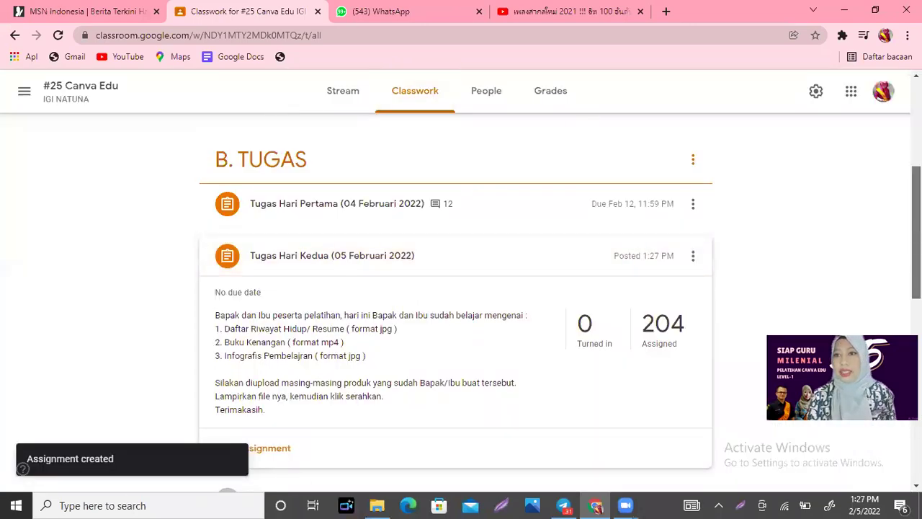
Open the #25 Canva Edu class and view its People list of teachers and 204 students.
{"action": "scroll", "coordinate": [455, 288], "scroll_direction": "up", "scroll_amount": 4}
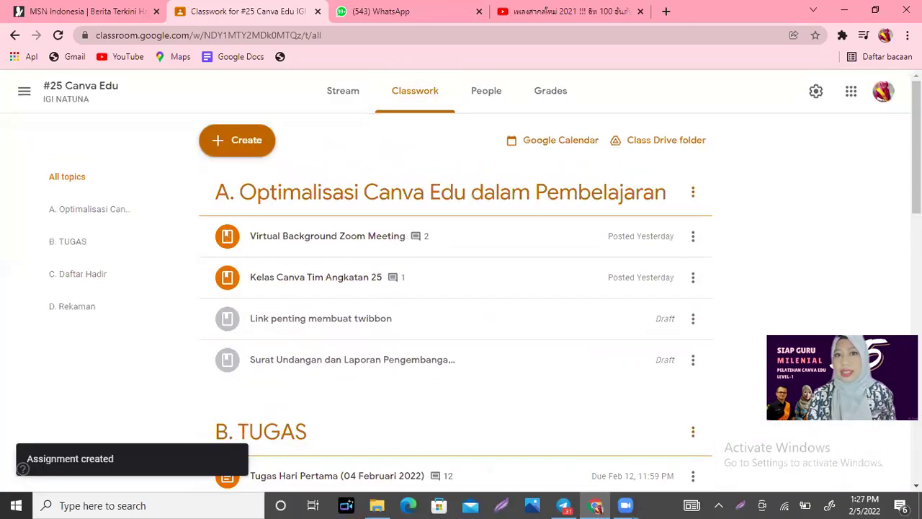
{"action": "left_click", "coordinate": [63, 93]}
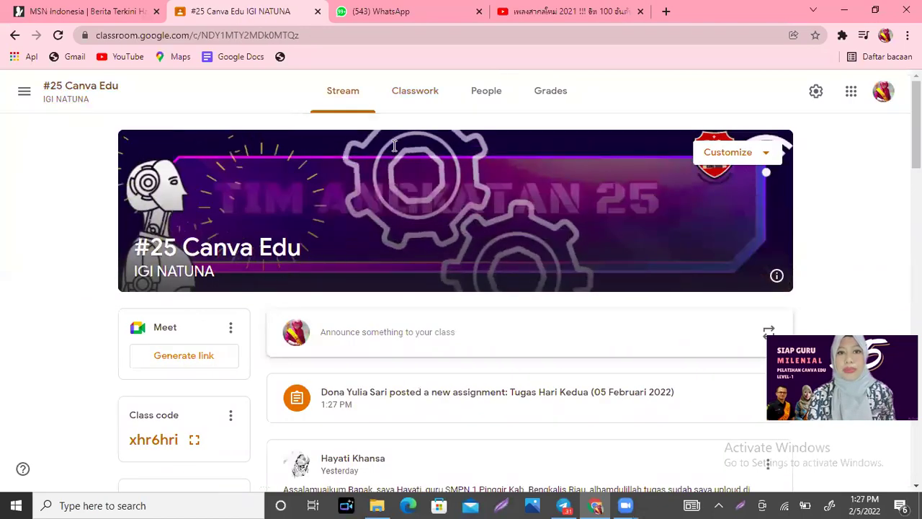
{"action": "left_click", "coordinate": [493, 95]}
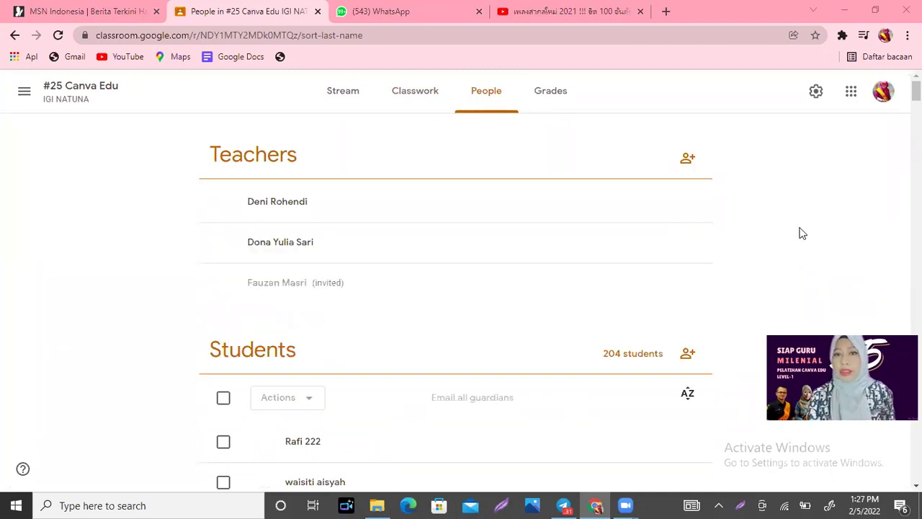
{"action": "scroll", "coordinate": [455, 288], "scroll_direction": "down", "scroll_amount": 4}
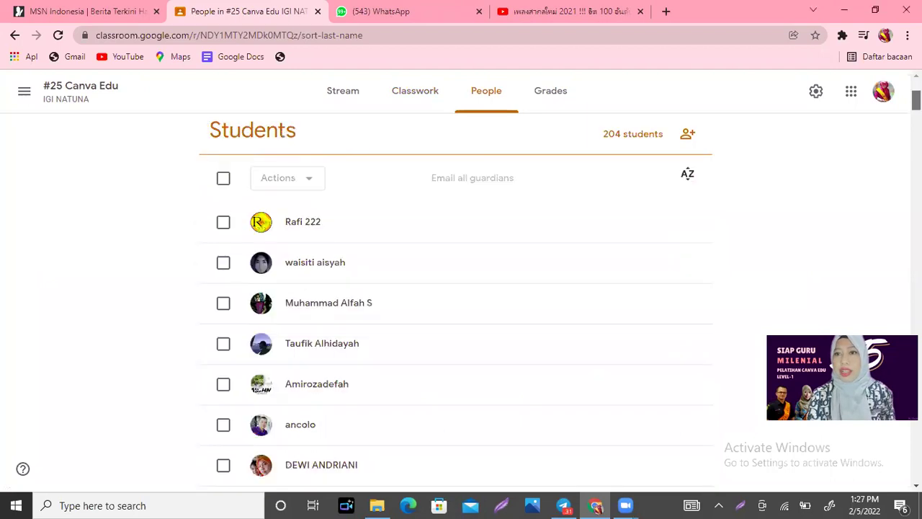
{"action": "scroll", "coordinate": [456, 288], "scroll_direction": "up", "scroll_amount": 1}
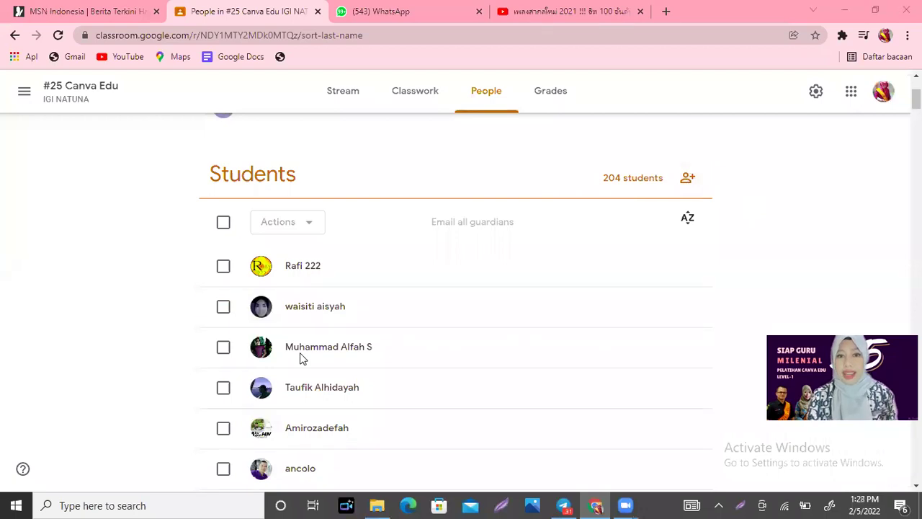
{"action": "left_click", "coordinate": [688, 177]}
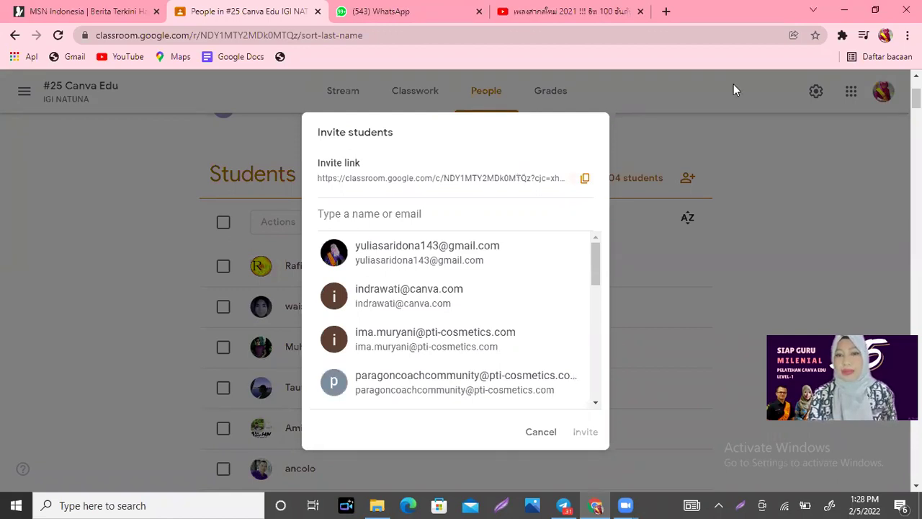
{"action": "left_click_drag", "start_coordinate": [804, 280], "coordinate": [318, 160]}
{"action": "scroll", "coordinate": [589, 416], "scroll_direction": "down", "scroll_amount": 5}
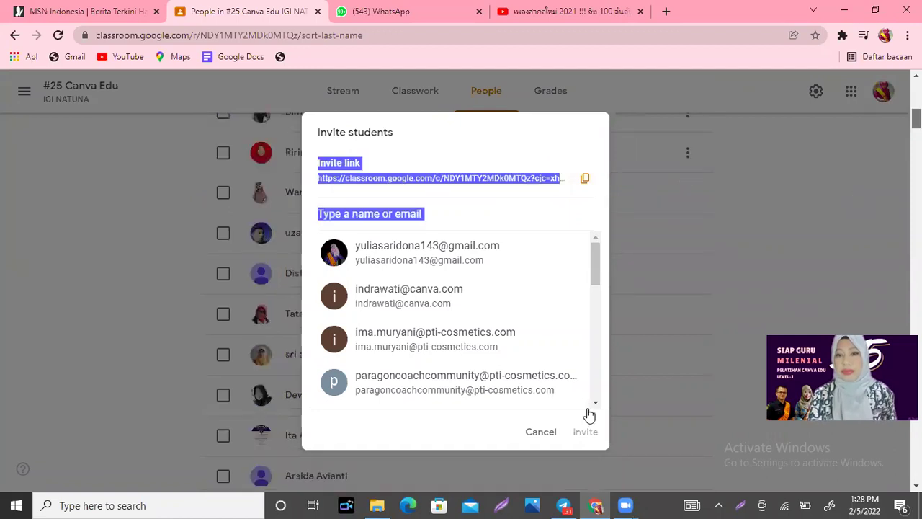
{"action": "scroll", "coordinate": [590, 415], "scroll_direction": "down", "scroll_amount": 5}
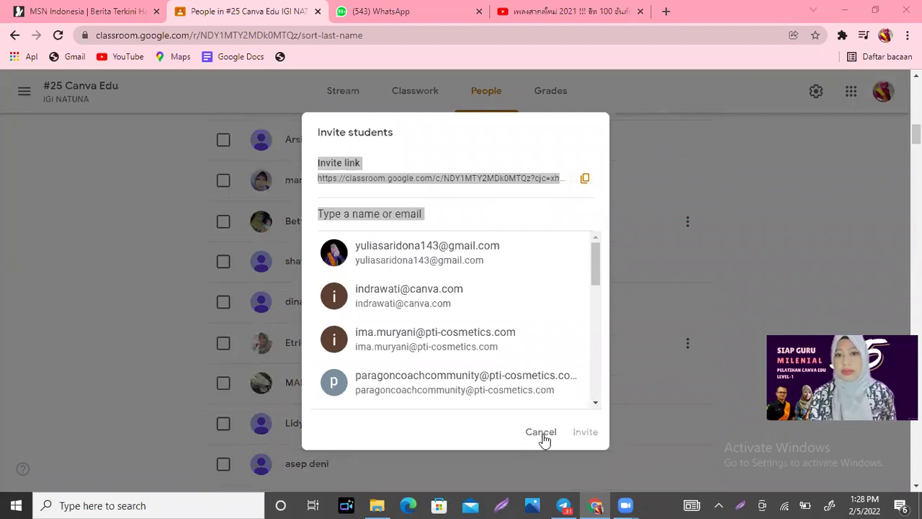
{"action": "key", "text": "Escape"}
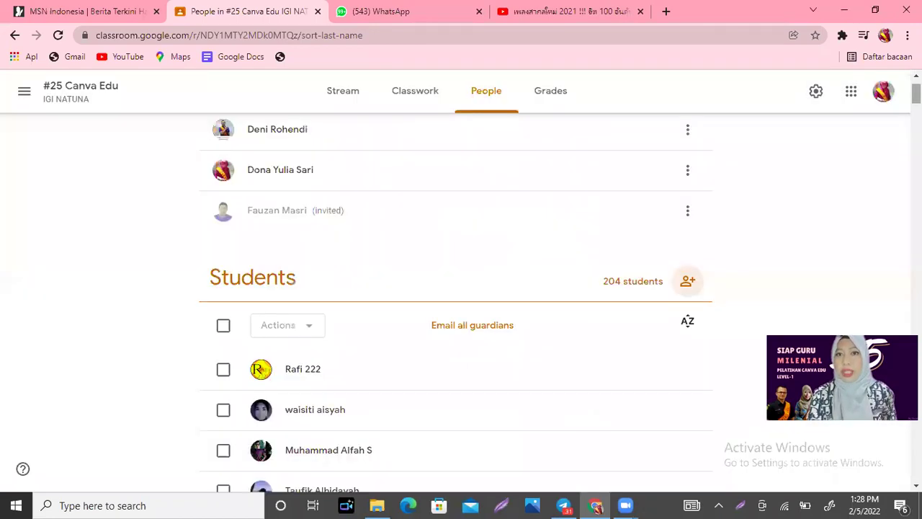
{"action": "scroll", "coordinate": [353, 113], "scroll_direction": "up", "scroll_amount": 1}
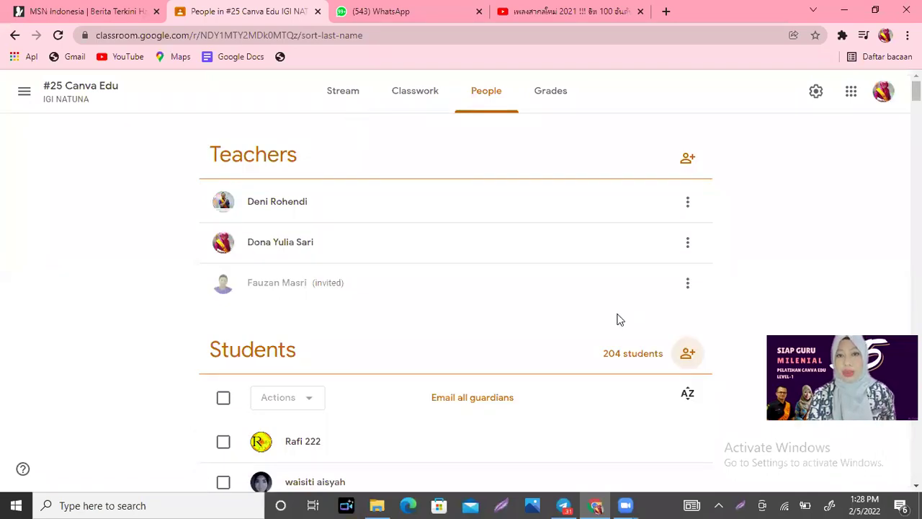
In Classwork, expand 'Kelas Canva Tim Angkatan 25' and follow its Canva team invitation link.
{"action": "left_click", "coordinate": [416, 96]}
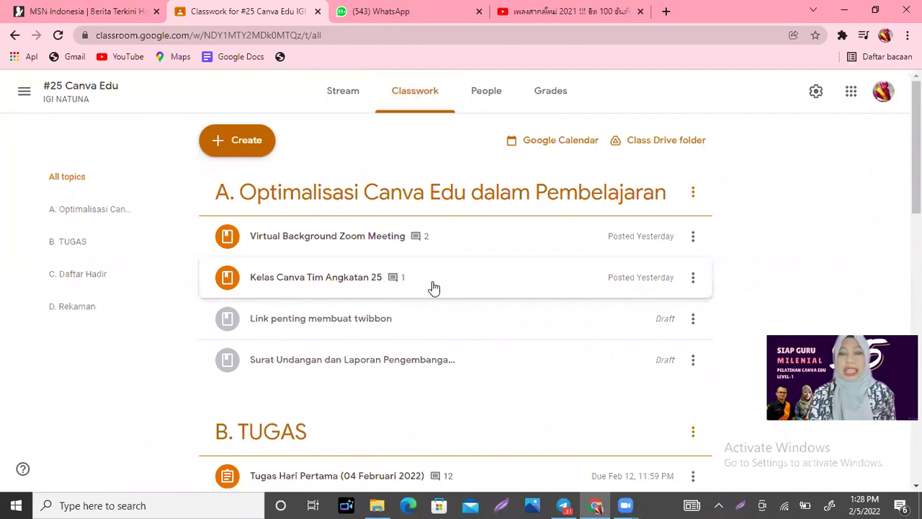
{"action": "left_click", "coordinate": [316, 281]}
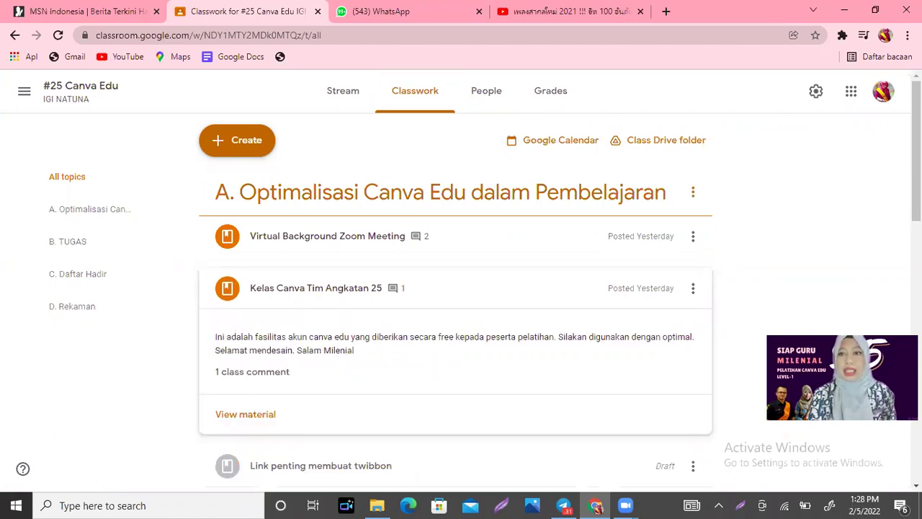
{"action": "scroll", "coordinate": [322, 326], "scroll_direction": "down", "scroll_amount": 2}
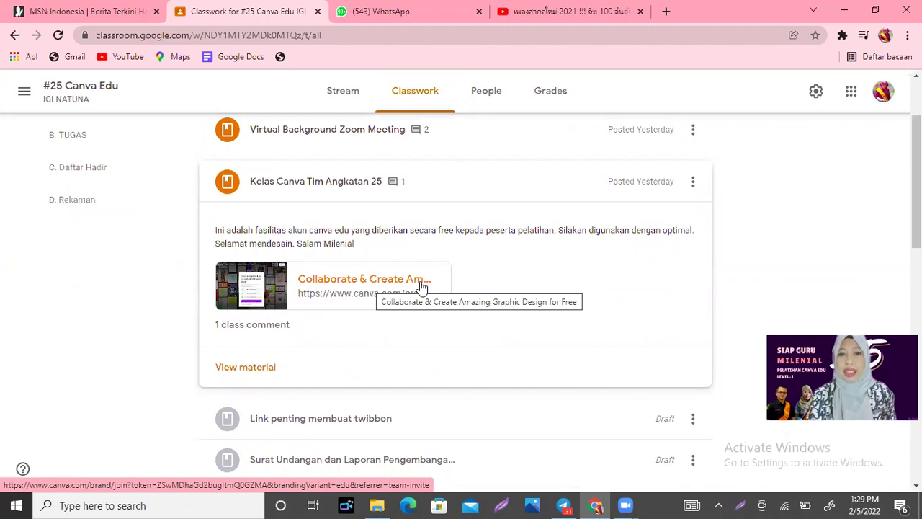
{"action": "left_click", "coordinate": [335, 287]}
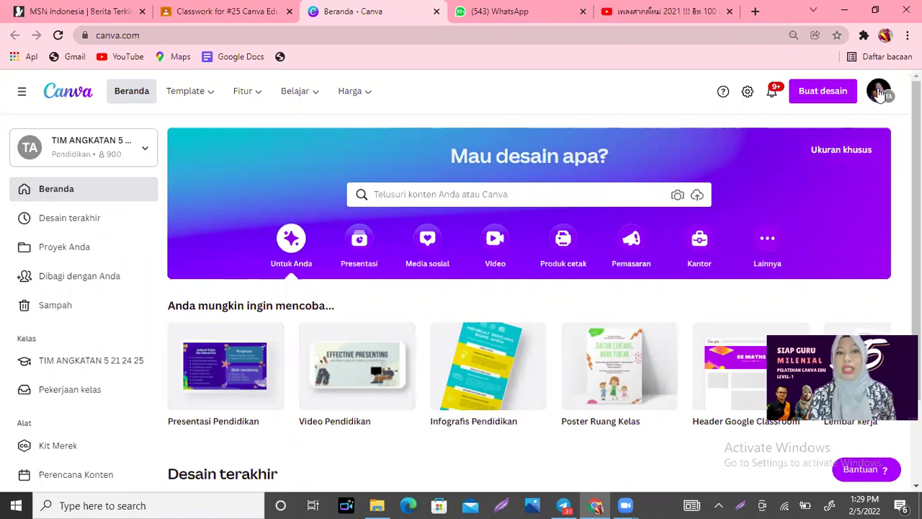
Open the TIM ANGKATAN 5 21 24 25 team page and browse through its shared designs.
{"action": "left_click", "coordinate": [76, 371]}
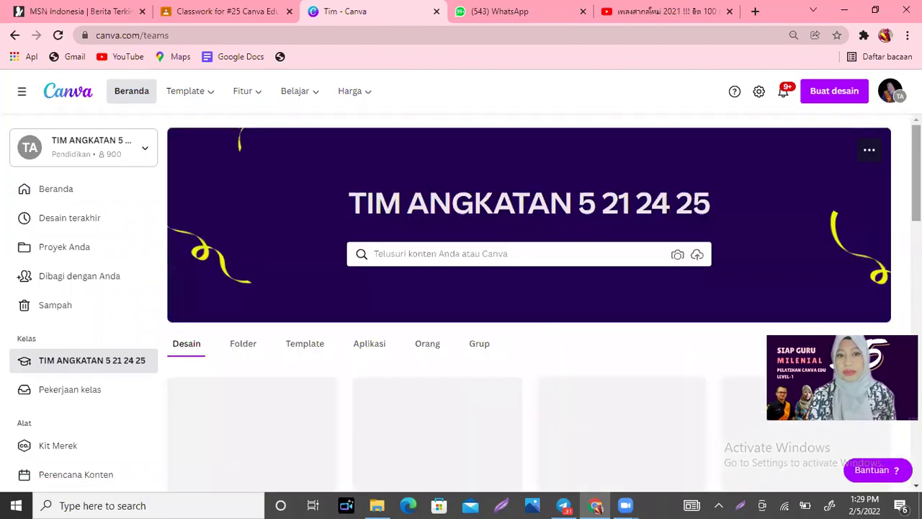
{"action": "scroll", "coordinate": [541, 302], "scroll_direction": "down", "scroll_amount": 1}
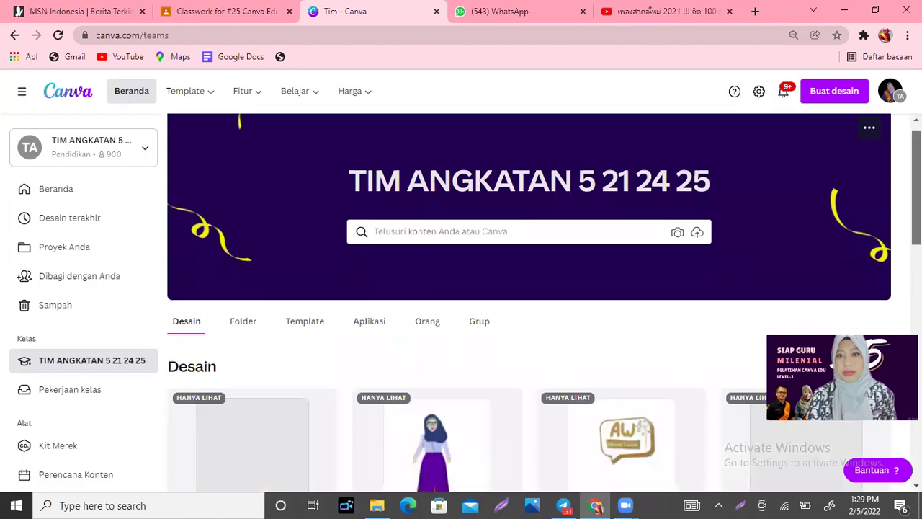
{"action": "scroll", "coordinate": [541, 303], "scroll_direction": "up", "scroll_amount": 1}
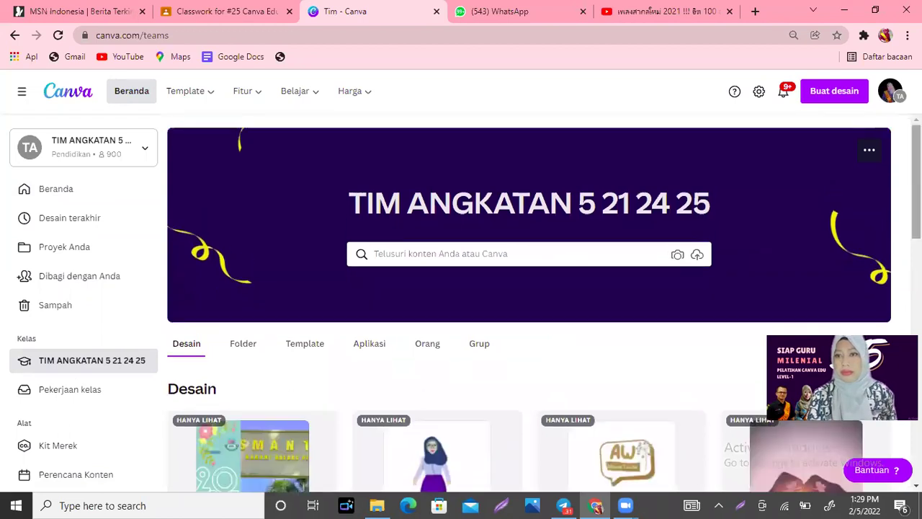
{"action": "scroll", "coordinate": [541, 303], "scroll_direction": "down", "scroll_amount": 2}
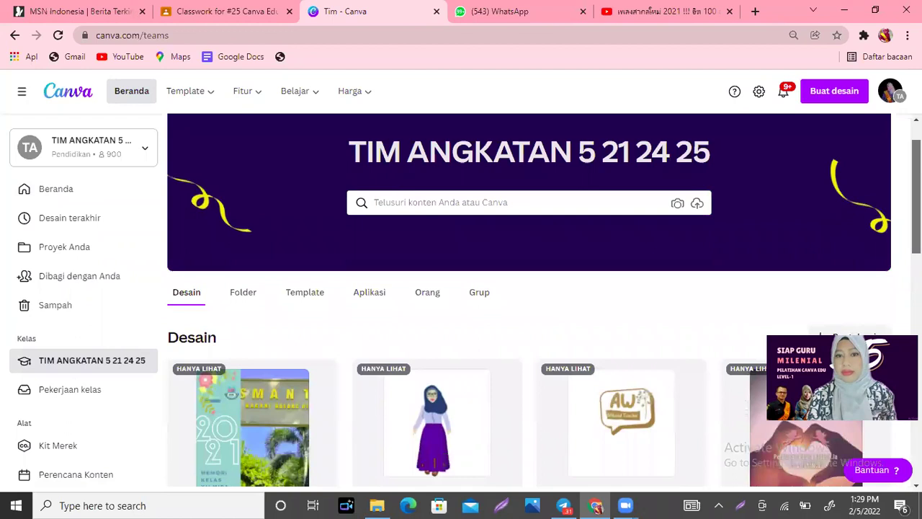
{"action": "scroll", "coordinate": [541, 302], "scroll_direction": "down", "scroll_amount": 1}
{"action": "scroll", "coordinate": [541, 303], "scroll_direction": "down", "scroll_amount": 1}
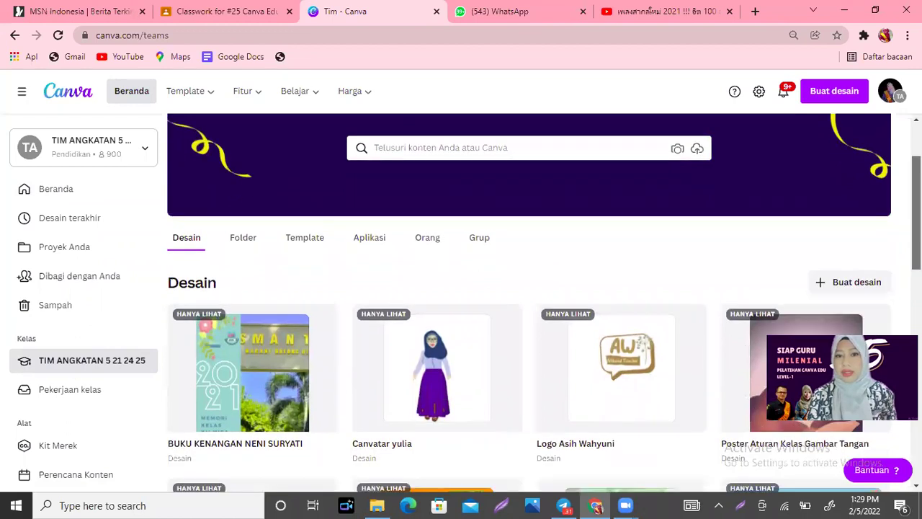
{"action": "scroll", "coordinate": [541, 303], "scroll_direction": "down", "scroll_amount": 3}
{"action": "scroll", "coordinate": [541, 302], "scroll_direction": "down", "scroll_amount": 3}
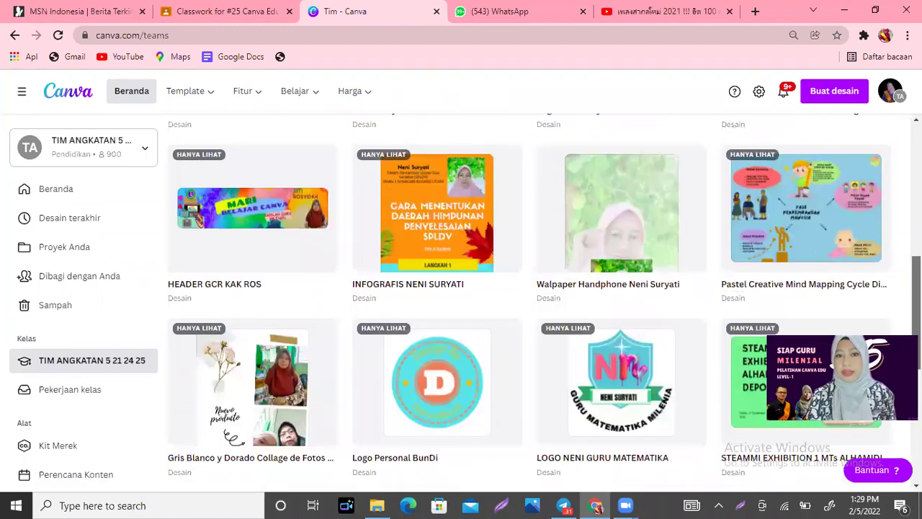
{"action": "scroll", "coordinate": [541, 303], "scroll_direction": "down", "scroll_amount": 3}
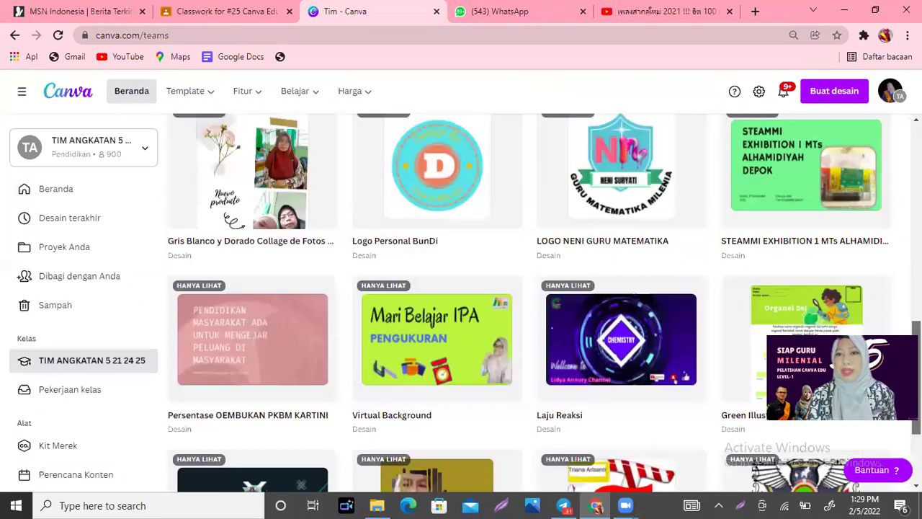
{"action": "scroll", "coordinate": [529, 302], "scroll_direction": "up", "scroll_amount": 10}
{"action": "scroll", "coordinate": [829, 197], "scroll_direction": "up", "scroll_amount": 1}
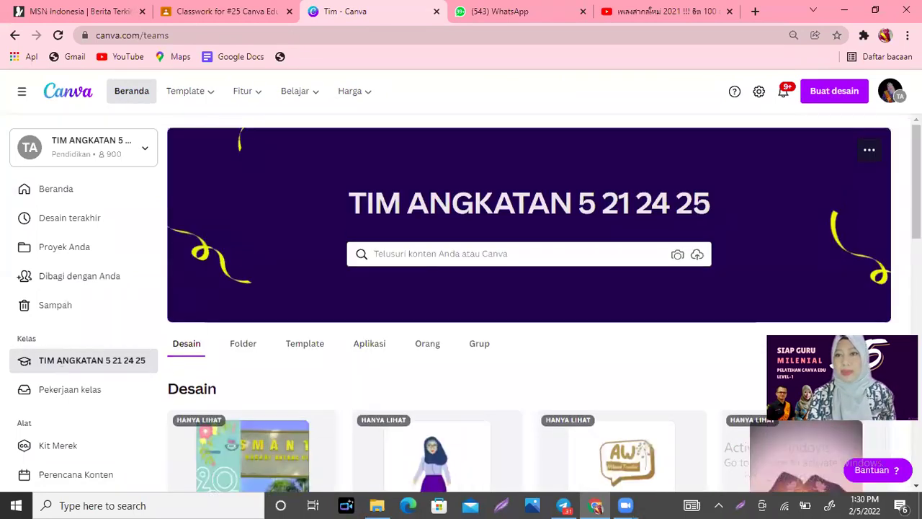
{"action": "scroll", "coordinate": [529, 303], "scroll_direction": "down", "scroll_amount": 6}
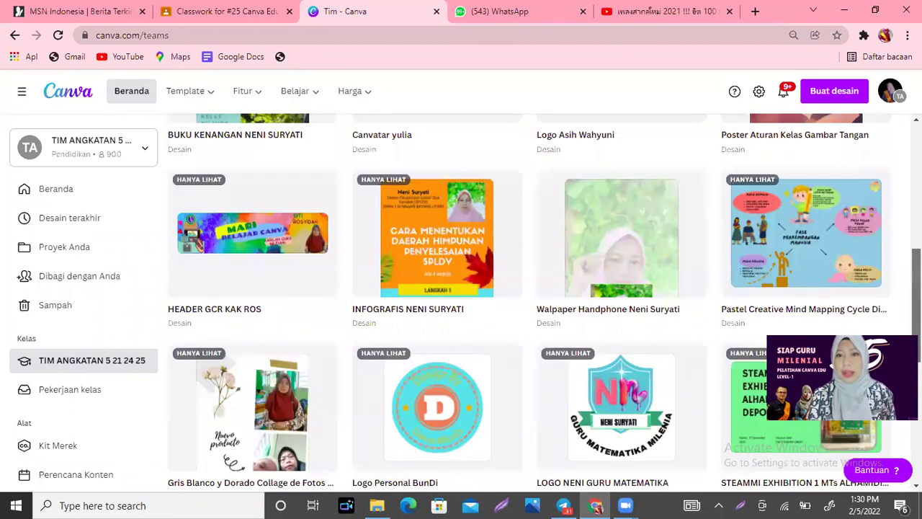
{"action": "scroll", "coordinate": [530, 303], "scroll_direction": "down", "scroll_amount": 8}
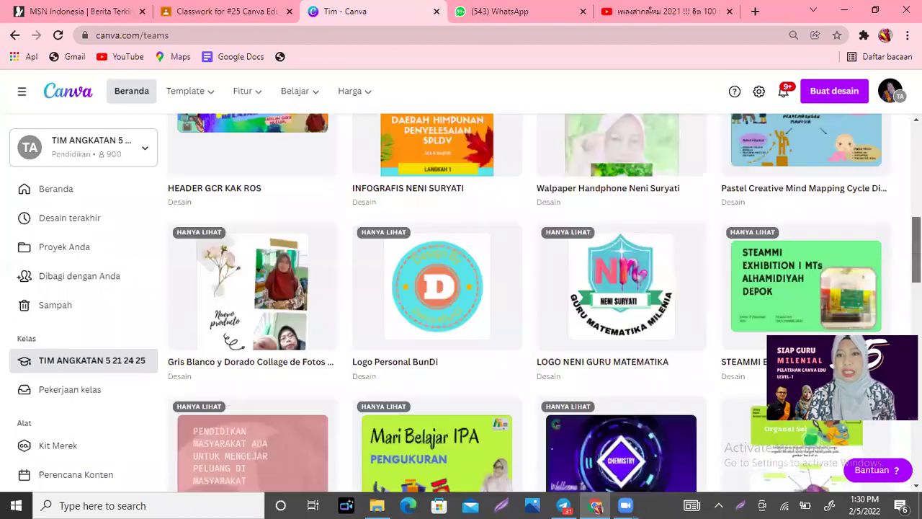
{"action": "scroll", "coordinate": [530, 302], "scroll_direction": "up", "scroll_amount": 10}
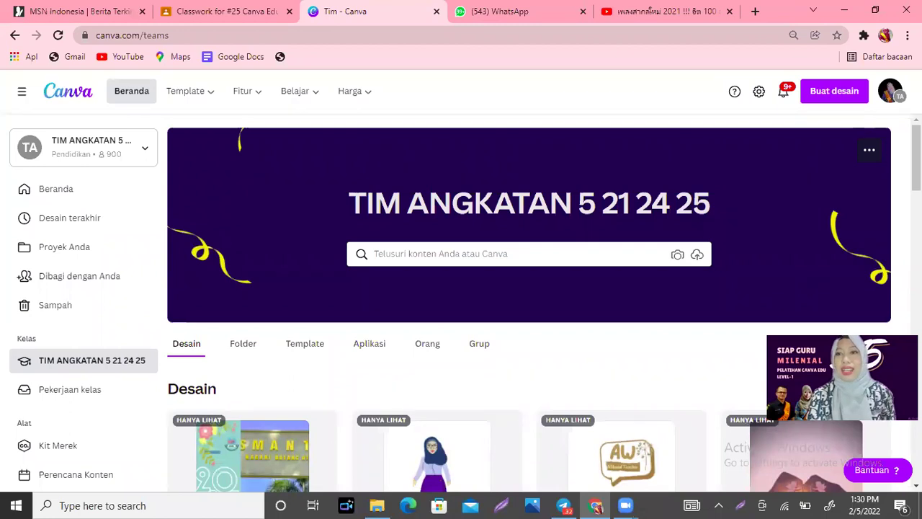
{"action": "left_click", "coordinate": [891, 93]}
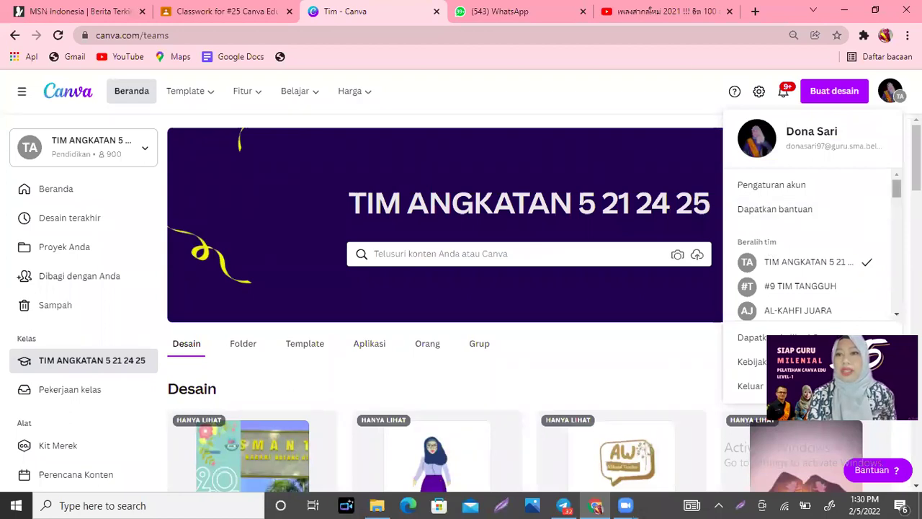
{"action": "scroll", "coordinate": [813, 245], "scroll_direction": "down", "scroll_amount": 1}
{"action": "scroll", "coordinate": [898, 232], "scroll_direction": "down", "scroll_amount": 5}
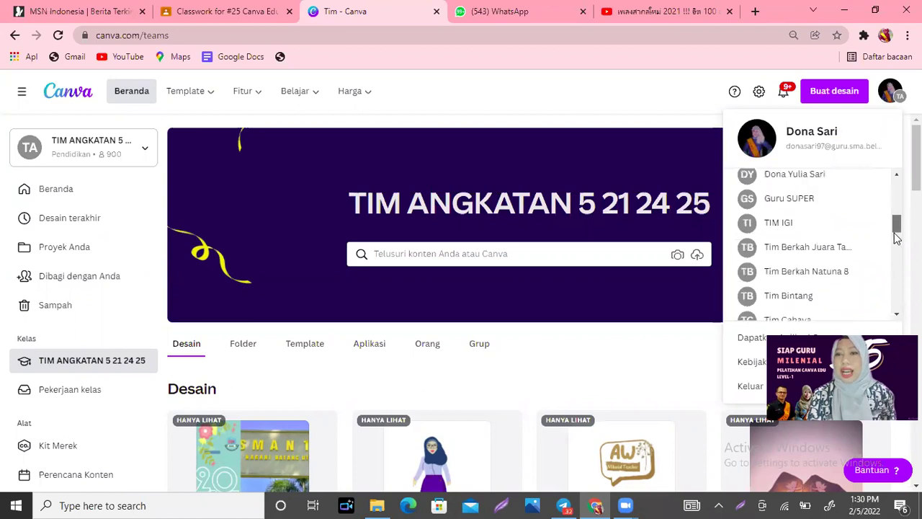
{"action": "scroll", "coordinate": [891, 182], "scroll_direction": "up", "scroll_amount": 8}
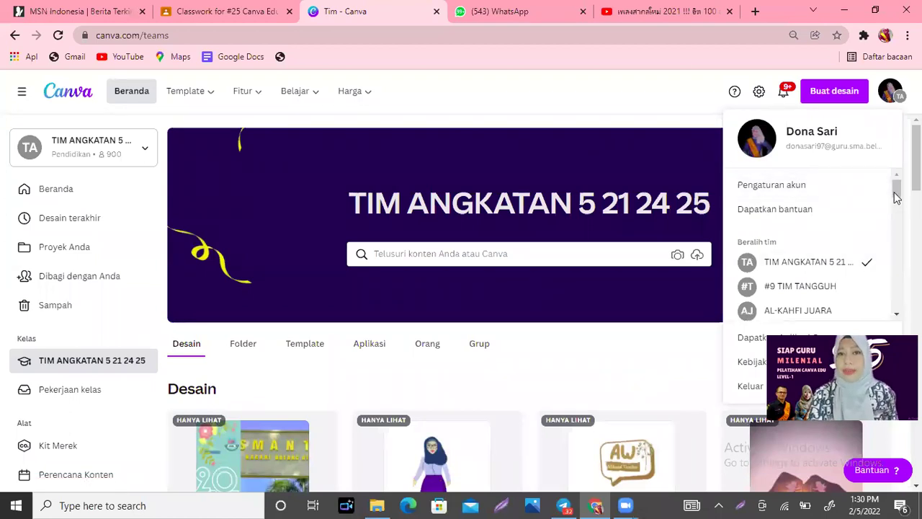
{"action": "left_click_drag", "start_coordinate": [896, 198], "coordinate": [898, 214]}
{"action": "scroll", "coordinate": [813, 245], "scroll_direction": "up", "scroll_amount": 2}
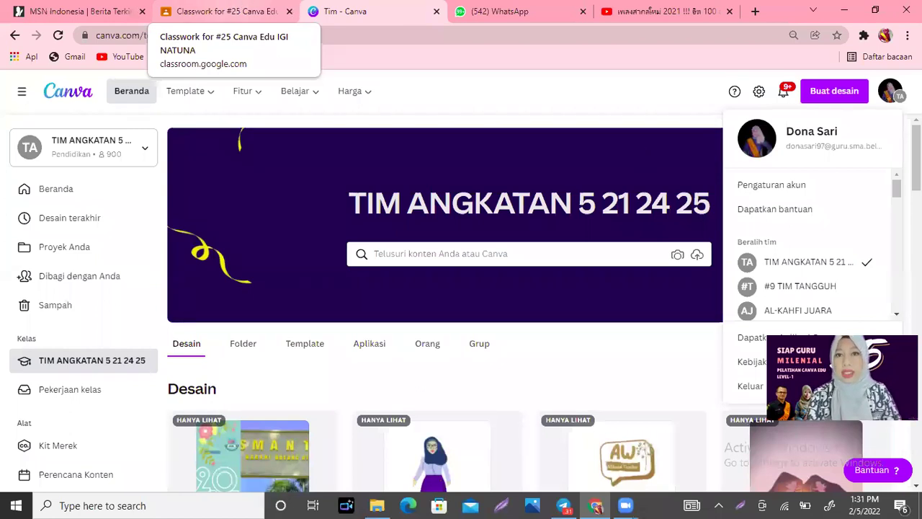
Back in Classroom's People page, invite the first suggested student to the class.
{"action": "left_click", "coordinate": [236, 7]}
{"action": "scroll", "coordinate": [476, 123], "scroll_direction": "up", "scroll_amount": 2}
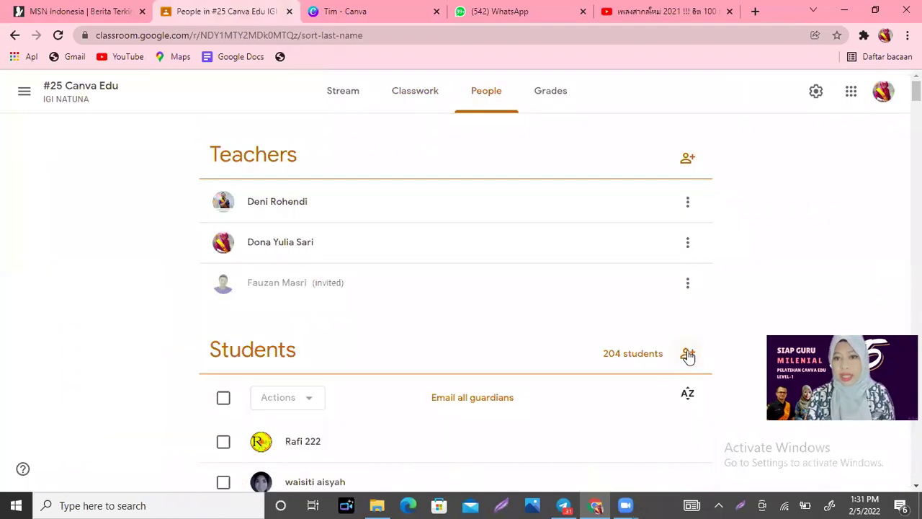
{"action": "left_click", "coordinate": [688, 355]}
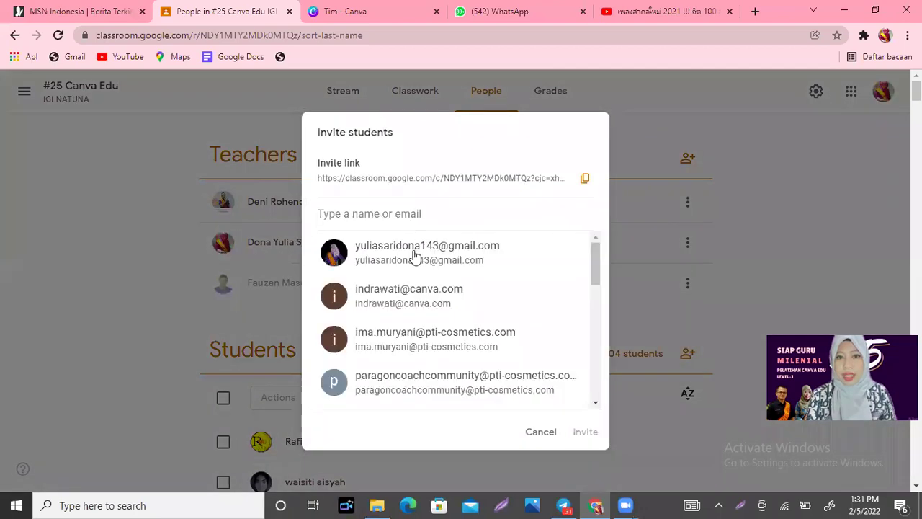
{"action": "key", "text": "Return"}
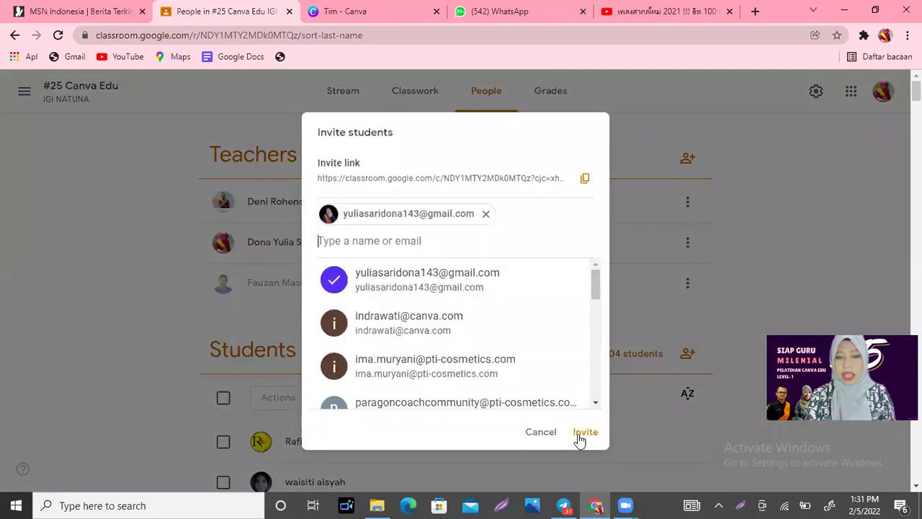
{"action": "left_click", "coordinate": [582, 435]}
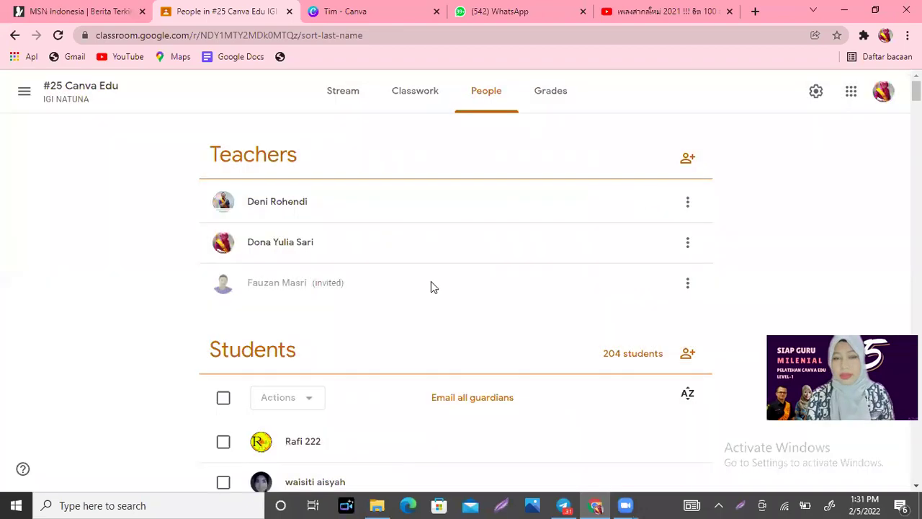
Open Classwork and scroll down to the B. TUGAS topic's six assignments.
{"action": "left_click", "coordinate": [421, 100]}
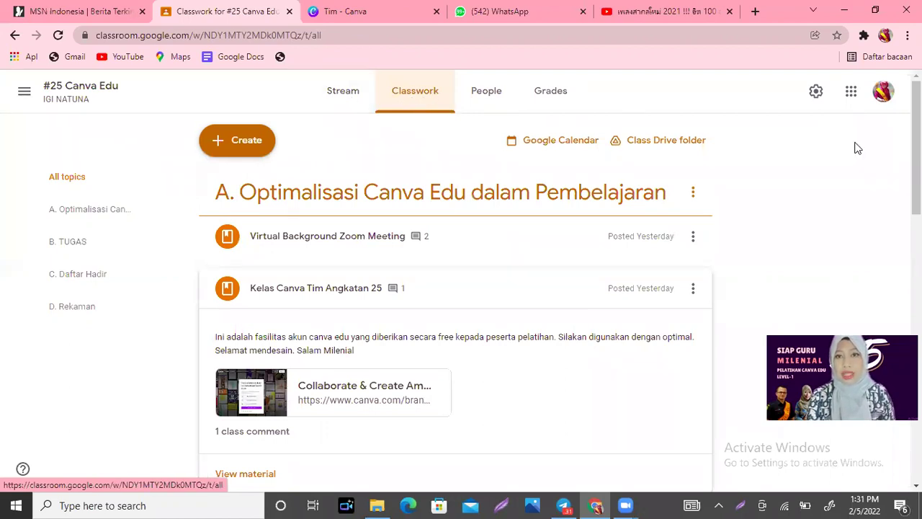
{"action": "scroll", "coordinate": [461, 288], "scroll_direction": "down", "scroll_amount": 2}
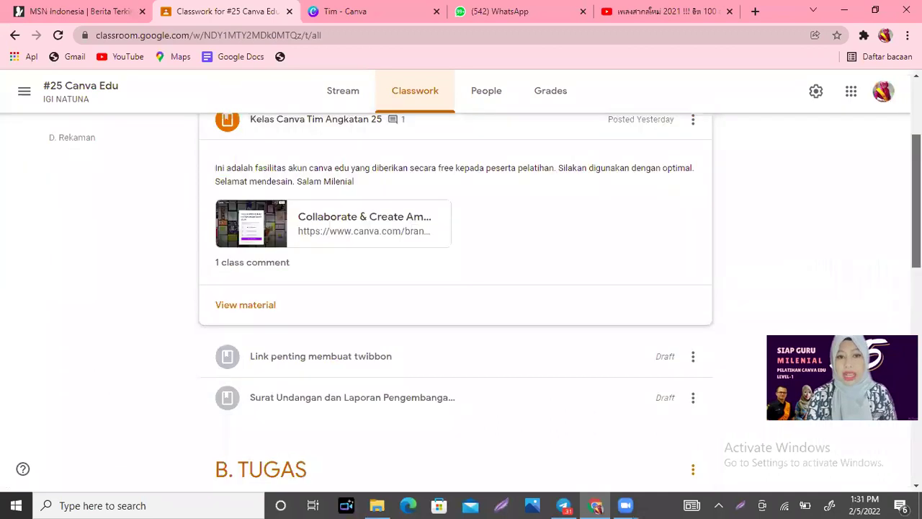
{"action": "scroll", "coordinate": [446, 251], "scroll_direction": "down", "scroll_amount": 3}
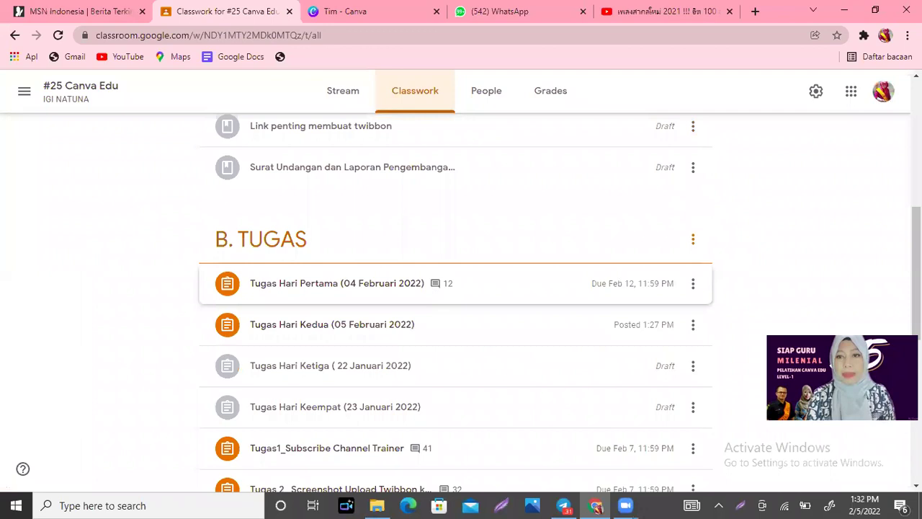
{"action": "scroll", "coordinate": [506, 276], "scroll_direction": "down", "scroll_amount": 1}
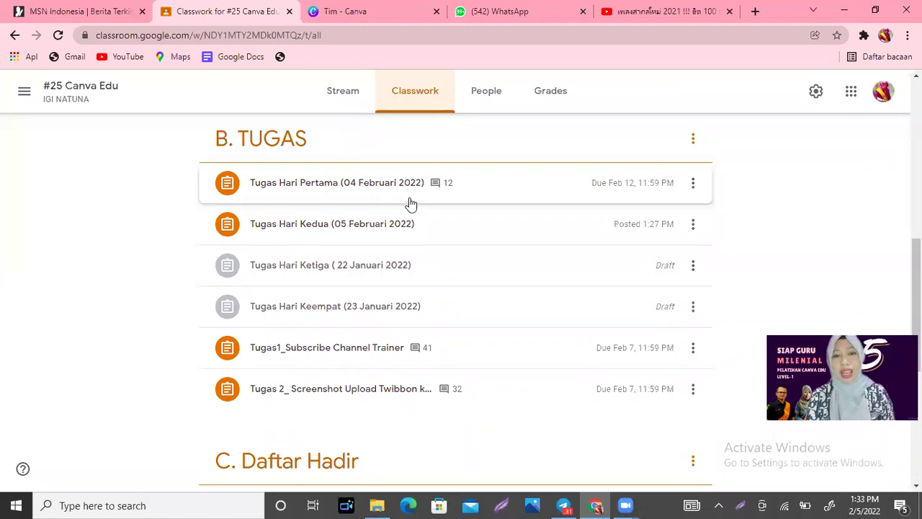
Expand Tugas Hari Pertama, then Tugas Hari Kedua (05 Februari 2022) to read its tasks.
{"action": "left_click", "coordinate": [338, 195]}
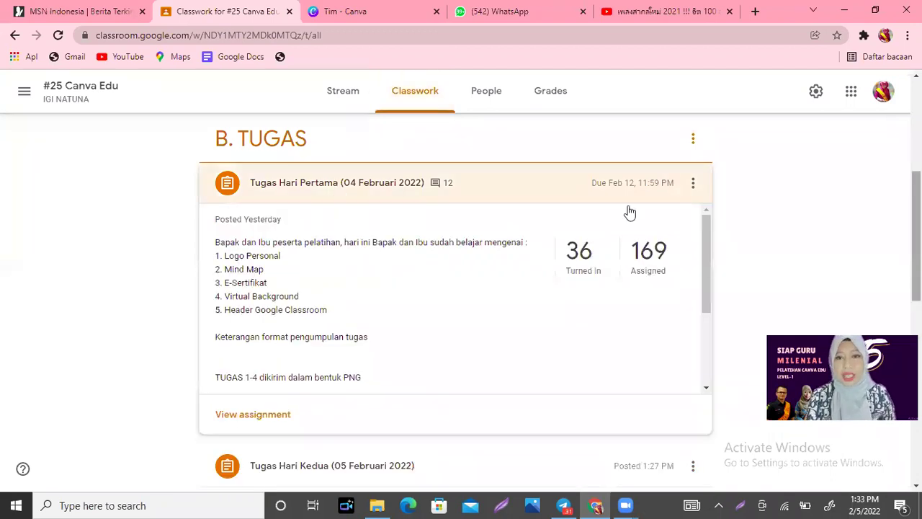
{"action": "scroll", "coordinate": [627, 212], "scroll_direction": "down", "scroll_amount": 1}
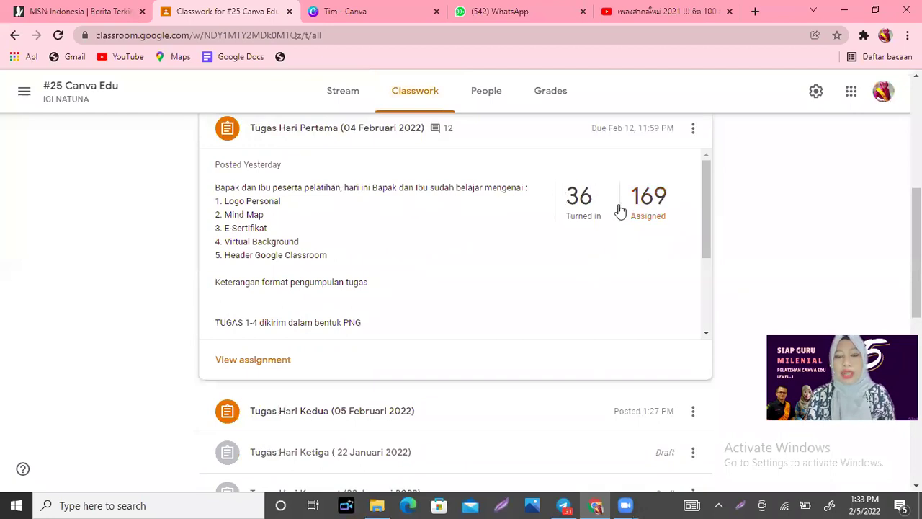
{"action": "scroll", "coordinate": [274, 248], "scroll_direction": "down", "scroll_amount": 3}
{"action": "left_click", "coordinate": [274, 248]}
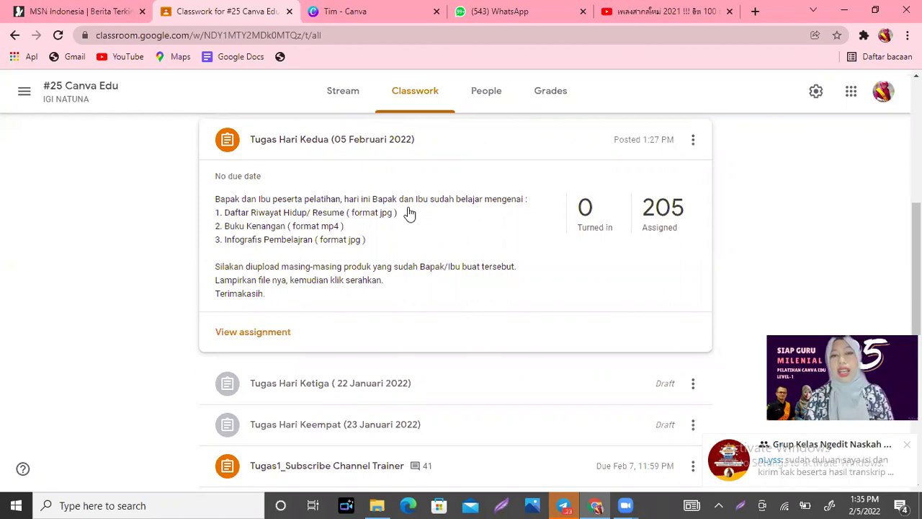
Return to the Canva tab and dismiss the account menu to show the team designs.
{"action": "left_click", "coordinate": [394, 7]}
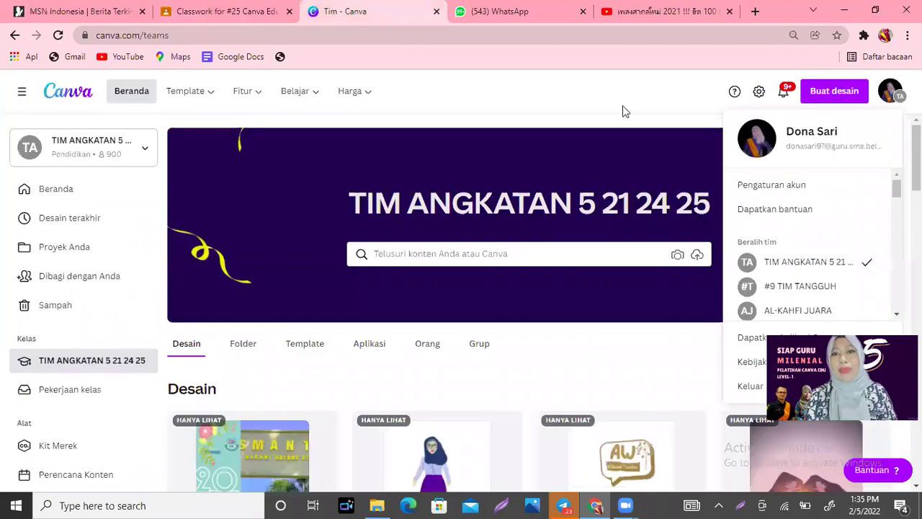
{"action": "left_click", "coordinate": [594, 93]}
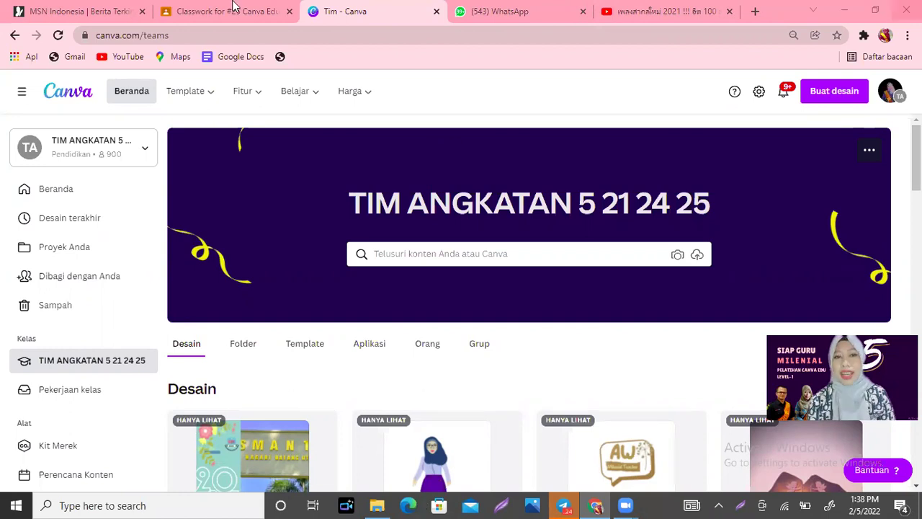
Reopen the Kelas Canva Tim Angkatan 25 Canva join link in a new tab, then close that loading tab.
{"action": "left_click", "coordinate": [229, 10]}
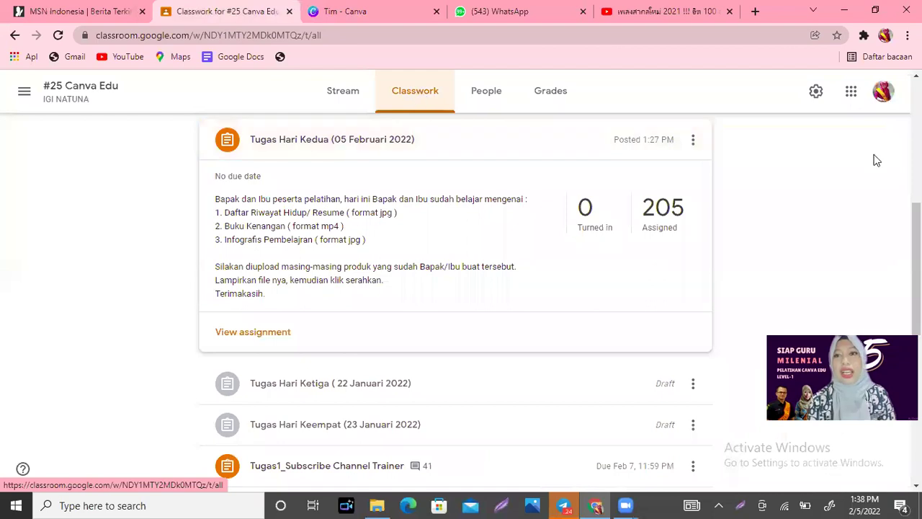
{"action": "scroll", "coordinate": [457, 127], "scroll_direction": "up", "scroll_amount": 5}
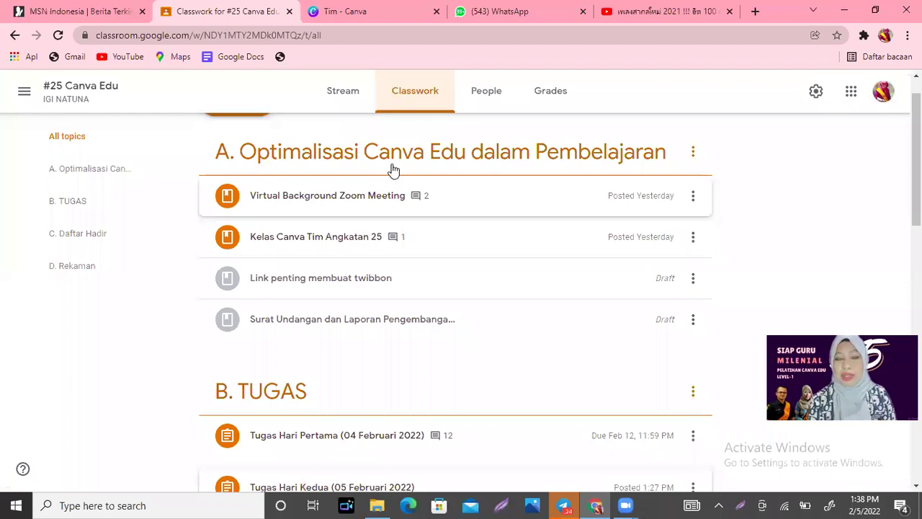
{"action": "left_click", "coordinate": [349, 240]}
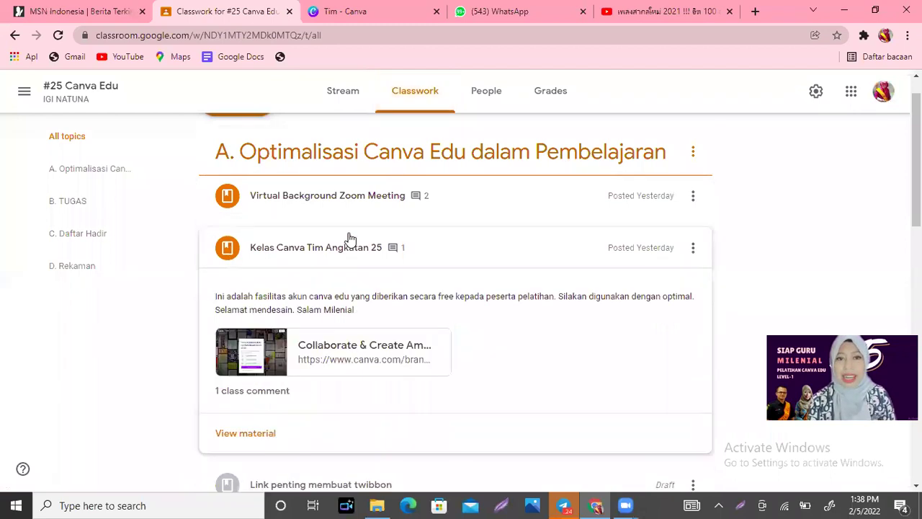
{"action": "left_click", "coordinate": [305, 359]}
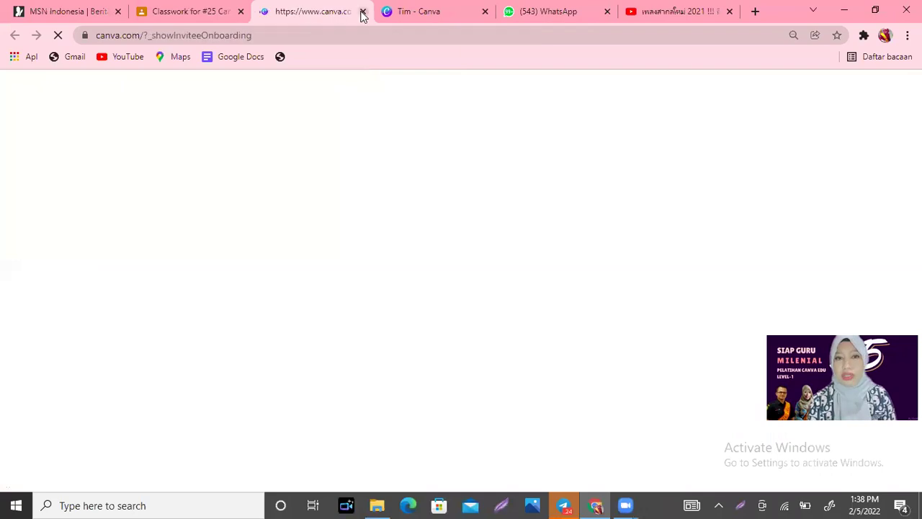
{"action": "middle_click", "coordinate": [316, 14]}
Return to the TIM ANGKATAN 5 21 24 25 team home page tab.
{"action": "left_click", "coordinate": [316, 13]}
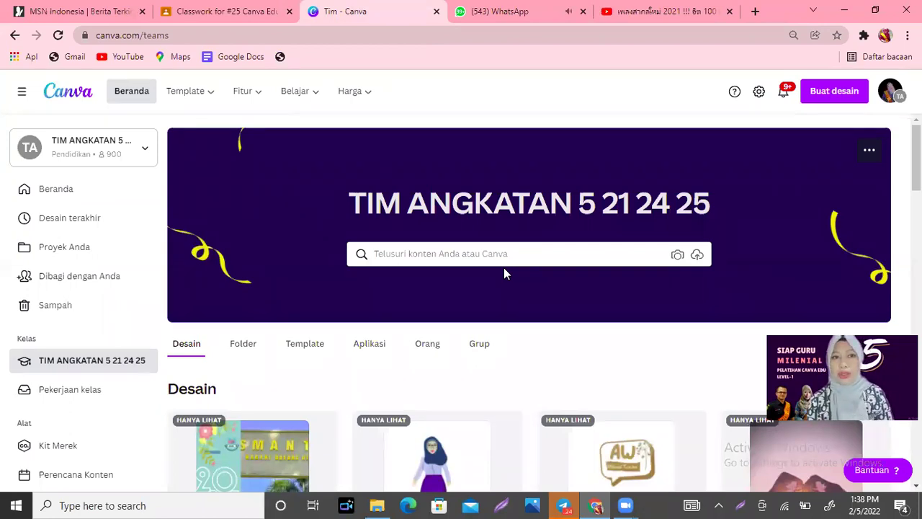
Start a new design and search the design types for 'resume'.
{"action": "left_click", "coordinate": [840, 96]}
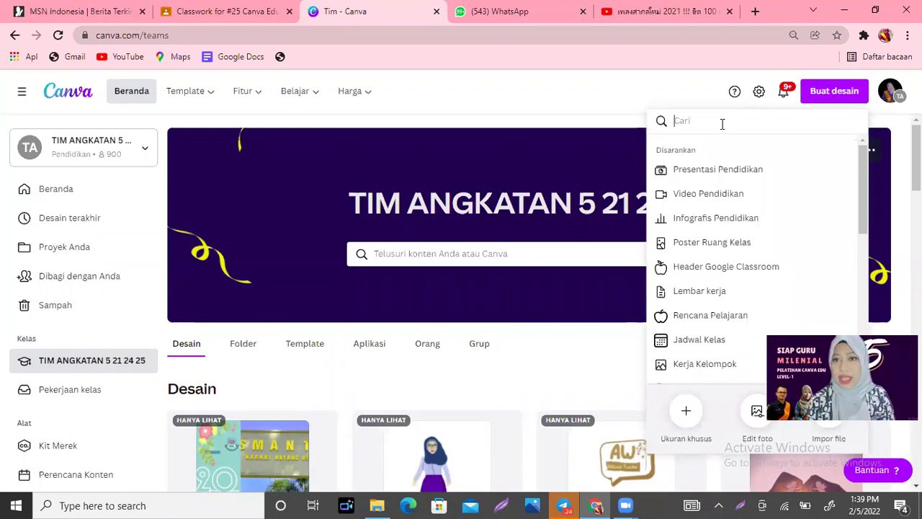
{"action": "type", "text": "res"}
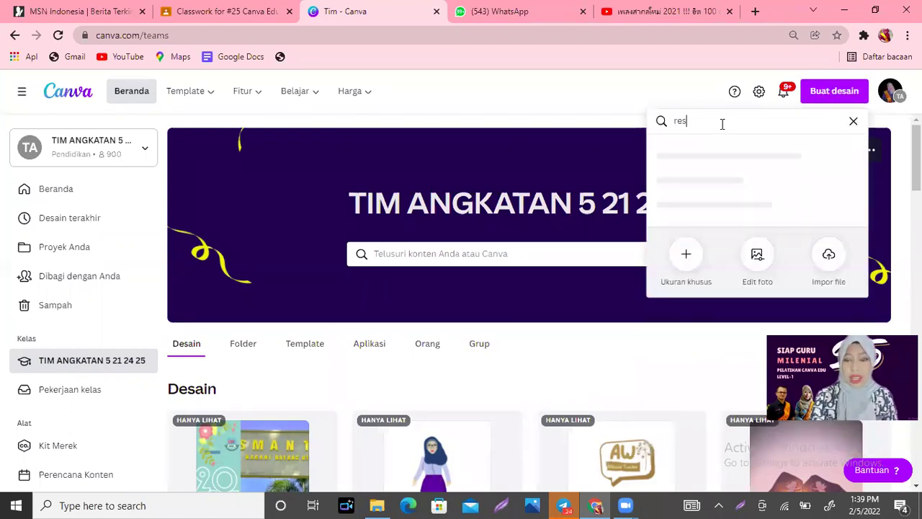
{"action": "type", "text": "ume"}
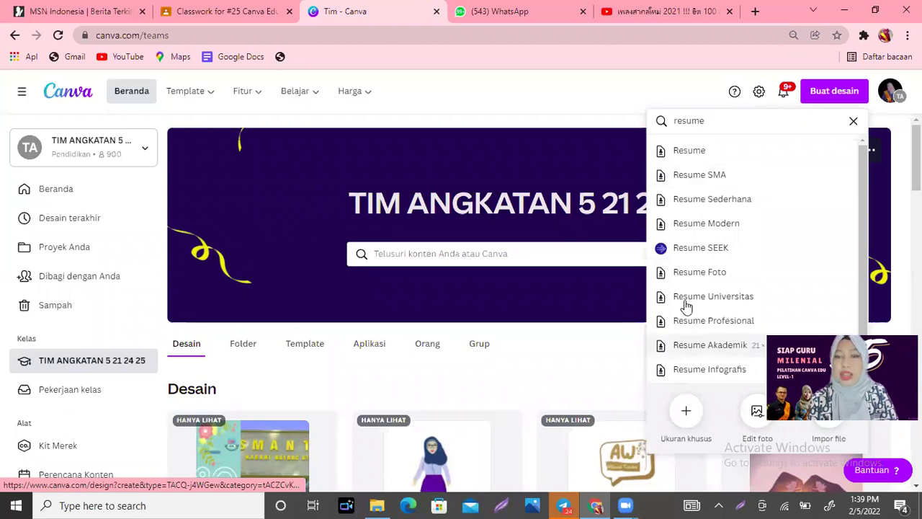
Create a new blank Resume design sized 21 × 29,7 cm (A4).
{"action": "left_click", "coordinate": [698, 152]}
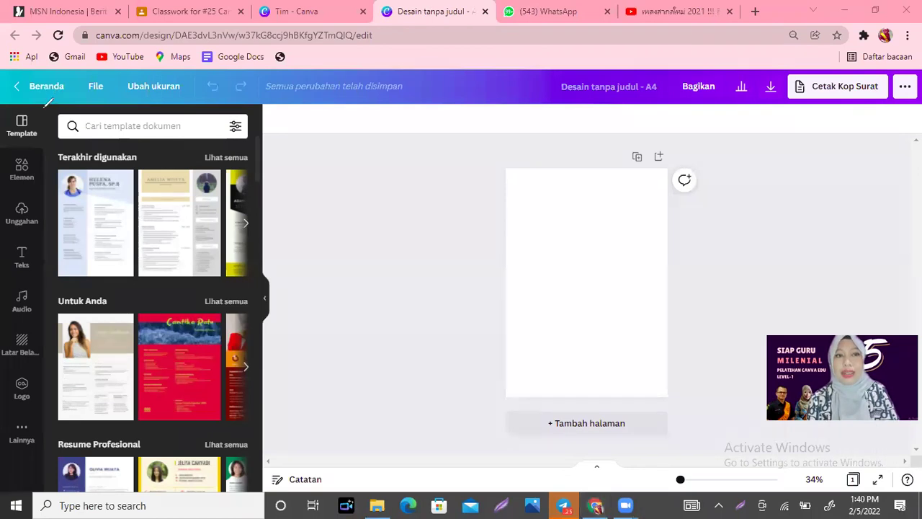
{"action": "mouse_move", "coordinate": [43, 105]}
{"action": "left_mouse_down"}
{"action": "mouse_move", "coordinate": [6, 187]}
{"action": "mouse_move", "coordinate": [28, 386]}
{"action": "left_mouse_up"}
{"action": "mouse_move", "coordinate": [46, 107]}
{"action": "left_mouse_down"}
{"action": "mouse_move", "coordinate": [61, 266]}
{"action": "mouse_move", "coordinate": [56, 417]}
{"action": "mouse_move", "coordinate": [5, 130]}
{"action": "left_mouse_up"}
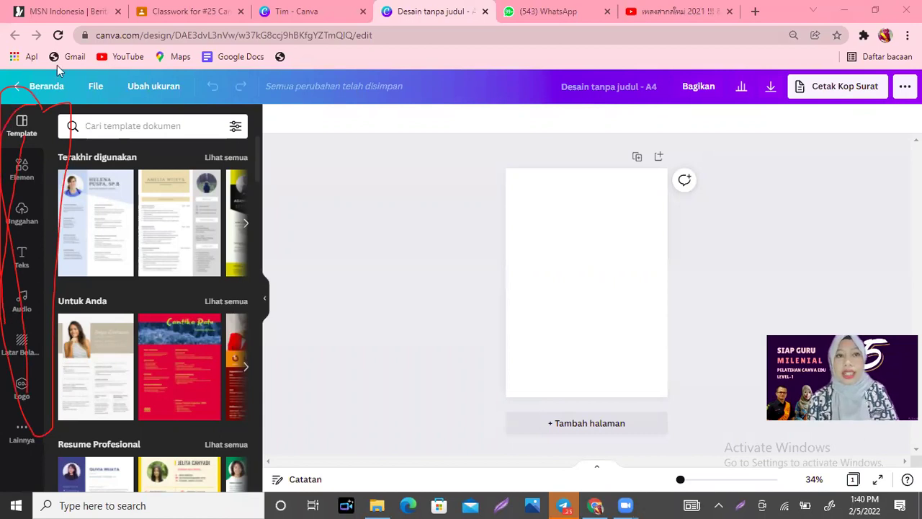
{"action": "key", "text": "Escape"}
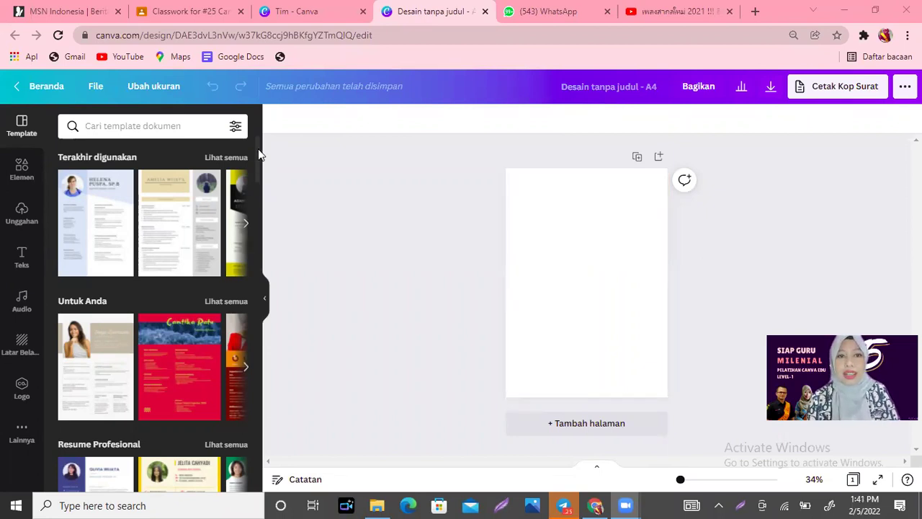
Zoom the blank A4 page to 53% while skimming the first résumé templates.
{"action": "scroll", "coordinate": [258, 165], "scroll_direction": "down", "scroll_amount": 1}
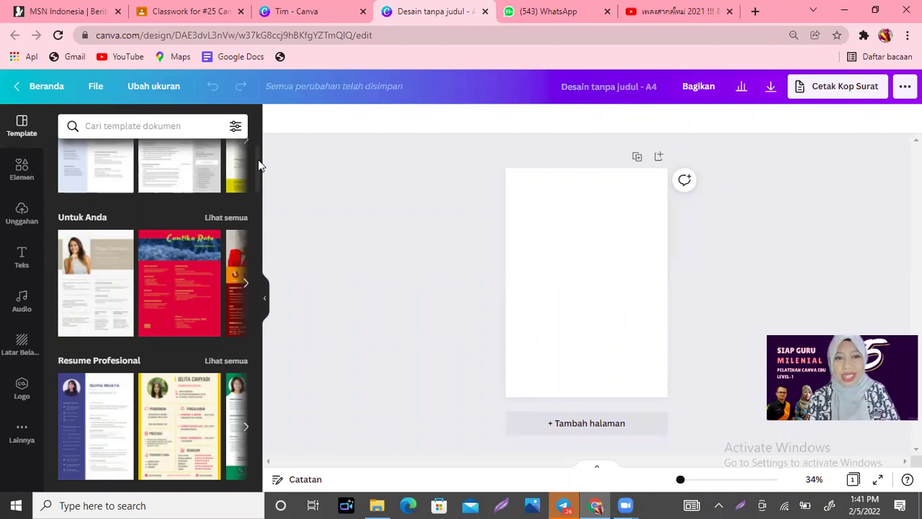
{"action": "left_click_drag", "start_coordinate": [258, 162], "coordinate": [258, 186]}
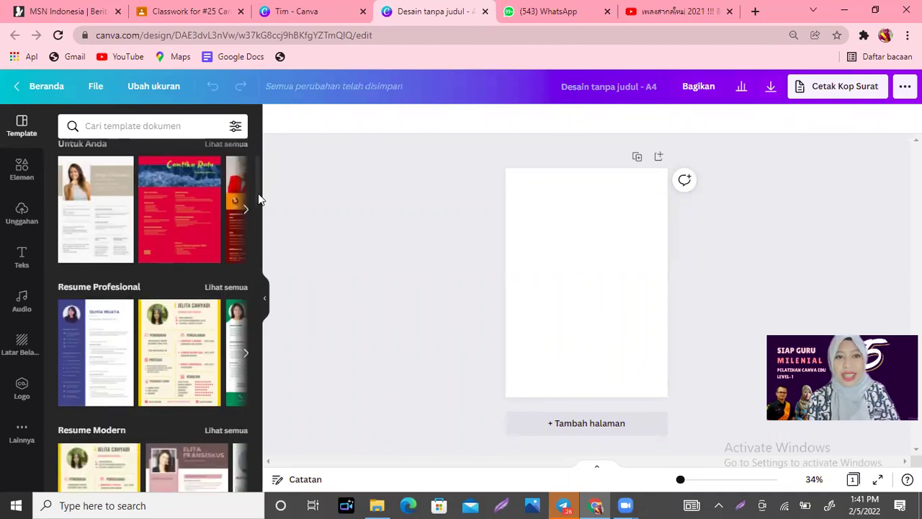
{"action": "scroll", "coordinate": [257, 193], "scroll_direction": "down", "scroll_amount": 3}
{"action": "scroll", "coordinate": [258, 205], "scroll_direction": "down", "scroll_amount": 1}
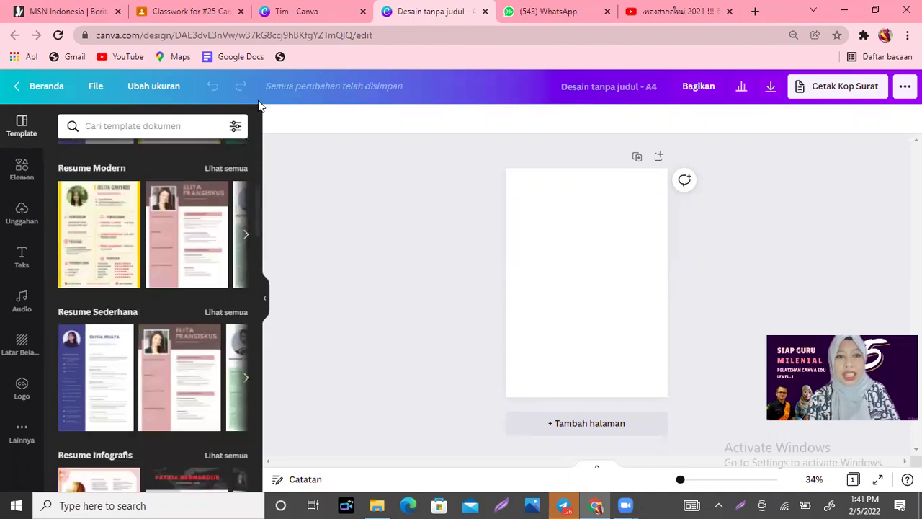
{"action": "left_click_drag", "start_coordinate": [258, 208], "coordinate": [259, 154]}
{"action": "scroll", "coordinate": [260, 166], "scroll_direction": "down", "scroll_amount": 1}
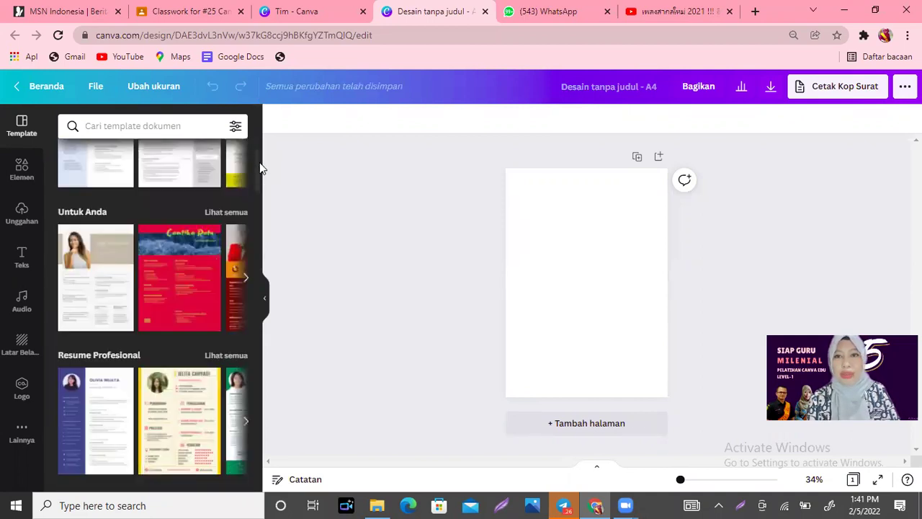
{"action": "scroll", "coordinate": [261, 168], "scroll_direction": "down", "scroll_amount": 1}
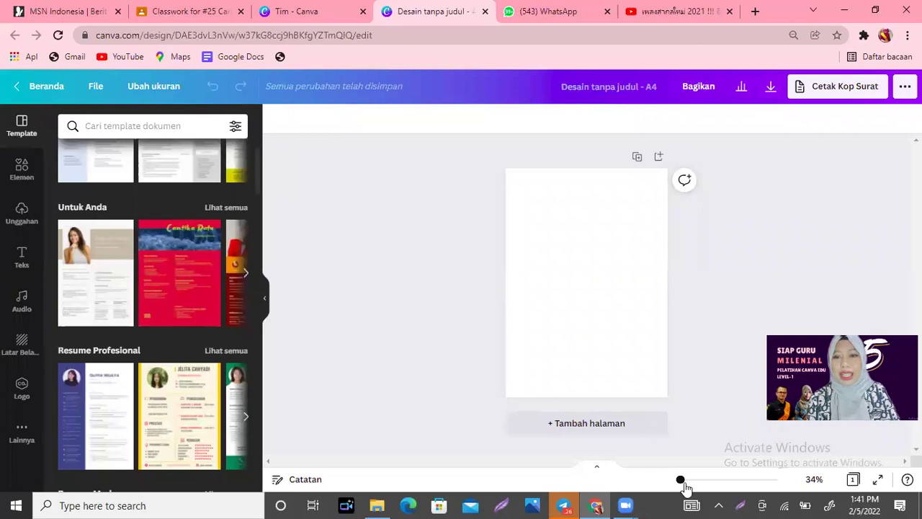
{"action": "left_click_drag", "start_coordinate": [681, 481], "coordinate": [685, 481]}
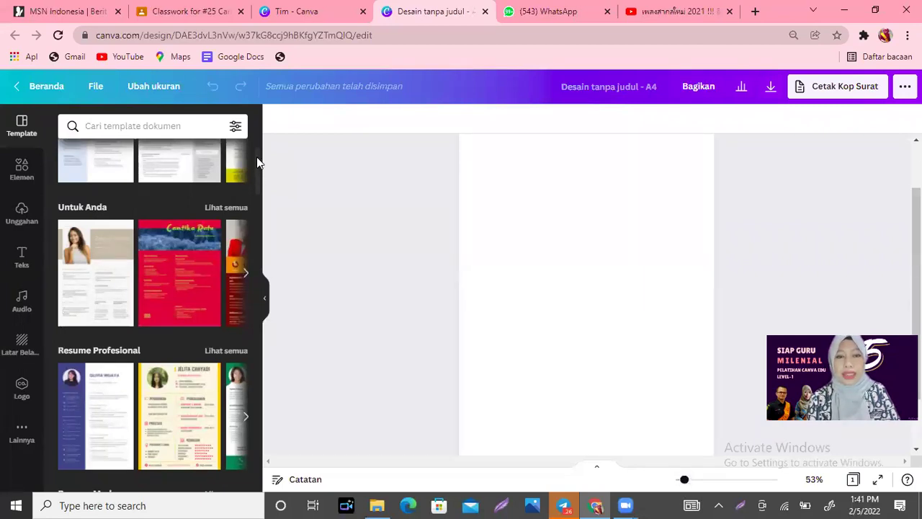
Scroll far down the résumé template list to browse more designs.
{"action": "scroll", "coordinate": [257, 155], "scroll_direction": "up", "scroll_amount": 2}
{"action": "scroll", "coordinate": [257, 180], "scroll_direction": "down", "scroll_amount": 2}
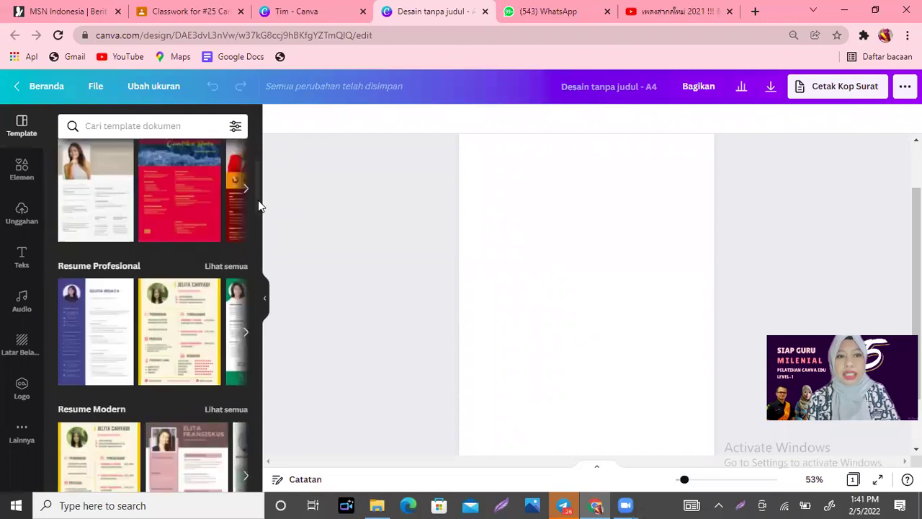
{"action": "scroll", "coordinate": [259, 205], "scroll_direction": "down", "scroll_amount": 2}
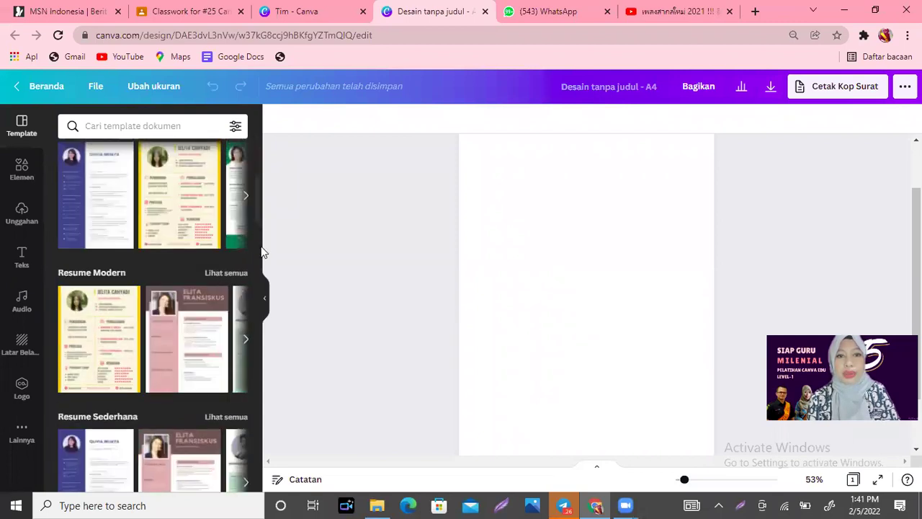
{"action": "scroll", "coordinate": [261, 245], "scroll_direction": "down", "scroll_amount": 3}
{"action": "scroll", "coordinate": [262, 248], "scroll_direction": "down", "scroll_amount": 1}
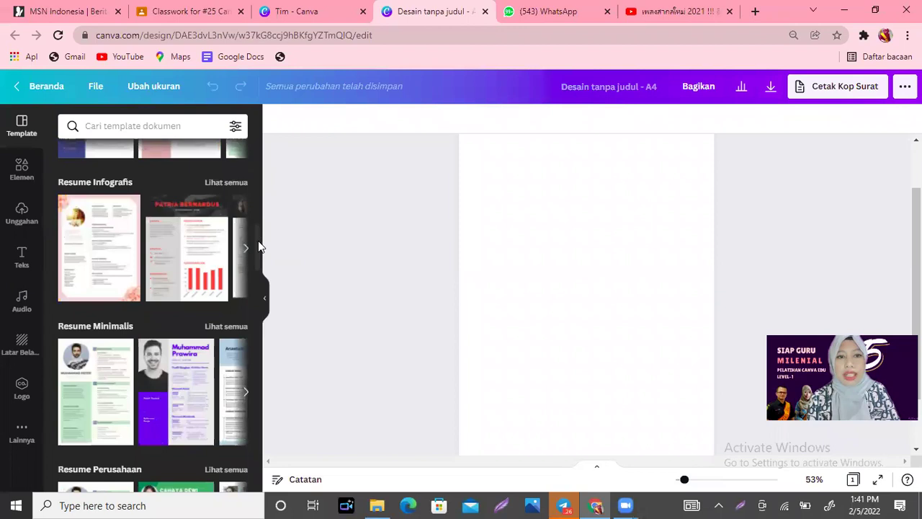
{"action": "scroll", "coordinate": [258, 247], "scroll_direction": "down", "scroll_amount": 3}
{"action": "scroll", "coordinate": [260, 324], "scroll_direction": "down", "scroll_amount": 3}
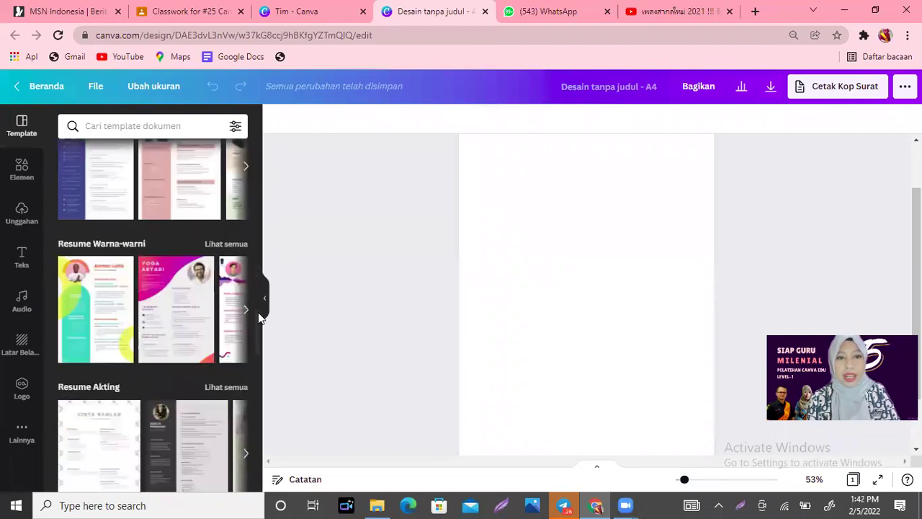
{"action": "scroll", "coordinate": [261, 388], "scroll_direction": "down", "scroll_amount": 4}
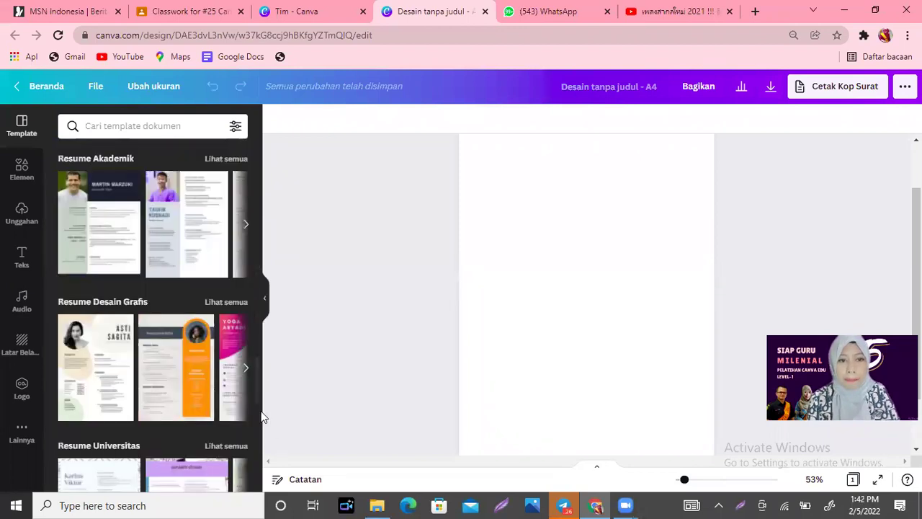
{"action": "scroll", "coordinate": [262, 416], "scroll_direction": "down", "scroll_amount": 3}
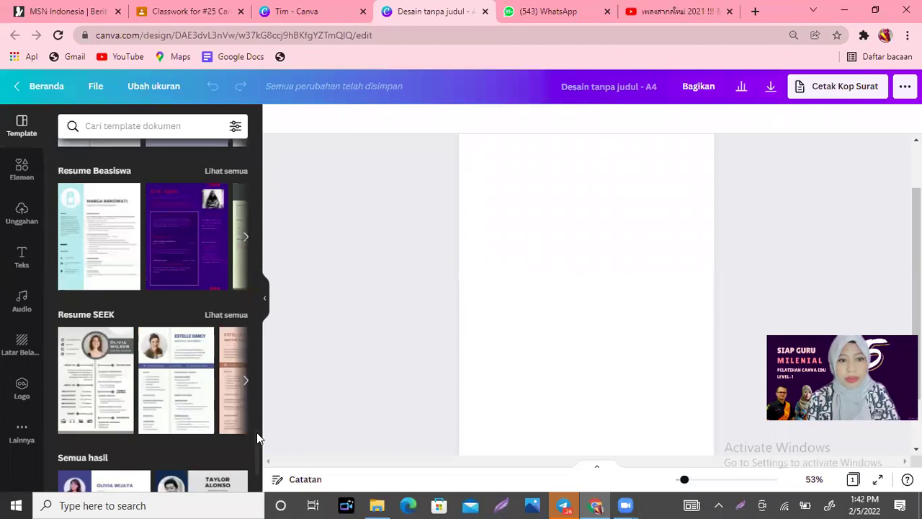
{"action": "scroll", "coordinate": [254, 459], "scroll_direction": "down", "scroll_amount": 3}
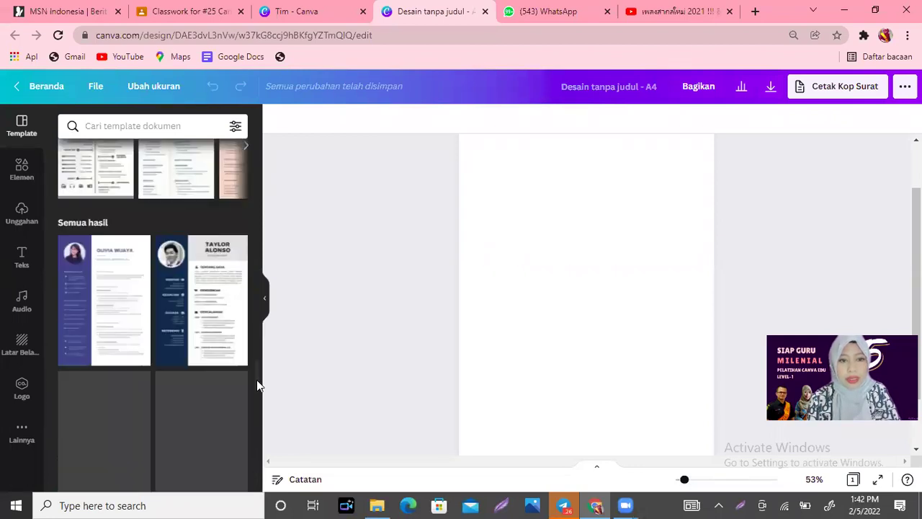
{"action": "scroll", "coordinate": [257, 380], "scroll_direction": "down", "scroll_amount": 1}
{"action": "left_click_drag", "start_coordinate": [258, 380], "coordinate": [261, 423]}
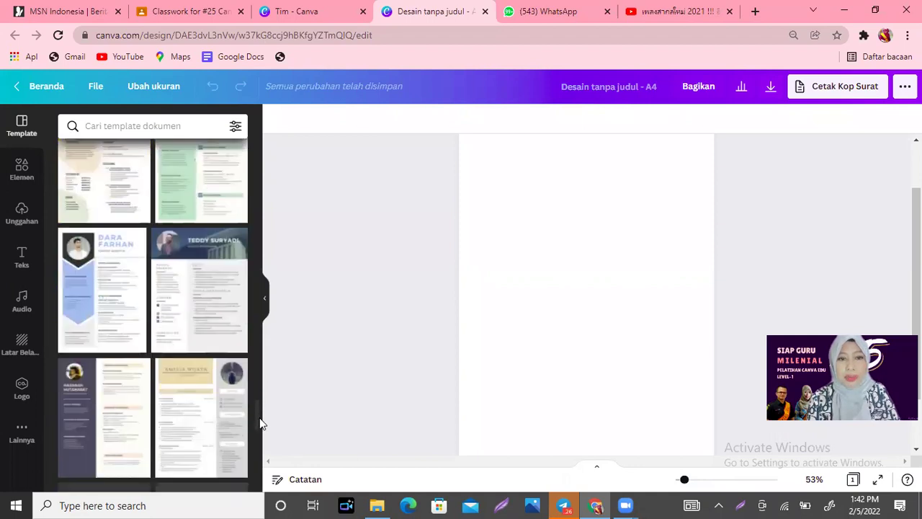
{"action": "scroll", "coordinate": [261, 423], "scroll_direction": "down", "scroll_amount": 1}
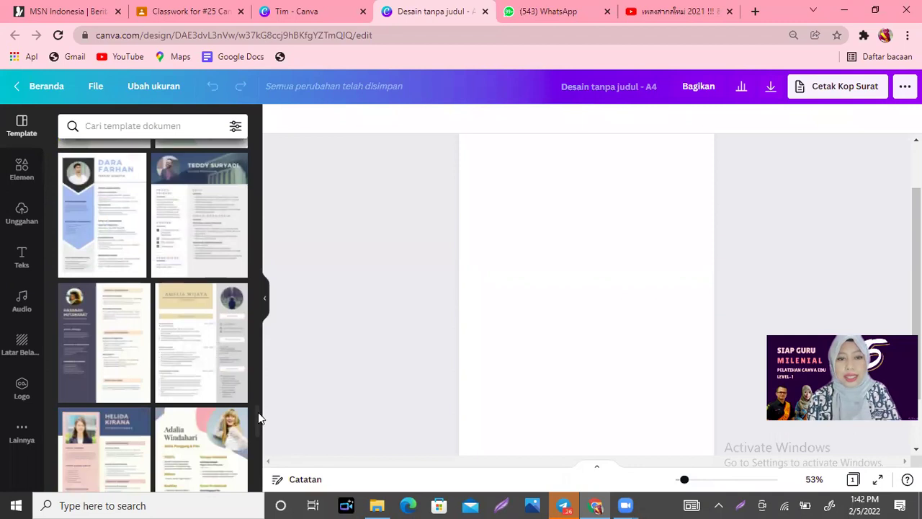
{"action": "scroll", "coordinate": [260, 425], "scroll_direction": "down", "scroll_amount": 1}
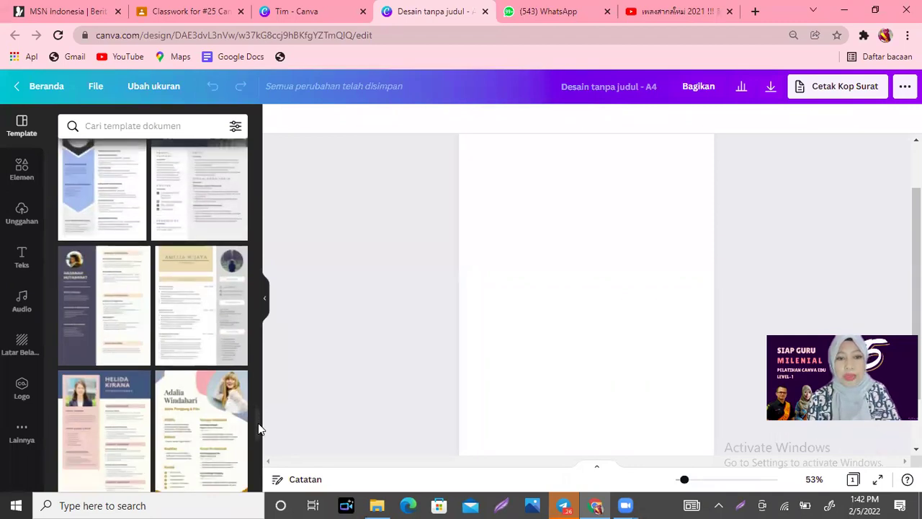
{"action": "scroll", "coordinate": [258, 425], "scroll_direction": "down", "scroll_amount": 1}
{"action": "scroll", "coordinate": [257, 432], "scroll_direction": "down", "scroll_amount": 1}
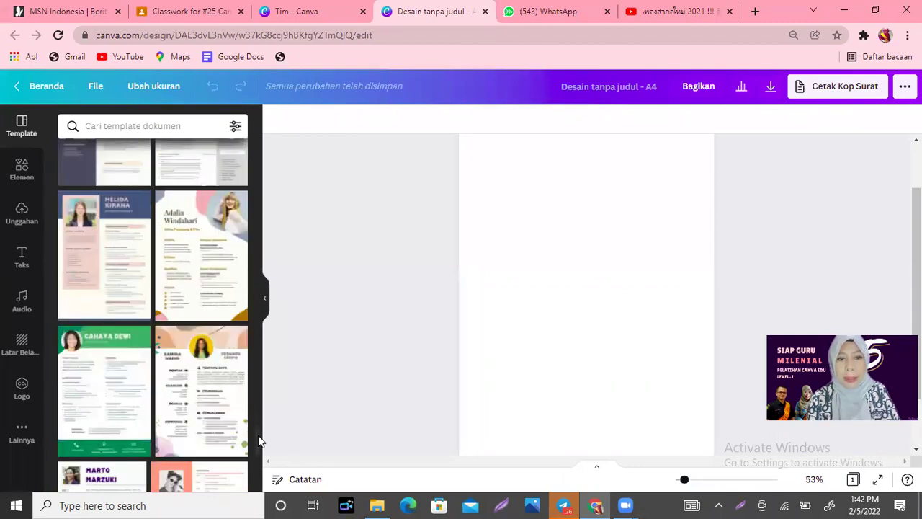
{"action": "scroll", "coordinate": [258, 435], "scroll_direction": "down", "scroll_amount": 1}
{"action": "scroll", "coordinate": [259, 454], "scroll_direction": "down", "scroll_amount": 1}
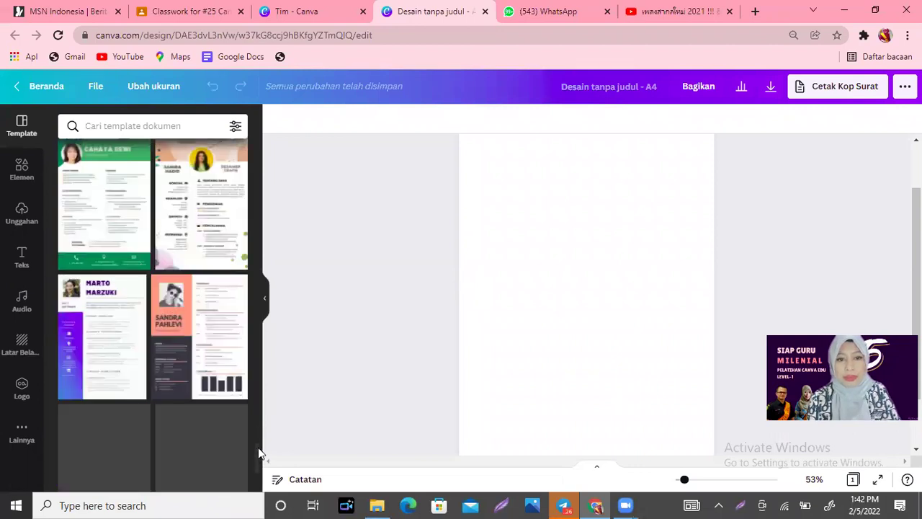
{"action": "scroll", "coordinate": [258, 452], "scroll_direction": "down", "scroll_amount": 1}
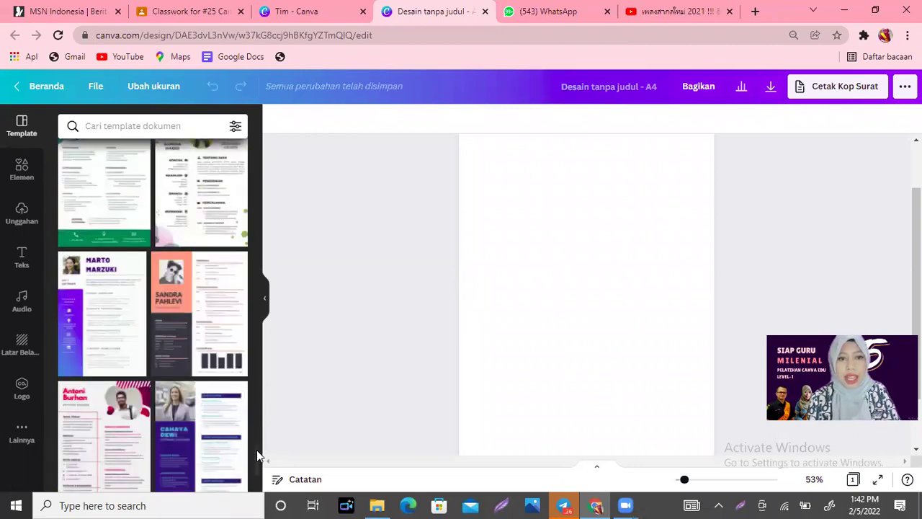
{"action": "scroll", "coordinate": [256, 450], "scroll_direction": "down", "scroll_amount": 1}
{"action": "scroll", "coordinate": [257, 454], "scroll_direction": "down", "scroll_amount": 1}
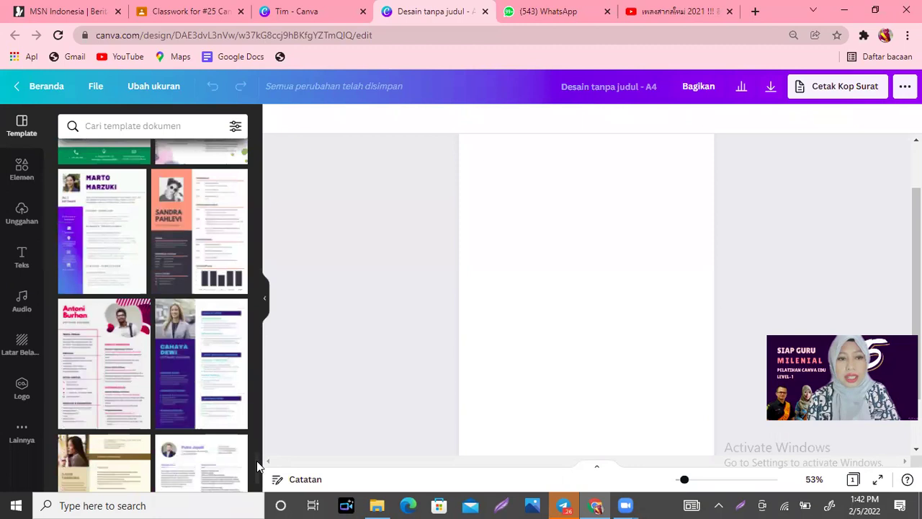
{"action": "scroll", "coordinate": [257, 461], "scroll_direction": "down", "scroll_amount": 1}
{"action": "scroll", "coordinate": [257, 466], "scroll_direction": "down", "scroll_amount": 1}
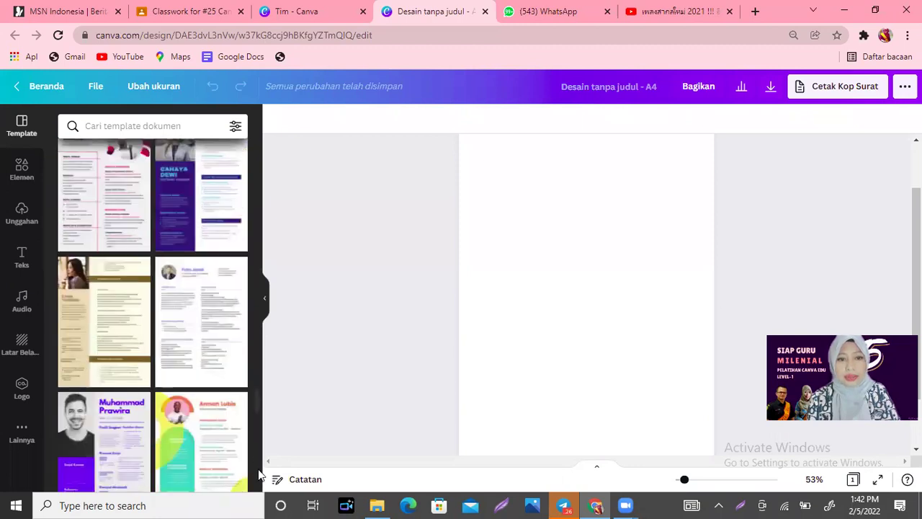
{"action": "scroll", "coordinate": [256, 432], "scroll_direction": "down", "scroll_amount": 1}
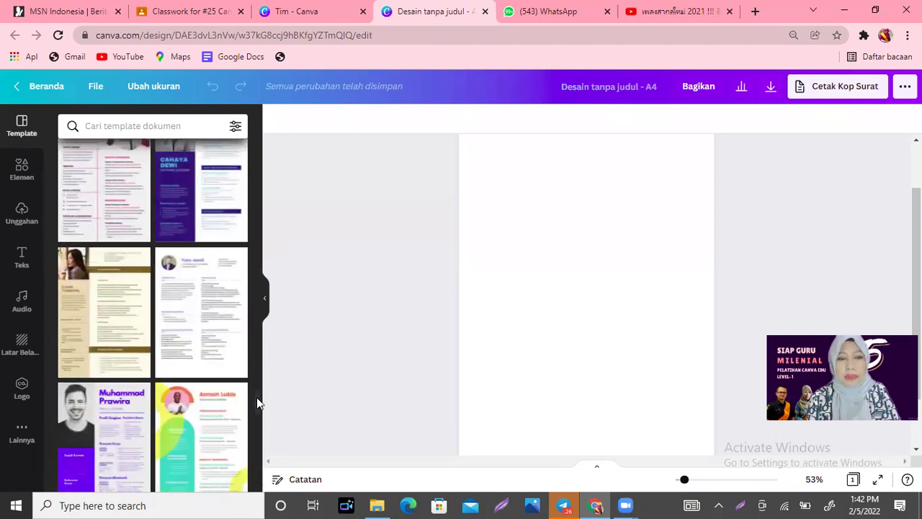
{"action": "scroll", "coordinate": [255, 414], "scroll_direction": "down", "scroll_amount": 5}
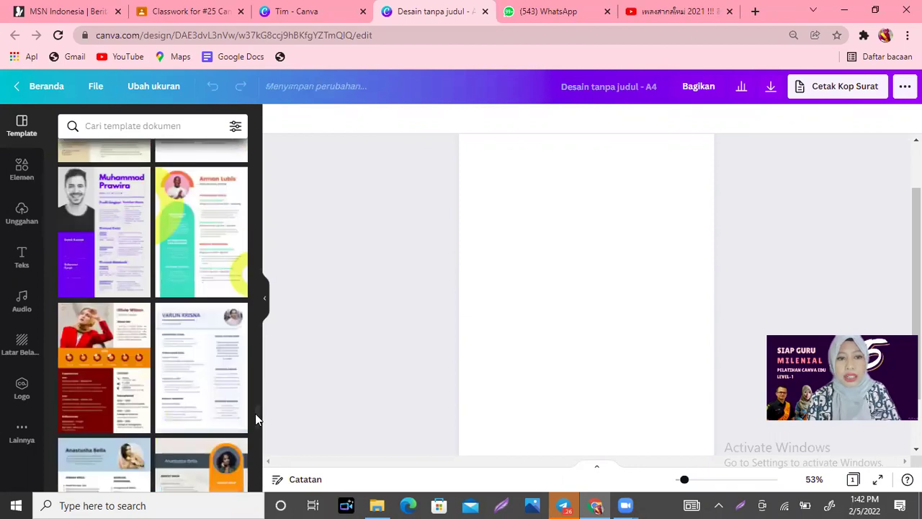
{"action": "scroll", "coordinate": [258, 420], "scroll_direction": "down", "scroll_amount": 1}
{"action": "scroll", "coordinate": [256, 420], "scroll_direction": "down", "scroll_amount": 1}
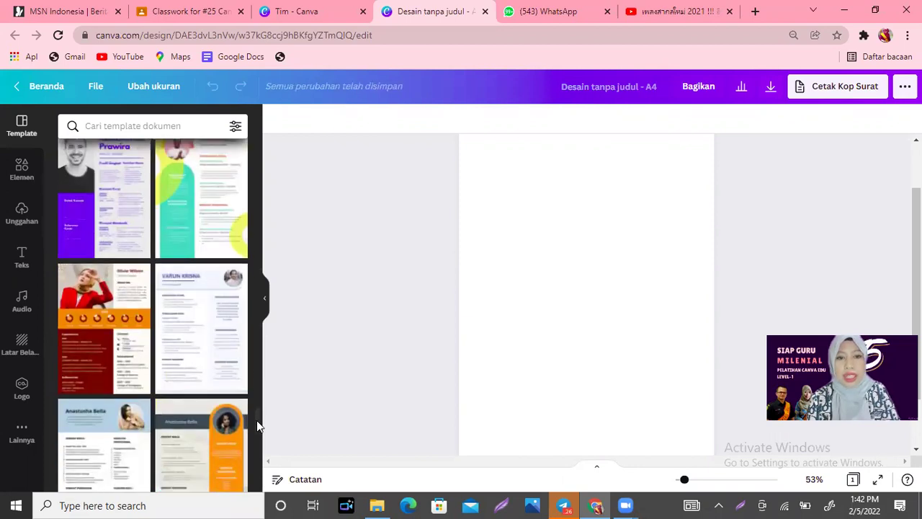
{"action": "scroll", "coordinate": [256, 420], "scroll_direction": "down", "scroll_amount": 2}
{"action": "scroll", "coordinate": [258, 433], "scroll_direction": "down", "scroll_amount": 3}
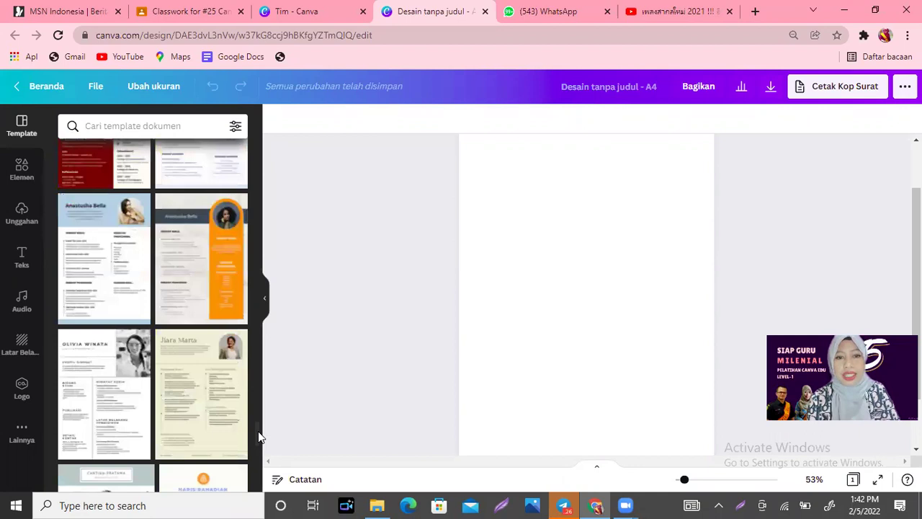
{"action": "scroll", "coordinate": [258, 436], "scroll_direction": "down", "scroll_amount": 1}
{"action": "scroll", "coordinate": [258, 443], "scroll_direction": "down", "scroll_amount": 3}
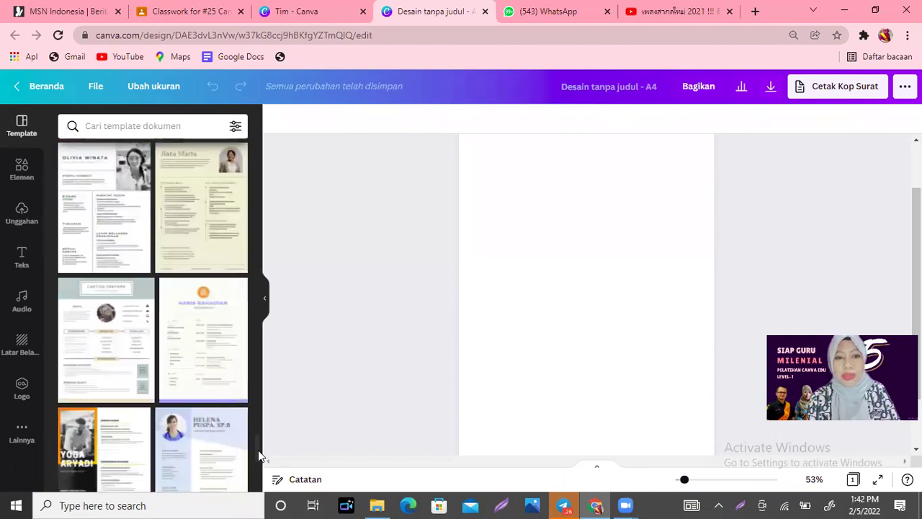
{"action": "scroll", "coordinate": [258, 451], "scroll_direction": "down", "scroll_amount": 1}
{"action": "scroll", "coordinate": [259, 455], "scroll_direction": "down", "scroll_amount": 2}
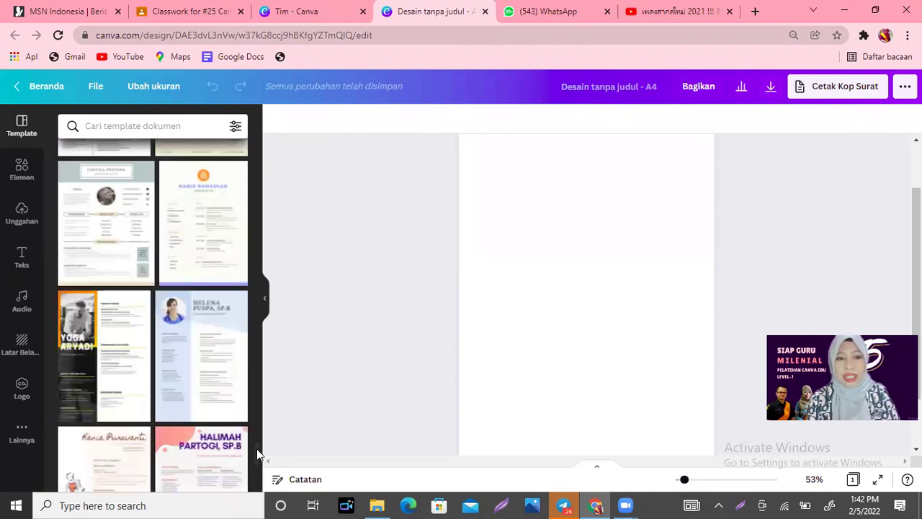
{"action": "scroll", "coordinate": [258, 459], "scroll_direction": "down", "scroll_amount": 2}
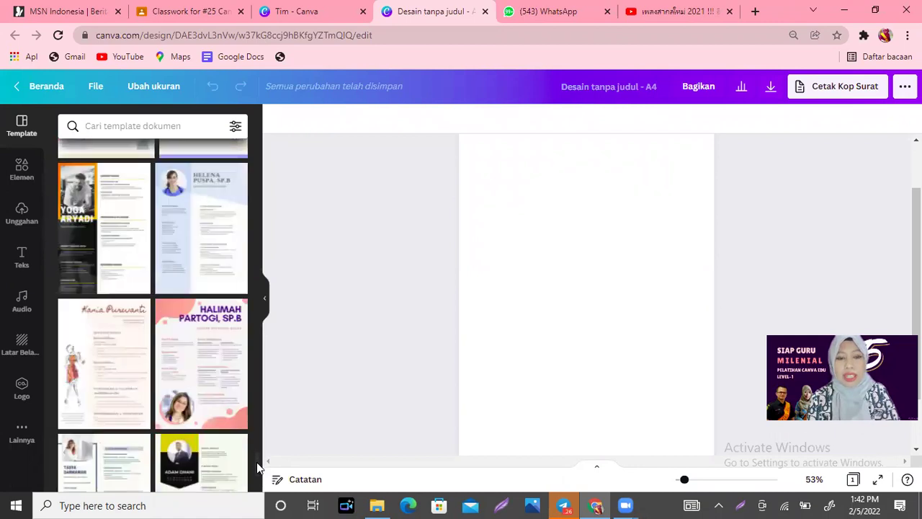
{"action": "scroll", "coordinate": [256, 467], "scroll_direction": "down", "scroll_amount": 1}
{"action": "scroll", "coordinate": [258, 472], "scroll_direction": "down", "scroll_amount": 2}
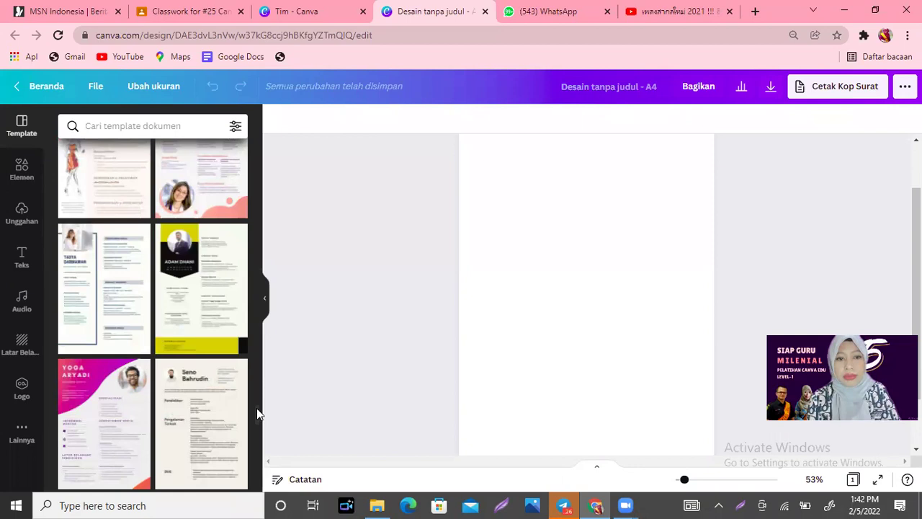
{"action": "scroll", "coordinate": [255, 436], "scroll_direction": "down", "scroll_amount": 5}
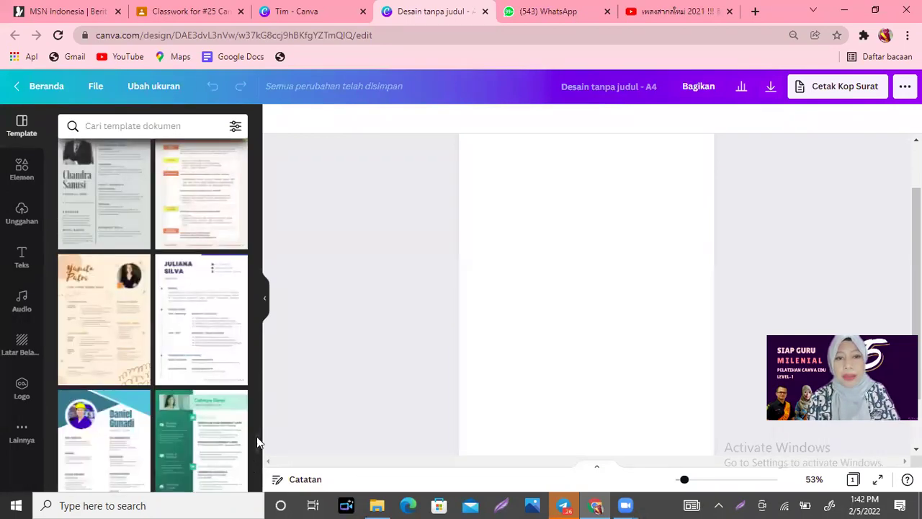
Select the blank A4 page and keep scrolling to the lower résumé templates.
{"action": "left_click", "coordinate": [582, 239]}
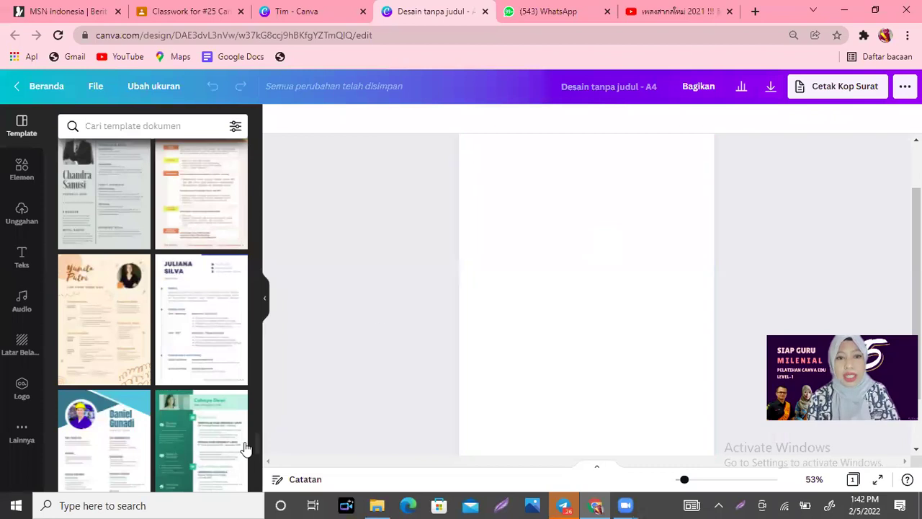
{"action": "scroll", "coordinate": [256, 438], "scroll_direction": "down", "scroll_amount": 2}
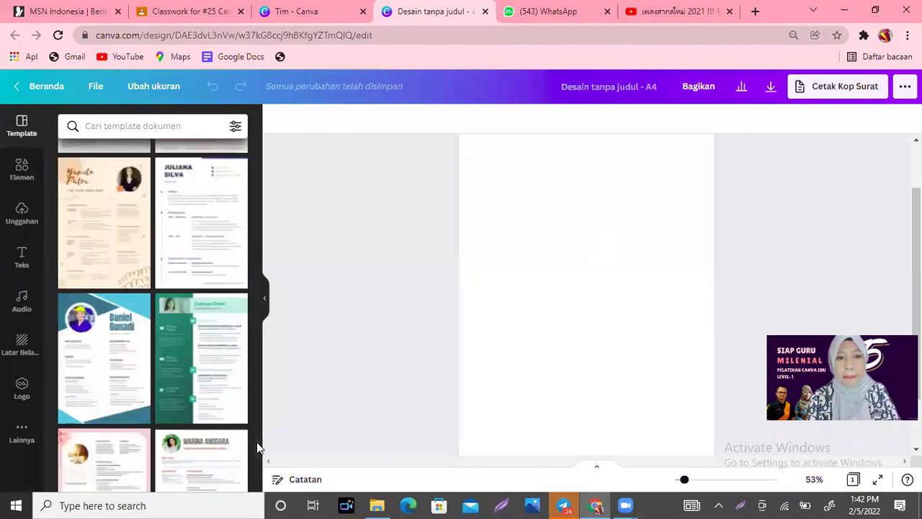
{"action": "scroll", "coordinate": [257, 449], "scroll_direction": "down", "scroll_amount": 3}
{"action": "scroll", "coordinate": [257, 451], "scroll_direction": "down", "scroll_amount": 1}
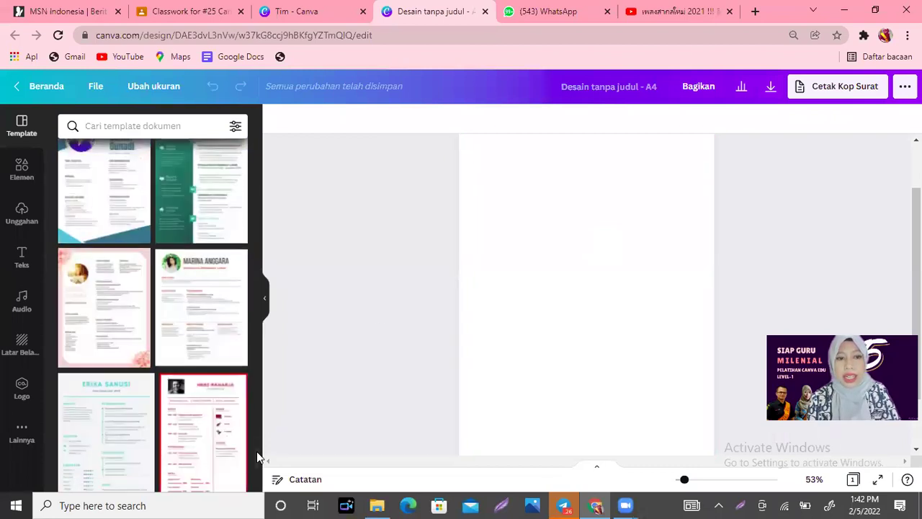
{"action": "scroll", "coordinate": [256, 460], "scroll_direction": "down", "scroll_amount": 3}
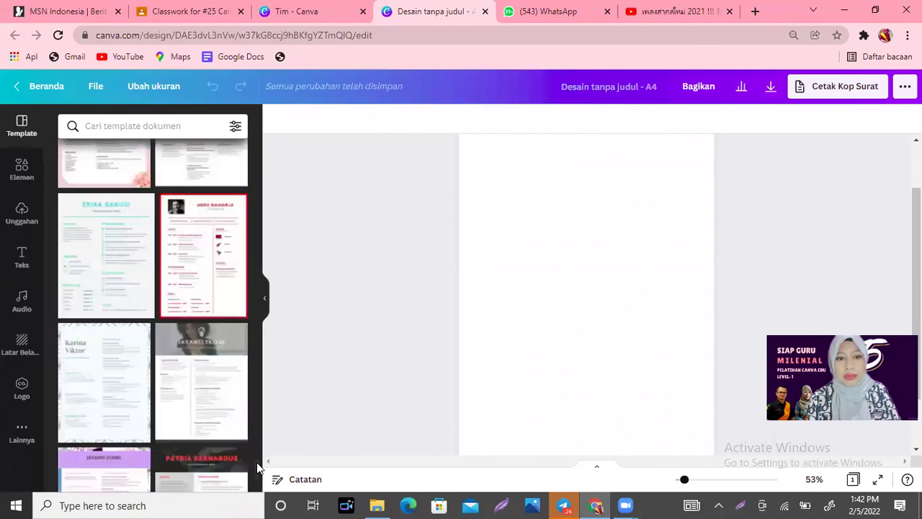
{"action": "scroll", "coordinate": [257, 474], "scroll_direction": "down", "scroll_amount": 5}
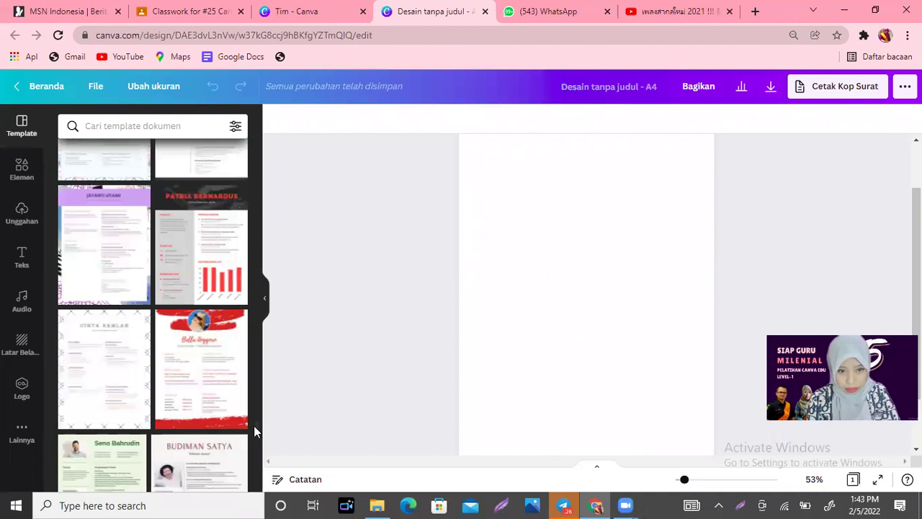
{"action": "scroll", "coordinate": [258, 447], "scroll_direction": "down", "scroll_amount": 5}
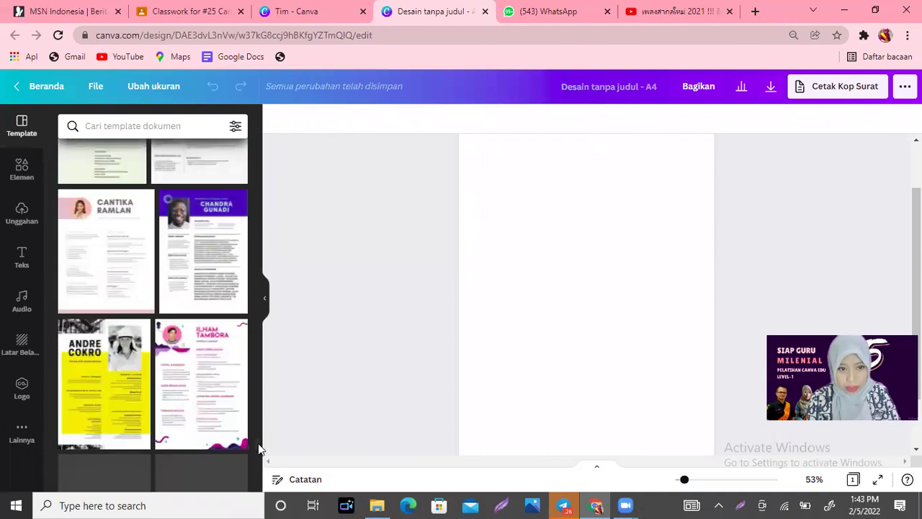
{"action": "scroll", "coordinate": [260, 427], "scroll_direction": "down", "scroll_amount": 1}
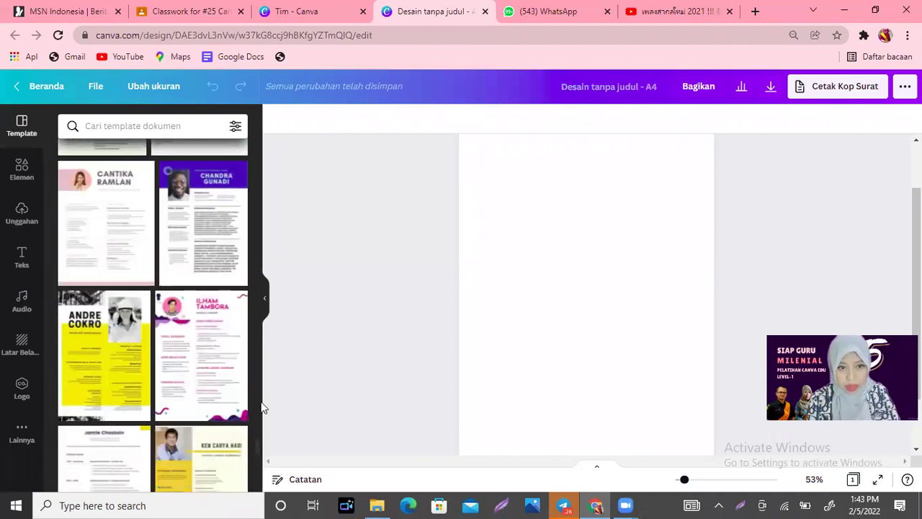
{"action": "scroll", "coordinate": [260, 414], "scroll_direction": "down", "scroll_amount": 5}
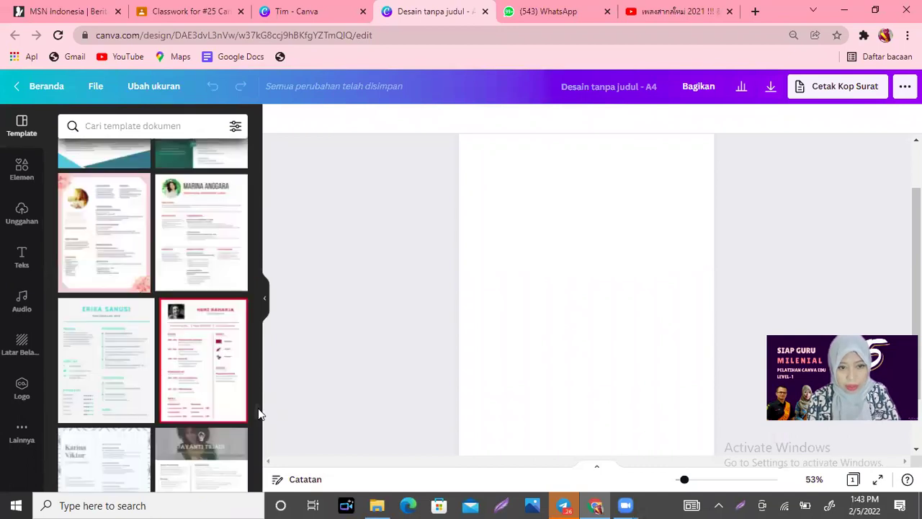
Apply the Jayanti Triadi teacher résumé template to the blank page and enlarge the view.
{"action": "left_click", "coordinate": [200, 444]}
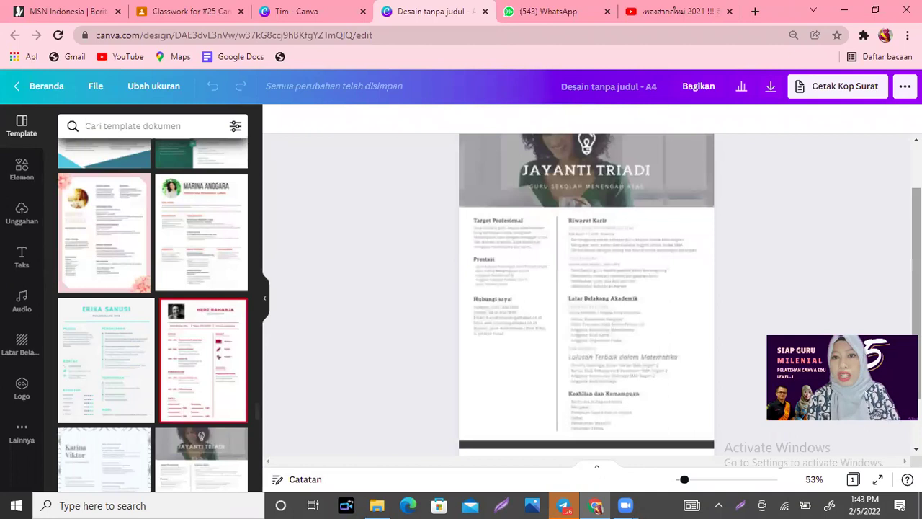
{"action": "scroll", "coordinate": [638, 418], "scroll_direction": "up", "scroll_amount": 1}
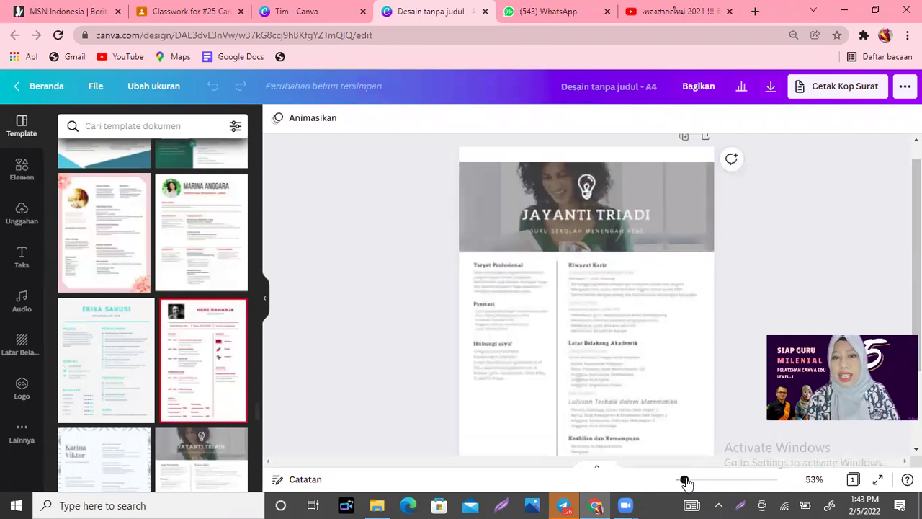
{"action": "left_click_drag", "start_coordinate": [684, 481], "coordinate": [687, 480]}
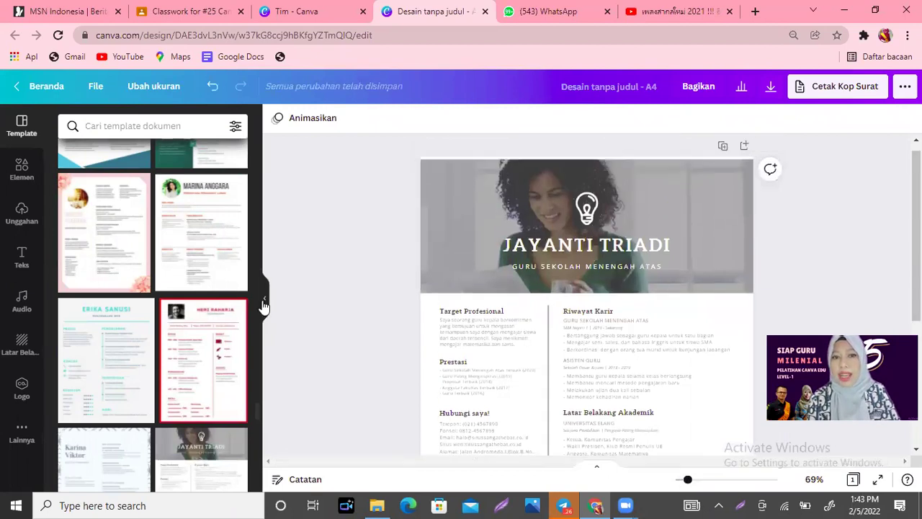
Hide the template list and zoom in closer on the résumé page.
{"action": "left_click", "coordinate": [264, 302]}
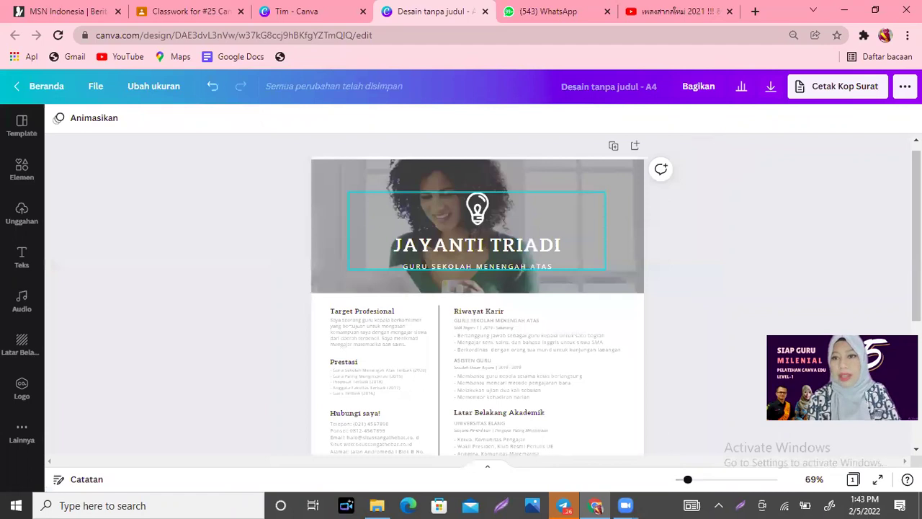
{"action": "scroll", "coordinate": [477, 288], "scroll_direction": "down", "scroll_amount": 3}
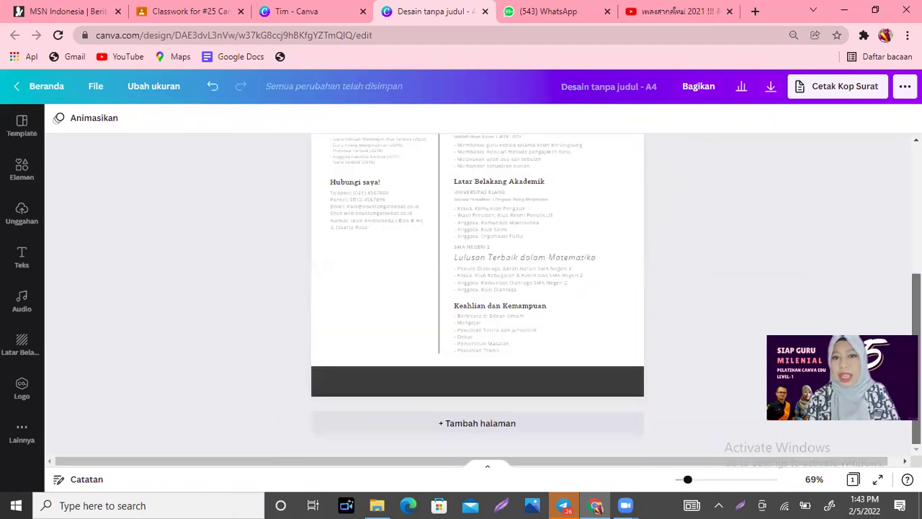
{"action": "scroll", "coordinate": [477, 288], "scroll_direction": "up", "scroll_amount": 2}
{"action": "scroll", "coordinate": [474, 243], "scroll_direction": "up", "scroll_amount": 1}
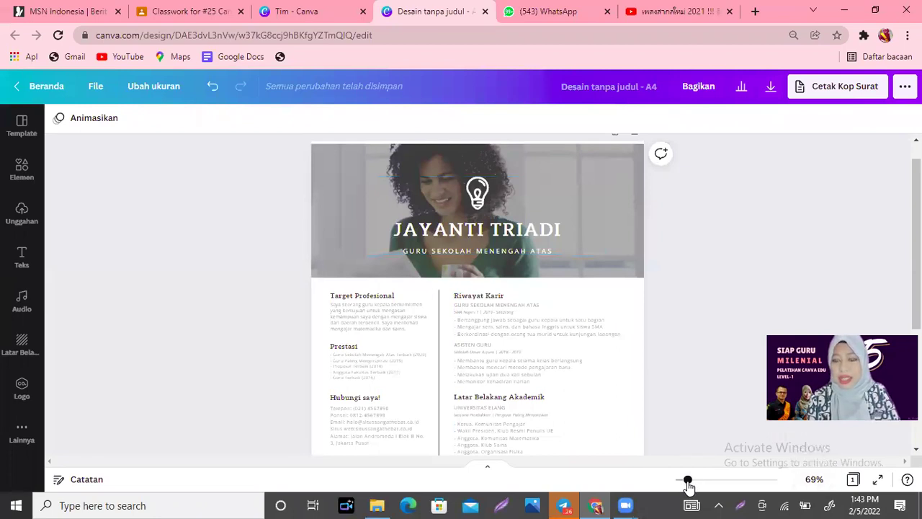
{"action": "mouse_move", "coordinate": [698, 486]}
{"action": "left_mouse_down"}
{"action": "mouse_move", "coordinate": [763, 486]}
{"action": "mouse_move", "coordinate": [696, 485]}
{"action": "left_mouse_up"}
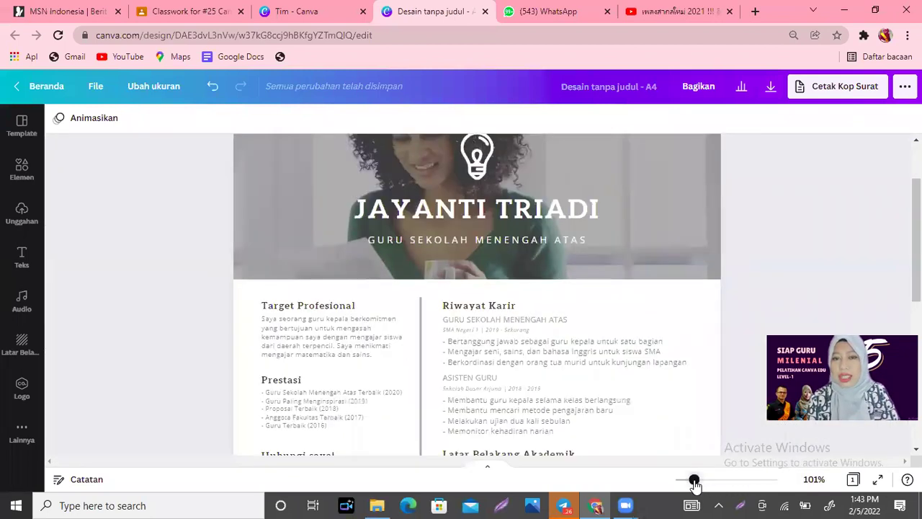
{"action": "scroll", "coordinate": [476, 288], "scroll_direction": "up", "scroll_amount": 2}
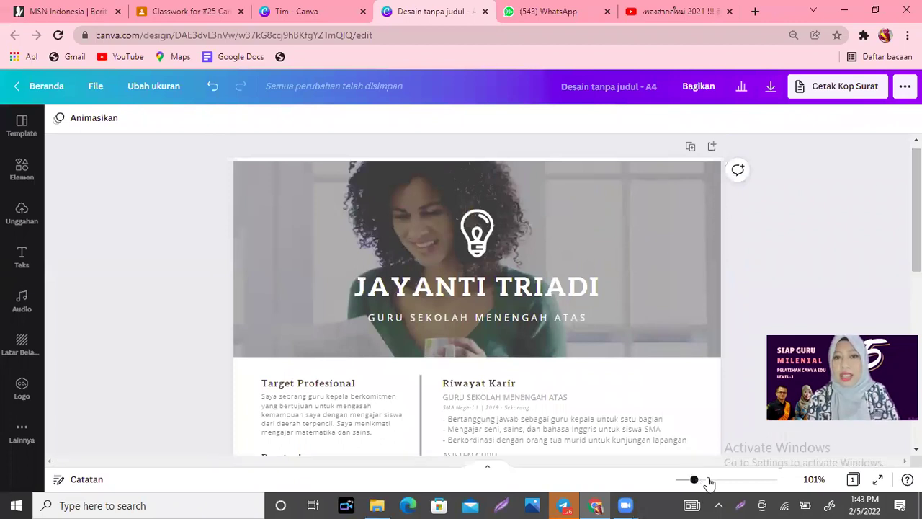
{"action": "left_click", "coordinate": [686, 185]}
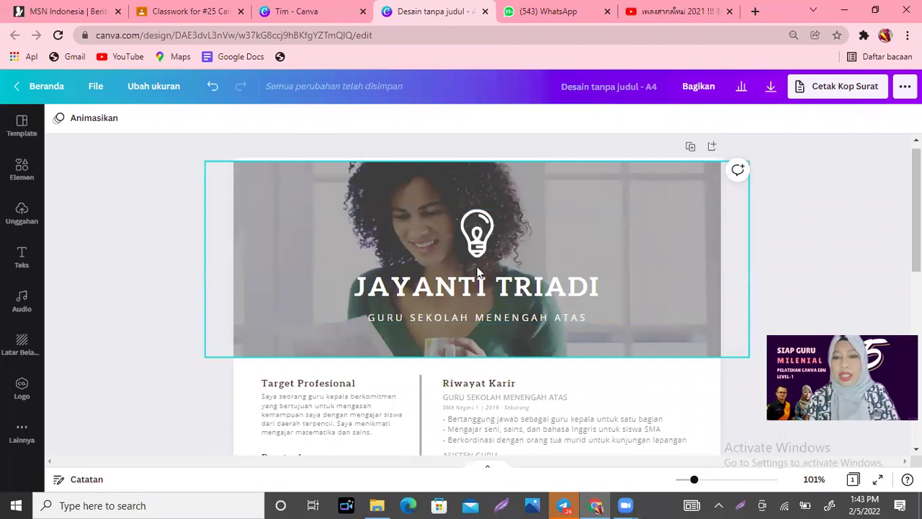
{"action": "left_click", "coordinate": [528, 292]}
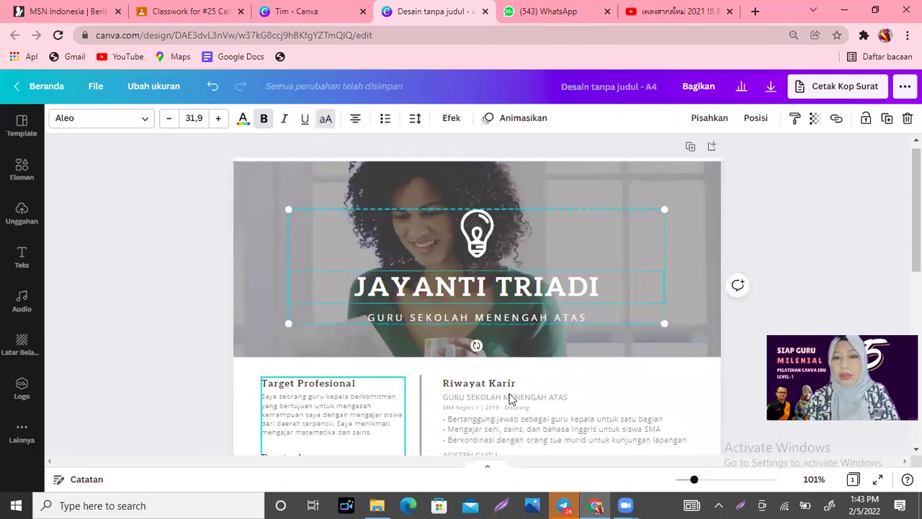
{"action": "left_click", "coordinate": [509, 398]}
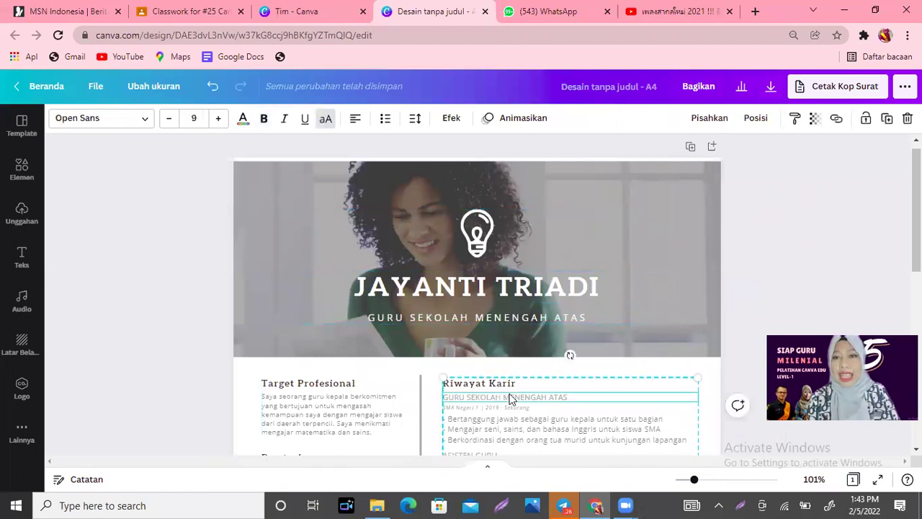
{"action": "left_click", "coordinate": [650, 180]}
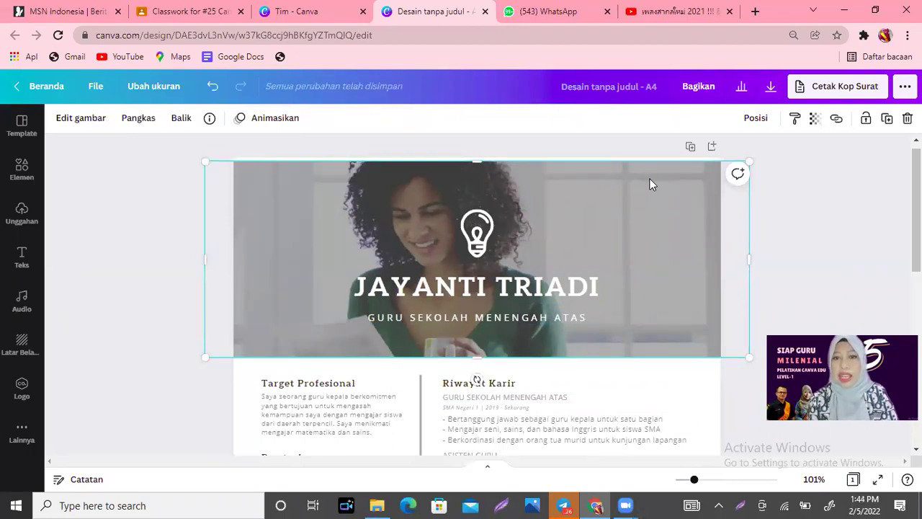
{"action": "key", "text": "Delete"}
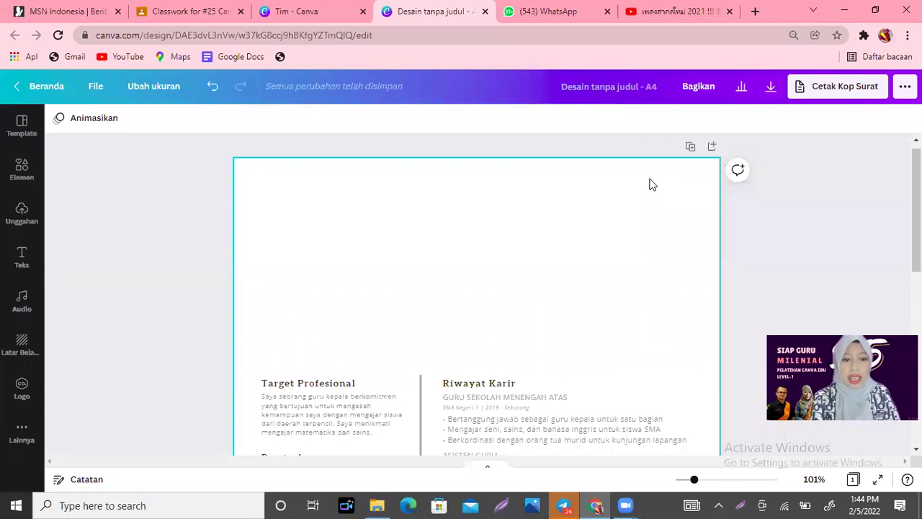
{"action": "key", "text": "ctrl+z"}
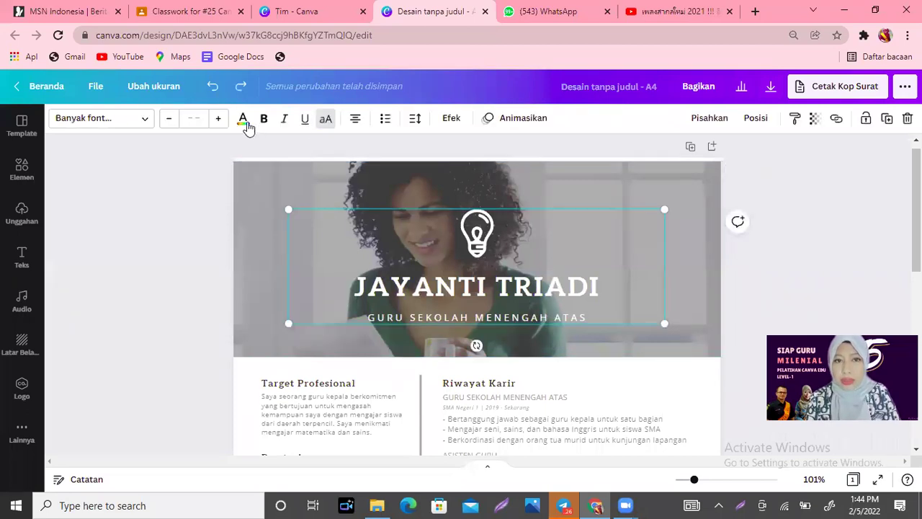
{"action": "left_click", "coordinate": [243, 117]}
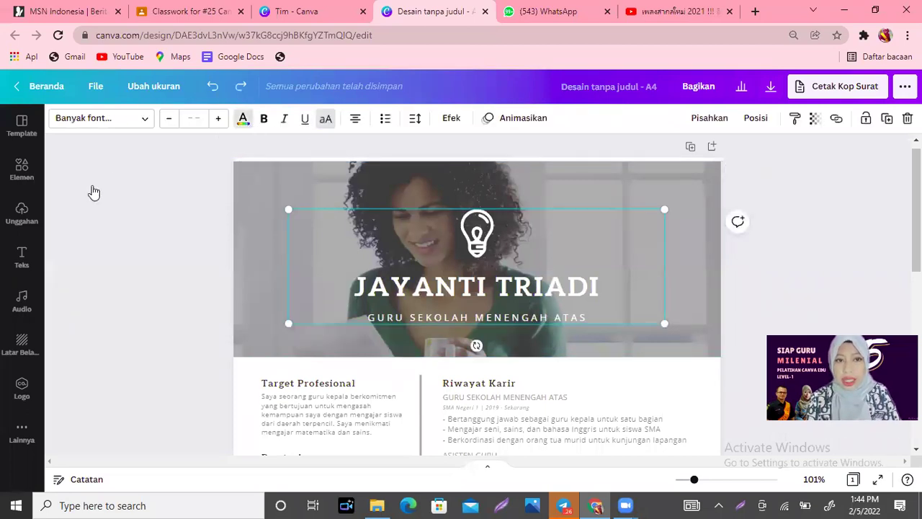
{"action": "left_click", "coordinate": [94, 191]}
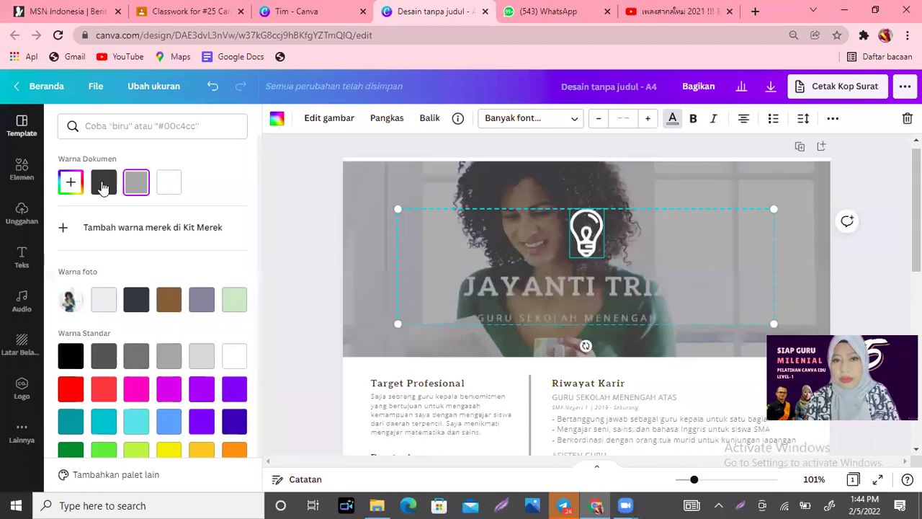
{"action": "left_click", "coordinate": [103, 186]}
{"action": "left_click", "coordinate": [584, 183]}
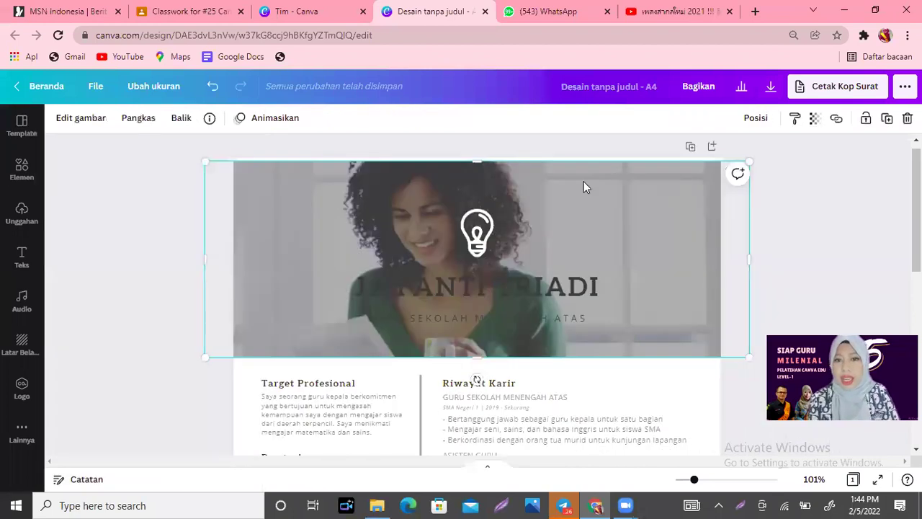
Delete the selected header background photo from the résumé.
{"action": "key", "text": "Delete"}
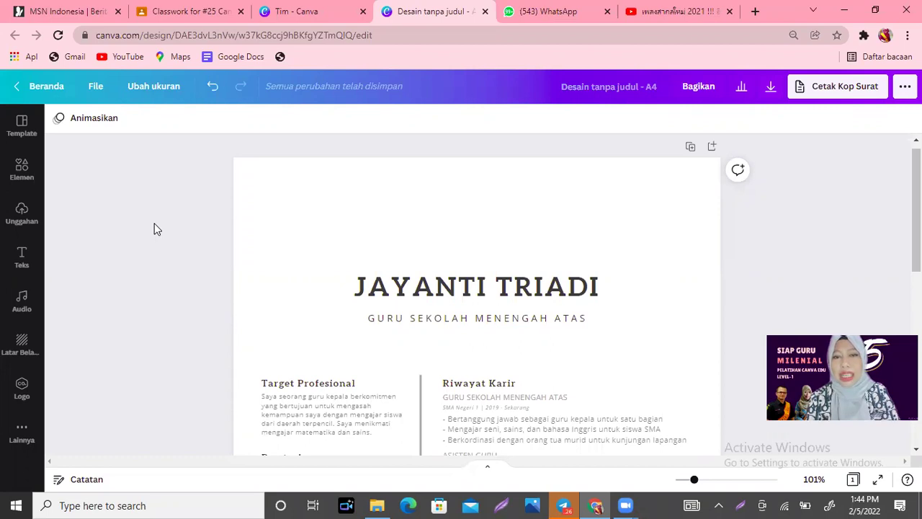
Start a media upload from the Uploads panel and browse the 'dari document' folder.
{"action": "left_click", "coordinate": [20, 216]}
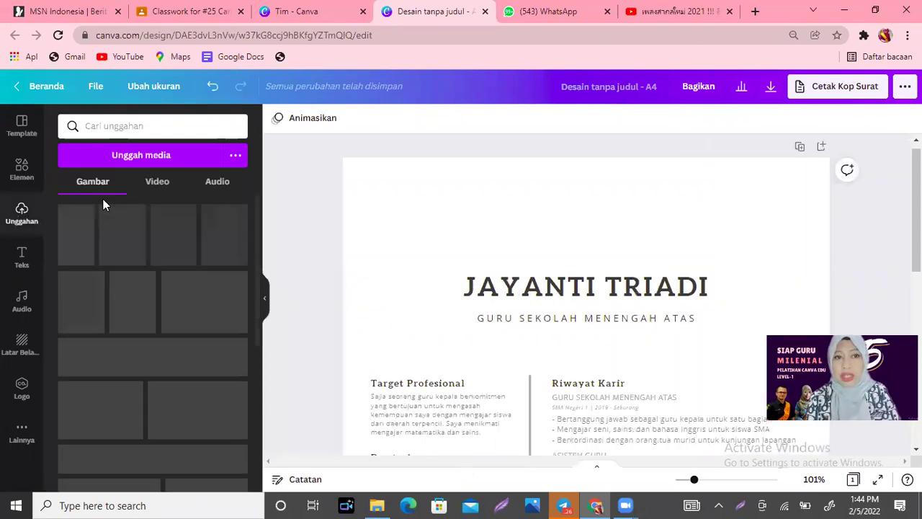
{"action": "left_click", "coordinate": [175, 156]}
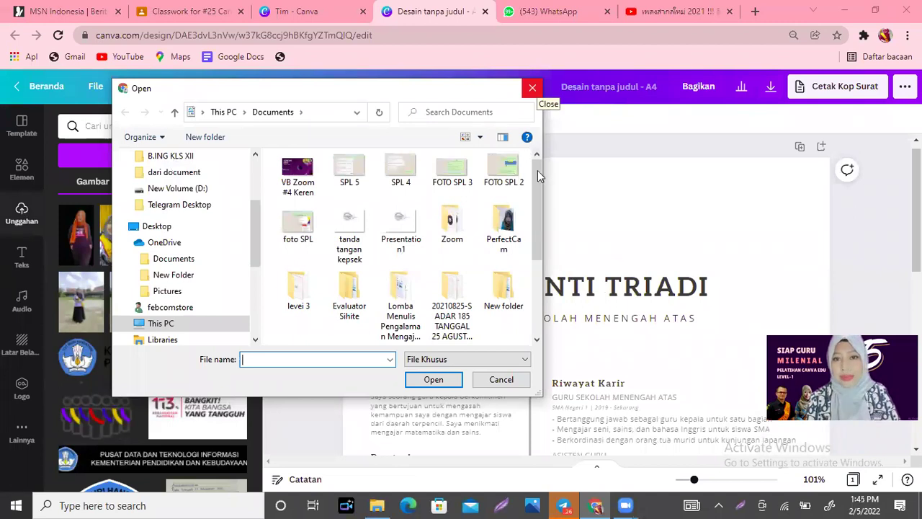
{"action": "scroll", "coordinate": [537, 170], "scroll_direction": "down", "scroll_amount": 1}
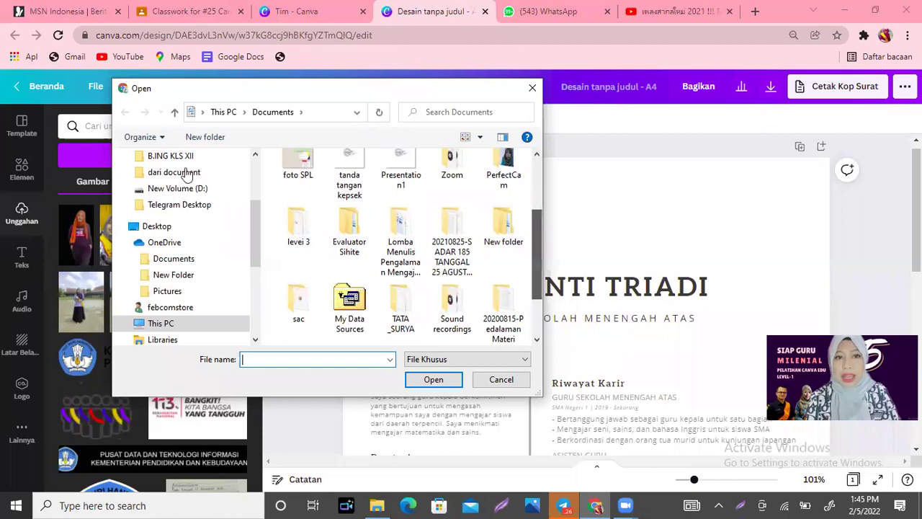
{"action": "scroll", "coordinate": [514, 169], "scroll_direction": "down", "scroll_amount": 1}
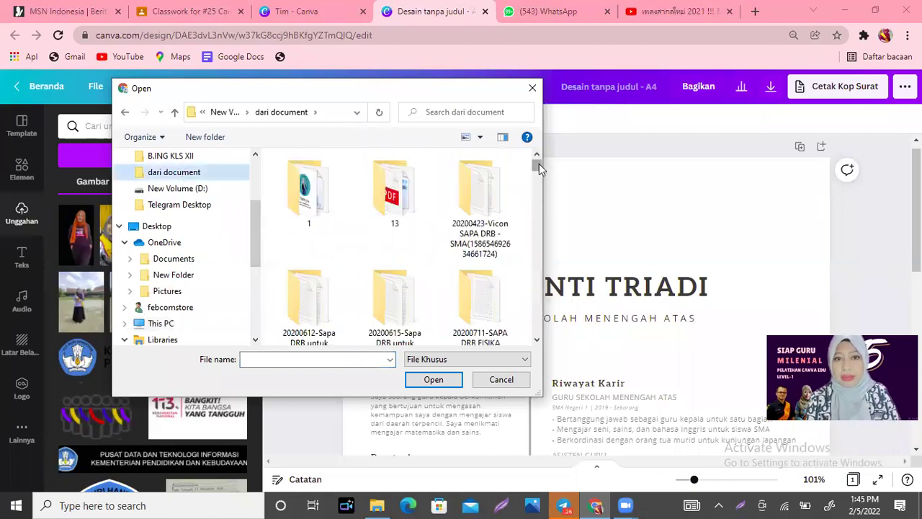
Select 'Copy of Big Sale Instagram Post - Made with PosterMyWall (2)' in the file list.
{"action": "left_click_drag", "start_coordinate": [540, 219], "coordinate": [541, 239]}
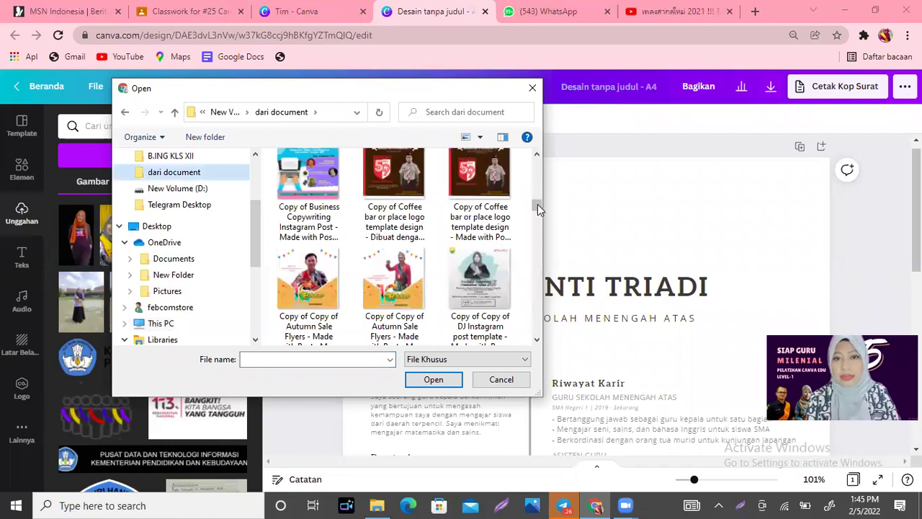
{"action": "scroll", "coordinate": [537, 211], "scroll_direction": "down", "scroll_amount": 1}
{"action": "scroll", "coordinate": [539, 215], "scroll_direction": "down", "scroll_amount": 2}
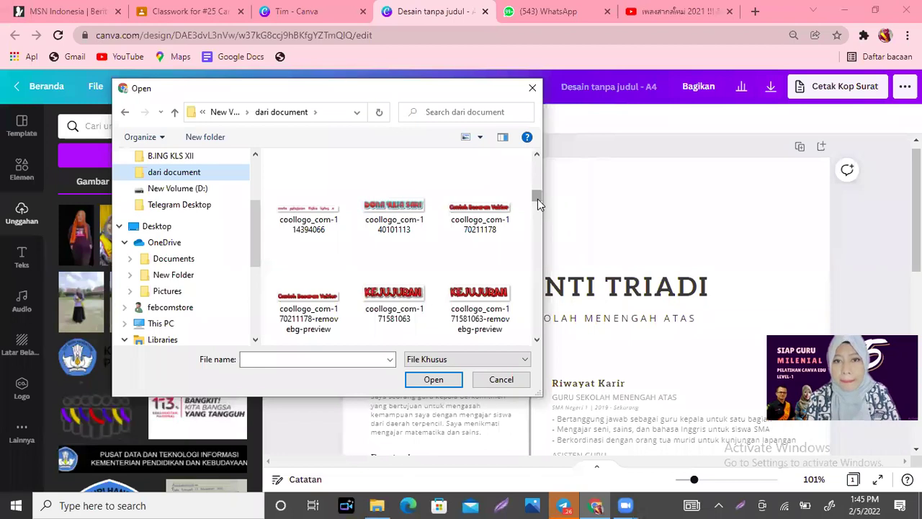
{"action": "scroll", "coordinate": [537, 197], "scroll_direction": "up", "scroll_amount": 2}
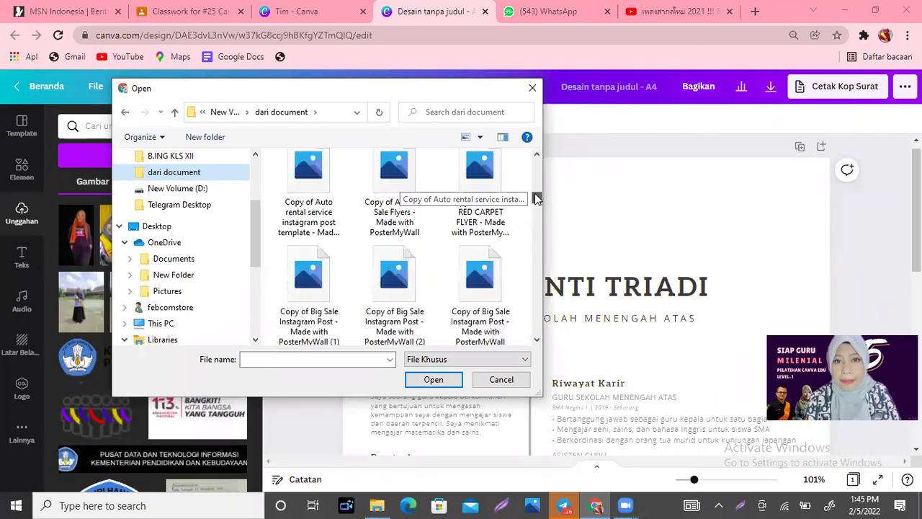
{"action": "scroll", "coordinate": [536, 196], "scroll_direction": "down", "scroll_amount": 2}
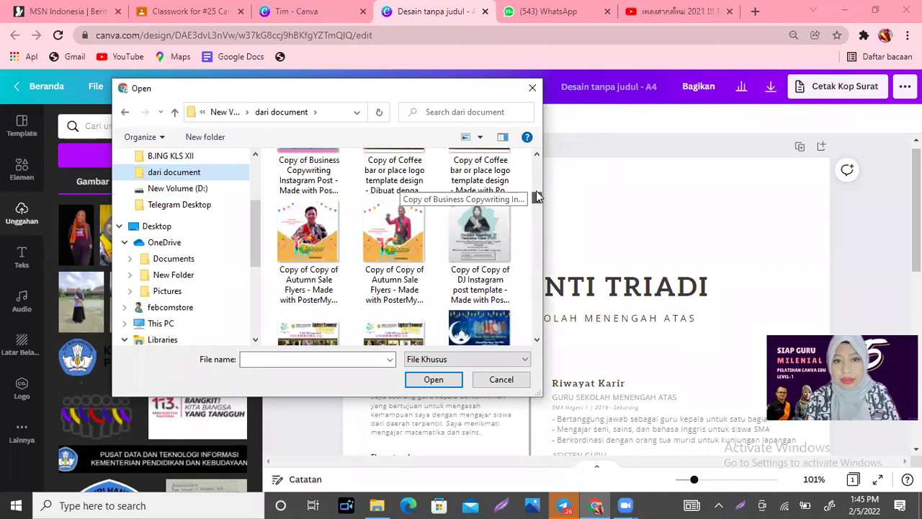
{"action": "scroll", "coordinate": [536, 196], "scroll_direction": "up", "scroll_amount": 2}
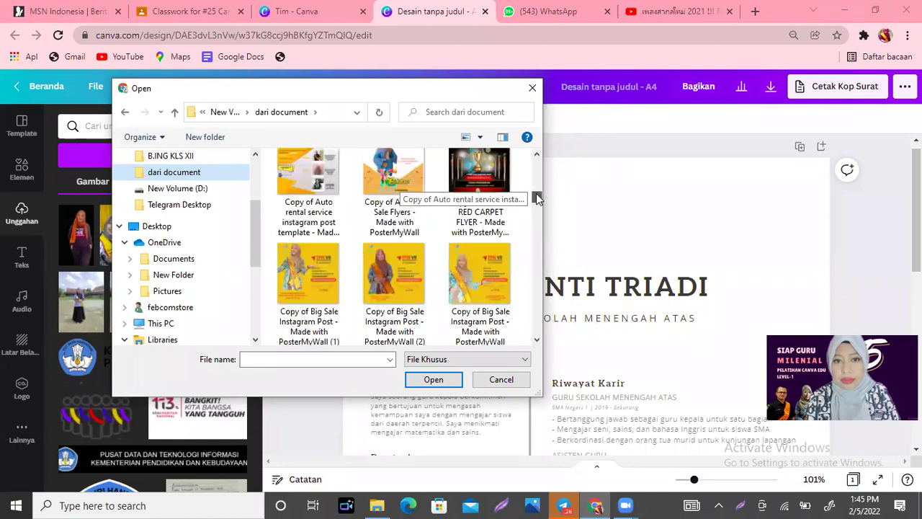
{"action": "left_click", "coordinate": [377, 290]}
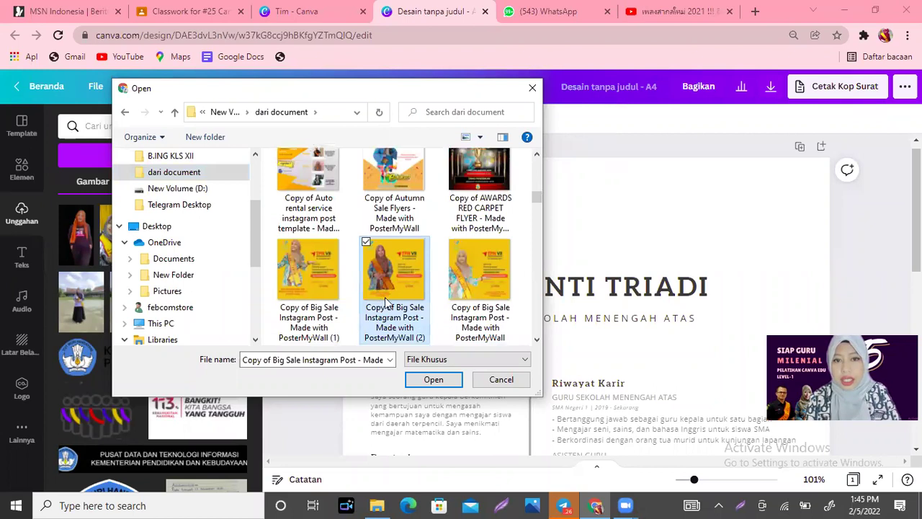
Step through the Open dialog's file list with its scrollbar to find the wanted photo.
{"action": "left_click", "coordinate": [537, 231]}
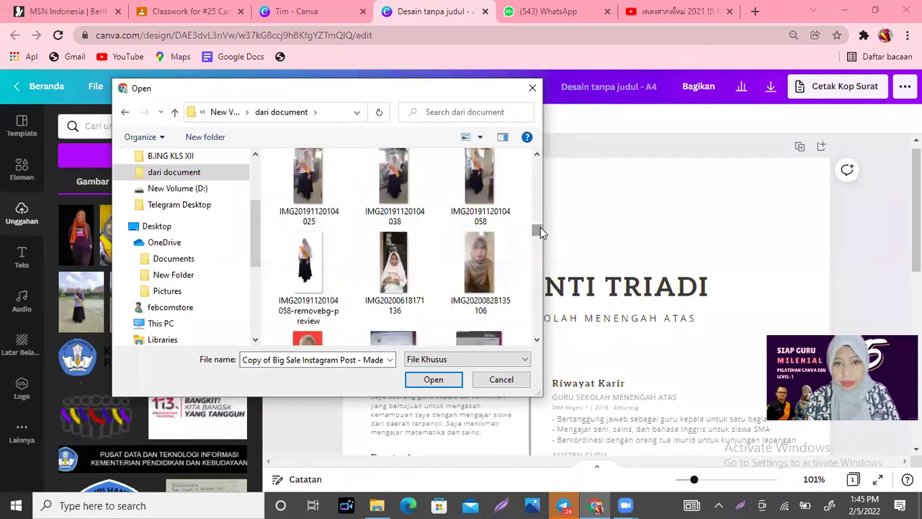
{"action": "left_click", "coordinate": [541, 228]}
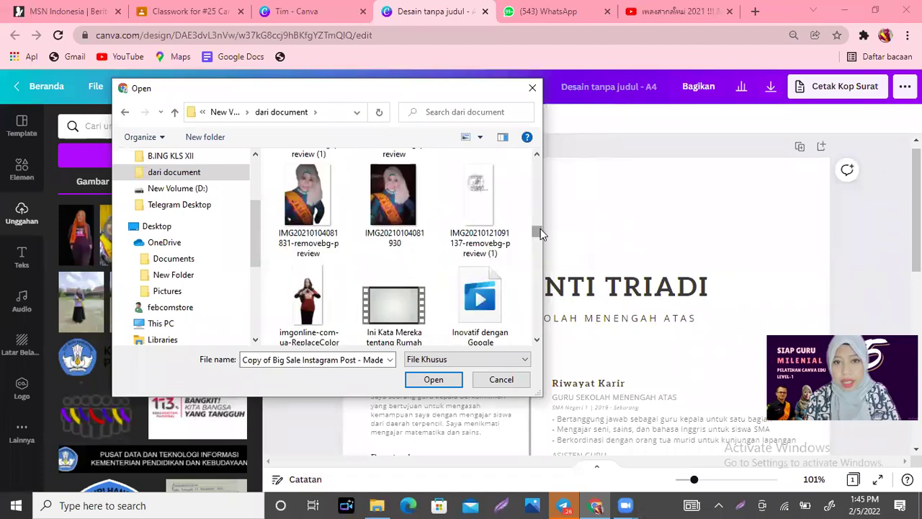
{"action": "left_click", "coordinate": [540, 228]}
{"action": "left_click", "coordinate": [540, 232]}
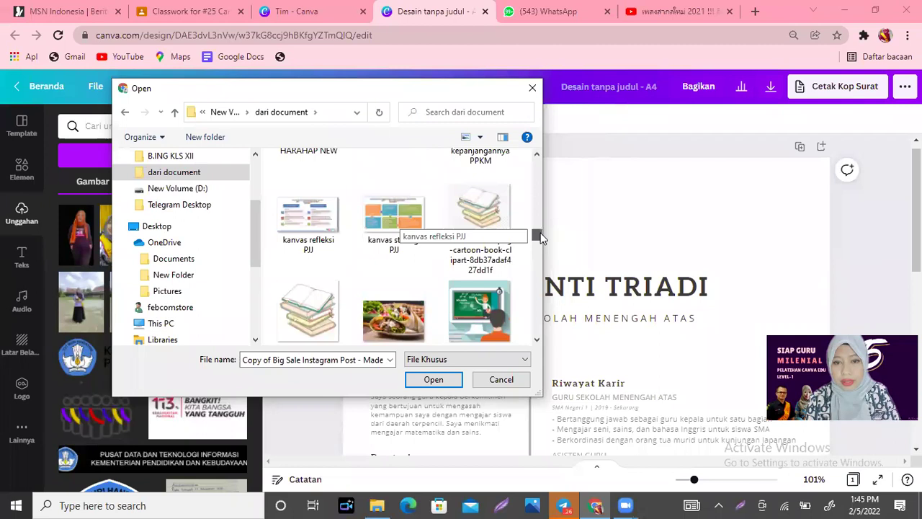
{"action": "left_click", "coordinate": [540, 233]}
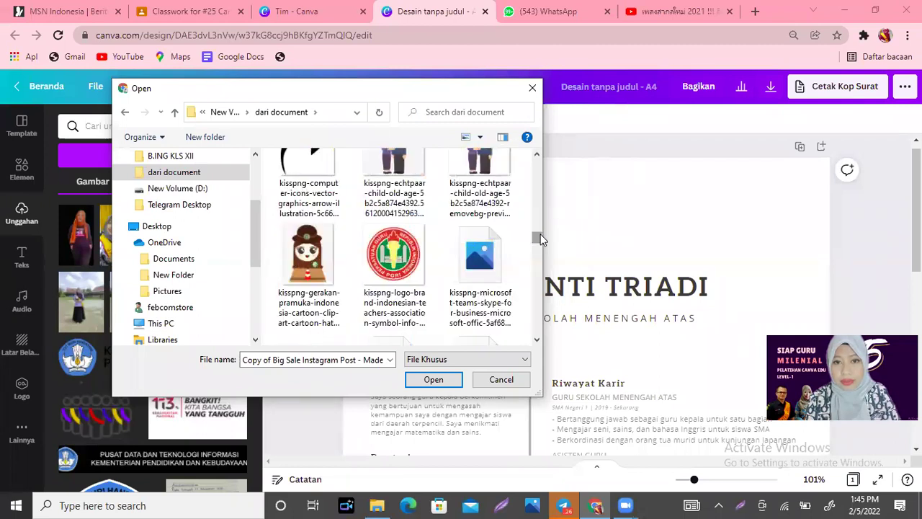
{"action": "left_click_drag", "start_coordinate": [543, 239], "coordinate": [538, 227]}
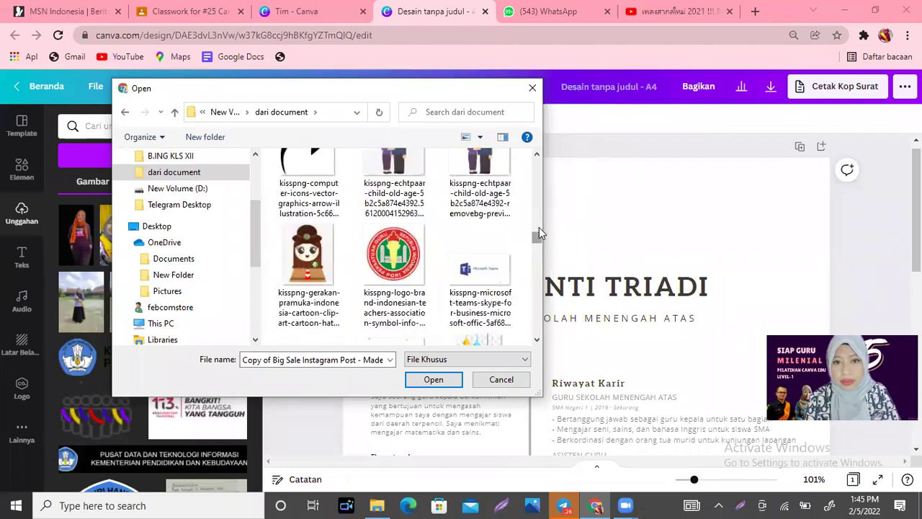
{"action": "left_click", "coordinate": [536, 340]}
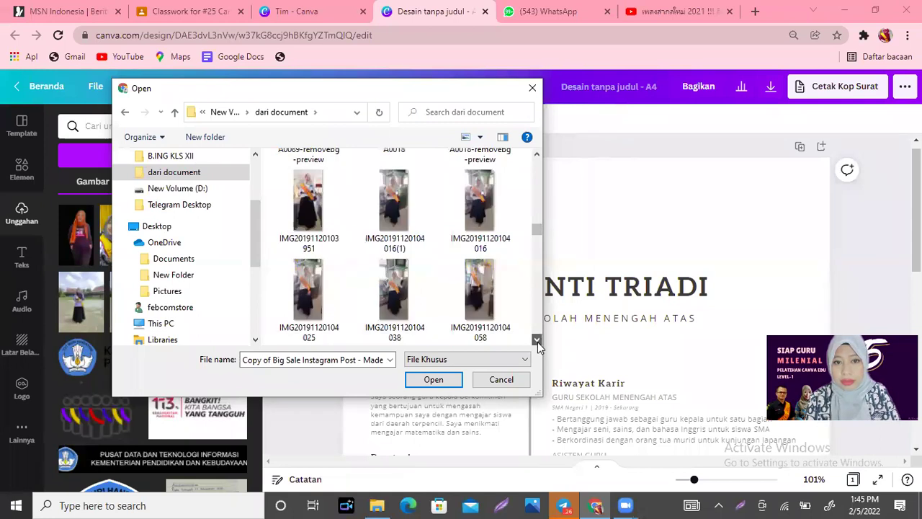
{"action": "left_click", "coordinate": [537, 340]}
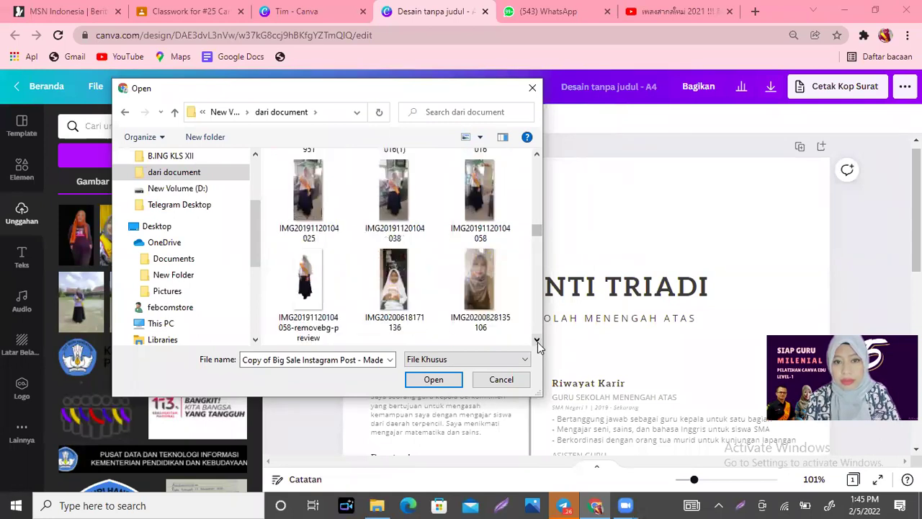
{"action": "left_click", "coordinate": [537, 340]}
{"action": "left_click", "coordinate": [536, 340]}
{"action": "left_click", "coordinate": [536, 340]}
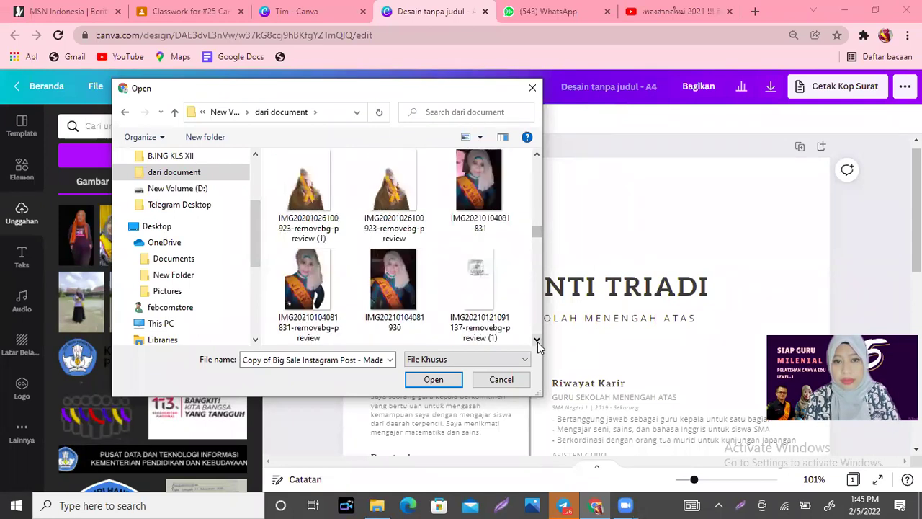
{"action": "left_click", "coordinate": [536, 340]}
{"action": "left_click", "coordinate": [537, 340]}
{"action": "left_click", "coordinate": [536, 340]}
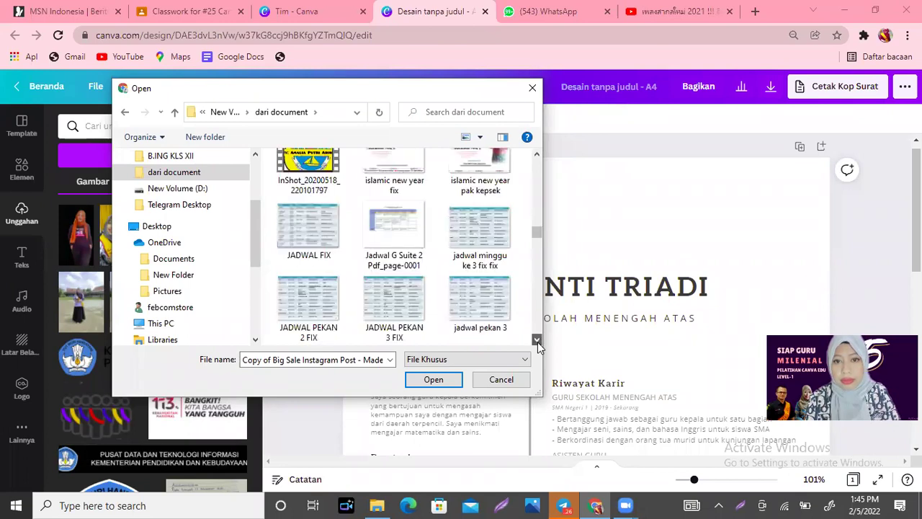
{"action": "left_click", "coordinate": [537, 340]}
{"action": "left_click", "coordinate": [536, 340]}
{"action": "left_click", "coordinate": [536, 340]}
{"action": "left_click", "coordinate": [537, 340]}
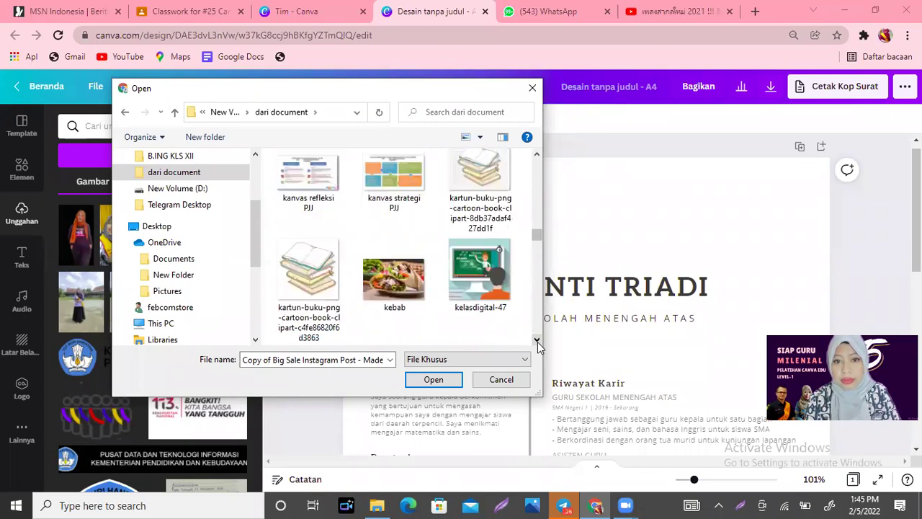
{"action": "left_click", "coordinate": [536, 340]}
{"action": "left_click", "coordinate": [537, 340]}
{"action": "scroll", "coordinate": [537, 162], "scroll_direction": "down", "scroll_amount": 2}
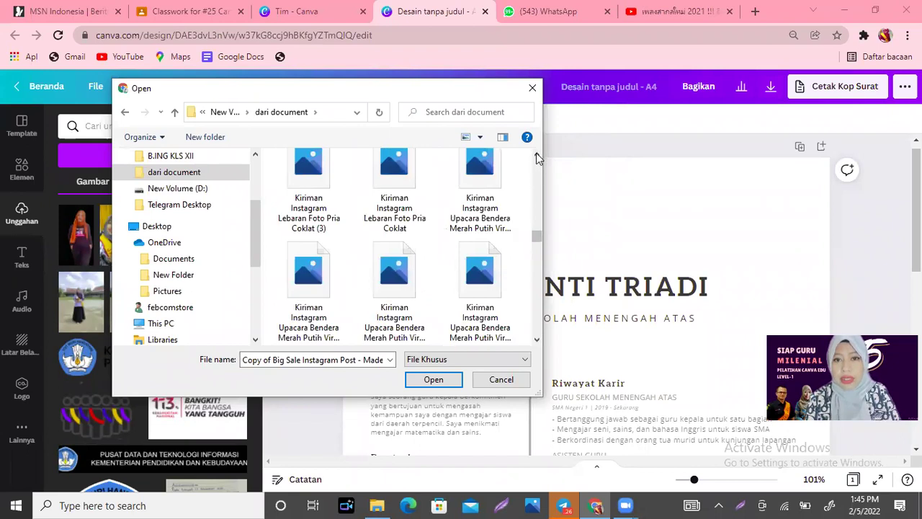
{"action": "left_click", "coordinate": [537, 157]}
{"action": "left_click", "coordinate": [536, 156]}
{"action": "left_click", "coordinate": [536, 156]}
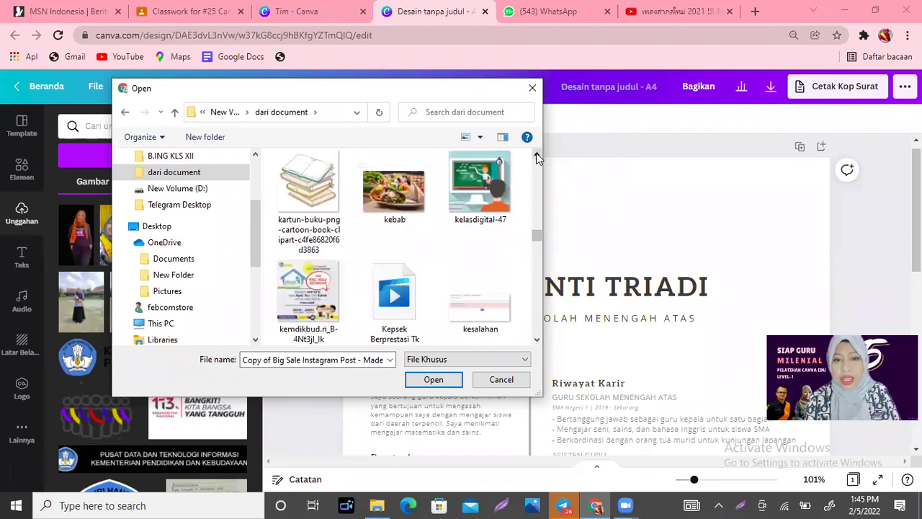
{"action": "left_click", "coordinate": [537, 341]}
{"action": "left_click", "coordinate": [536, 341]}
{"action": "left_click", "coordinate": [537, 340]}
{"action": "left_click", "coordinate": [536, 341]}
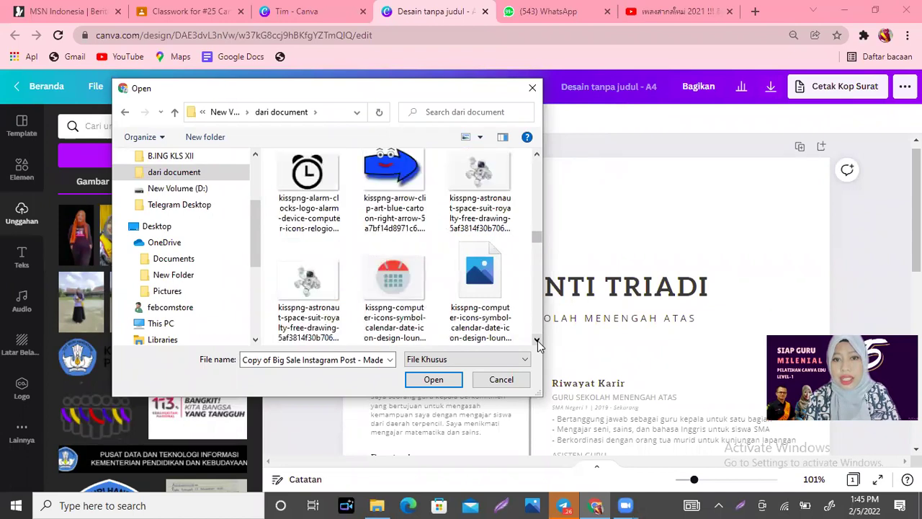
{"action": "left_click", "coordinate": [537, 341]}
{"action": "left_click", "coordinate": [536, 341]}
{"action": "left_click", "coordinate": [537, 341]}
{"action": "left_click", "coordinate": [536, 341]}
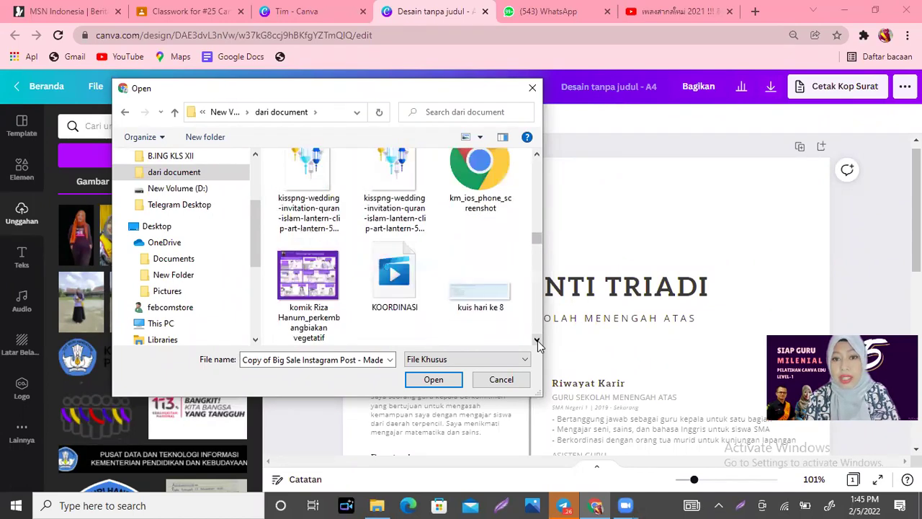
{"action": "left_click", "coordinate": [536, 340]}
{"action": "left_click", "coordinate": [536, 340]}
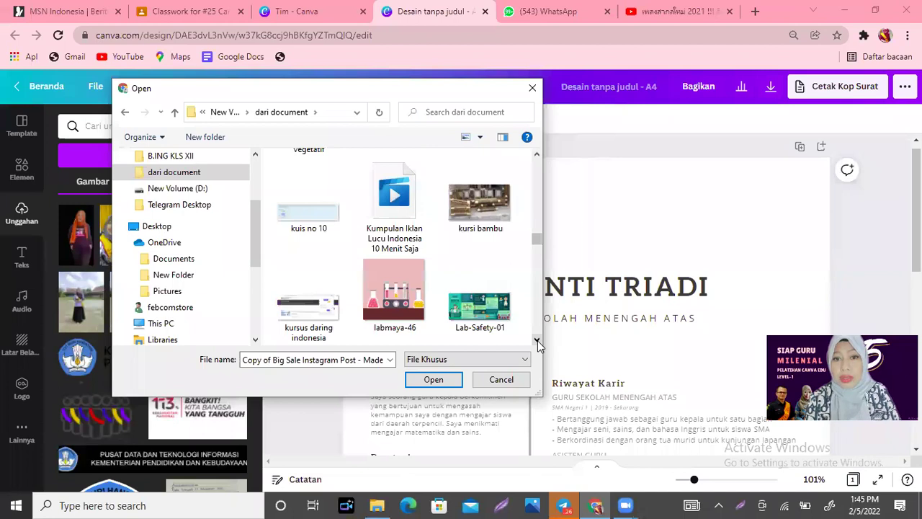
{"action": "left_click", "coordinate": [537, 341]}
{"action": "left_click", "coordinate": [537, 341]}
{"action": "left_click", "coordinate": [537, 340]}
{"action": "left_click", "coordinate": [537, 341]}
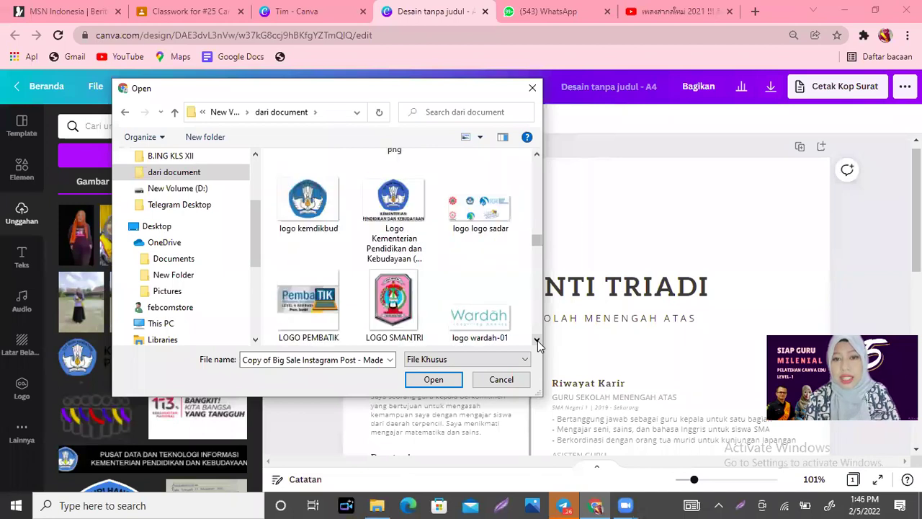
{"action": "left_click", "coordinate": [537, 340]}
{"action": "left_click", "coordinate": [537, 340]}
{"action": "left_click", "coordinate": [536, 341]}
{"action": "left_click", "coordinate": [536, 341]}
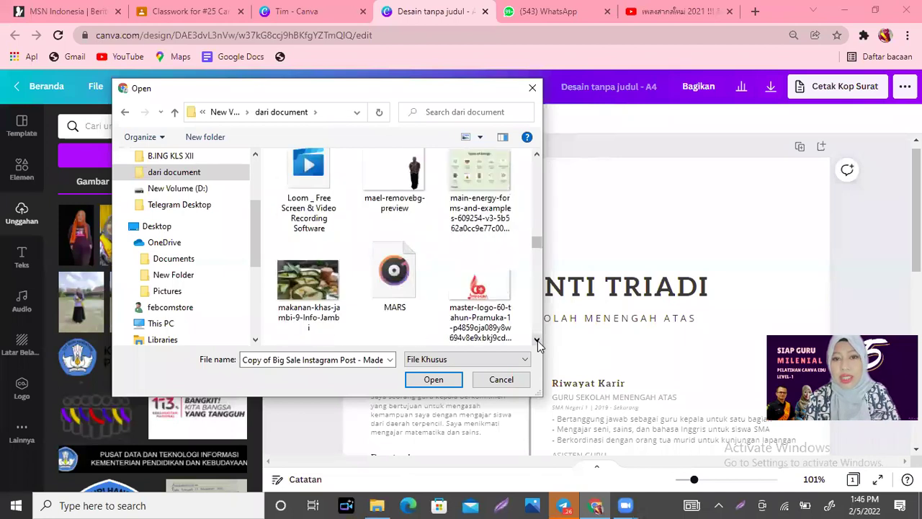
{"action": "left_click", "coordinate": [536, 340]}
{"action": "left_click", "coordinate": [536, 340]}
{"action": "left_click", "coordinate": [536, 341]}
{"action": "left_click", "coordinate": [537, 341]}
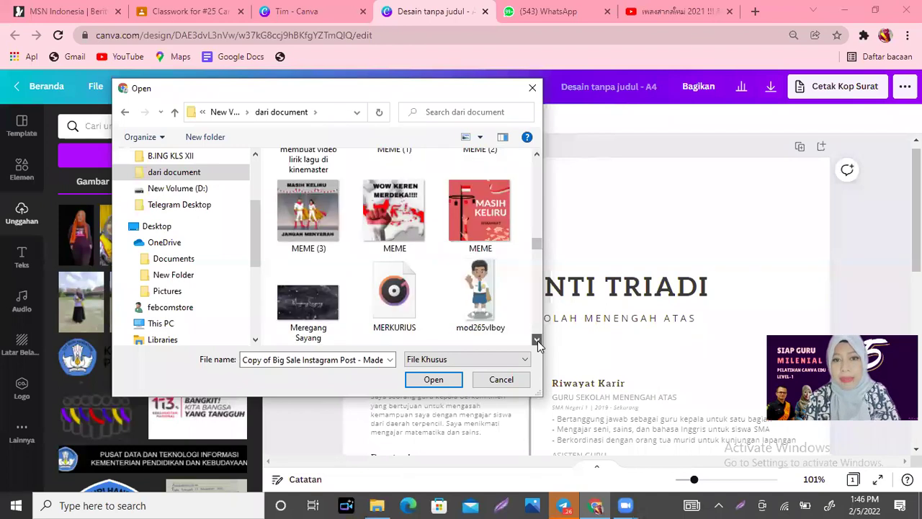
{"action": "left_click", "coordinate": [537, 341]}
{"action": "left_click", "coordinate": [537, 341]}
{"action": "left_click", "coordinate": [536, 341]}
{"action": "left_click", "coordinate": [536, 341]}
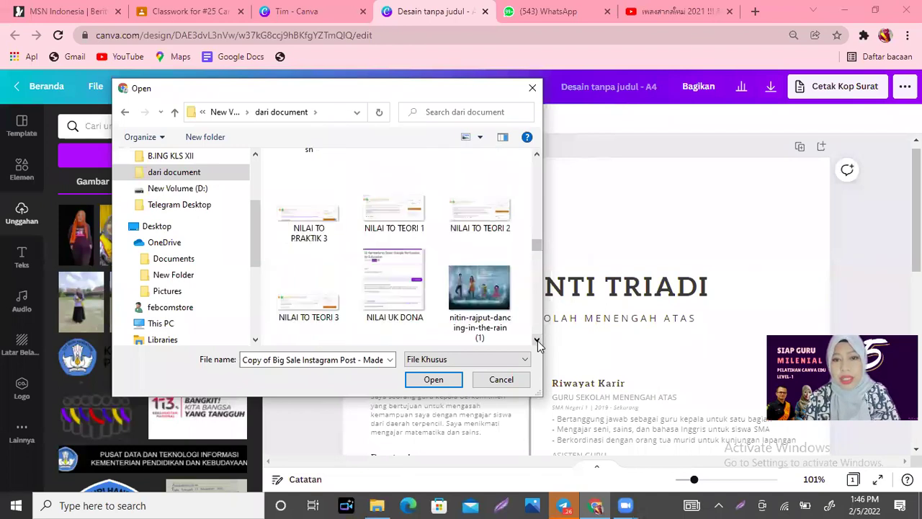
{"action": "left_click", "coordinate": [536, 341]}
{"action": "left_click", "coordinate": [537, 340]}
{"action": "left_click", "coordinate": [537, 341]}
{"action": "left_click", "coordinate": [537, 341]}
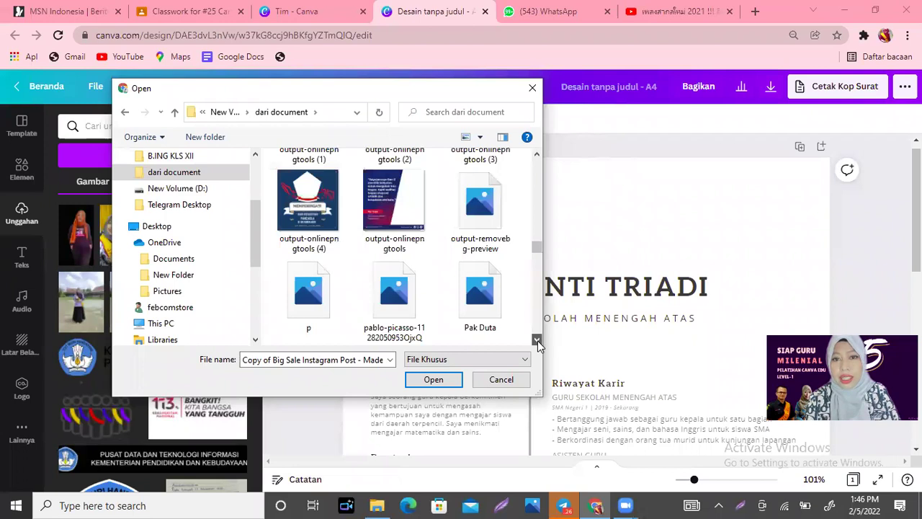
{"action": "left_click", "coordinate": [536, 340]}
{"action": "left_click", "coordinate": [537, 341]}
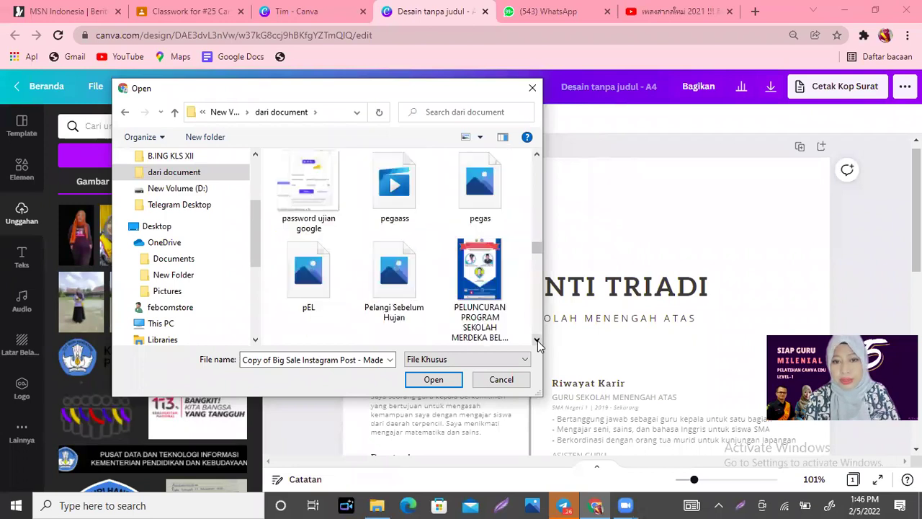
{"action": "left_click", "coordinate": [536, 341]}
{"action": "left_click", "coordinate": [537, 340]}
{"action": "left_click", "coordinate": [536, 341]}
{"action": "left_click", "coordinate": [537, 340]}
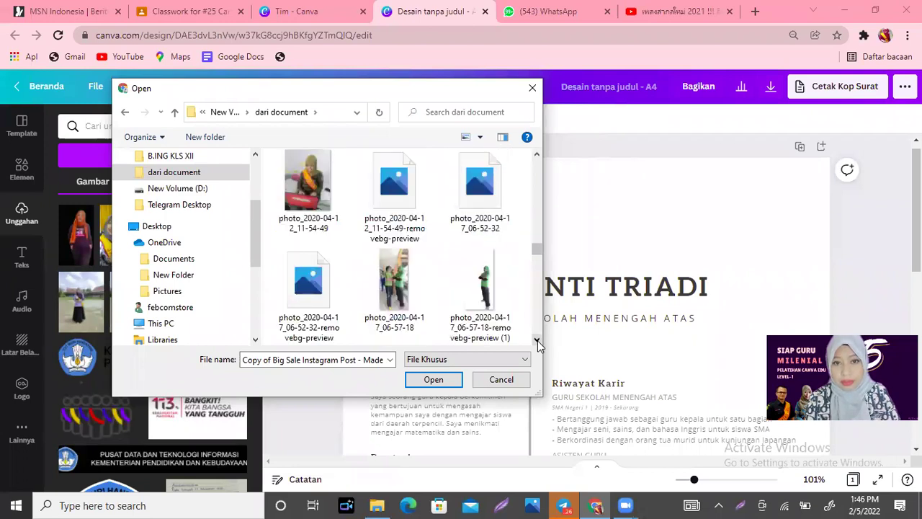
{"action": "left_click", "coordinate": [537, 341]}
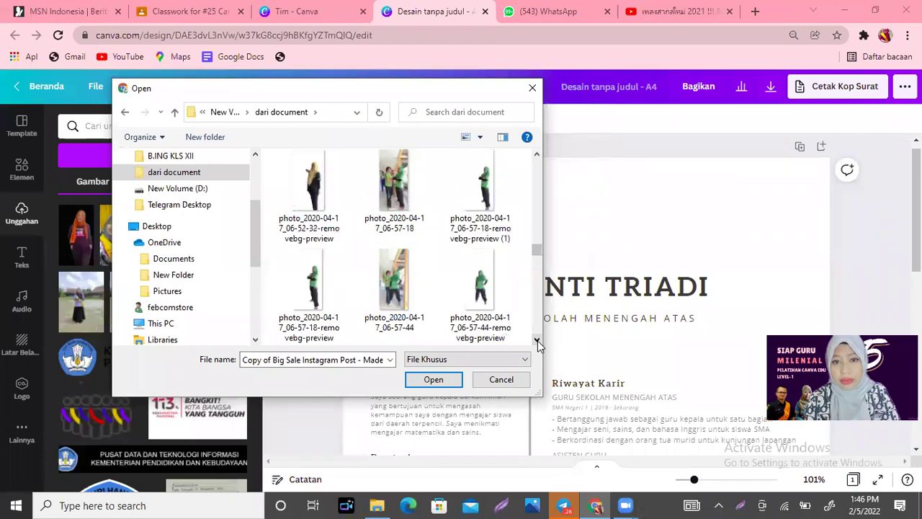
{"action": "left_click", "coordinate": [536, 341]}
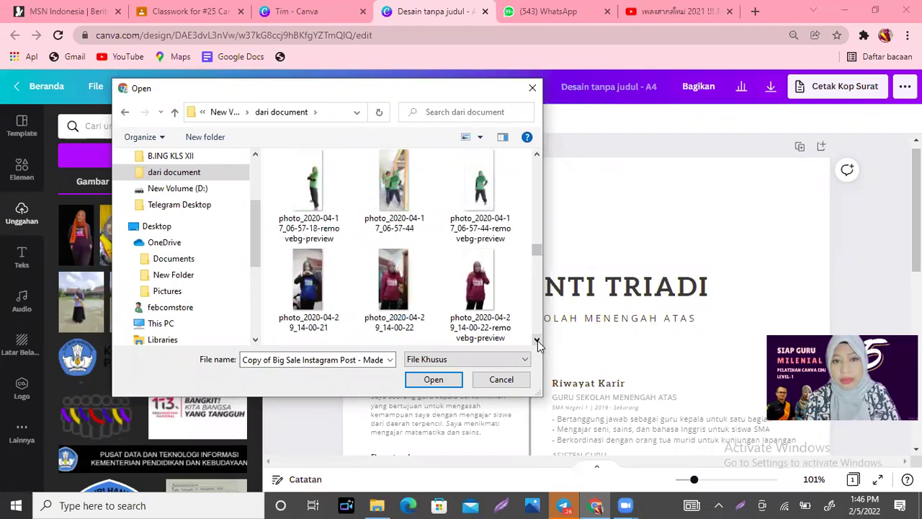
{"action": "left_click", "coordinate": [536, 340]}
{"action": "left_click", "coordinate": [536, 340]}
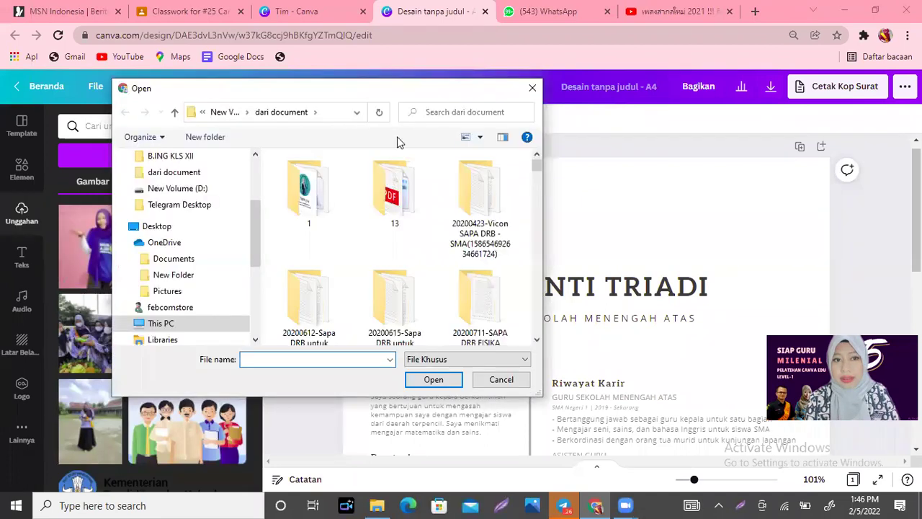
Select photo 20210329_104216_755 and upload it into Canva.
{"action": "left_click", "coordinate": [536, 88]}
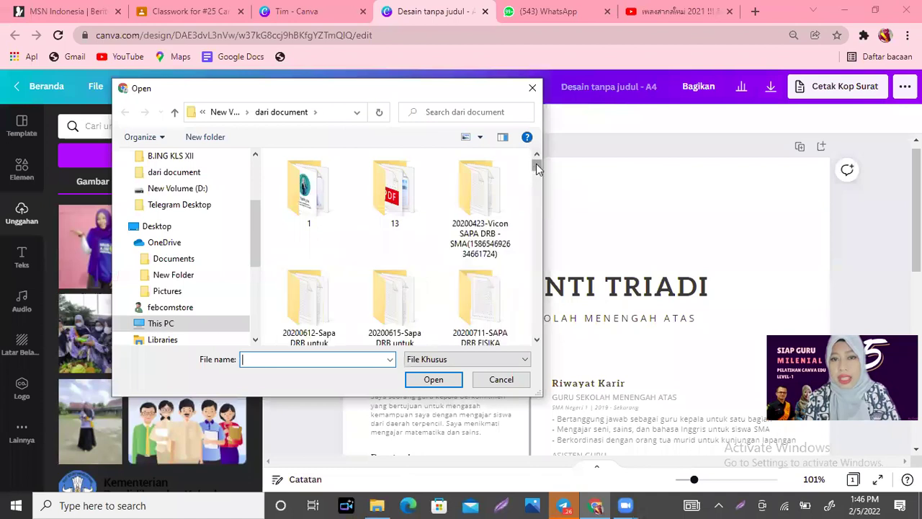
{"action": "left_click_drag", "start_coordinate": [536, 167], "coordinate": [536, 174]}
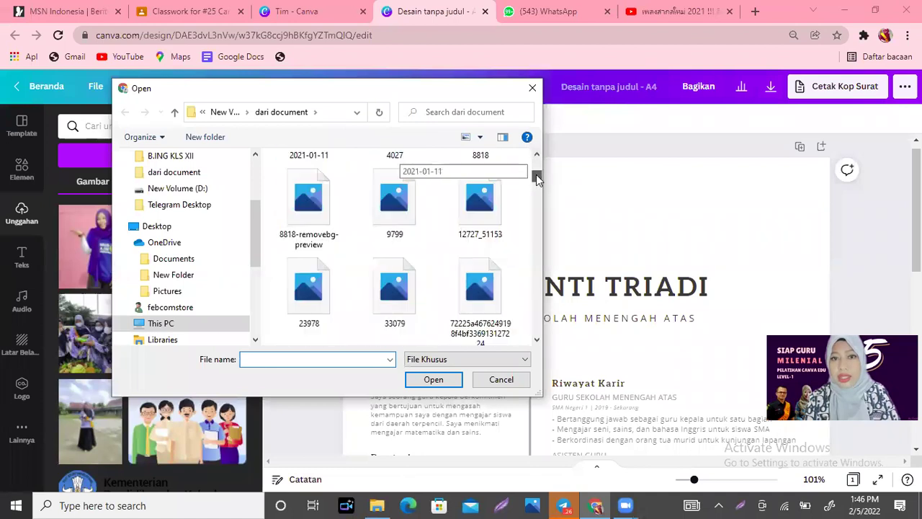
{"action": "left_click", "coordinate": [536, 342]}
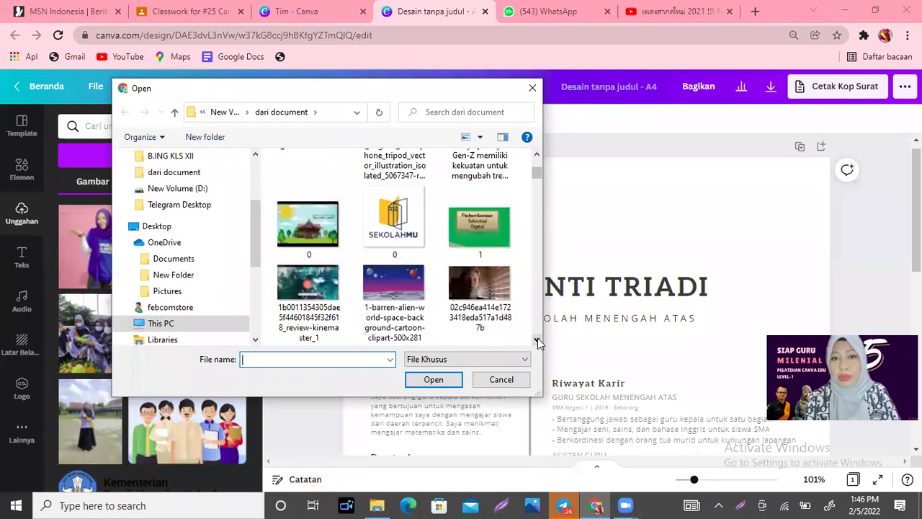
{"action": "left_click", "coordinate": [536, 341]}
{"action": "left_click", "coordinate": [536, 341]}
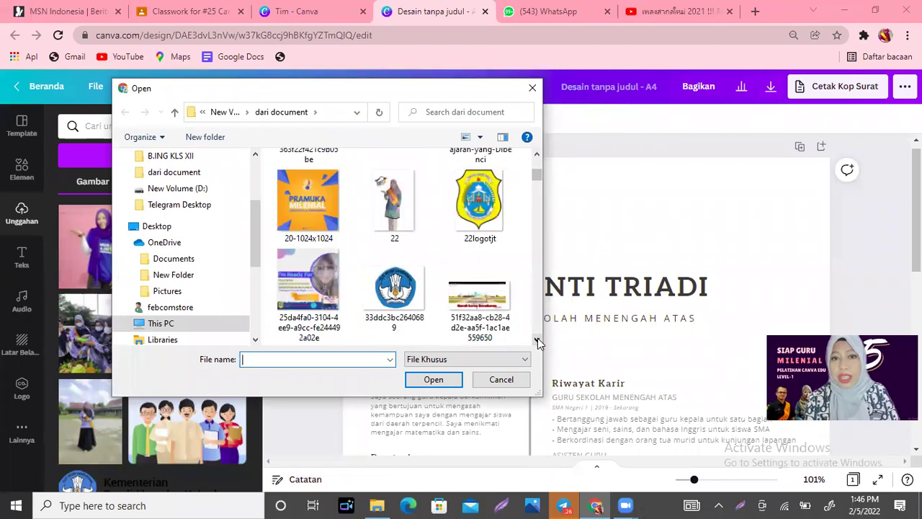
{"action": "left_click", "coordinate": [536, 341]}
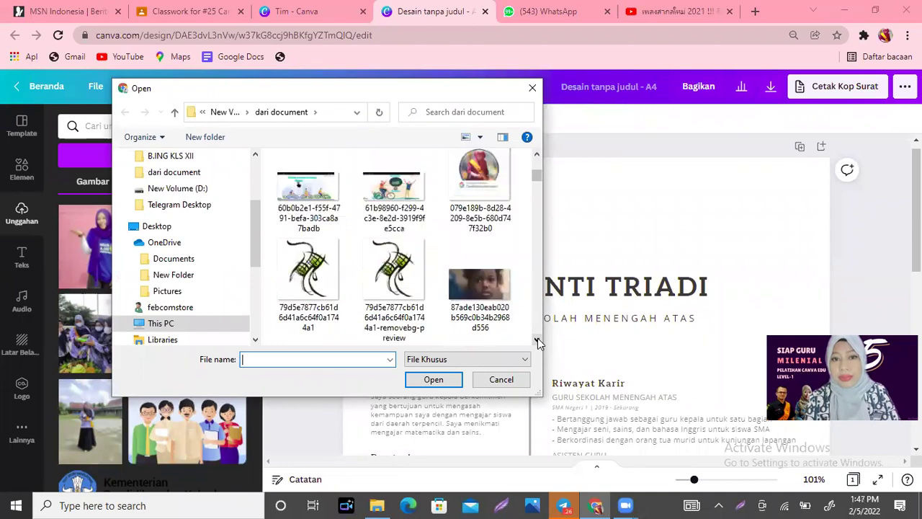
{"action": "left_click", "coordinate": [537, 342]}
{"action": "left_click", "coordinate": [537, 341]}
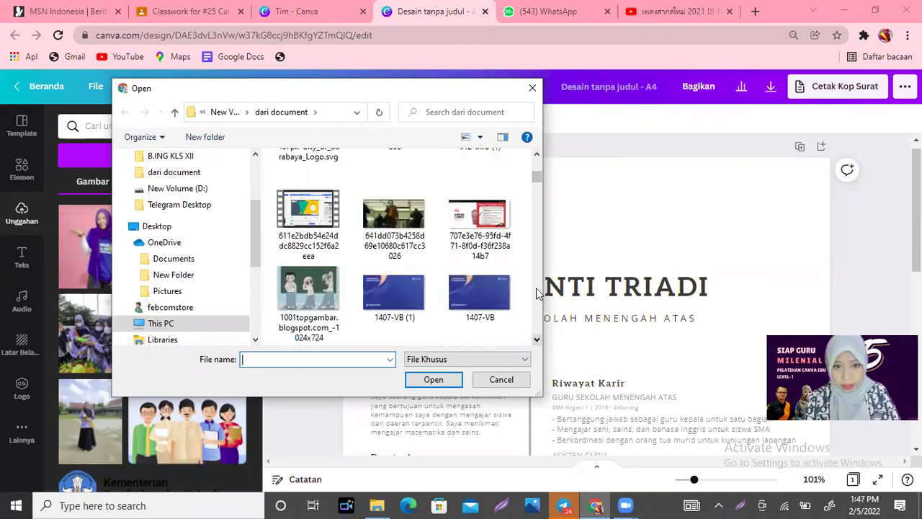
{"action": "left_click", "coordinate": [537, 341]}
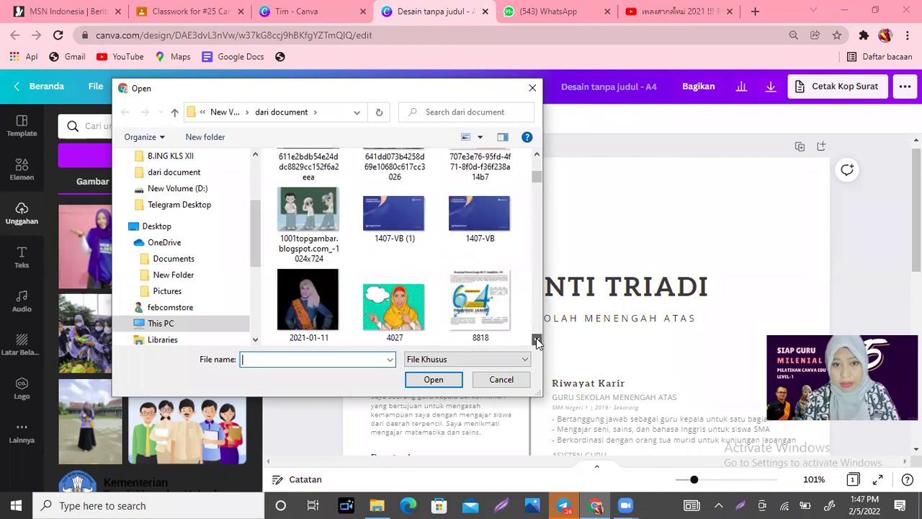
{"action": "left_click", "coordinate": [537, 342]}
{"action": "left_click", "coordinate": [537, 341]}
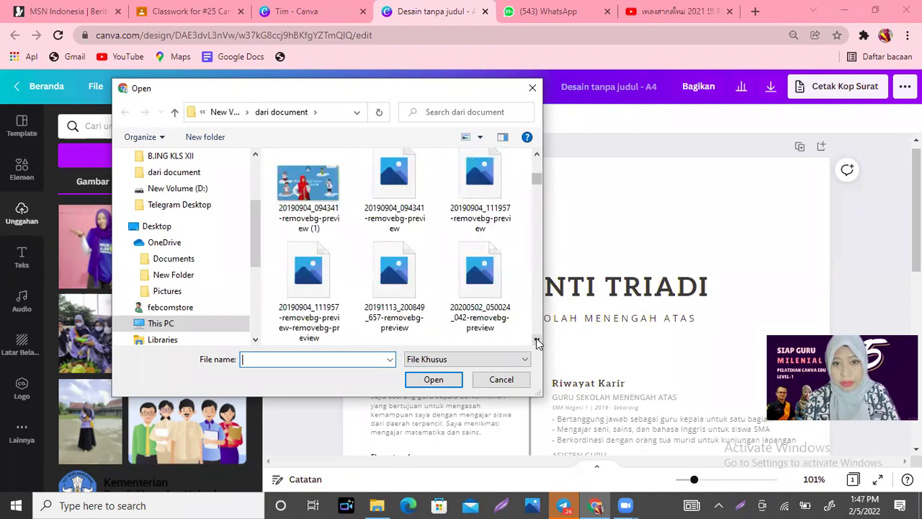
{"action": "left_click", "coordinate": [537, 341]}
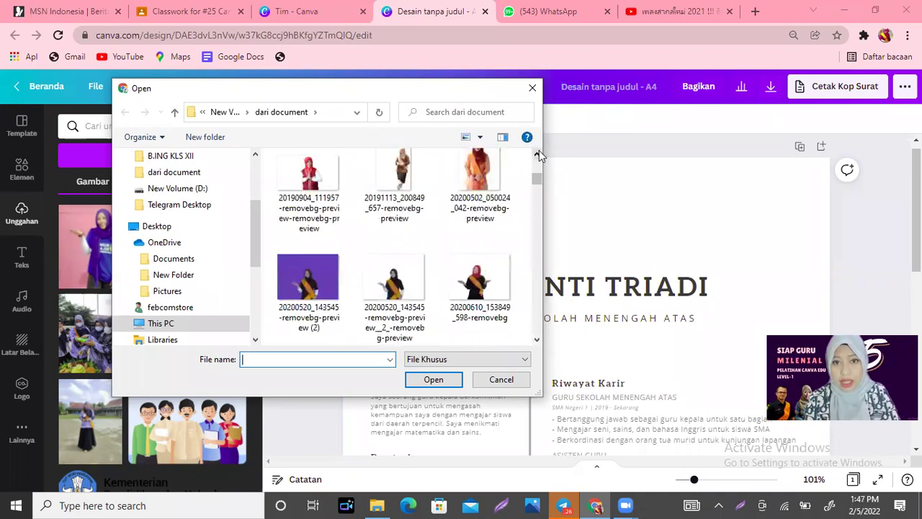
{"action": "left_click", "coordinate": [538, 150]}
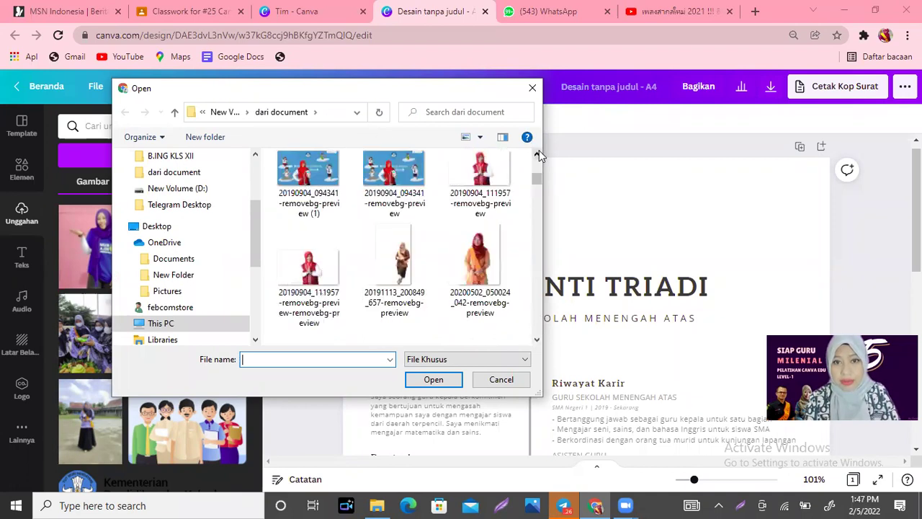
{"action": "left_click", "coordinate": [537, 342]}
{"action": "left_click", "coordinate": [537, 342]}
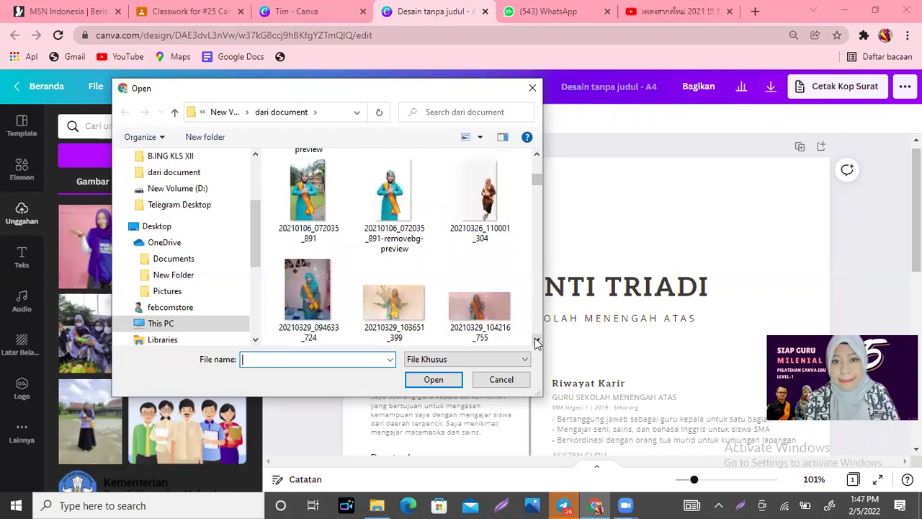
{"action": "left_click", "coordinate": [487, 326]}
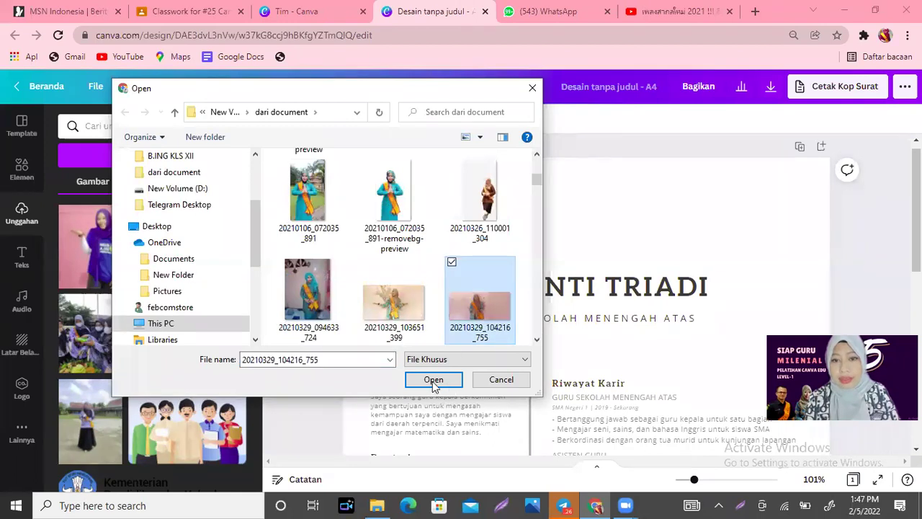
{"action": "left_click", "coordinate": [433, 380]}
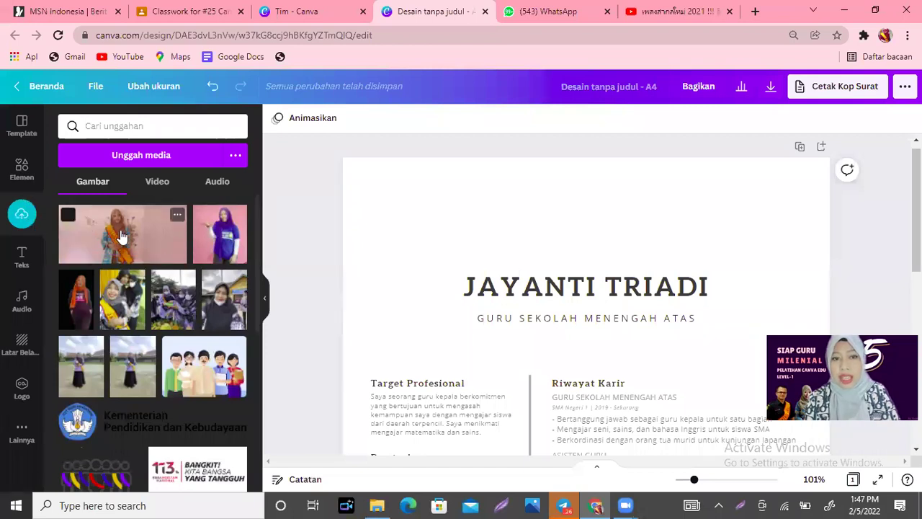
Place the uploaded sash photo at the page top, enlarged slightly to cover the header.
{"action": "left_click_drag", "start_coordinate": [121, 236], "coordinate": [468, 218]}
{"action": "left_click_drag", "start_coordinate": [456, 150], "coordinate": [460, 159]}
{"action": "left_click_drag", "start_coordinate": [702, 309], "coordinate": [742, 296]}
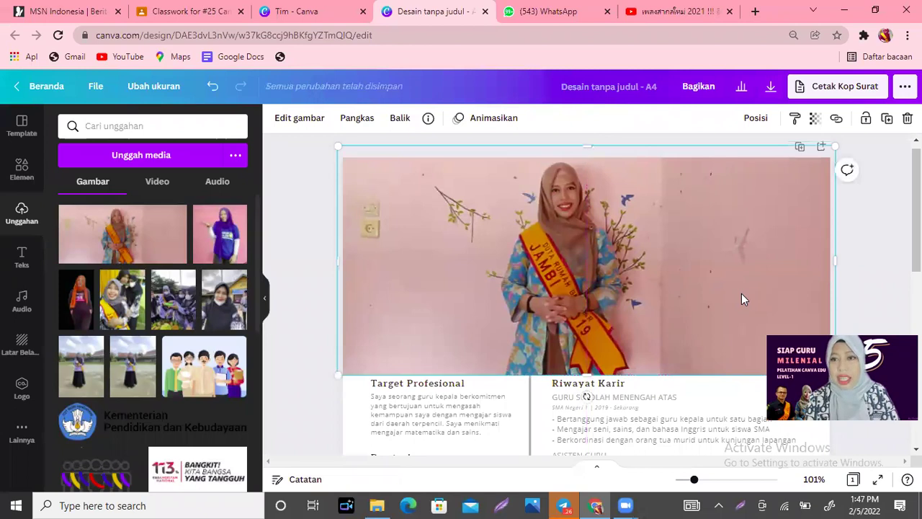
Send the header photo behind the name and subtitle and fade it to transparency 31.
{"action": "left_click", "coordinate": [760, 127]}
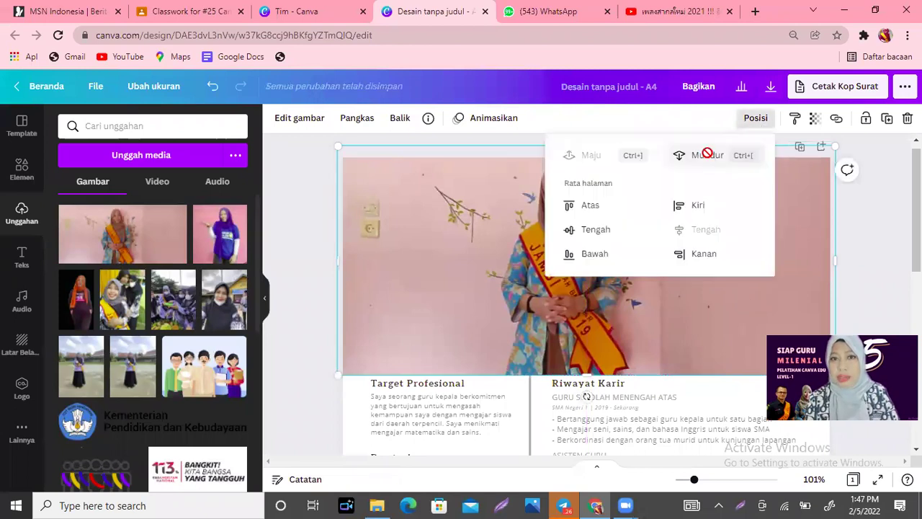
{"action": "left_click", "coordinate": [707, 155]}
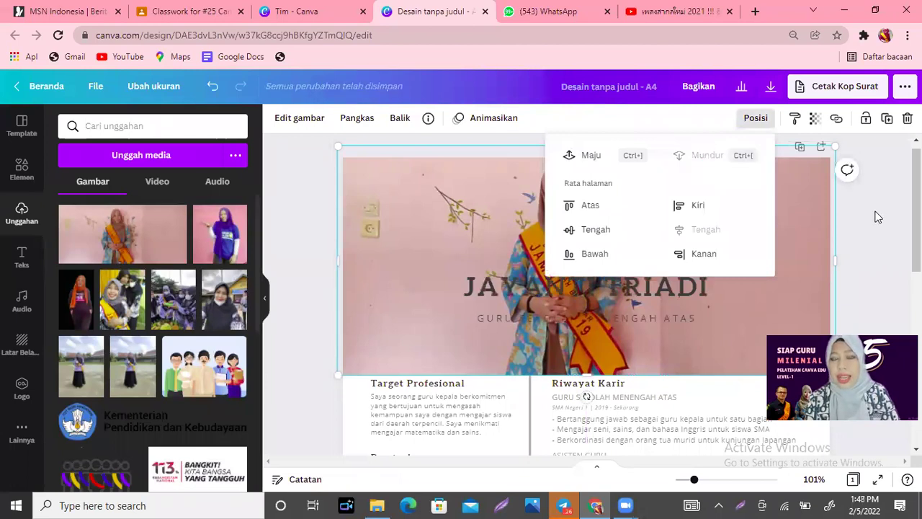
{"action": "left_click", "coordinate": [816, 122]}
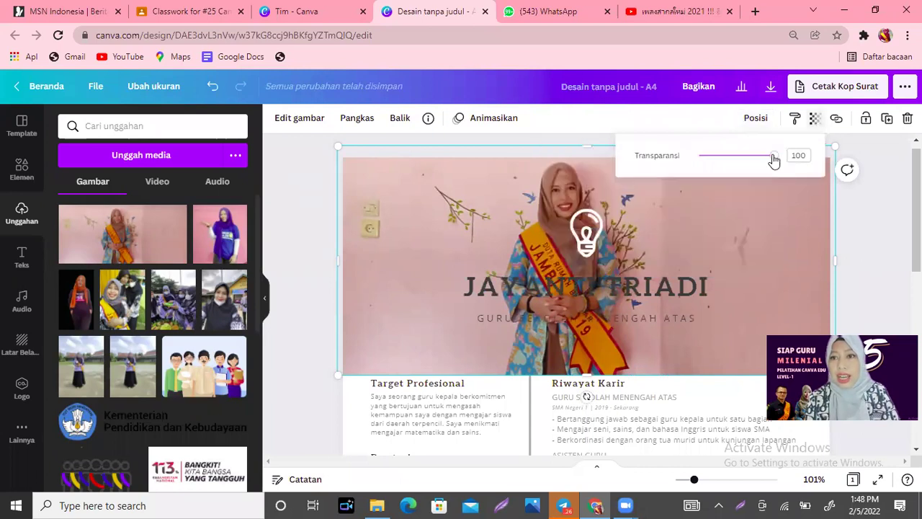
{"action": "left_click_drag", "start_coordinate": [774, 155], "coordinate": [730, 157]}
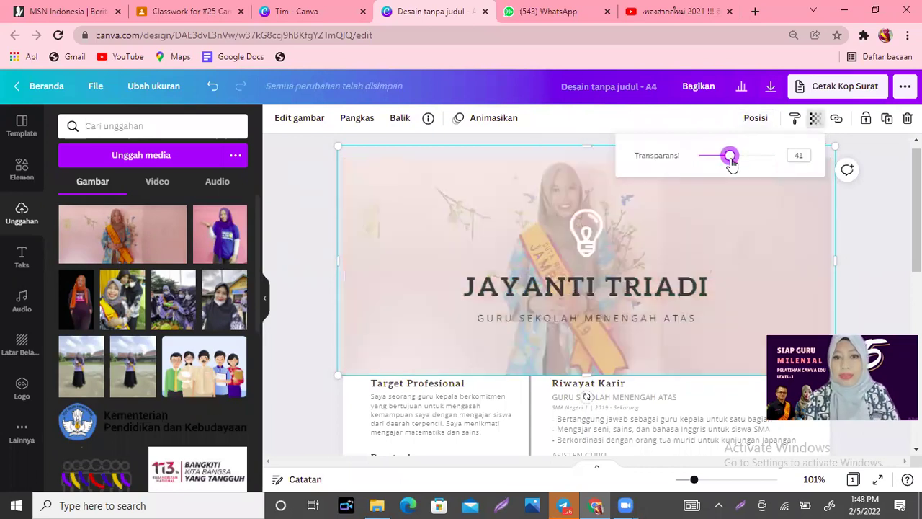
{"action": "left_click", "coordinate": [867, 231]}
{"action": "left_click", "coordinate": [867, 231]}
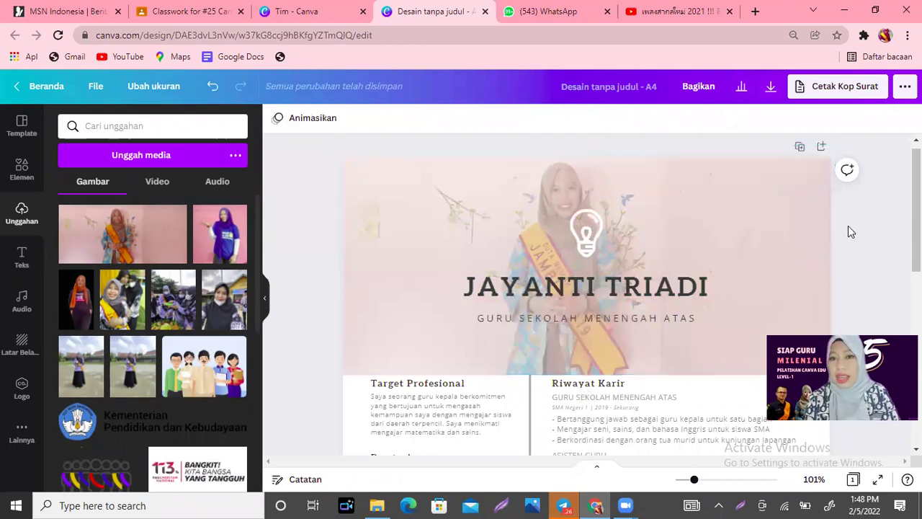
{"action": "left_click", "coordinate": [591, 171]}
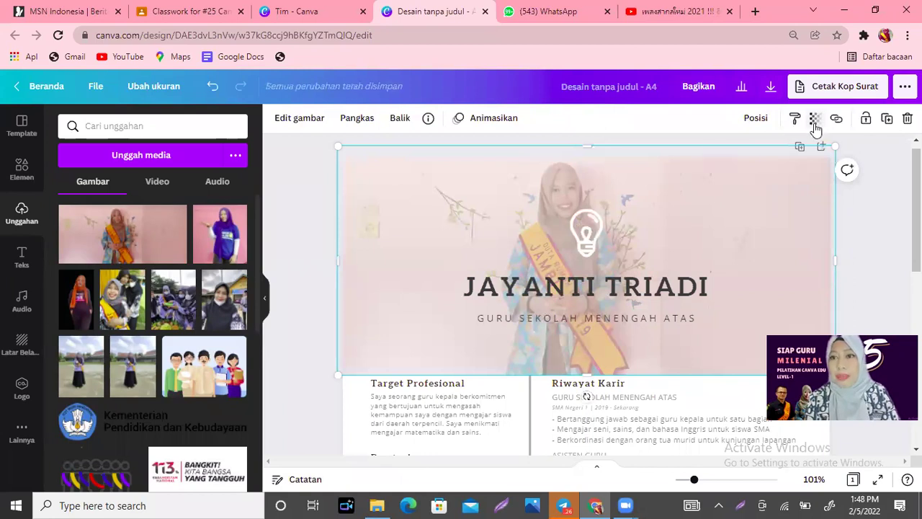
{"action": "left_click_drag", "start_coordinate": [730, 160], "coordinate": [723, 163]}
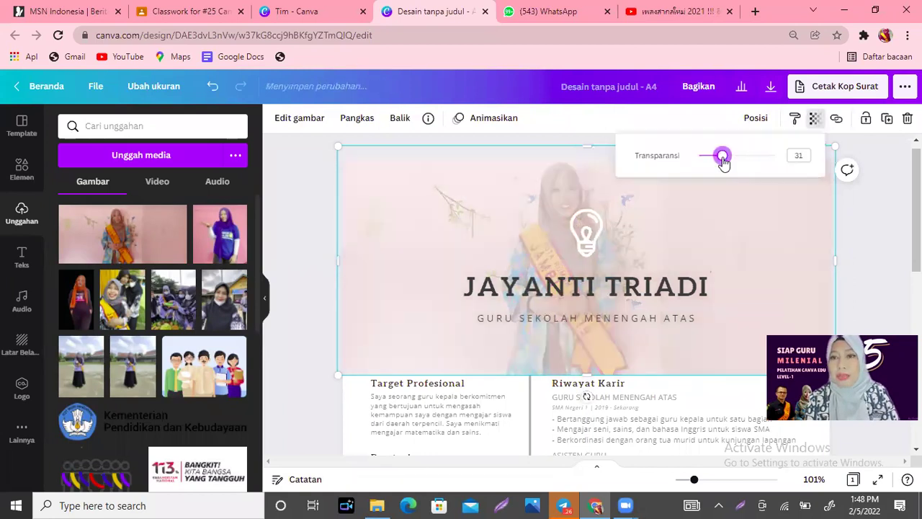
{"action": "left_click", "coordinate": [896, 223]}
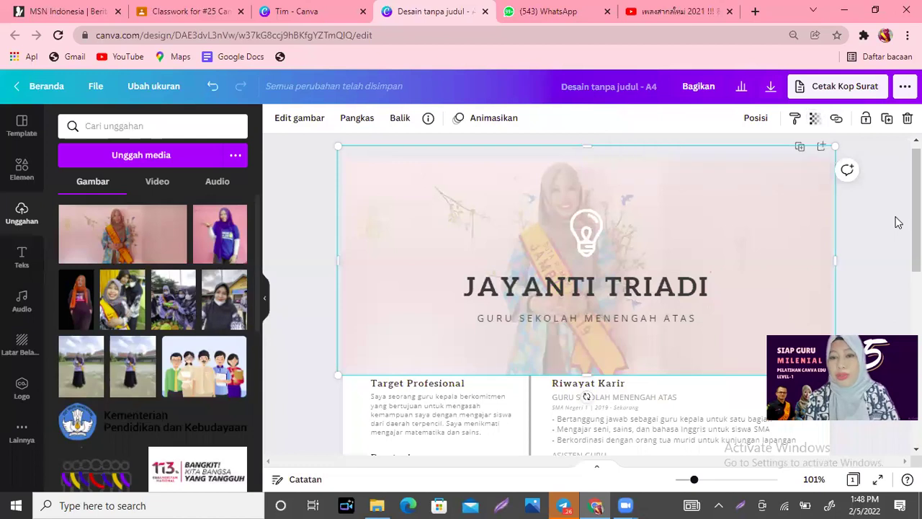
{"action": "left_click", "coordinate": [897, 223]}
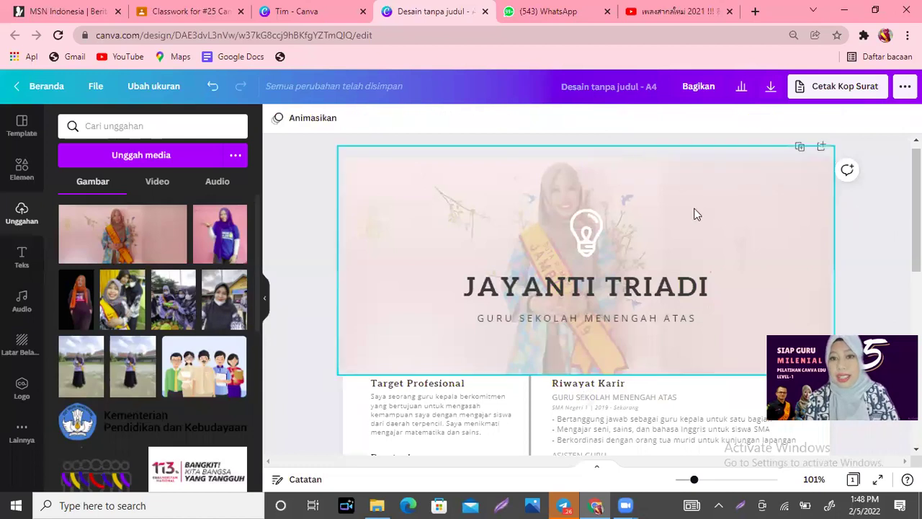
Replace the template's header name with the teacher's full name, dropping the degree suffix.
{"action": "left_click", "coordinate": [585, 281]}
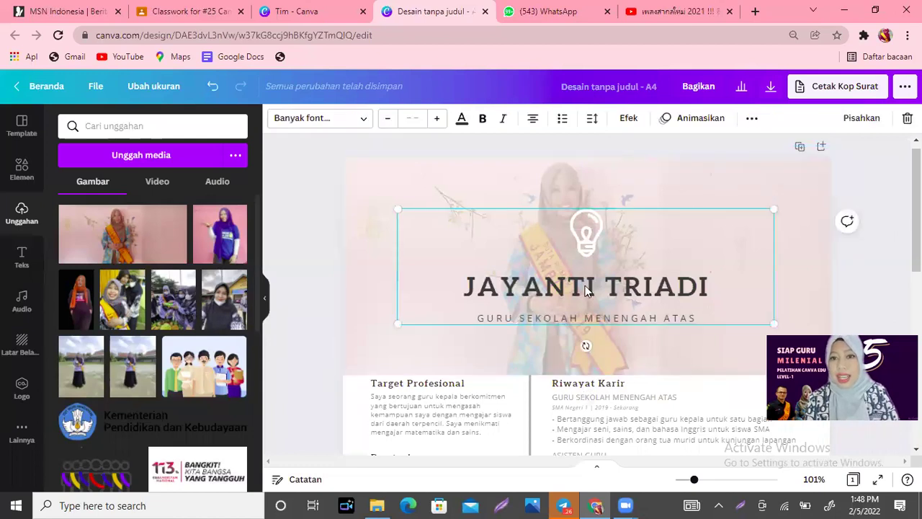
{"action": "double_click", "coordinate": [587, 286]}
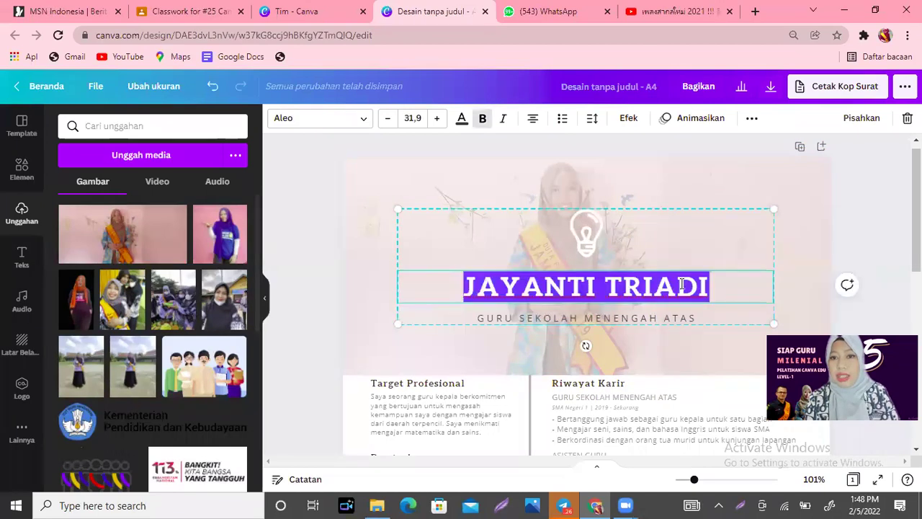
{"action": "left_click", "coordinate": [584, 288]}
{"action": "key", "text": "ctrl+a"}
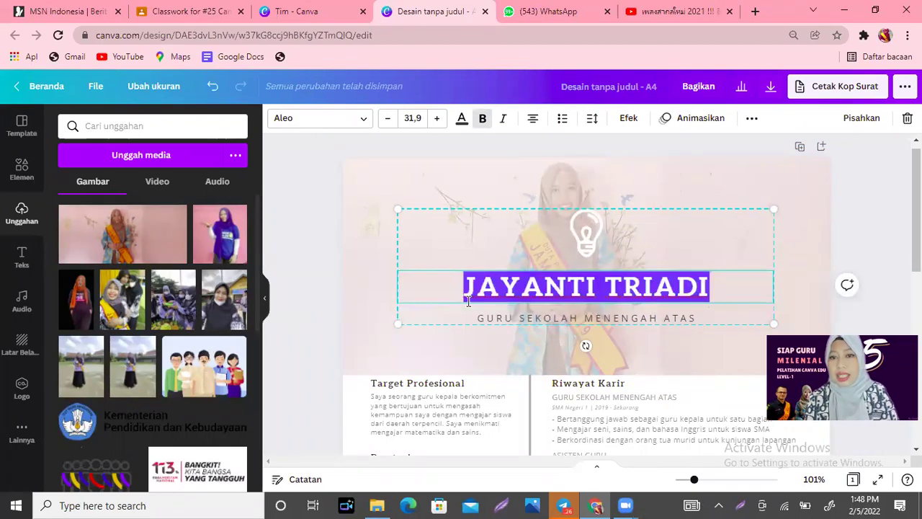
{"action": "type", "text": "DO"}
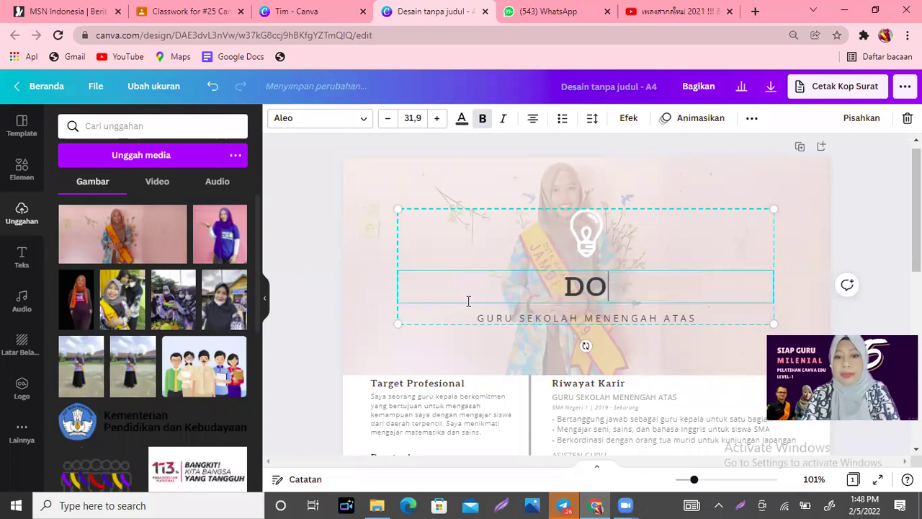
{"action": "type", "text": "NA YU"}
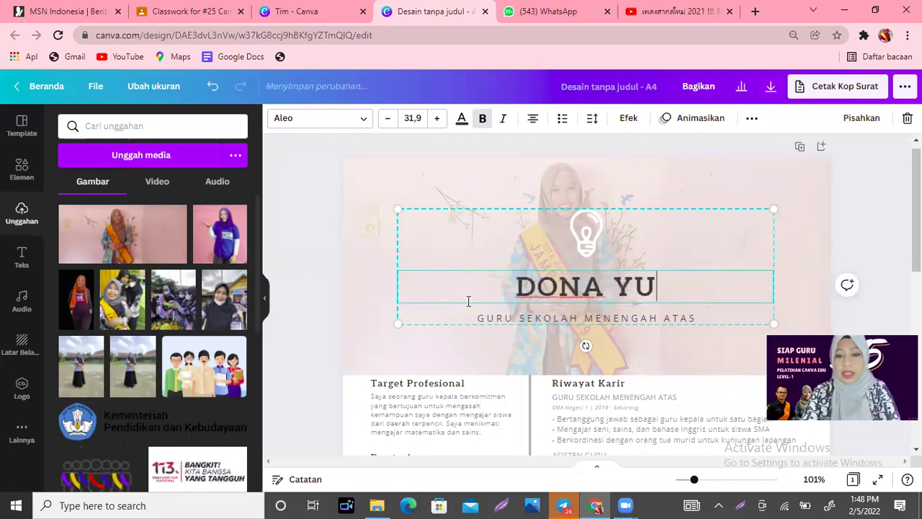
{"action": "type", "text": "LIA SA"}
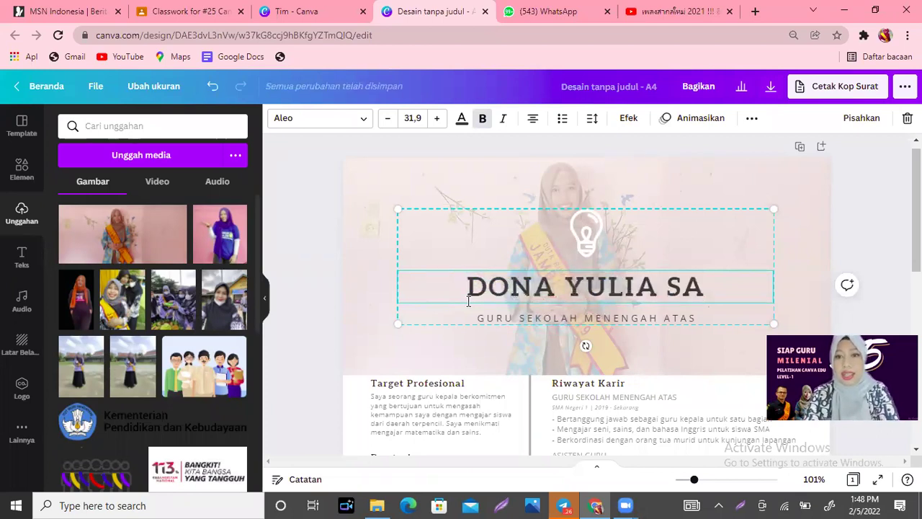
{"action": "type", "text": "RI,"}
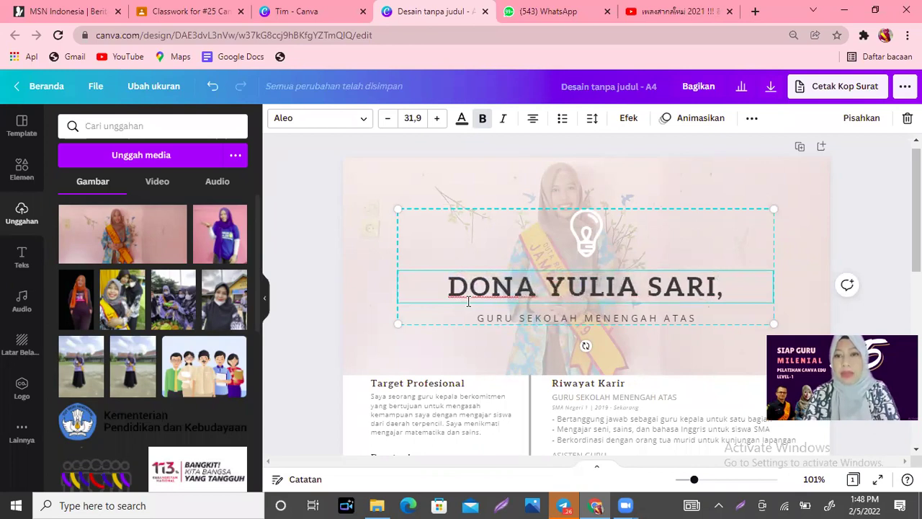
{"action": "type", "text": "S"}
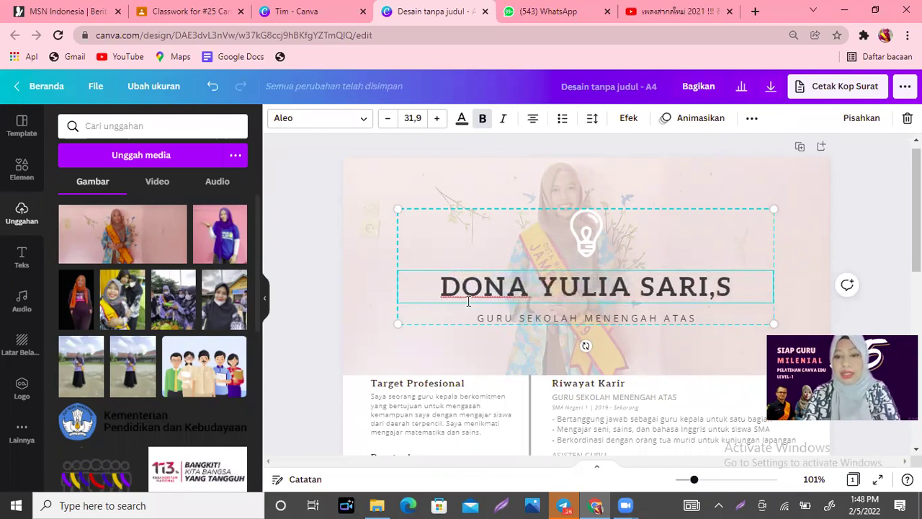
{"action": "type", "text": ".P"}
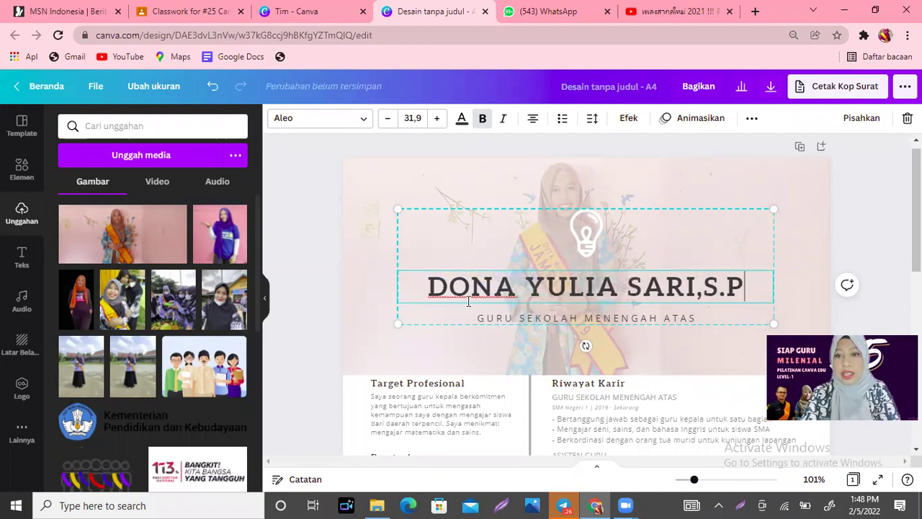
{"action": "type", "text": "D"}
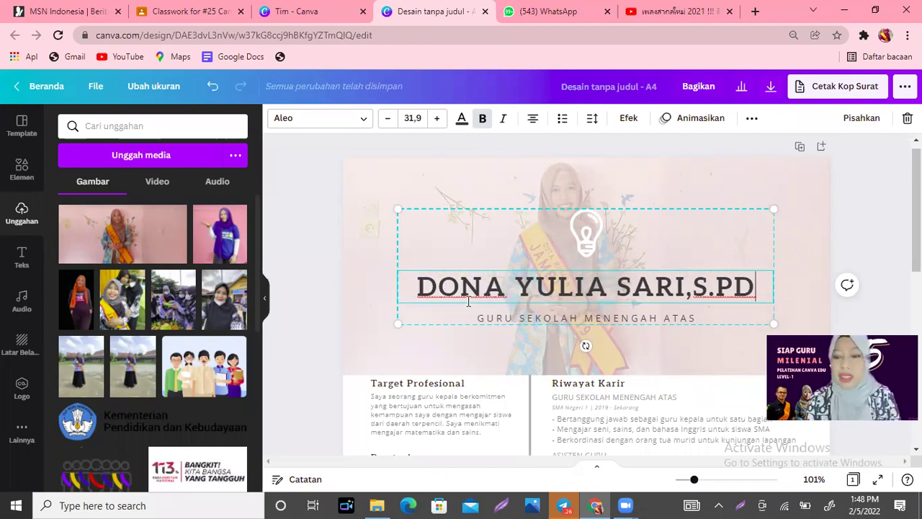
{"action": "key", "text": "BackSpace"}
{"action": "key", "text": "BackSpace"}
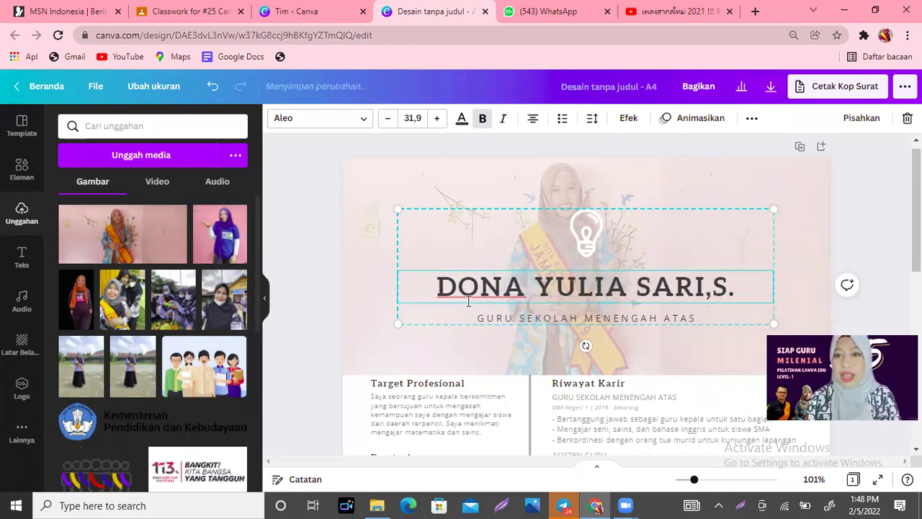
{"action": "key", "text": "BackSpace"}
{"action": "key", "text": "BackSpace"}
{"action": "key", "text": "BackSpace"}
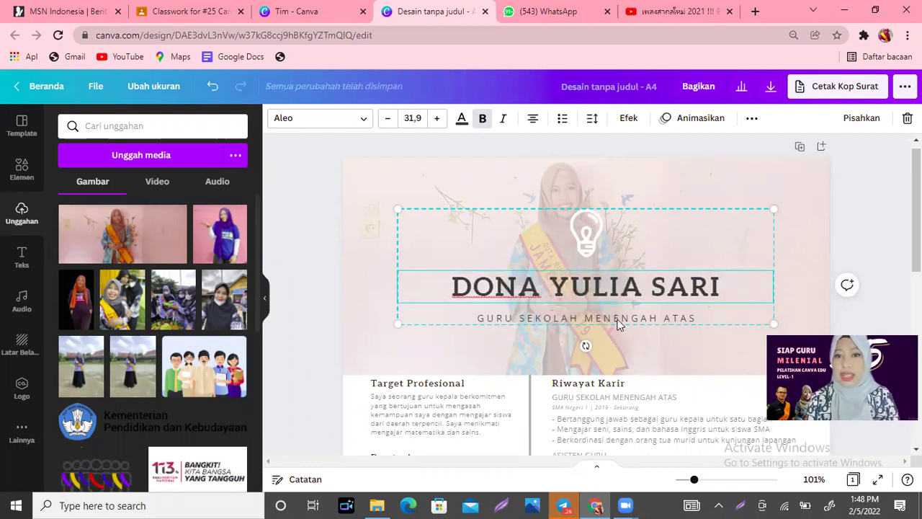
{"action": "left_click", "coordinate": [618, 318]}
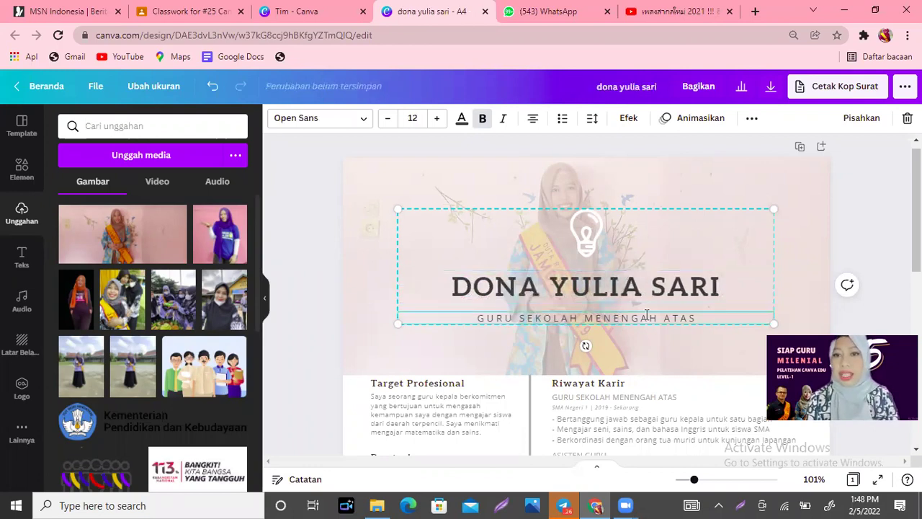
Add a second subtitle line reading 'DUTA RUMAH BELAJAR'.
{"action": "double_click", "coordinate": [647, 315]}
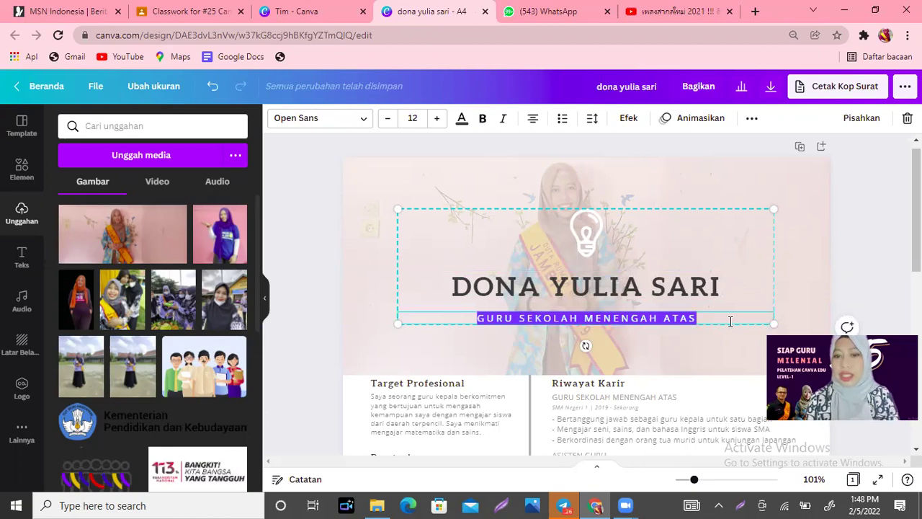
{"action": "left_click", "coordinate": [730, 321]}
{"action": "key", "text": "Return"}
{"action": "type", "text": "DUTA RUMAH"}
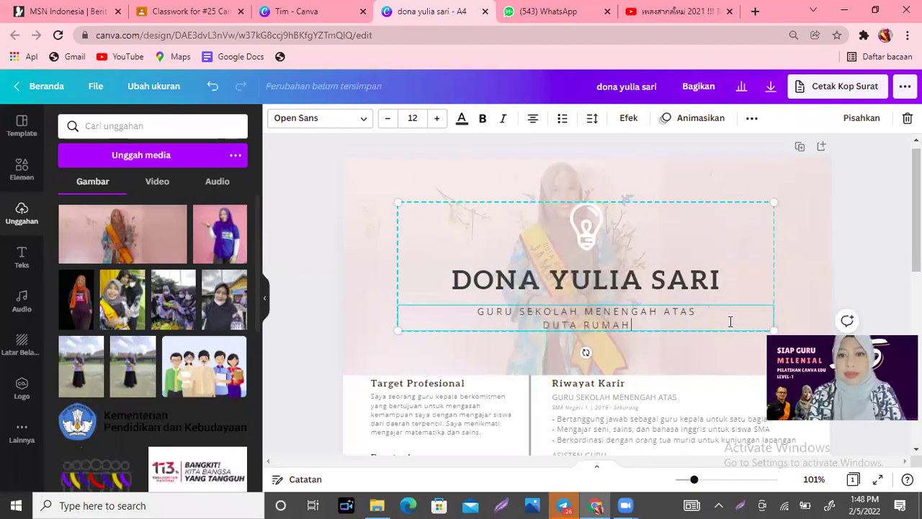
{"action": "type", "text": " BELAJAR"}
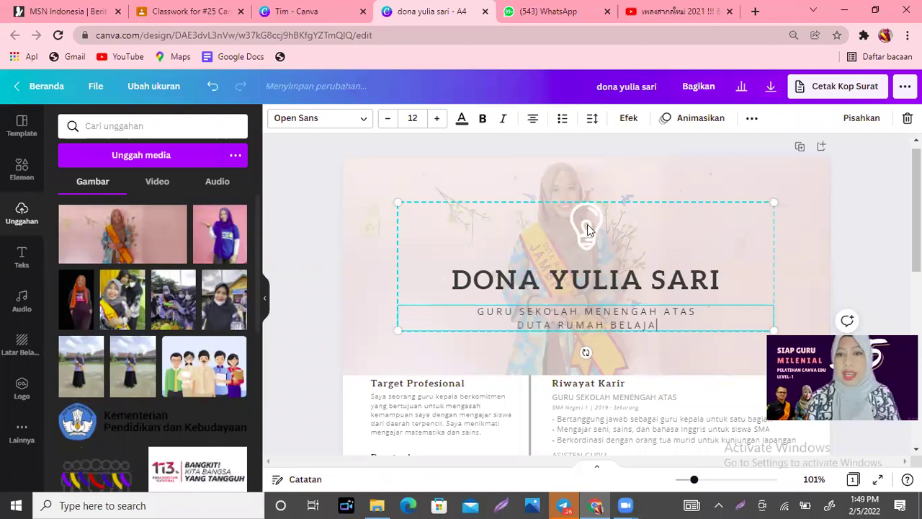
Delete the lightbulb icon above the name.
{"action": "left_click", "coordinate": [584, 228]}
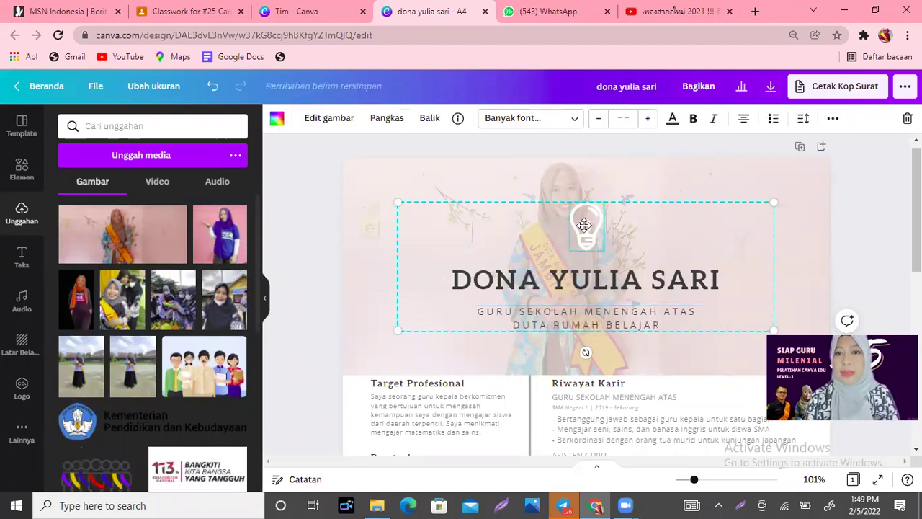
{"action": "double_click", "coordinate": [584, 225]}
{"action": "key", "text": "Delete"}
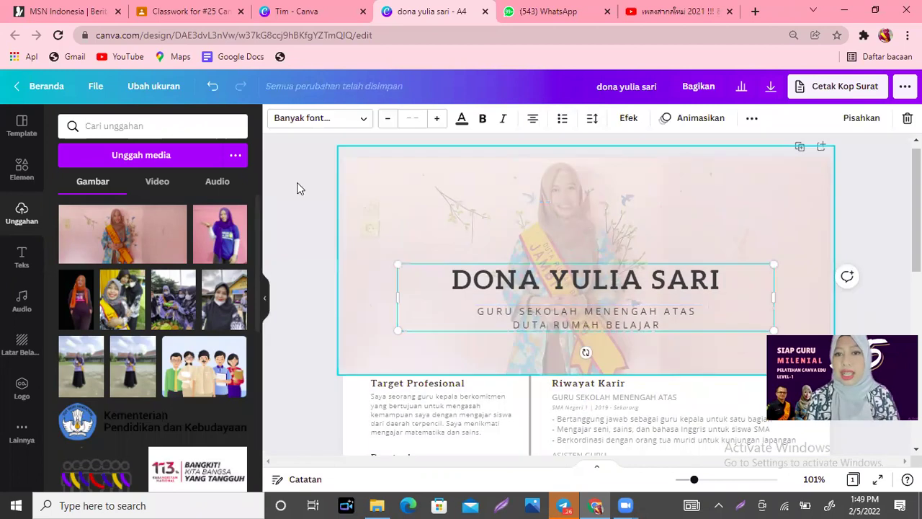
{"action": "left_click", "coordinate": [22, 173]}
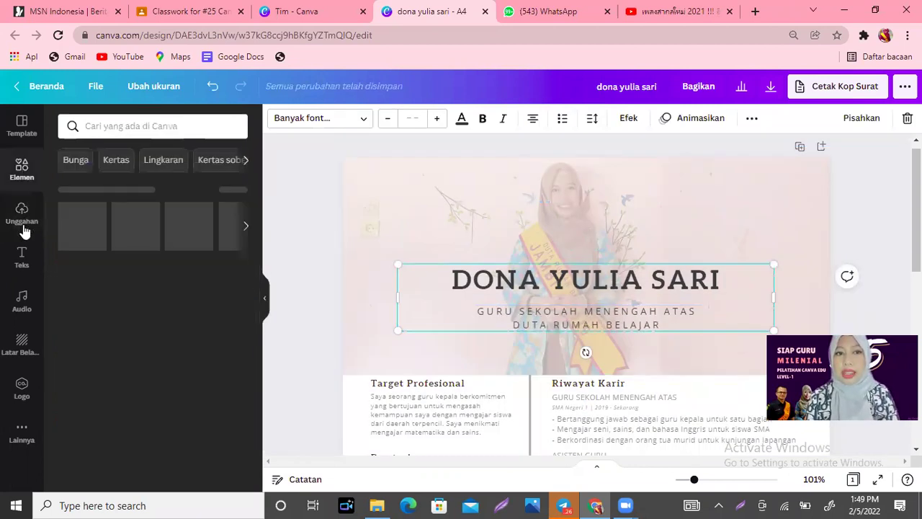
{"action": "left_click", "coordinate": [23, 229]}
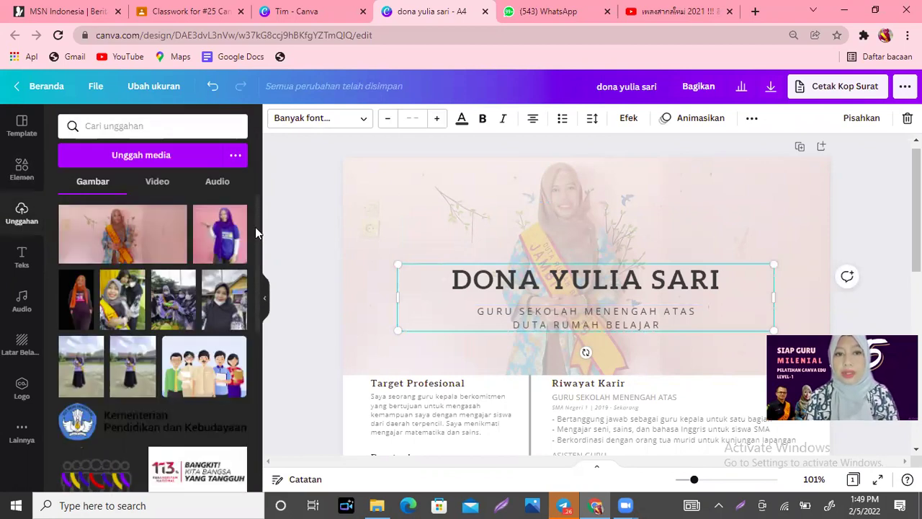
{"action": "scroll", "coordinate": [259, 252], "scroll_direction": "down", "scroll_amount": 1}
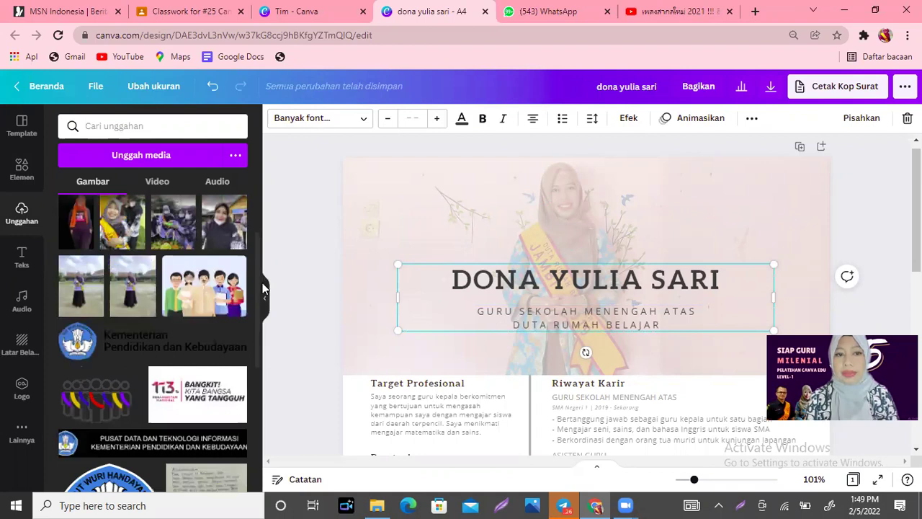
{"action": "scroll", "coordinate": [262, 288], "scroll_direction": "down", "scroll_amount": 1}
{"action": "scroll", "coordinate": [260, 334], "scroll_direction": "down", "scroll_amount": 2}
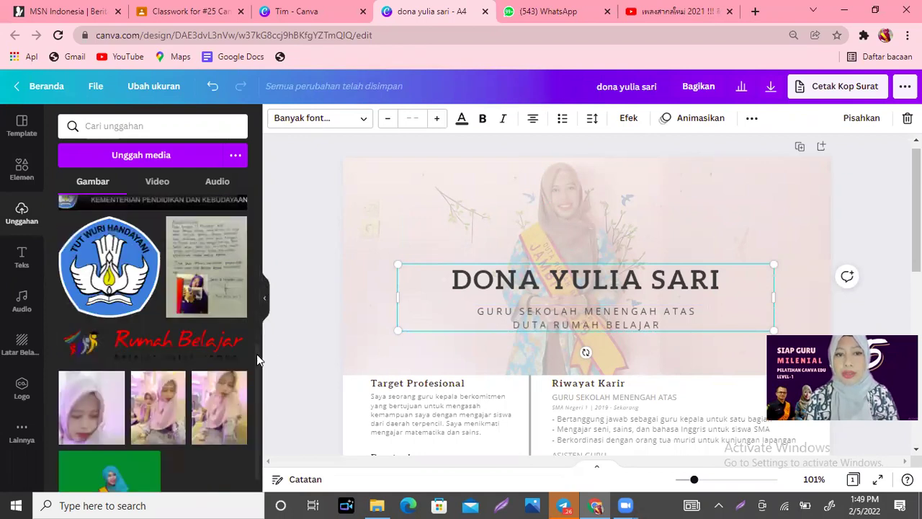
{"action": "scroll", "coordinate": [261, 393], "scroll_direction": "down", "scroll_amount": 1}
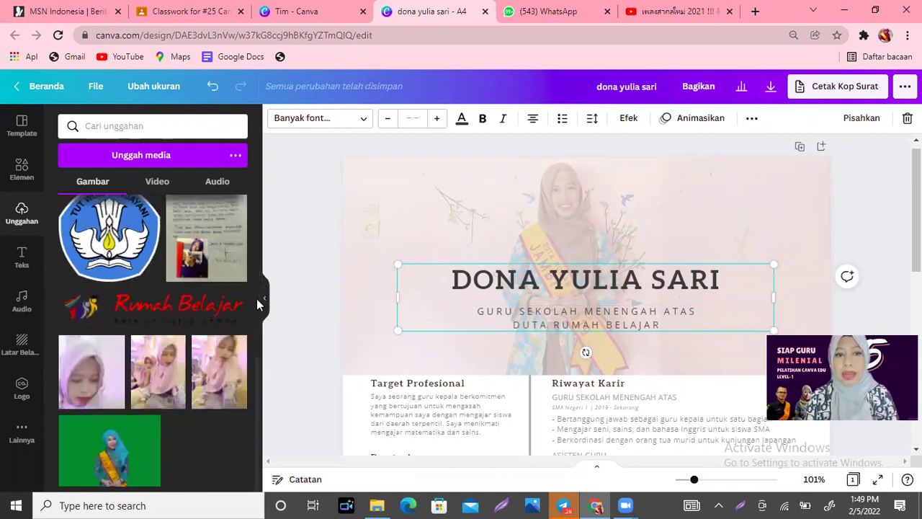
{"action": "scroll", "coordinate": [255, 245], "scroll_direction": "up", "scroll_amount": 3}
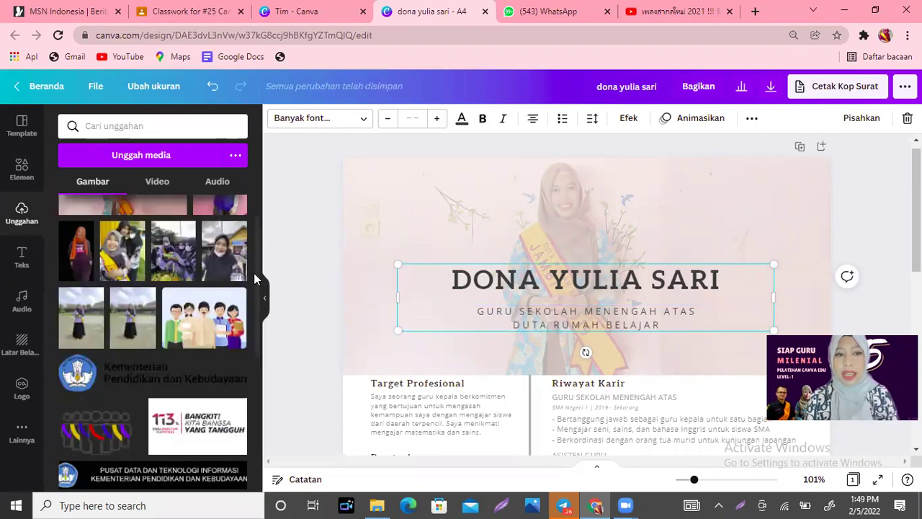
{"action": "scroll", "coordinate": [254, 249], "scroll_direction": "down", "scroll_amount": 1}
{"action": "scroll", "coordinate": [255, 216], "scroll_direction": "up", "scroll_amount": 2}
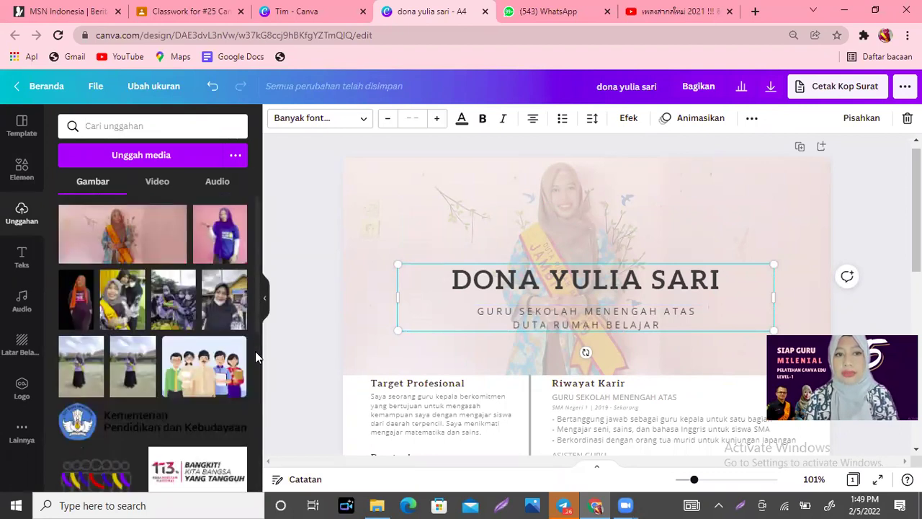
{"action": "scroll", "coordinate": [255, 351], "scroll_direction": "down", "scroll_amount": 4}
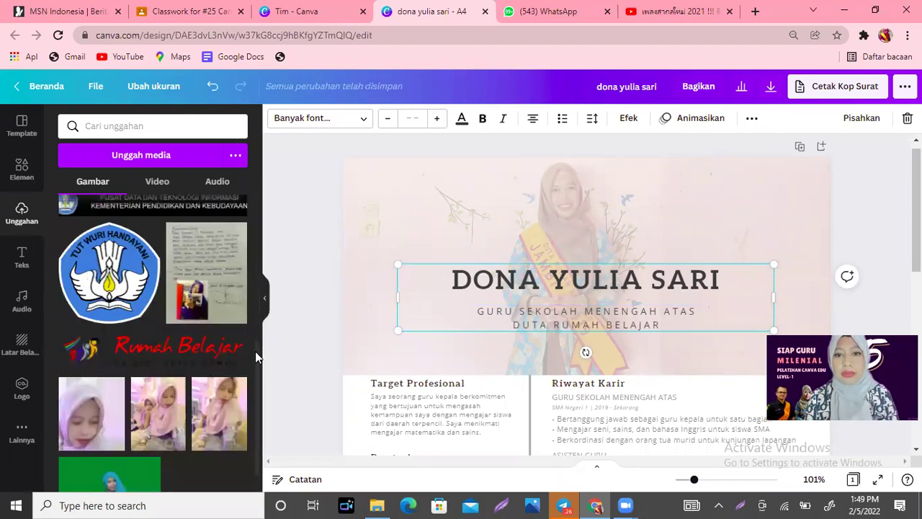
{"action": "left_click", "coordinate": [106, 288]}
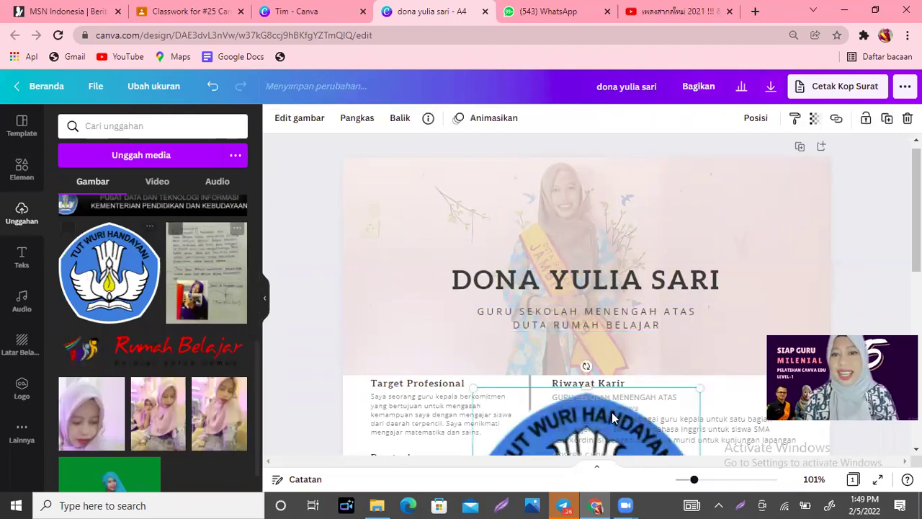
{"action": "left_click_drag", "start_coordinate": [520, 448], "coordinate": [545, 208]}
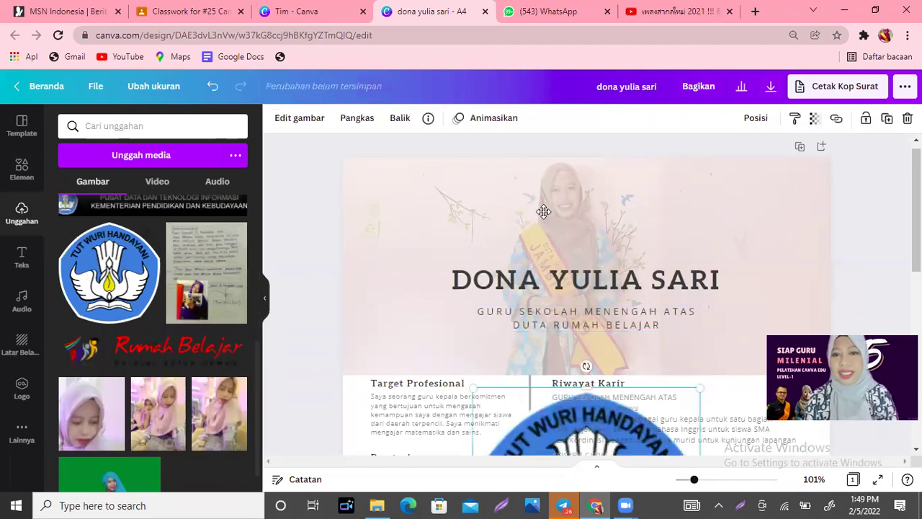
{"action": "left_click_drag", "start_coordinate": [724, 388], "coordinate": [621, 278]}
{"action": "left_click_drag", "start_coordinate": [578, 171], "coordinate": [582, 285]}
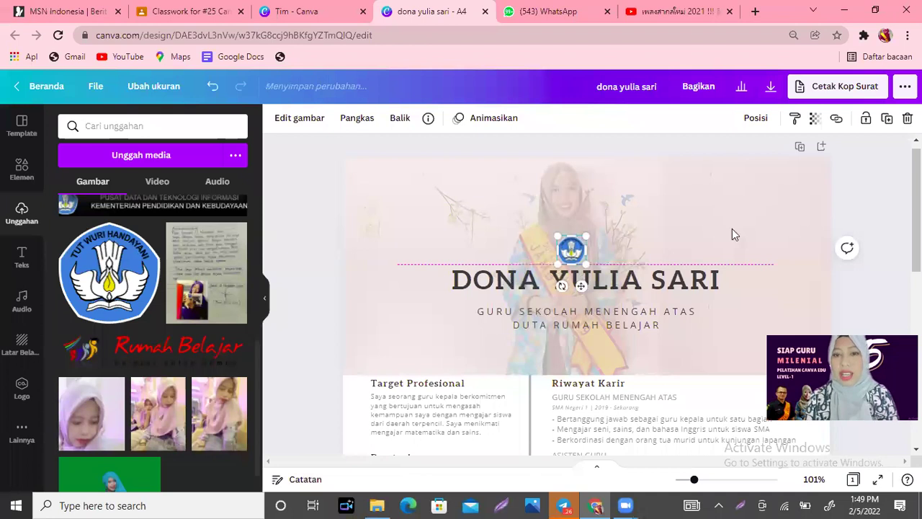
{"action": "left_click", "coordinate": [793, 227]}
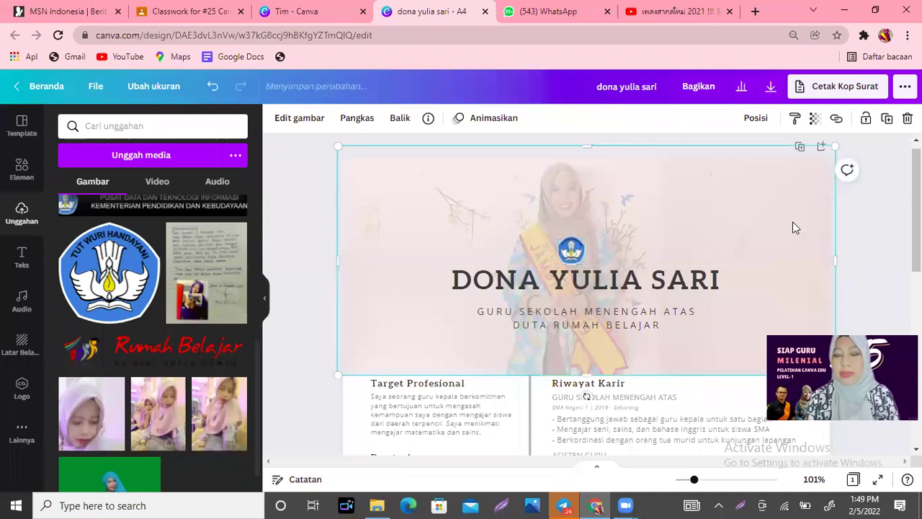
{"action": "left_click", "coordinate": [865, 206]}
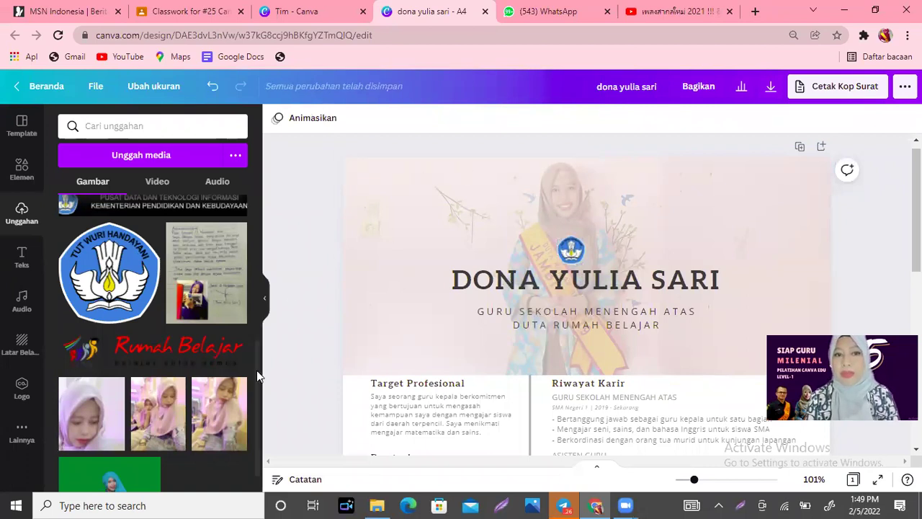
{"action": "scroll", "coordinate": [256, 358], "scroll_direction": "up", "scroll_amount": 1}
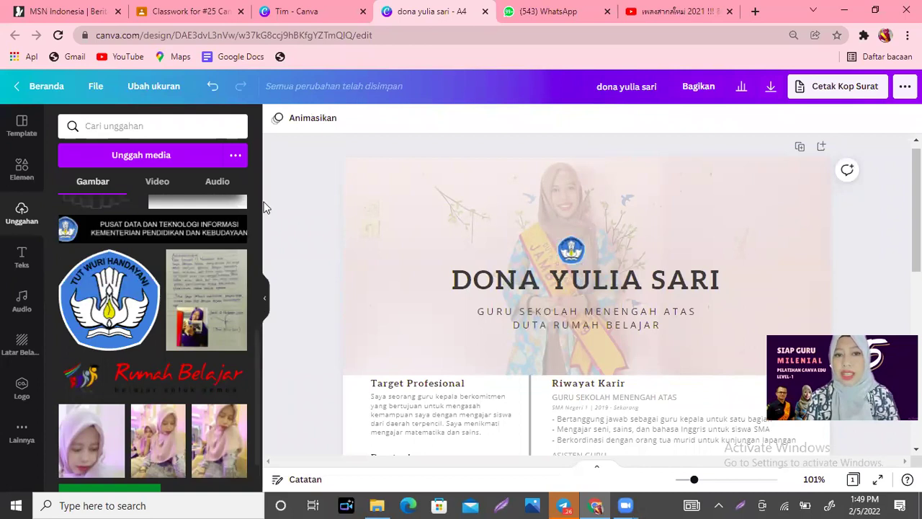
{"action": "scroll", "coordinate": [263, 207], "scroll_direction": "up", "scroll_amount": 5}
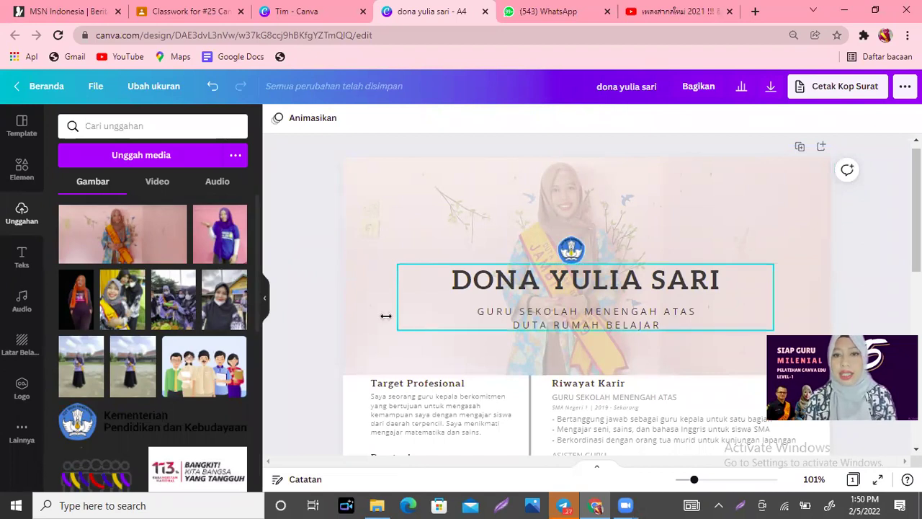
Crop the header photo from its top-left corner.
{"action": "left_click", "coordinate": [366, 196]}
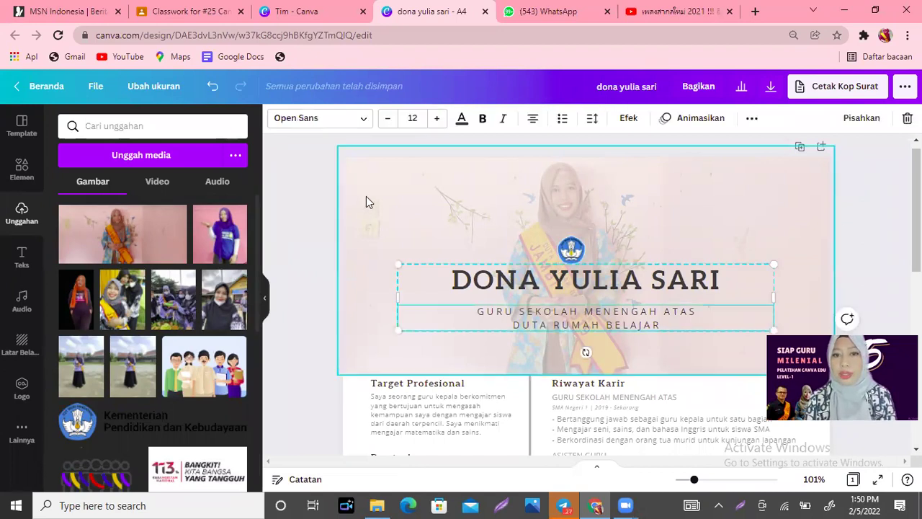
{"action": "left_click", "coordinate": [390, 155]}
{"action": "left_click", "coordinate": [353, 118]}
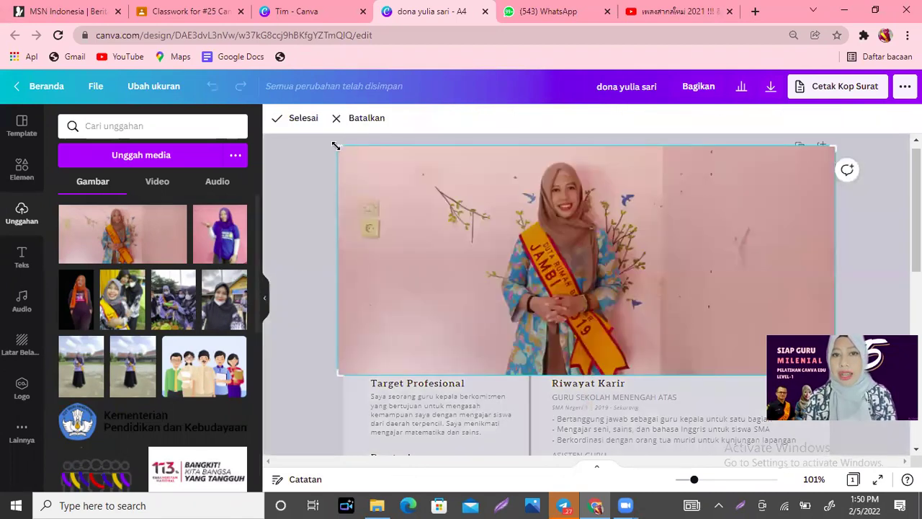
{"action": "left_click_drag", "start_coordinate": [335, 146], "coordinate": [403, 157]}
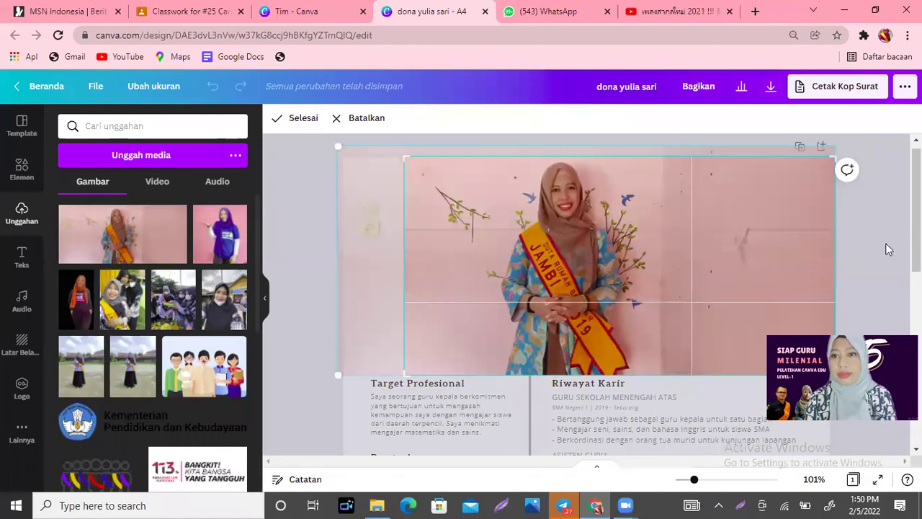
{"action": "key", "text": "Return"}
Resize and stretch the cropped photo to span the header behind the name.
{"action": "left_click_drag", "start_coordinate": [760, 237], "coordinate": [689, 242]}
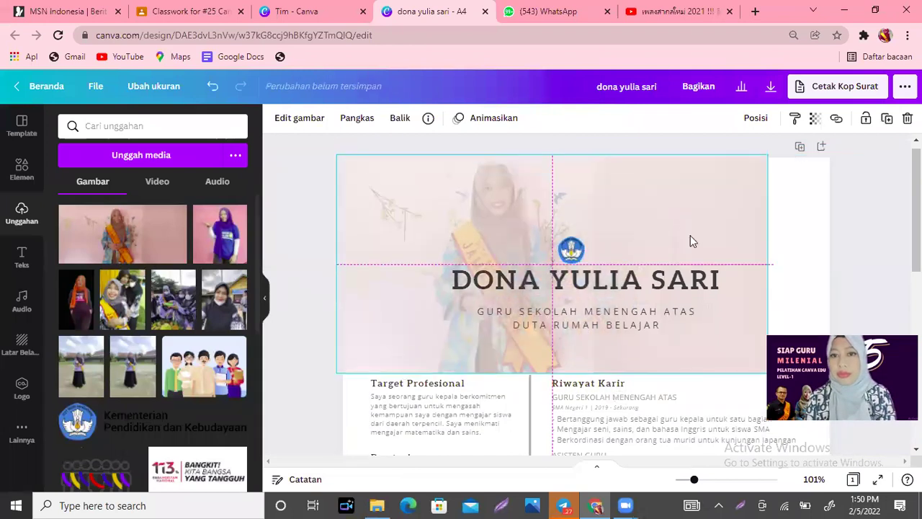
{"action": "left_click_drag", "start_coordinate": [767, 372], "coordinate": [749, 355]}
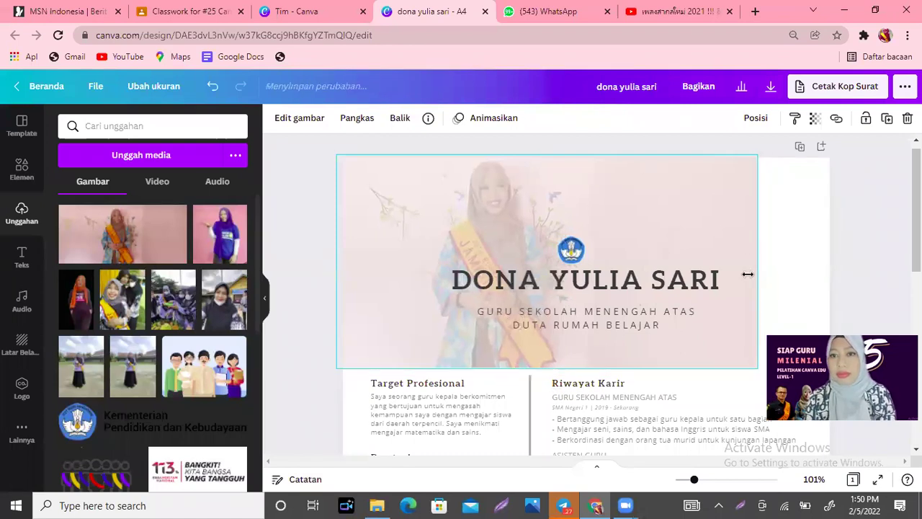
{"action": "left_click_drag", "start_coordinate": [751, 257], "coordinate": [852, 252]}
{"action": "left_click_drag", "start_coordinate": [757, 233], "coordinate": [551, 175]}
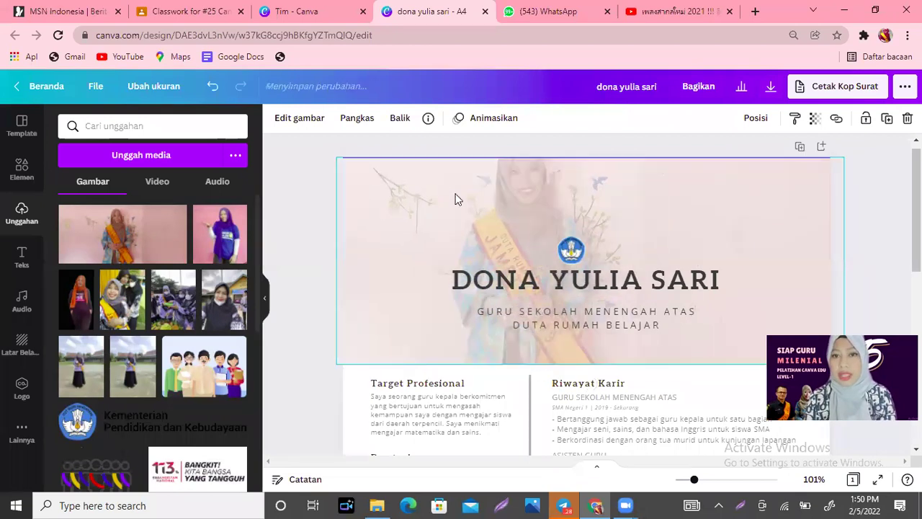
Re-crop the header photo to shift the woman slightly right within the frame.
{"action": "left_click", "coordinate": [358, 124]}
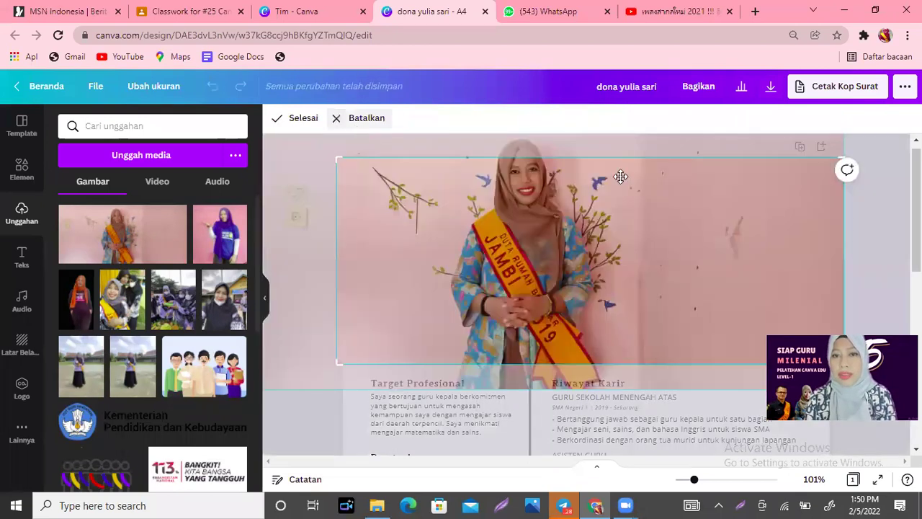
{"action": "left_click_drag", "start_coordinate": [628, 240], "coordinate": [629, 245]}
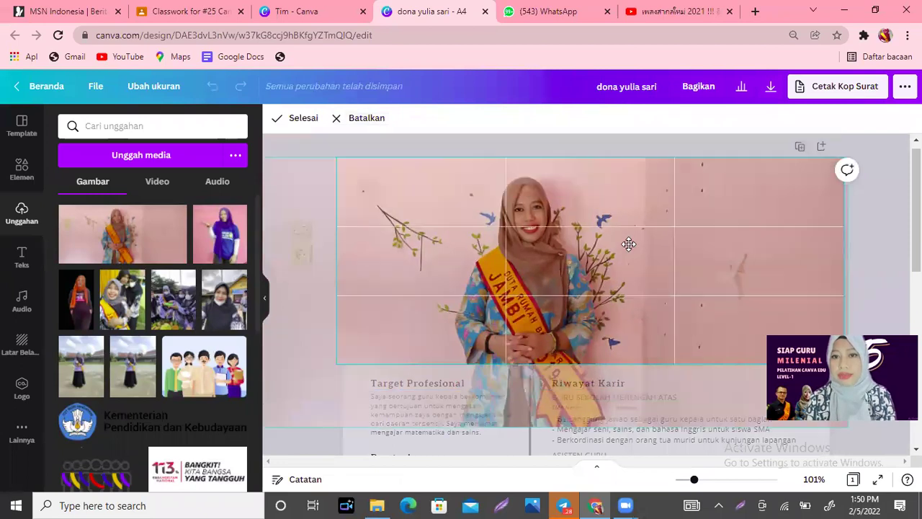
{"action": "left_click", "coordinate": [886, 239]}
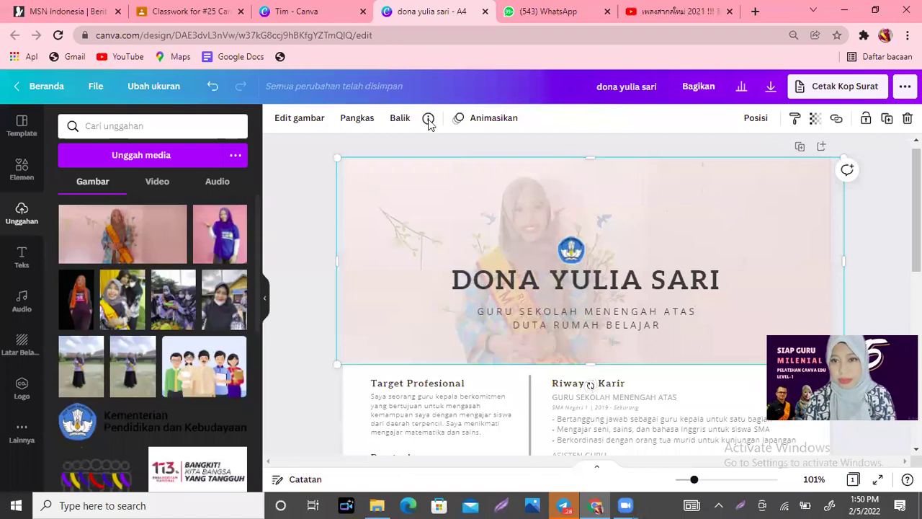
{"action": "left_click", "coordinate": [351, 124]}
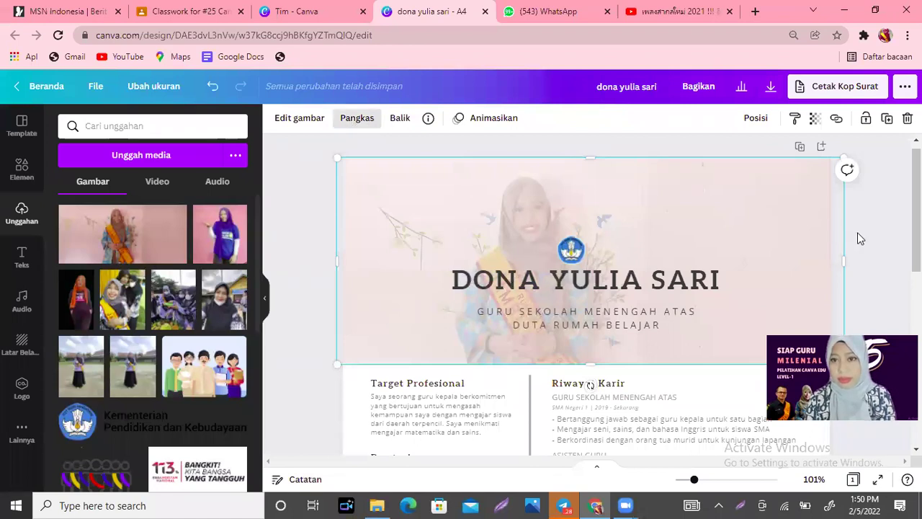
{"action": "mouse_move", "coordinate": [686, 232]}
{"action": "left_mouse_down"}
{"action": "mouse_move", "coordinate": [752, 231]}
{"action": "mouse_move", "coordinate": [702, 235]}
{"action": "mouse_move", "coordinate": [699, 226]}
{"action": "left_mouse_up"}
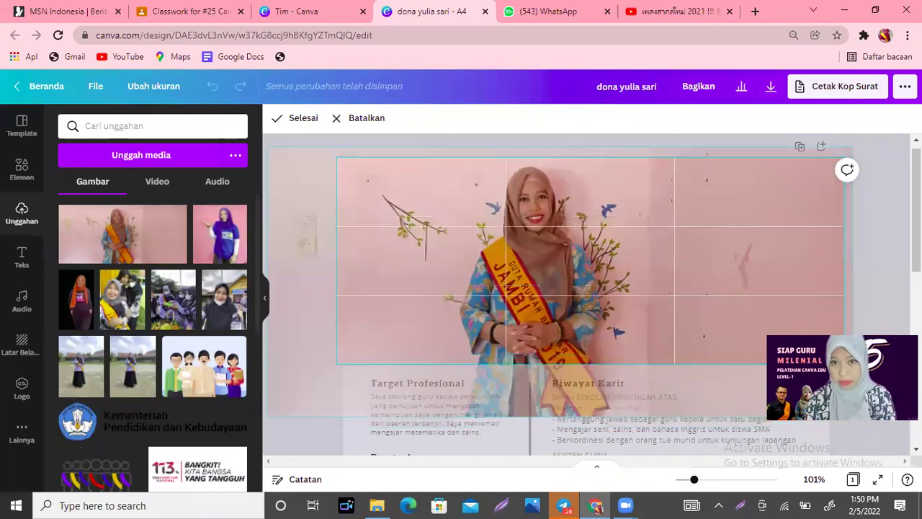
Confirm the crop and nudge the logo above the name slightly right.
{"action": "left_click", "coordinate": [894, 204]}
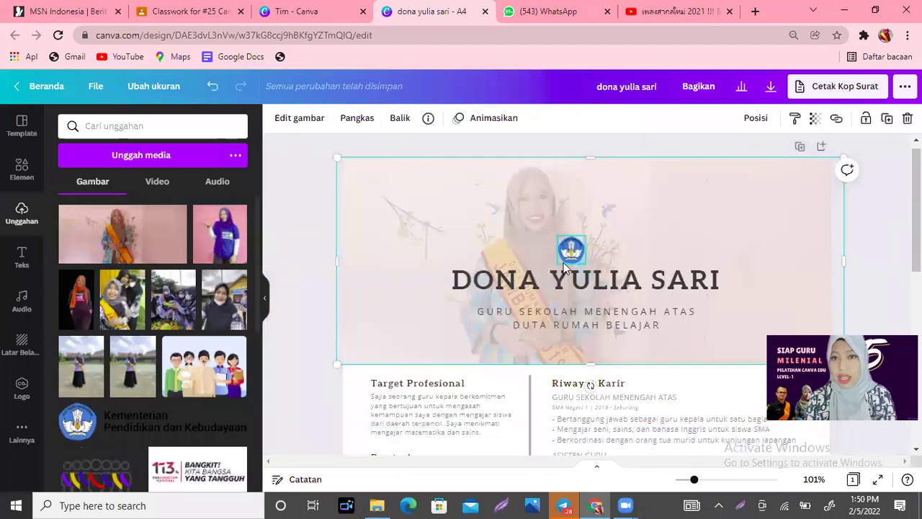
{"action": "left_click_drag", "start_coordinate": [563, 255], "coordinate": [580, 251]}
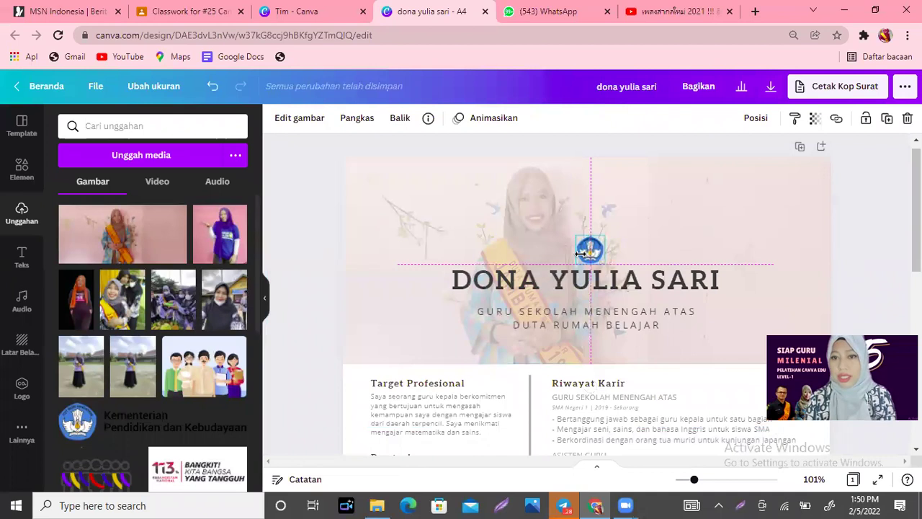
{"action": "left_click", "coordinate": [880, 228]}
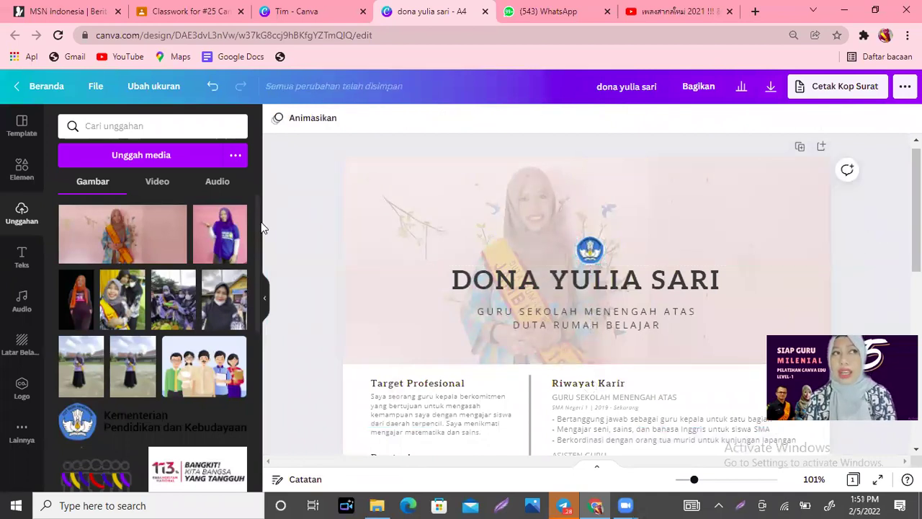
Browse the full Bingkai frames collection in the Elements library.
{"action": "left_click", "coordinate": [22, 173]}
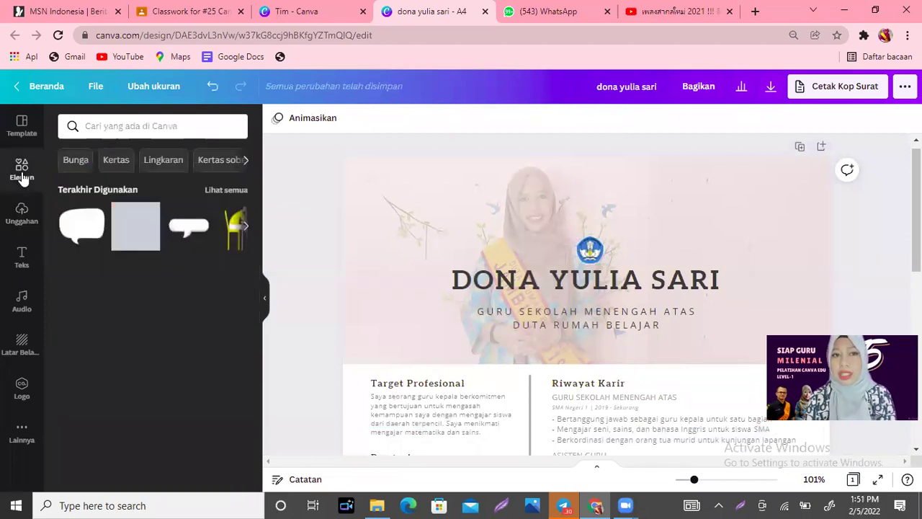
{"action": "left_click", "coordinate": [148, 126]}
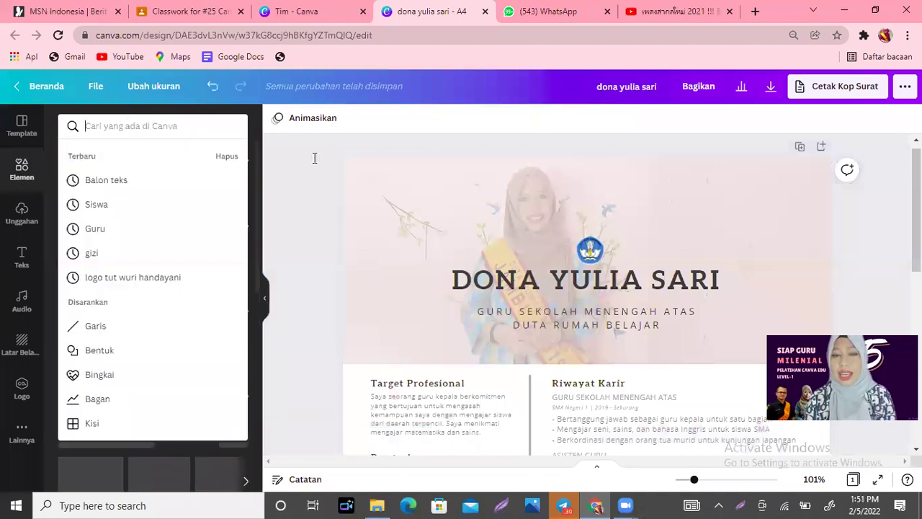
{"action": "left_click", "coordinate": [291, 153]}
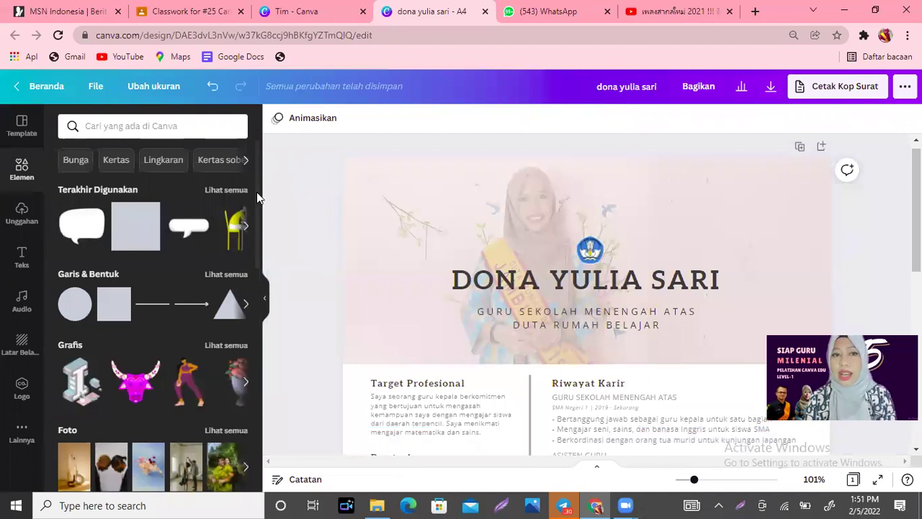
{"action": "scroll", "coordinate": [257, 179], "scroll_direction": "down", "scroll_amount": 1}
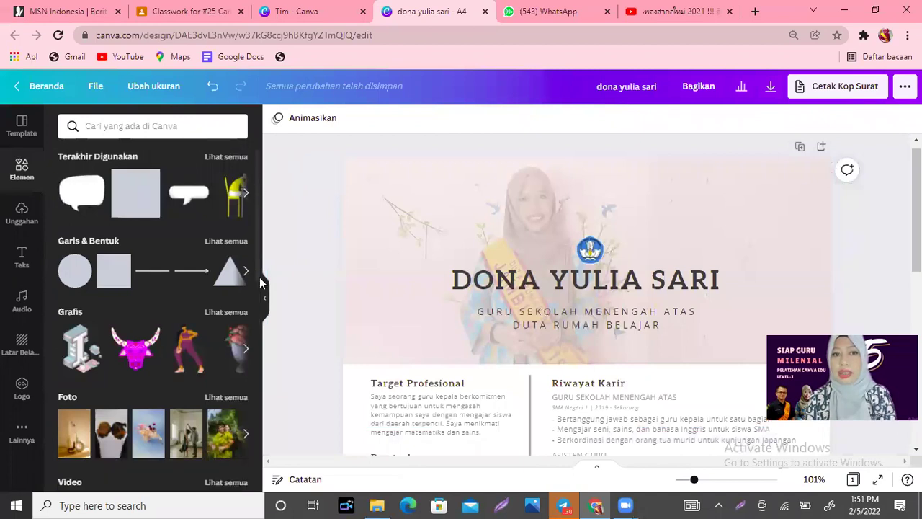
{"action": "scroll", "coordinate": [258, 343], "scroll_direction": "down", "scroll_amount": 5}
{"action": "scroll", "coordinate": [258, 344], "scroll_direction": "down", "scroll_amount": 2}
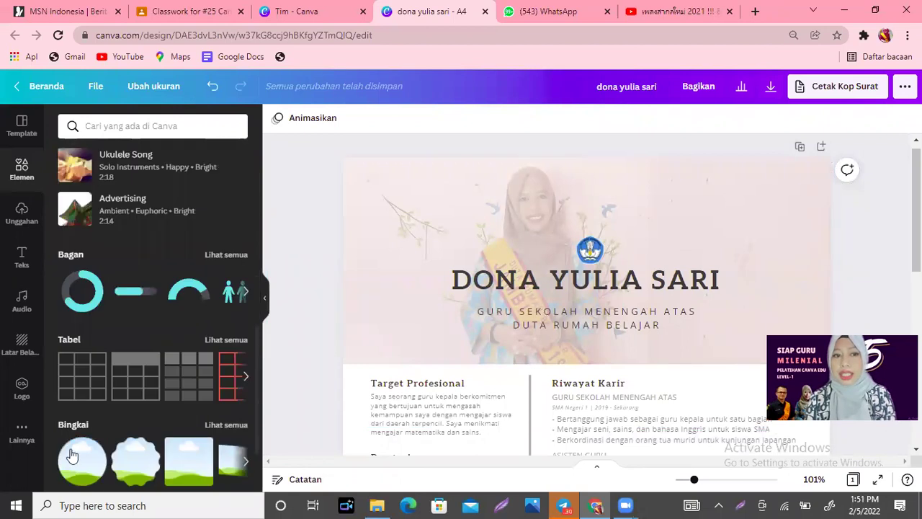
{"action": "left_click", "coordinate": [232, 425]}
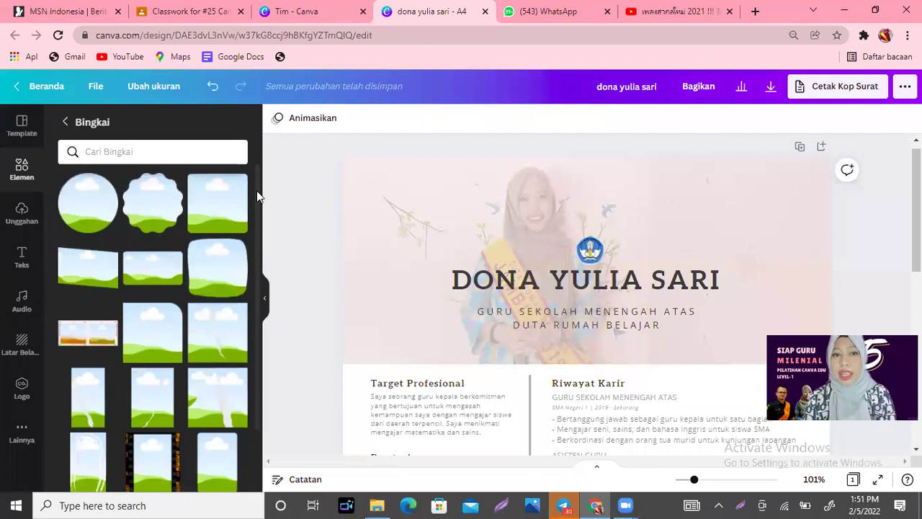
{"action": "scroll", "coordinate": [256, 191], "scroll_direction": "down", "scroll_amount": 1}
{"action": "scroll", "coordinate": [258, 241], "scroll_direction": "down", "scroll_amount": 5}
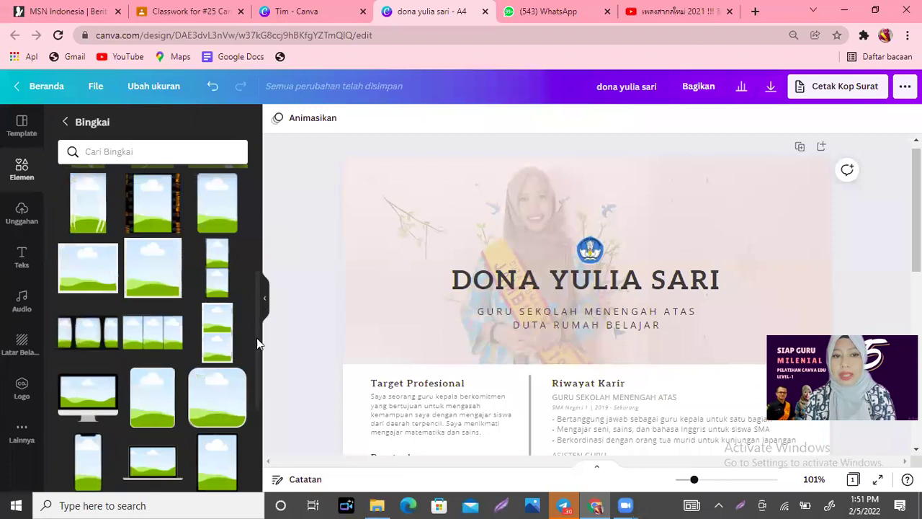
{"action": "scroll", "coordinate": [257, 339], "scroll_direction": "down", "scroll_amount": 3}
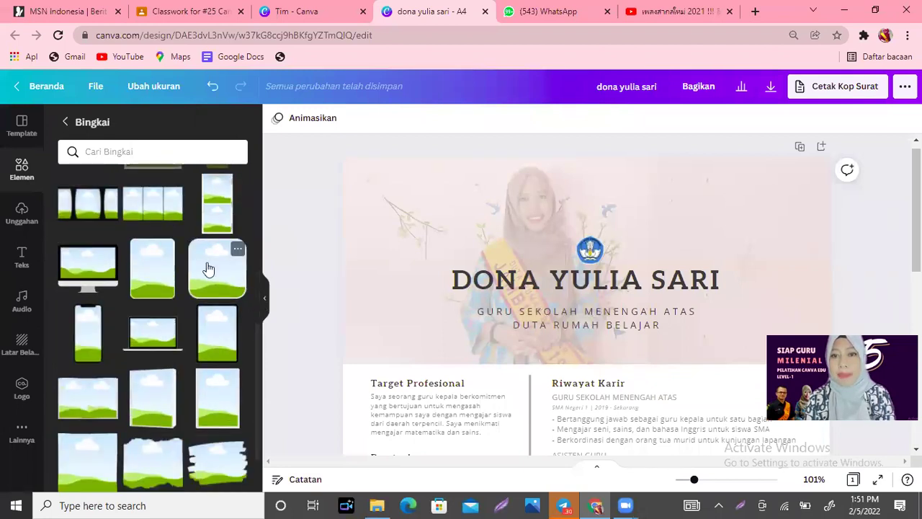
Add a rounded-square frame, shrink it and place it left of the name.
{"action": "left_click", "coordinate": [208, 268]}
{"action": "left_click_drag", "start_coordinate": [576, 425], "coordinate": [558, 224]}
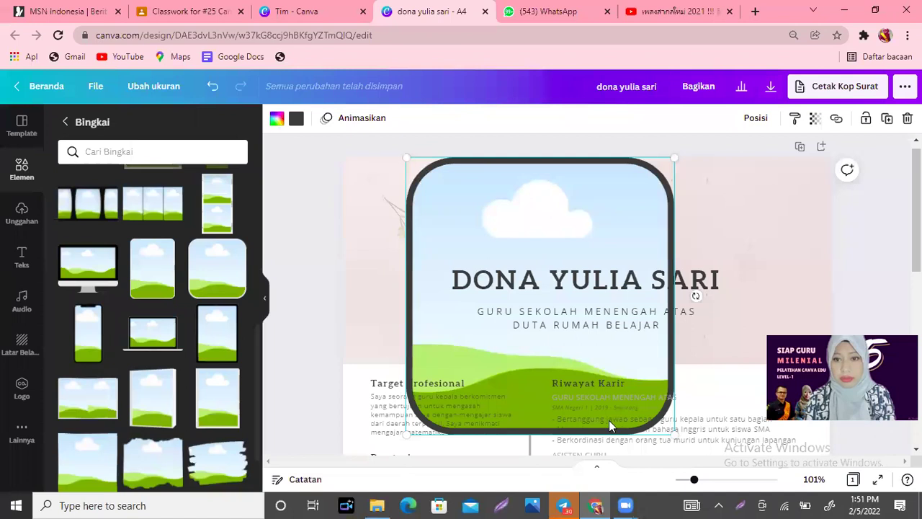
{"action": "left_click_drag", "start_coordinate": [546, 293], "coordinate": [544, 123]}
{"action": "left_click_drag", "start_coordinate": [403, 301], "coordinate": [441, 267]}
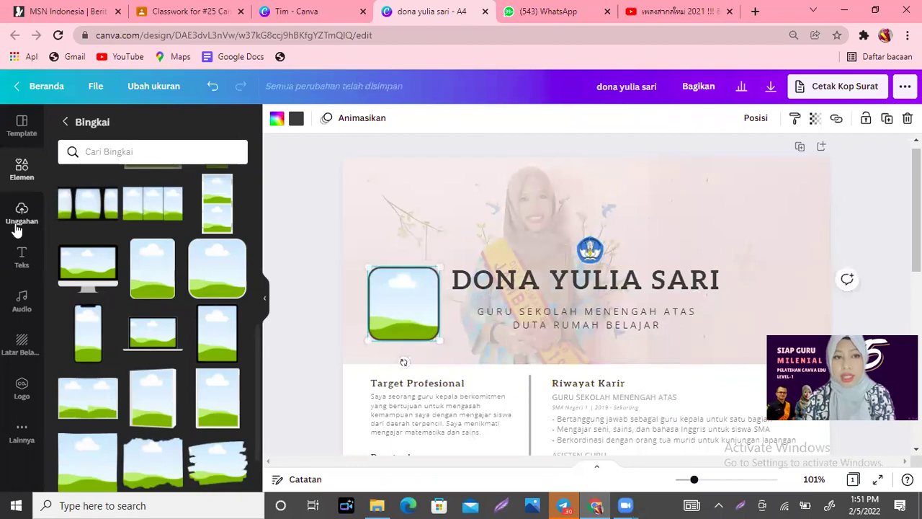
{"action": "left_click", "coordinate": [22, 214]}
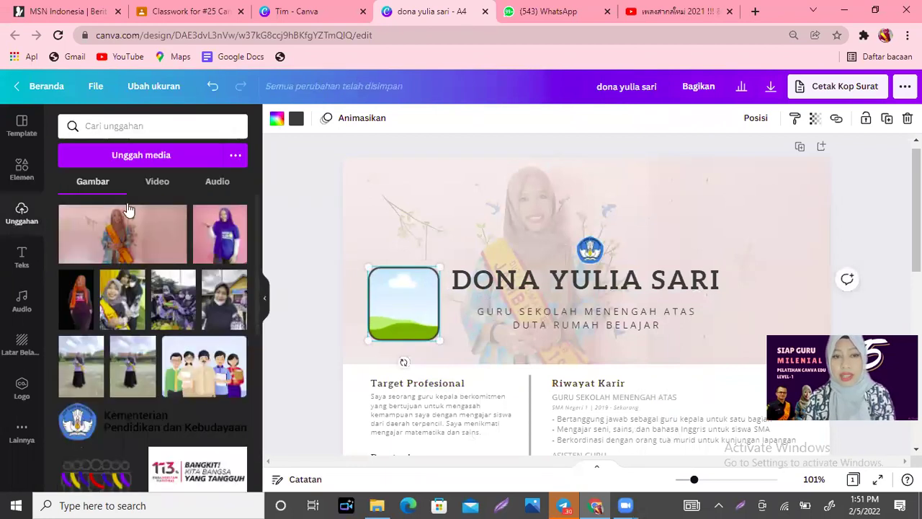
Drop the uploaded pink-background photo of the woman into the empty frame.
{"action": "mouse_move", "coordinate": [223, 241]}
{"action": "left_click_drag", "start_coordinate": [224, 241], "coordinate": [504, 205]}
{"action": "left_click_drag", "start_coordinate": [703, 191], "coordinate": [475, 366]}
{"action": "left_click_drag", "start_coordinate": [387, 298], "coordinate": [387, 302]}
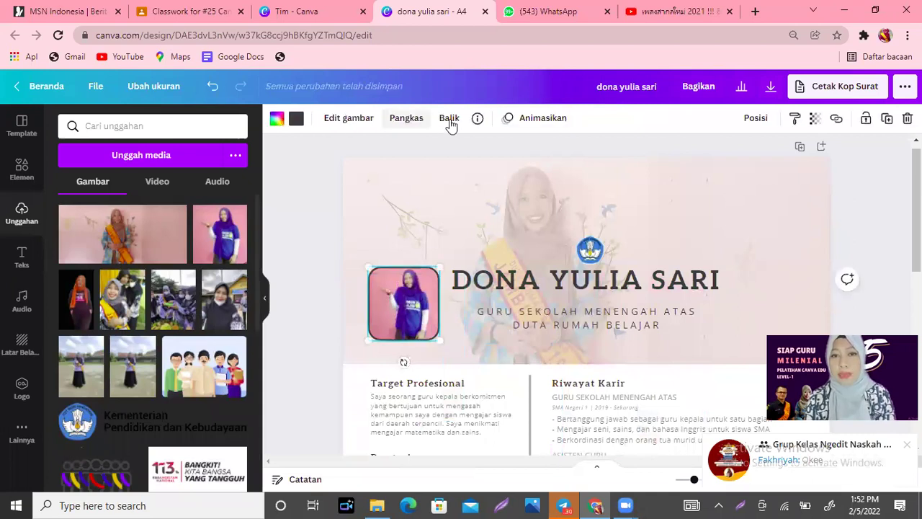
Flip the framed photo horizontally and nudge it slightly left and down.
{"action": "left_click", "coordinate": [450, 121]}
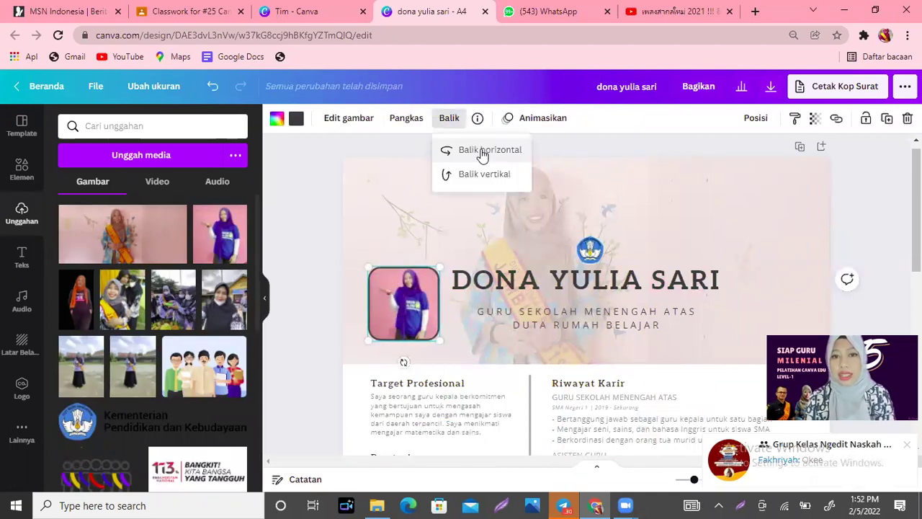
{"action": "left_click", "coordinate": [481, 153]}
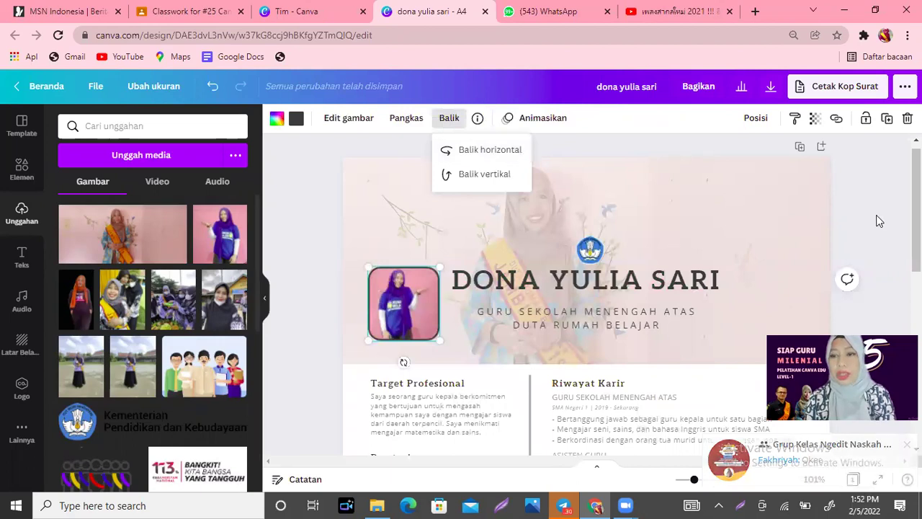
{"action": "key", "text": "Escape"}
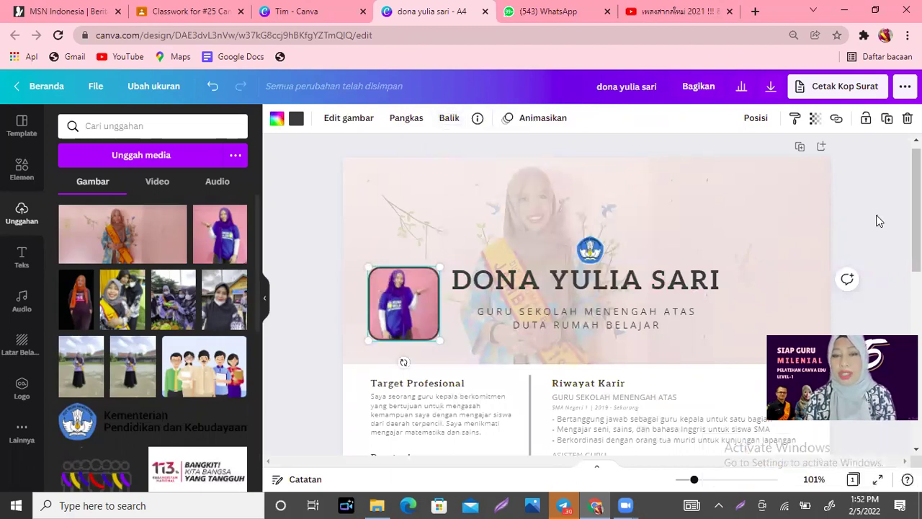
{"action": "left_click", "coordinate": [877, 220]}
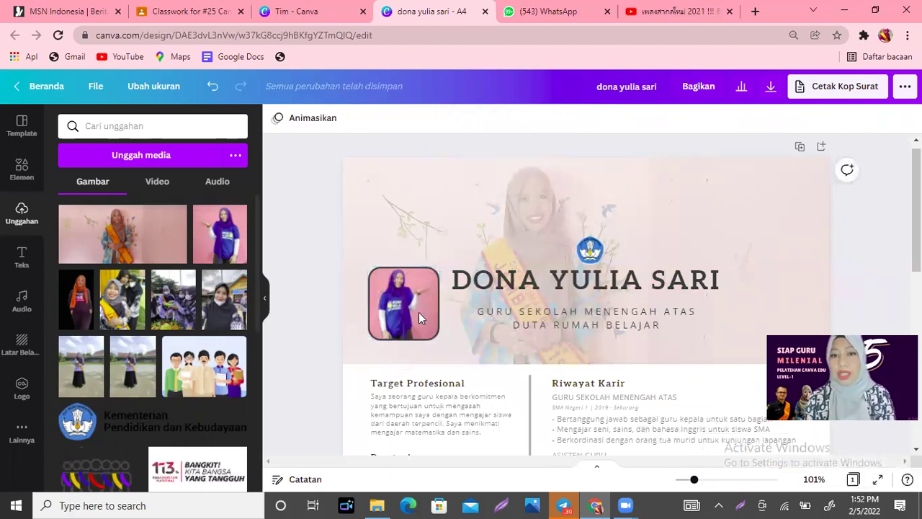
{"action": "left_click", "coordinate": [370, 324]}
{"action": "left_click_drag", "start_coordinate": [370, 326], "coordinate": [363, 329]}
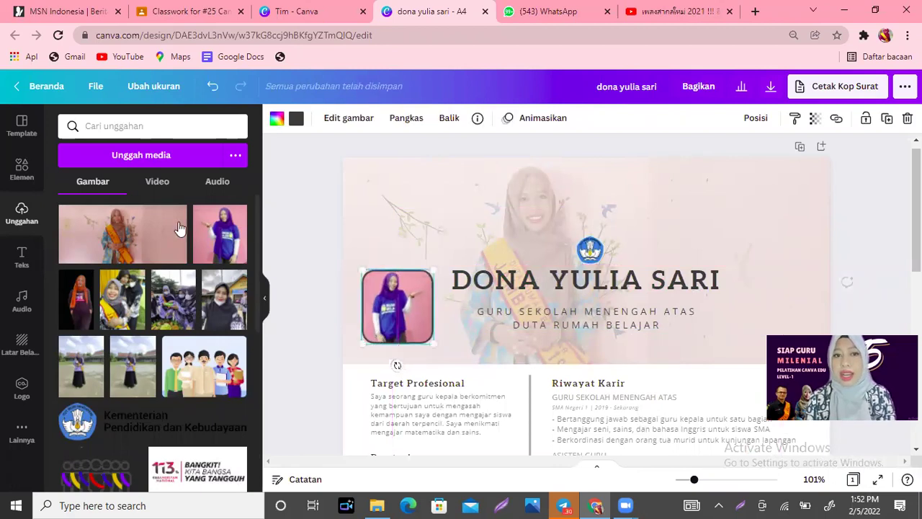
Add the orange-hijab photo and undo the accidental move of the Riwayat Karir text.
{"action": "left_click", "coordinate": [77, 306]}
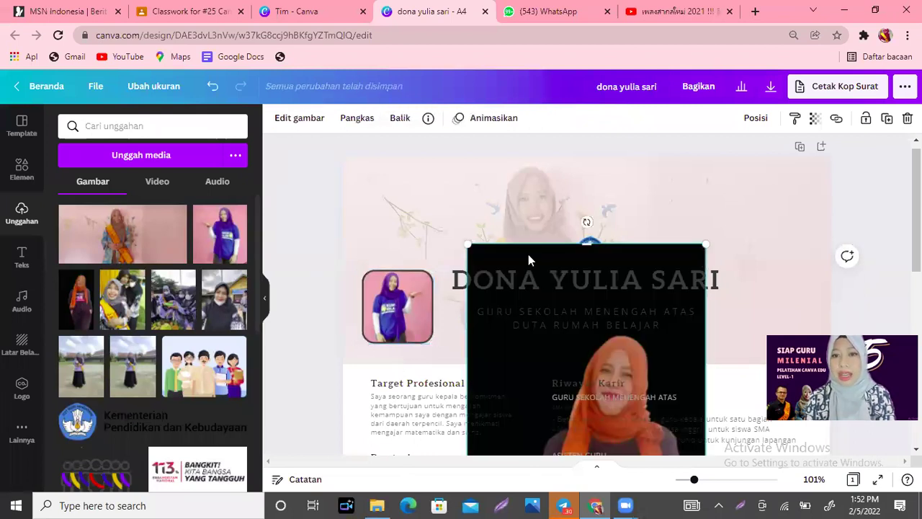
{"action": "left_click_drag", "start_coordinate": [593, 245], "coordinate": [643, 249]}
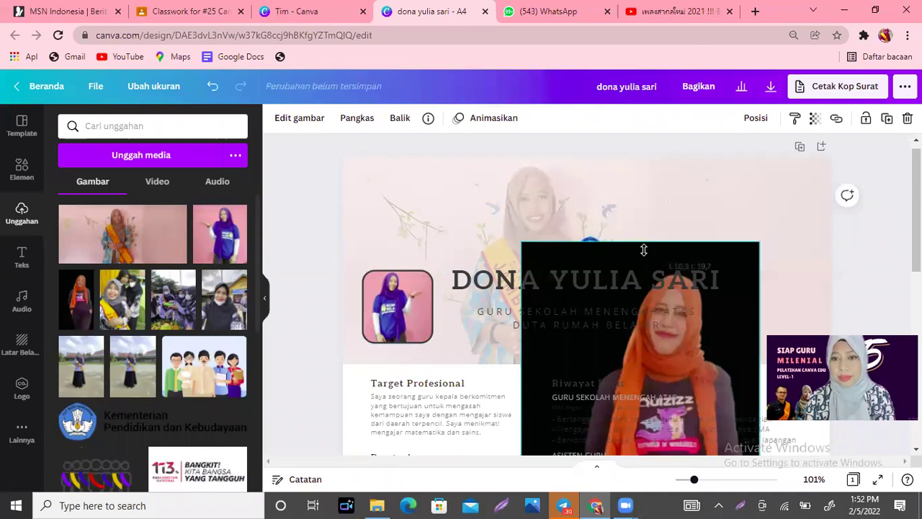
{"action": "left_click_drag", "start_coordinate": [528, 242], "coordinate": [576, 352]}
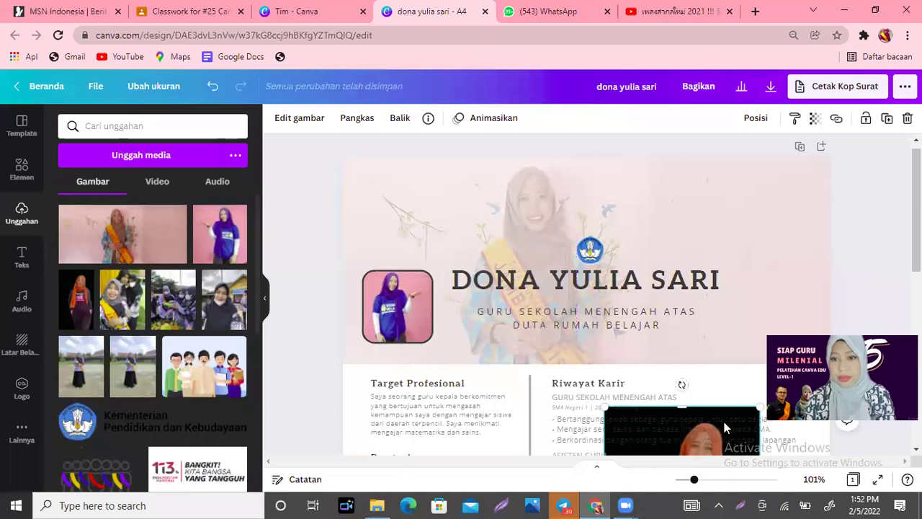
{"action": "left_click_drag", "start_coordinate": [724, 415], "coordinate": [776, 202]}
{"action": "key", "text": "ctrl+z"}
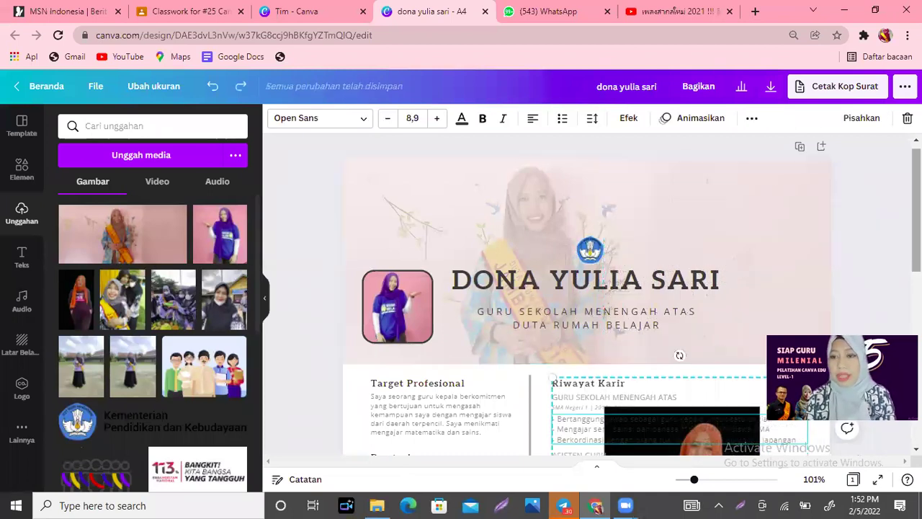
{"action": "scroll", "coordinate": [741, 341], "scroll_direction": "down", "scroll_amount": 2}
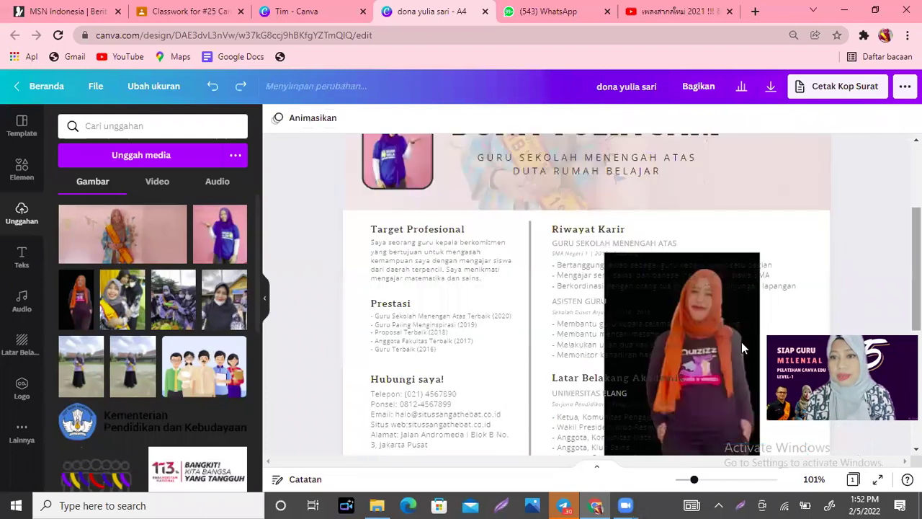
{"action": "left_click", "coordinate": [652, 295]}
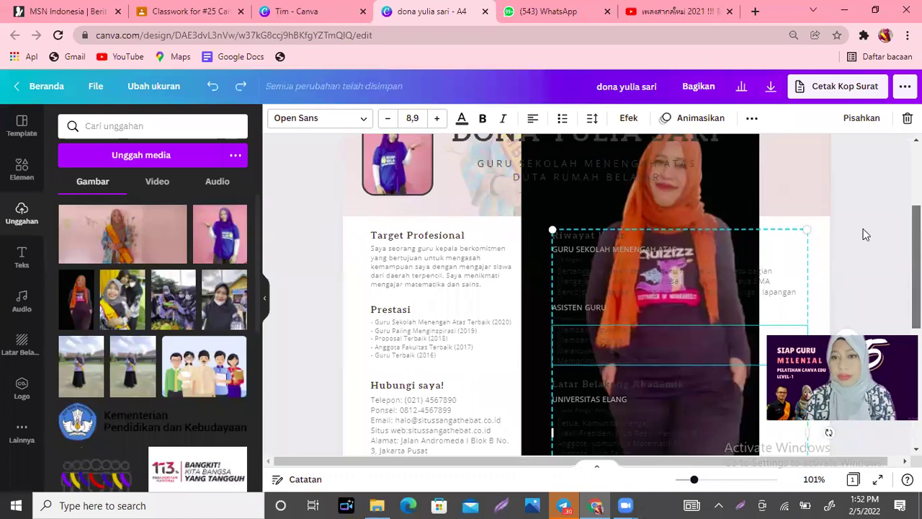
{"action": "scroll", "coordinate": [742, 191], "scroll_direction": "up", "scroll_amount": 1}
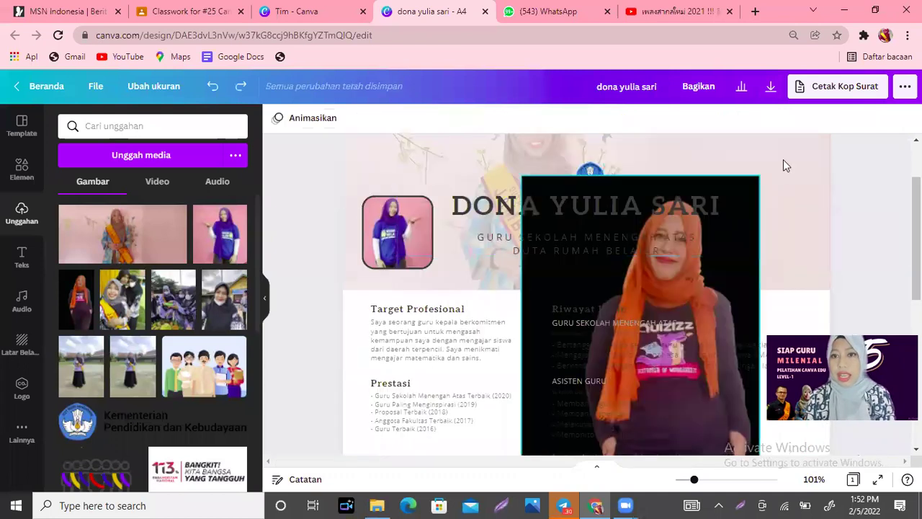
Shrink the orange-hijab photo and position it at the header's upper right beside the name.
{"action": "left_click", "coordinate": [744, 188]}
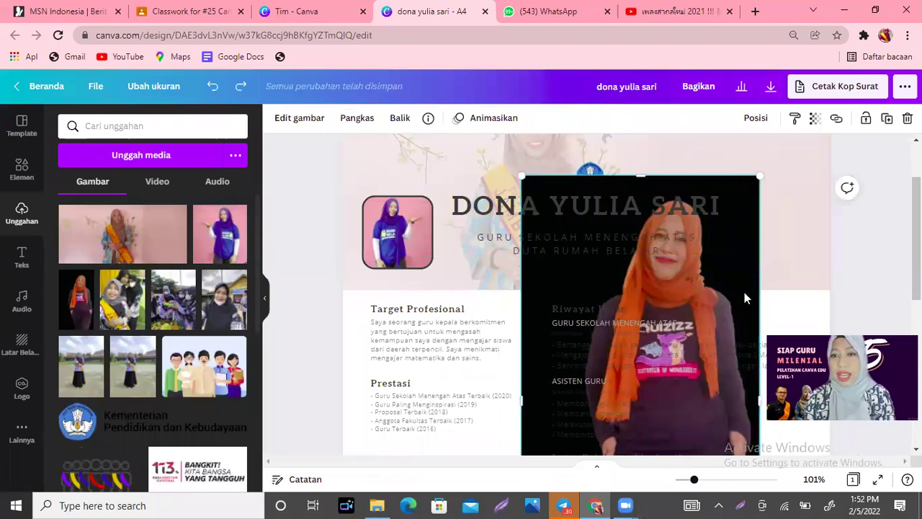
{"action": "left_click_drag", "start_coordinate": [744, 292], "coordinate": [799, 250]}
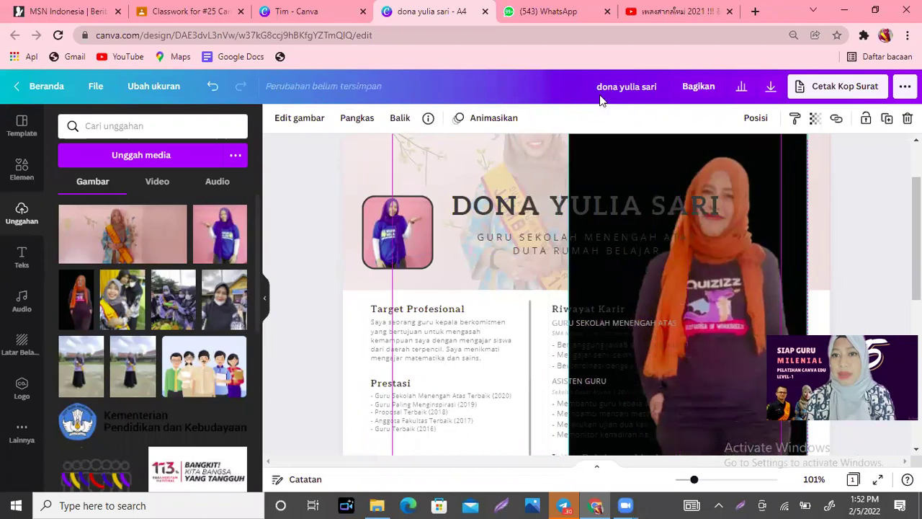
{"action": "left_click_drag", "start_coordinate": [628, 187], "coordinate": [662, 155]}
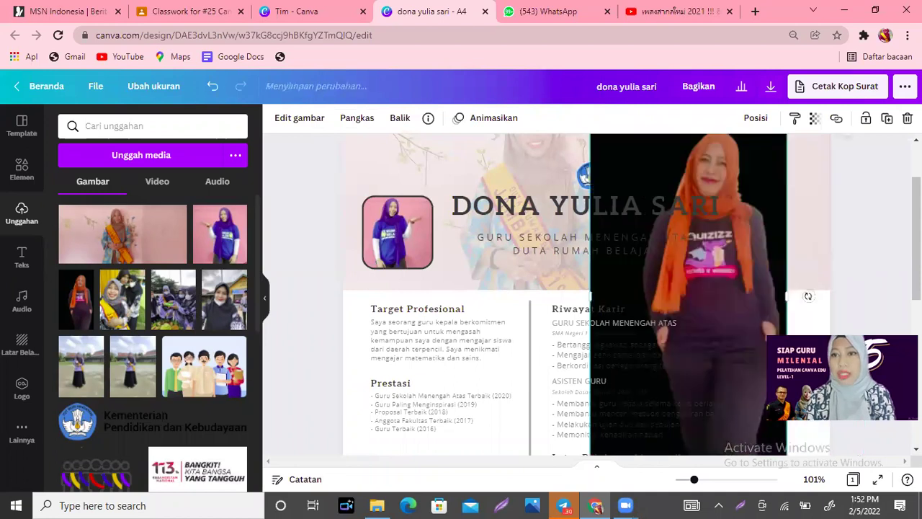
{"action": "scroll", "coordinate": [791, 173], "scroll_direction": "up", "scroll_amount": 1}
{"action": "left_click", "coordinate": [790, 172]}
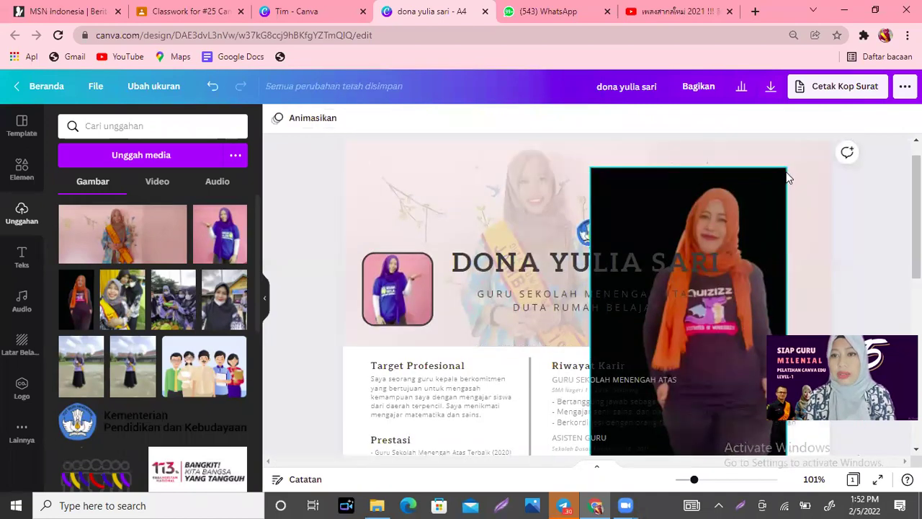
{"action": "left_click", "coordinate": [765, 180]}
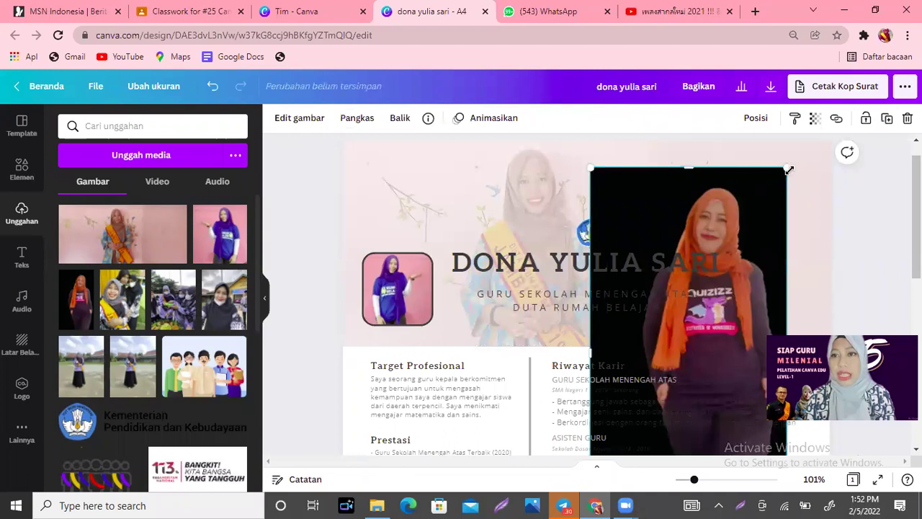
{"action": "left_click_drag", "start_coordinate": [786, 167], "coordinate": [734, 268]}
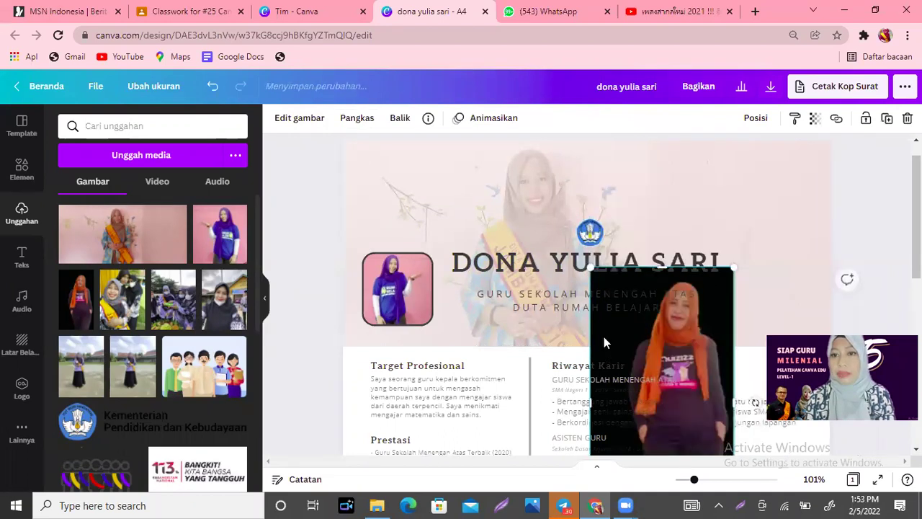
{"action": "left_click_drag", "start_coordinate": [620, 308], "coordinate": [667, 180]}
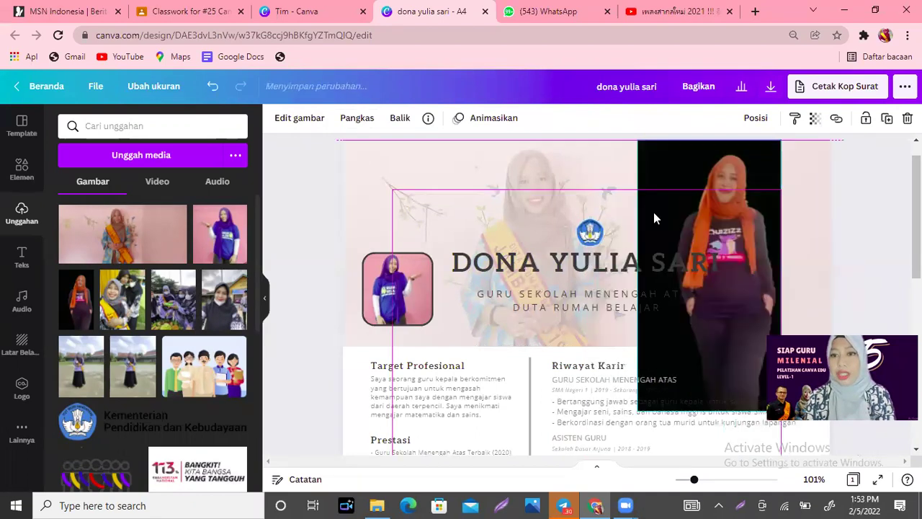
{"action": "left_click_drag", "start_coordinate": [705, 394], "coordinate": [704, 394]}
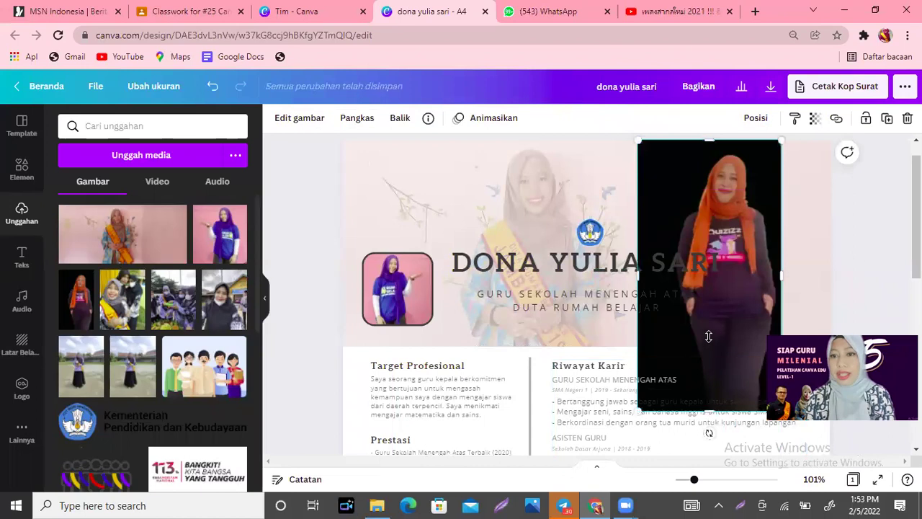
{"action": "left_click_drag", "start_coordinate": [709, 348], "coordinate": [709, 347]}
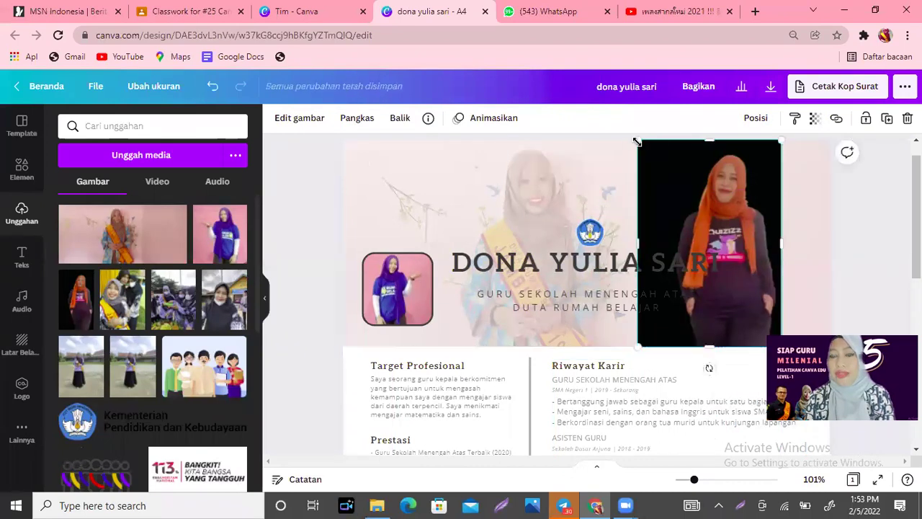
{"action": "left_click_drag", "start_coordinate": [637, 141], "coordinate": [798, 228]}
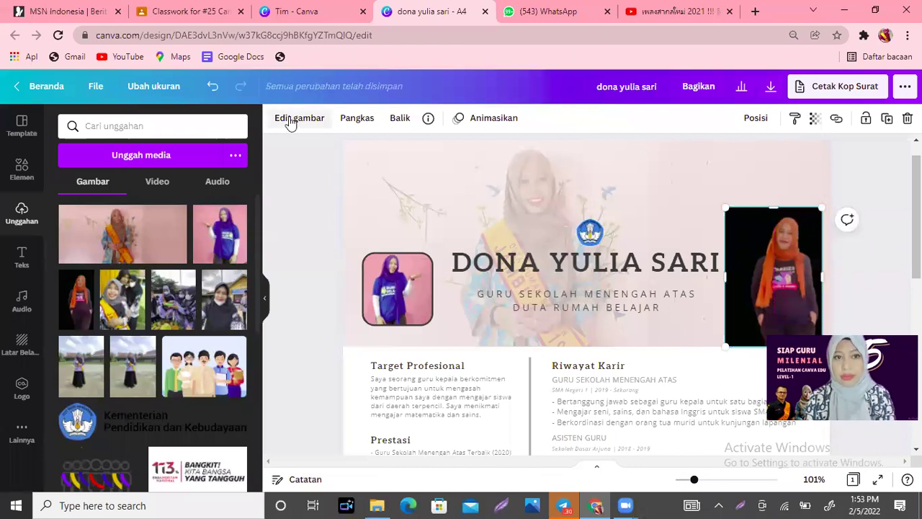
Run Penghapus LB on the orange-hijab photo to remove its background.
{"action": "left_click", "coordinate": [290, 123]}
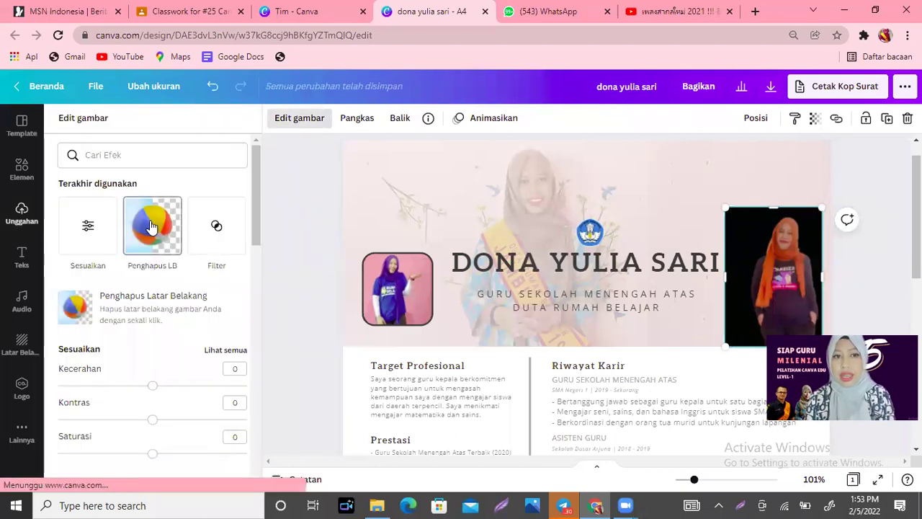
{"action": "left_click", "coordinate": [150, 227]}
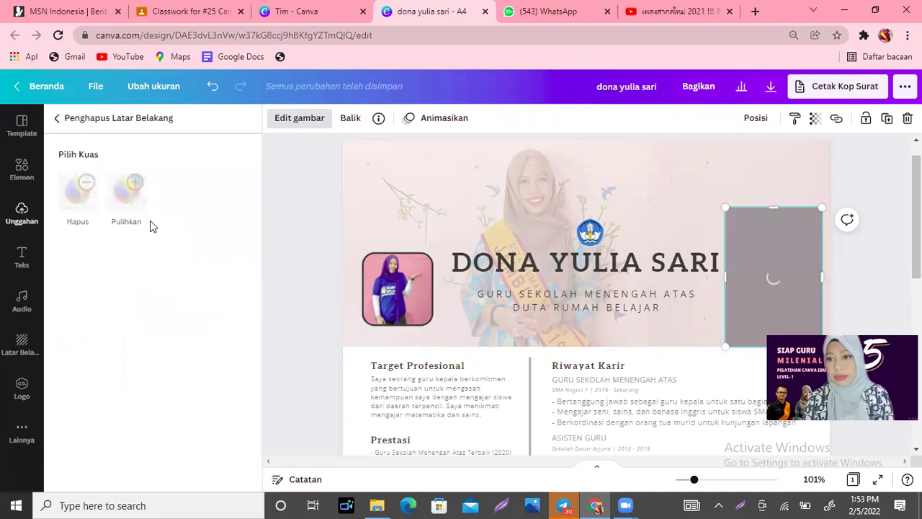
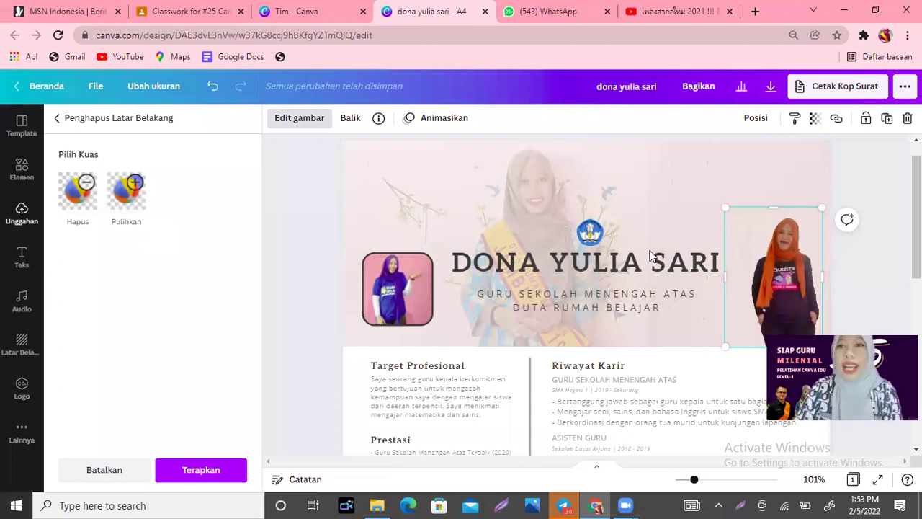
Apply the background removal, place the cutout portrait at the header's right and narrow it slightly.
{"action": "left_click", "coordinate": [890, 206]}
{"action": "left_click", "coordinate": [827, 245]}
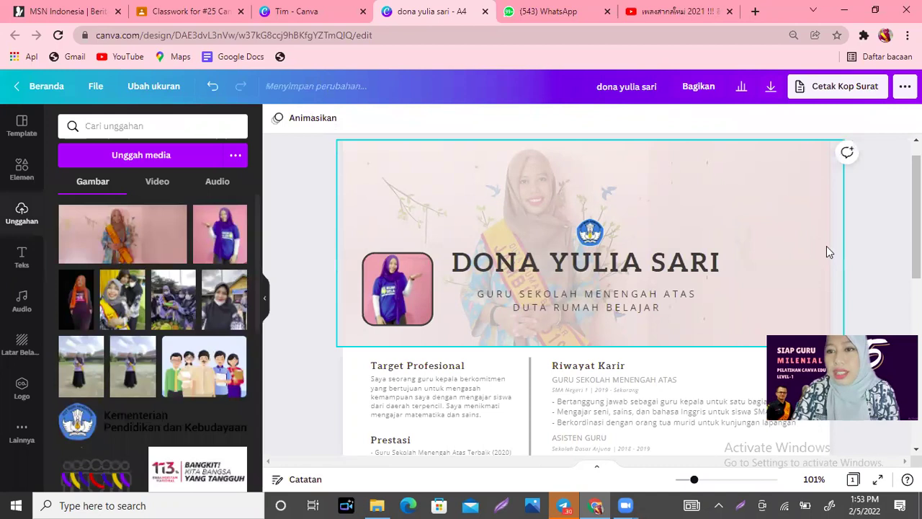
{"action": "left_click", "coordinate": [775, 250]}
{"action": "left_click_drag", "start_coordinate": [768, 252], "coordinate": [768, 257]}
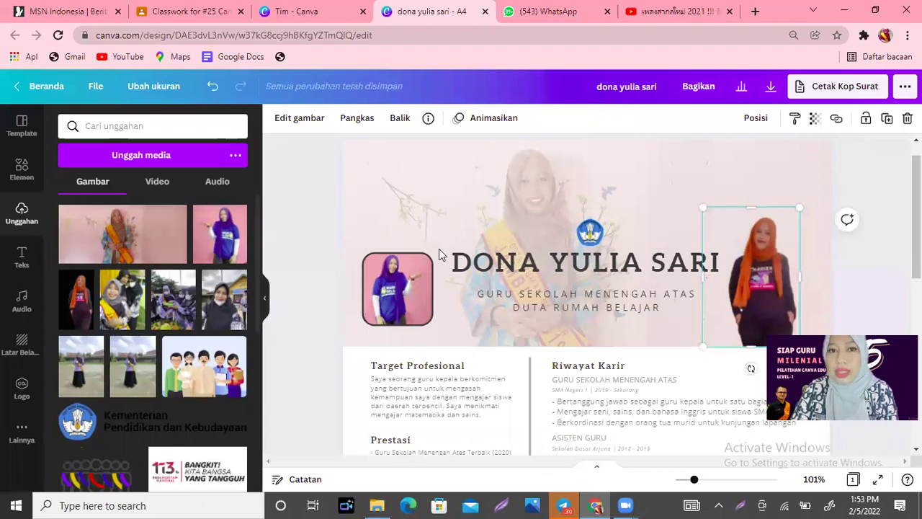
{"action": "key", "text": "Escape"}
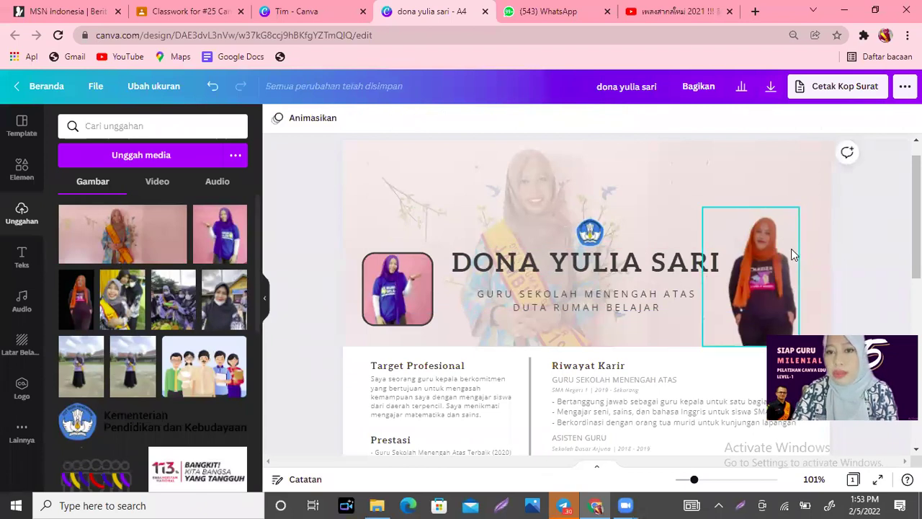
{"action": "left_click", "coordinate": [786, 251]}
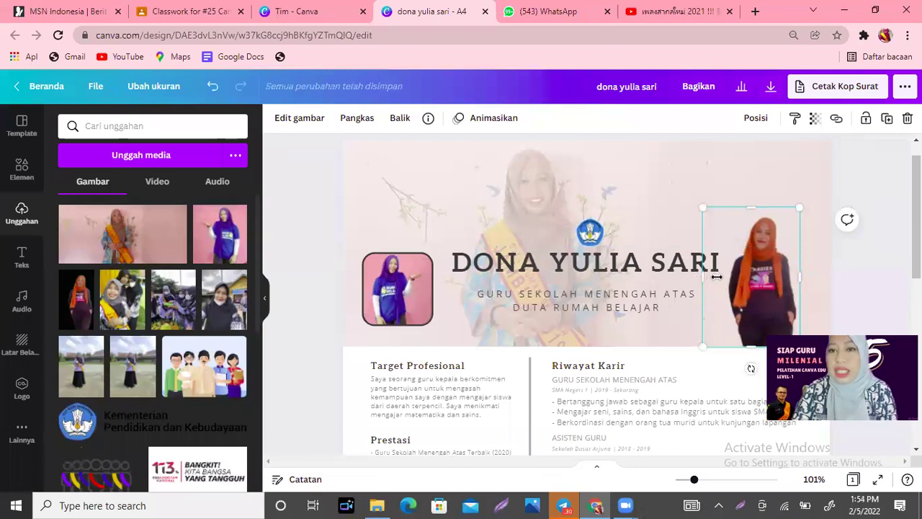
{"action": "left_click_drag", "start_coordinate": [718, 278], "coordinate": [715, 278]}
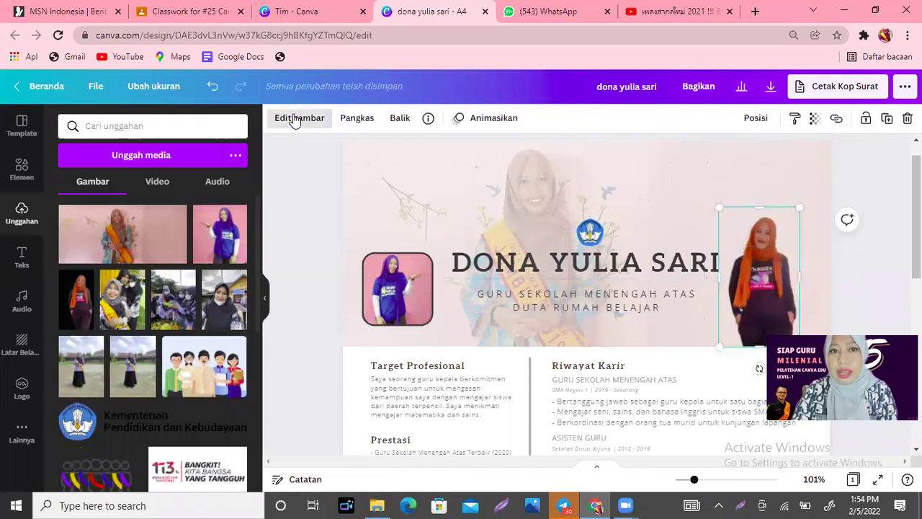
Add the Bayangan effect to the cutout portrait and choose its Timbul shadow.
{"action": "left_click", "coordinate": [294, 119]}
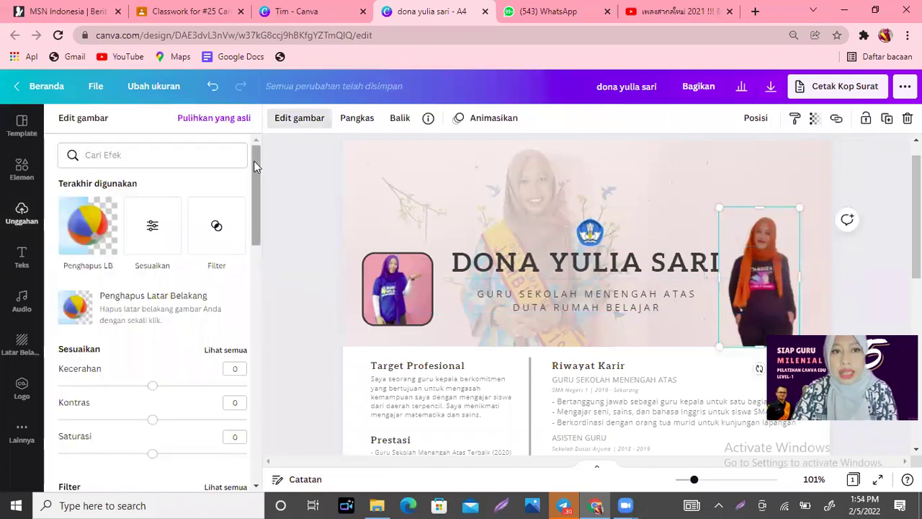
{"action": "left_click_drag", "start_coordinate": [254, 172], "coordinate": [255, 292]}
{"action": "scroll", "coordinate": [254, 240], "scroll_direction": "down", "scroll_amount": 1}
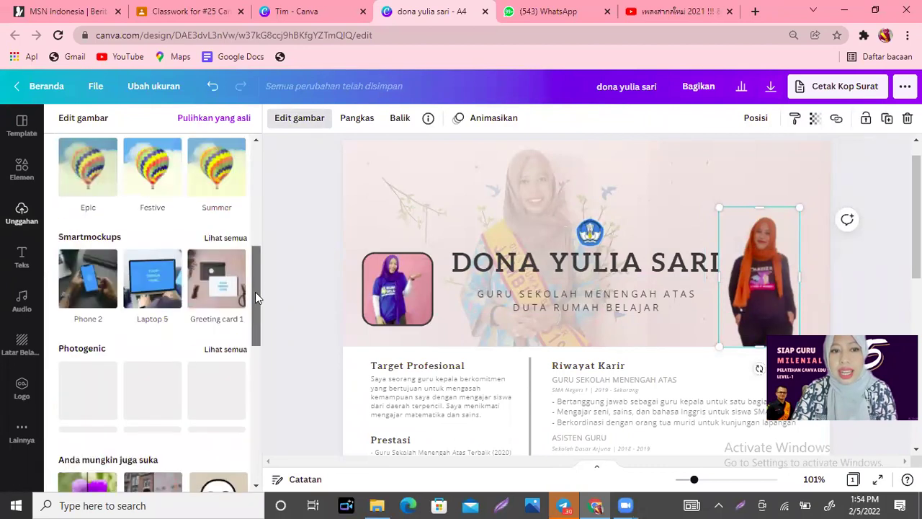
{"action": "scroll", "coordinate": [255, 292], "scroll_direction": "down", "scroll_amount": 2}
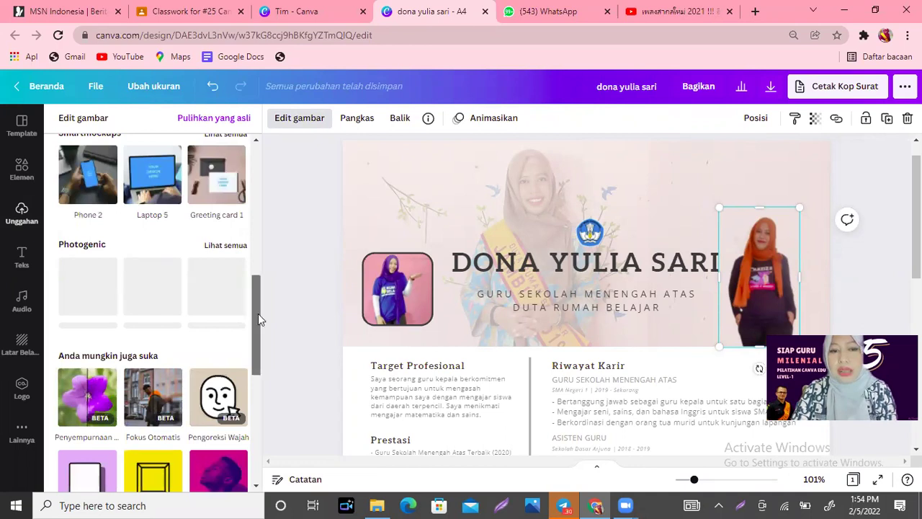
{"action": "left_click_drag", "start_coordinate": [258, 328], "coordinate": [260, 358]}
{"action": "scroll", "coordinate": [258, 291], "scroll_direction": "up", "scroll_amount": 2}
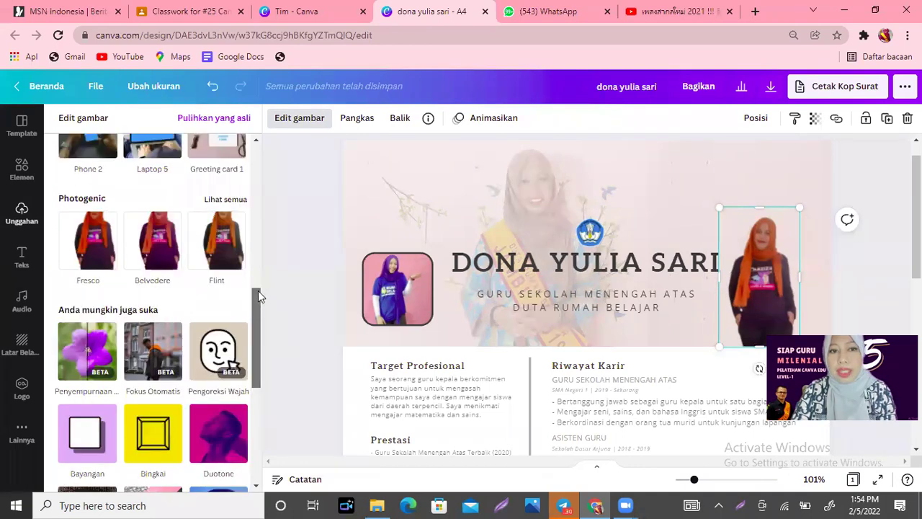
{"action": "scroll", "coordinate": [258, 313], "scroll_direction": "up", "scroll_amount": 1}
{"action": "scroll", "coordinate": [258, 347], "scroll_direction": "down", "scroll_amount": 3}
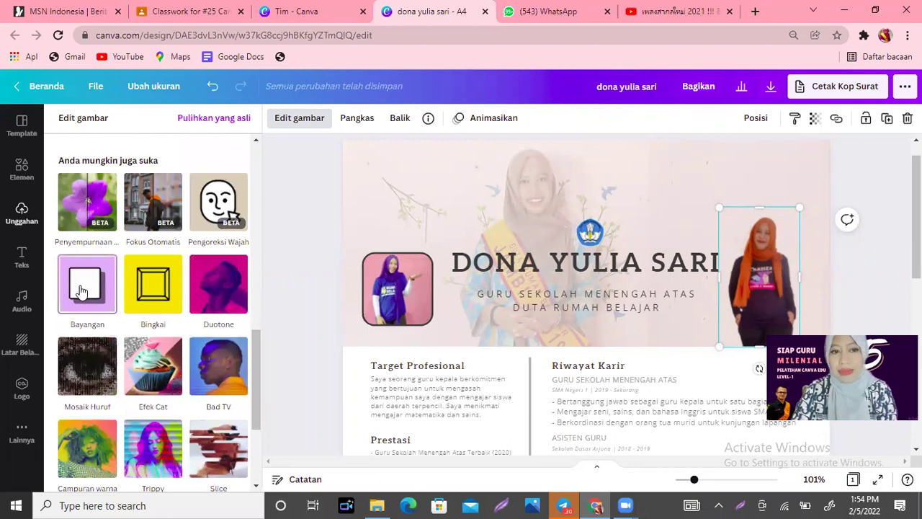
{"action": "left_click", "coordinate": [82, 291]}
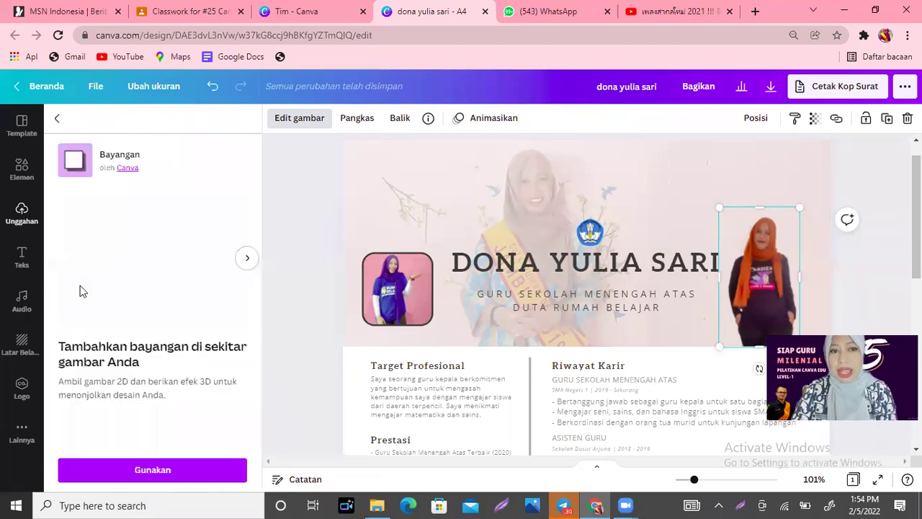
{"action": "left_click", "coordinate": [151, 472]}
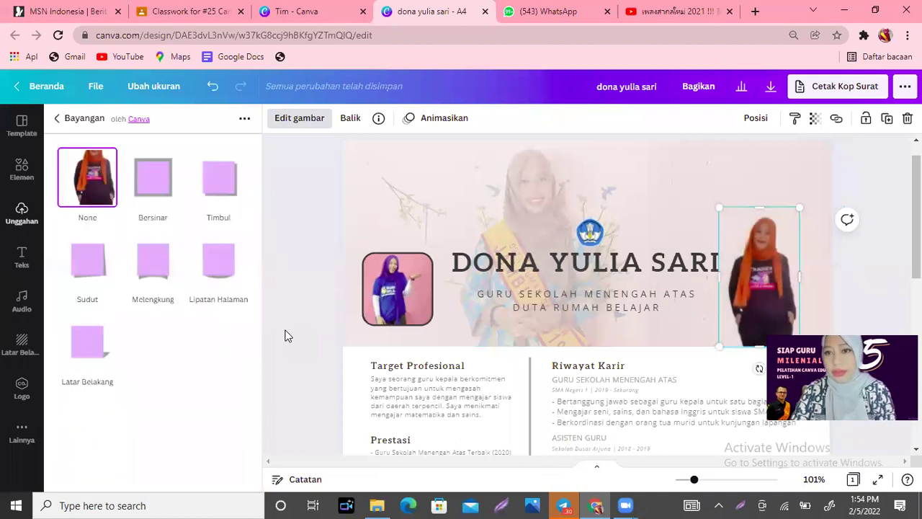
{"action": "left_click", "coordinate": [232, 175]}
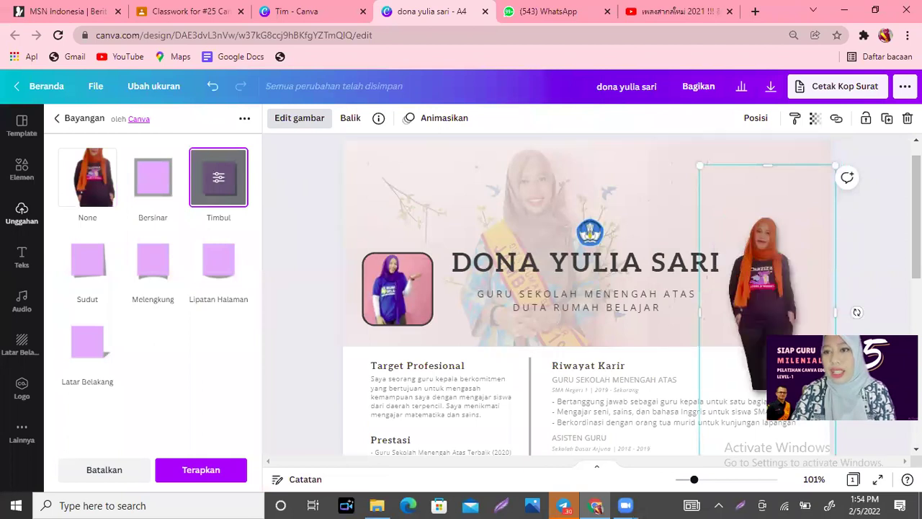
{"action": "scroll", "coordinate": [597, 302], "scroll_direction": "down", "scroll_amount": 1}
Close the shadow options, trim the portrait's bottom and shift it right toward the page edge.
{"action": "left_click", "coordinate": [739, 296]}
{"action": "scroll", "coordinate": [740, 296], "scroll_direction": "down", "scroll_amount": 3}
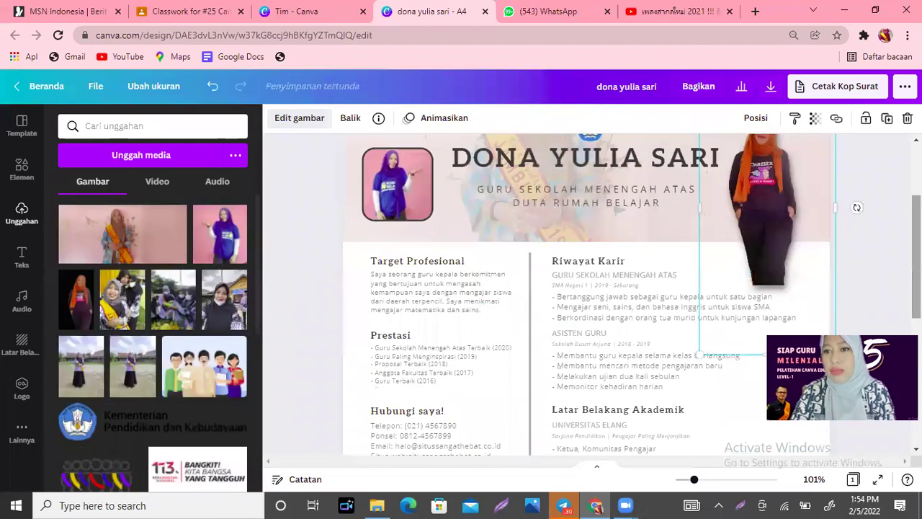
{"action": "left_click_drag", "start_coordinate": [772, 268], "coordinate": [770, 242]}
{"action": "scroll", "coordinate": [591, 300], "scroll_direction": "up", "scroll_amount": 2}
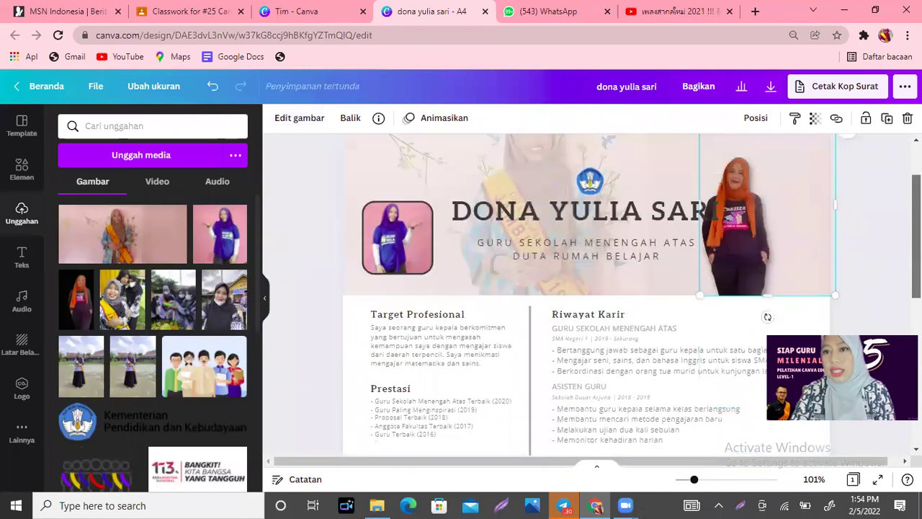
{"action": "left_click_drag", "start_coordinate": [746, 172], "coordinate": [775, 170]}
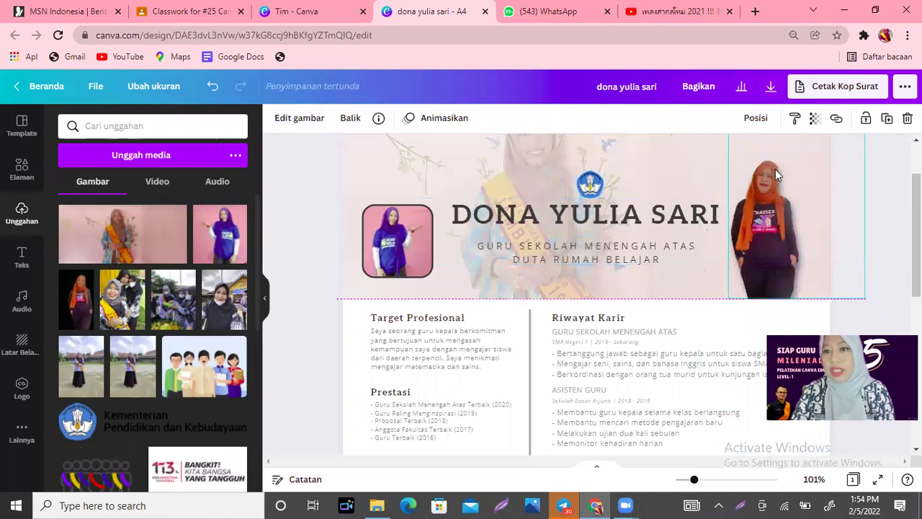
{"action": "left_click", "coordinate": [890, 163]}
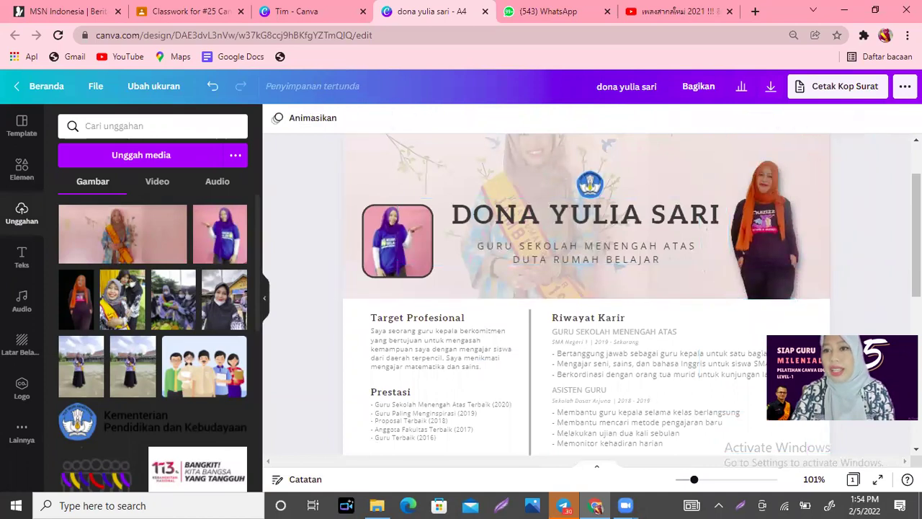
Crop the standing portrait so it ends exactly at the header's bottom edge.
{"action": "scroll", "coordinate": [587, 288], "scroll_direction": "up", "scroll_amount": 1}
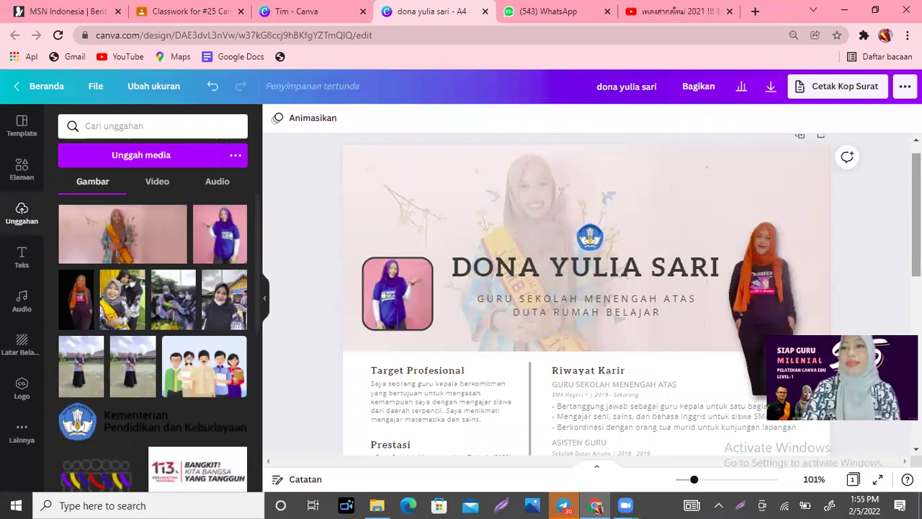
{"action": "left_click", "coordinate": [773, 332]}
{"action": "left_click_drag", "start_coordinate": [765, 383], "coordinate": [765, 350]}
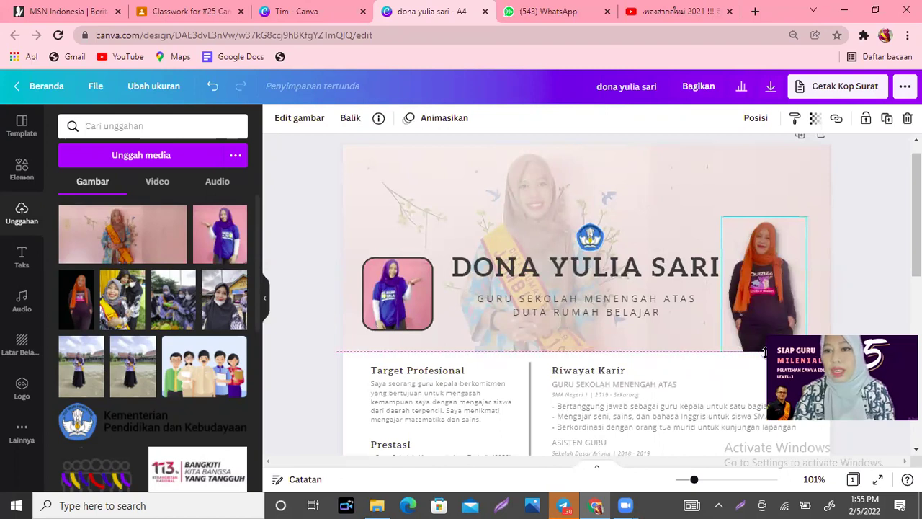
{"action": "left_click", "coordinate": [882, 221]}
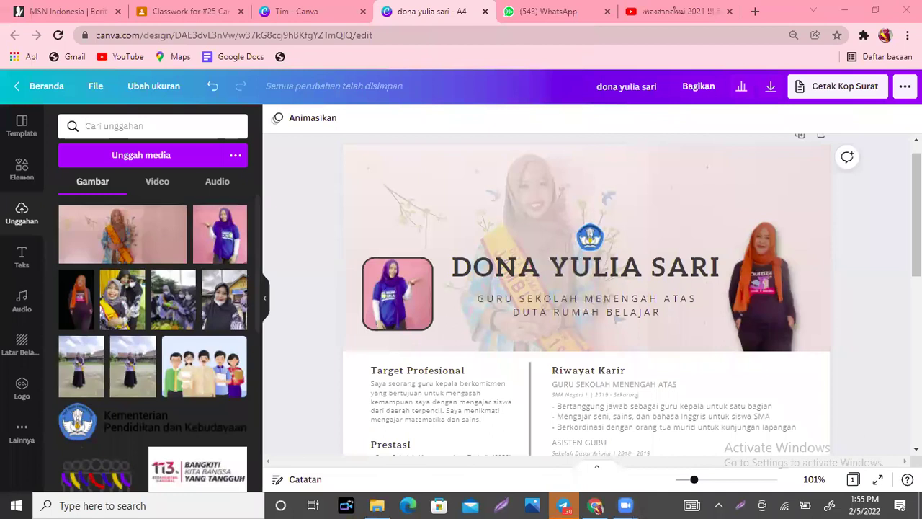
{"action": "scroll", "coordinate": [587, 295], "scroll_direction": "down", "scroll_amount": 1}
{"action": "scroll", "coordinate": [525, 305], "scroll_direction": "up", "scroll_amount": 1}
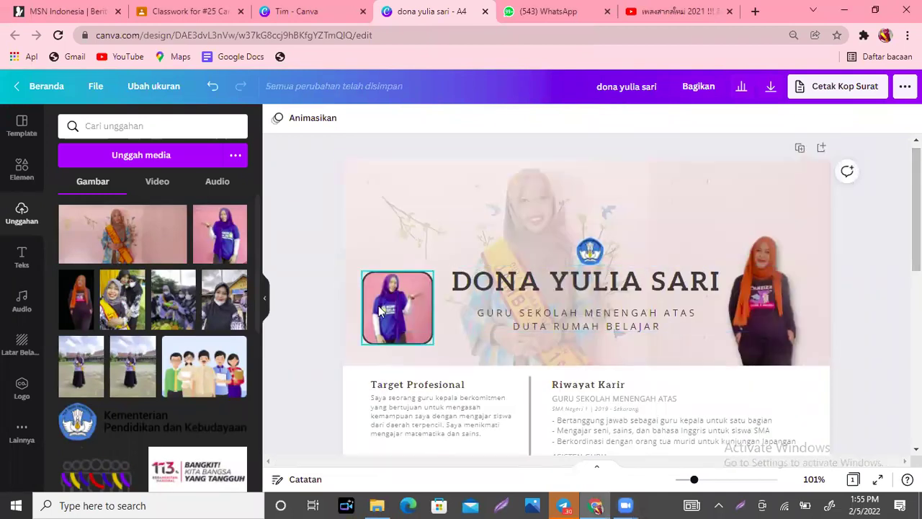
{"action": "left_click", "coordinate": [794, 284]}
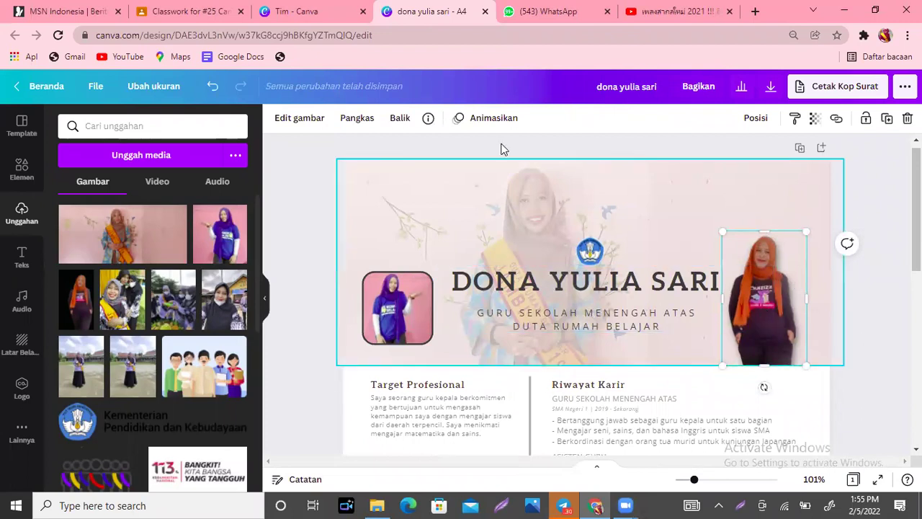
Switch the portrait's Bayangan shadow from Timbul to the Bersinar glow.
{"action": "left_click", "coordinate": [301, 124]}
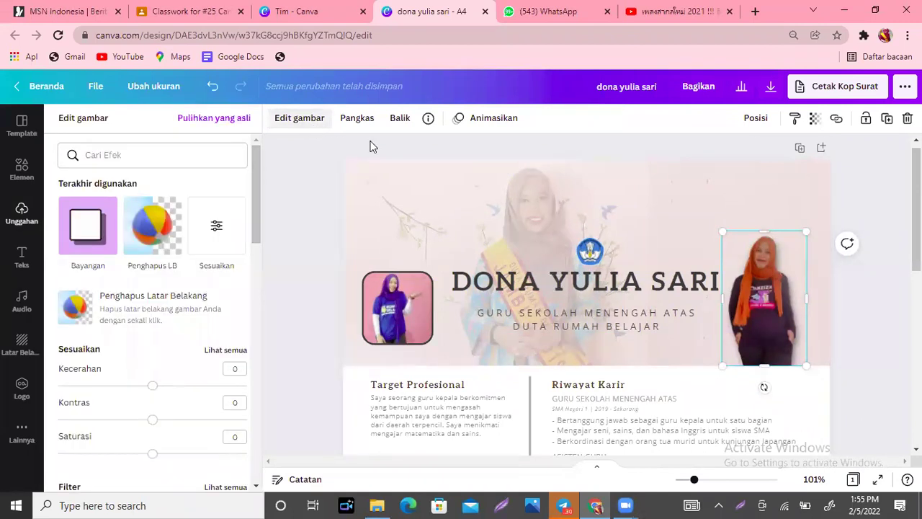
{"action": "left_click_drag", "start_coordinate": [258, 188], "coordinate": [253, 449]}
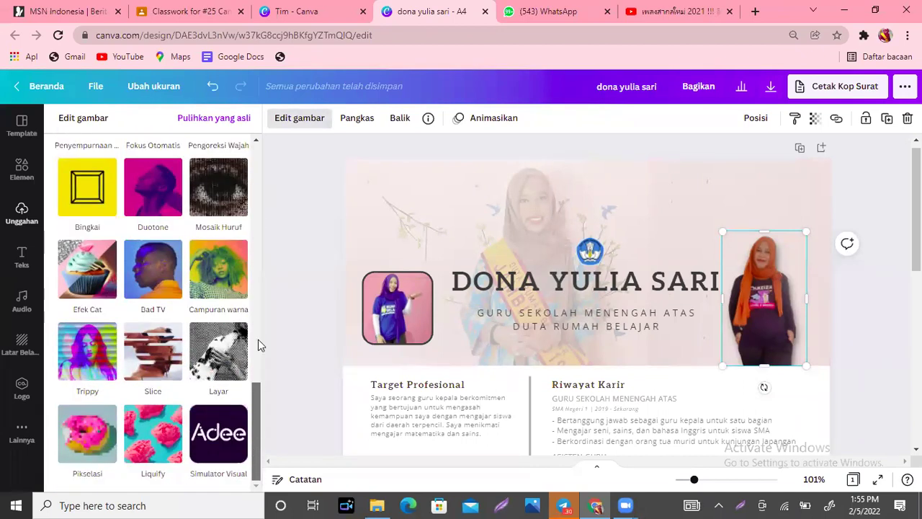
{"action": "scroll", "coordinate": [258, 344], "scroll_direction": "up", "scroll_amount": 15}
{"action": "left_click", "coordinate": [85, 240]}
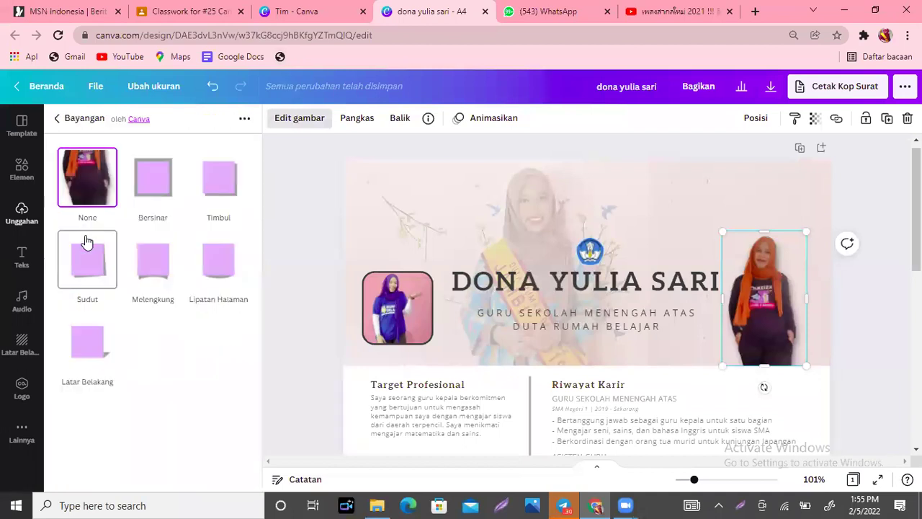
{"action": "left_click", "coordinate": [151, 190]}
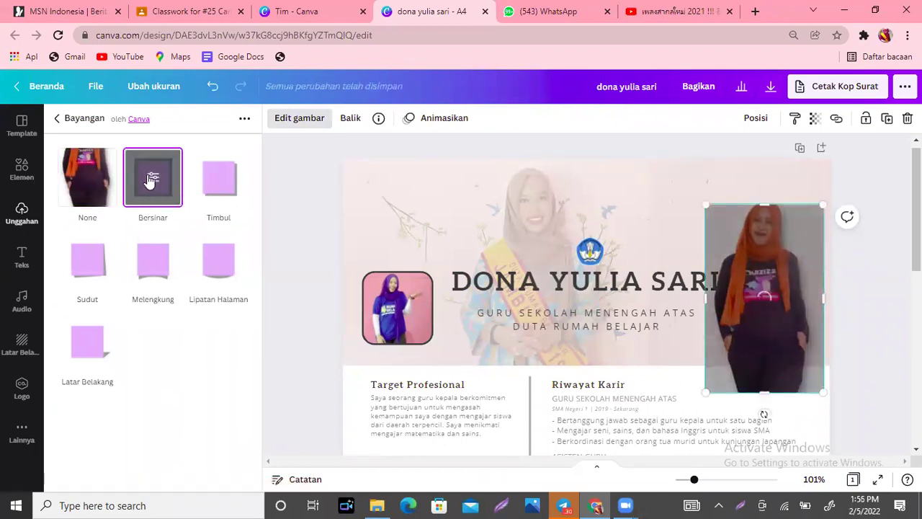
Try red, white and magenta glow colours while adjusting the shadow's transparency and blur.
{"action": "left_click", "coordinate": [151, 179]}
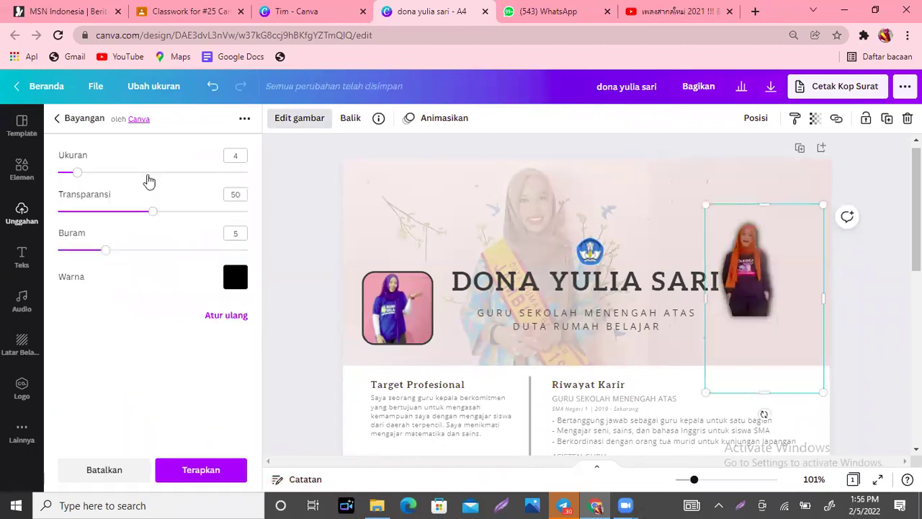
{"action": "left_click", "coordinate": [236, 281]}
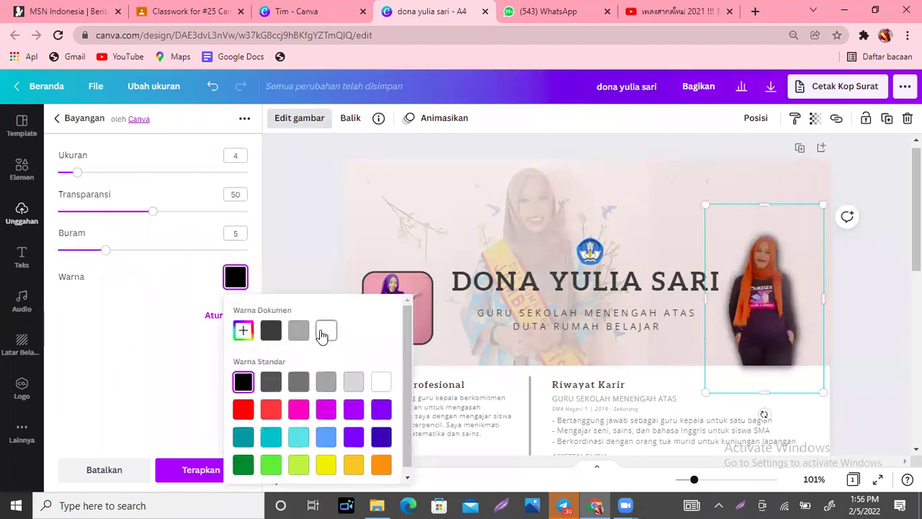
{"action": "left_click", "coordinate": [271, 410]}
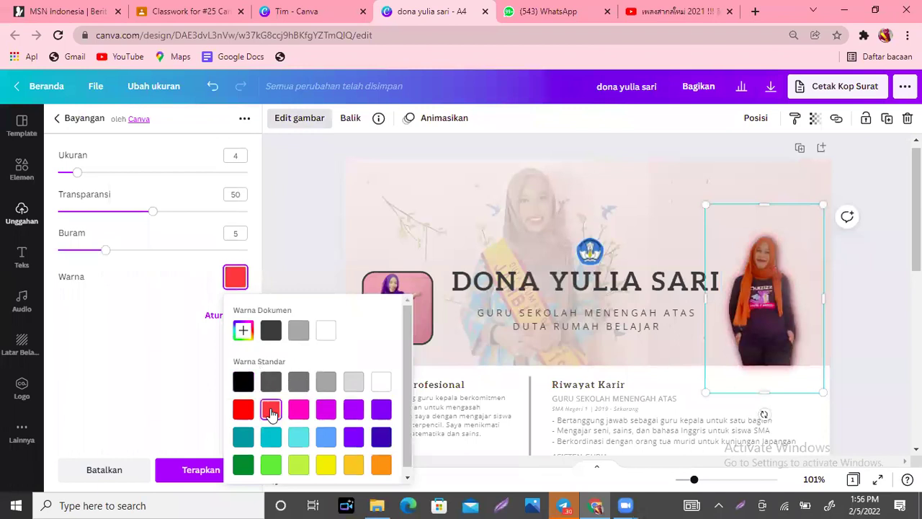
{"action": "left_click", "coordinate": [244, 411]}
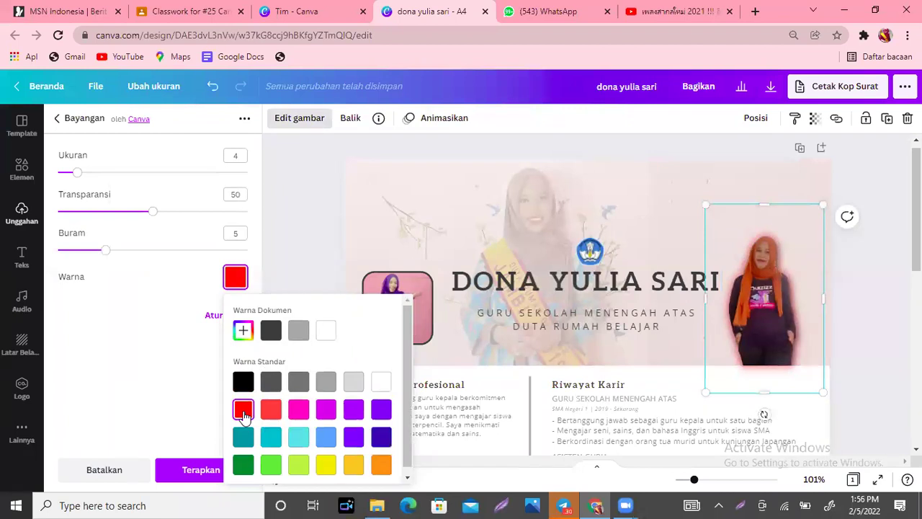
{"action": "left_click", "coordinate": [384, 383]}
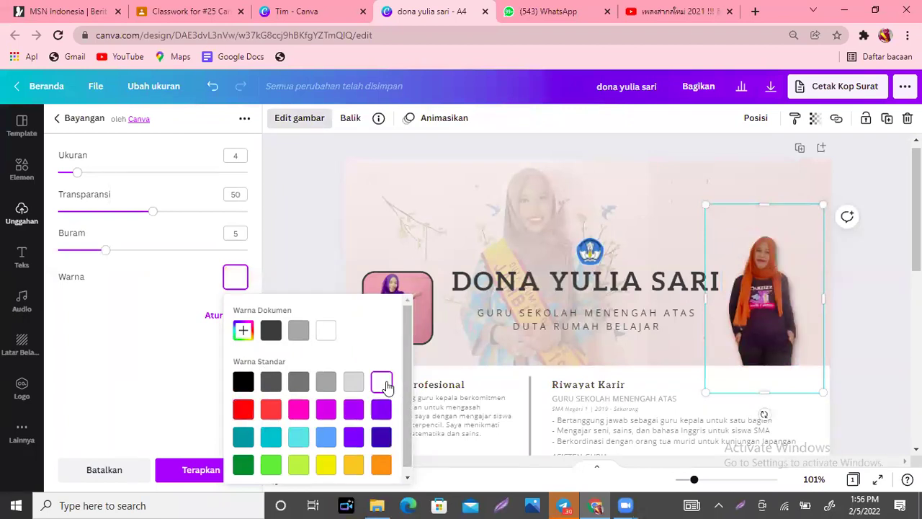
{"action": "left_click", "coordinate": [327, 412]}
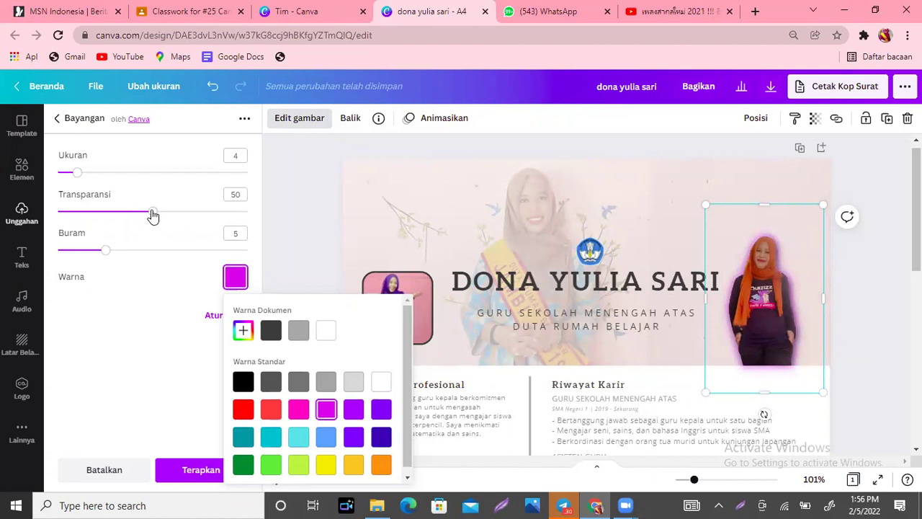
{"action": "left_click_drag", "start_coordinate": [153, 213], "coordinate": [180, 221]}
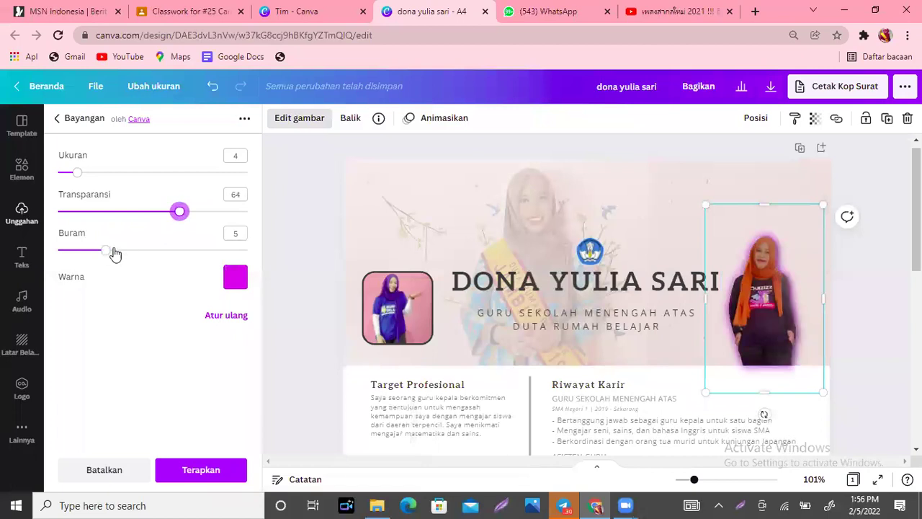
{"action": "left_click_drag", "start_coordinate": [109, 252], "coordinate": [87, 249]}
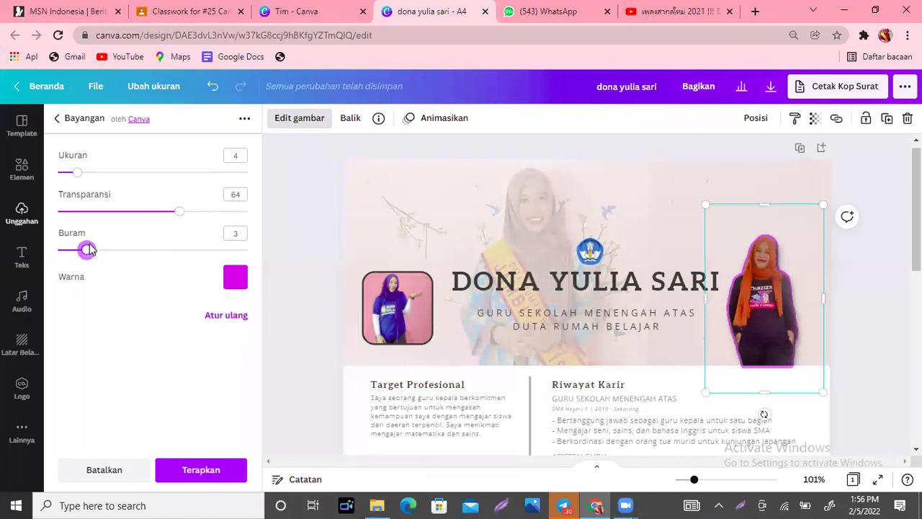
Test a white glow at several blur strengths, ending with the blur removed.
{"action": "left_click", "coordinate": [233, 284]}
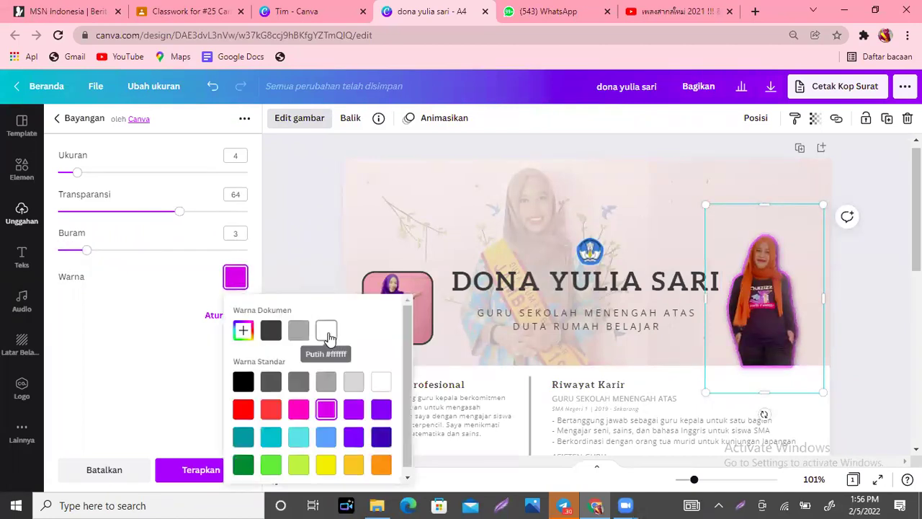
{"action": "left_click", "coordinate": [326, 331]}
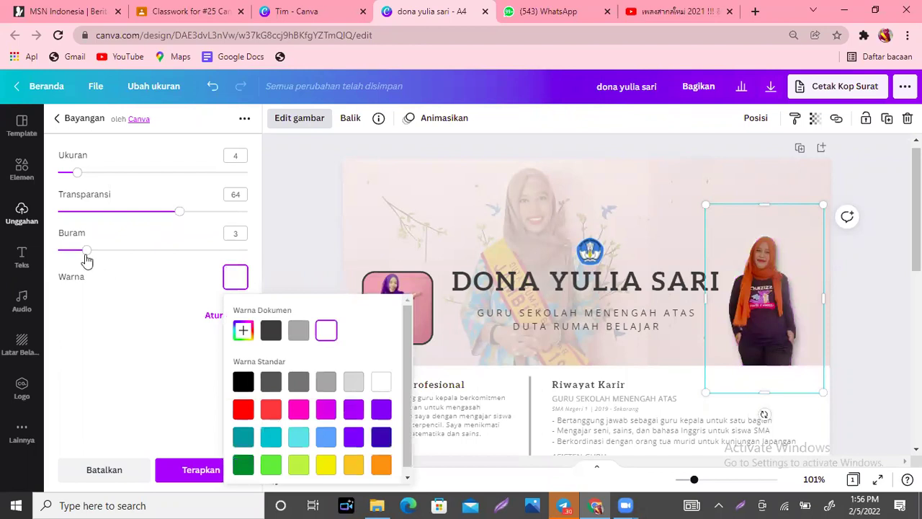
{"action": "left_click_drag", "start_coordinate": [86, 258], "coordinate": [154, 263]}
{"action": "left_click", "coordinate": [238, 250]}
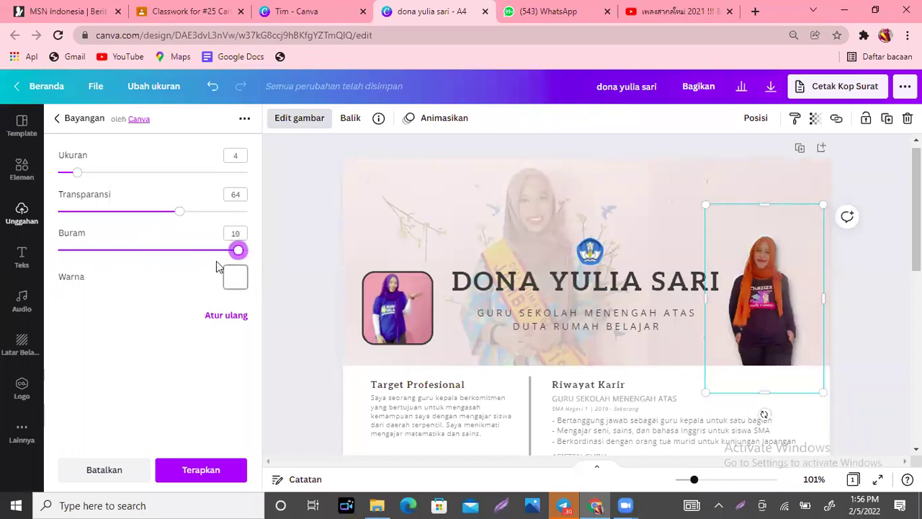
{"action": "left_click_drag", "start_coordinate": [239, 254], "coordinate": [105, 250]}
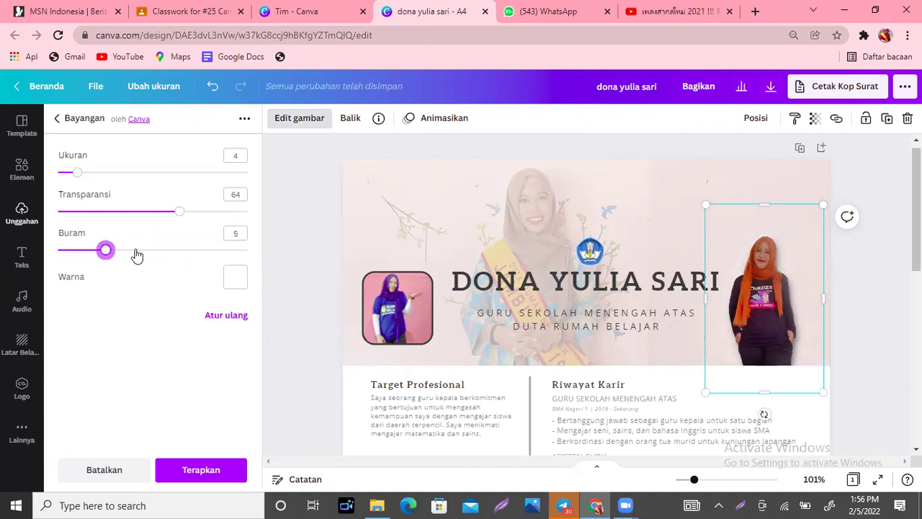
{"action": "left_click", "coordinate": [135, 251]}
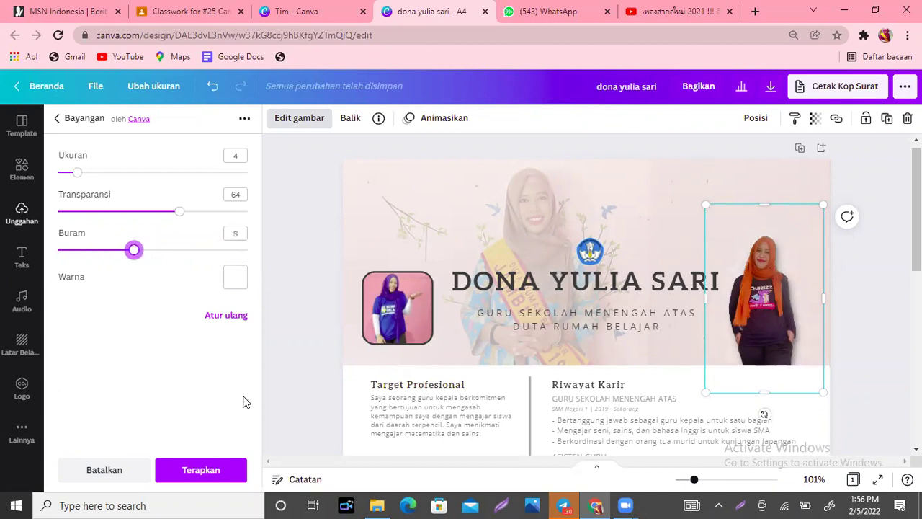
{"action": "left_click", "coordinate": [235, 277]}
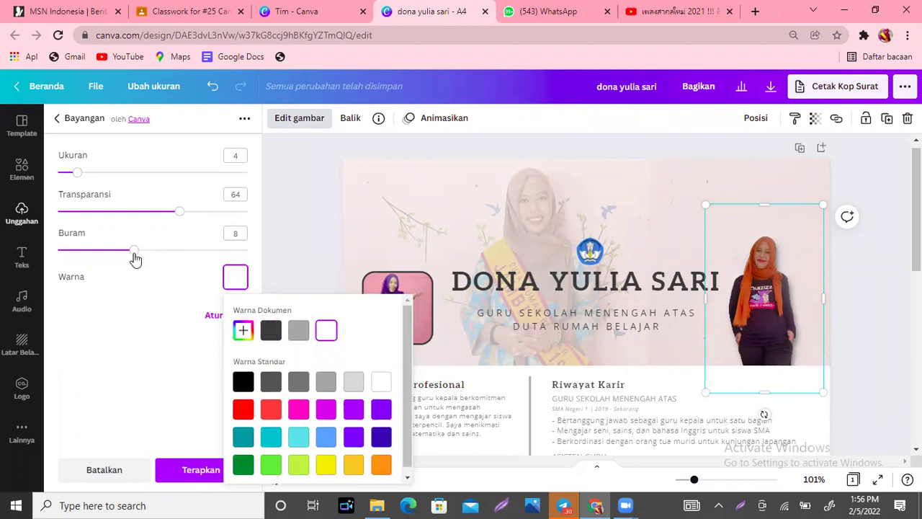
{"action": "left_click", "coordinate": [85, 256]}
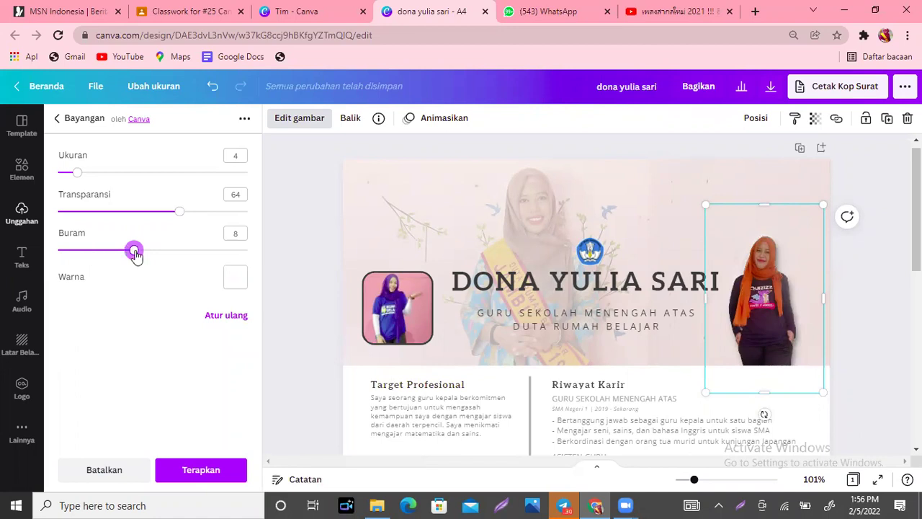
{"action": "left_click_drag", "start_coordinate": [63, 256], "coordinate": [59, 254]}
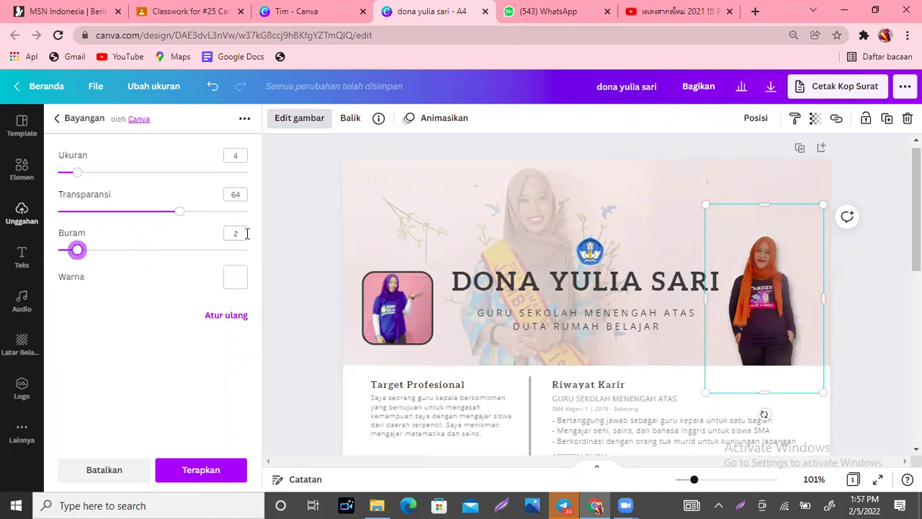
Try dark grey, red, teal and cyan shadows with different transparency and size.
{"action": "left_click", "coordinate": [235, 276]}
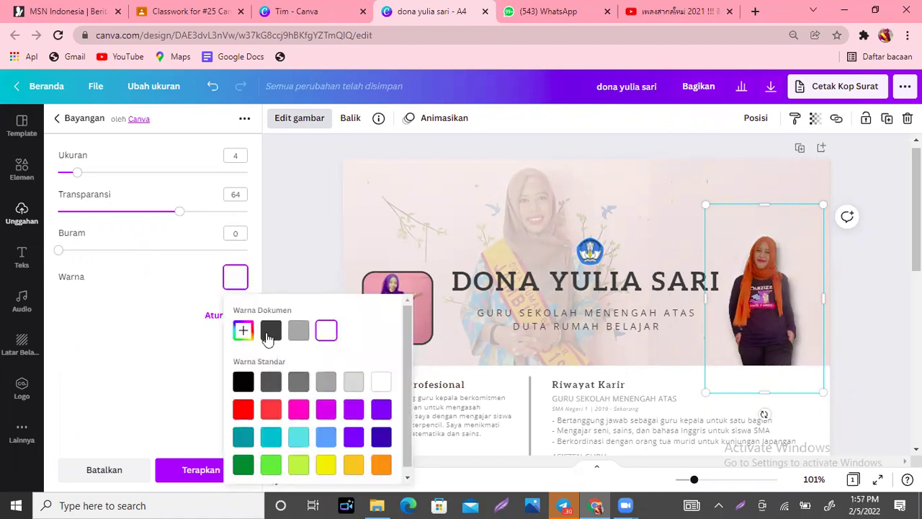
{"action": "left_click", "coordinate": [270, 333]}
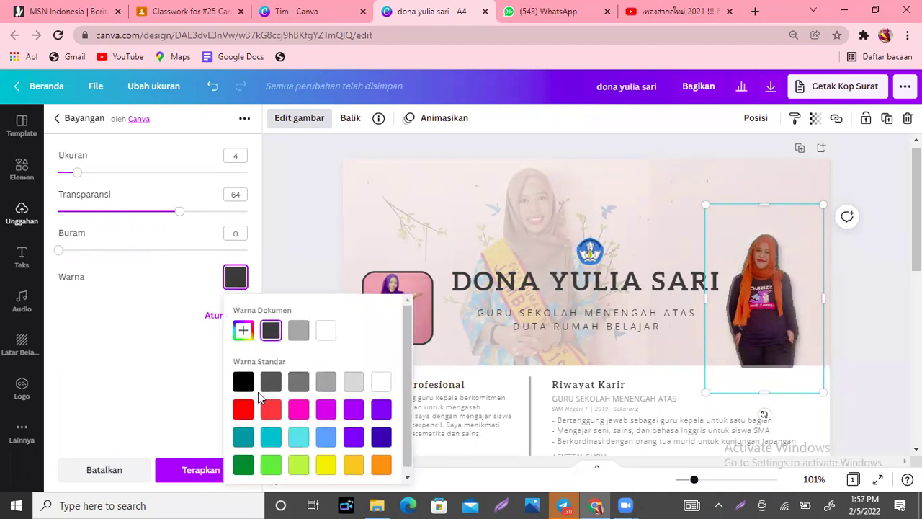
{"action": "left_click", "coordinate": [242, 412]}
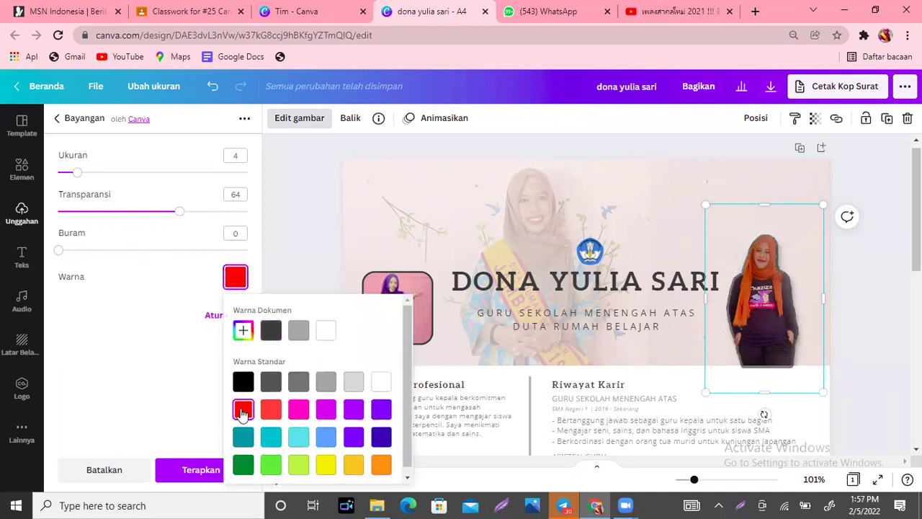
{"action": "left_click", "coordinate": [244, 438]}
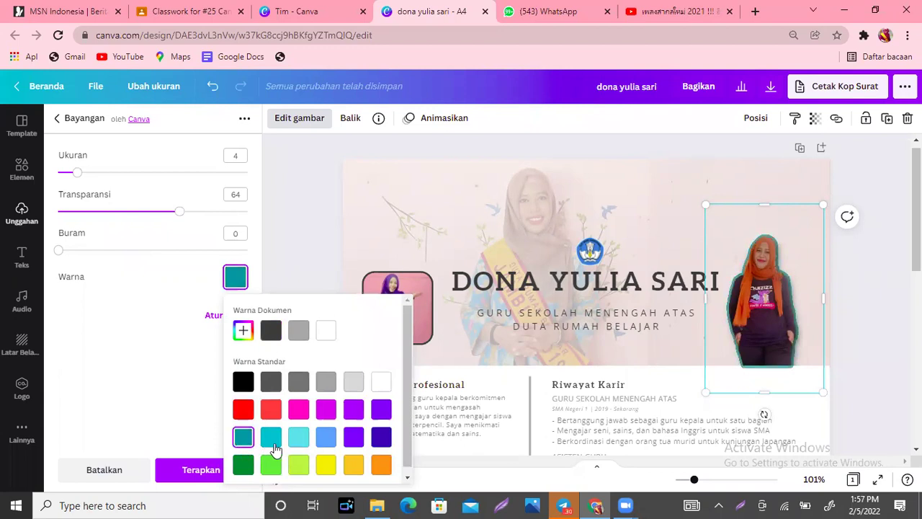
{"action": "left_click", "coordinate": [273, 444]}
{"action": "left_click", "coordinate": [298, 444]}
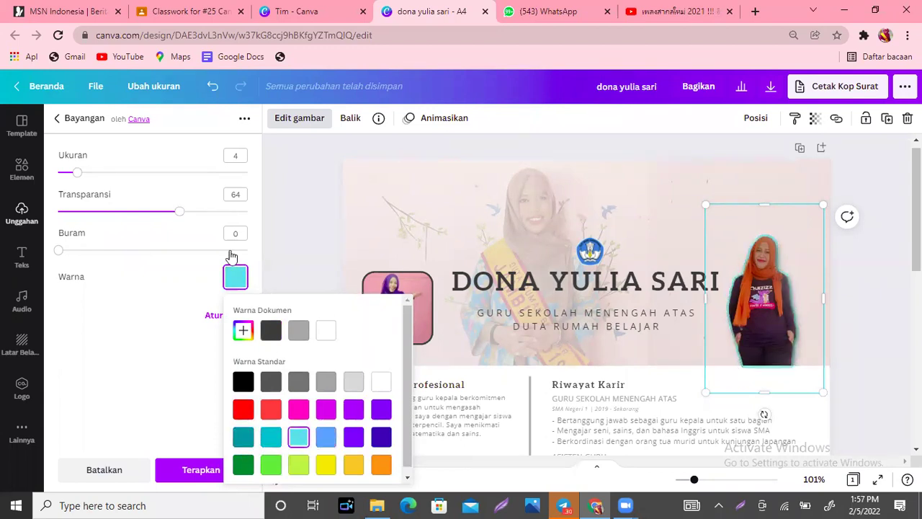
{"action": "left_click_drag", "start_coordinate": [178, 213], "coordinate": [146, 211]}
{"action": "left_click_drag", "start_coordinate": [229, 229], "coordinate": [277, 225]}
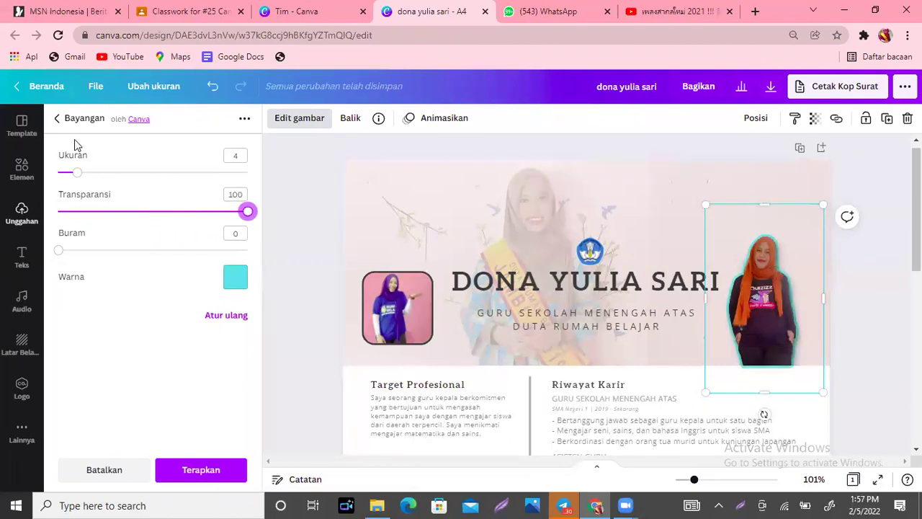
{"action": "mouse_move", "coordinate": [77, 172]}
{"action": "left_mouse_down"}
{"action": "mouse_move", "coordinate": [273, 185]}
{"action": "mouse_move", "coordinate": [79, 177]}
{"action": "left_mouse_up"}
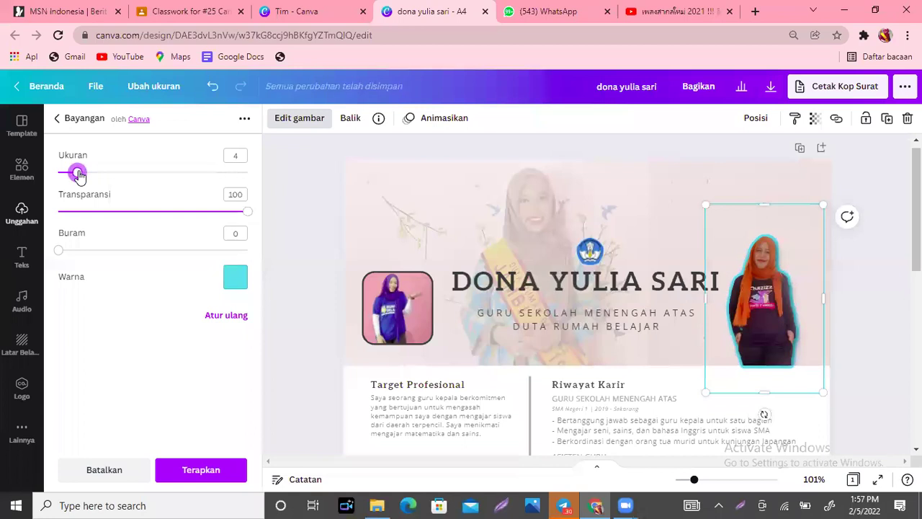
Set the shadow to coral red with transparency 46 and a slight blur.
{"action": "left_click", "coordinate": [236, 277]}
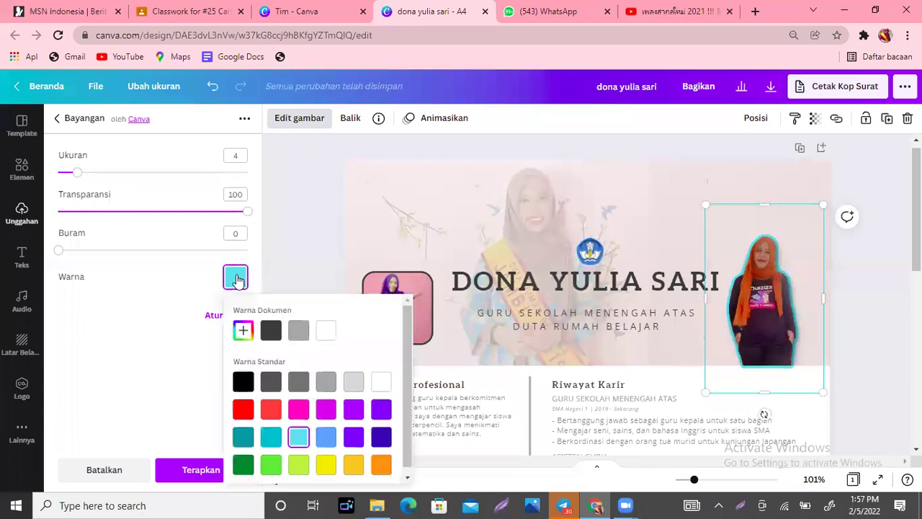
{"action": "left_click", "coordinate": [243, 410]}
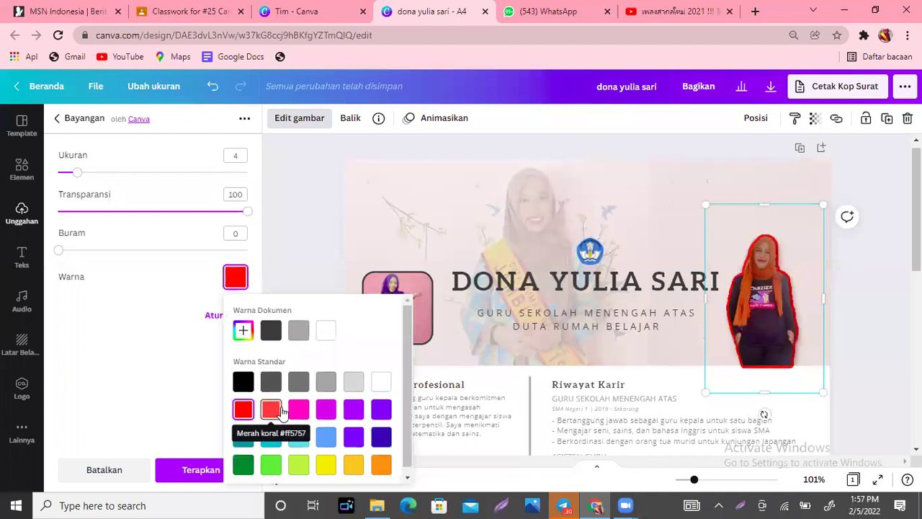
{"action": "left_click", "coordinate": [271, 409]}
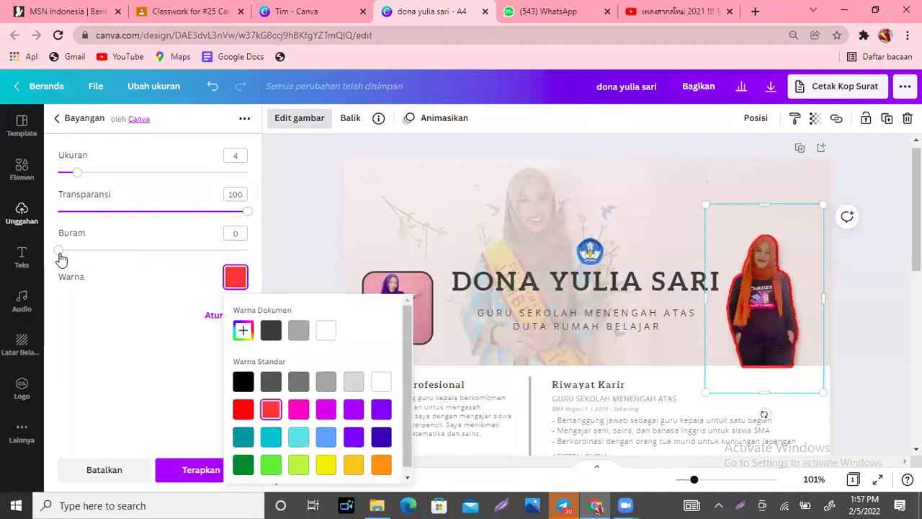
{"action": "left_click_drag", "start_coordinate": [249, 215], "coordinate": [146, 212]}
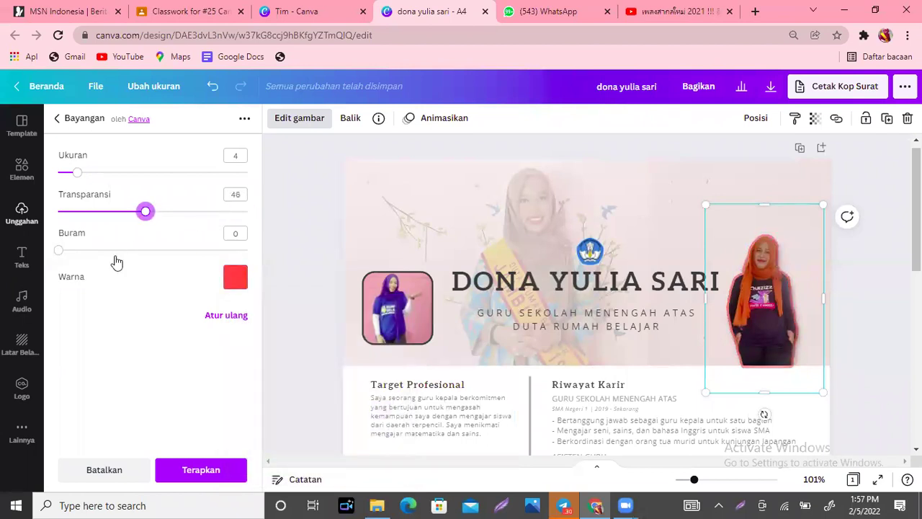
{"action": "left_click_drag", "start_coordinate": [59, 250], "coordinate": [247, 250]}
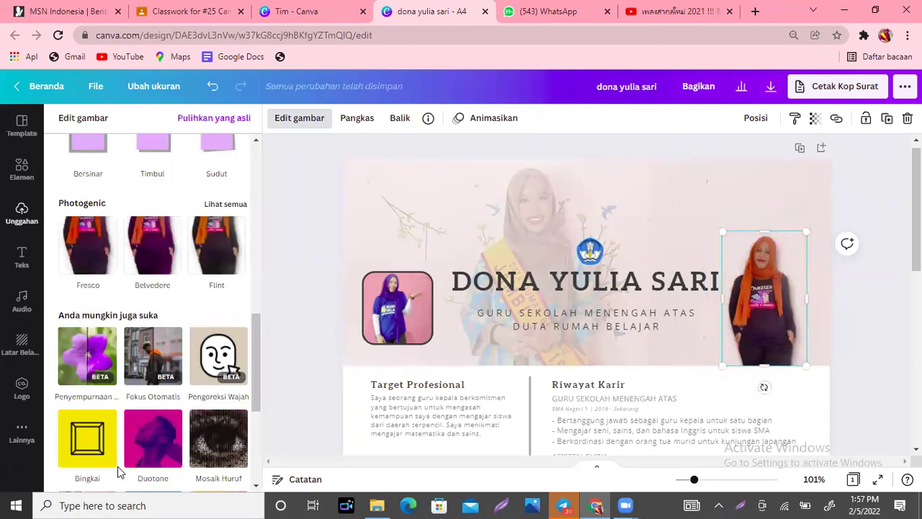
Duplicate the framed purple-outfit photo above the original, then empty the lower frame.
{"action": "key", "text": "Escape"}
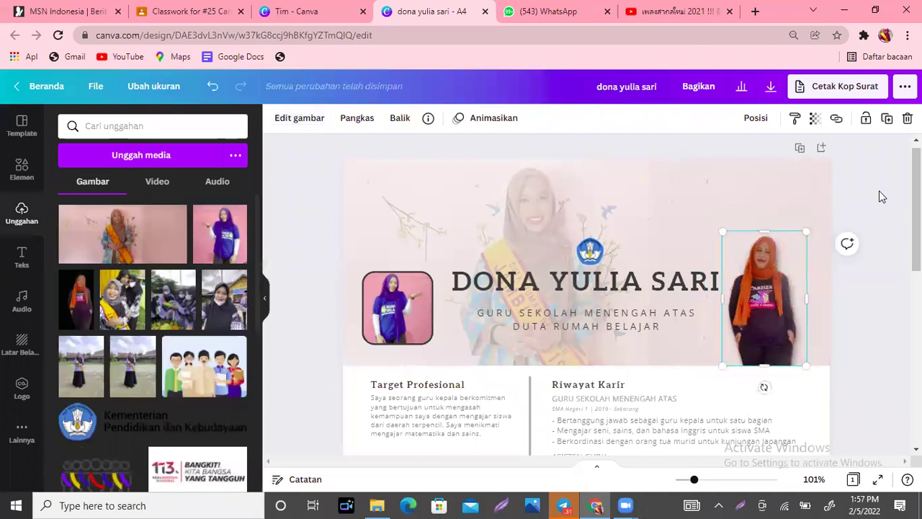
{"action": "scroll", "coordinate": [879, 190], "scroll_direction": "down", "scroll_amount": 1}
{"action": "scroll", "coordinate": [432, 288], "scroll_direction": "up", "scroll_amount": 1}
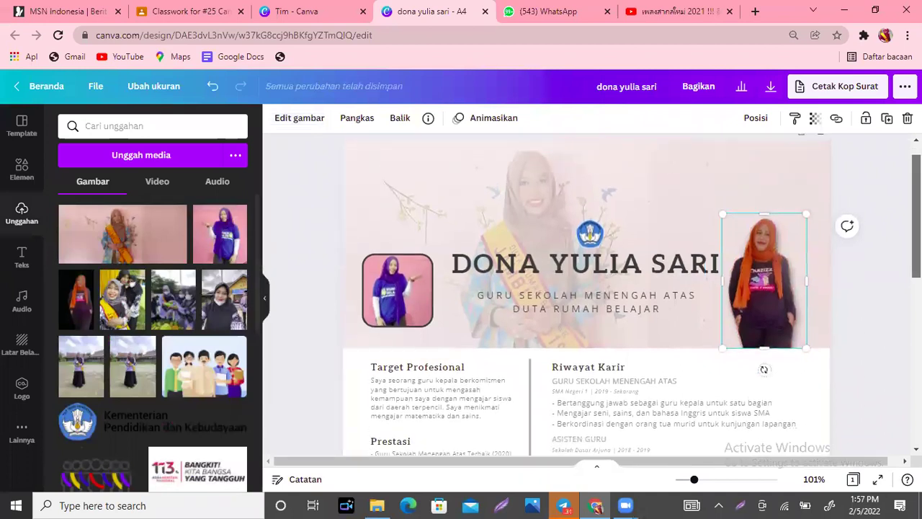
{"action": "key", "text": "Escape"}
{"action": "left_click", "coordinate": [389, 295]}
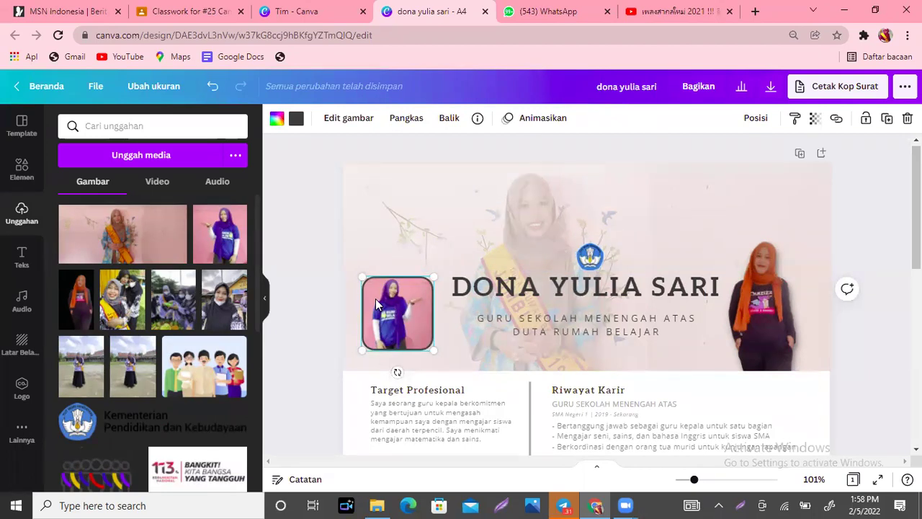
{"action": "key", "text": "ctrl+d"}
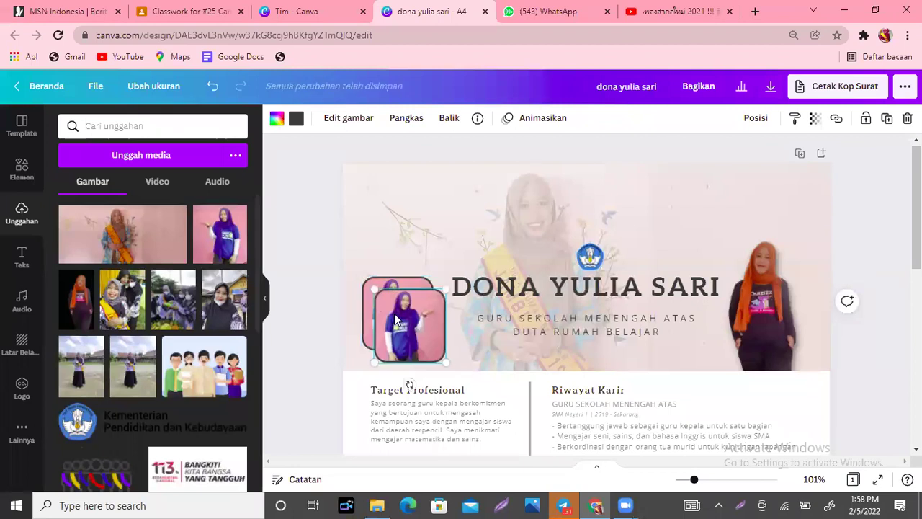
{"action": "left_click_drag", "start_coordinate": [401, 327], "coordinate": [427, 214]}
{"action": "left_click", "coordinate": [389, 308]}
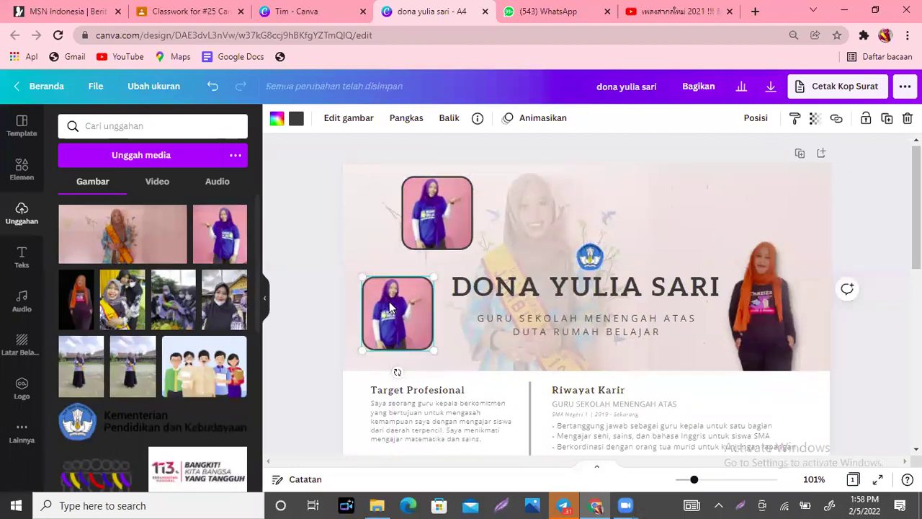
{"action": "key", "text": "Delete"}
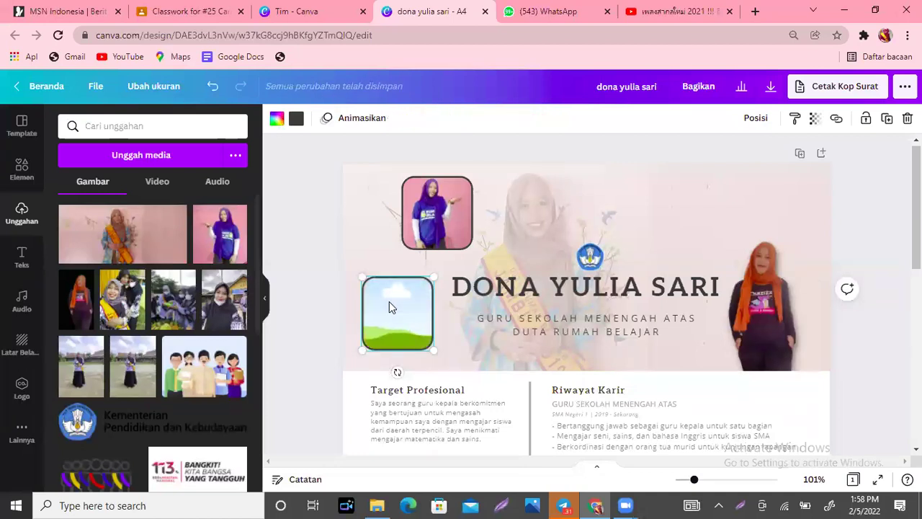
Fill the empty frame with pink and delete the upper photo copy along with its frame.
{"action": "left_click", "coordinate": [276, 118]}
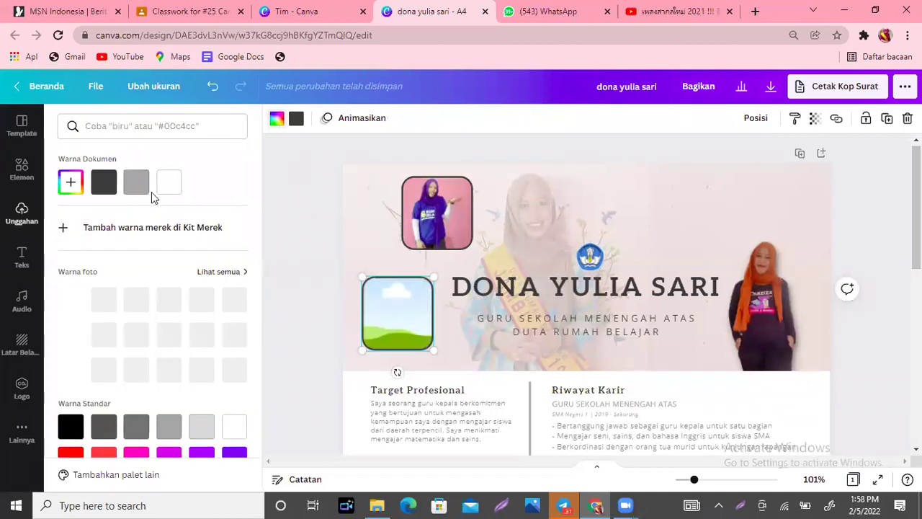
{"action": "left_click", "coordinate": [103, 299]}
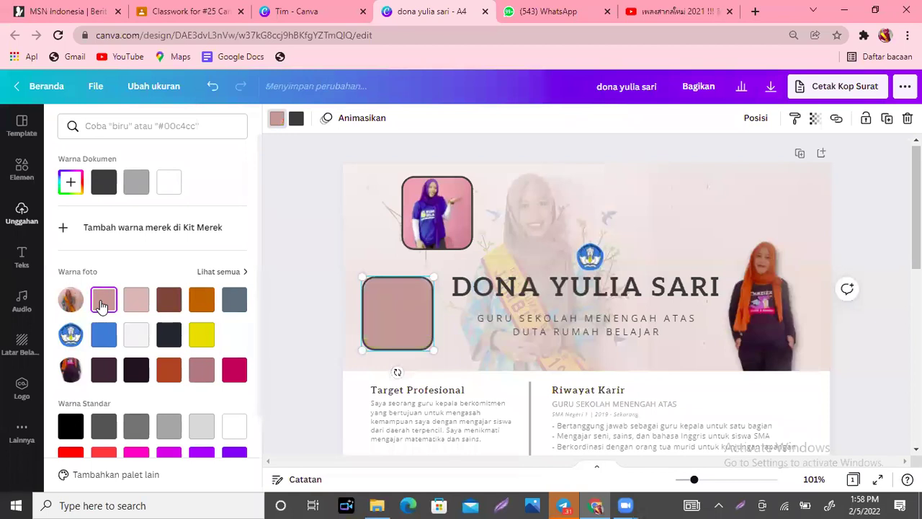
{"action": "left_click", "coordinate": [451, 216]}
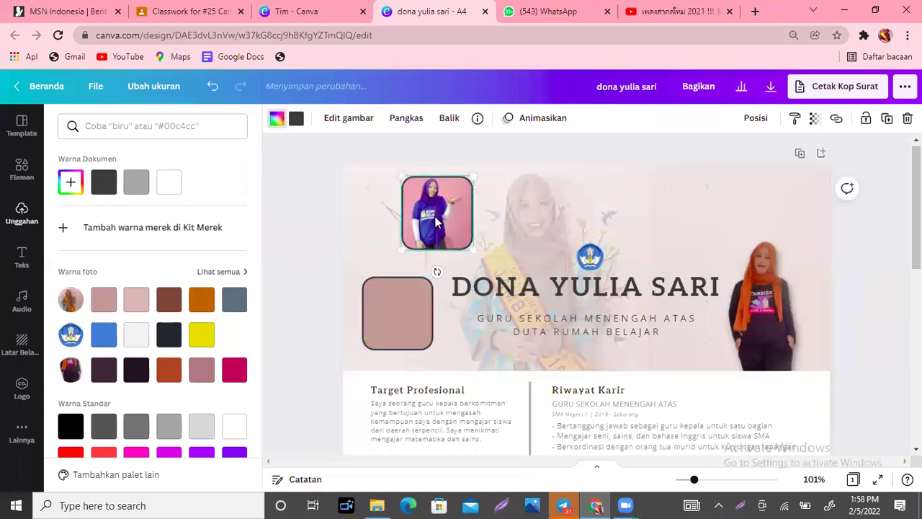
{"action": "left_click", "coordinate": [353, 120]}
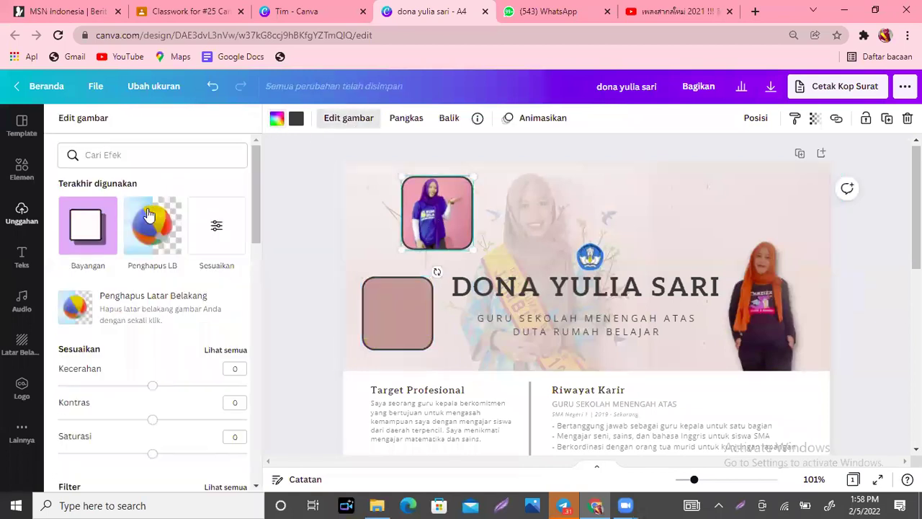
{"action": "left_click", "coordinate": [160, 237]}
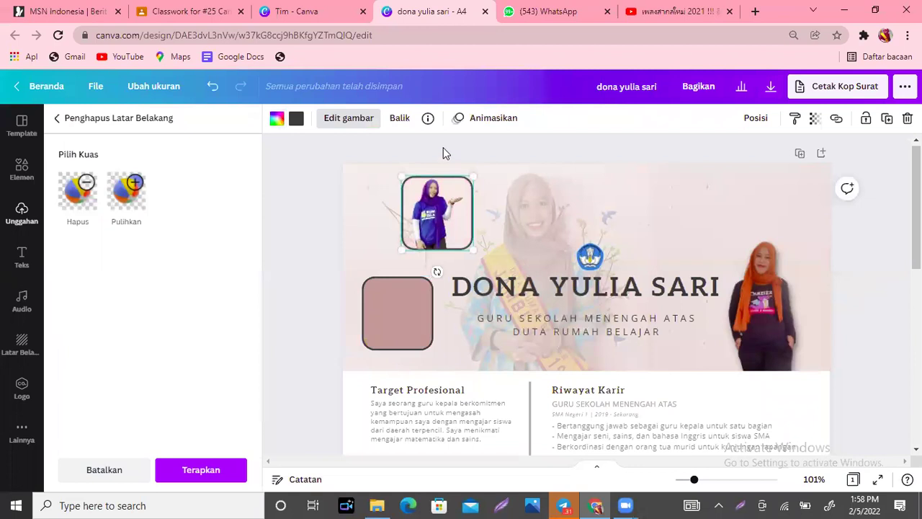
{"action": "key", "text": "Delete"}
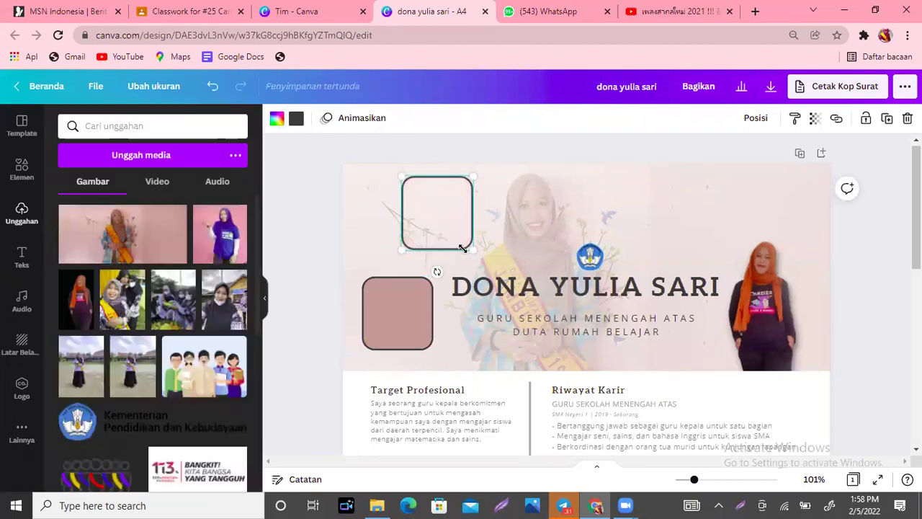
{"action": "key", "text": "Delete"}
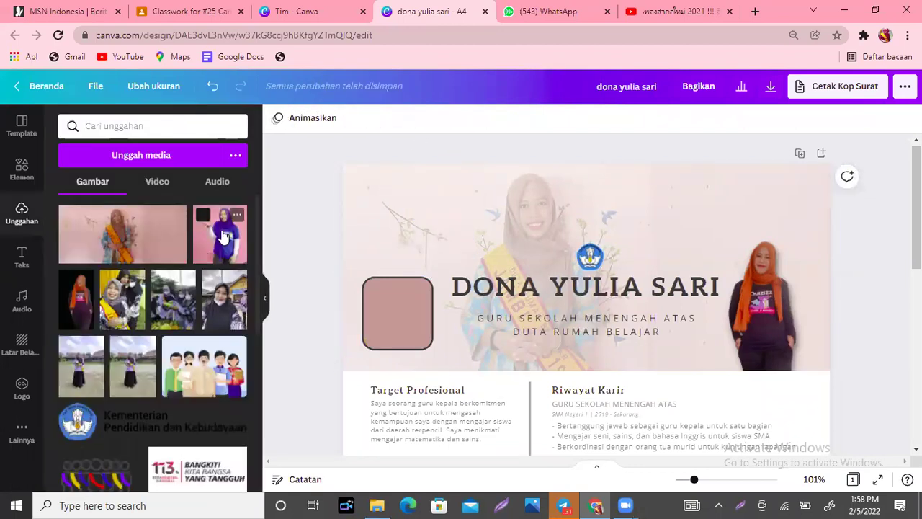
Add the purple-outfit photo over the header, shrink it and remove its background.
{"action": "left_click", "coordinate": [206, 254]}
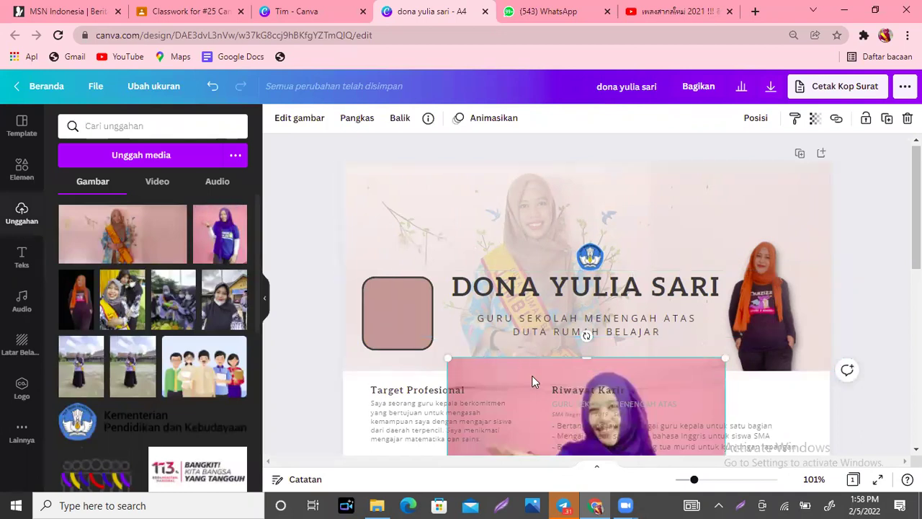
{"action": "left_click_drag", "start_coordinate": [532, 375], "coordinate": [522, 201]}
{"action": "left_click_drag", "start_coordinate": [567, 286], "coordinate": [490, 262]}
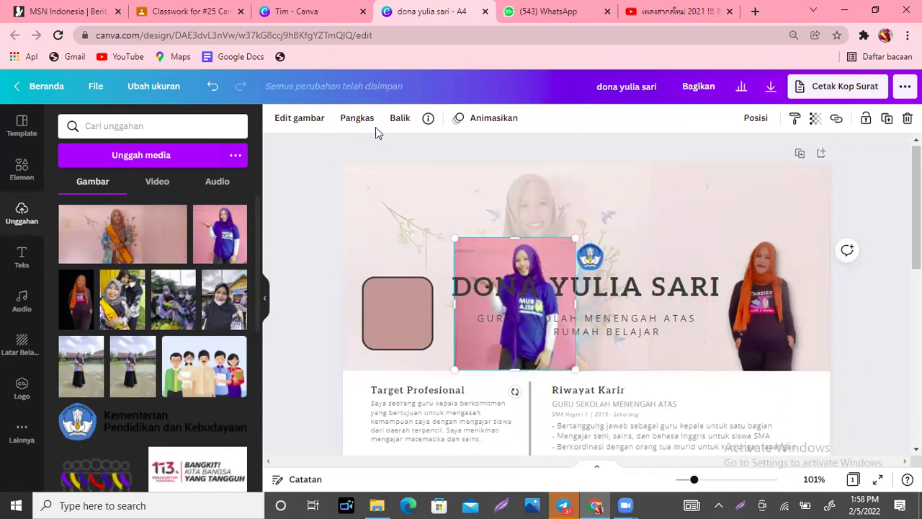
{"action": "left_click", "coordinate": [287, 121]}
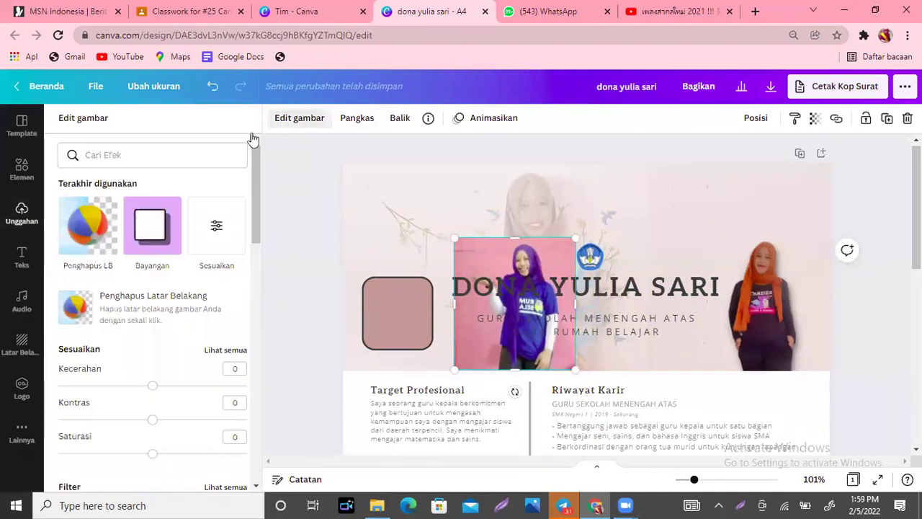
{"action": "left_click", "coordinate": [88, 244]}
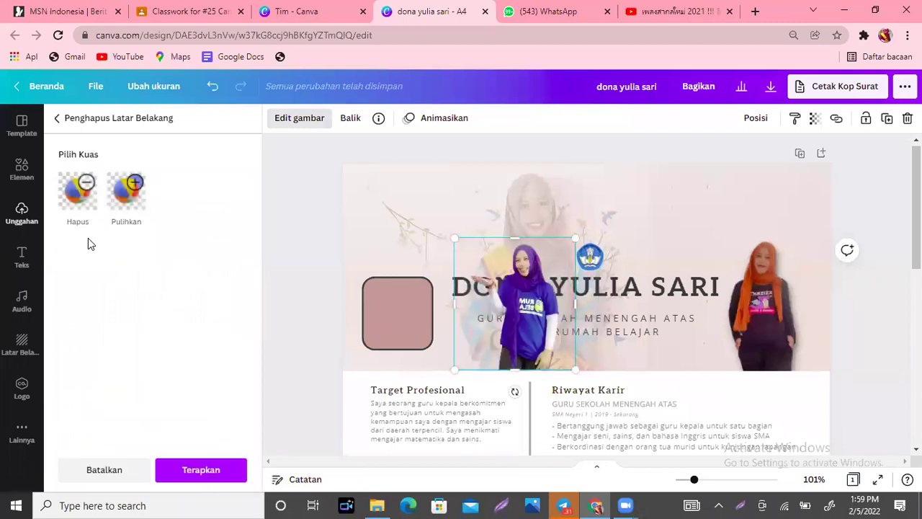
Flip the photo horizontally and drop it into the pink rounded frame.
{"action": "left_click", "coordinate": [348, 120]}
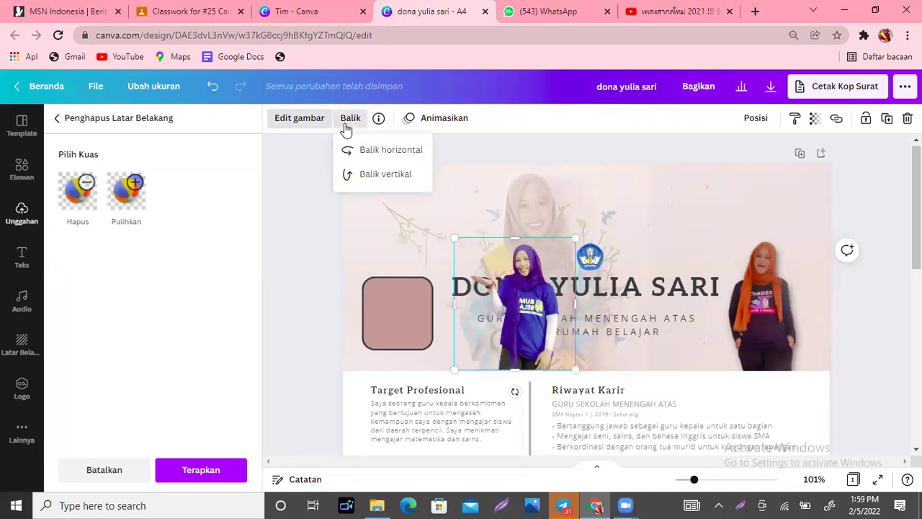
{"action": "left_click", "coordinate": [387, 150]}
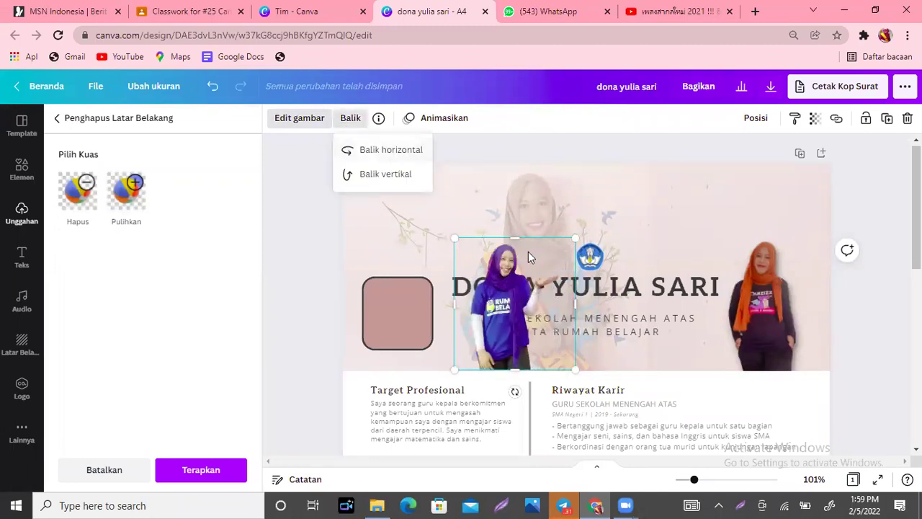
{"action": "left_click_drag", "start_coordinate": [504, 263], "coordinate": [392, 235]}
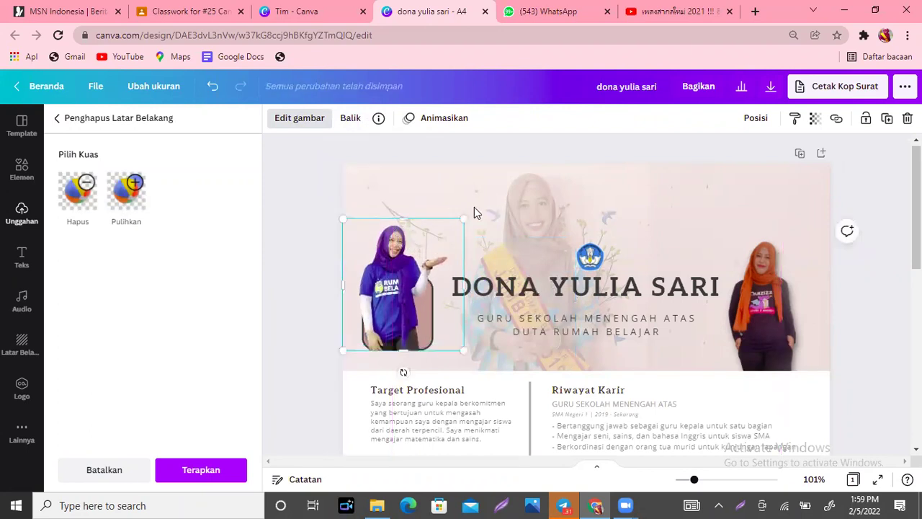
{"action": "left_click_drag", "start_coordinate": [464, 217], "coordinate": [433, 252]}
{"action": "left_click_drag", "start_coordinate": [379, 315], "coordinate": [395, 315]}
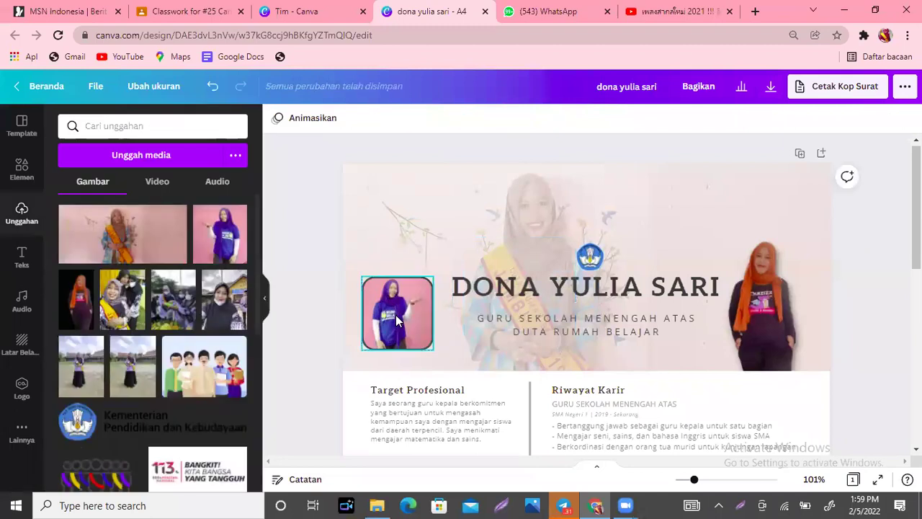
Undo the last three changes to take the photo back out of the frame.
{"action": "key", "text": "ctrl+z"}
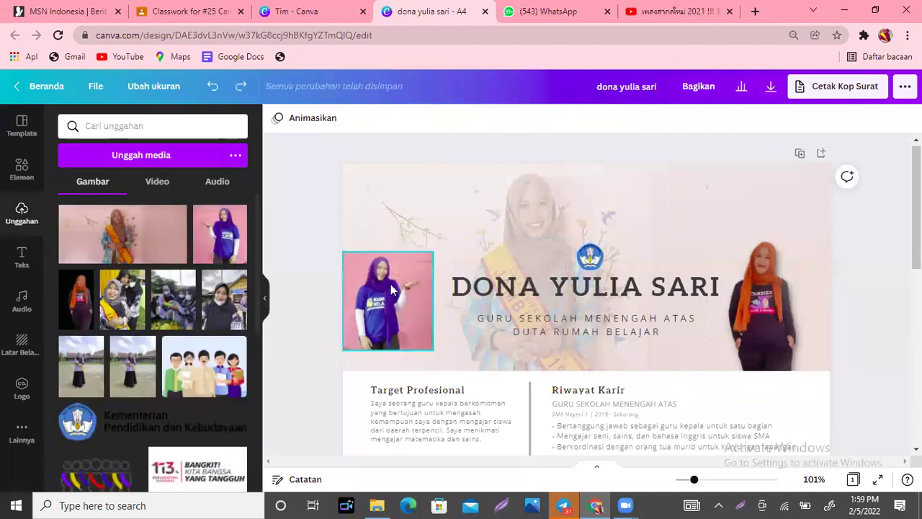
{"action": "key", "text": "ctrl+z"}
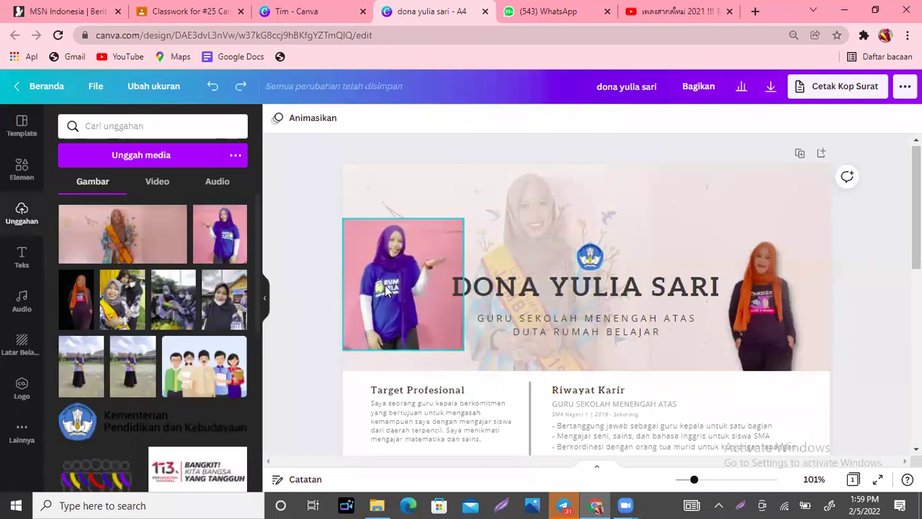
{"action": "key", "text": "ctrl+z"}
Remove the photo's background, shrink it and stand the figure on the pink square.
{"action": "left_click_drag", "start_coordinate": [501, 253], "coordinate": [438, 195]}
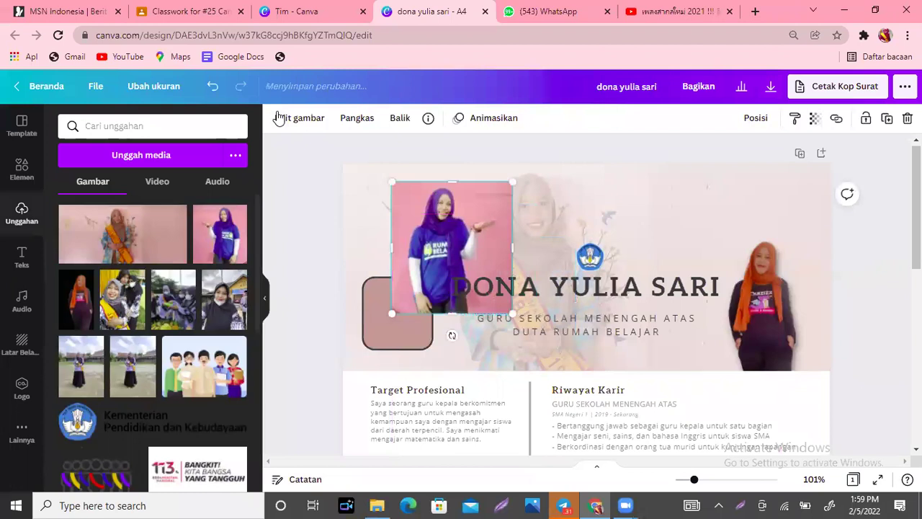
{"action": "left_click", "coordinate": [290, 117]}
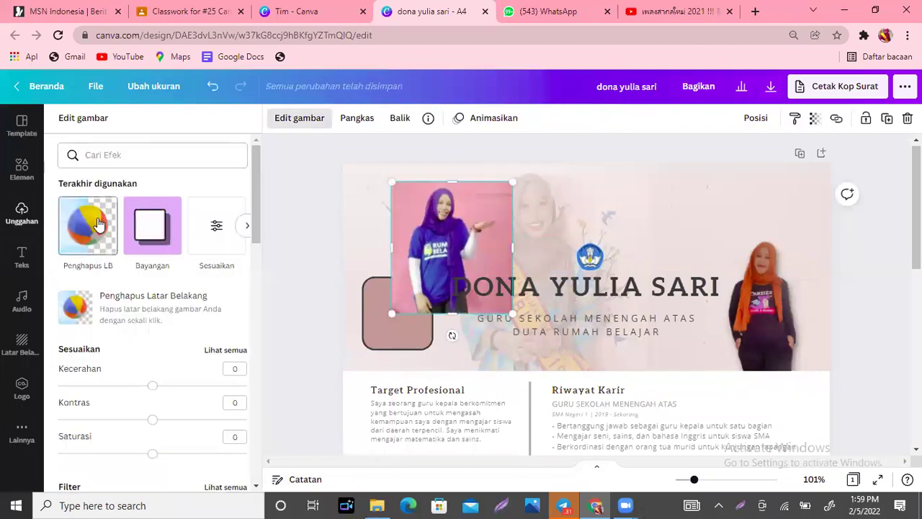
{"action": "left_click", "coordinate": [98, 224]}
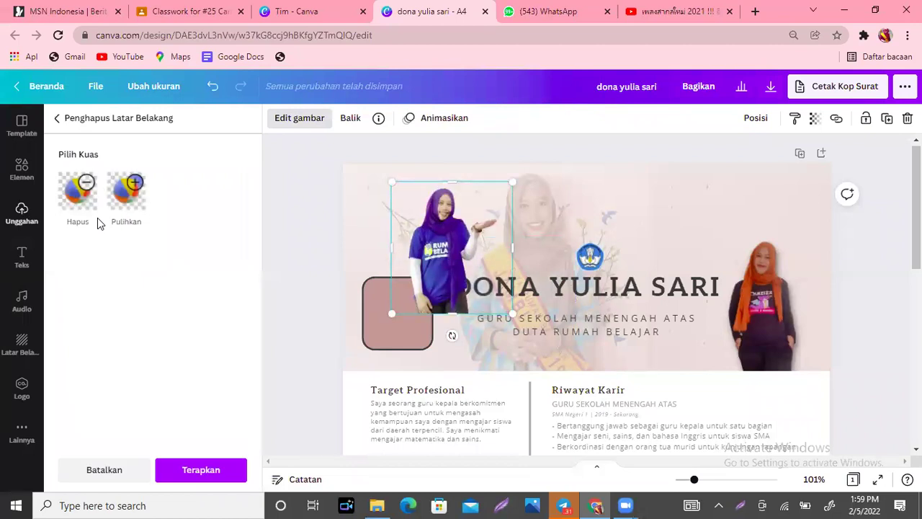
{"action": "mouse_move", "coordinate": [420, 199]}
{"action": "left_mouse_down"}
{"action": "mouse_move", "coordinate": [428, 206]}
{"action": "mouse_move", "coordinate": [415, 209]}
{"action": "left_mouse_up"}
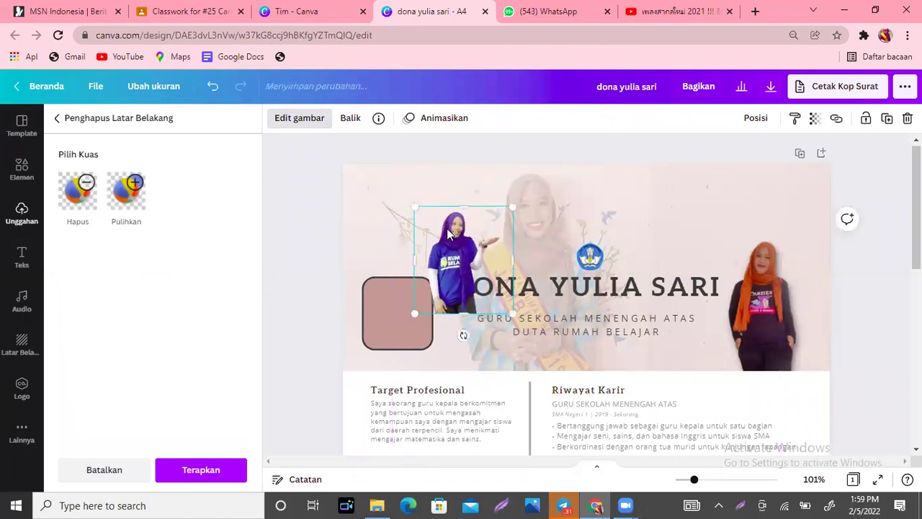
{"action": "left_click_drag", "start_coordinate": [448, 234], "coordinate": [393, 275]}
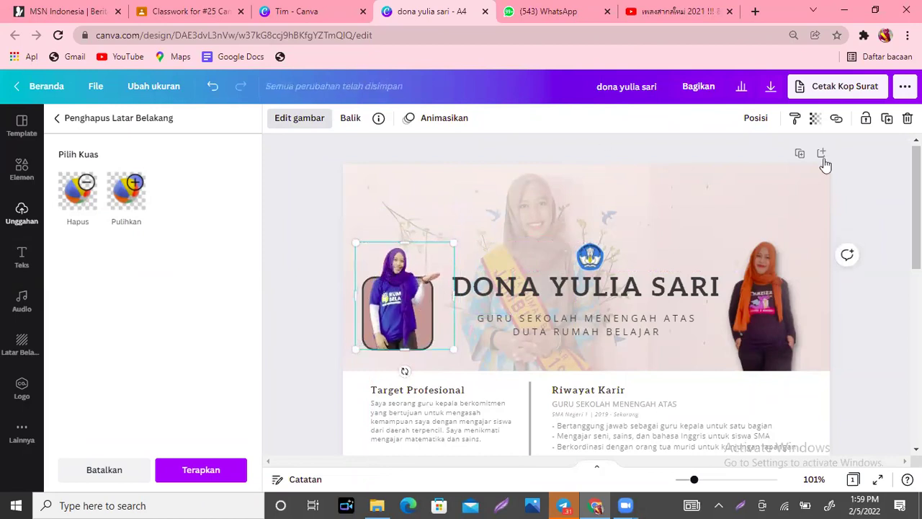
{"action": "left_click", "coordinate": [856, 196]}
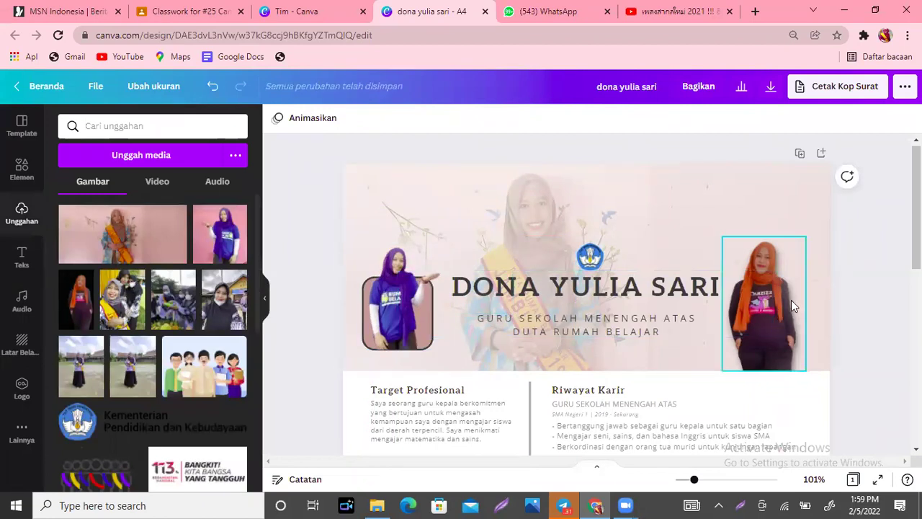
Nudge the right-hand portrait up and then back down within the header.
{"action": "left_click_drag", "start_coordinate": [786, 289], "coordinate": [795, 267]}
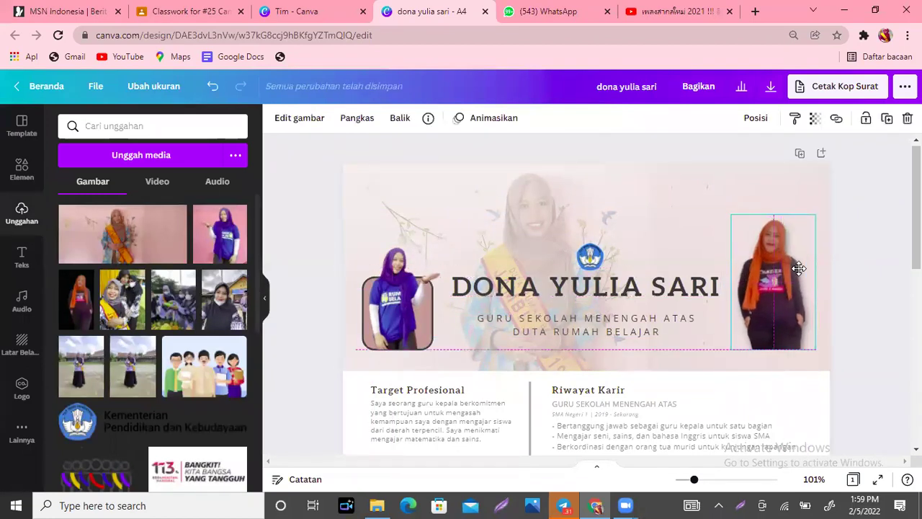
{"action": "left_click", "coordinate": [881, 291]}
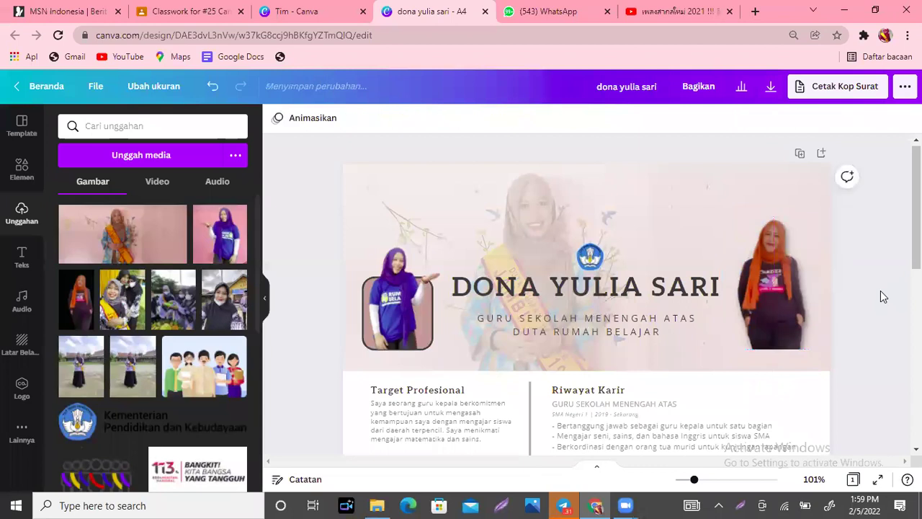
{"action": "left_click_drag", "start_coordinate": [780, 314], "coordinate": [779, 321]}
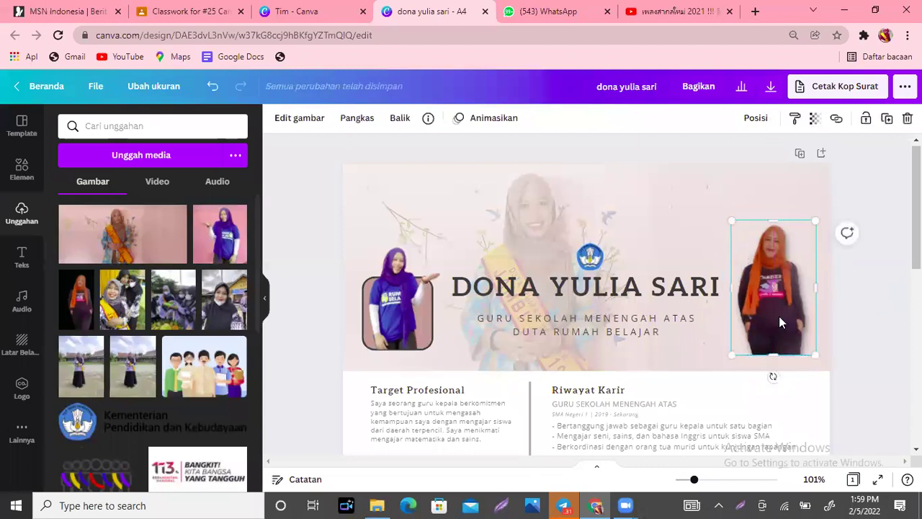
{"action": "left_click", "coordinate": [892, 275]}
{"action": "scroll", "coordinate": [911, 274], "scroll_direction": "down", "scroll_amount": 1}
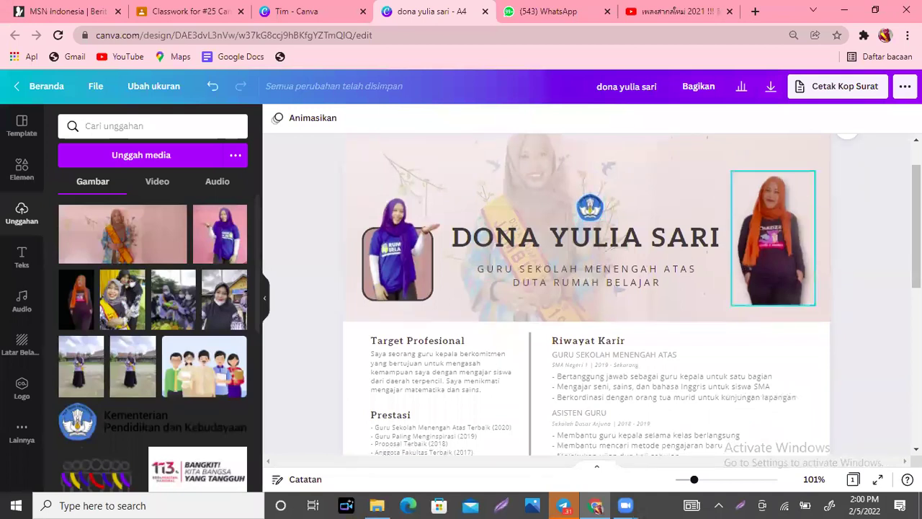
Shrink the right-hand header photo to about 2.8 × 4.5 and shift it slightly left.
{"action": "left_click", "coordinate": [785, 225]}
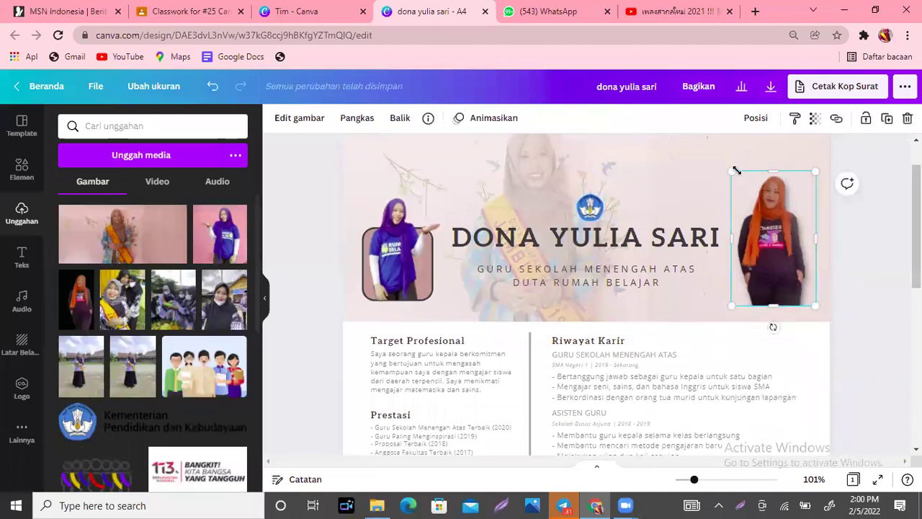
{"action": "left_click_drag", "start_coordinate": [732, 172], "coordinate": [746, 194]}
{"action": "left_click_drag", "start_coordinate": [778, 251], "coordinate": [766, 250]}
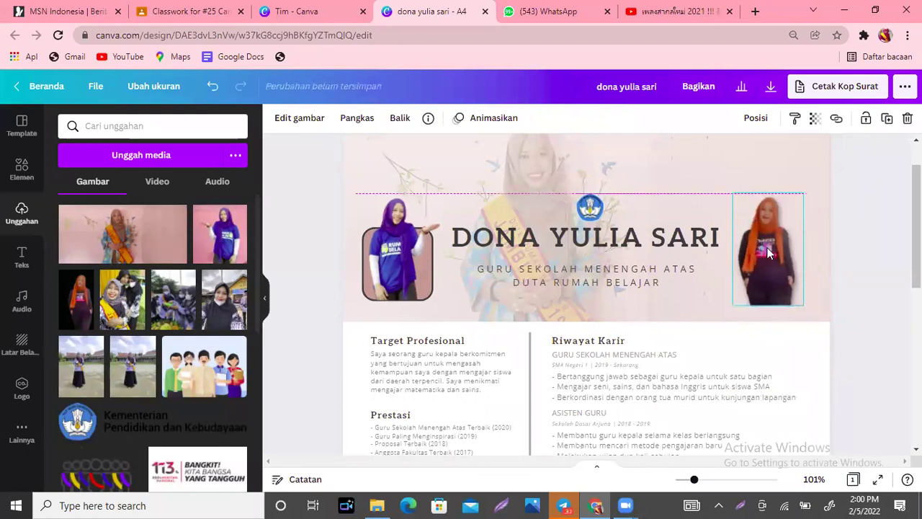
{"action": "scroll", "coordinate": [587, 294], "scroll_direction": "down", "scroll_amount": 1}
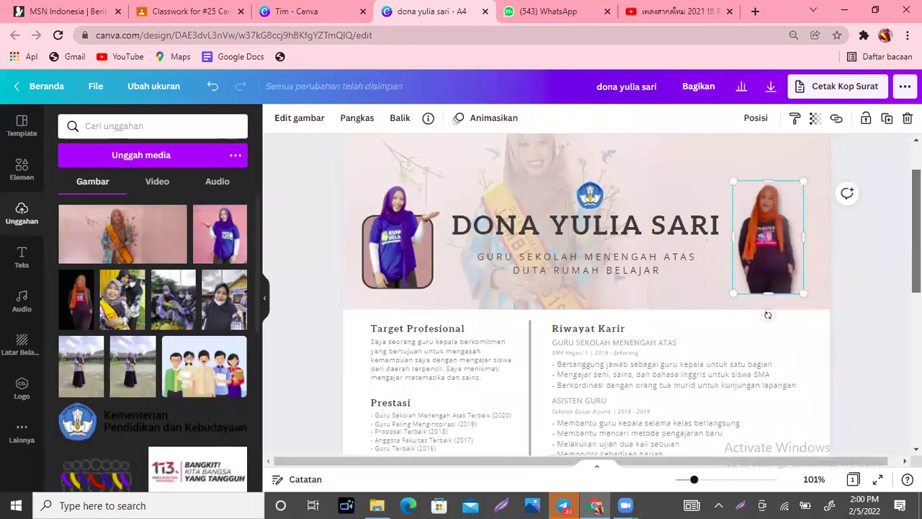
{"action": "scroll", "coordinate": [587, 295], "scroll_direction": "down", "scroll_amount": 3}
{"action": "scroll", "coordinate": [587, 295], "scroll_direction": "down", "scroll_amount": 3}
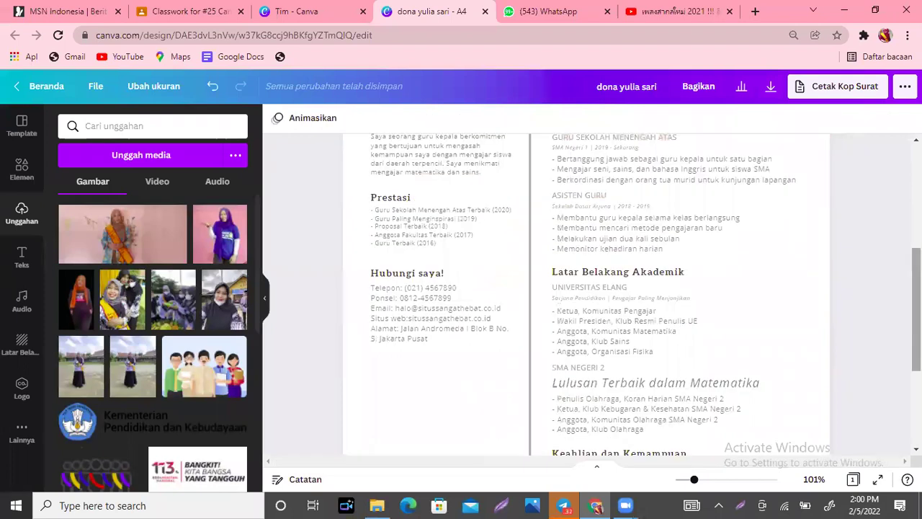
{"action": "scroll", "coordinate": [586, 295], "scroll_direction": "down", "scroll_amount": 3}
{"action": "scroll", "coordinate": [586, 295], "scroll_direction": "up", "scroll_amount": 4}
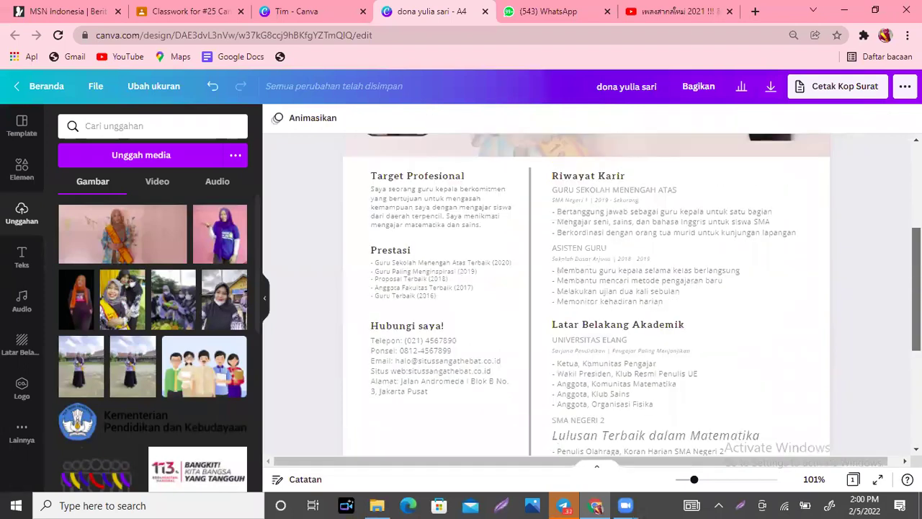
{"action": "scroll", "coordinate": [586, 295], "scroll_direction": "up", "scroll_amount": 3}
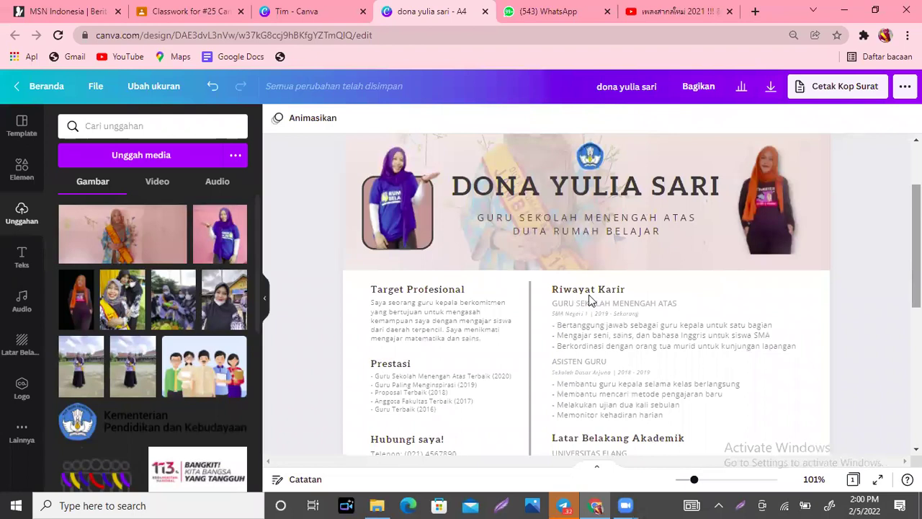
{"action": "left_click", "coordinate": [604, 418]}
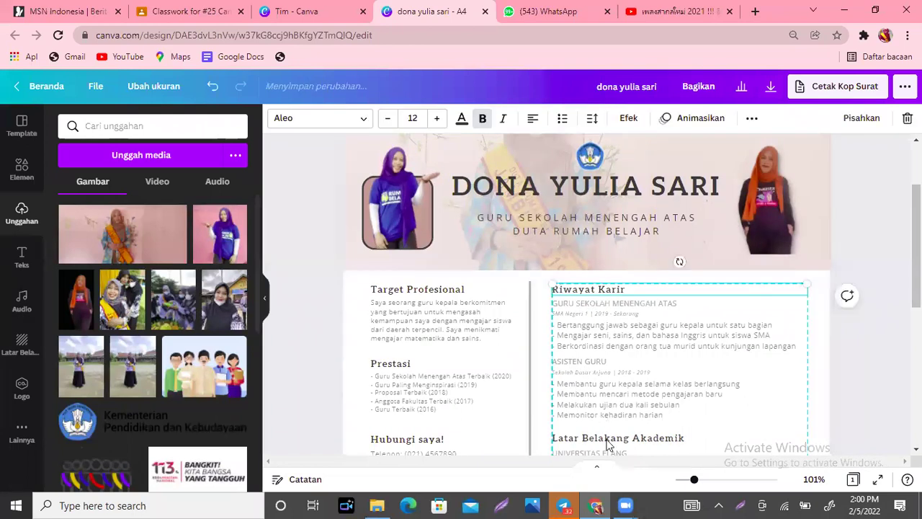
{"action": "left_click", "coordinate": [379, 366]}
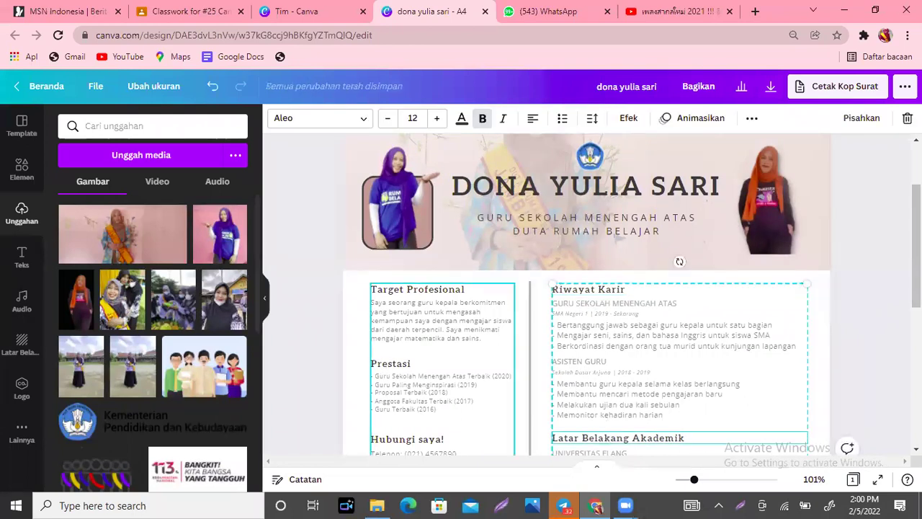
{"action": "scroll", "coordinate": [588, 296], "scroll_direction": "down", "scroll_amount": 2}
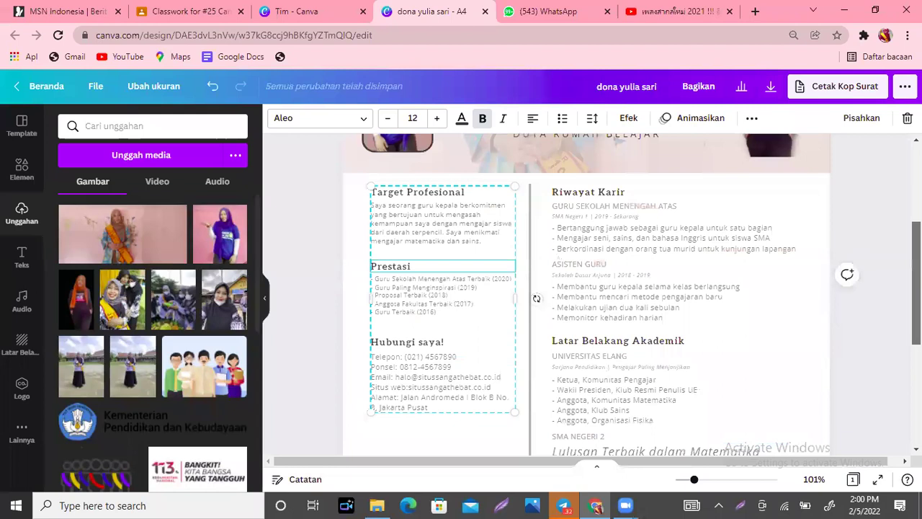
{"action": "scroll", "coordinate": [445, 274], "scroll_direction": "down", "scroll_amount": 2}
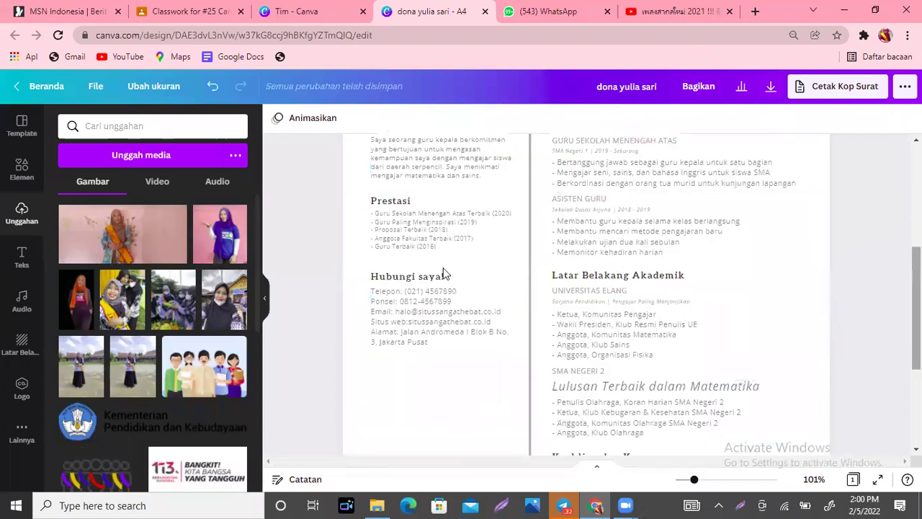
{"action": "left_click", "coordinate": [684, 404]}
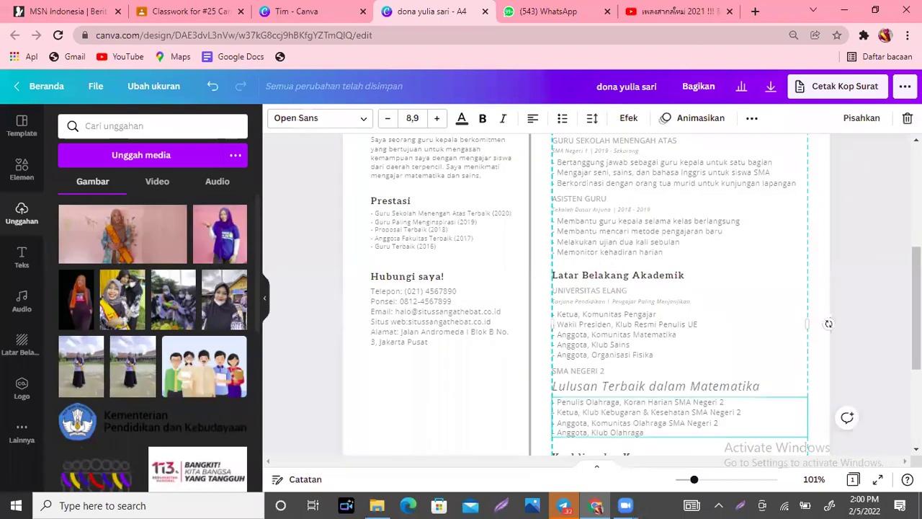
{"action": "scroll", "coordinate": [828, 324], "scroll_direction": "down", "scroll_amount": 4}
{"action": "scroll", "coordinate": [648, 302], "scroll_direction": "up", "scroll_amount": 9}
{"action": "scroll", "coordinate": [505, 288], "scroll_direction": "down", "scroll_amount": 3}
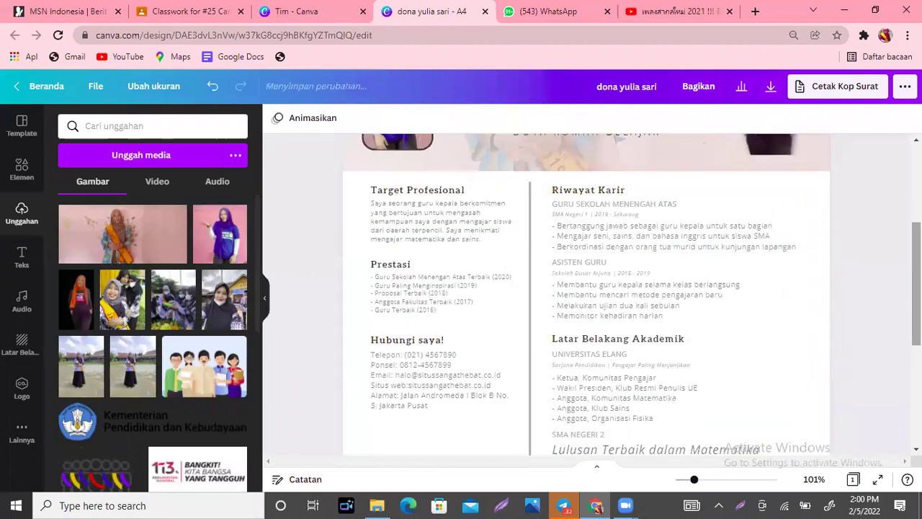
{"action": "double_click", "coordinate": [459, 283]}
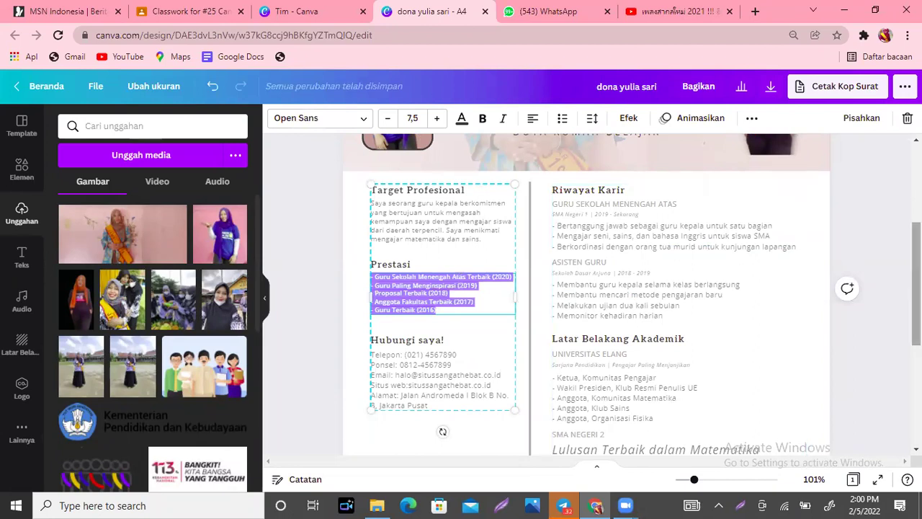
{"action": "left_click", "coordinate": [878, 239]}
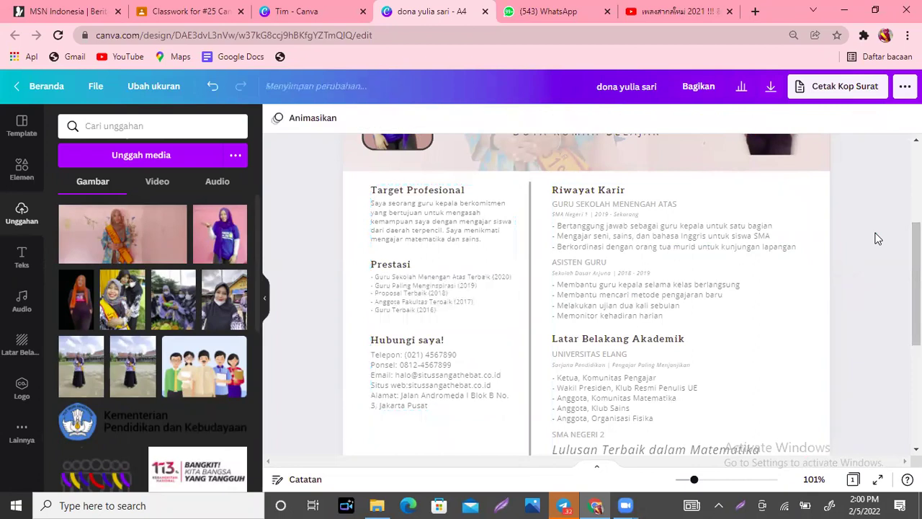
{"action": "double_click", "coordinate": [415, 311]}
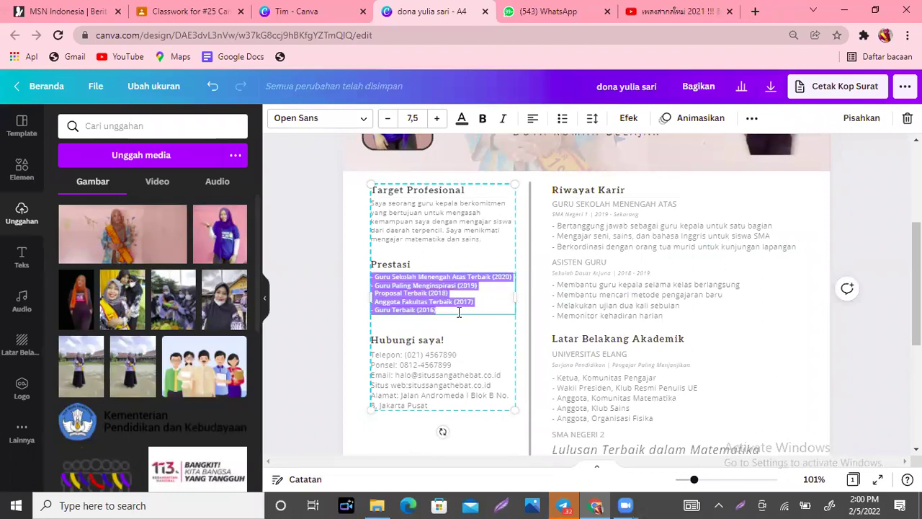
{"action": "left_click", "coordinate": [792, 232]}
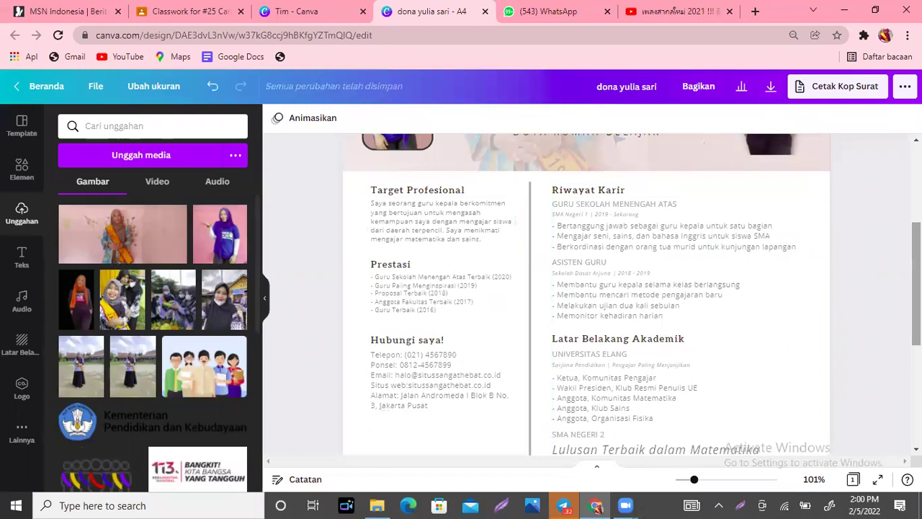
{"action": "scroll", "coordinate": [720, 288], "scroll_direction": "down", "scroll_amount": 2}
{"action": "scroll", "coordinate": [720, 288], "scroll_direction": "up", "scroll_amount": 4}
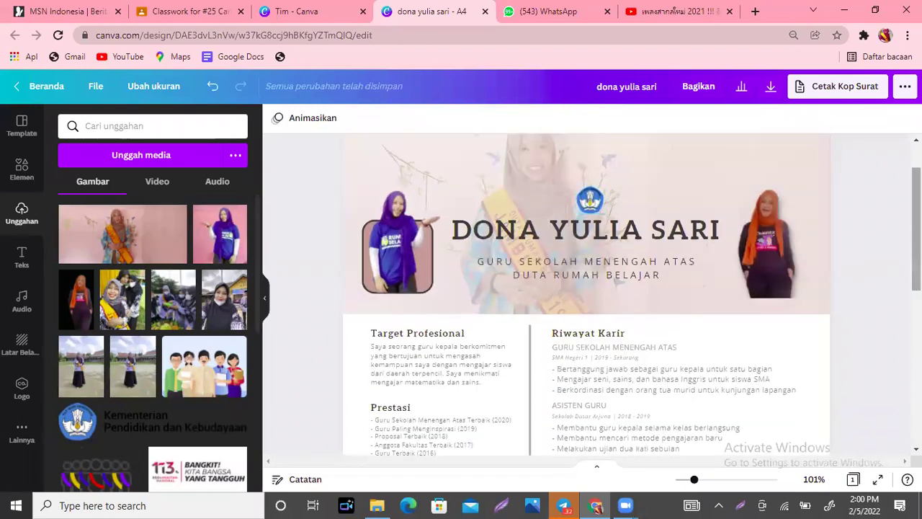
{"action": "scroll", "coordinate": [587, 294], "scroll_direction": "down", "scroll_amount": 2}
{"action": "scroll", "coordinate": [587, 293], "scroll_direction": "up", "scroll_amount": 1}
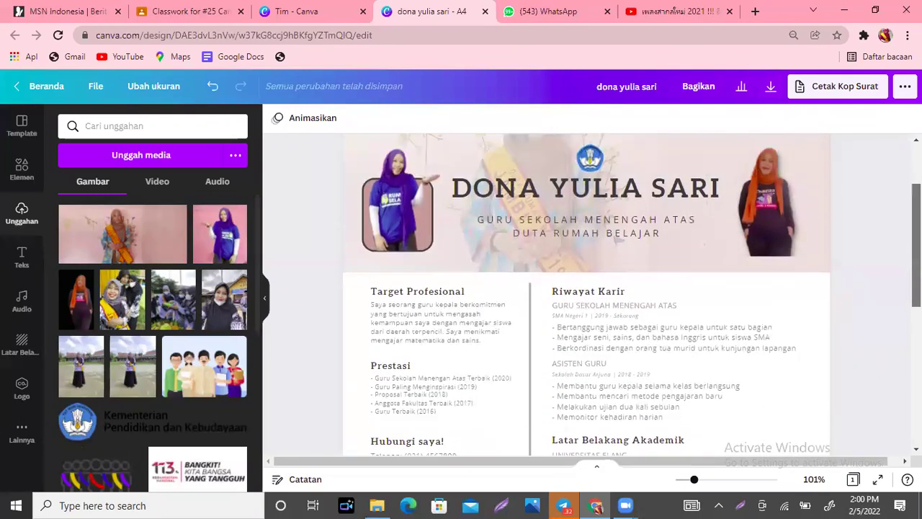
{"action": "scroll", "coordinate": [587, 294], "scroll_direction": "down", "scroll_amount": 2}
{"action": "scroll", "coordinate": [587, 294], "scroll_direction": "up", "scroll_amount": 3}
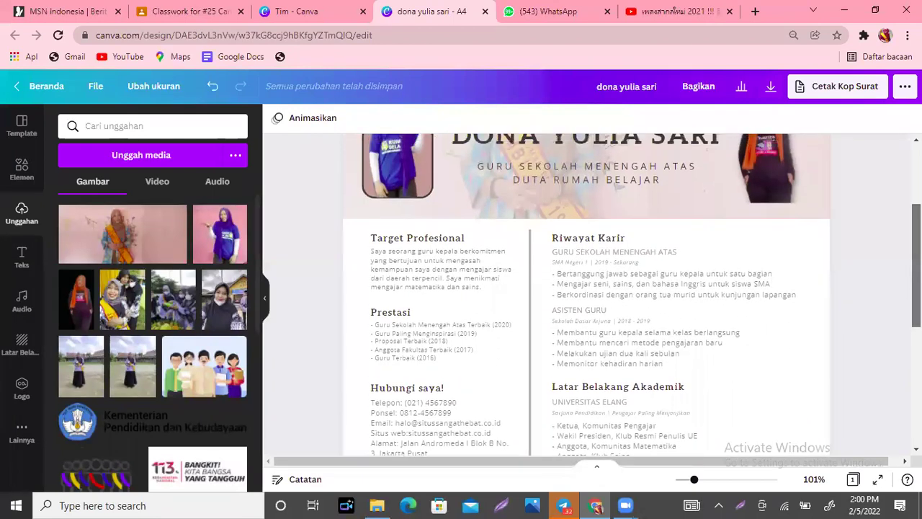
{"action": "scroll", "coordinate": [587, 294], "scroll_direction": "down", "scroll_amount": 3}
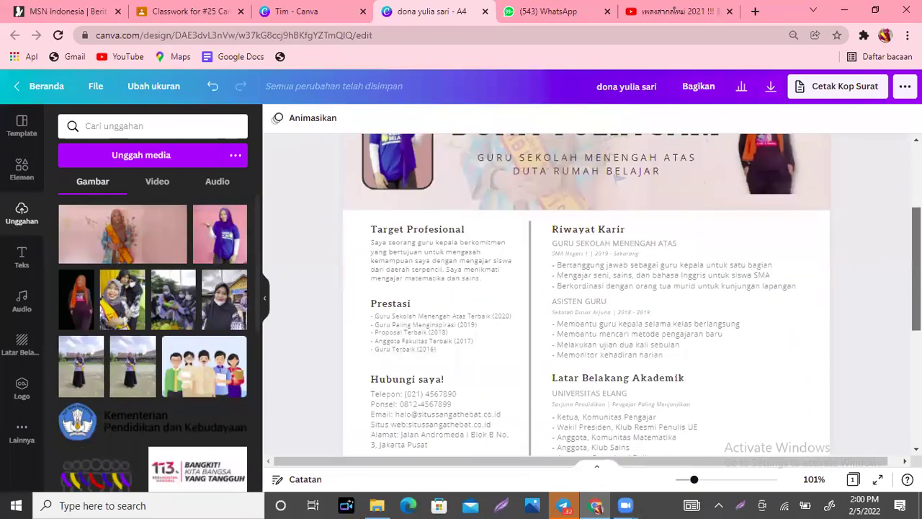
{"action": "scroll", "coordinate": [587, 294], "scroll_direction": "down", "scroll_amount": 5}
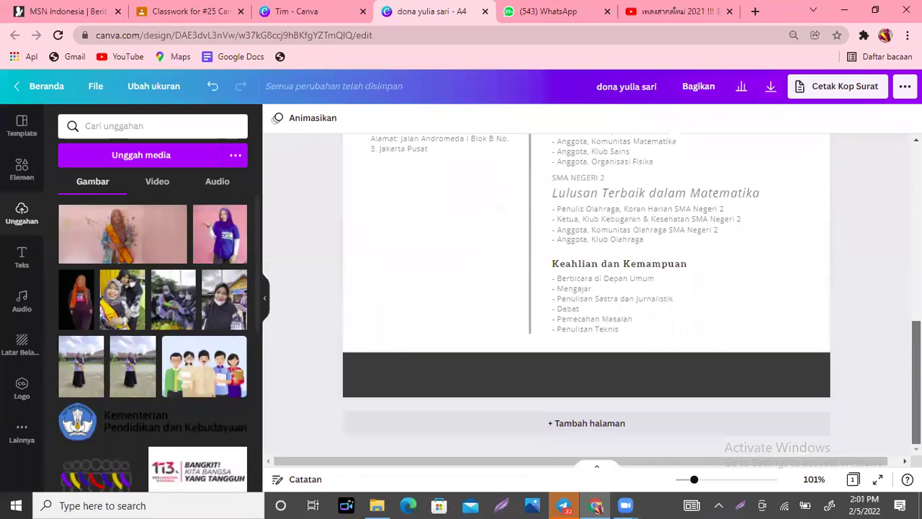
{"action": "scroll", "coordinate": [624, 411], "scroll_direction": "up", "scroll_amount": 3}
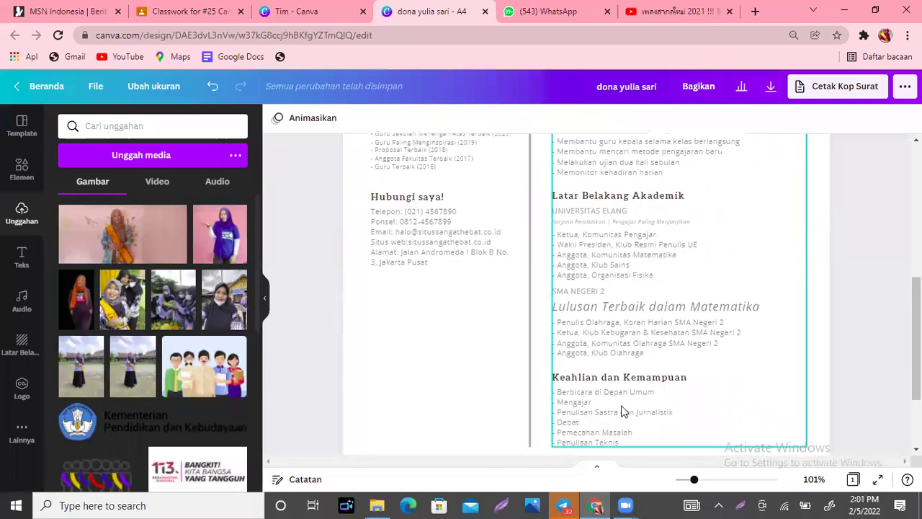
{"action": "double_click", "coordinate": [624, 410]}
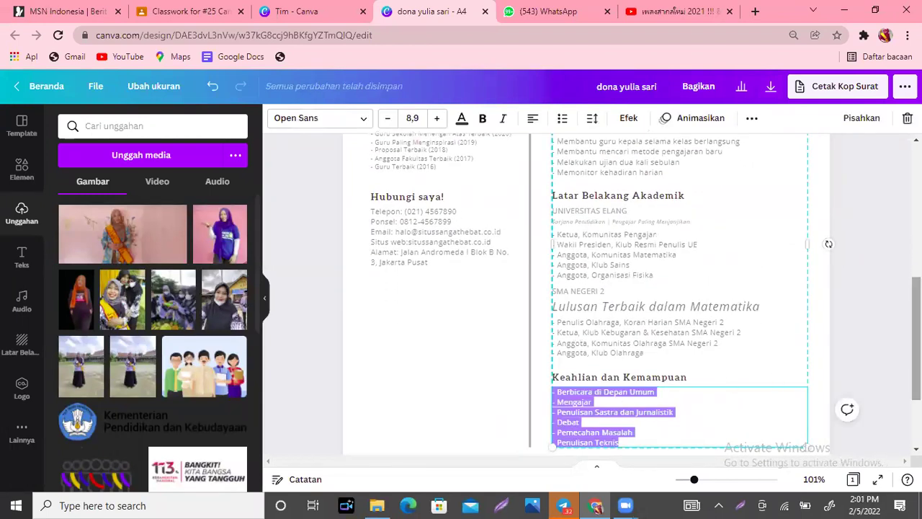
{"action": "scroll", "coordinate": [824, 274], "scroll_direction": "up", "scroll_amount": 1}
{"action": "left_click", "coordinate": [824, 286]}
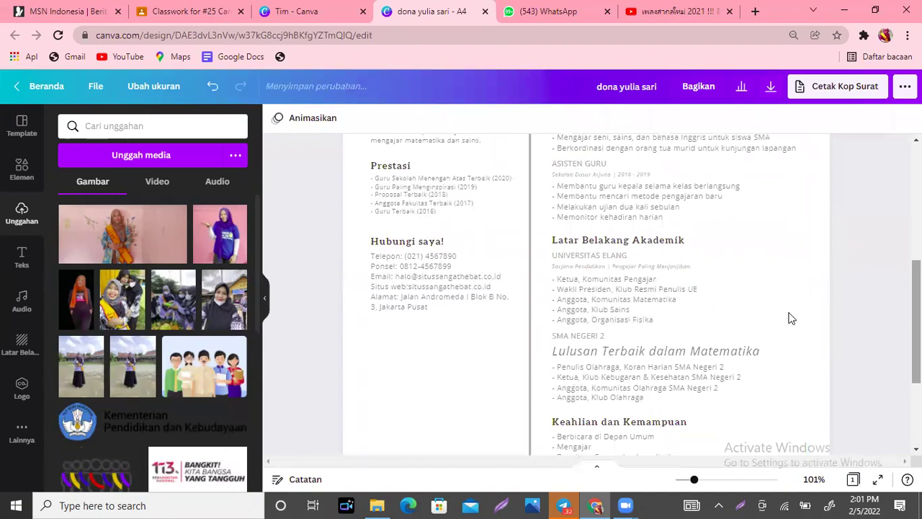
{"action": "double_click", "coordinate": [624, 294]}
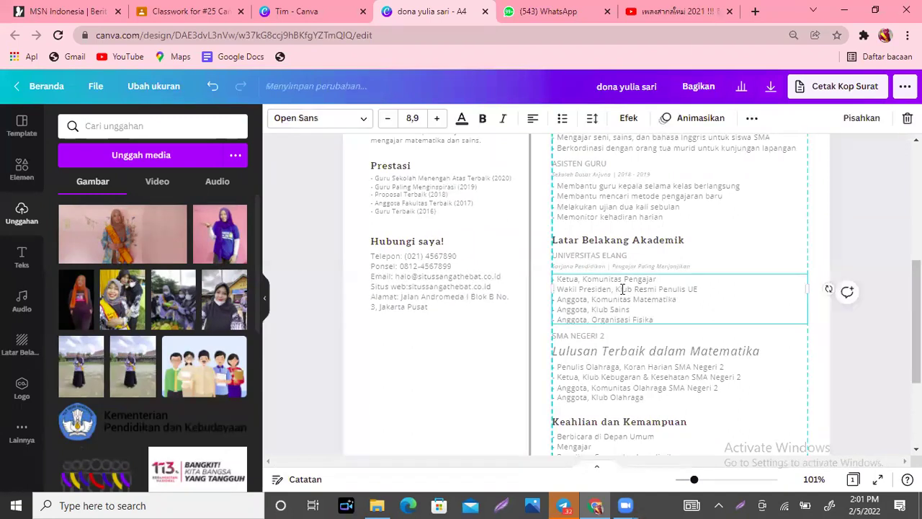
{"action": "double_click", "coordinate": [609, 256]}
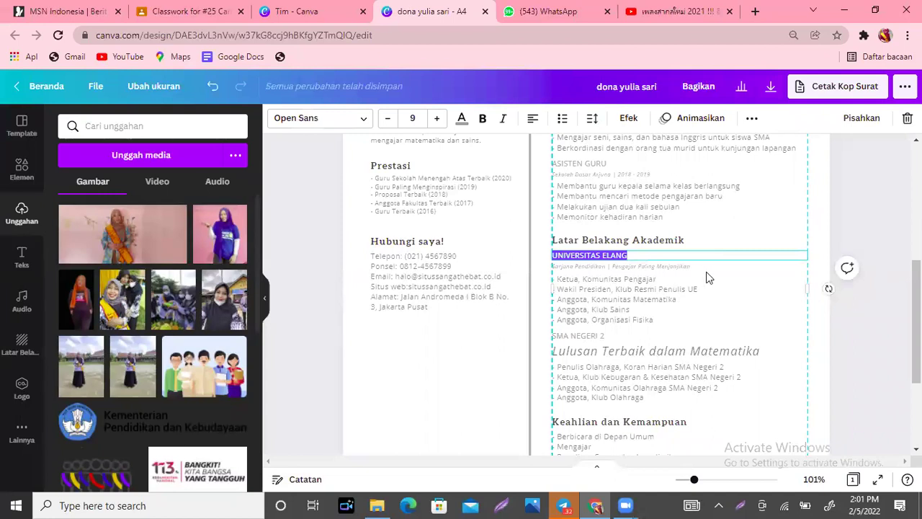
{"action": "left_click", "coordinate": [819, 422]}
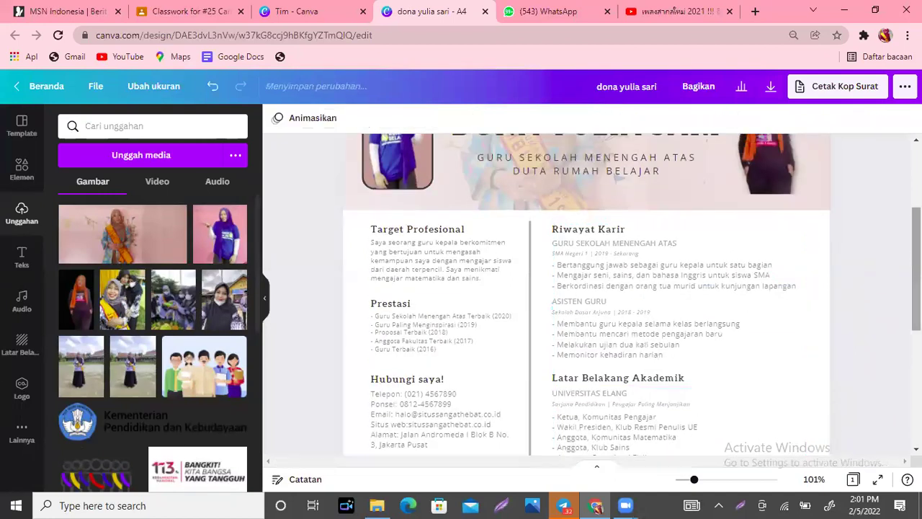
Delete the Target Profesional objective paragraph and its heading from the left column.
{"action": "left_click", "coordinate": [416, 281]}
{"action": "double_click", "coordinate": [417, 277]}
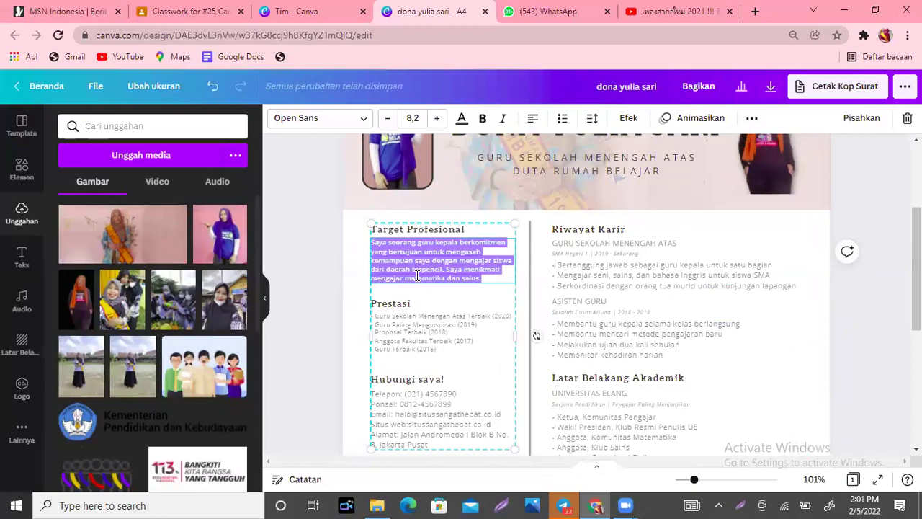
{"action": "key", "text": "BackSpace"}
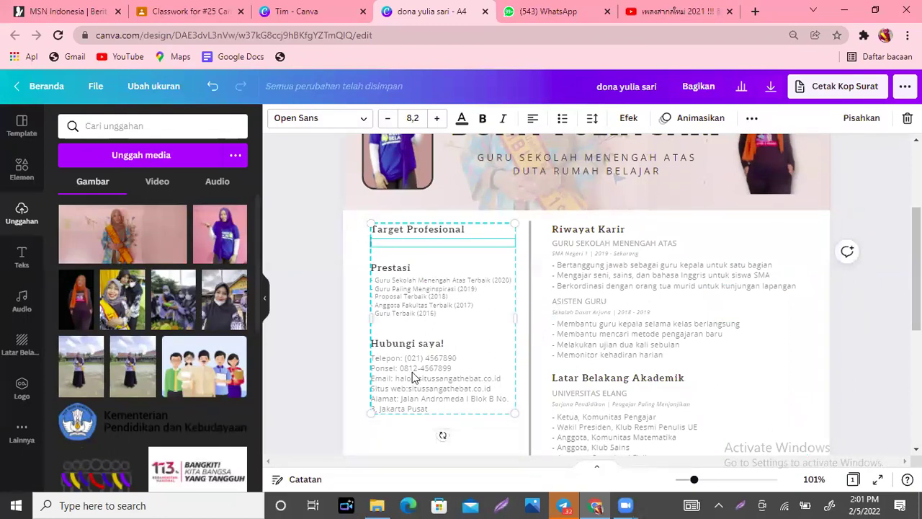
{"action": "left_click", "coordinate": [387, 443]}
{"action": "left_click", "coordinate": [423, 226]}
{"action": "triple_click", "coordinate": [424, 226]}
{"action": "key", "text": "BackSpace"}
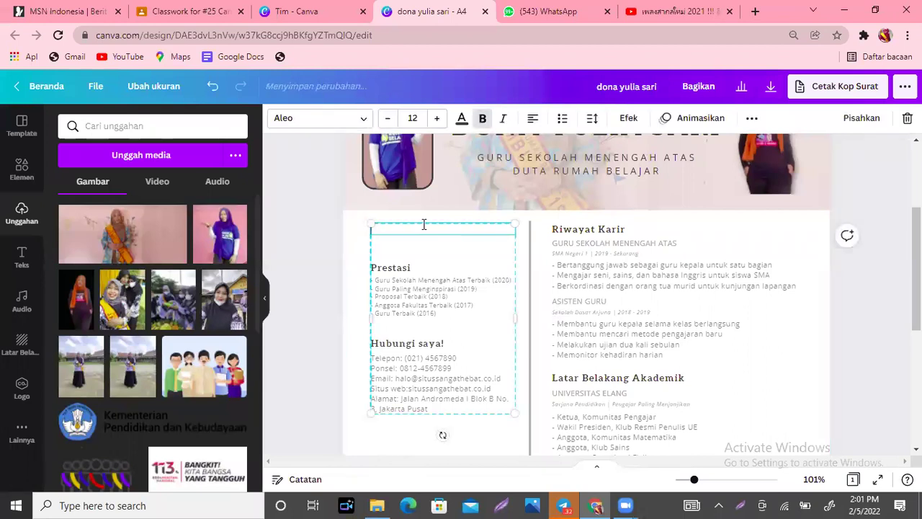
{"action": "left_click", "coordinate": [817, 310]}
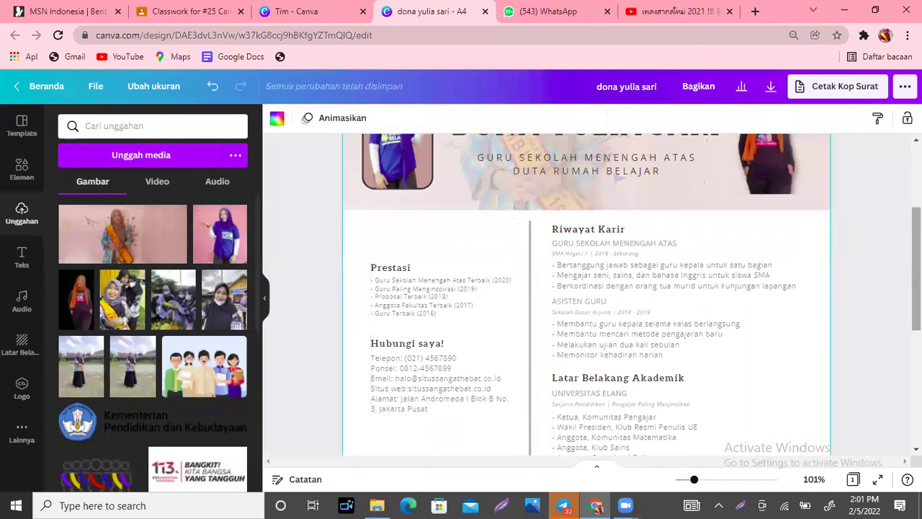
Ungroup the right column text block into separate elements with Pisahkan.
{"action": "scroll", "coordinate": [916, 288], "scroll_direction": "down", "scroll_amount": 3}
{"action": "scroll", "coordinate": [648, 302], "scroll_direction": "up", "scroll_amount": 4}
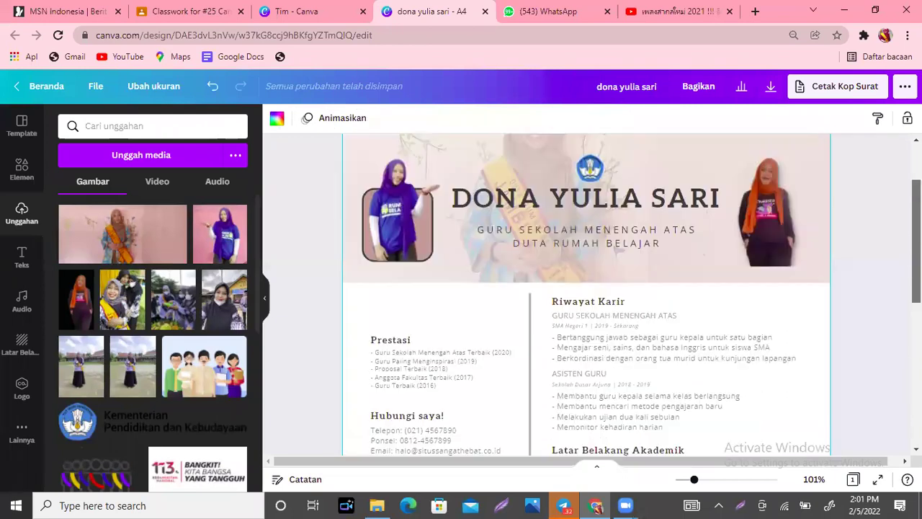
{"action": "scroll", "coordinate": [868, 330], "scroll_direction": "down", "scroll_amount": 3}
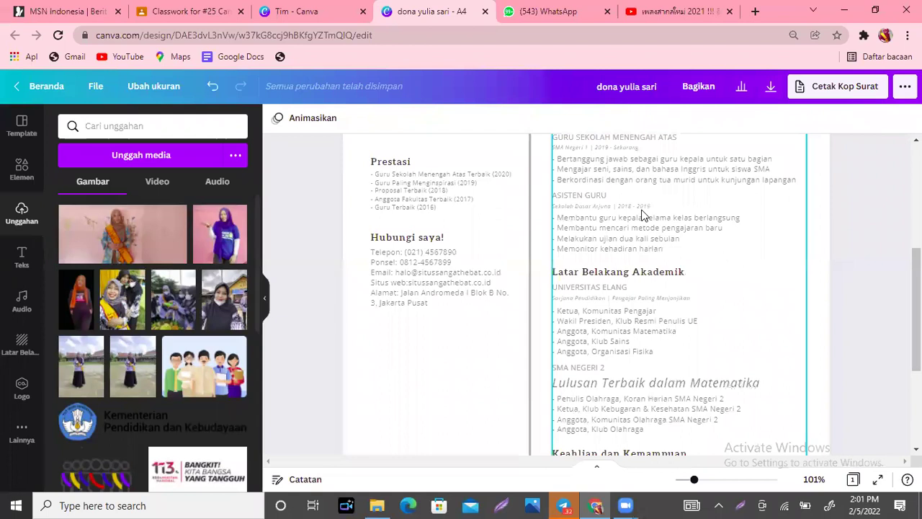
{"action": "triple_click", "coordinate": [641, 211]}
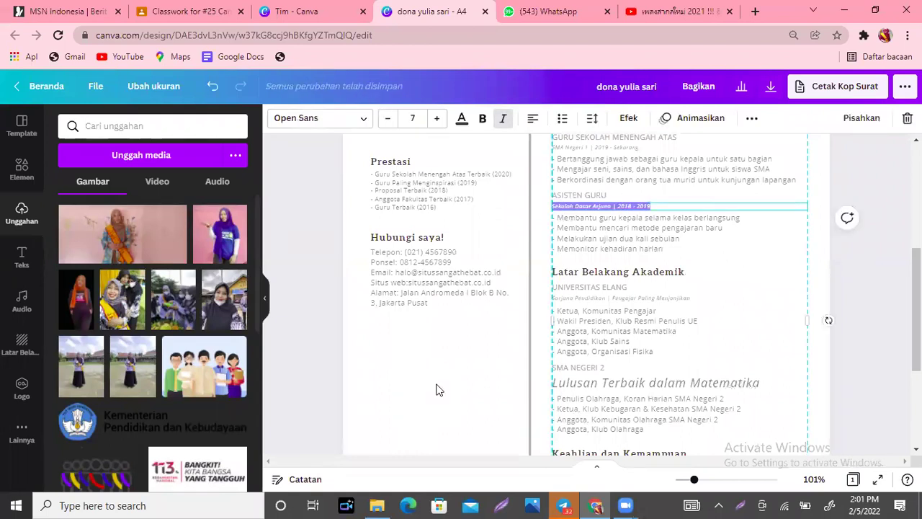
{"action": "key", "text": "Escape"}
{"action": "left_click", "coordinate": [608, 324]}
{"action": "left_click", "coordinate": [610, 323]}
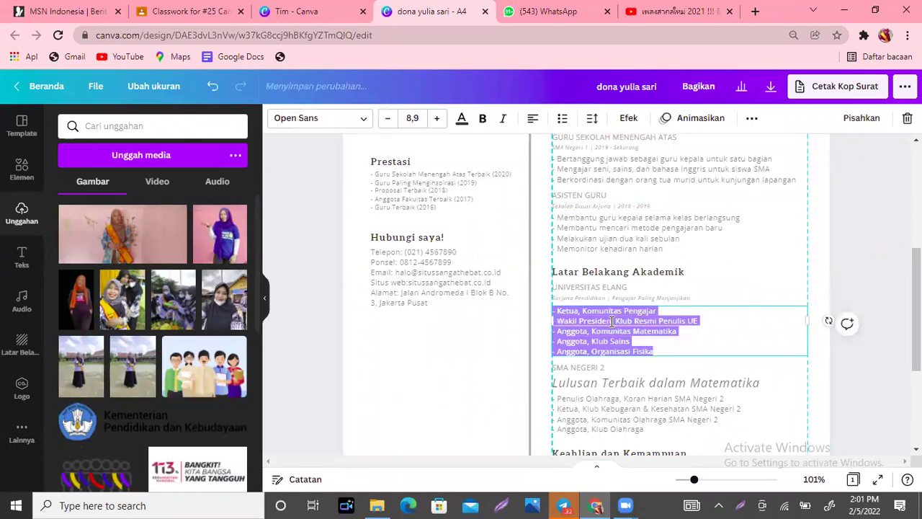
{"action": "left_click", "coordinate": [442, 358]}
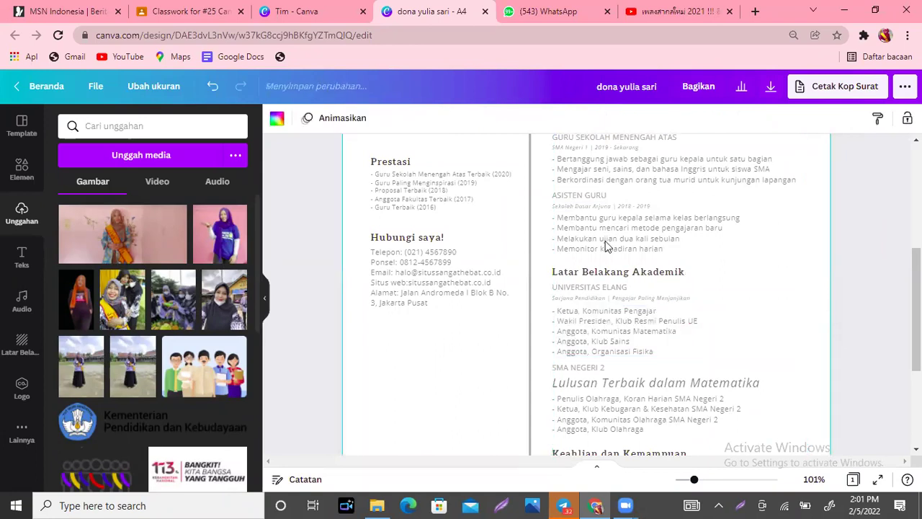
{"action": "left_click", "coordinate": [648, 287]}
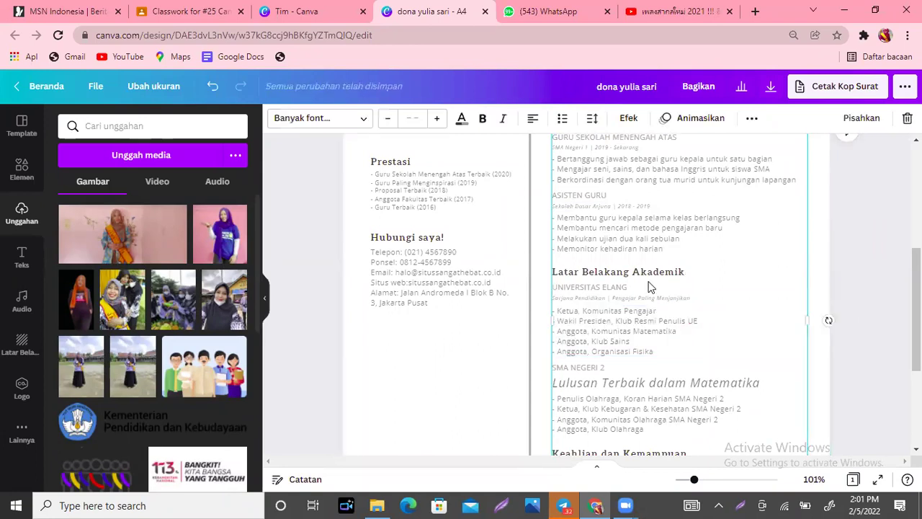
{"action": "left_click", "coordinate": [857, 118]}
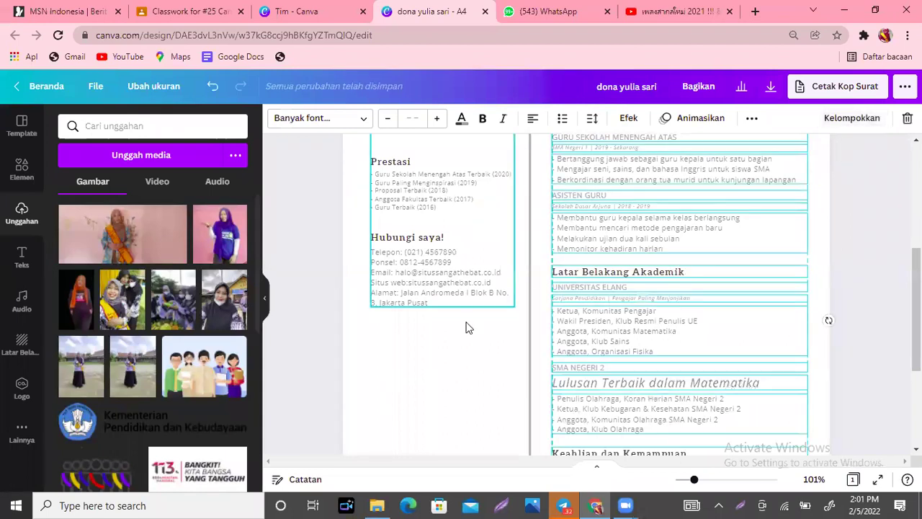
{"action": "left_click", "coordinate": [469, 377]}
Delete the ASISTEN GURU heading and its bullet points from Riwayat Karir.
{"action": "left_click", "coordinate": [609, 314]}
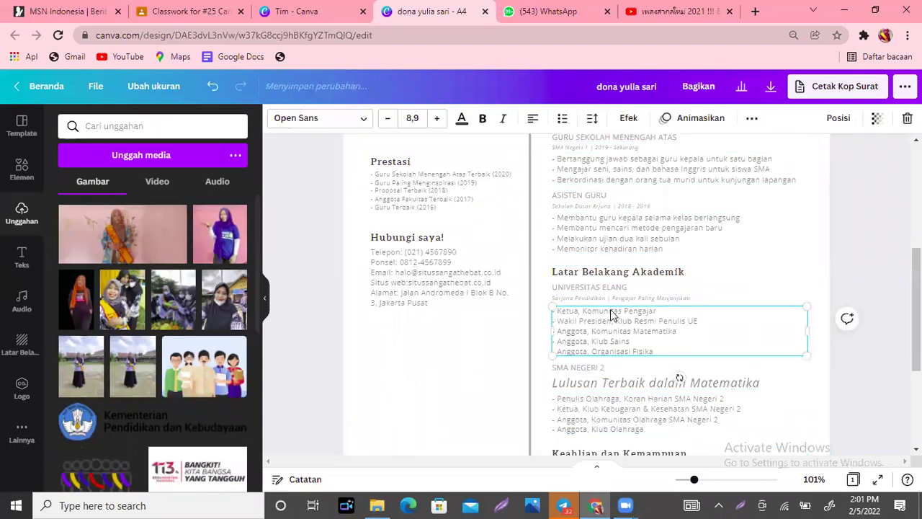
{"action": "left_click", "coordinate": [605, 295]}
{"action": "left_click", "coordinate": [601, 287]}
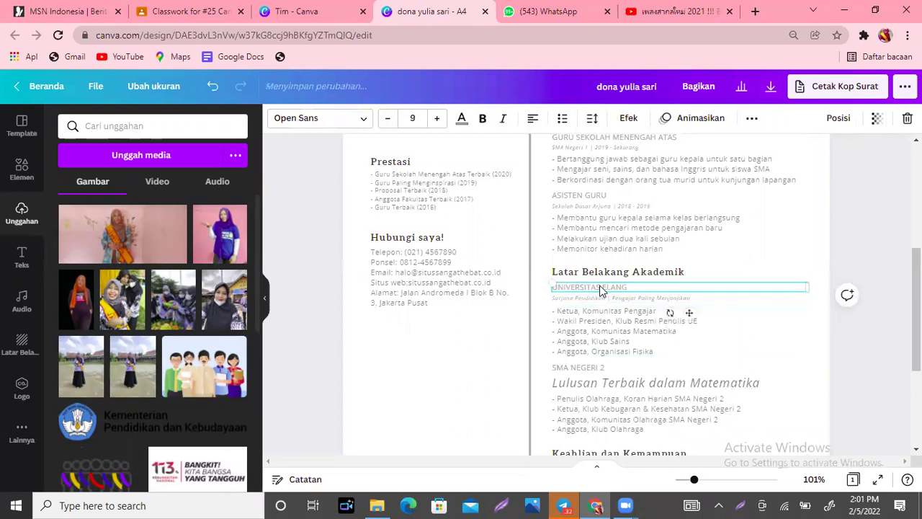
{"action": "left_click", "coordinate": [597, 274]}
{"action": "left_click", "coordinate": [592, 241]}
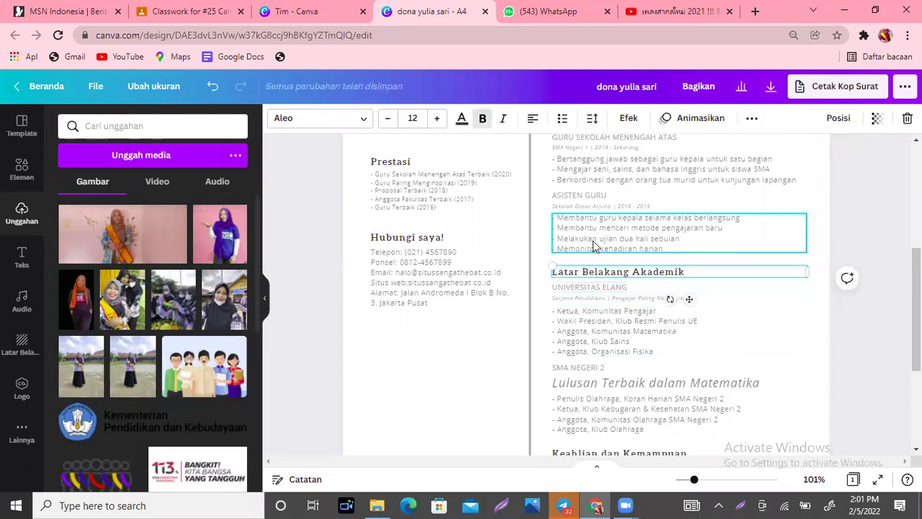
{"action": "left_click", "coordinate": [577, 197]}
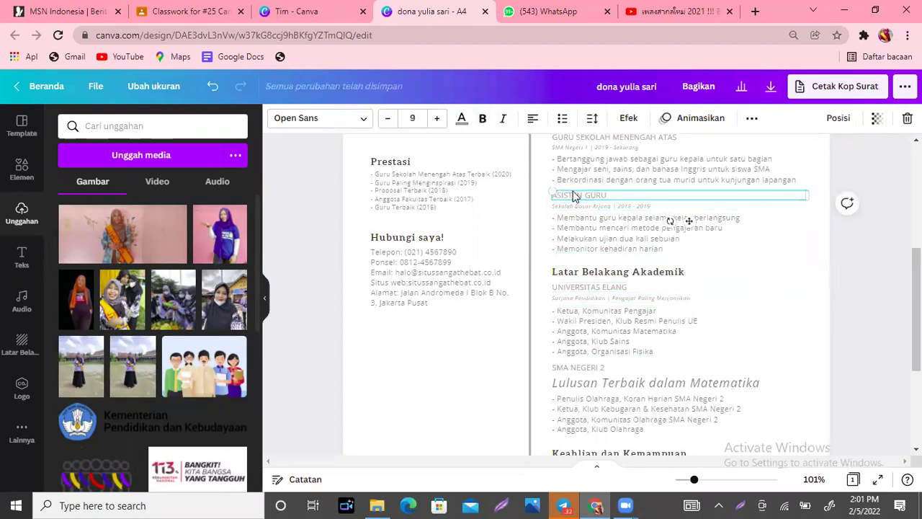
{"action": "left_click", "coordinate": [852, 240]}
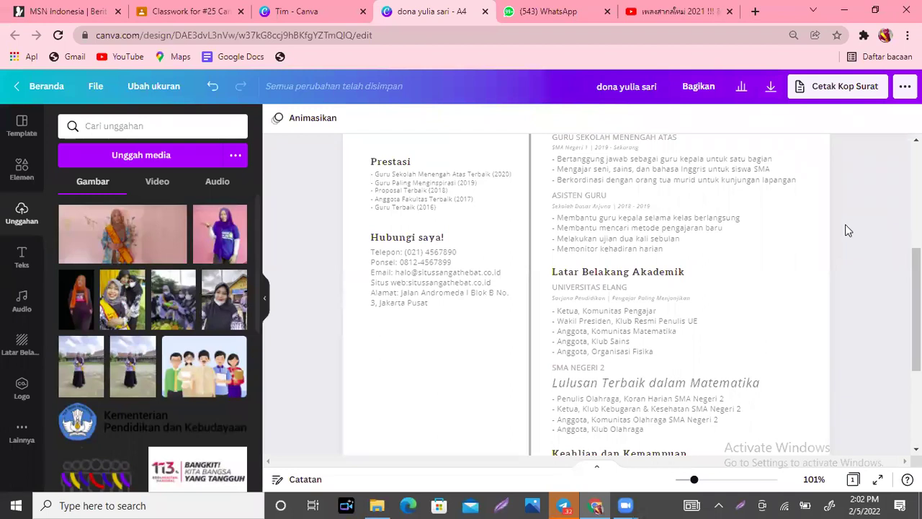
{"action": "left_click_drag", "start_coordinate": [848, 216], "coordinate": [555, 197]}
{"action": "key", "text": "Delete"}
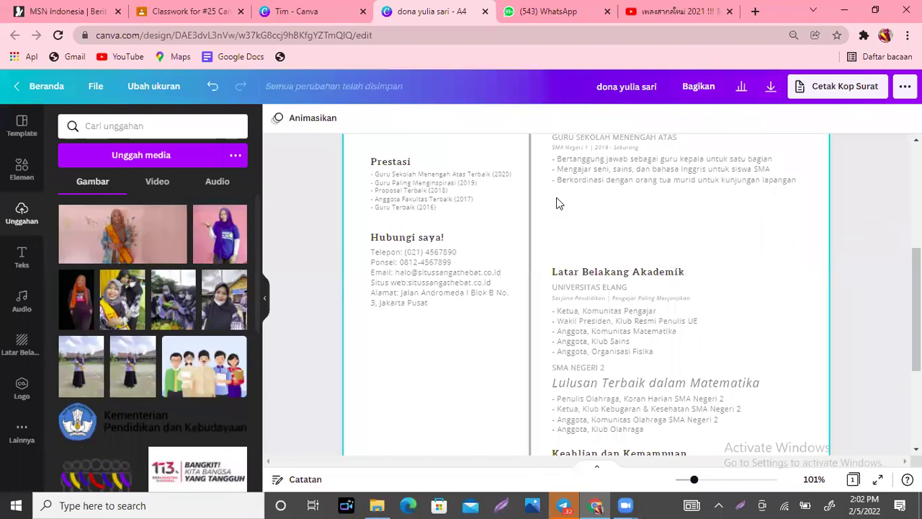
{"action": "scroll", "coordinate": [670, 167], "scroll_direction": "up", "scroll_amount": 1}
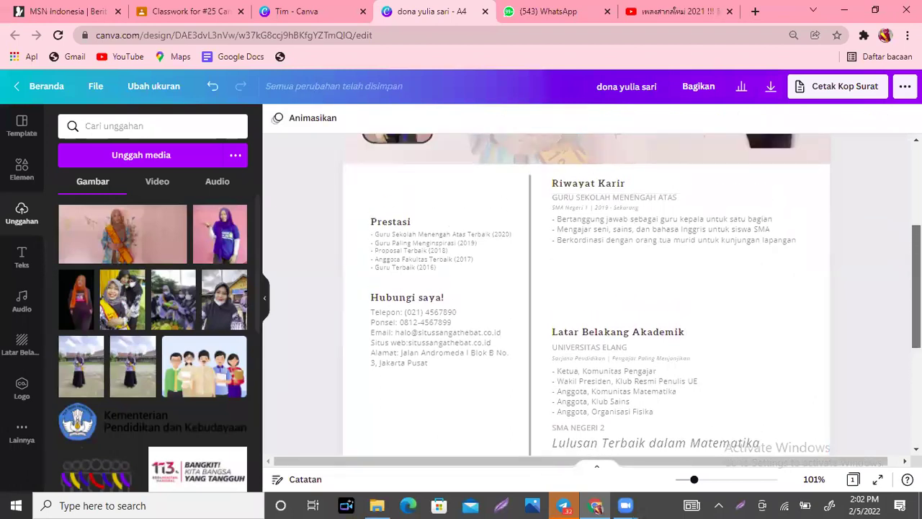
Group the Riwayat Karir text boxes and move the group down to line up with Prestasi.
{"action": "scroll", "coordinate": [850, 215], "scroll_direction": "up", "scroll_amount": 3}
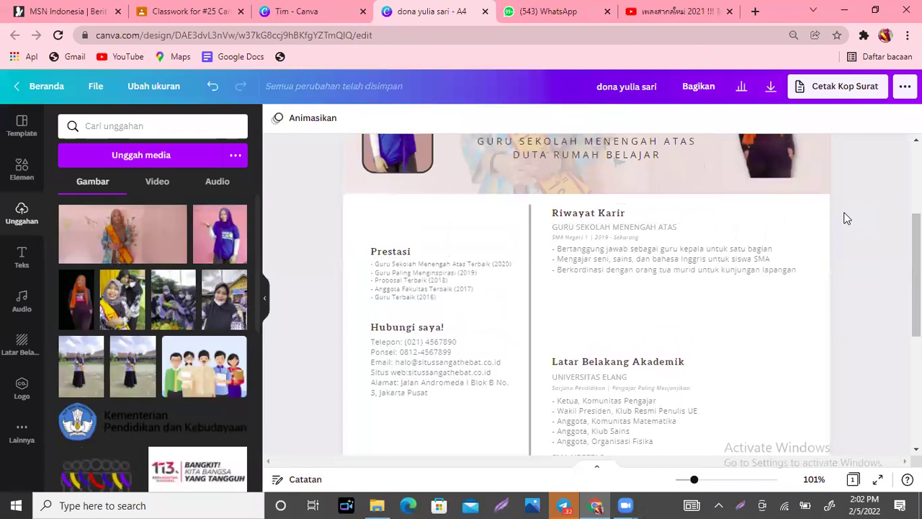
{"action": "left_click_drag", "start_coordinate": [844, 211], "coordinate": [550, 290]}
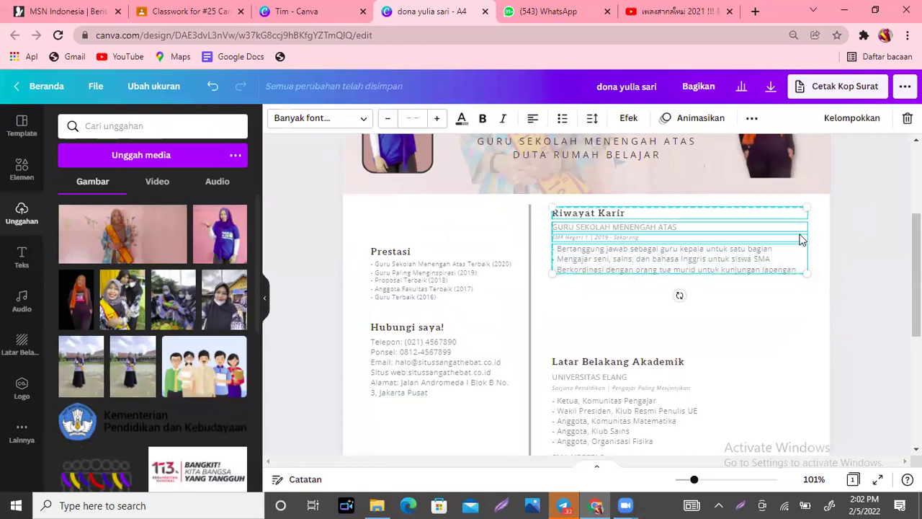
{"action": "left_click", "coordinate": [870, 120]}
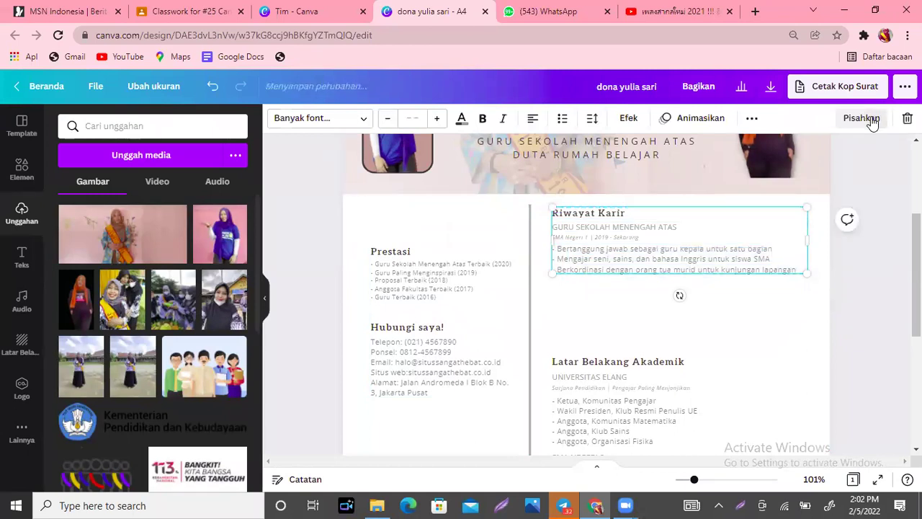
{"action": "left_click_drag", "start_coordinate": [704, 228], "coordinate": [706, 275]}
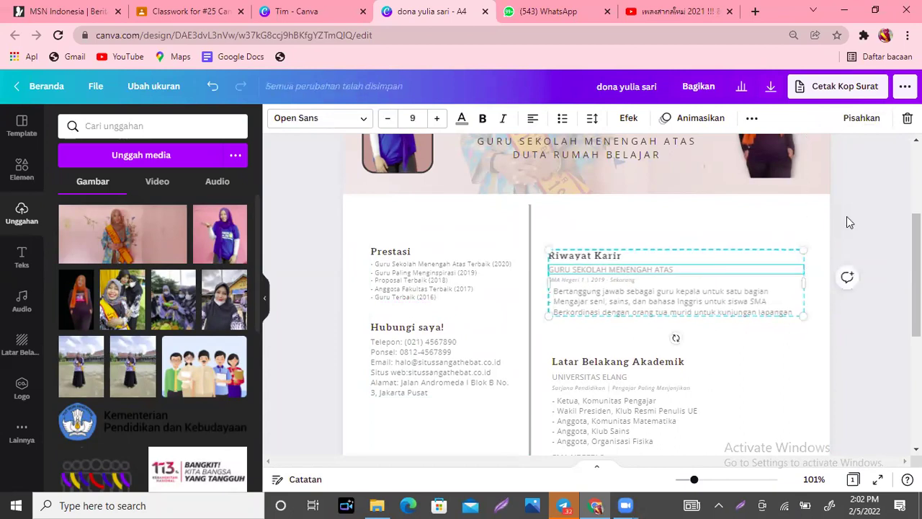
{"action": "left_click", "coordinate": [881, 227]}
Select every element on the page, review the arrangement options, then clear the selection.
{"action": "scroll", "coordinate": [881, 228], "scroll_direction": "down", "scroll_amount": 2}
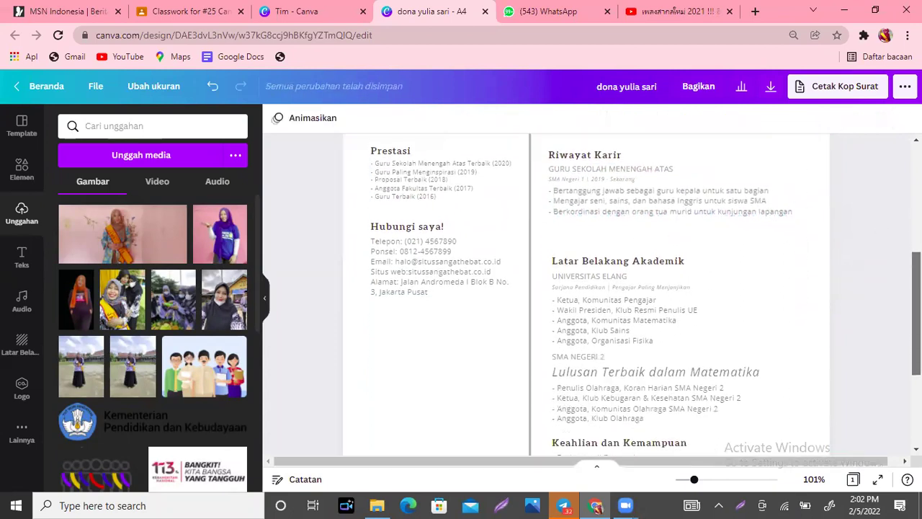
{"action": "scroll", "coordinate": [587, 296], "scroll_direction": "up", "scroll_amount": 1}
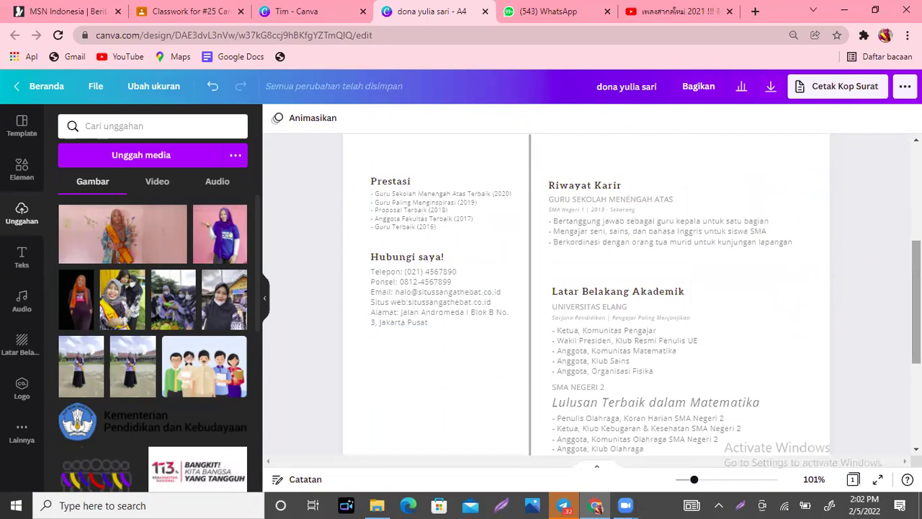
{"action": "key", "text": "ctrl+a"}
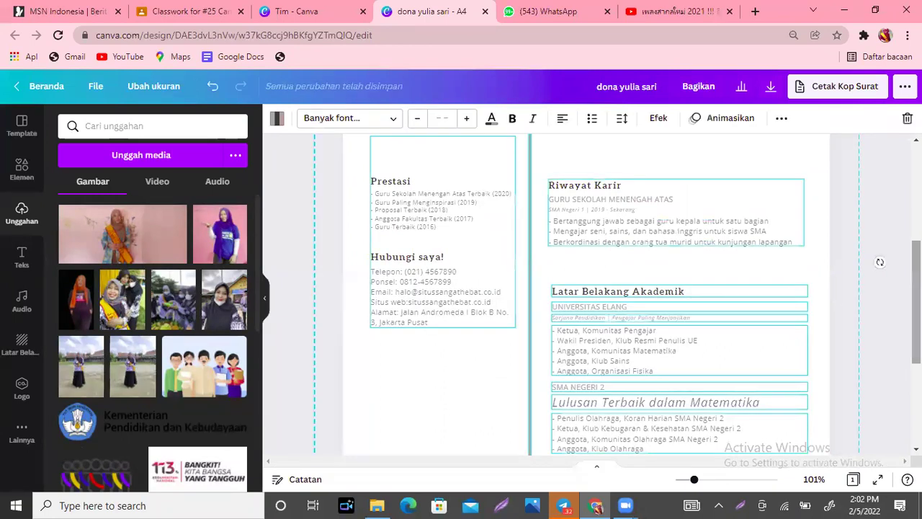
{"action": "left_click", "coordinate": [781, 118]}
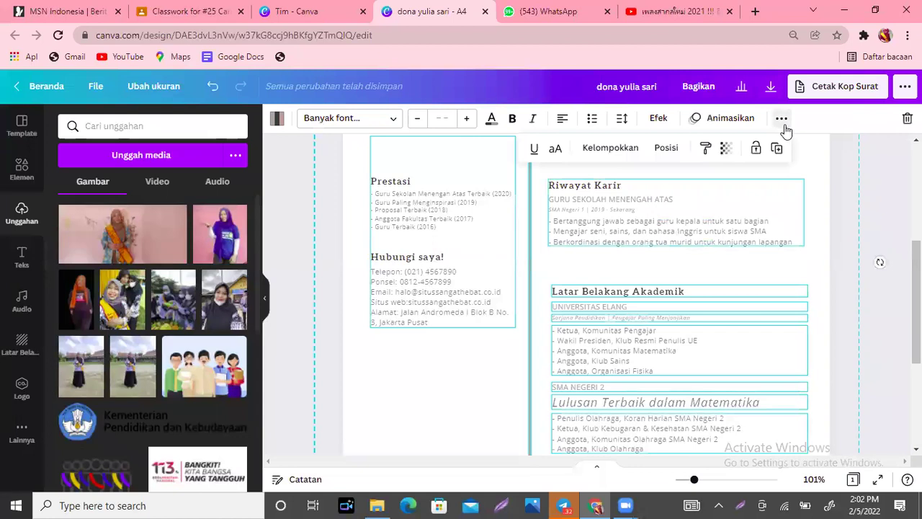
{"action": "left_click", "coordinate": [893, 244]}
{"action": "left_click", "coordinate": [892, 244]}
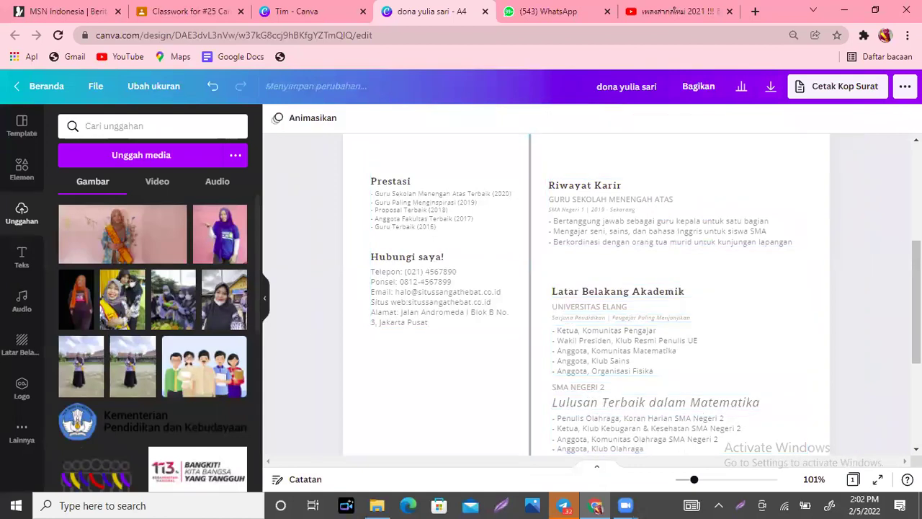
{"action": "scroll", "coordinate": [917, 288], "scroll_direction": "up", "scroll_amount": 3}
{"action": "scroll", "coordinate": [801, 274], "scroll_direction": "down", "scroll_amount": 1}
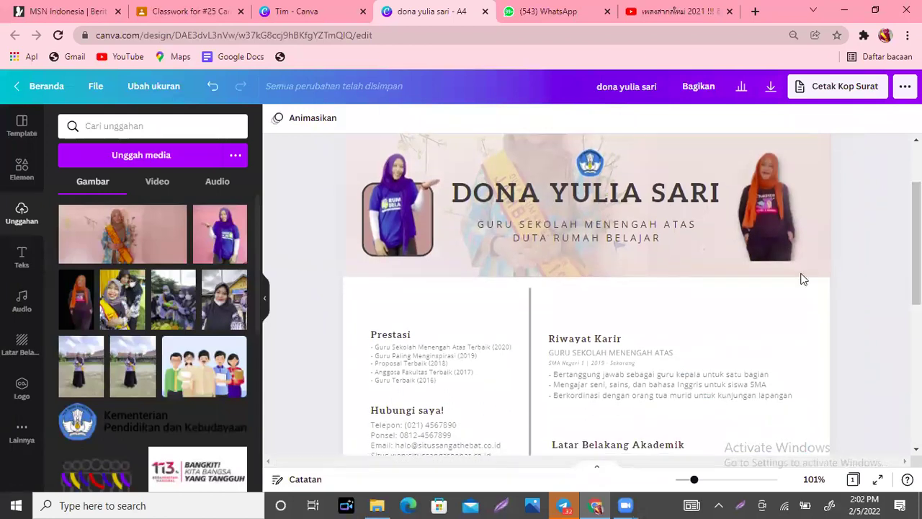
Fill the page background with the light grey Warna Standar swatch.
{"action": "left_click", "coordinate": [789, 306]}
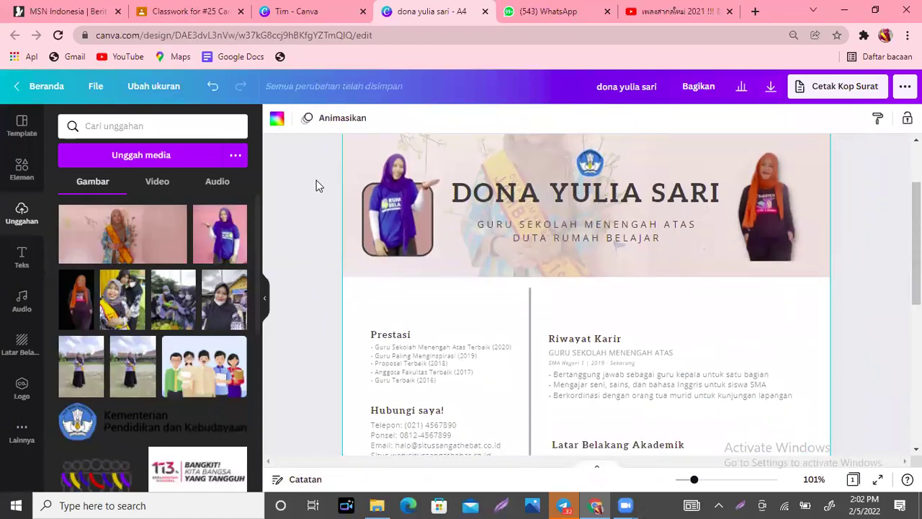
{"action": "left_click", "coordinate": [276, 121]}
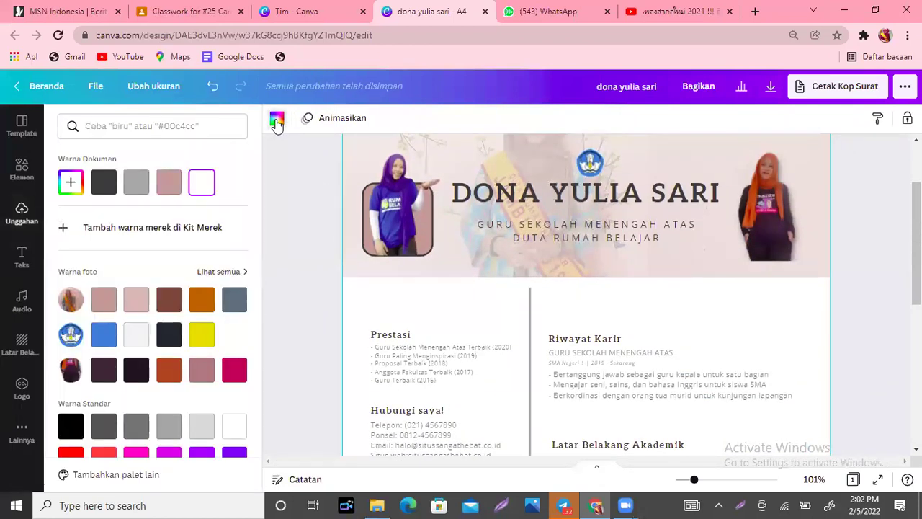
{"action": "left_click", "coordinate": [200, 373]}
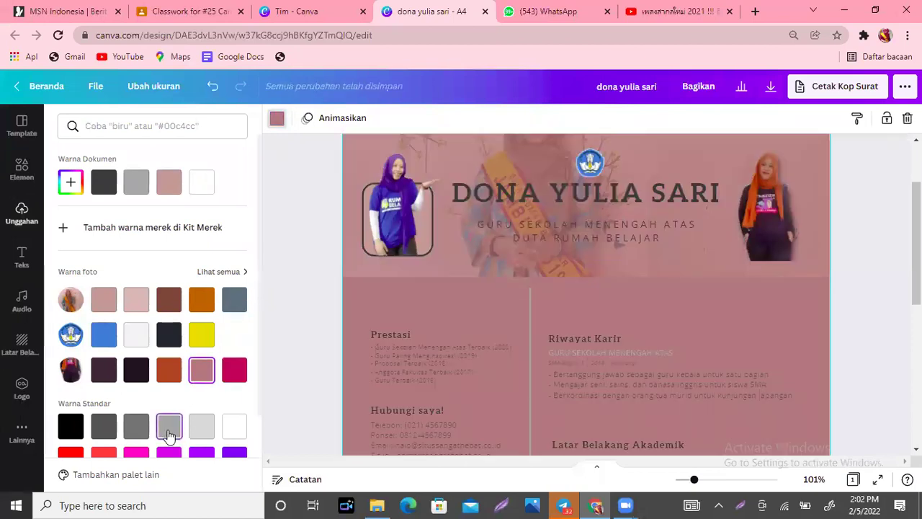
{"action": "left_click", "coordinate": [168, 429]}
{"action": "left_click", "coordinate": [204, 429]}
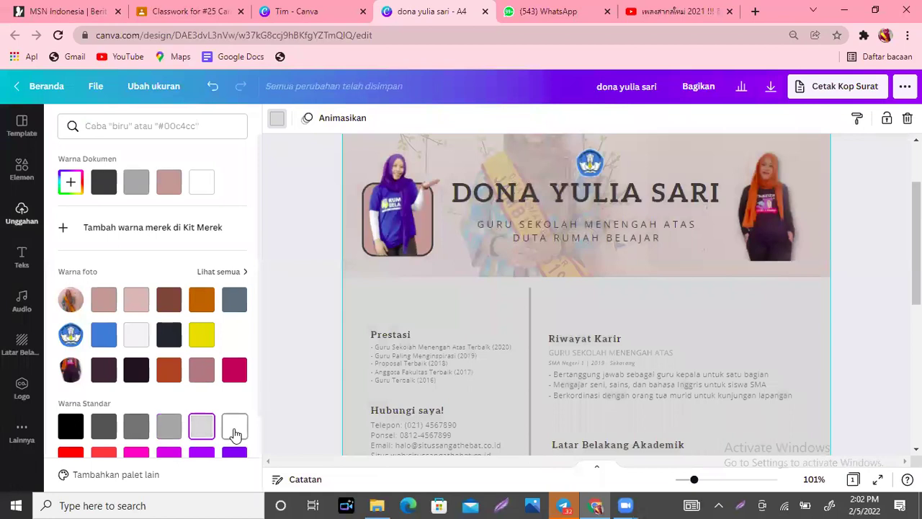
{"action": "scroll", "coordinate": [914, 244], "scroll_direction": "down", "scroll_amount": 1}
{"action": "scroll", "coordinate": [702, 243], "scroll_direction": "up", "scroll_amount": 1}
{"action": "left_click", "coordinate": [701, 243]}
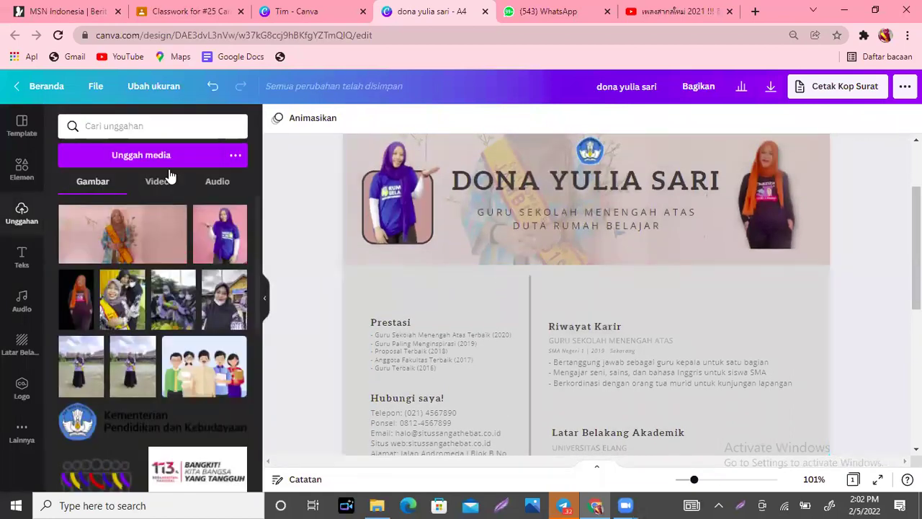
Search the Elemen library for 'garis' and filter the results to Grafis.
{"action": "left_click", "coordinate": [16, 185]}
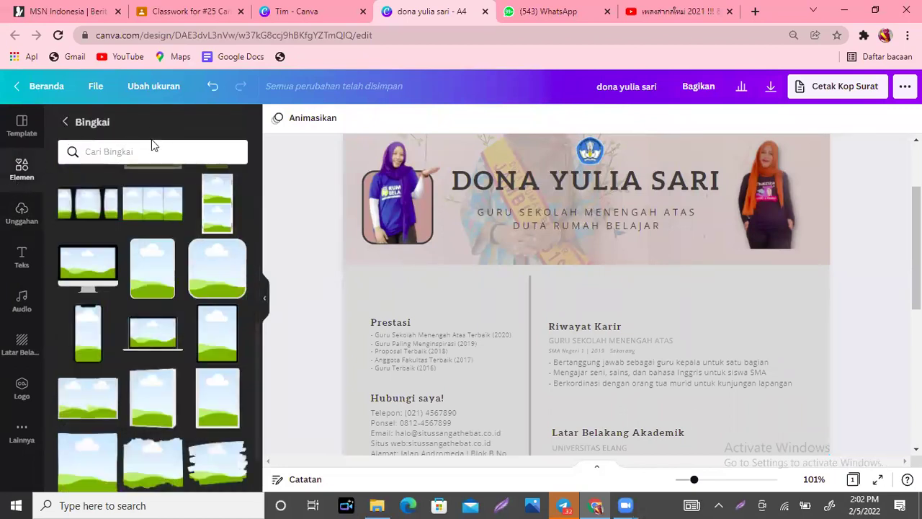
{"action": "left_click", "coordinate": [64, 122]}
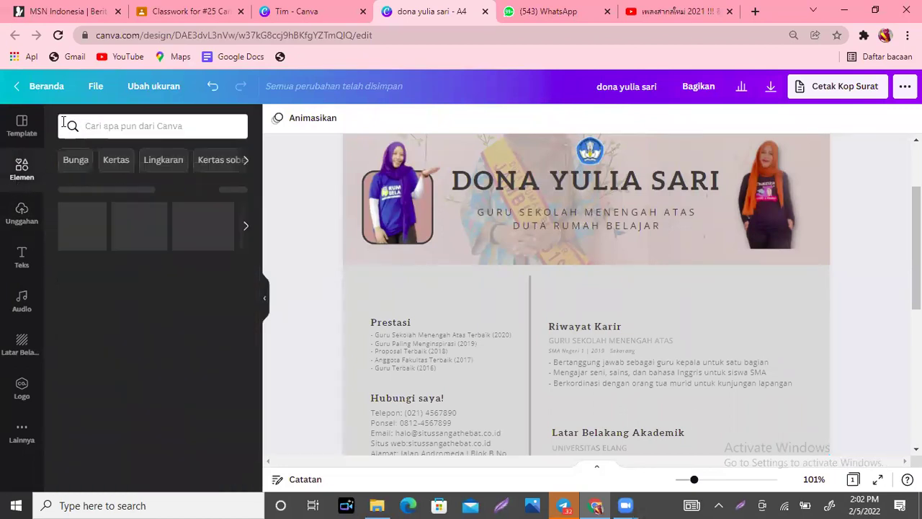
{"action": "left_click", "coordinate": [111, 126]}
{"action": "type", "text": "garis"}
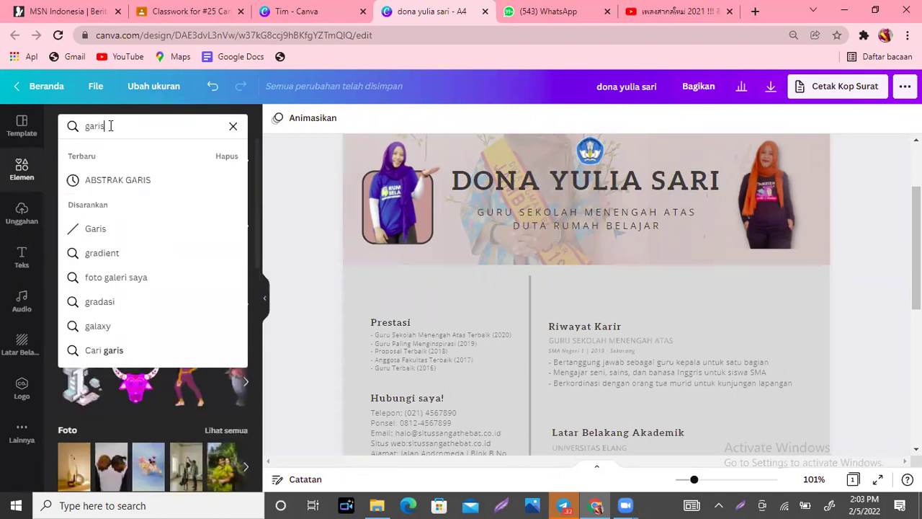
{"action": "key", "text": "Return"}
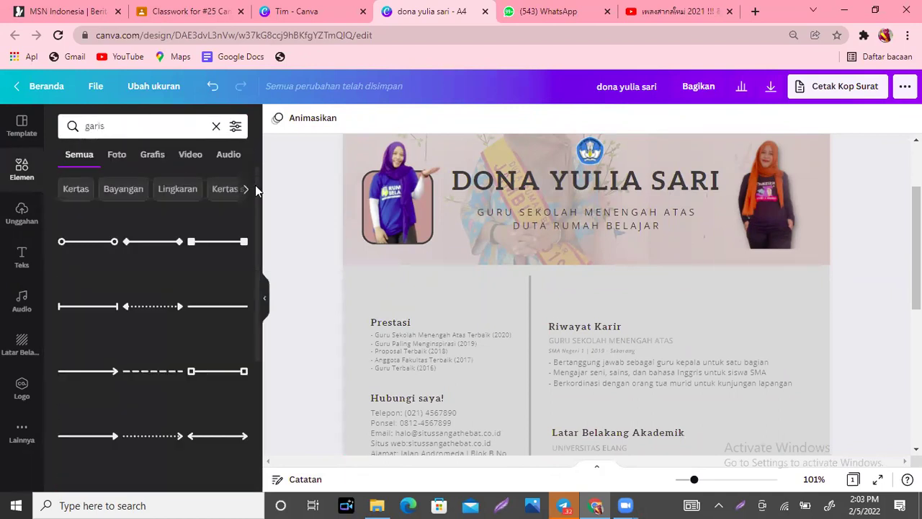
{"action": "left_click_drag", "start_coordinate": [258, 197], "coordinate": [261, 350]}
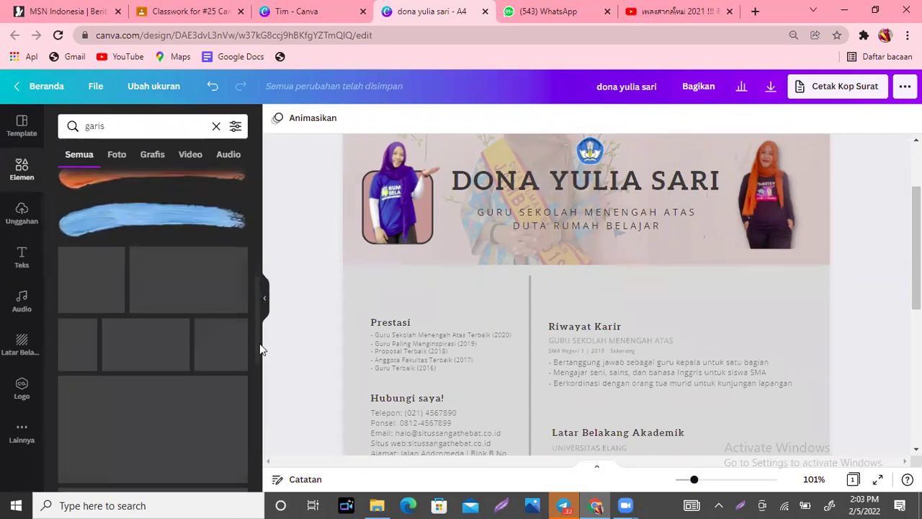
{"action": "left_click_drag", "start_coordinate": [256, 284], "coordinate": [250, 342]}
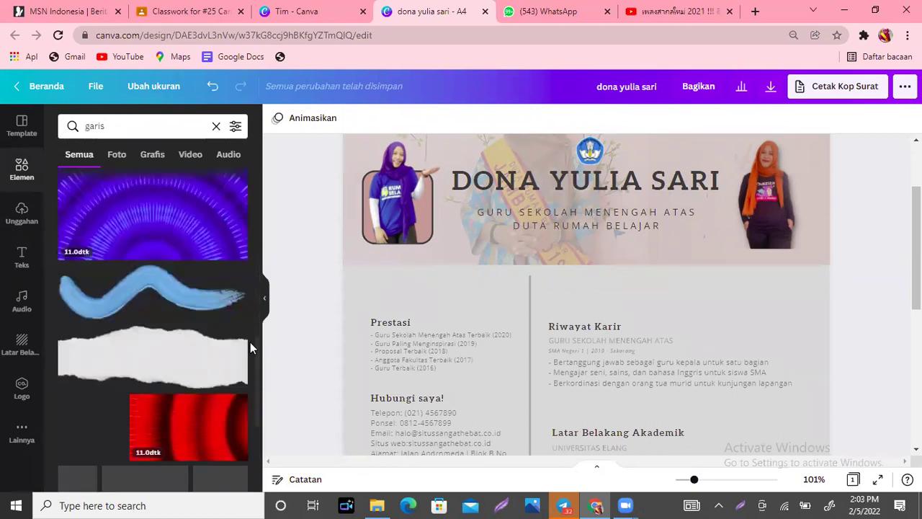
{"action": "left_click", "coordinate": [154, 156]}
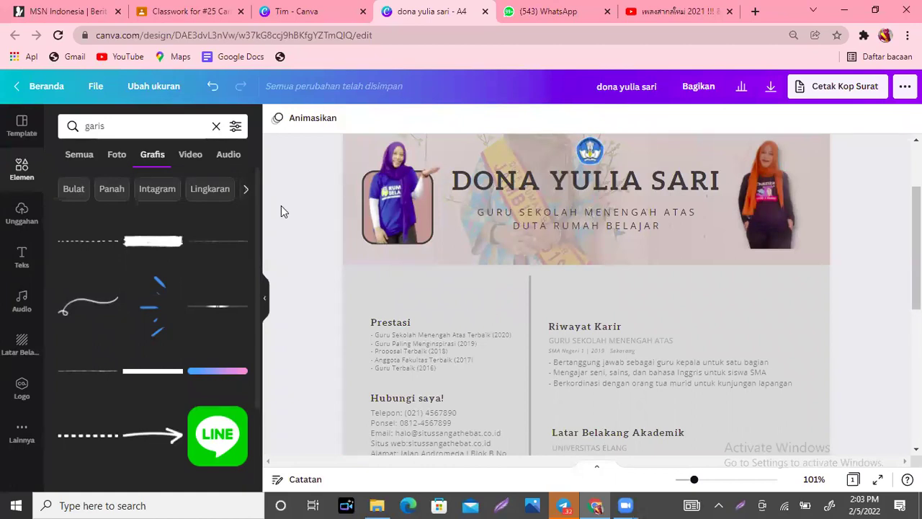
Add the blue-to-pink gradient line, stretch it across the page under the header, and send it backward.
{"action": "left_click", "coordinate": [214, 375]}
{"action": "left_click_drag", "start_coordinate": [568, 408], "coordinate": [422, 280]}
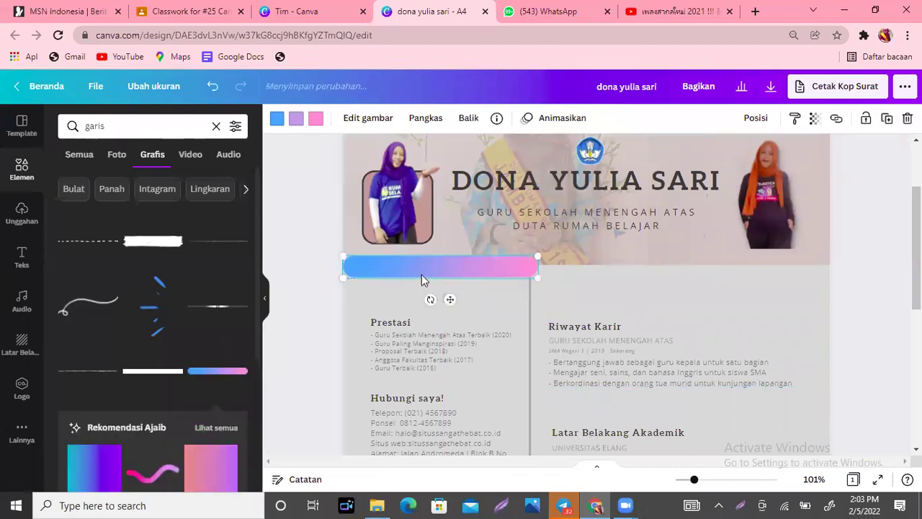
{"action": "left_click_drag", "start_coordinate": [537, 276], "coordinate": [853, 309]}
{"action": "left_click_drag", "start_coordinate": [735, 281], "coordinate": [711, 257]}
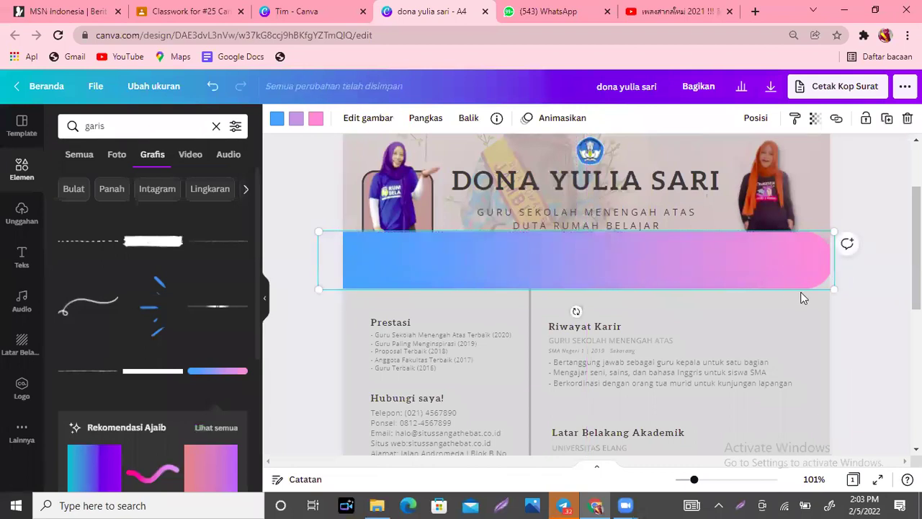
{"action": "left_click_drag", "start_coordinate": [840, 293], "coordinate": [854, 295]}
{"action": "left_click_drag", "start_coordinate": [767, 282], "coordinate": [767, 270]}
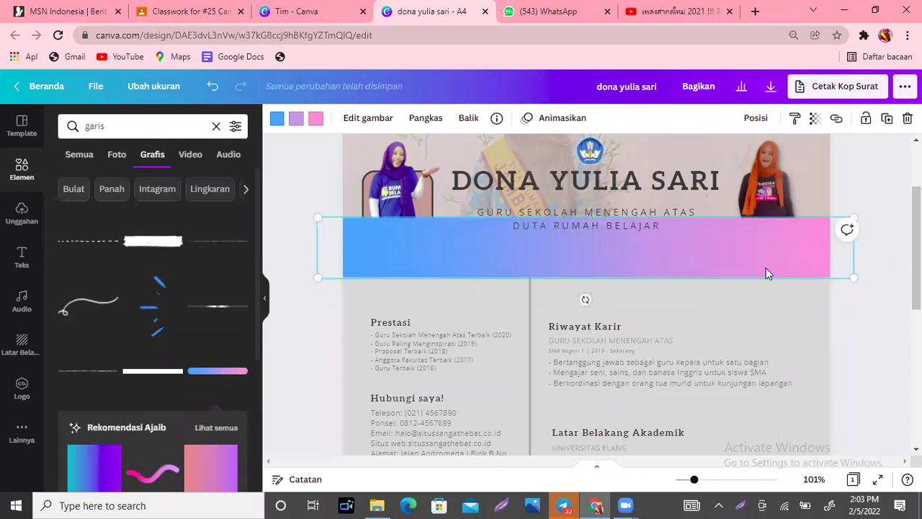
{"action": "key", "text": "ctrl+bracketleft"}
{"action": "key", "text": "ctrl+bracketleft"}
{"action": "key", "text": "ctrl+bracketleft"}
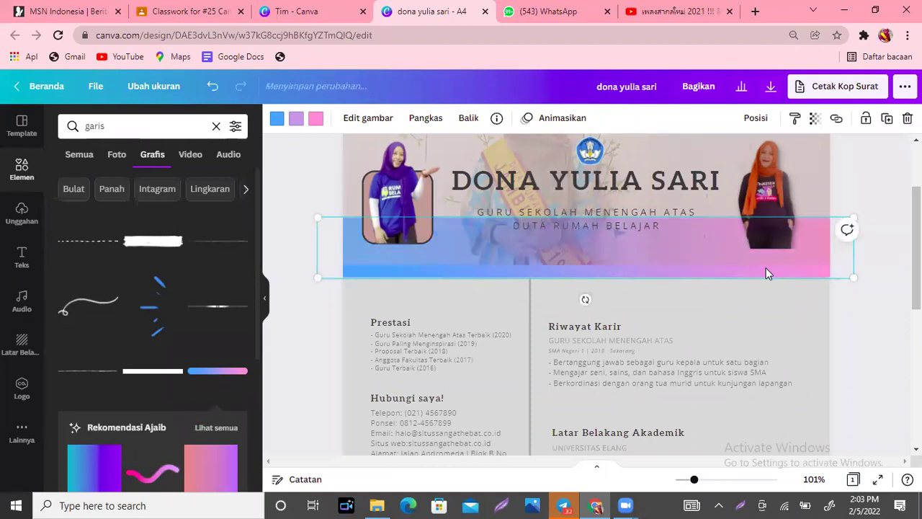
Crop the gradient bar with Pangkas down to its lower strip.
{"action": "left_click", "coordinate": [864, 326]}
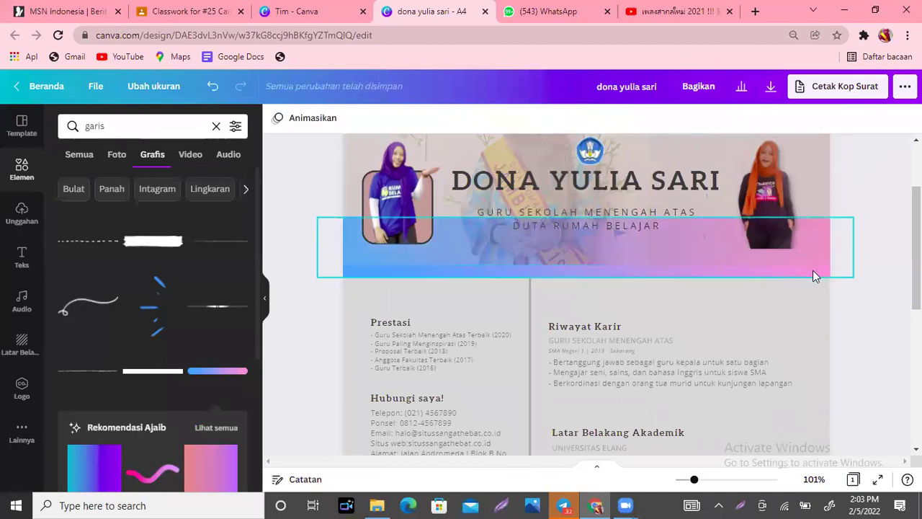
{"action": "left_click", "coordinate": [812, 276]}
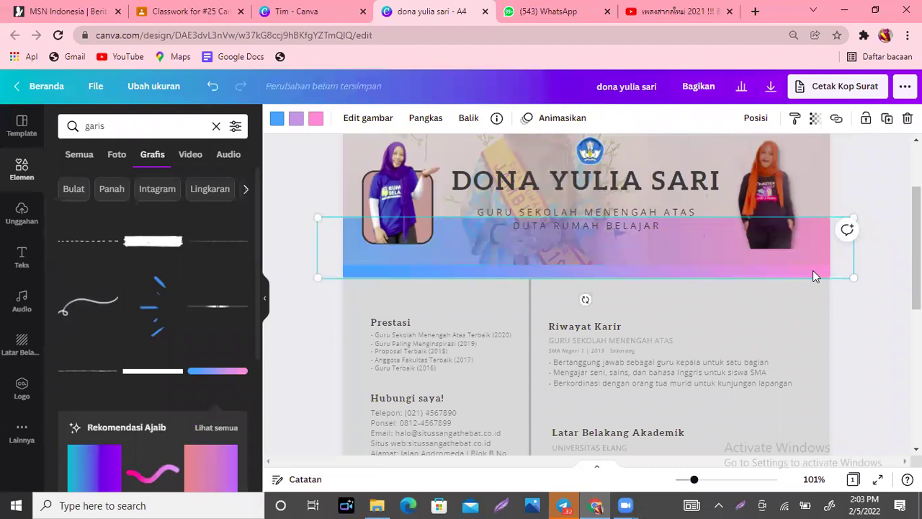
{"action": "left_click", "coordinate": [816, 187]}
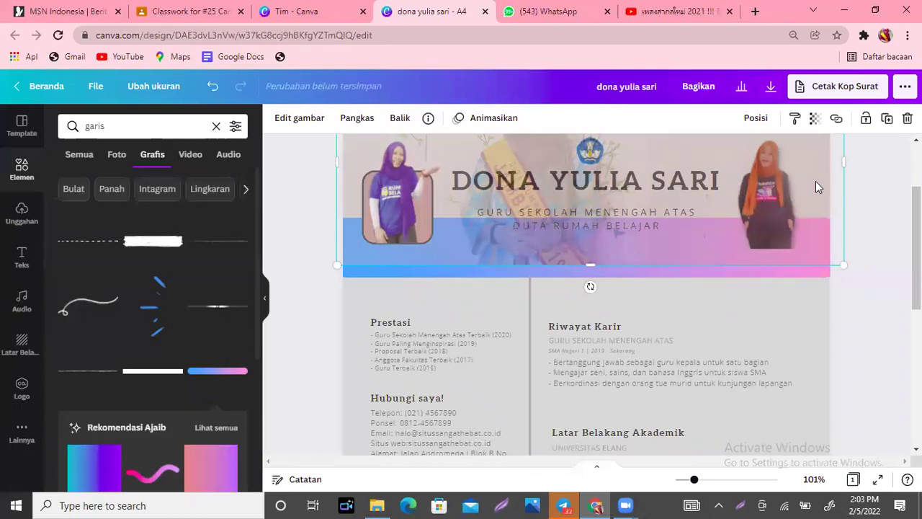
{"action": "left_click", "coordinate": [868, 330]}
{"action": "left_click", "coordinate": [745, 279]}
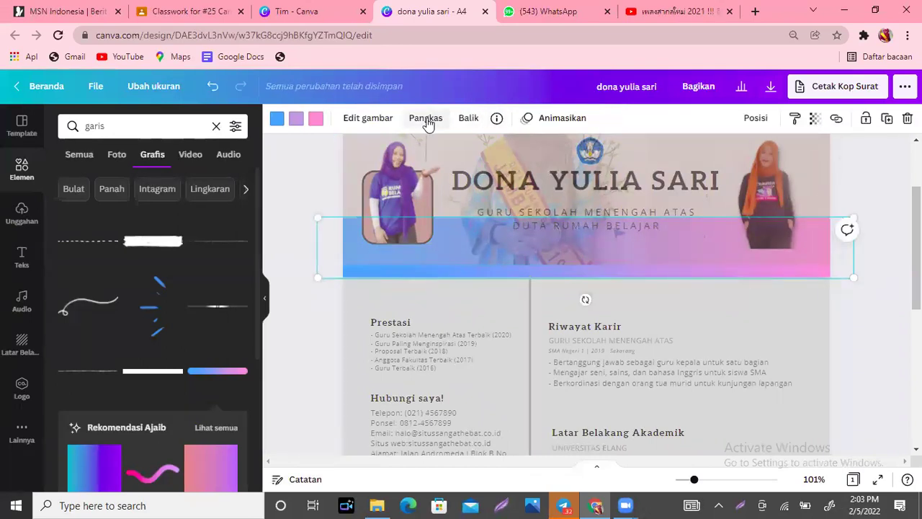
{"action": "left_click", "coordinate": [426, 119]}
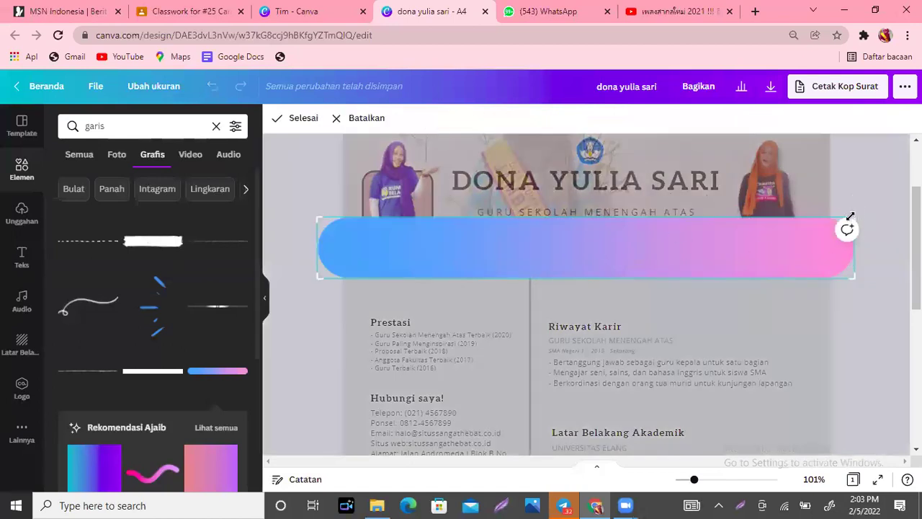
{"action": "left_click_drag", "start_coordinate": [853, 215], "coordinate": [855, 248]}
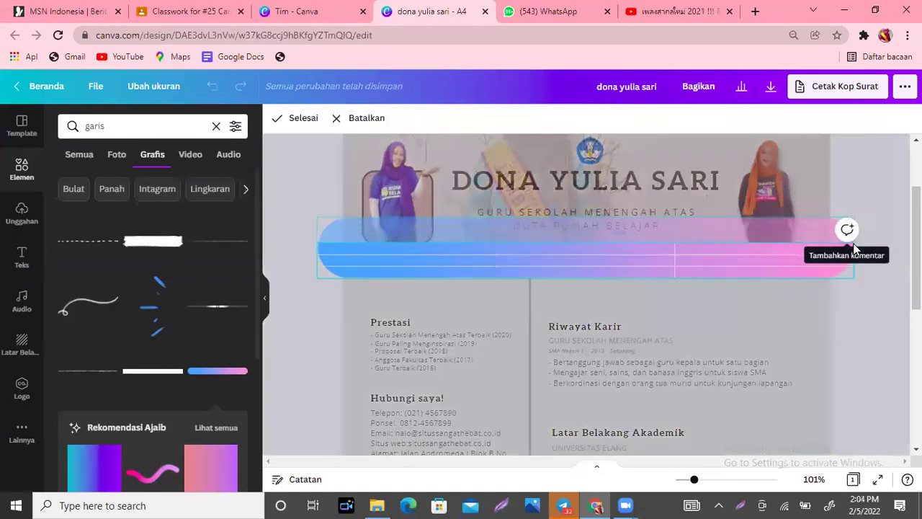
{"action": "key", "text": "Return"}
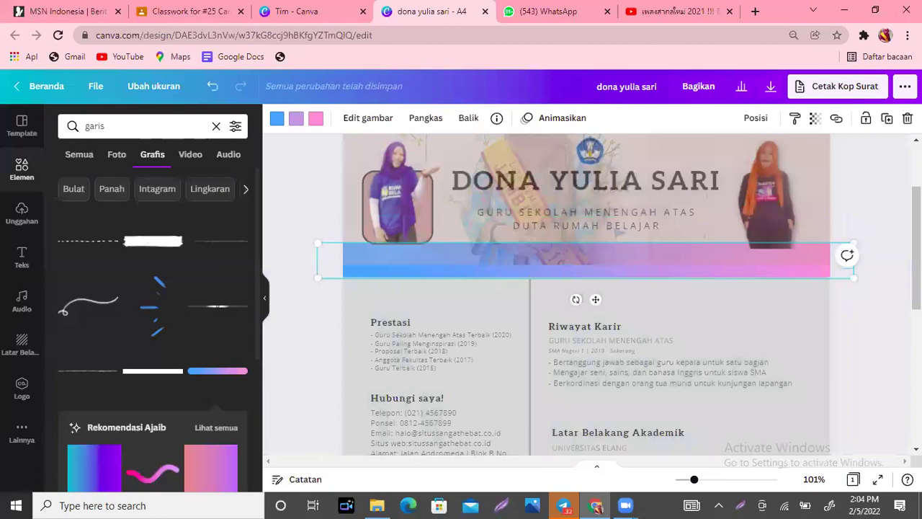
{"action": "left_click", "coordinate": [877, 188]}
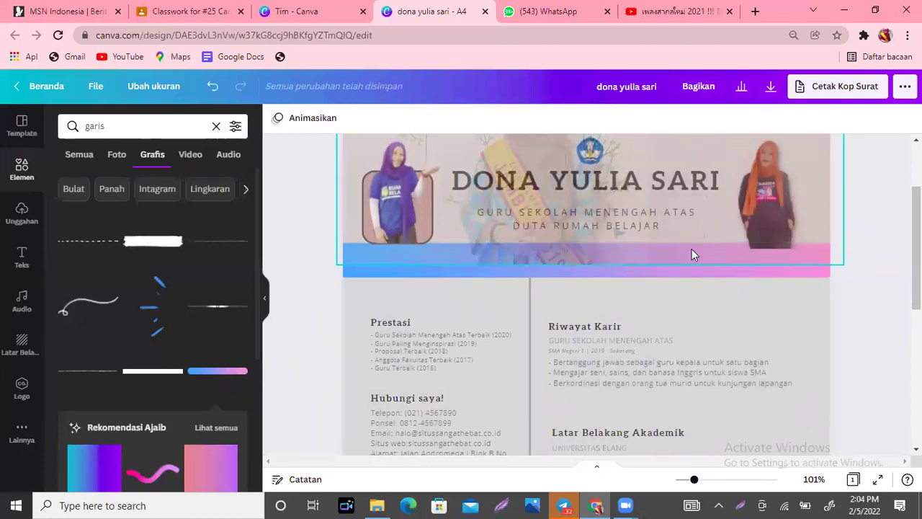
Crop the gradient bar again to a thin strip.
{"action": "left_click", "coordinate": [687, 271]}
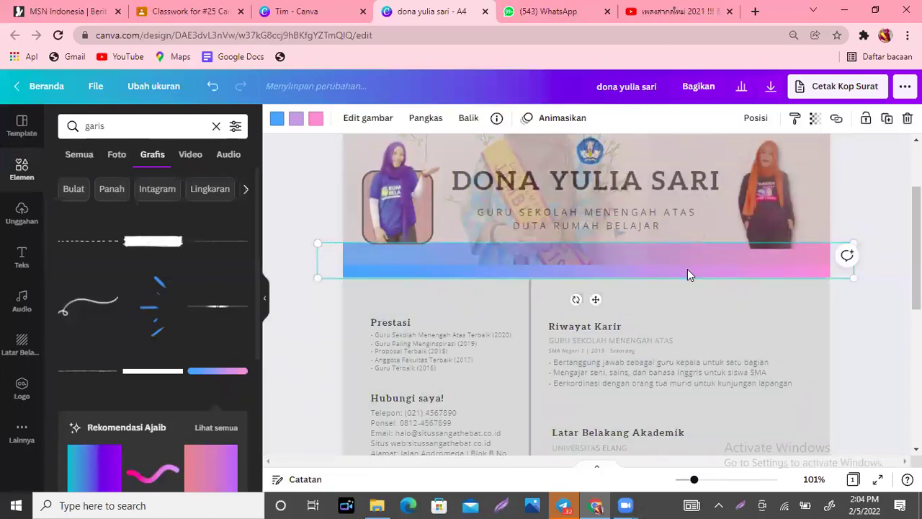
{"action": "left_click", "coordinate": [428, 122]}
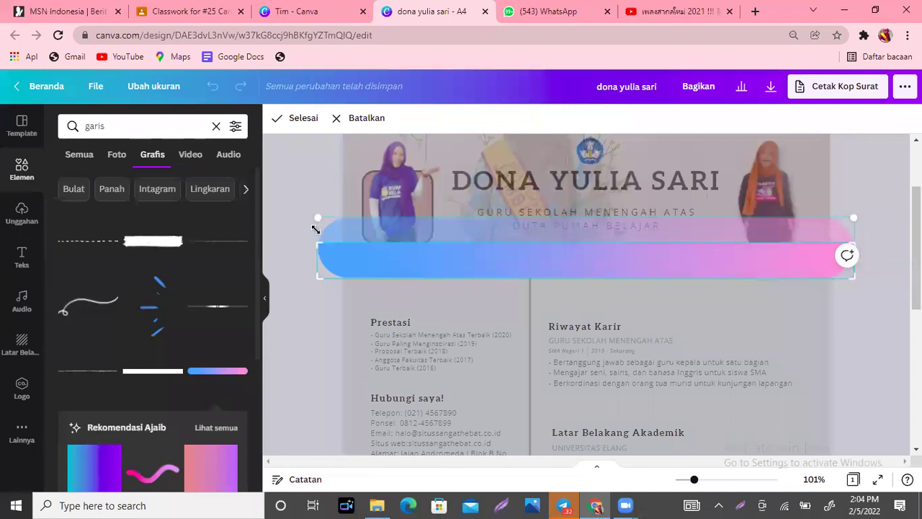
{"action": "left_click_drag", "start_coordinate": [319, 251], "coordinate": [320, 259]}
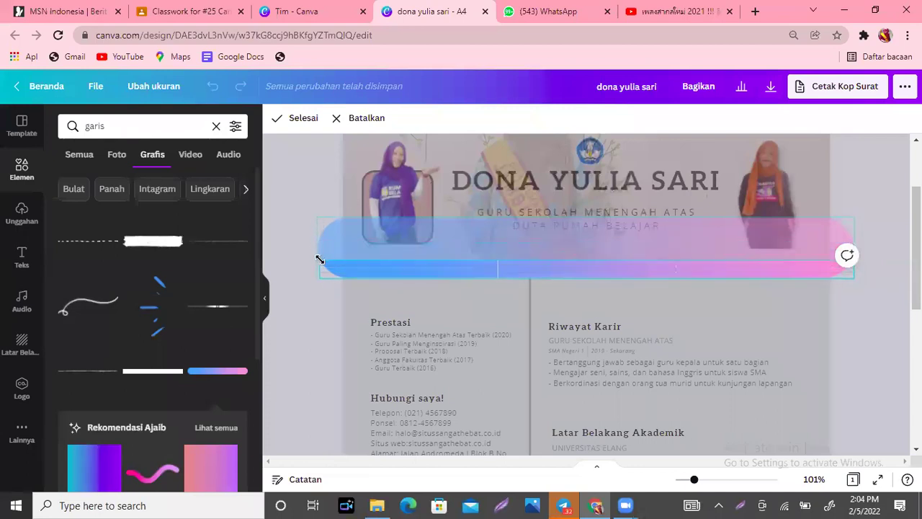
{"action": "key", "text": "Return"}
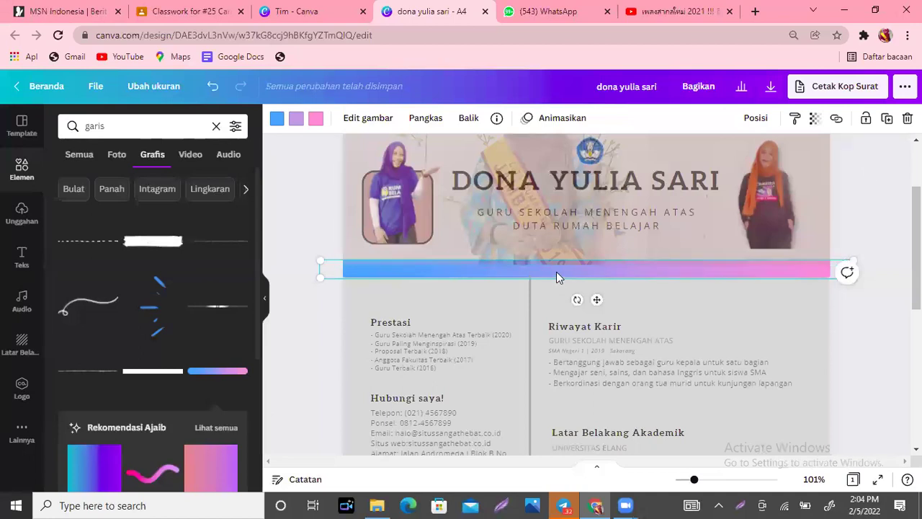
{"action": "left_click", "coordinate": [877, 180]}
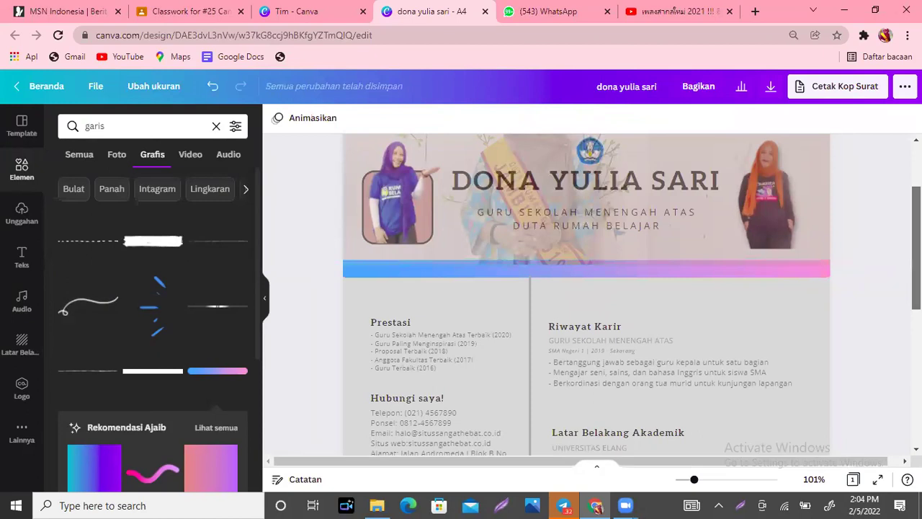
Colour the dark bar at the bottom of the page purple.
{"action": "scroll", "coordinate": [586, 294], "scroll_direction": "down", "scroll_amount": 4}
{"action": "scroll", "coordinate": [586, 294], "scroll_direction": "down", "scroll_amount": 1}
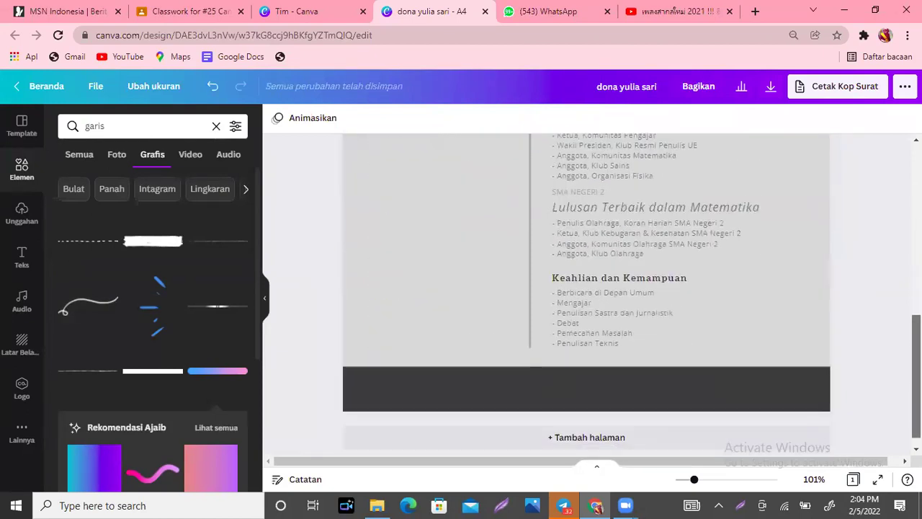
{"action": "scroll", "coordinate": [586, 294], "scroll_direction": "up", "scroll_amount": 5}
{"action": "scroll", "coordinate": [587, 294], "scroll_direction": "down", "scroll_amount": 3}
{"action": "scroll", "coordinate": [534, 380], "scroll_direction": "down", "scroll_amount": 3}
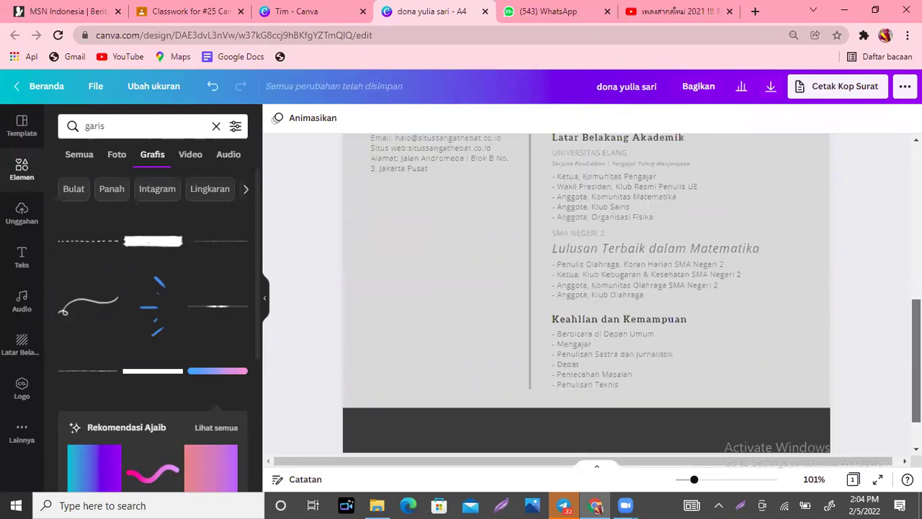
{"action": "left_click", "coordinate": [535, 380]}
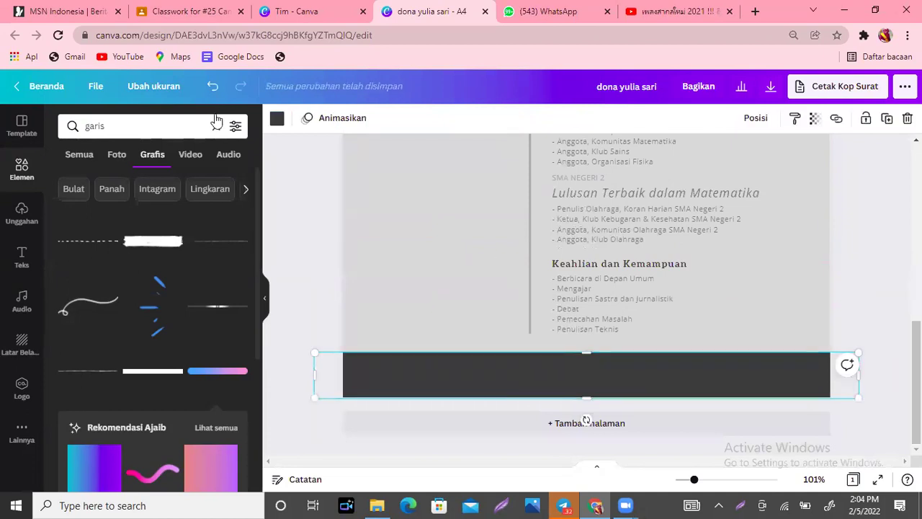
{"action": "left_click", "coordinate": [277, 119]}
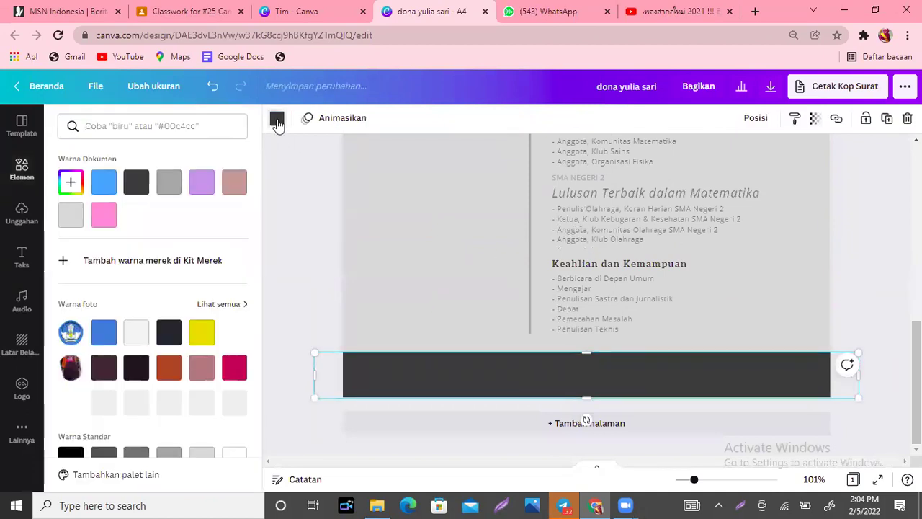
{"action": "left_click", "coordinate": [203, 183]}
{"action": "scroll", "coordinate": [586, 420], "scroll_direction": "up", "scroll_amount": 10}
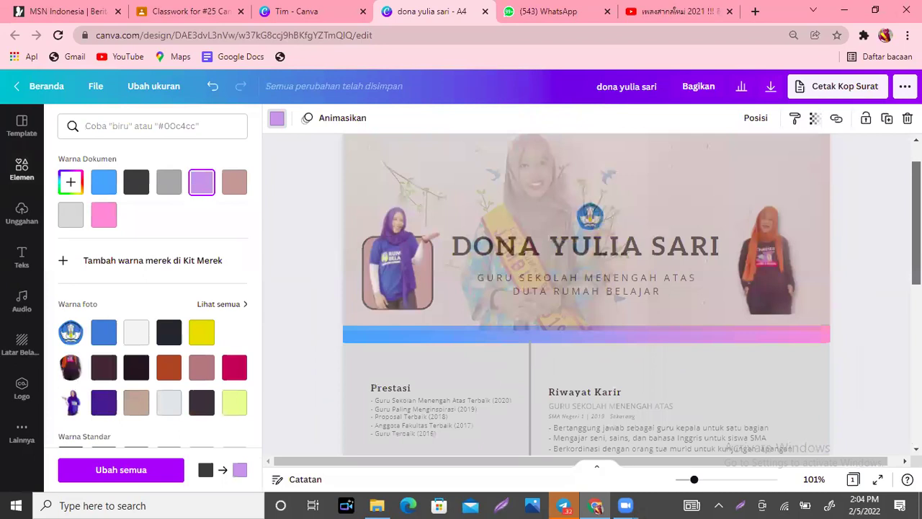
{"action": "scroll", "coordinate": [881, 214], "scroll_direction": "down", "scroll_amount": 3}
{"action": "scroll", "coordinate": [881, 214], "scroll_direction": "up", "scroll_amount": 1}
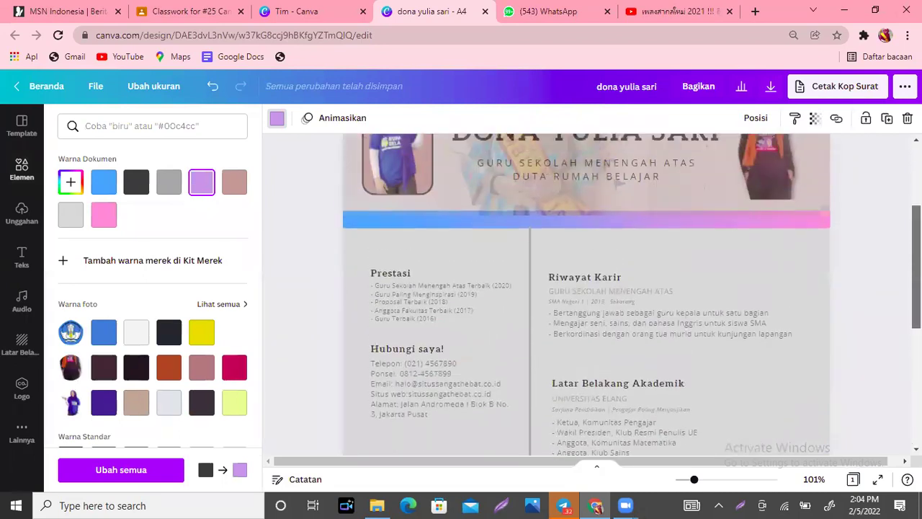
{"action": "key", "text": "Escape"}
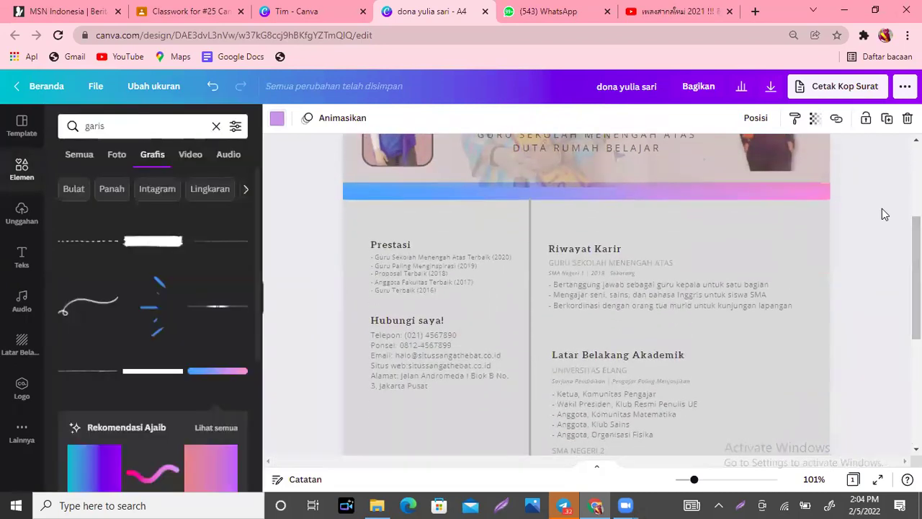
Colour the vertical divider between the two columns purple.
{"action": "left_click", "coordinate": [528, 260]}
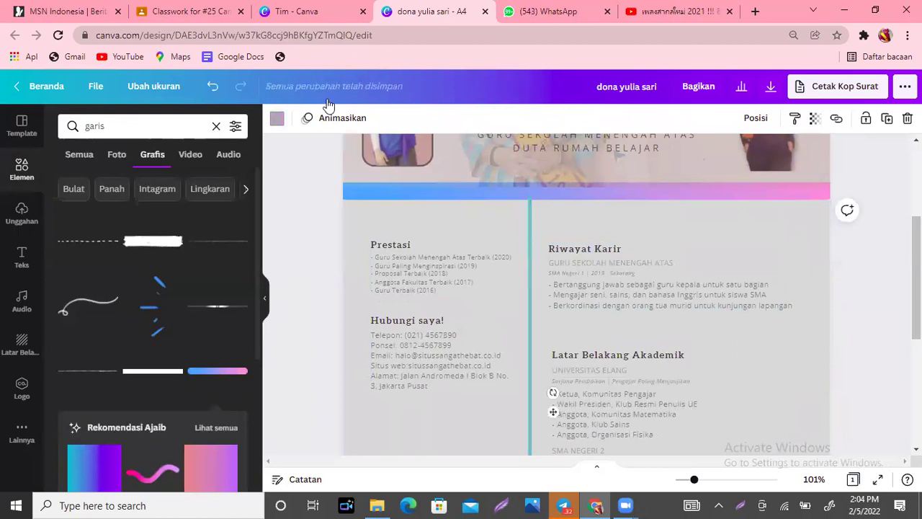
{"action": "left_click", "coordinate": [276, 118]}
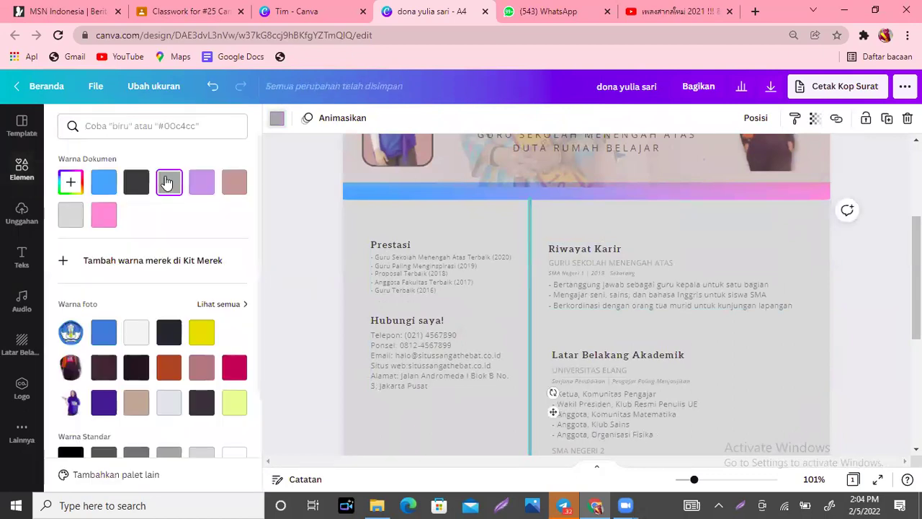
{"action": "left_click", "coordinate": [201, 181]}
{"action": "left_click", "coordinate": [867, 248]}
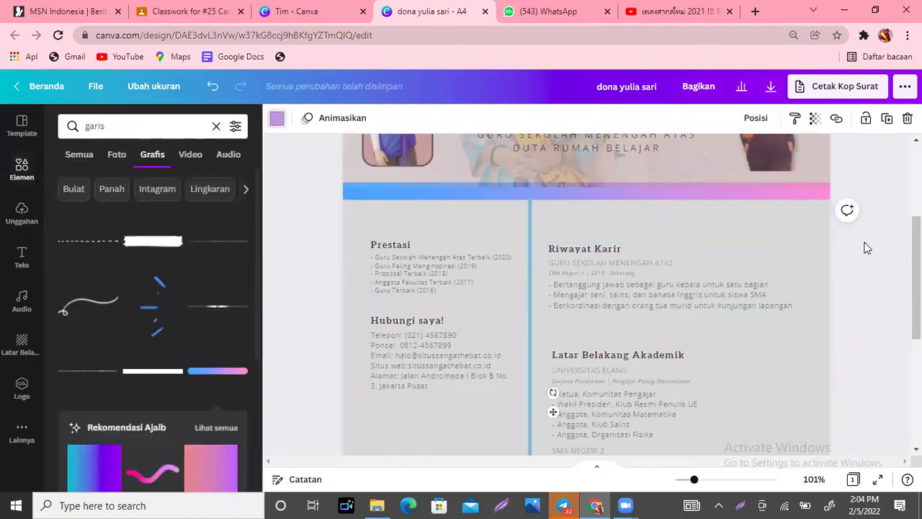
{"action": "left_click", "coordinate": [529, 211]}
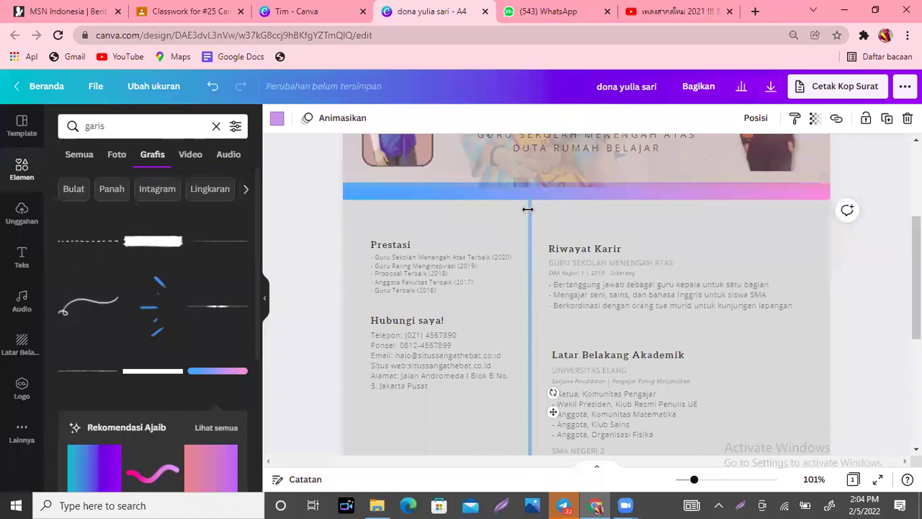
{"action": "left_click", "coordinate": [860, 245]}
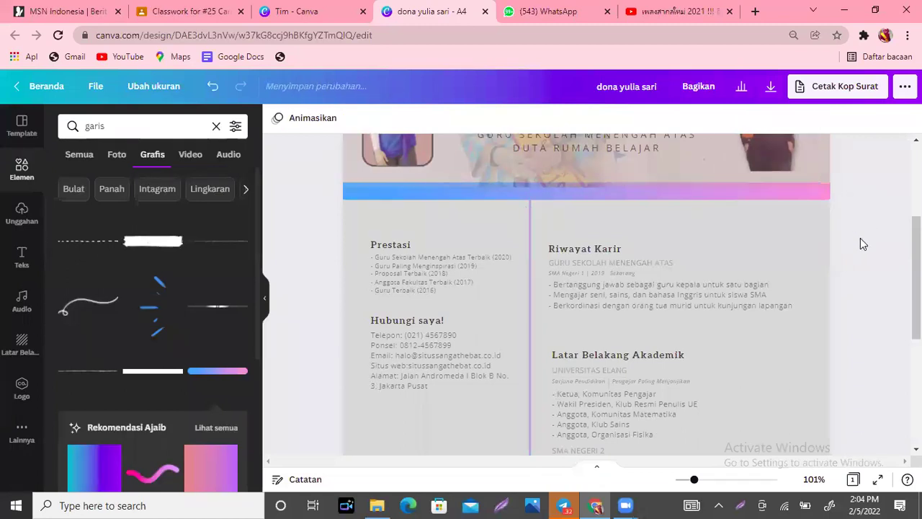
{"action": "left_click_drag", "start_coordinate": [308, 231], "coordinate": [794, 472]}
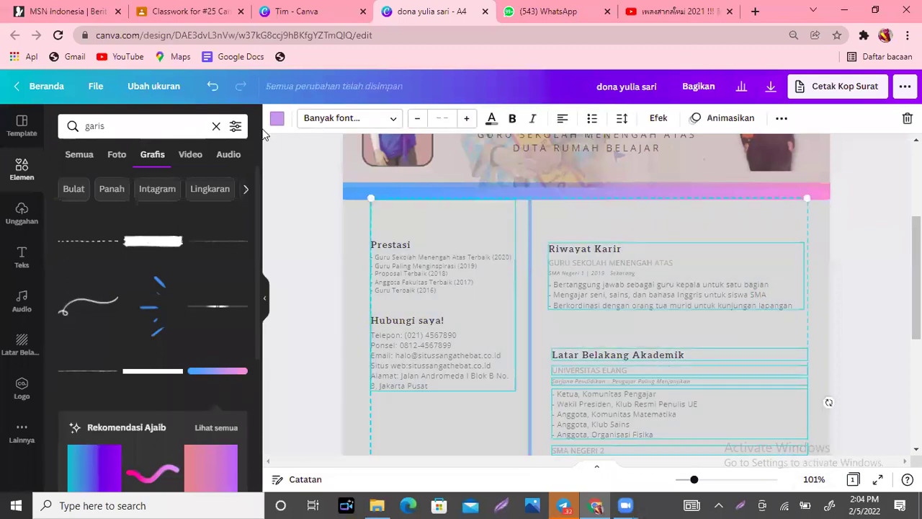
Recolour the Prestasi text and the matching resume text crimson with Ubah semua.
{"action": "left_click", "coordinate": [869, 324]}
{"action": "scroll", "coordinate": [404, 252], "scroll_direction": "down", "scroll_amount": 3}
{"action": "scroll", "coordinate": [403, 253], "scroll_direction": "up", "scroll_amount": 3}
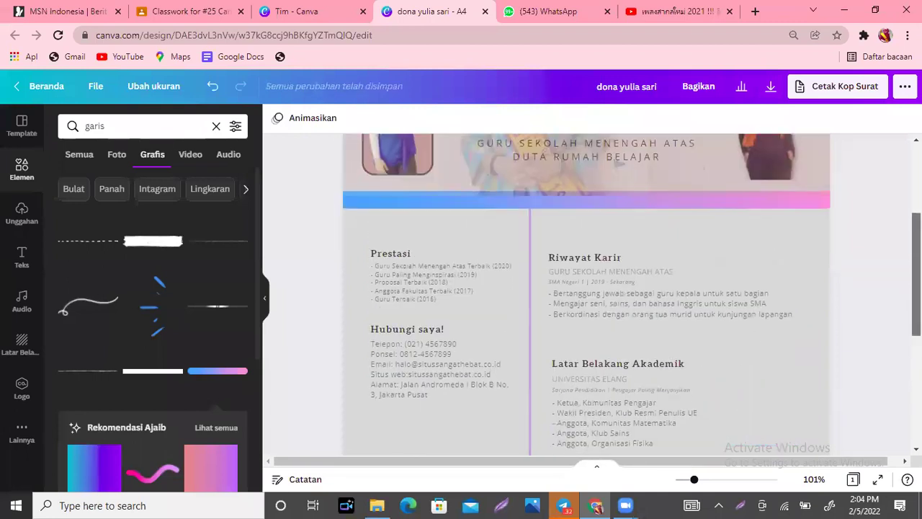
{"action": "left_click", "coordinate": [400, 259]}
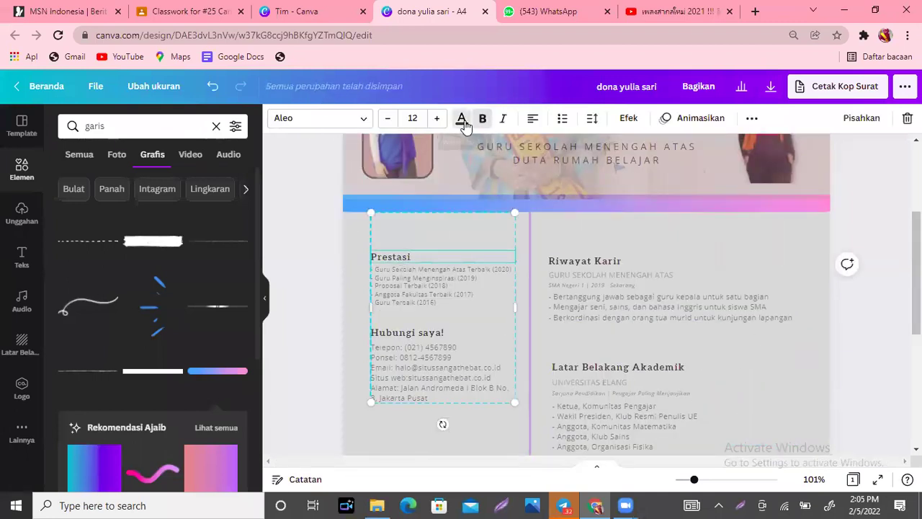
{"action": "left_click", "coordinate": [462, 120]}
{"action": "left_click", "coordinate": [238, 189]}
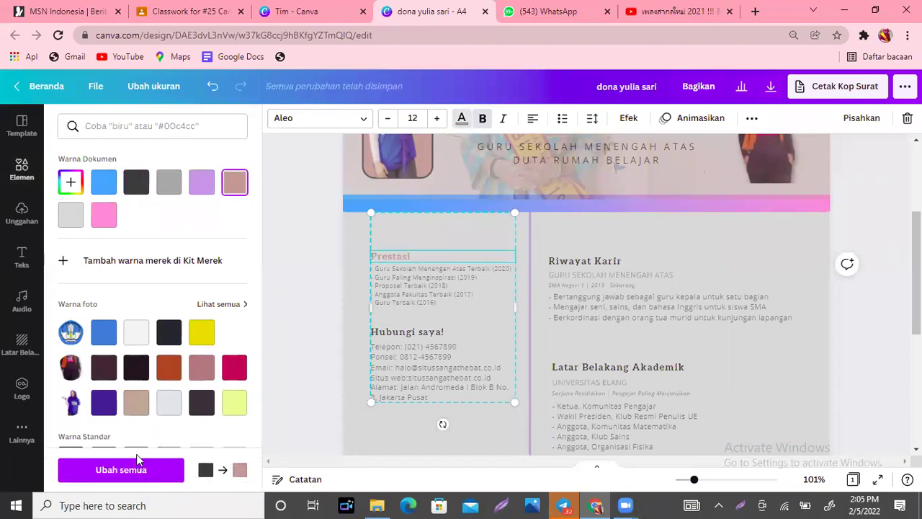
{"action": "left_click", "coordinate": [234, 367]}
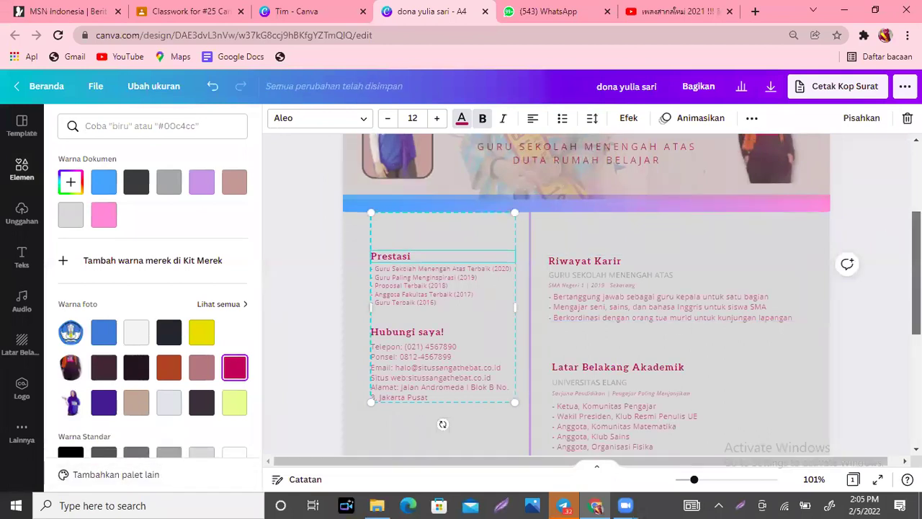
{"action": "scroll", "coordinate": [417, 408], "scroll_direction": "down", "scroll_amount": 3}
{"action": "scroll", "coordinate": [417, 408], "scroll_direction": "up", "scroll_amount": 1}
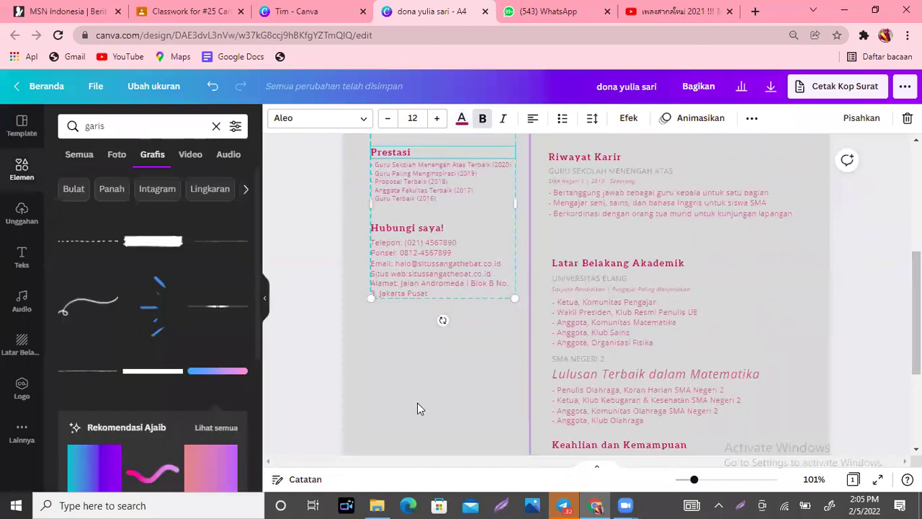
{"action": "left_click", "coordinate": [417, 409]}
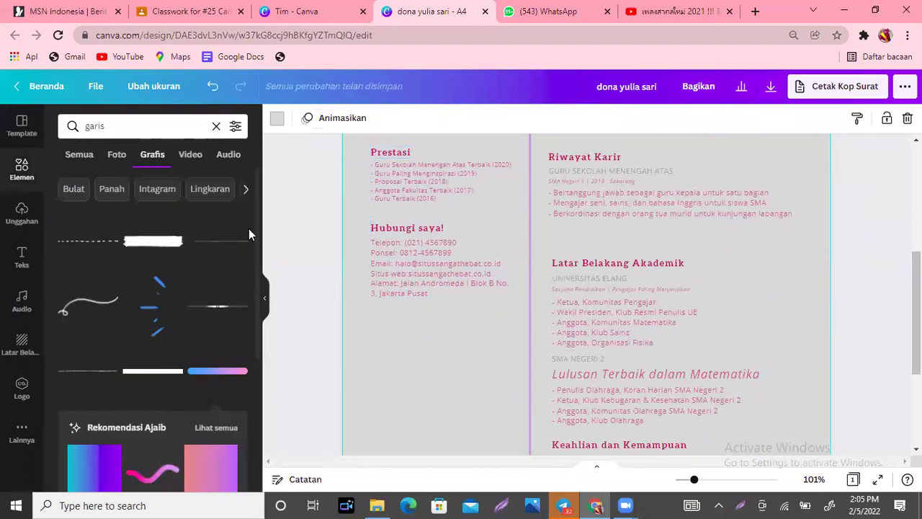
{"action": "scroll", "coordinate": [265, 308], "scroll_direction": "down", "scroll_amount": 3}
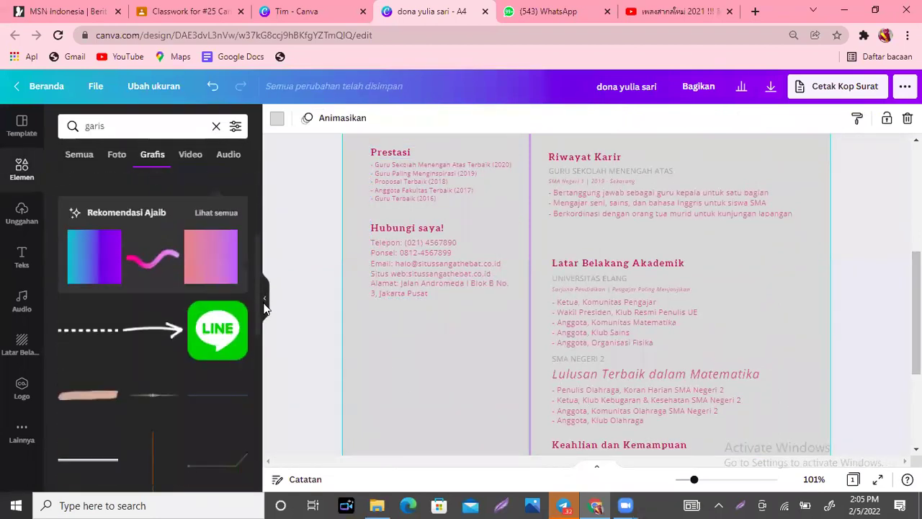
{"action": "scroll", "coordinate": [266, 386], "scroll_direction": "down", "scroll_amount": 4}
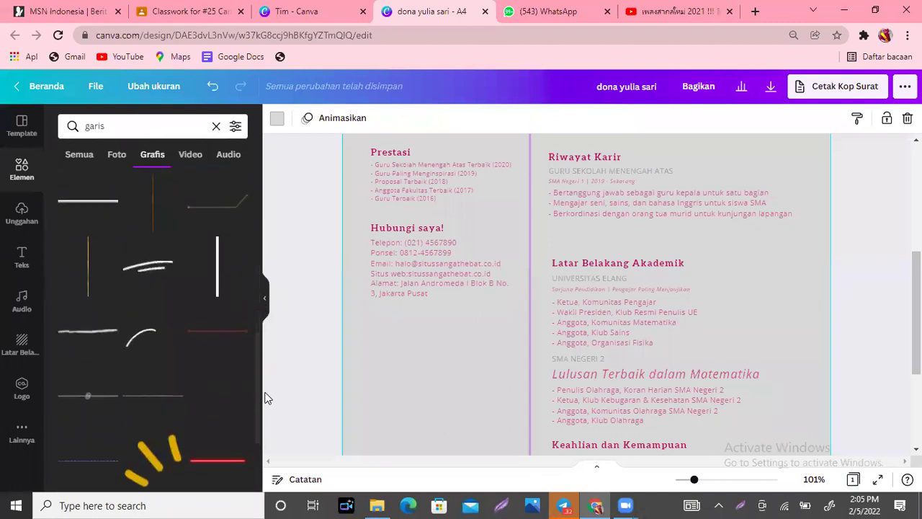
{"action": "scroll", "coordinate": [266, 209], "scroll_direction": "up", "scroll_amount": 10}
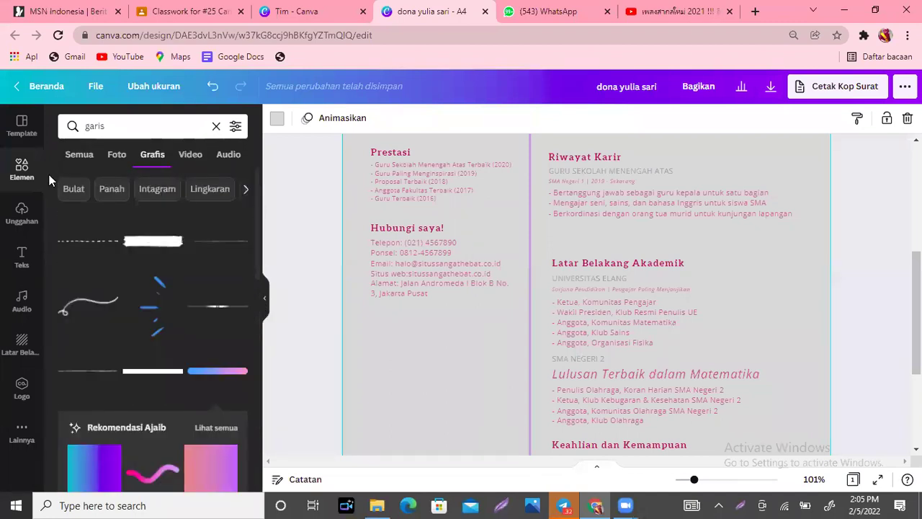
Search elements for 'buku' and add the stacked-books sticker to the page.
{"action": "left_click", "coordinate": [21, 173]}
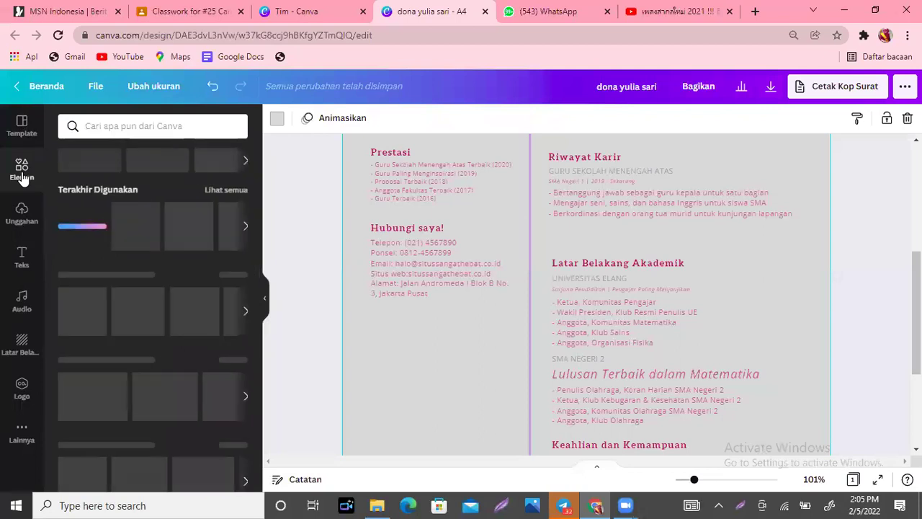
{"action": "left_click", "coordinate": [191, 126]}
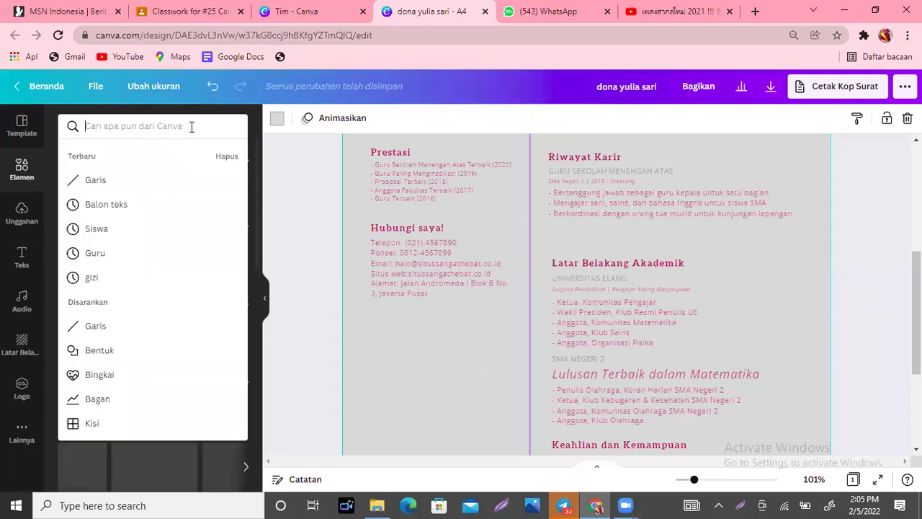
{"action": "type", "text": "buku"}
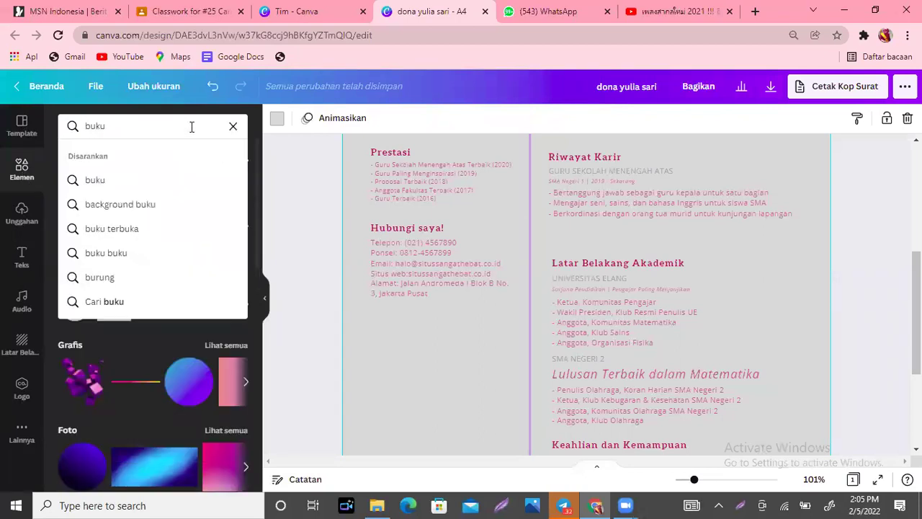
{"action": "key", "text": "Return"}
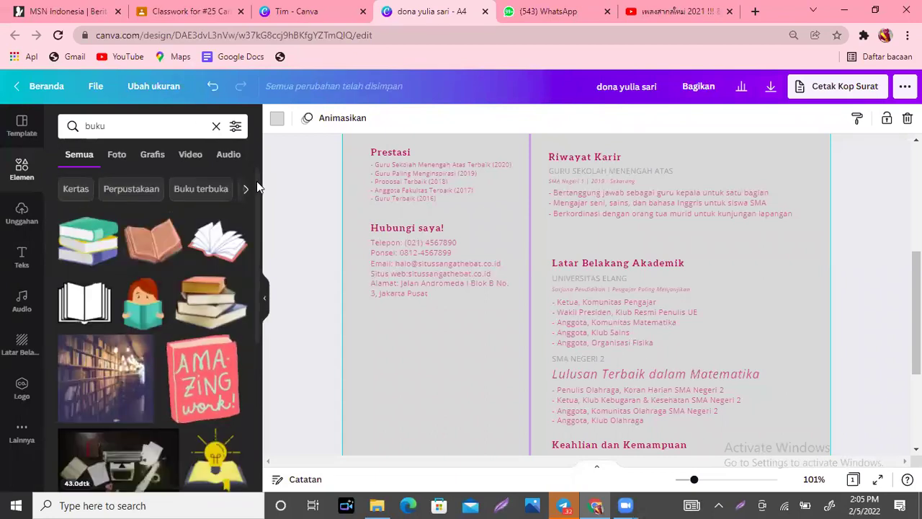
{"action": "left_click_drag", "start_coordinate": [258, 183], "coordinate": [259, 421]}
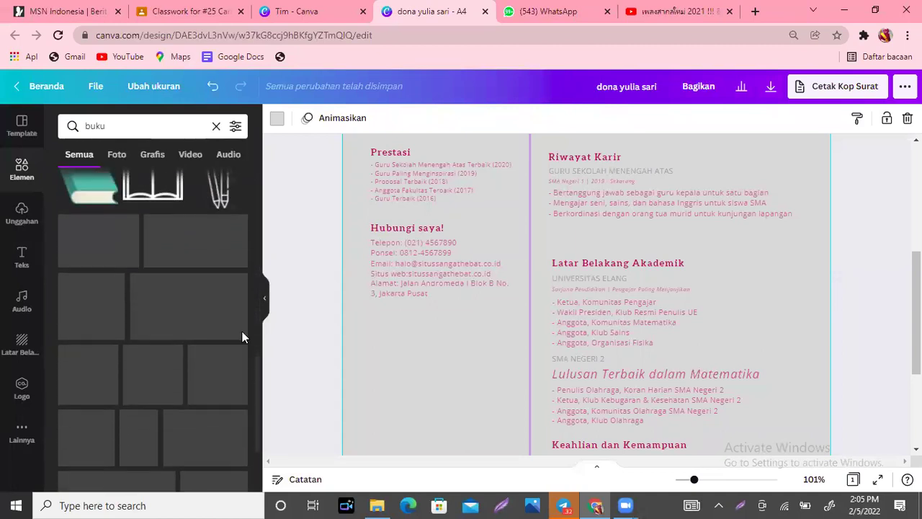
{"action": "scroll", "coordinate": [243, 336], "scroll_direction": "up", "scroll_amount": 10}
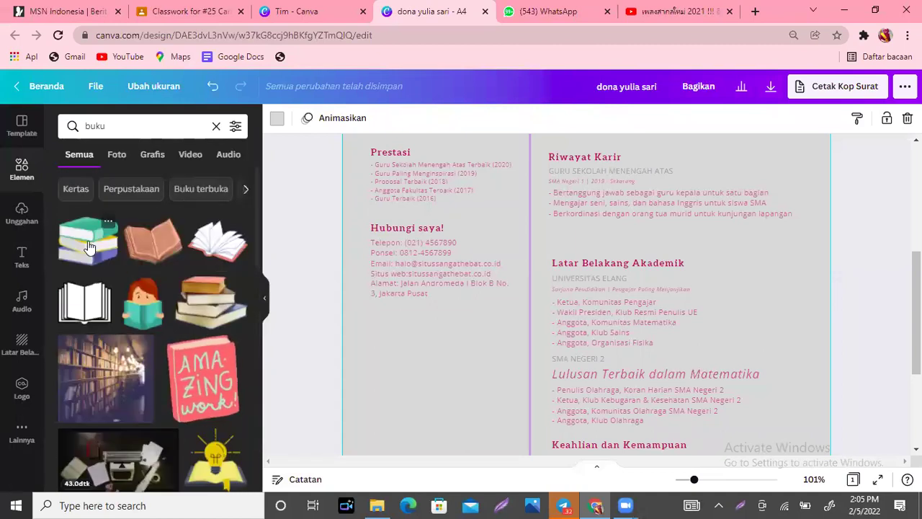
{"action": "left_click", "coordinate": [87, 247]}
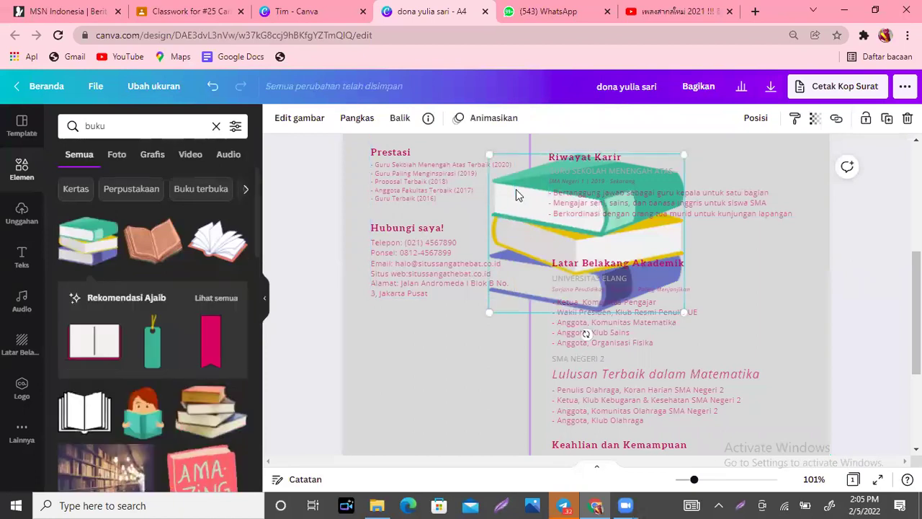
Resize the books sticker and place it at the bottom of the left column below the contacts.
{"action": "left_click_drag", "start_coordinate": [515, 194], "coordinate": [361, 350]}
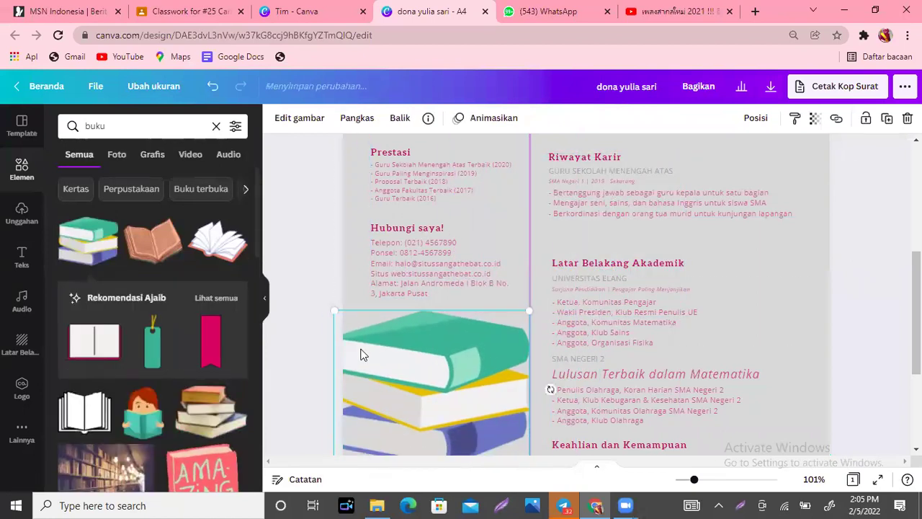
{"action": "left_click_drag", "start_coordinate": [529, 311], "coordinate": [442, 381]}
{"action": "left_click_drag", "start_coordinate": [375, 421], "coordinate": [412, 377]}
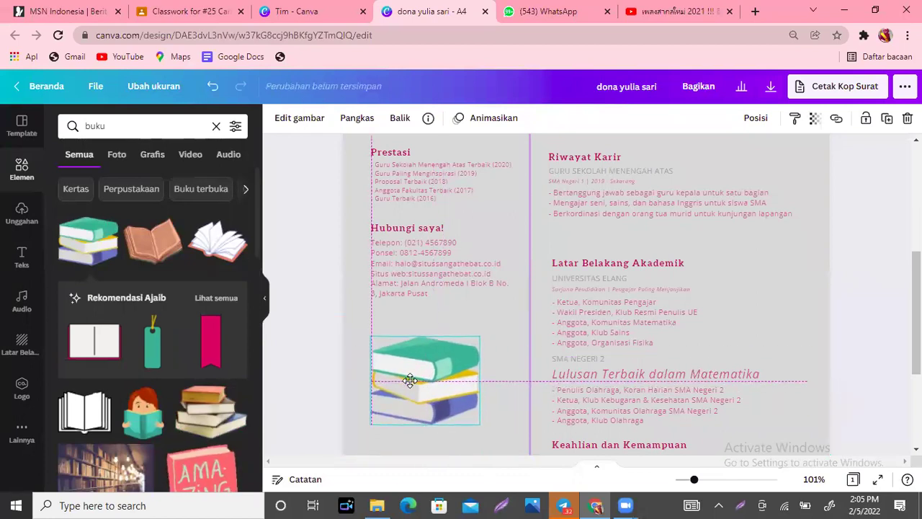
{"action": "left_click_drag", "start_coordinate": [480, 426], "coordinate": [514, 454]}
{"action": "left_click_drag", "start_coordinate": [456, 412], "coordinate": [437, 414]}
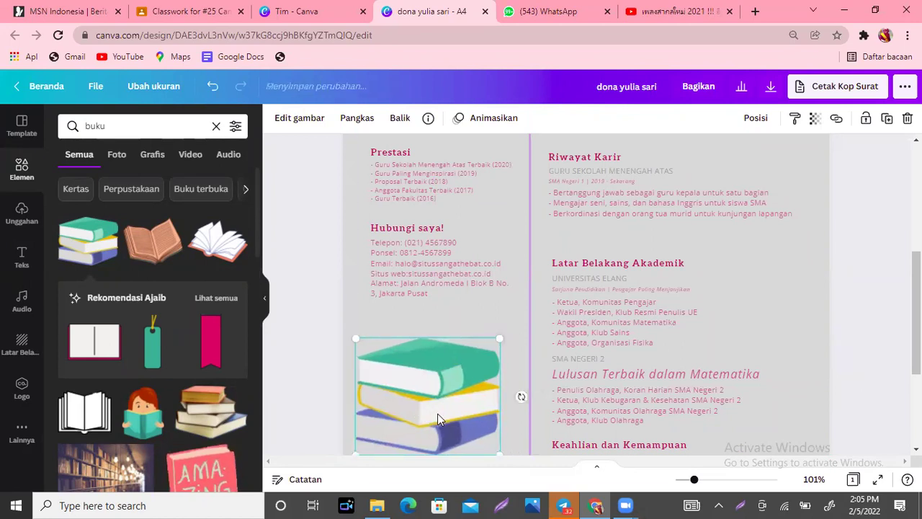
{"action": "scroll", "coordinate": [437, 413], "scroll_direction": "down", "scroll_amount": 3}
{"action": "scroll", "coordinate": [587, 288], "scroll_direction": "up", "scroll_amount": 10}
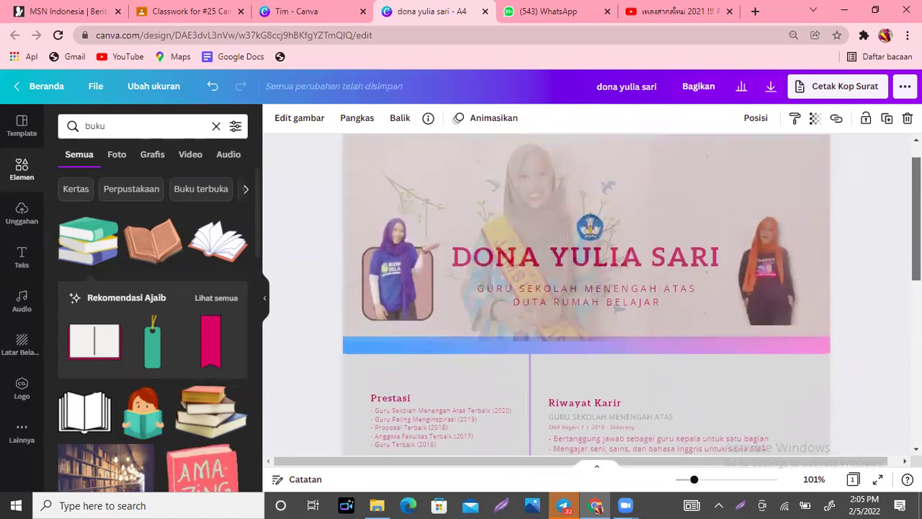
Zoom out and download the résumé as a JPG image with Unduh.
{"action": "key", "text": "Escape"}
{"action": "left_click_drag", "start_coordinate": [695, 483], "coordinate": [686, 481]}
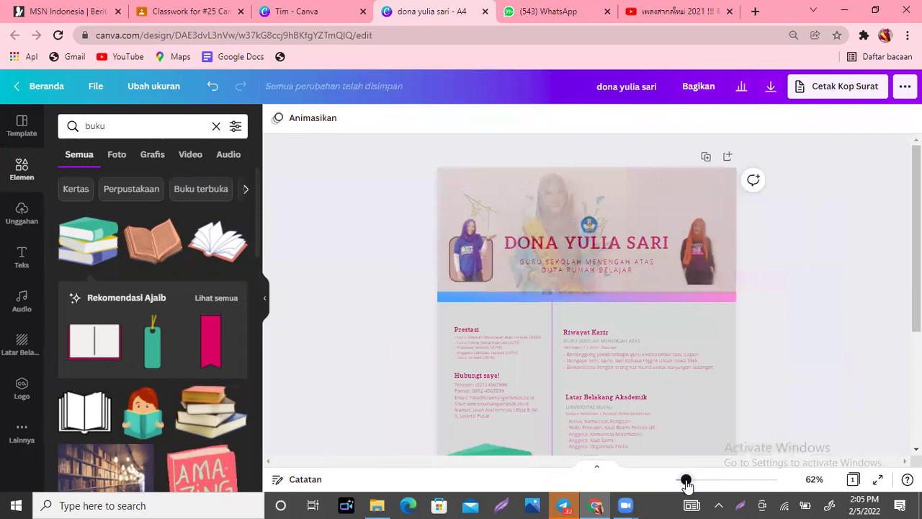
{"action": "scroll", "coordinate": [586, 288], "scroll_direction": "down", "scroll_amount": 3}
{"action": "scroll", "coordinate": [586, 288], "scroll_direction": "up", "scroll_amount": 2}
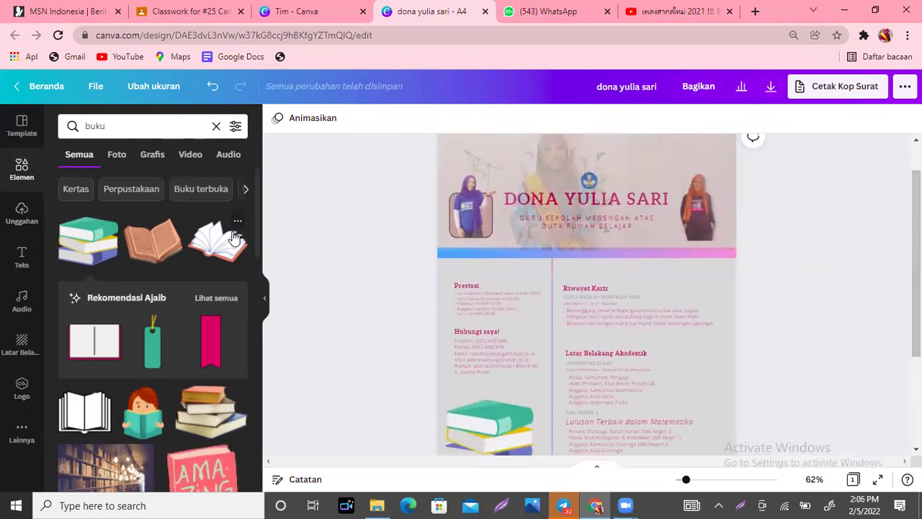
{"action": "left_click", "coordinate": [770, 89]}
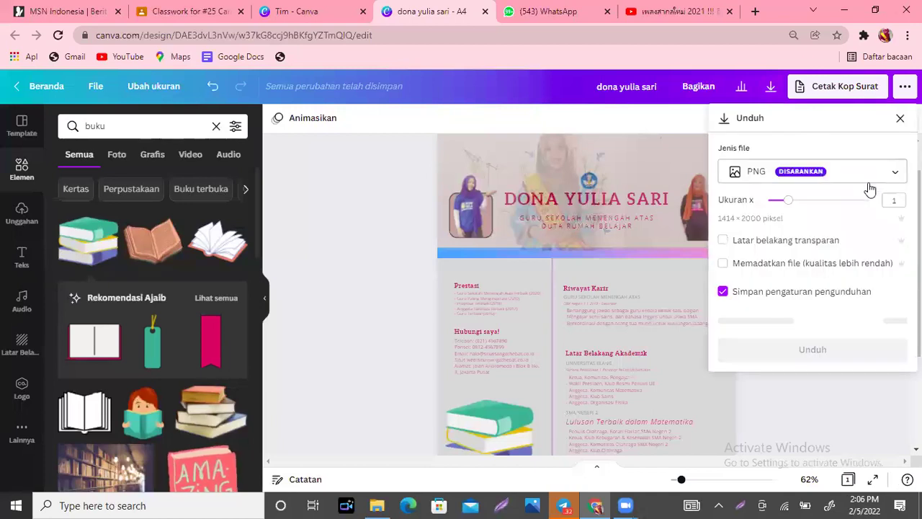
{"action": "left_click", "coordinate": [870, 181]}
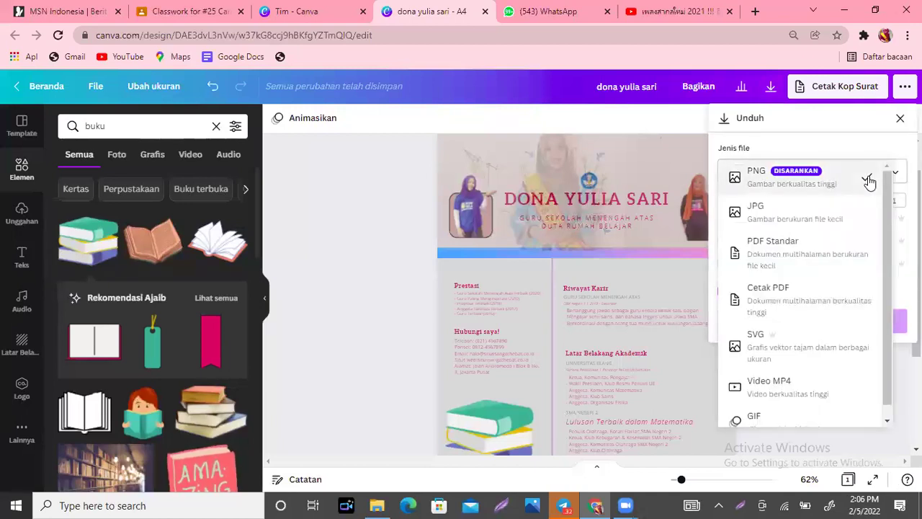
{"action": "left_click", "coordinate": [817, 213]}
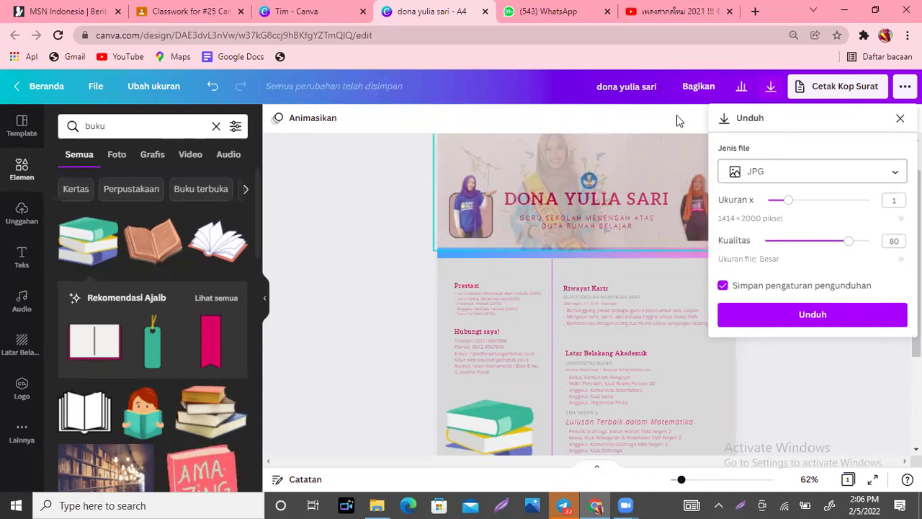
{"action": "left_click", "coordinate": [819, 324]}
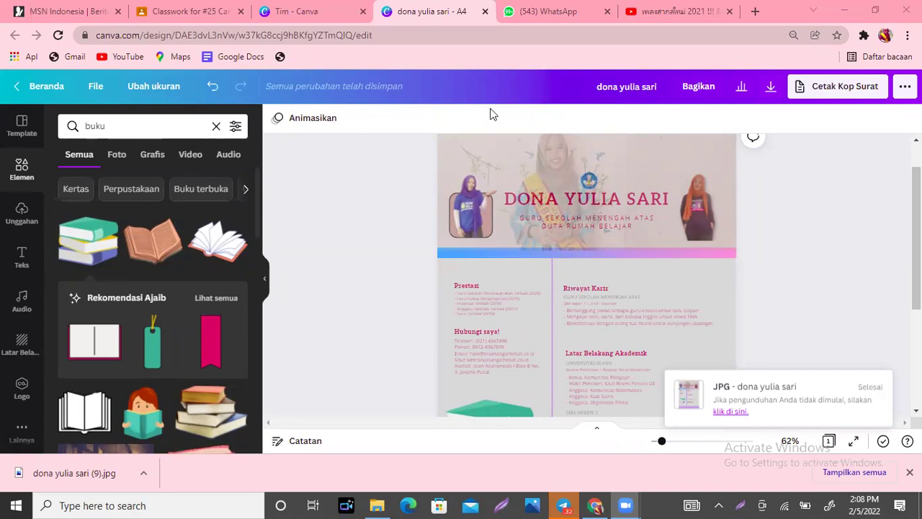
{"action": "left_click", "coordinate": [703, 196]}
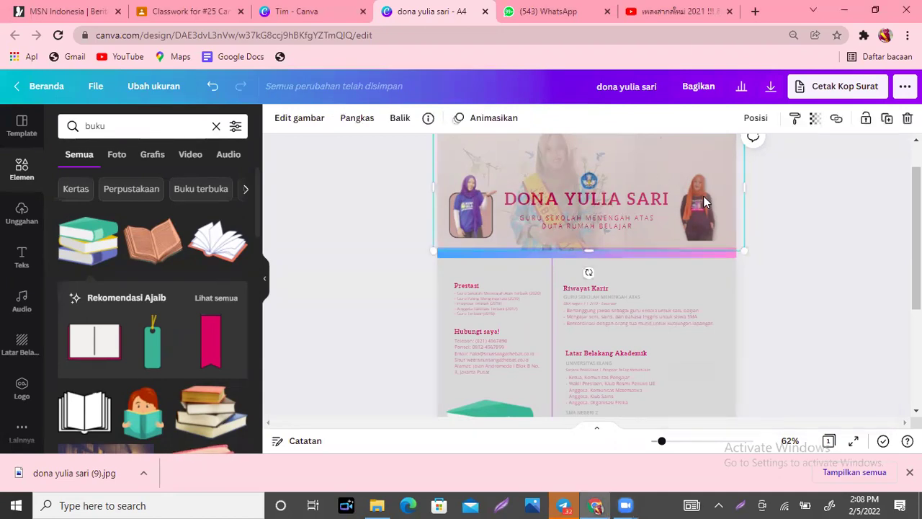
{"action": "left_click", "coordinate": [302, 120]}
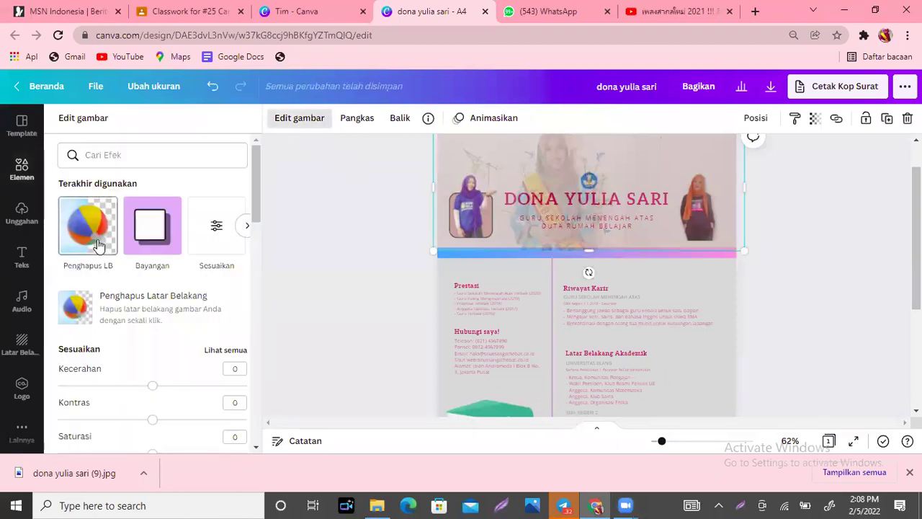
{"action": "left_click", "coordinate": [99, 246]}
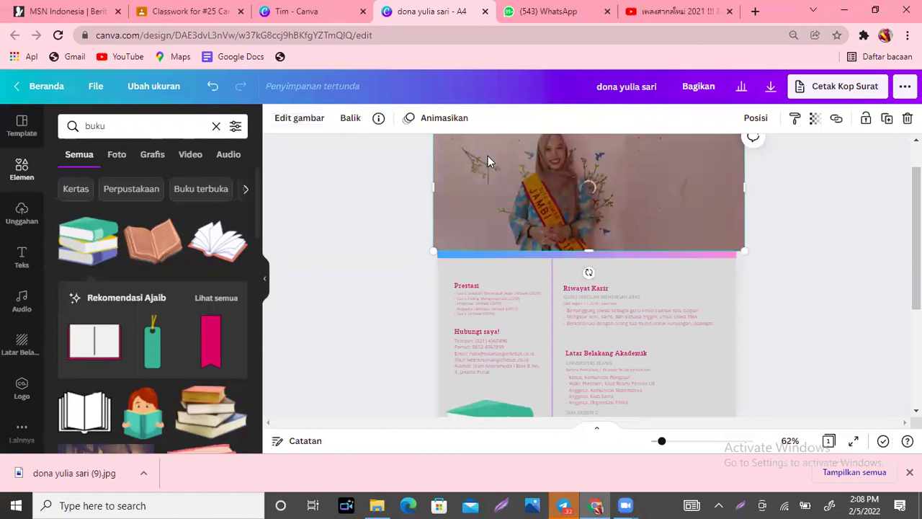
{"action": "left_click", "coordinate": [286, 120]}
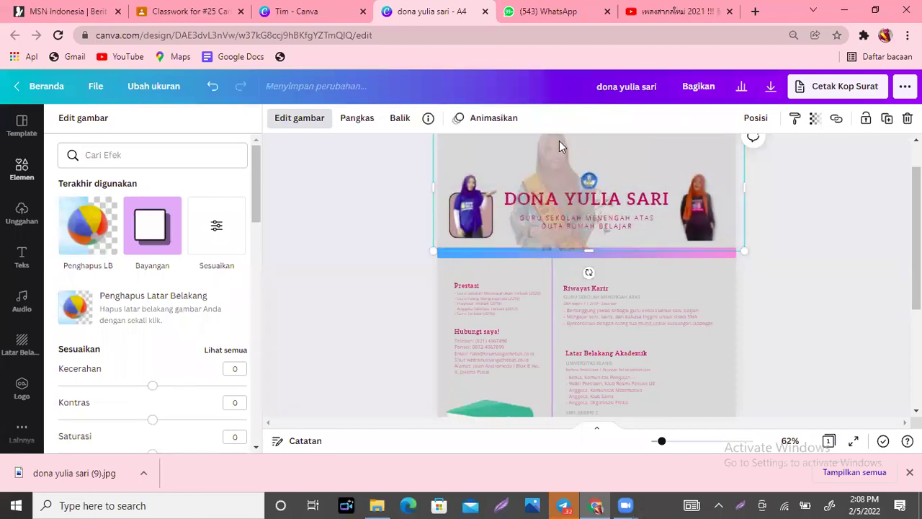
{"action": "left_click", "coordinate": [83, 252]}
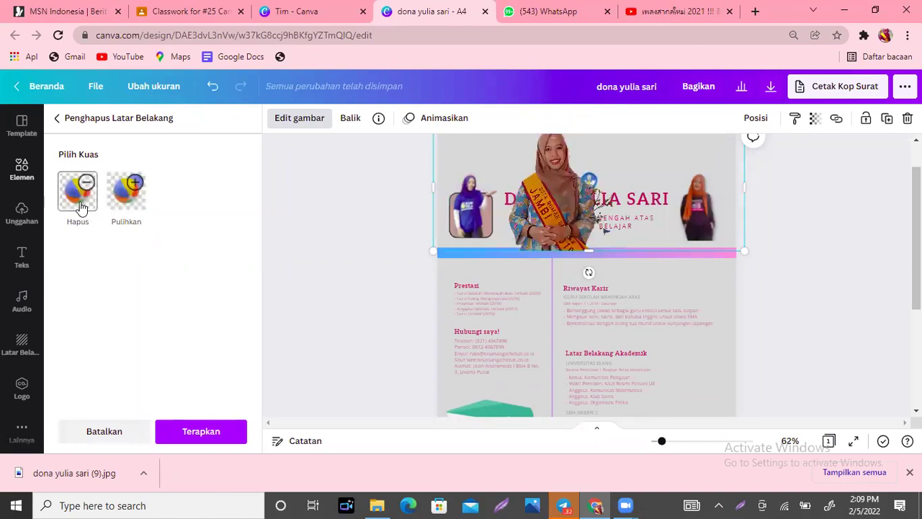
{"action": "left_click", "coordinate": [81, 206]}
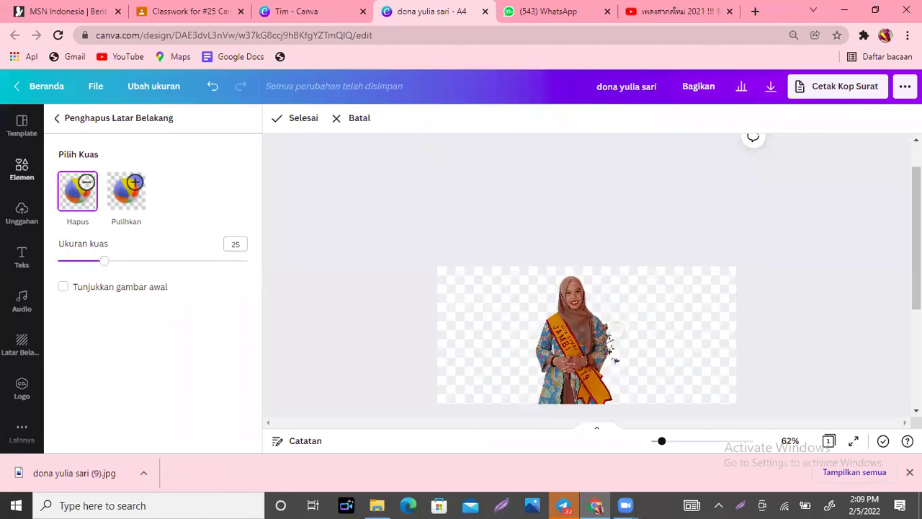
{"action": "mouse_move", "coordinate": [616, 334]}
{"action": "left_mouse_down"}
{"action": "mouse_move", "coordinate": [618, 362]}
{"action": "mouse_move", "coordinate": [611, 311]}
{"action": "mouse_move", "coordinate": [614, 344]}
{"action": "left_mouse_up"}
{"action": "left_click", "coordinate": [292, 121]}
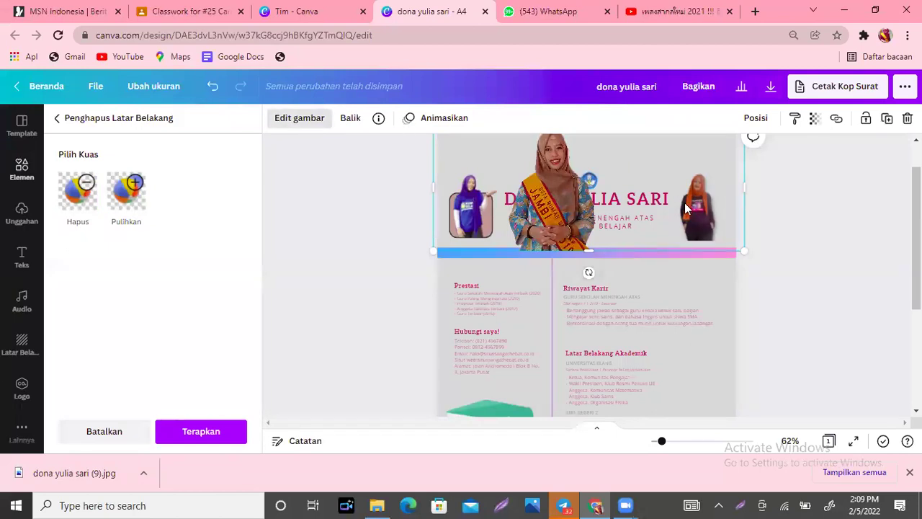
{"action": "left_click", "coordinate": [128, 209]}
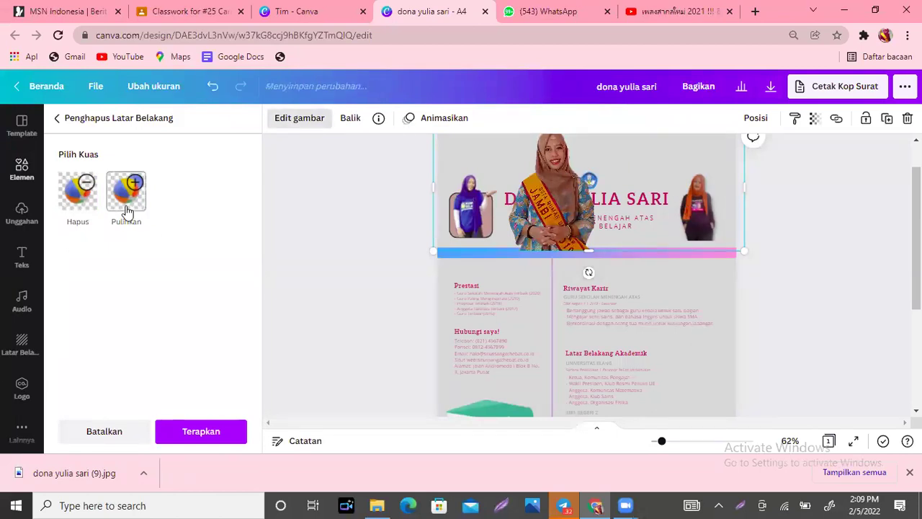
{"action": "left_click", "coordinate": [116, 436]}
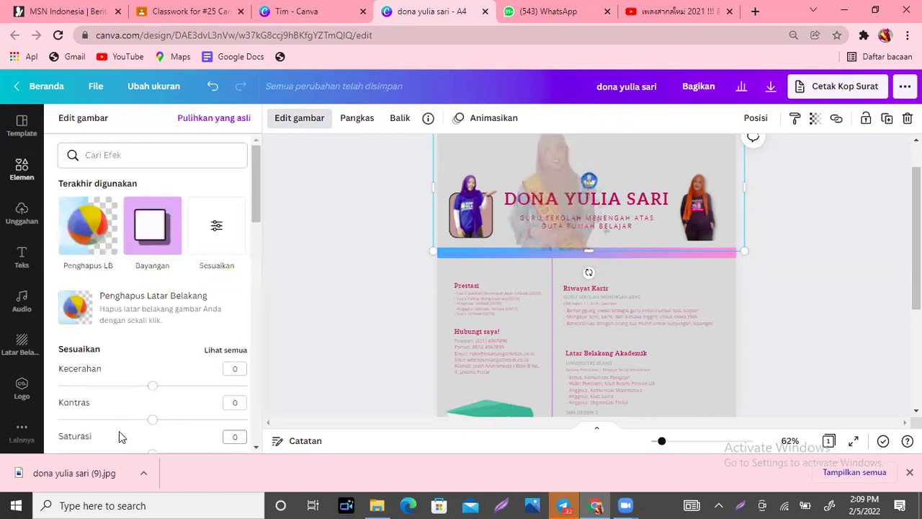
{"action": "left_click", "coordinate": [878, 279]}
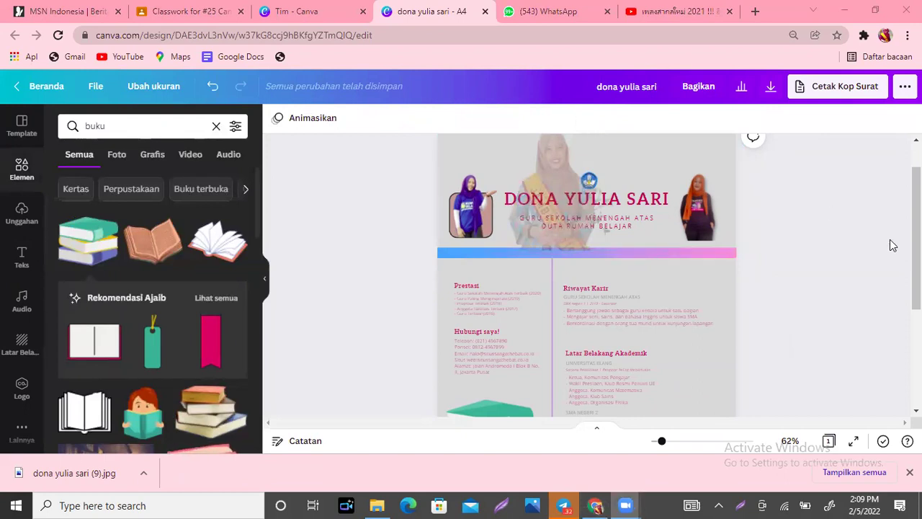
{"action": "scroll", "coordinate": [891, 245], "scroll_direction": "up", "scroll_amount": 2}
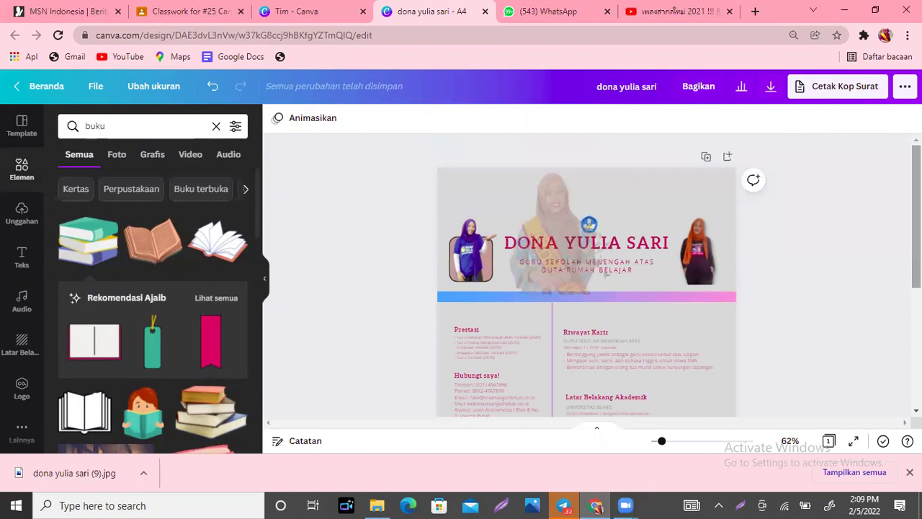
{"action": "scroll", "coordinate": [586, 273], "scroll_direction": "down", "scroll_amount": 5}
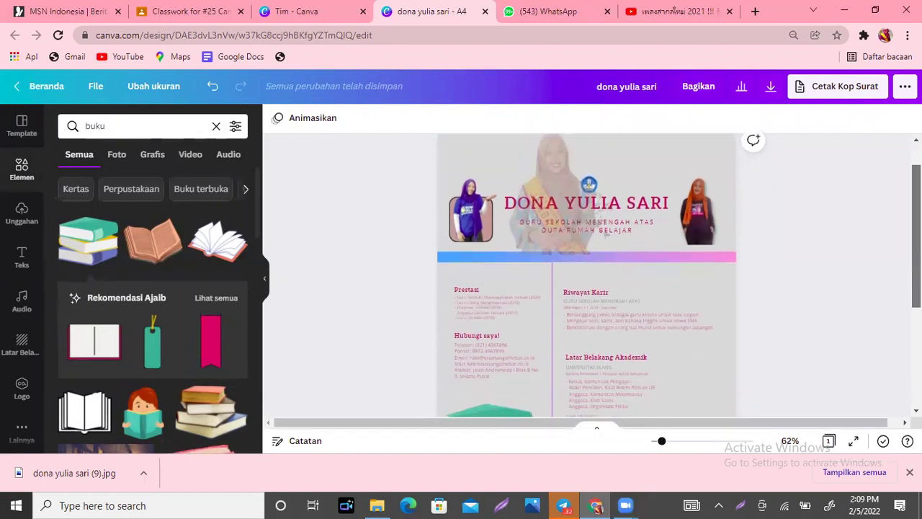
{"action": "scroll", "coordinate": [586, 274], "scroll_direction": "up", "scroll_amount": 5}
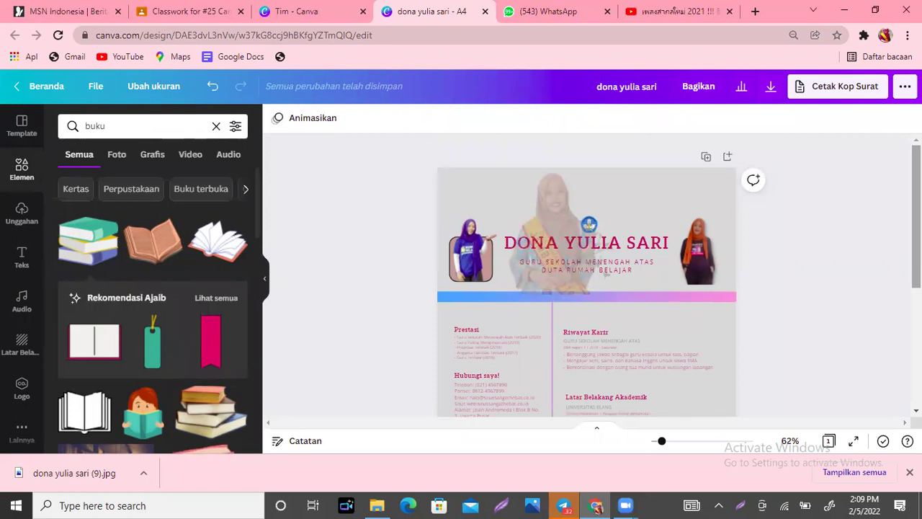
{"action": "scroll", "coordinate": [607, 274], "scroll_direction": "down", "scroll_amount": 1}
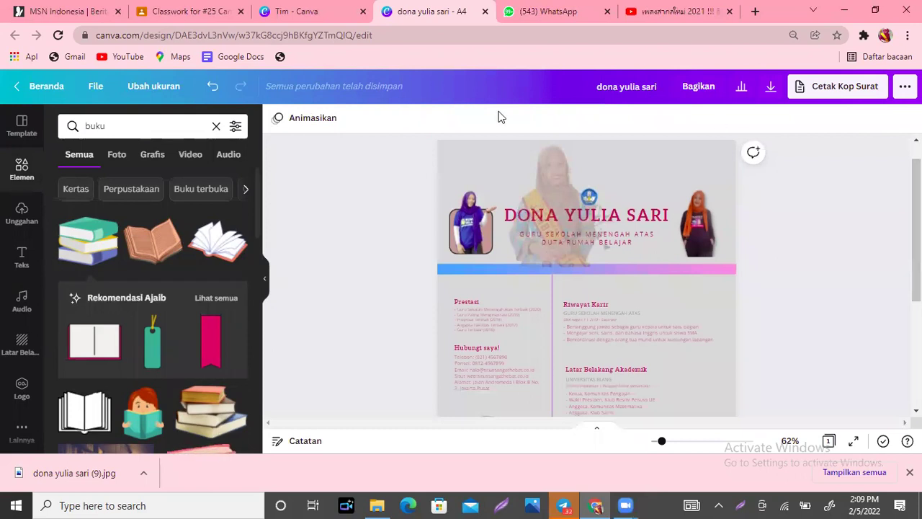
{"action": "left_click", "coordinate": [555, 164]}
{"action": "scroll", "coordinate": [555, 164], "scroll_direction": "up", "scroll_amount": 1}
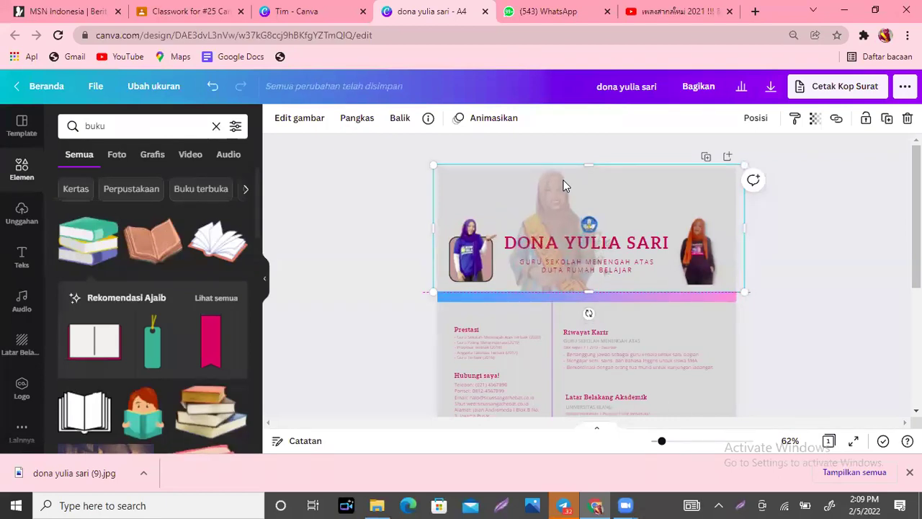
{"action": "left_click", "coordinate": [817, 228]}
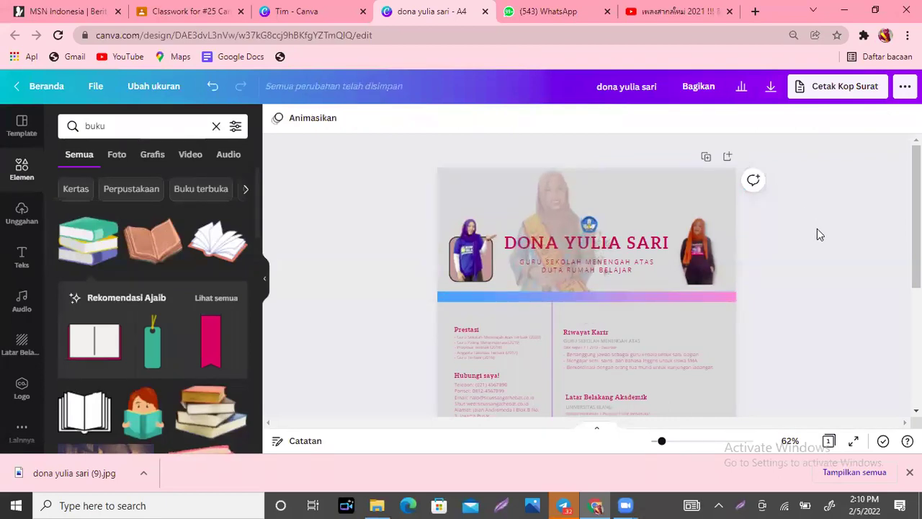
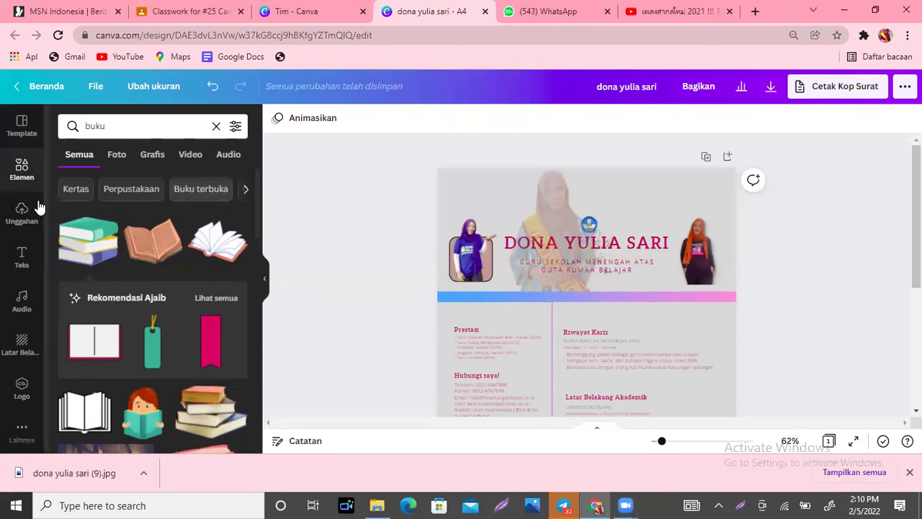
Upload the Hari Guru Nasional 2020 graphic file 5fbbafdfcf42c from the computer.
{"action": "left_click", "coordinate": [17, 220]}
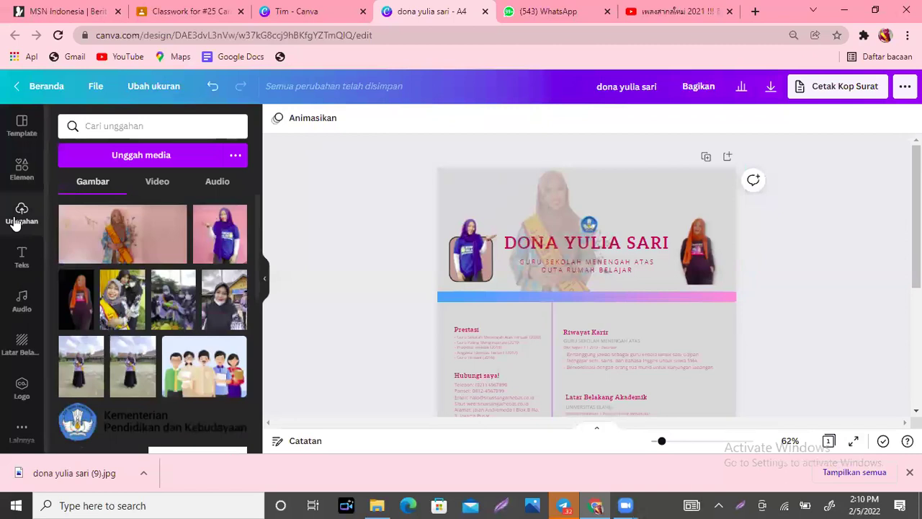
{"action": "left_click", "coordinate": [153, 159]}
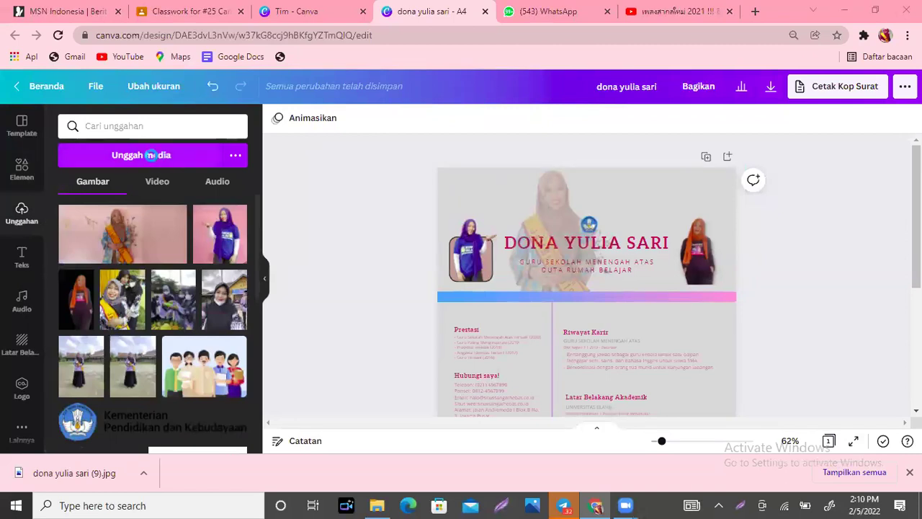
{"action": "left_click_drag", "start_coordinate": [537, 165], "coordinate": [538, 185]}
{"action": "left_click", "coordinate": [504, 216]}
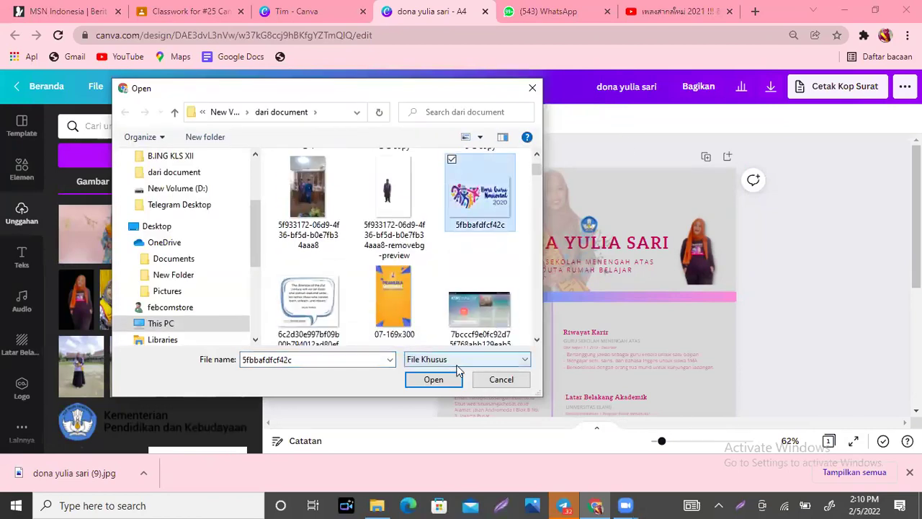
{"action": "left_click", "coordinate": [446, 385]}
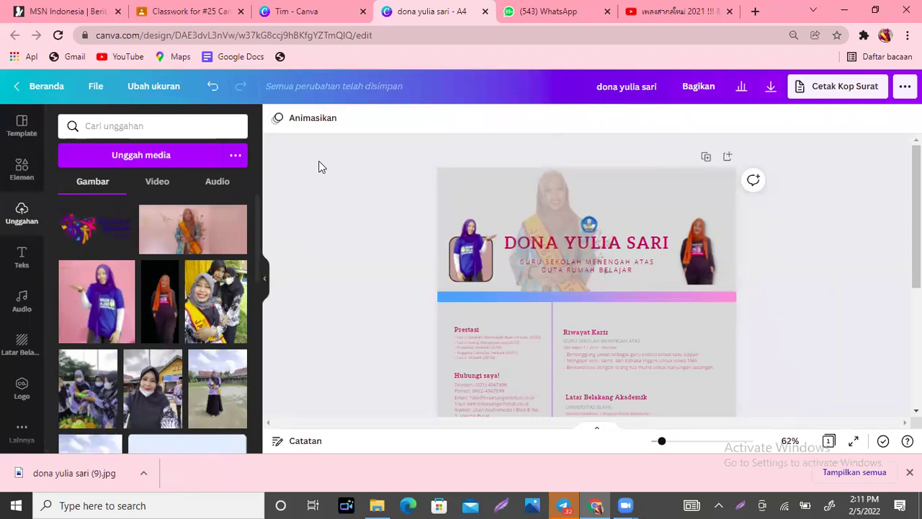
Insert the Hari Guru Nasional 2020 image and shrink it into the header's top-left corner.
{"action": "left_click", "coordinate": [96, 242]}
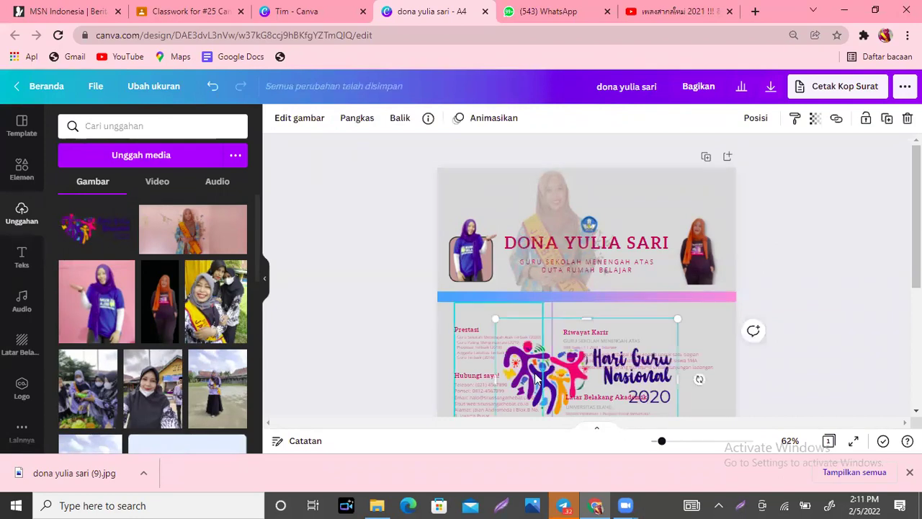
{"action": "left_click_drag", "start_coordinate": [565, 382], "coordinate": [525, 224]}
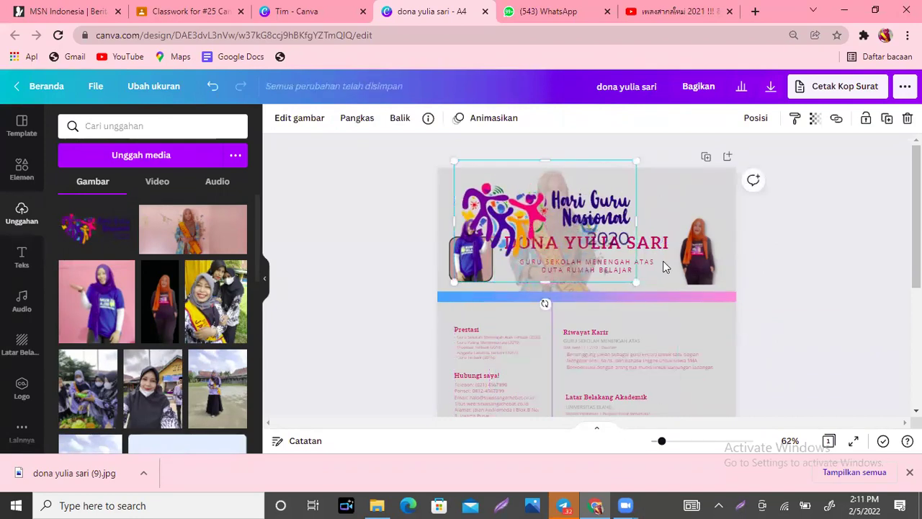
{"action": "left_click_drag", "start_coordinate": [633, 276], "coordinate": [482, 218]}
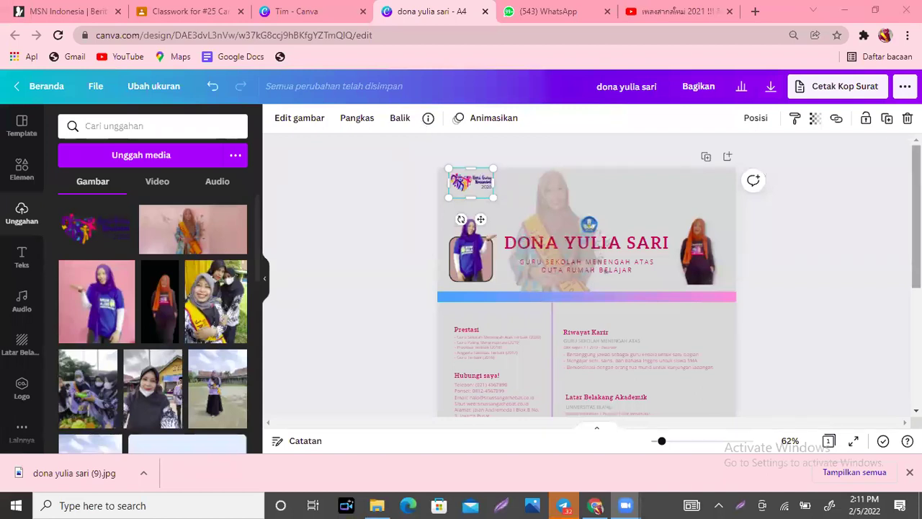
{"action": "key", "text": "Escape"}
{"action": "scroll", "coordinate": [586, 274], "scroll_direction": "down", "scroll_amount": 2}
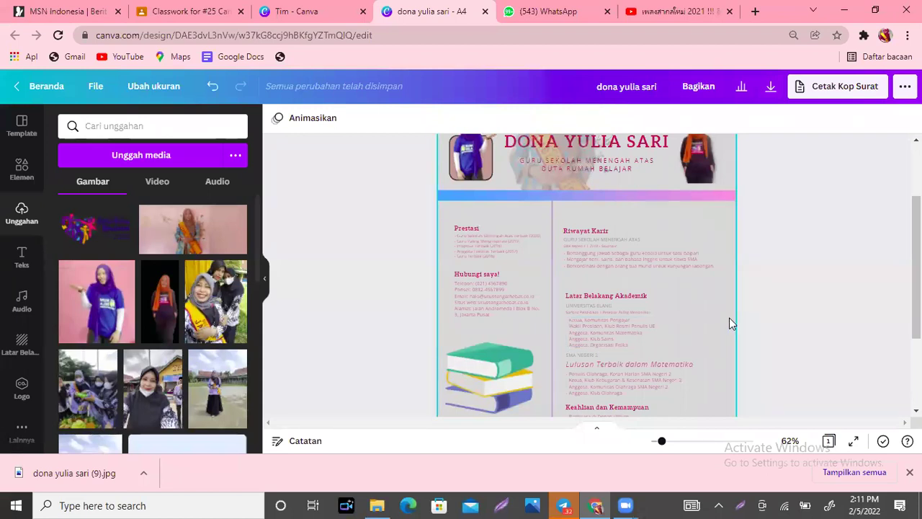
{"action": "left_click", "coordinate": [655, 441]}
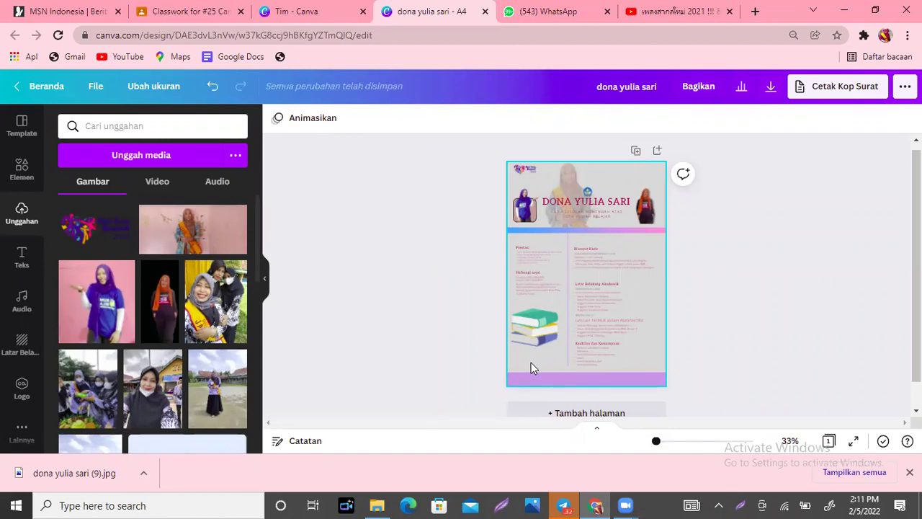
{"action": "left_click", "coordinate": [531, 364]}
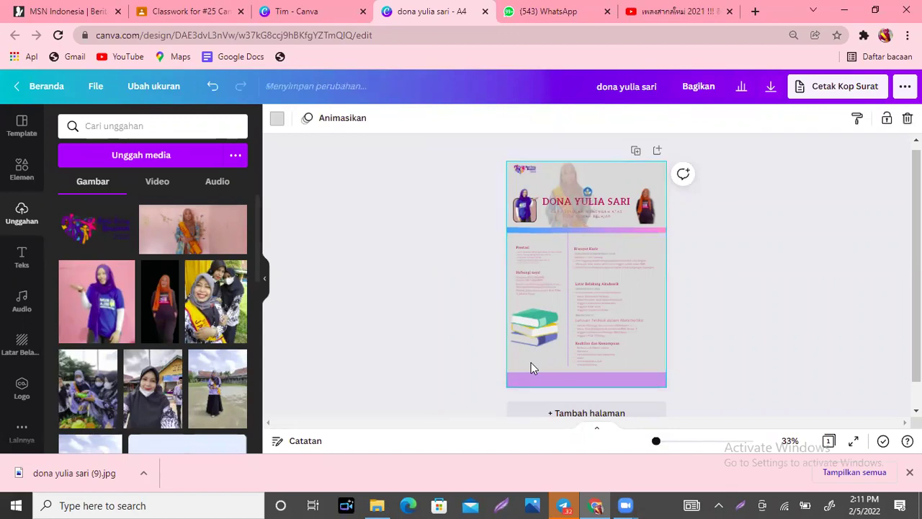
{"action": "left_click", "coordinate": [278, 120]}
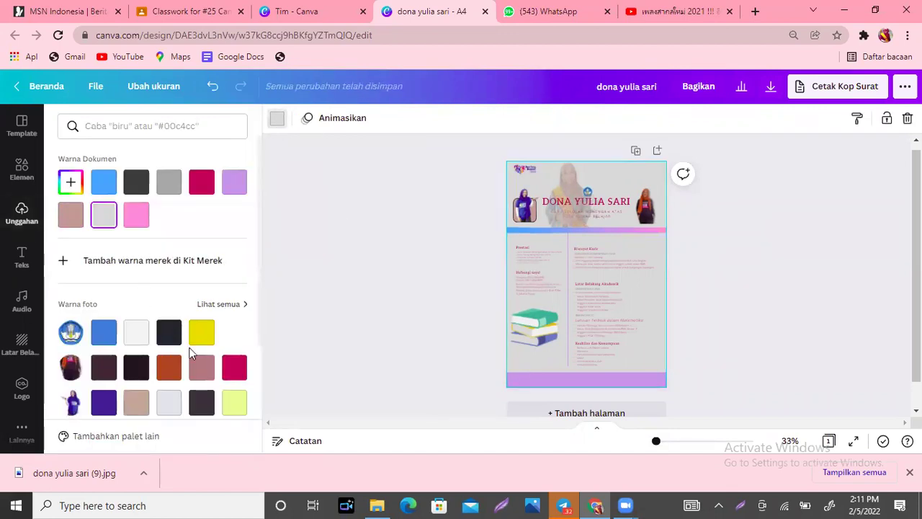
{"action": "left_click", "coordinate": [107, 336]}
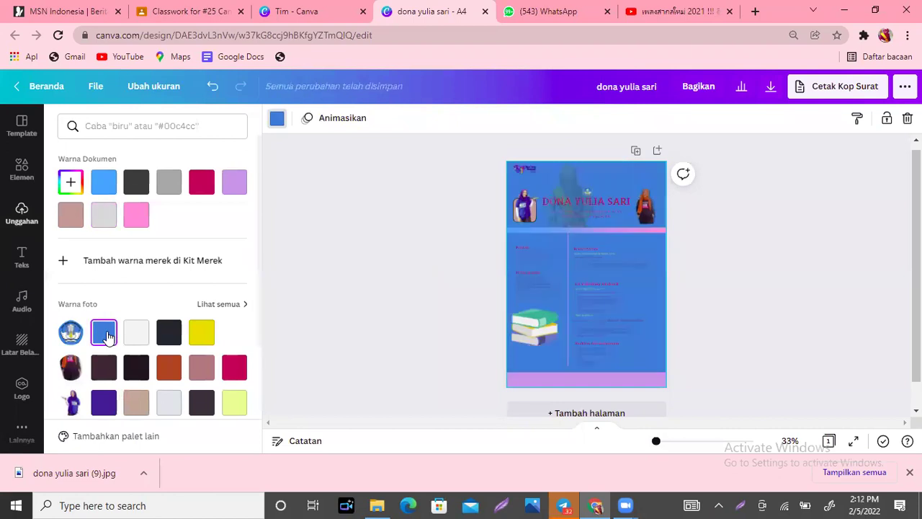
{"action": "left_click", "coordinate": [175, 373]}
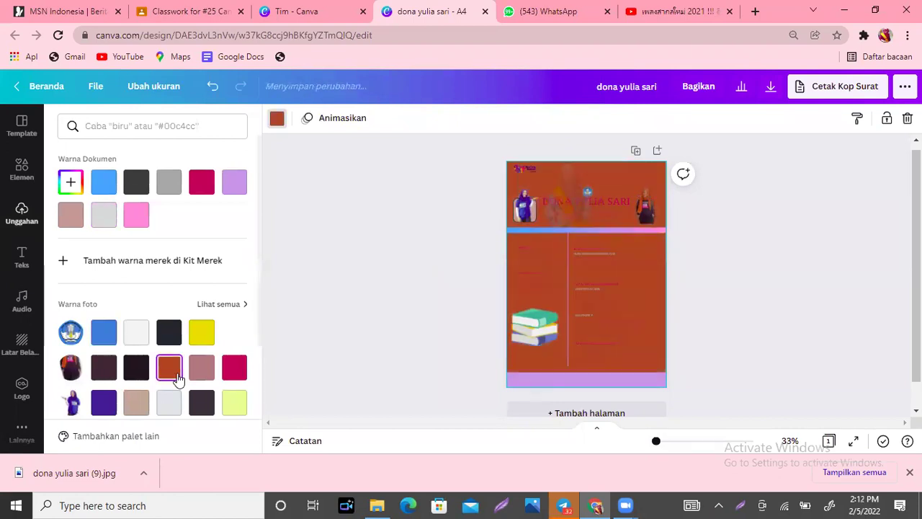
{"action": "left_click", "coordinate": [235, 410]}
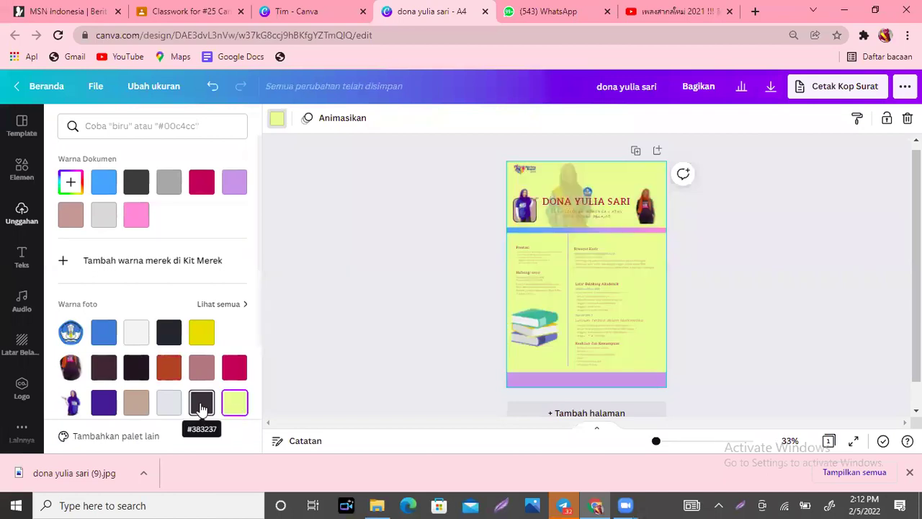
{"action": "left_click", "coordinate": [201, 404]}
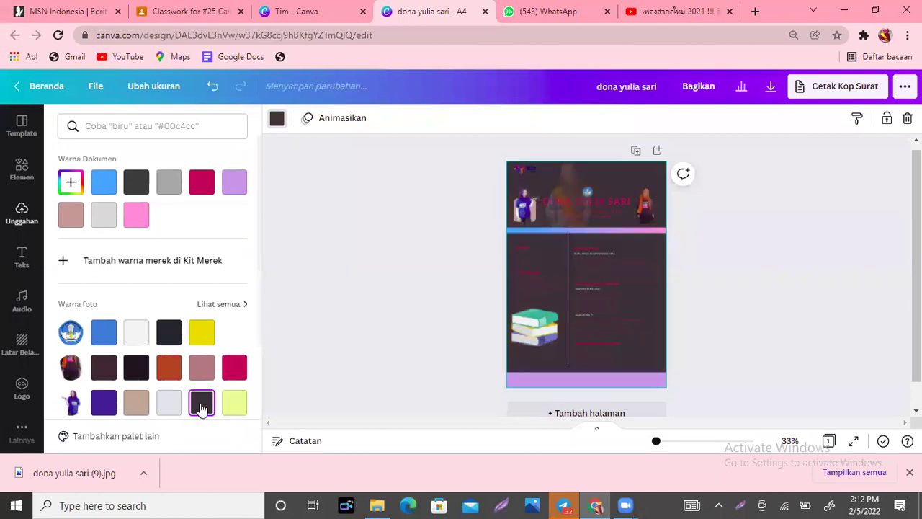
{"action": "left_click", "coordinate": [160, 409]}
{"action": "left_click", "coordinate": [132, 407]}
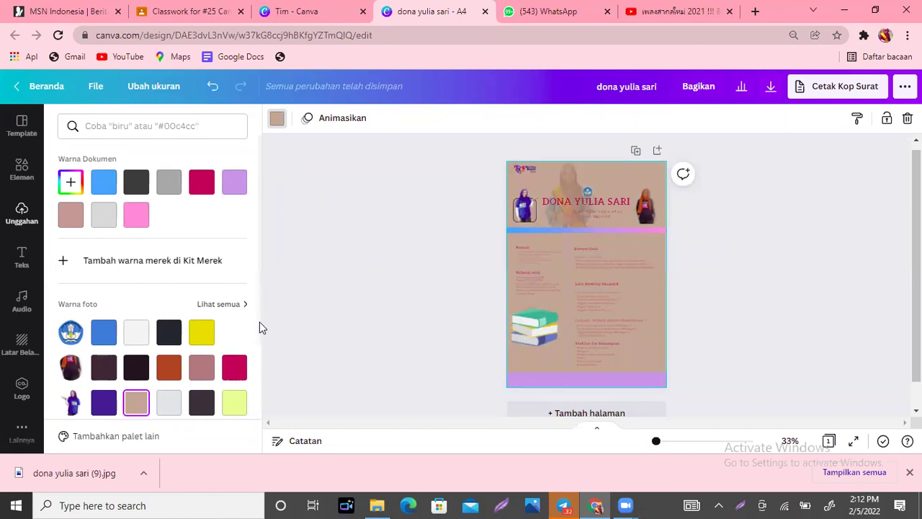
{"action": "scroll", "coordinate": [259, 335], "scroll_direction": "down", "scroll_amount": 3}
{"action": "left_click", "coordinate": [137, 378]}
{"action": "left_click", "coordinate": [104, 378]}
{"action": "left_click", "coordinate": [71, 378]}
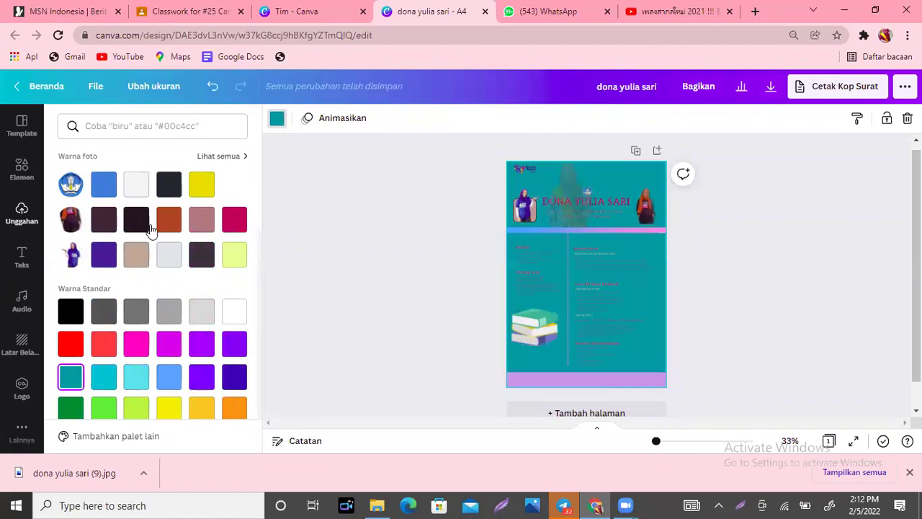
{"action": "left_click", "coordinate": [170, 256]}
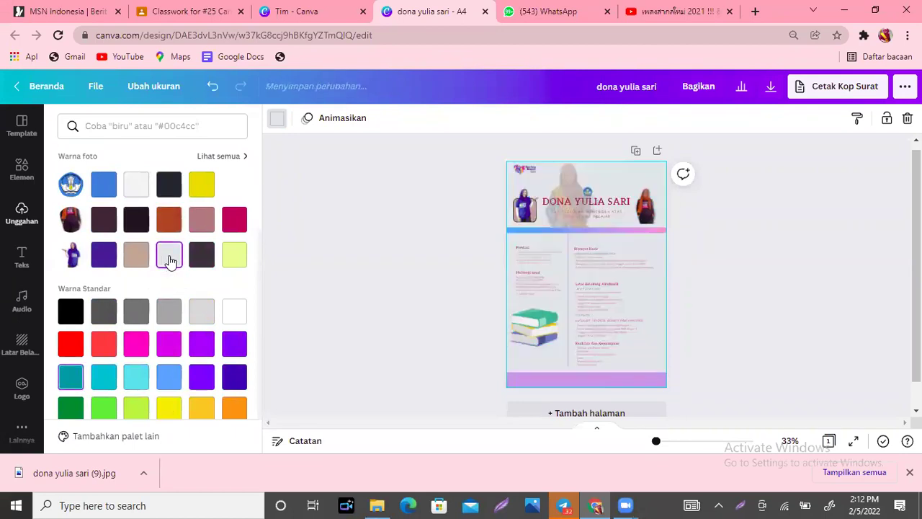
{"action": "left_click", "coordinate": [421, 234]}
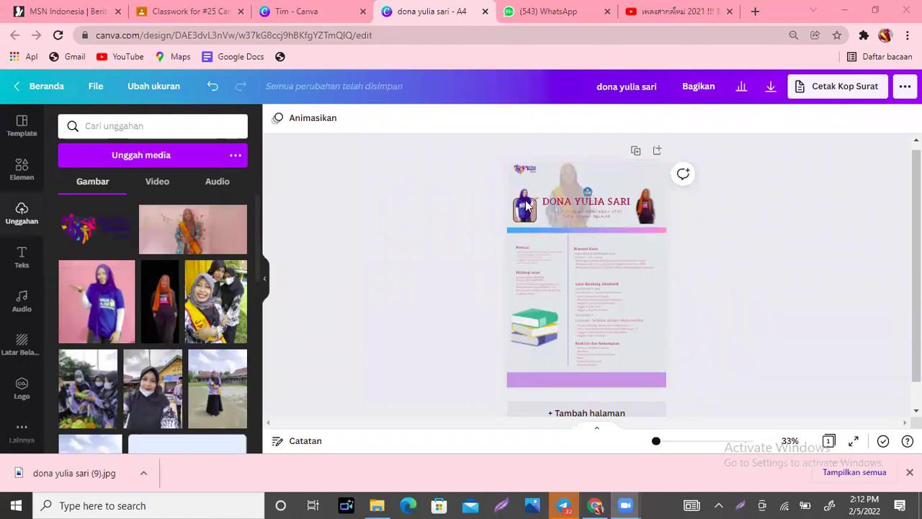
{"action": "left_click_drag", "start_coordinate": [656, 441], "coordinate": [677, 452]}
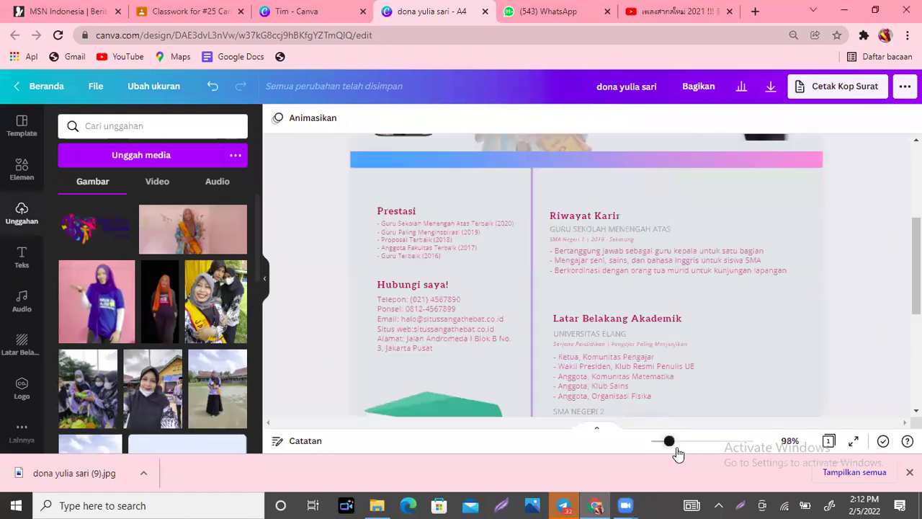
{"action": "scroll", "coordinate": [857, 339], "scroll_direction": "down", "scroll_amount": 3, "text": "ctrl"}
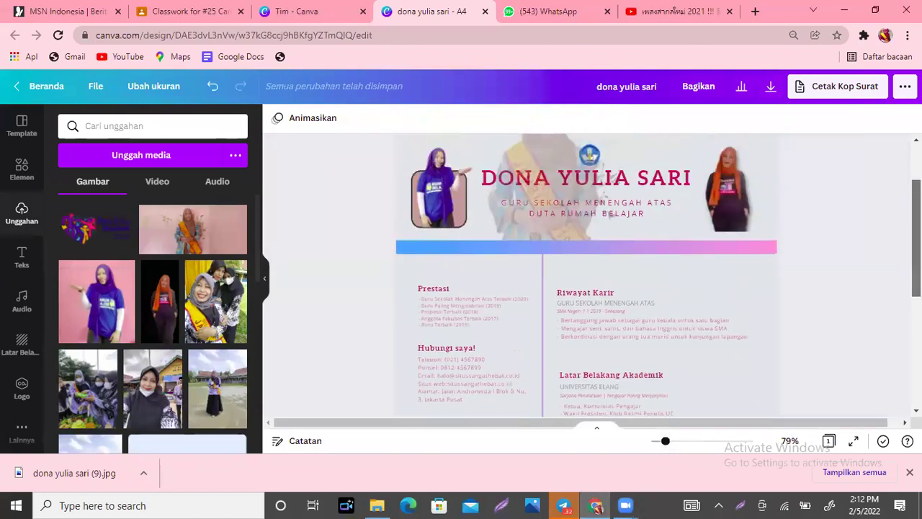
{"action": "scroll", "coordinate": [749, 253], "scroll_direction": "up", "scroll_amount": 1}
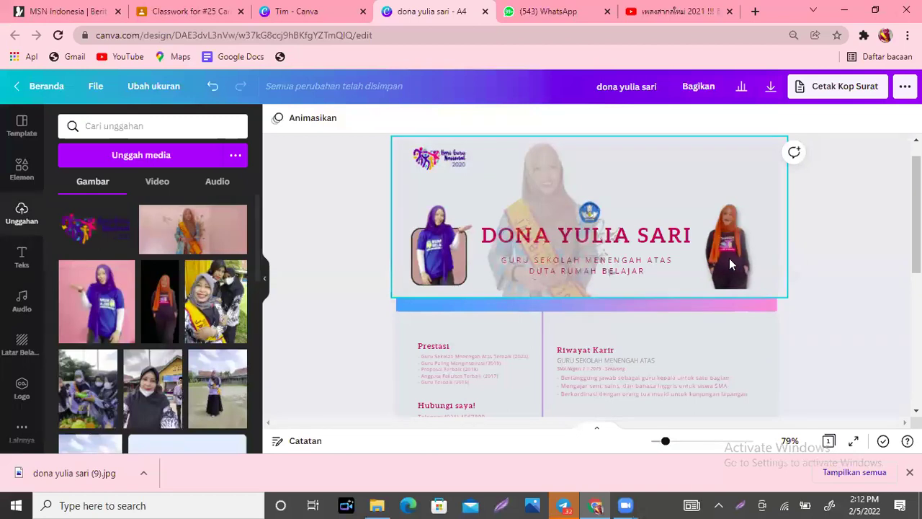
{"action": "left_click", "coordinate": [709, 264]}
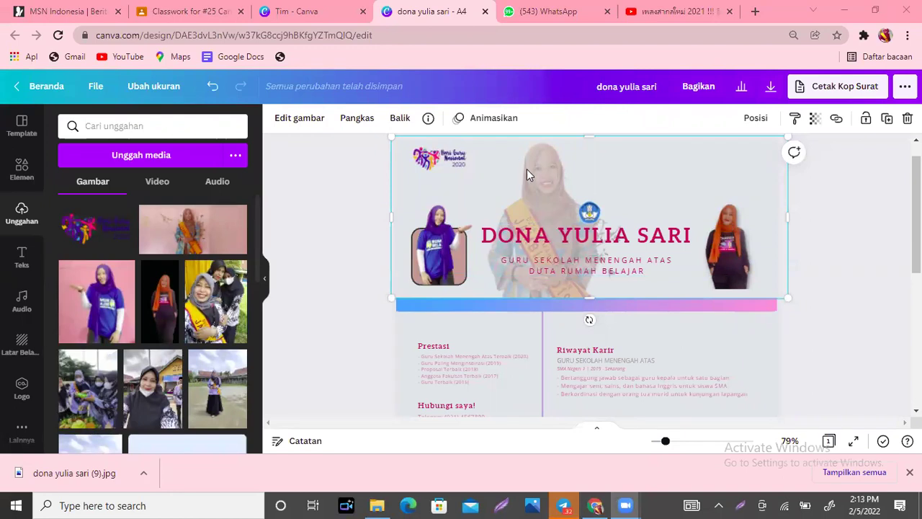
{"action": "left_click", "coordinate": [727, 247]}
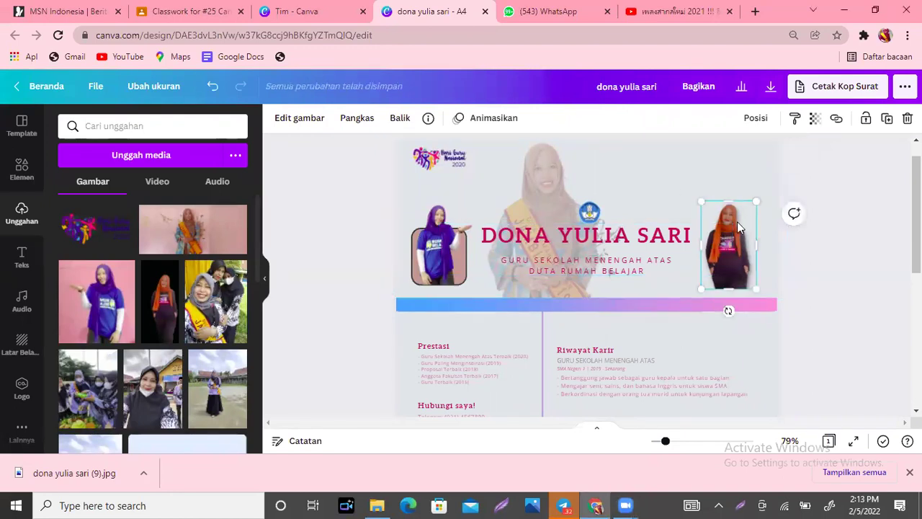
Try the Timbul shadow effect on the orange-headscarf cut-out photo.
{"action": "left_click", "coordinate": [301, 118]}
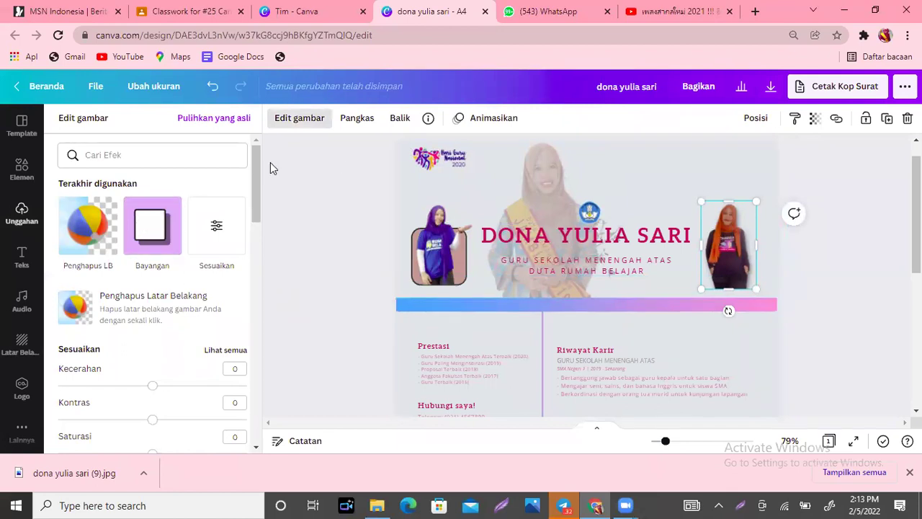
{"action": "left_click_drag", "start_coordinate": [255, 177], "coordinate": [255, 310]}
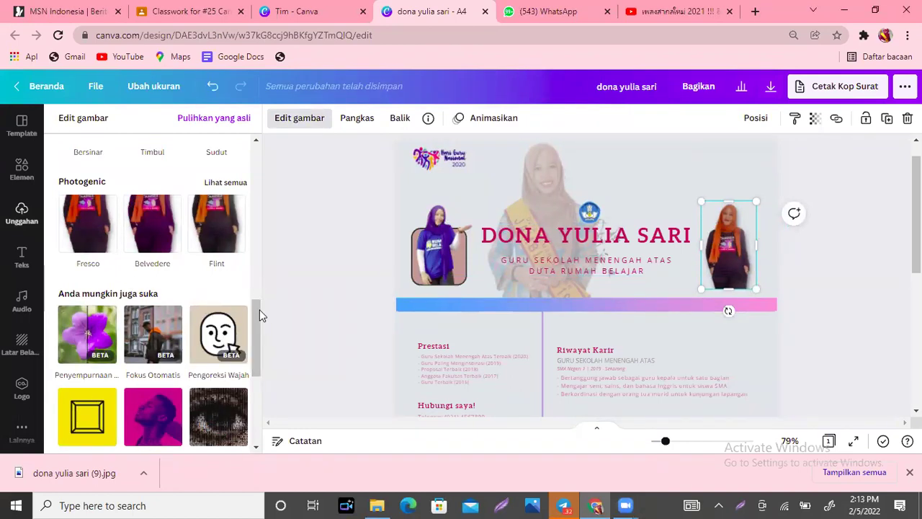
{"action": "left_click_drag", "start_coordinate": [253, 309], "coordinate": [256, 134]}
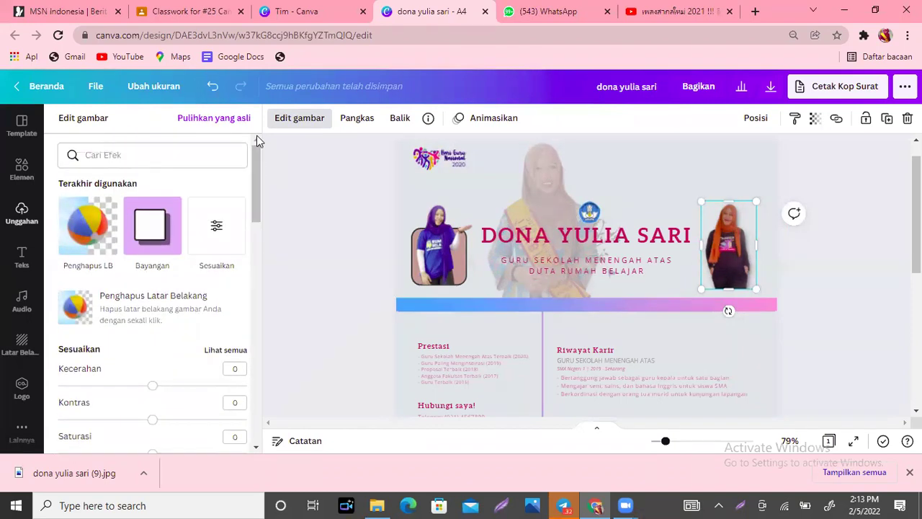
{"action": "left_click", "coordinate": [144, 233]}
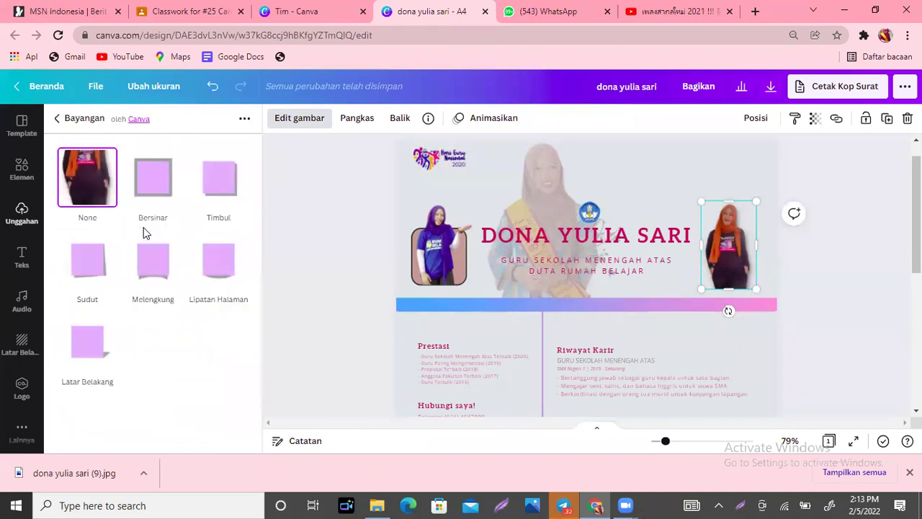
{"action": "left_click", "coordinate": [229, 188]}
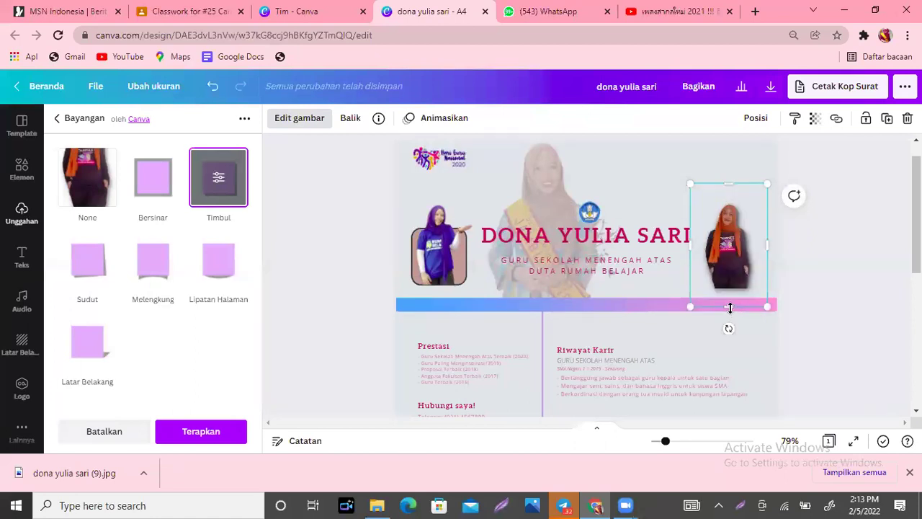
Close the shadow options, undo the photo change, and deselect everything.
{"action": "left_click", "coordinate": [867, 279]}
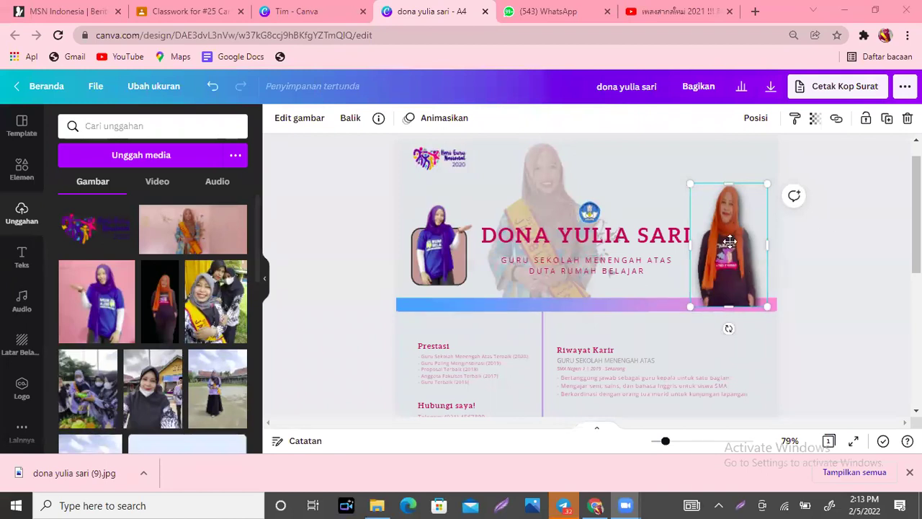
{"action": "key", "text": "ctrl+z"}
{"action": "left_click", "coordinate": [862, 228]}
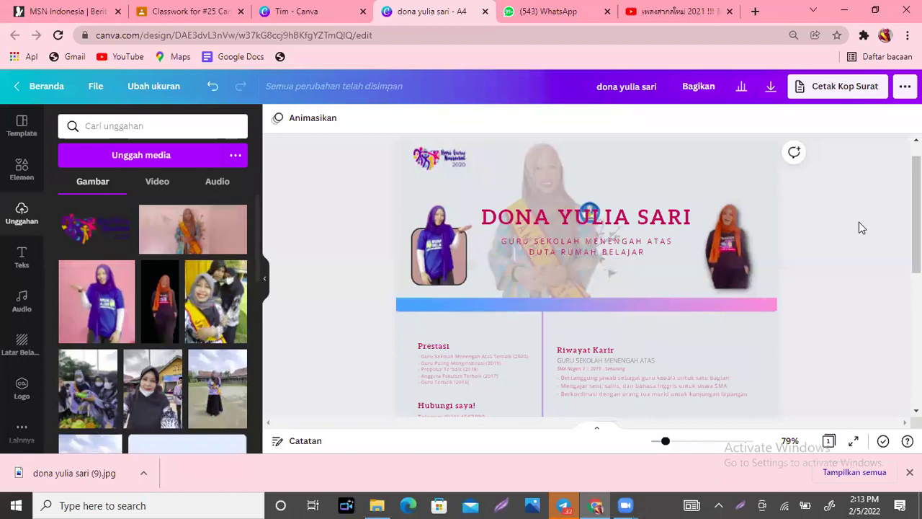
Add the recently used sky-and-grass frame and shrink it beside the Latar Belakang Akademik list.
{"action": "scroll", "coordinate": [586, 274], "scroll_direction": "down", "scroll_amount": 3}
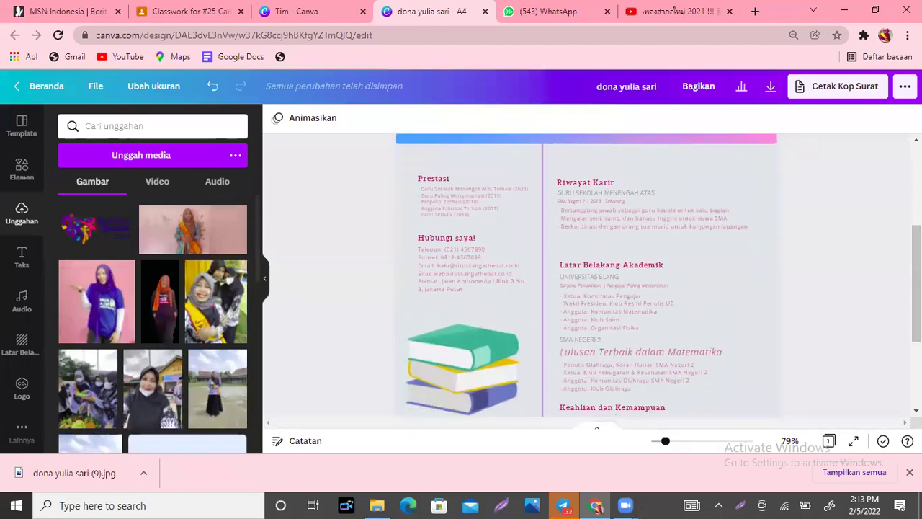
{"action": "left_click", "coordinate": [22, 174]}
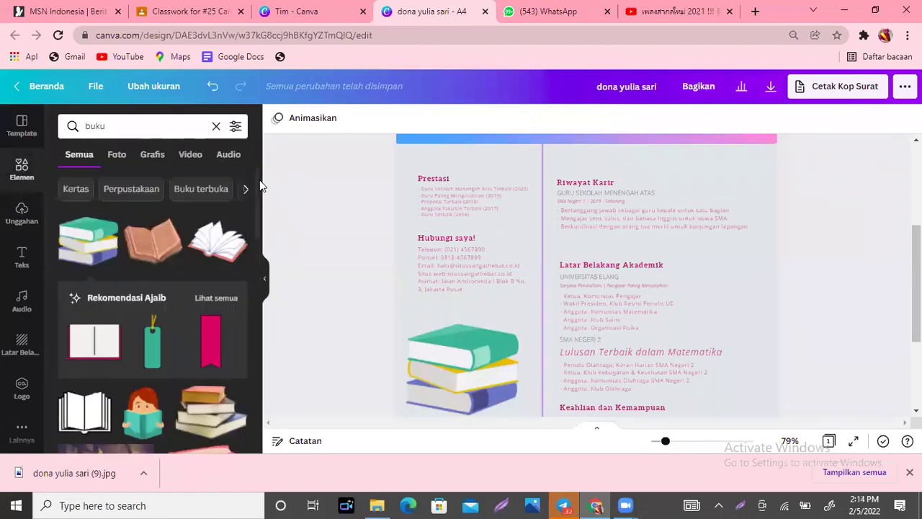
{"action": "left_click_drag", "start_coordinate": [258, 230], "coordinate": [265, 389]}
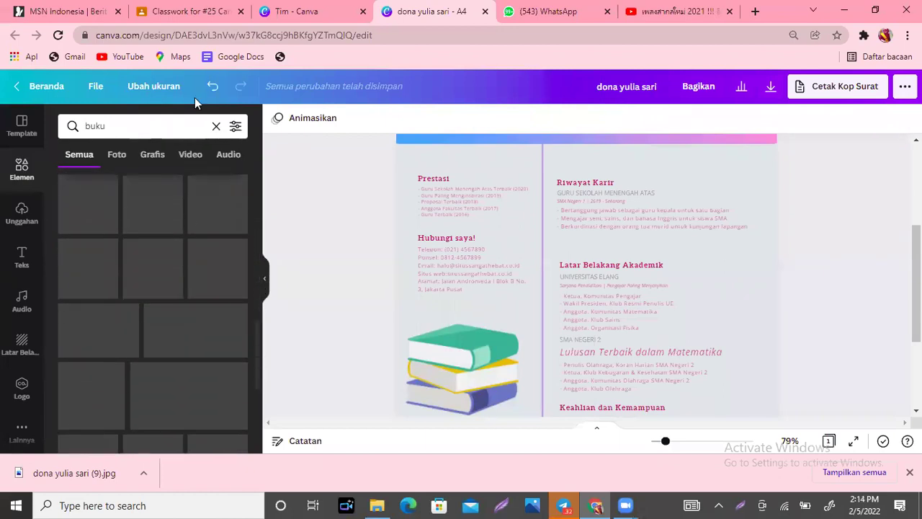
{"action": "left_click", "coordinate": [216, 126]}
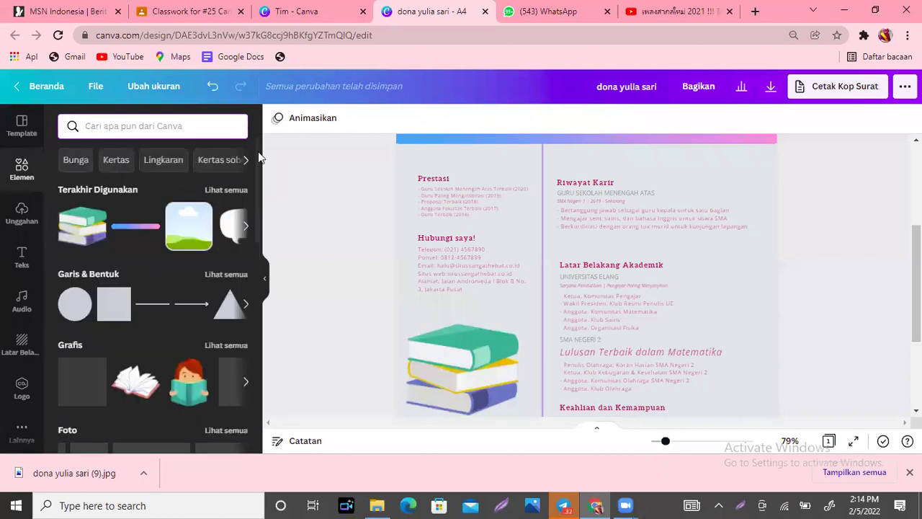
{"action": "scroll", "coordinate": [258, 154], "scroll_direction": "down", "scroll_amount": 1}
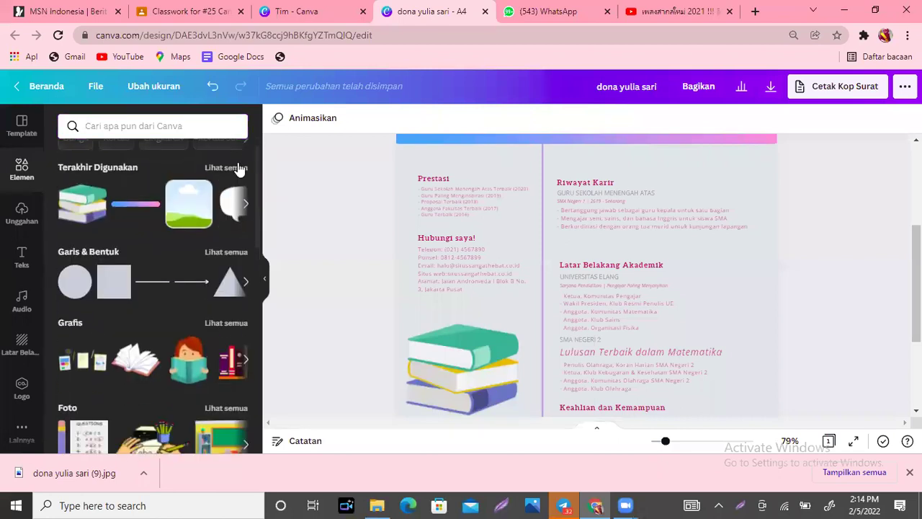
{"action": "left_click", "coordinate": [195, 199]}
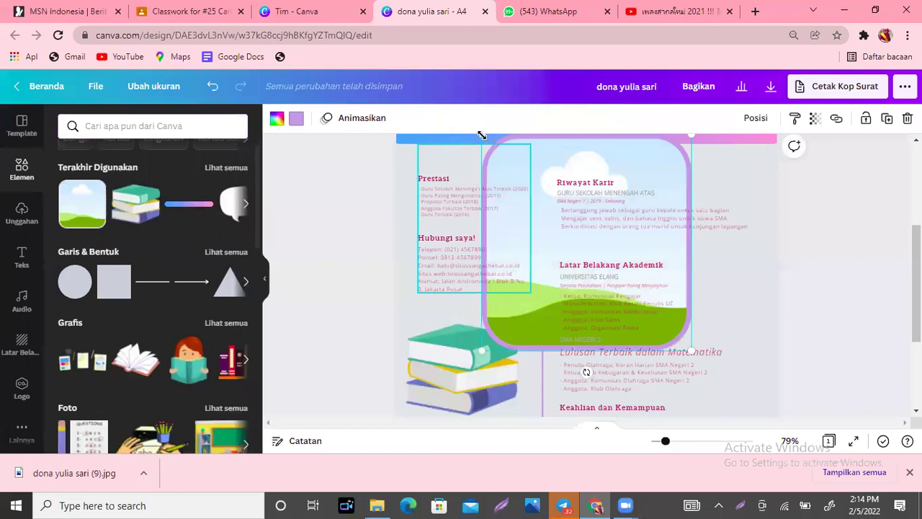
{"action": "left_click_drag", "start_coordinate": [482, 135], "coordinate": [652, 279]}
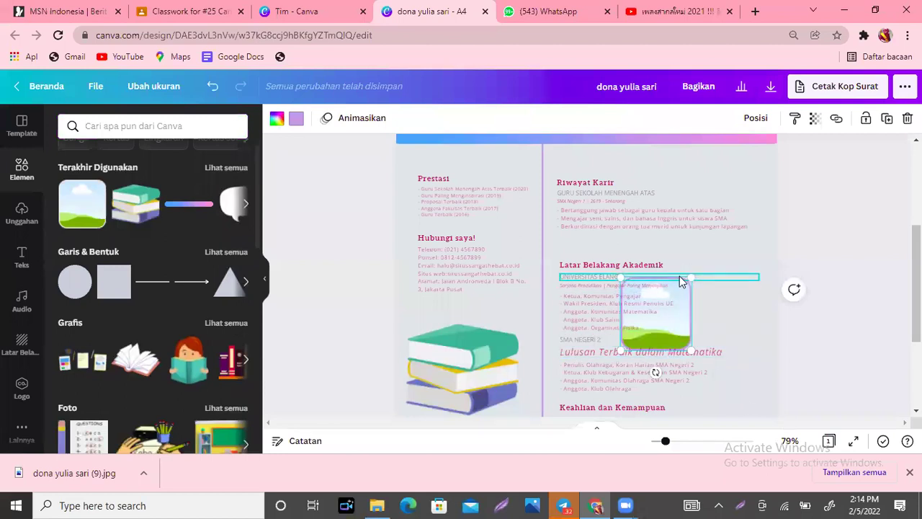
{"action": "left_click_drag", "start_coordinate": [691, 277], "coordinate": [711, 288]}
{"action": "mouse_move", "coordinate": [483, 354]}
{"action": "left_mouse_down"}
{"action": "mouse_move", "coordinate": [737, 319]}
{"action": "mouse_move", "coordinate": [566, 329]}
{"action": "mouse_move", "coordinate": [448, 351]}
{"action": "mouse_move", "coordinate": [494, 344]}
{"action": "left_mouse_up"}
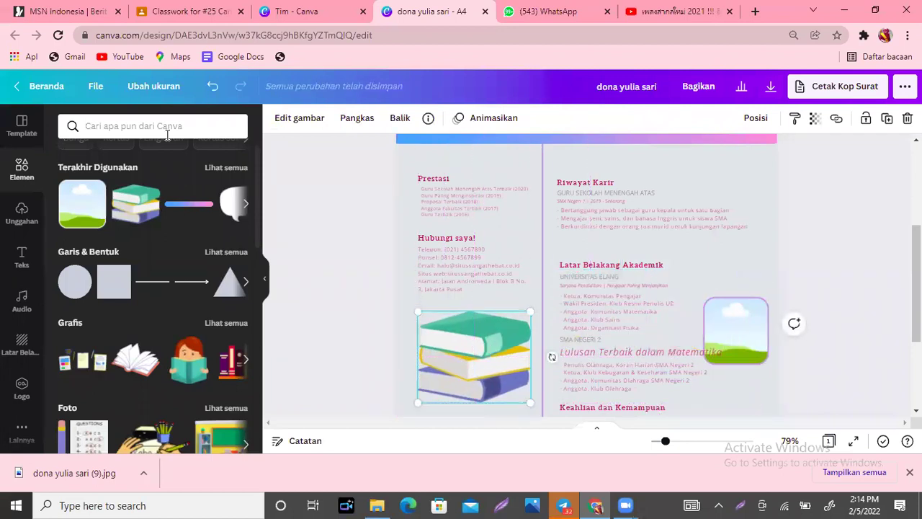
{"action": "left_click", "coordinate": [21, 170]}
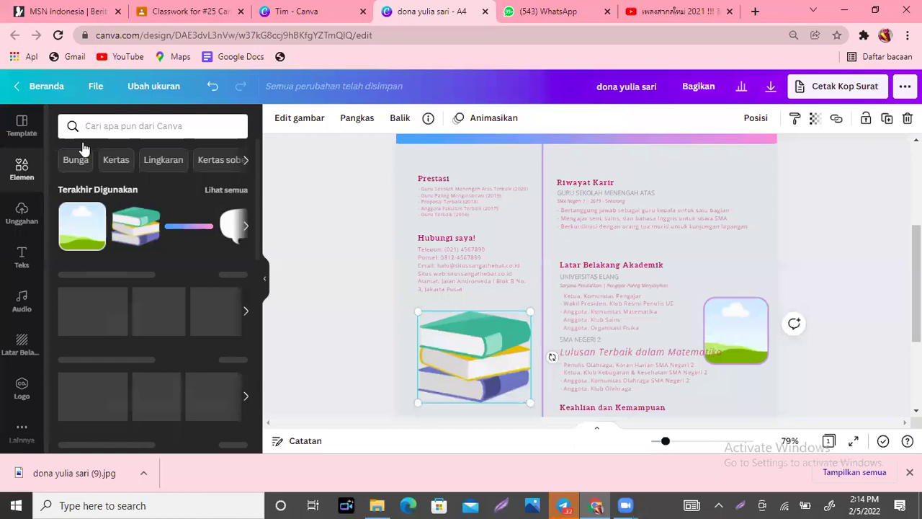
Add an open-book photo from a 'buku' photo search and resize it at the upper right.
{"action": "left_click", "coordinate": [154, 126]}
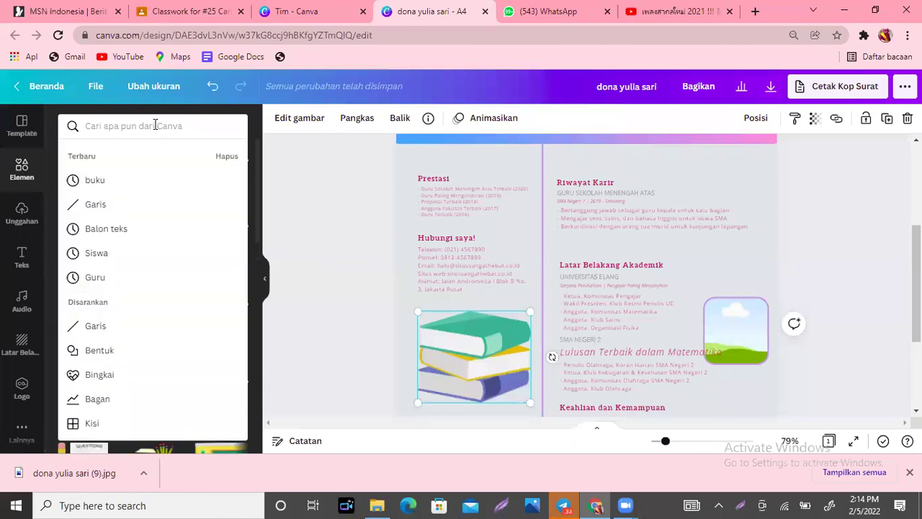
{"action": "type", "text": "buku"}
{"action": "key", "text": "Return"}
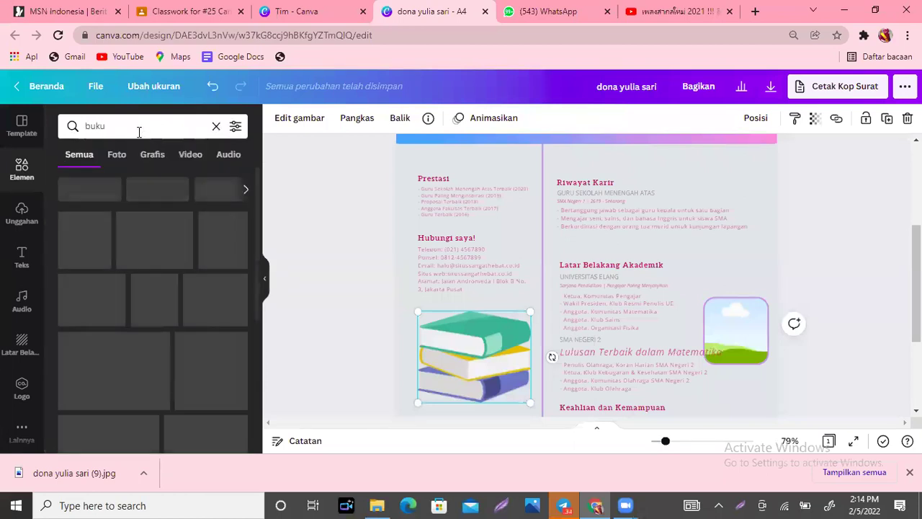
{"action": "left_click", "coordinate": [117, 157]}
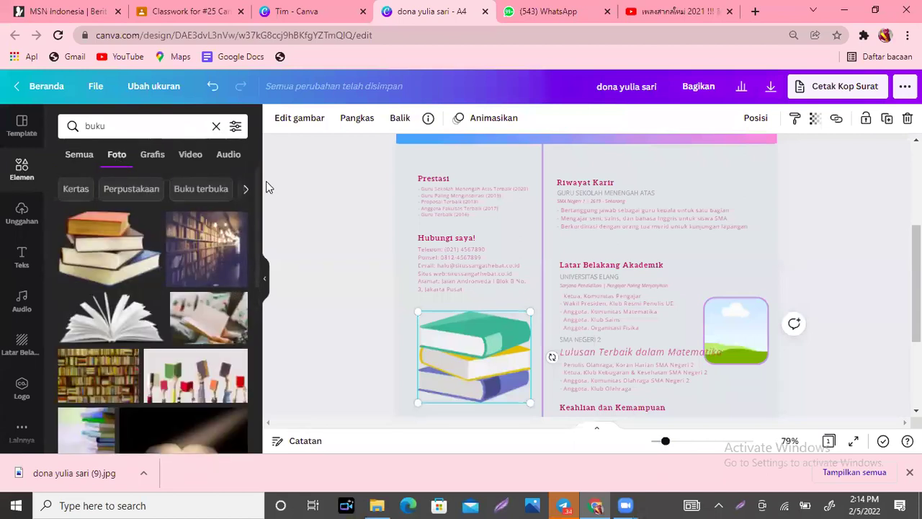
{"action": "scroll", "coordinate": [256, 281], "scroll_direction": "down", "scroll_amount": 3}
{"action": "scroll", "coordinate": [256, 284], "scroll_direction": "down", "scroll_amount": 2}
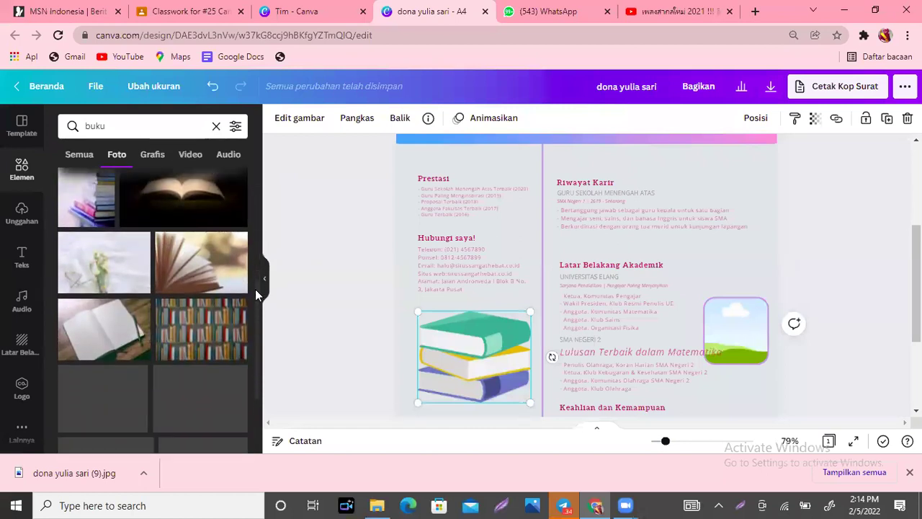
{"action": "left_click", "coordinate": [101, 313]}
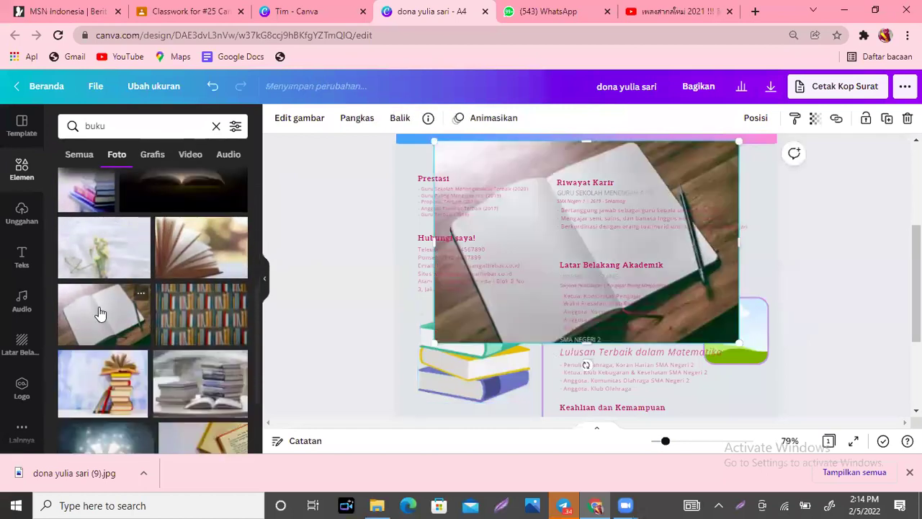
{"action": "left_click_drag", "start_coordinate": [541, 154], "coordinate": [744, 364]}
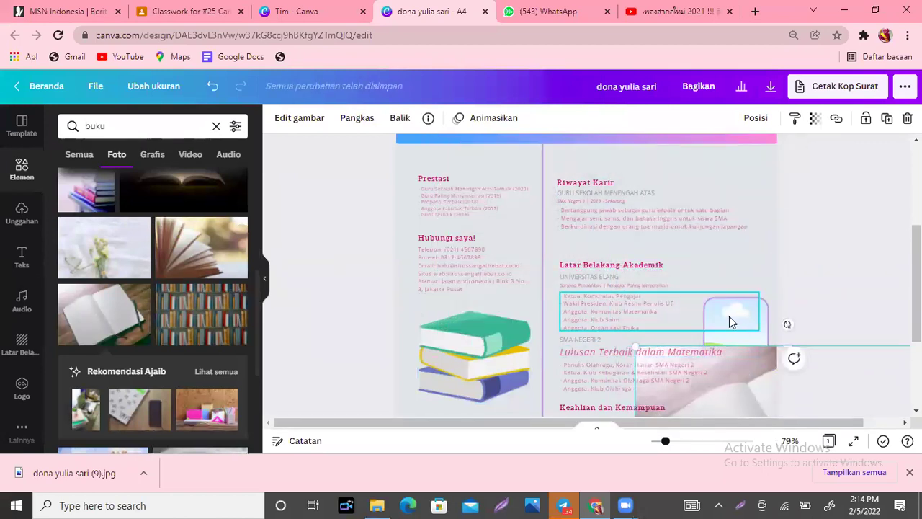
{"action": "left_click_drag", "start_coordinate": [636, 348], "coordinate": [543, 257]}
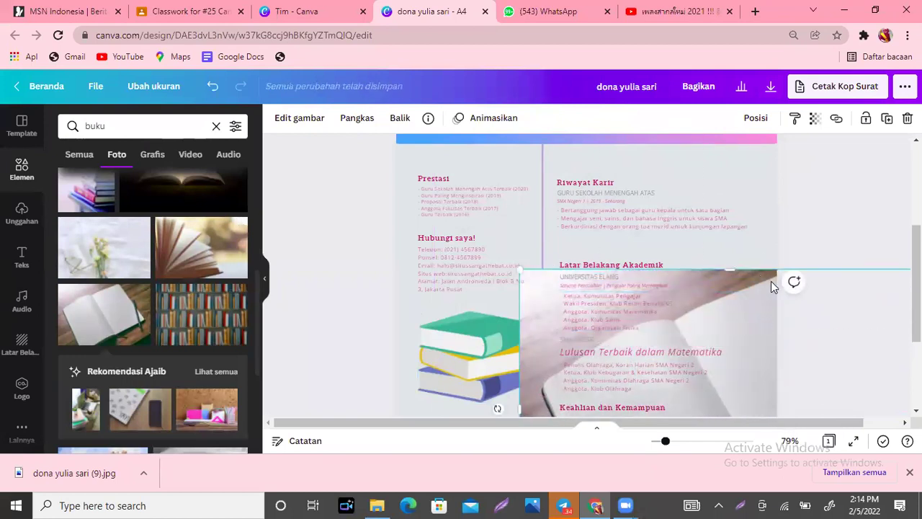
{"action": "key", "text": "ctrl+z"}
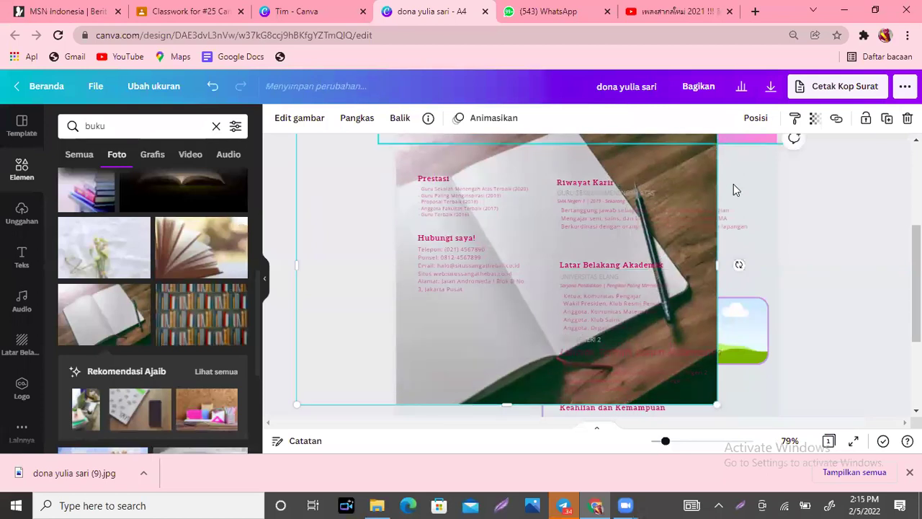
{"action": "left_click_drag", "start_coordinate": [717, 406], "coordinate": [427, 213]}
{"action": "left_click_drag", "start_coordinate": [419, 155], "coordinate": [749, 101]}
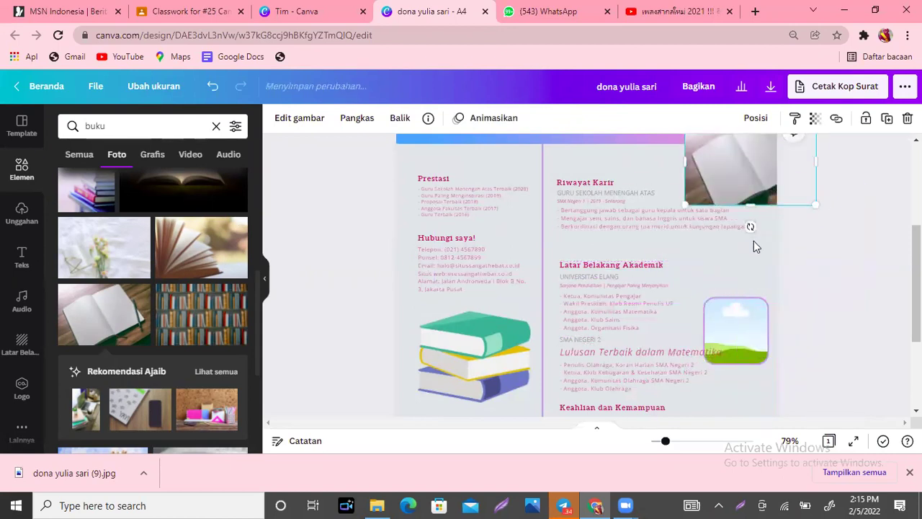
Delete the book photo and resize the sky frame level with Latar Belakang Akademik.
{"action": "left_click", "coordinate": [767, 328]}
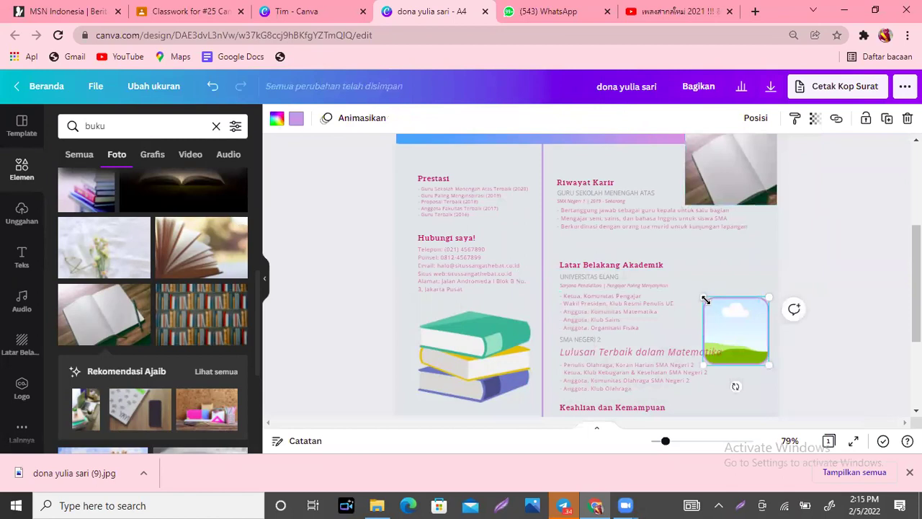
{"action": "left_click_drag", "start_coordinate": [703, 298], "coordinate": [622, 212]}
{"action": "left_click_drag", "start_coordinate": [756, 177], "coordinate": [712, 162]}
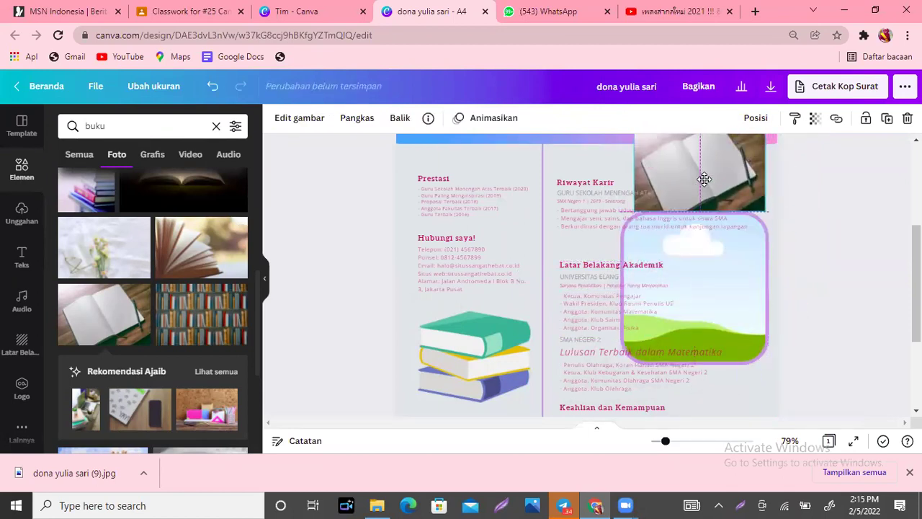
{"action": "key", "text": "Delete"}
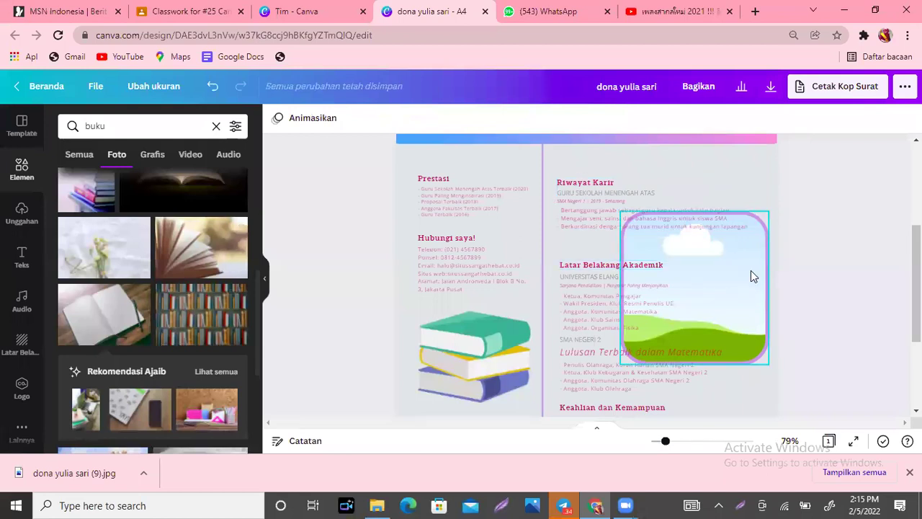
{"action": "left_click", "coordinate": [751, 271]}
{"action": "left_click_drag", "start_coordinate": [614, 211], "coordinate": [718, 249]}
{"action": "left_click", "coordinate": [735, 305]}
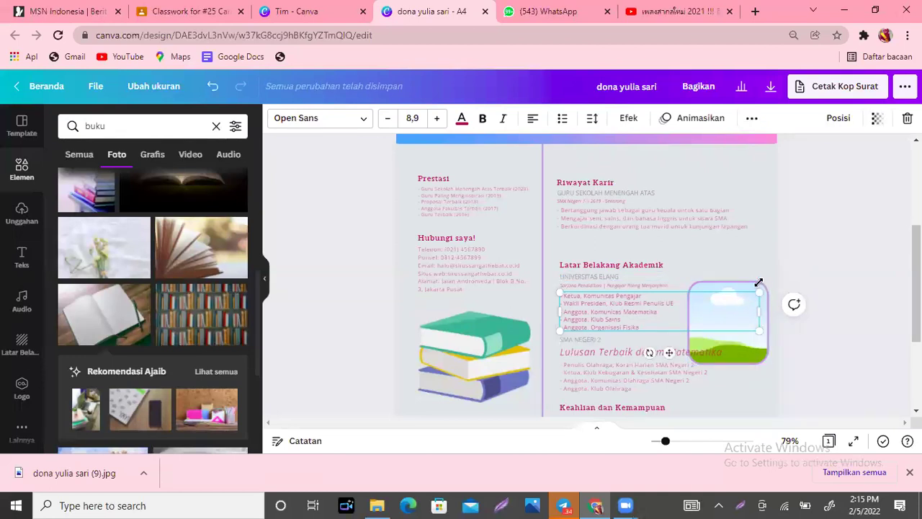
{"action": "left_click", "coordinate": [762, 352]}
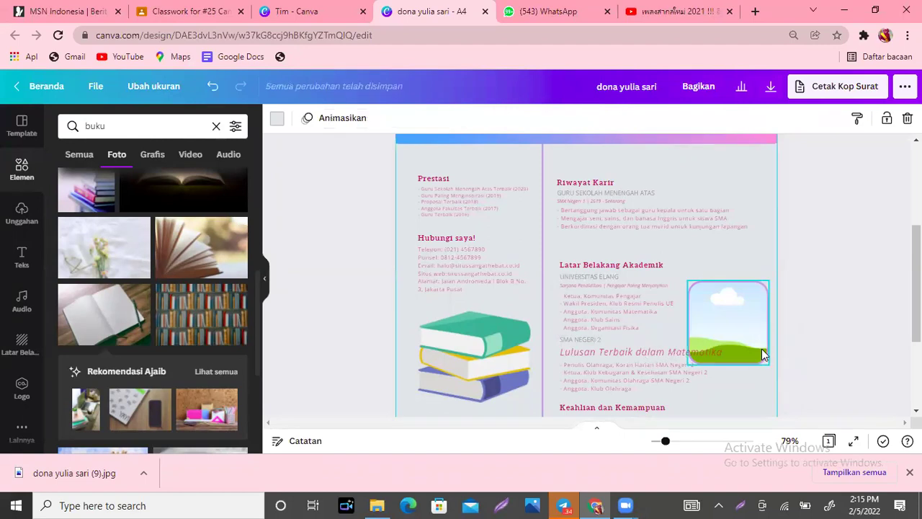
{"action": "left_click_drag", "start_coordinate": [761, 349], "coordinate": [766, 318]}
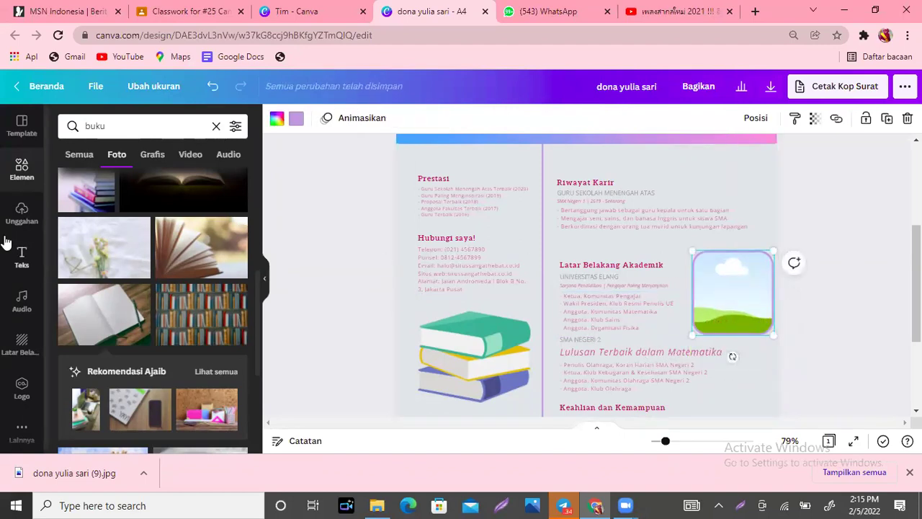
Drop the Bangkit upload into the cloud frame, then delete the image and frame.
{"action": "left_click", "coordinate": [23, 213]}
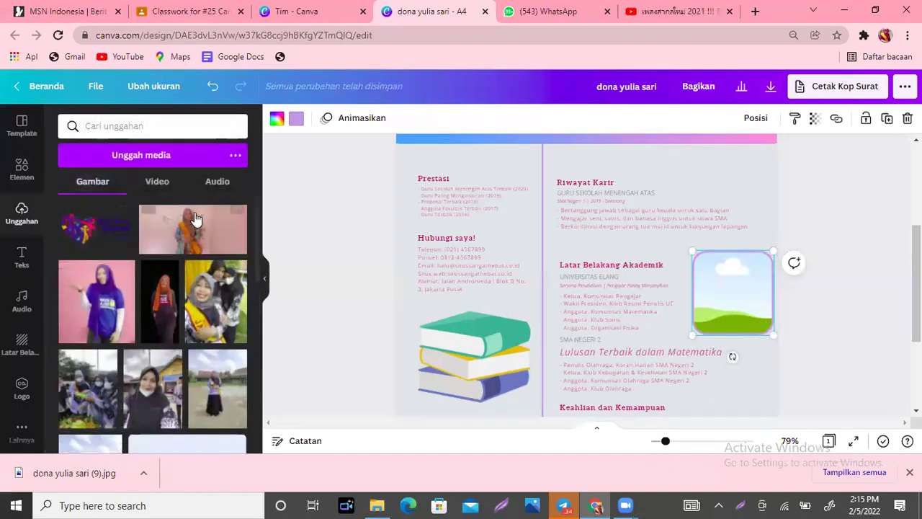
{"action": "left_click_drag", "start_coordinate": [259, 218], "coordinate": [256, 317]}
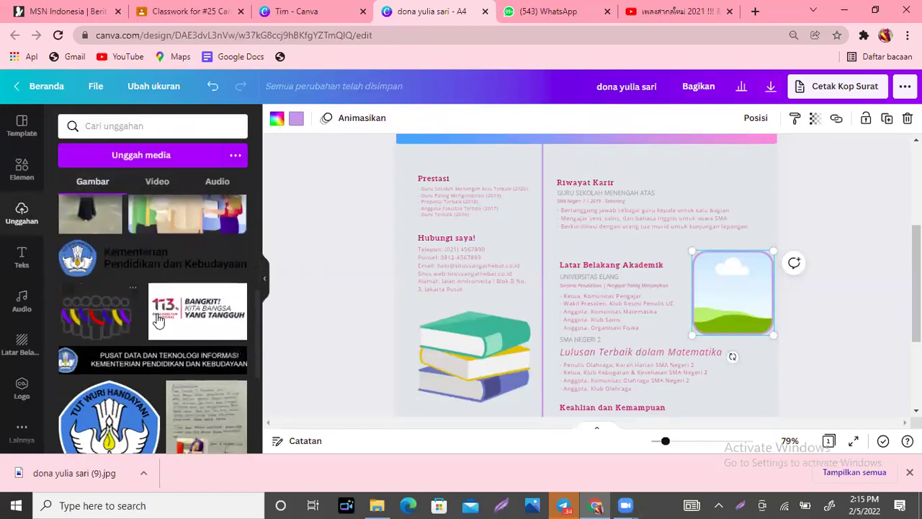
{"action": "left_click", "coordinate": [185, 322]}
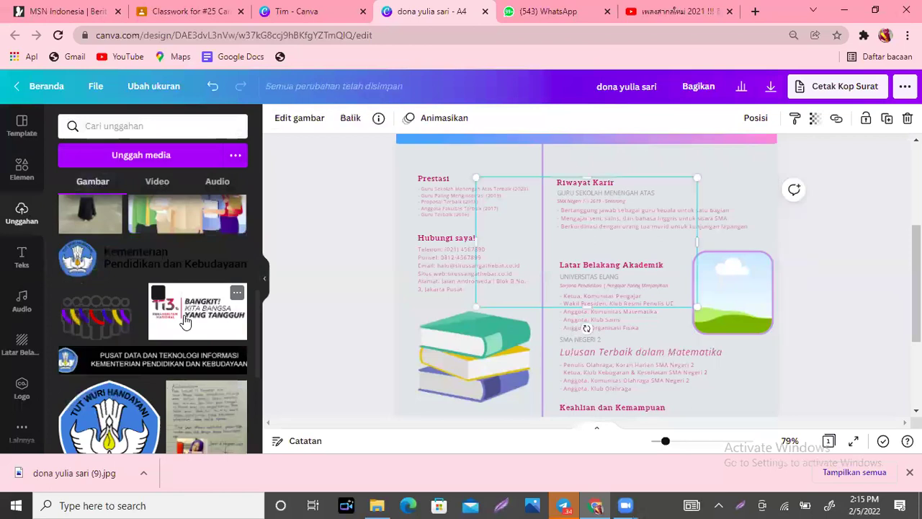
{"action": "left_click_drag", "start_coordinate": [546, 191], "coordinate": [730, 278]}
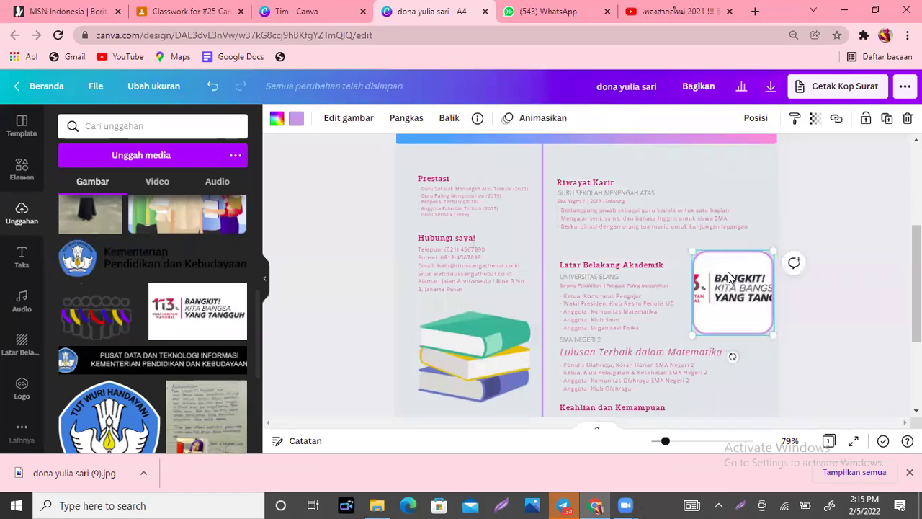
{"action": "left_click_drag", "start_coordinate": [216, 301], "coordinate": [733, 264]}
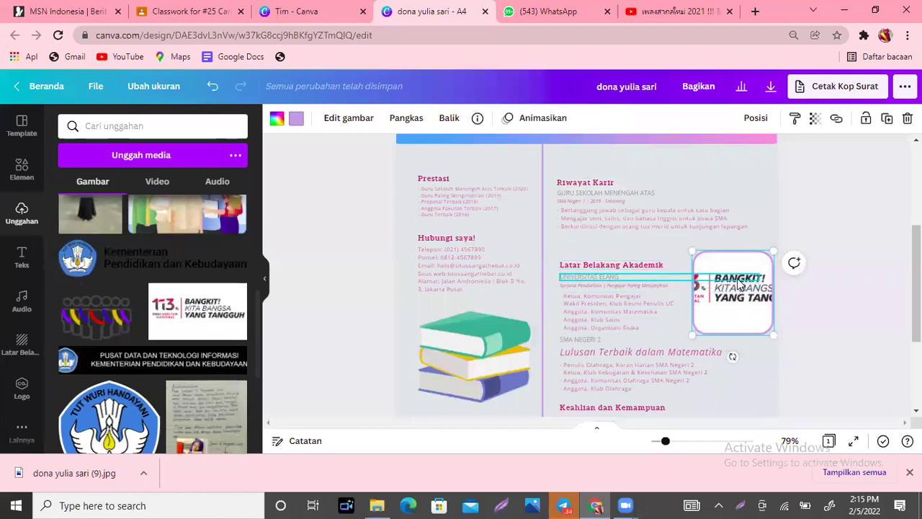
{"action": "key", "text": "Delete"}
{"action": "key", "text": "Delete"}
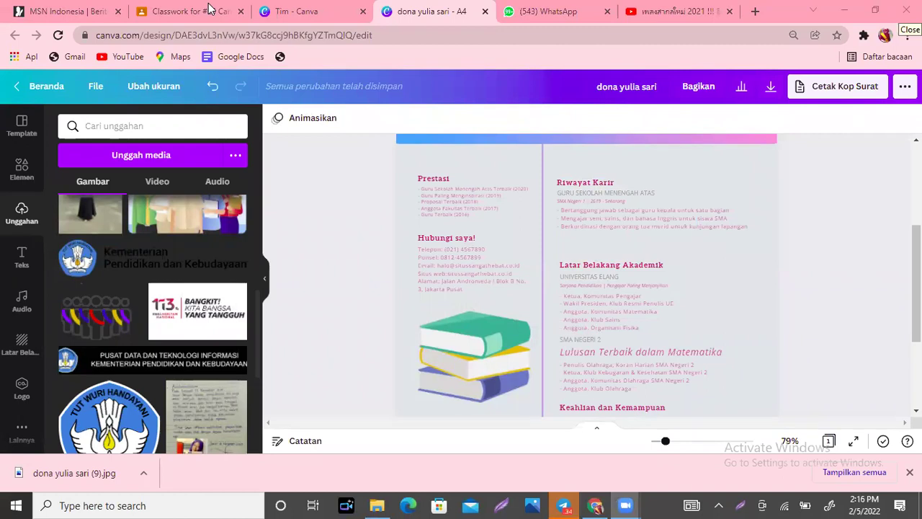
Look through the Resize and Download file-type options without changing anything.
{"action": "left_click", "coordinate": [148, 90]}
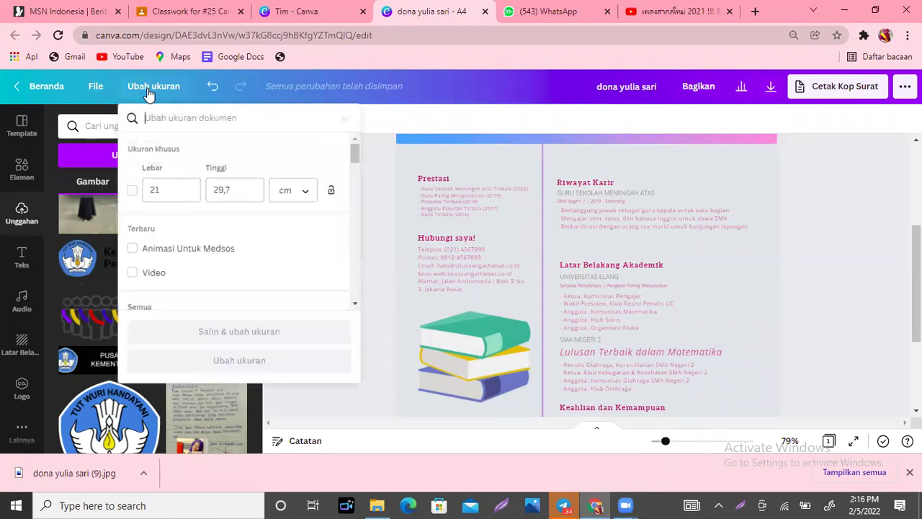
{"action": "left_click", "coordinate": [484, 119]}
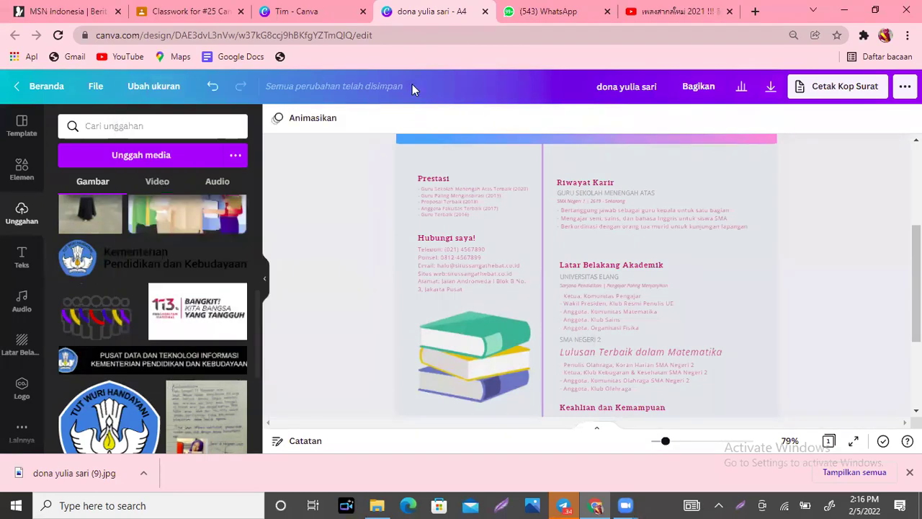
{"action": "left_click", "coordinate": [771, 88]}
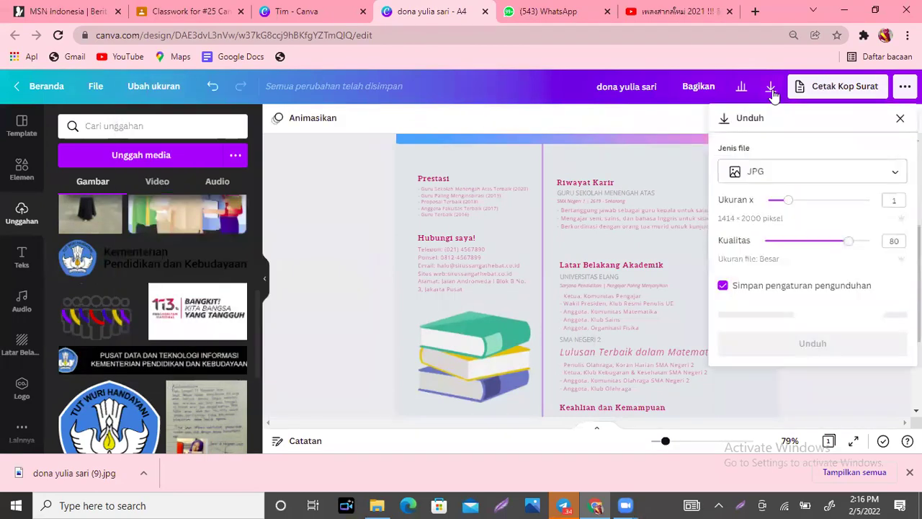
{"action": "left_click", "coordinate": [813, 181]}
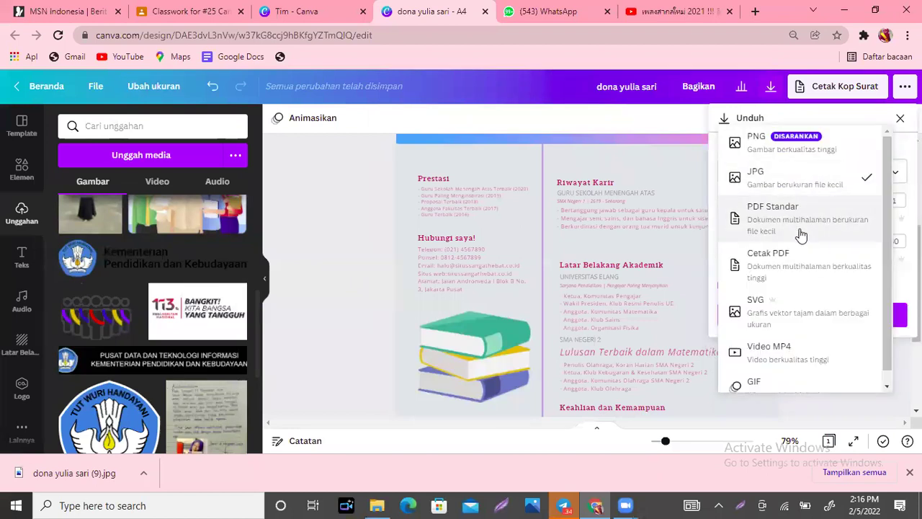
{"action": "left_click", "coordinate": [378, 188]}
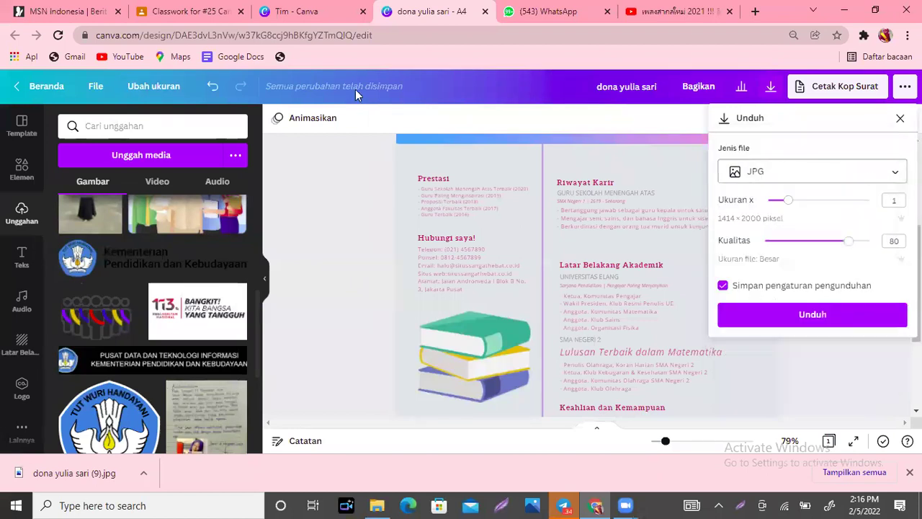
{"action": "left_click", "coordinate": [336, 207]}
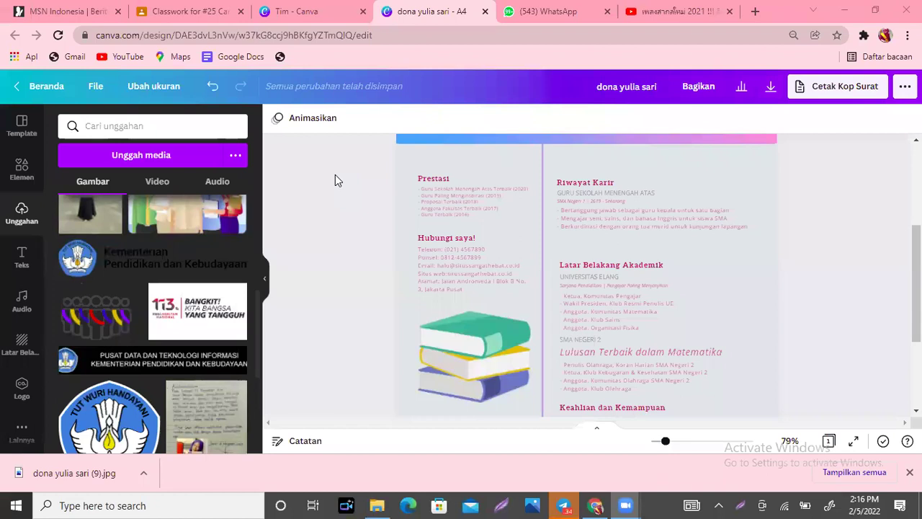
Undo the deletion to restore the BANGKIT image in its rounded frame.
{"action": "scroll", "coordinate": [587, 274], "scroll_direction": "up", "scroll_amount": 3}
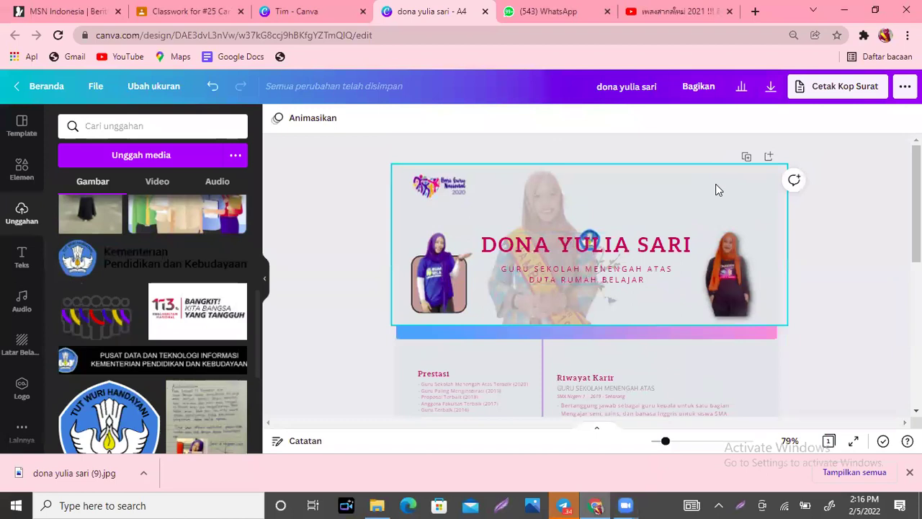
{"action": "scroll", "coordinate": [916, 216], "scroll_direction": "down", "scroll_amount": 2}
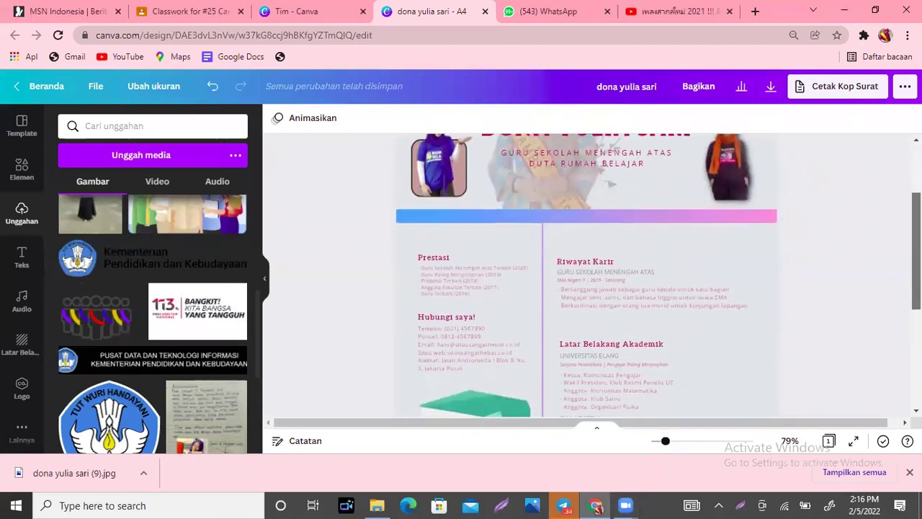
{"action": "scroll", "coordinate": [587, 274], "scroll_direction": "down", "scroll_amount": 2}
{"action": "key", "text": "ctrl+z"}
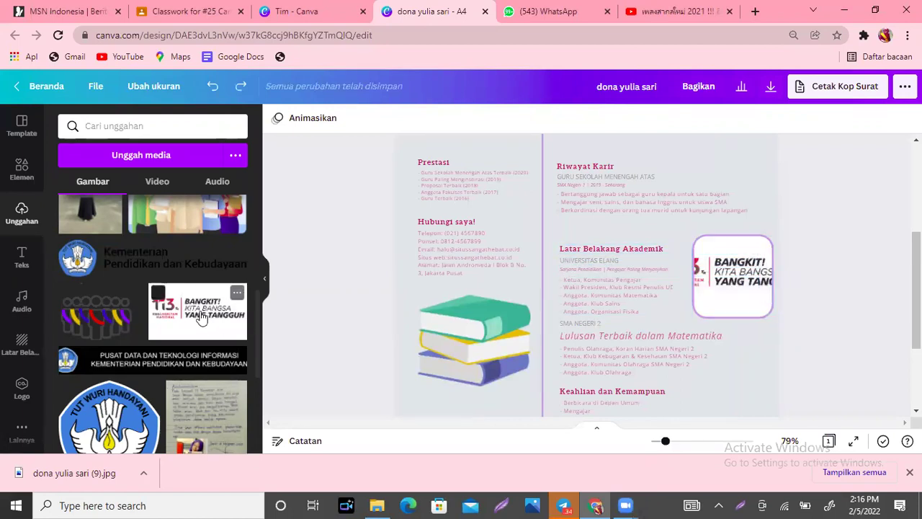
Crop the framed BANGKIT image, enlarging and shifting it so the 113 logo fills the frame.
{"action": "left_click", "coordinate": [752, 247]}
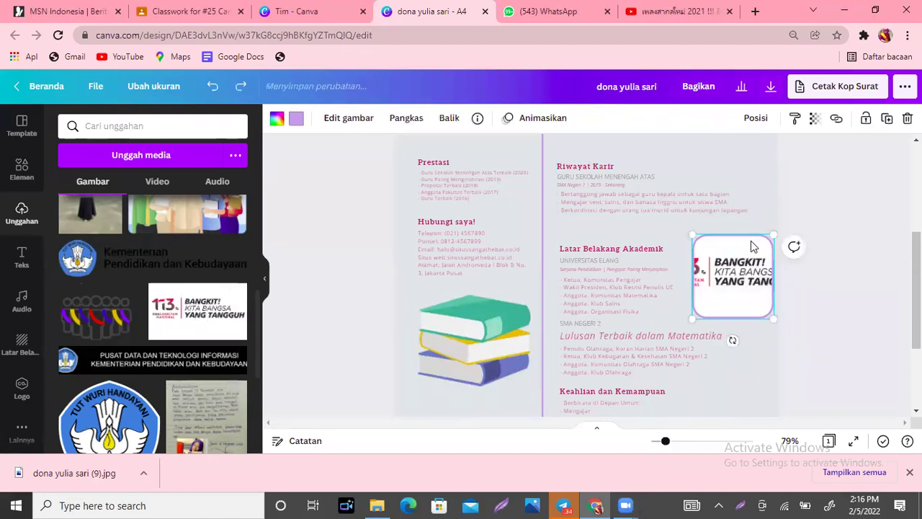
{"action": "left_click", "coordinate": [407, 122]}
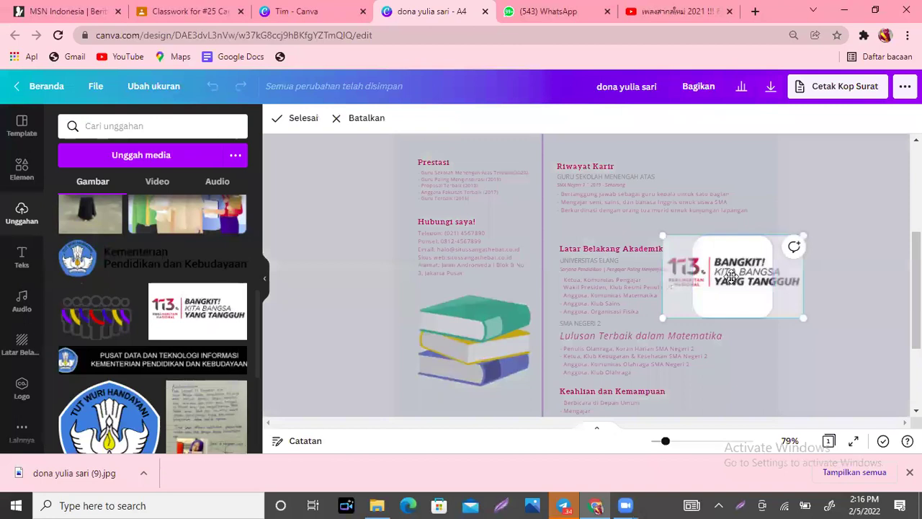
{"action": "left_click_drag", "start_coordinate": [743, 278], "coordinate": [826, 282]}
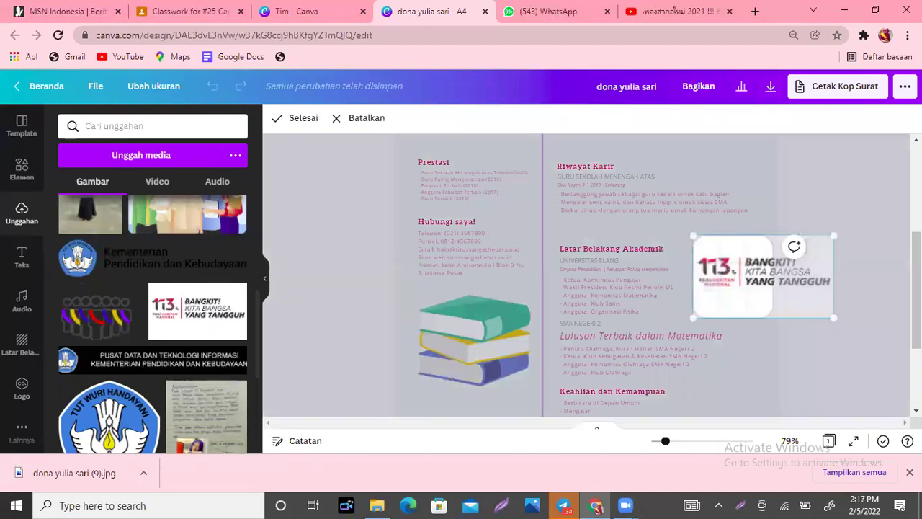
{"action": "left_click", "coordinate": [732, 339]}
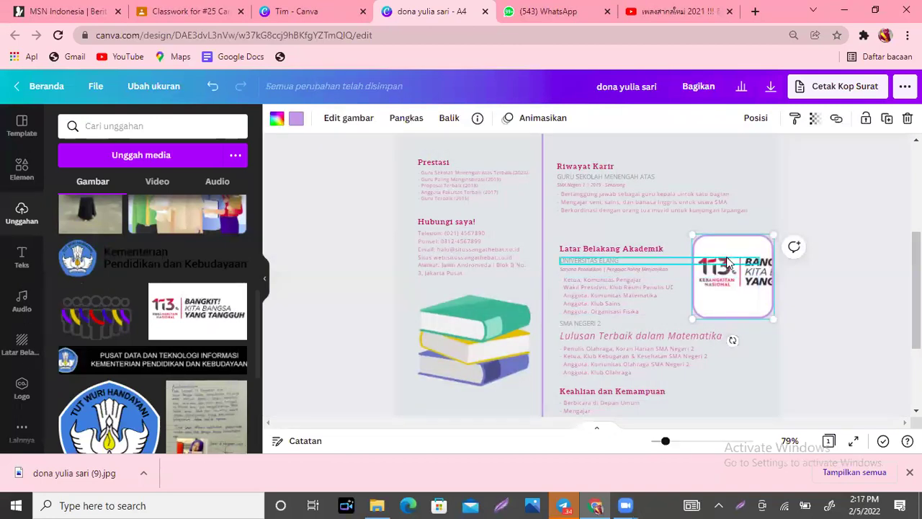
{"action": "left_click", "coordinate": [406, 119]}
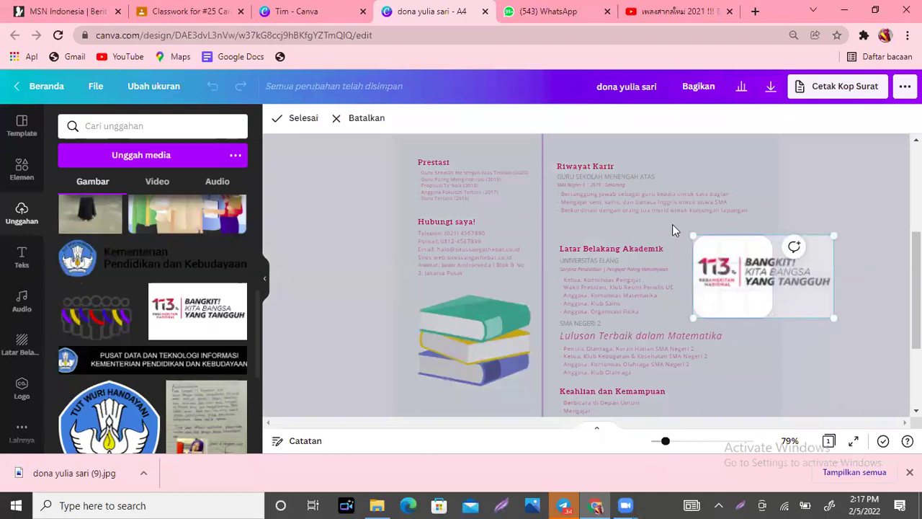
{"action": "left_click_drag", "start_coordinate": [692, 232], "coordinate": [582, 204]}
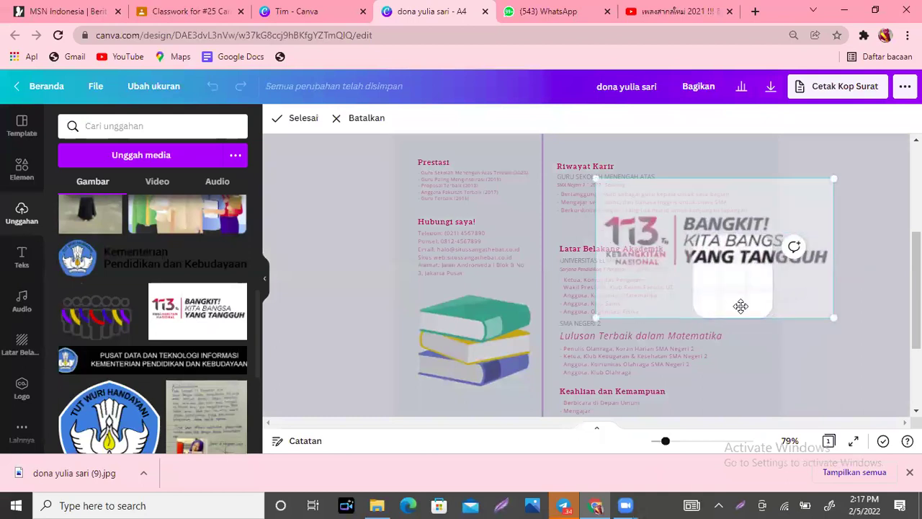
{"action": "left_click_drag", "start_coordinate": [726, 265], "coordinate": [864, 300]}
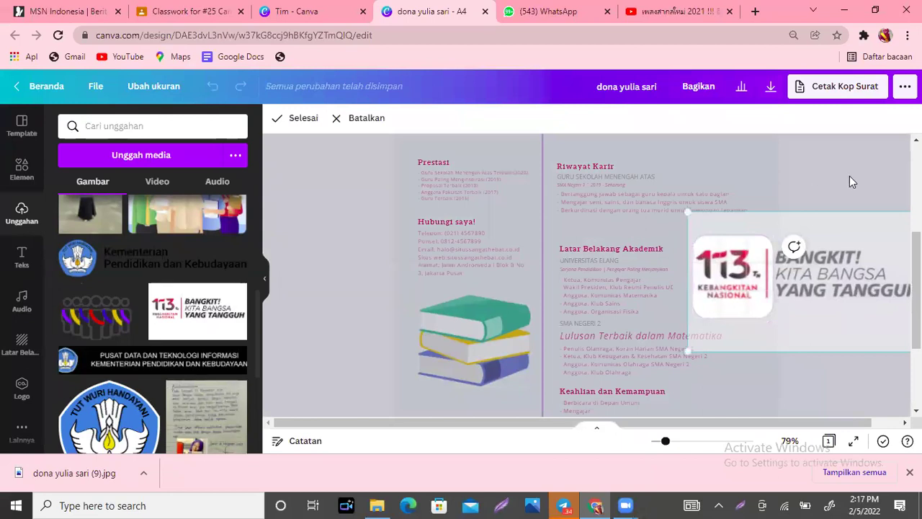
{"action": "left_click", "coordinate": [849, 180]}
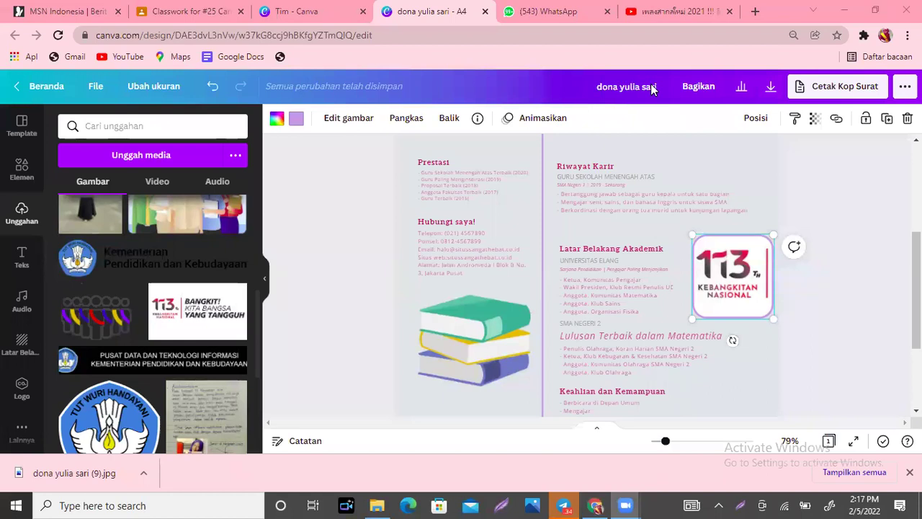
{"action": "left_click", "coordinate": [847, 211]}
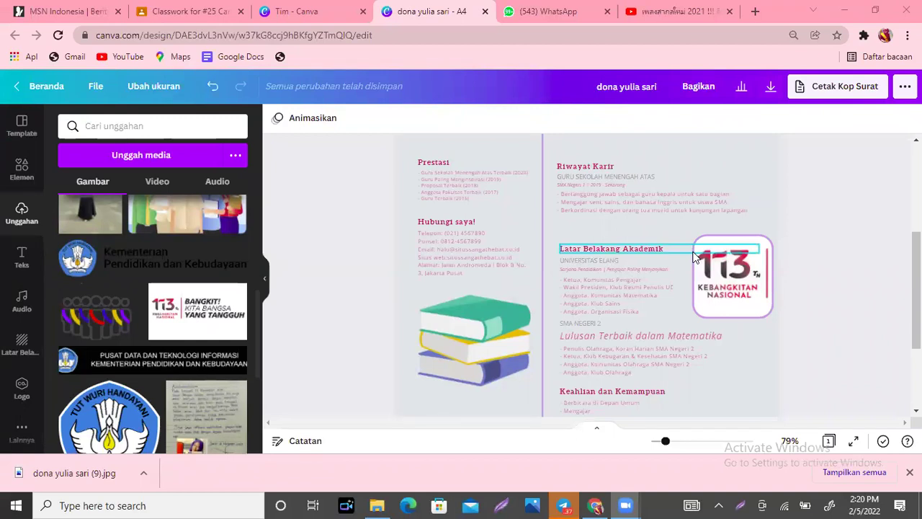
Search the Canva home page for 'buku tahunan' and choose the Buku tahunan sekolah design type.
{"action": "left_click", "coordinate": [296, 11]}
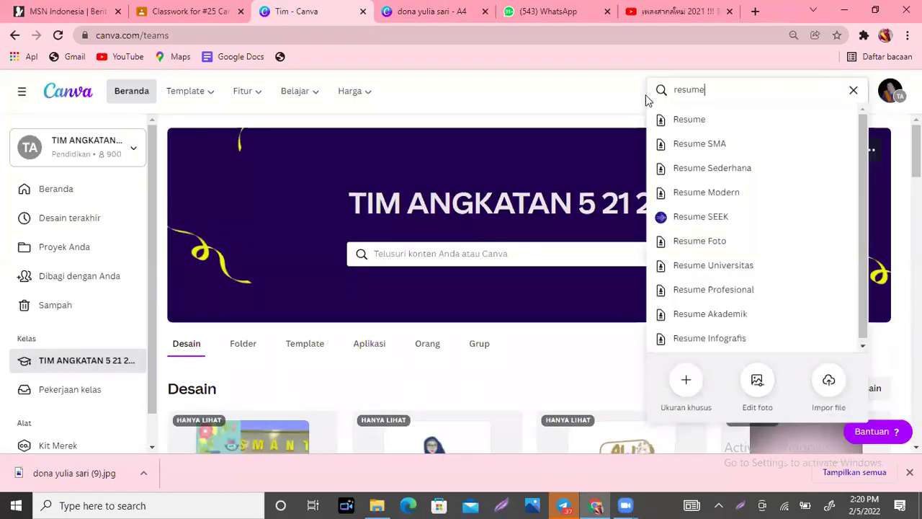
{"action": "left_click_drag", "start_coordinate": [736, 92], "coordinate": [652, 95]}
{"action": "type", "text": "buku kenangan"}
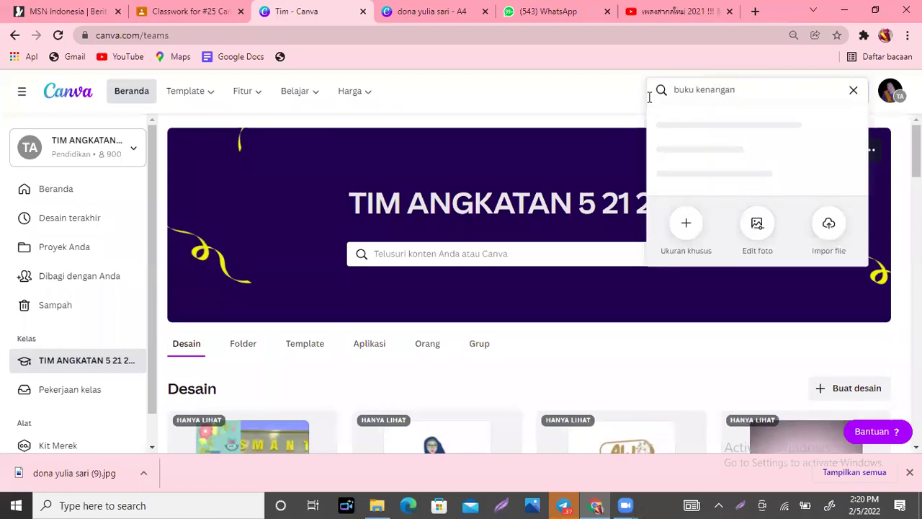
{"action": "left_click_drag", "start_coordinate": [778, 92], "coordinate": [646, 99]}
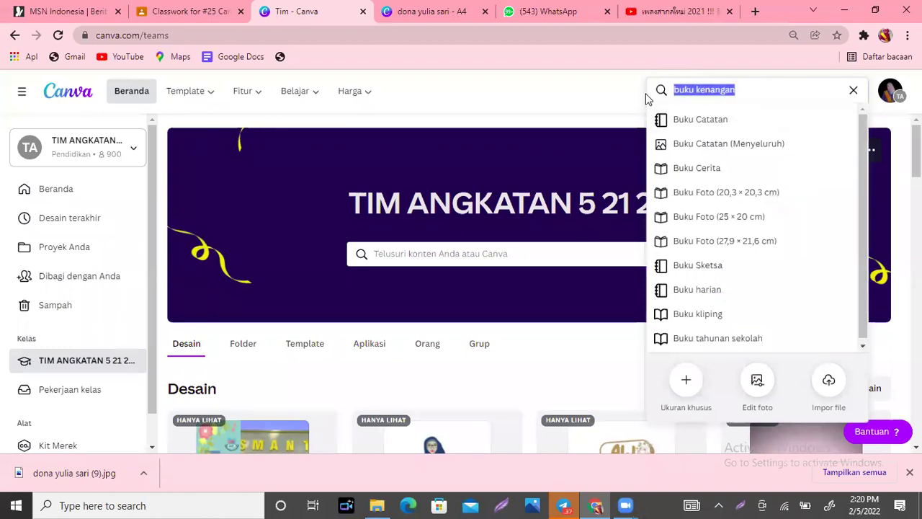
{"action": "type", "text": "buku tahu"}
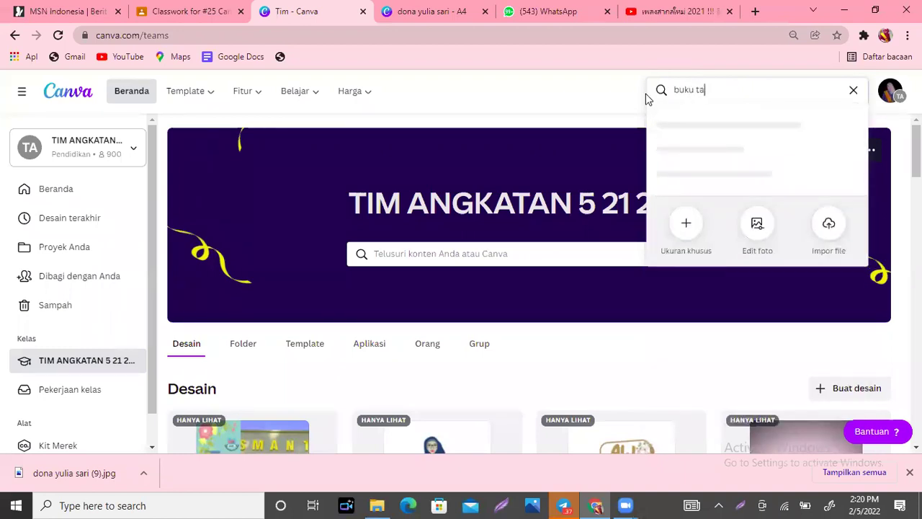
{"action": "type", "text": "nan"}
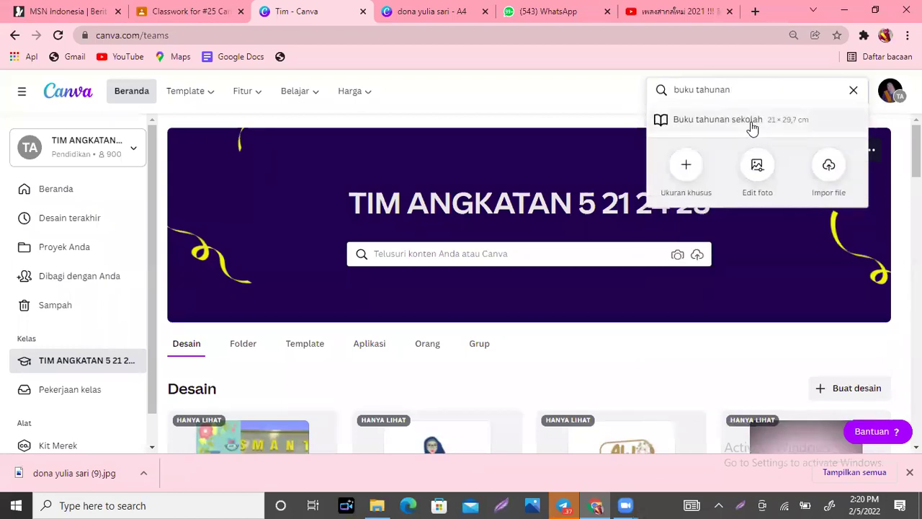
{"action": "left_click", "coordinate": [750, 122]}
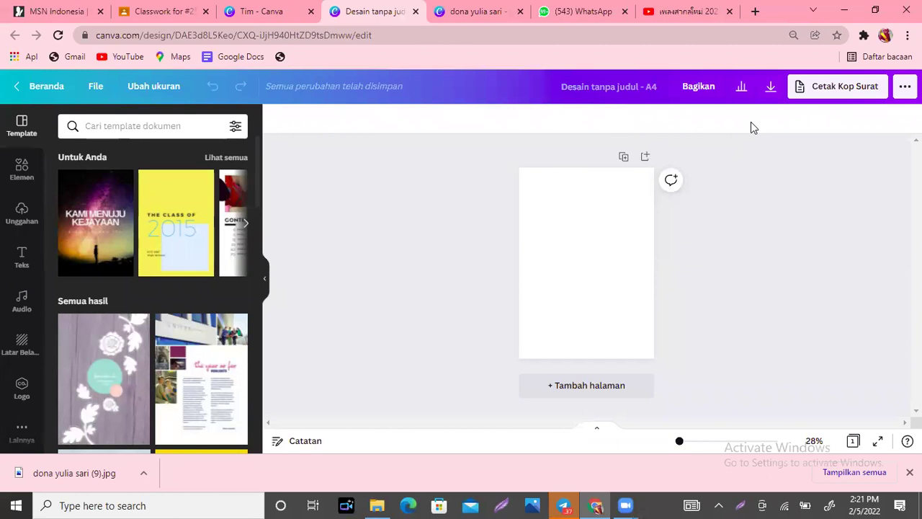
Pause the music video and search YouTube for 'buku kenangan canva level 1'.
{"action": "left_click", "coordinate": [690, 11]}
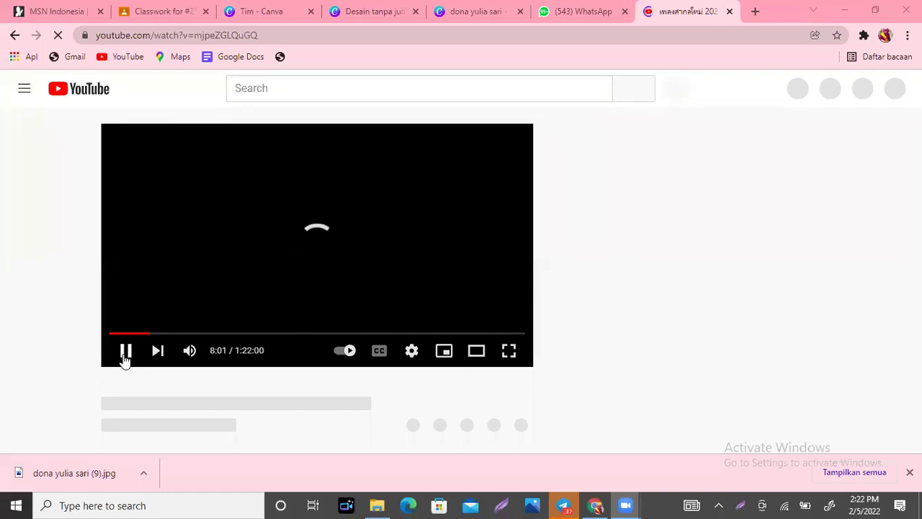
{"action": "left_click", "coordinate": [125, 353]}
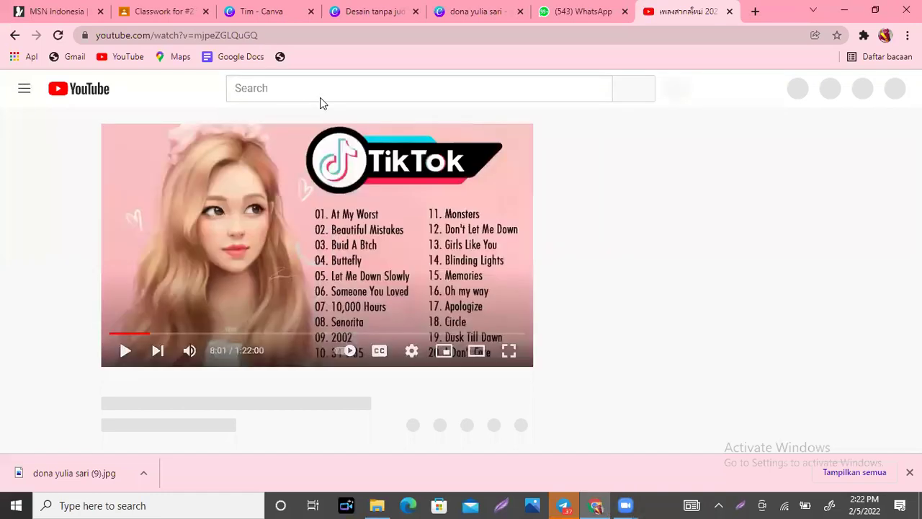
{"action": "left_click", "coordinate": [315, 88]}
{"action": "type", "text": "b"}
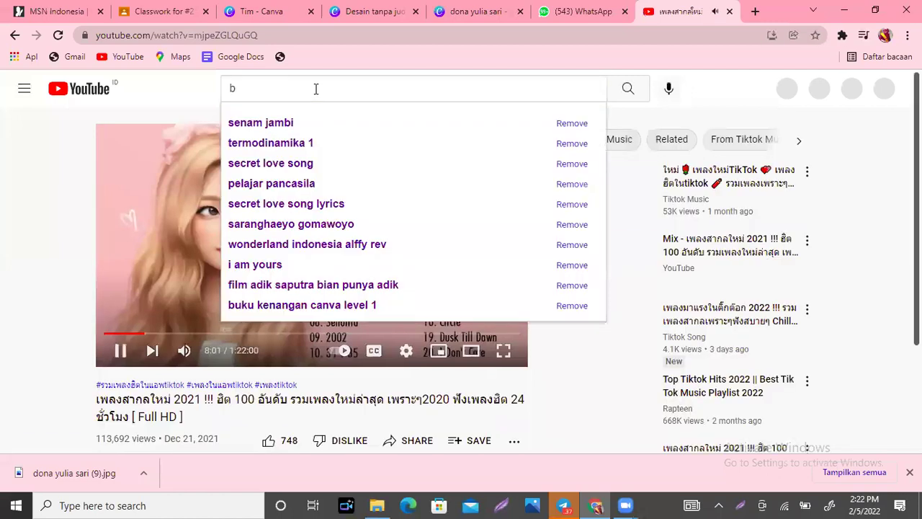
{"action": "left_click", "coordinate": [316, 89]}
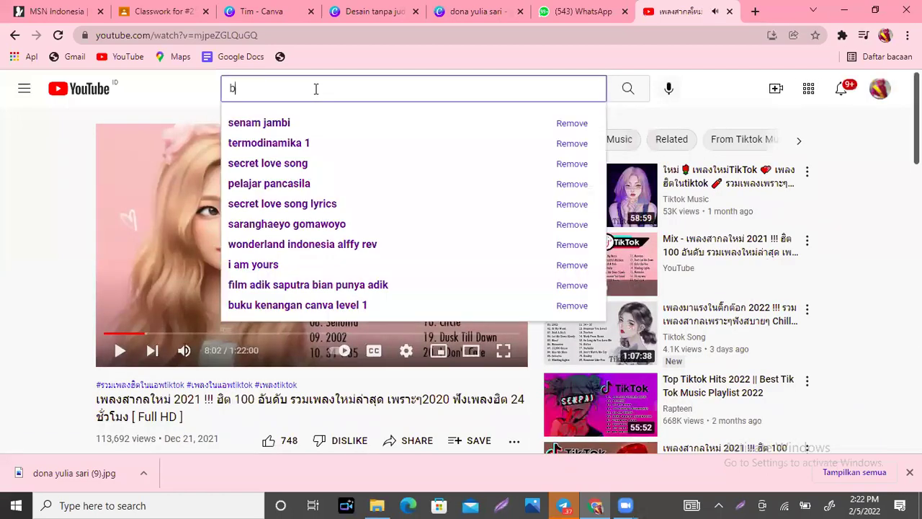
{"action": "type", "text": "uku k"}
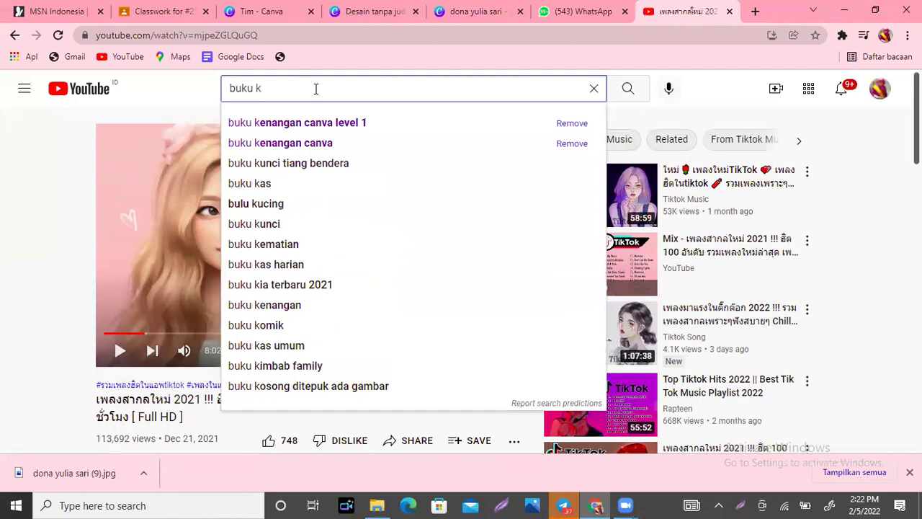
{"action": "left_click", "coordinate": [330, 130]}
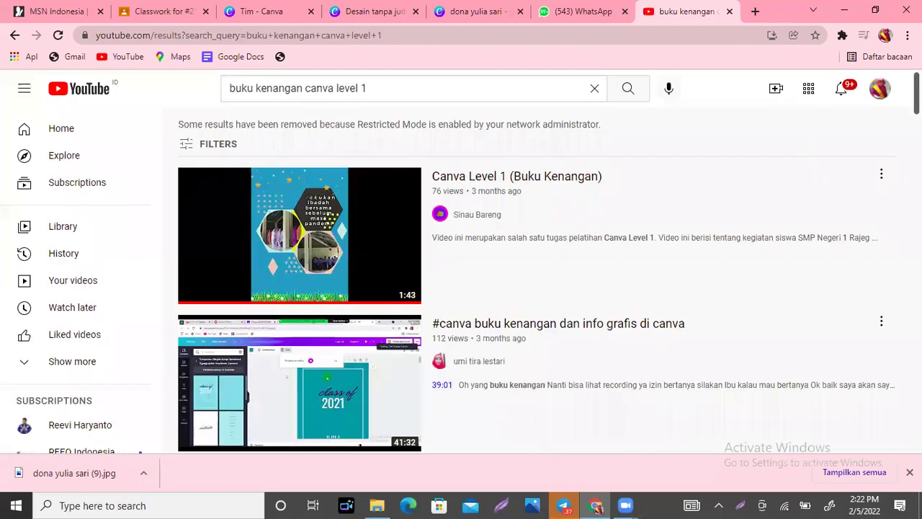
Open the Buku Kenangan - Tugas Kedua video from the results and pause it.
{"action": "scroll", "coordinate": [535, 280], "scroll_direction": "down", "scroll_amount": 5}
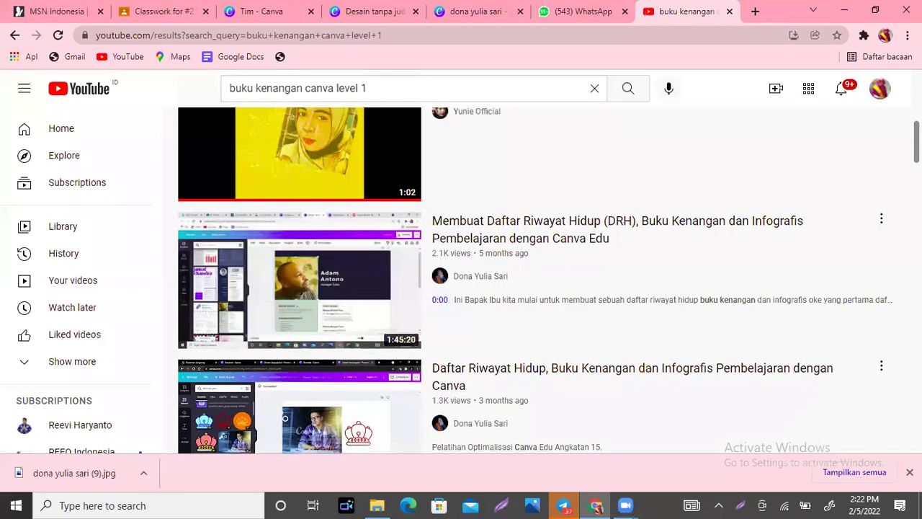
{"action": "scroll", "coordinate": [535, 281], "scroll_direction": "up", "scroll_amount": 2}
{"action": "scroll", "coordinate": [536, 280], "scroll_direction": "down", "scroll_amount": 2}
{"action": "scroll", "coordinate": [535, 280], "scroll_direction": "down", "scroll_amount": 3}
{"action": "scroll", "coordinate": [535, 280], "scroll_direction": "down", "scroll_amount": 1}
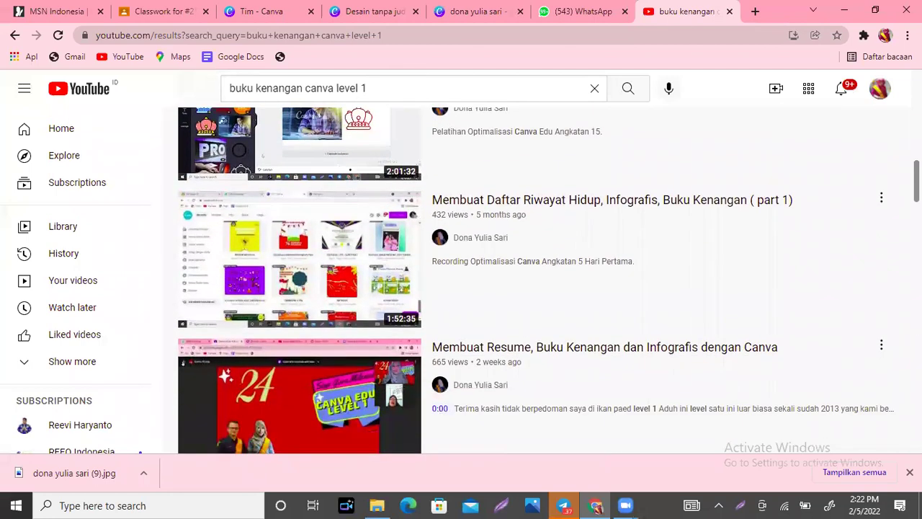
{"action": "scroll", "coordinate": [535, 281], "scroll_direction": "up", "scroll_amount": 9}
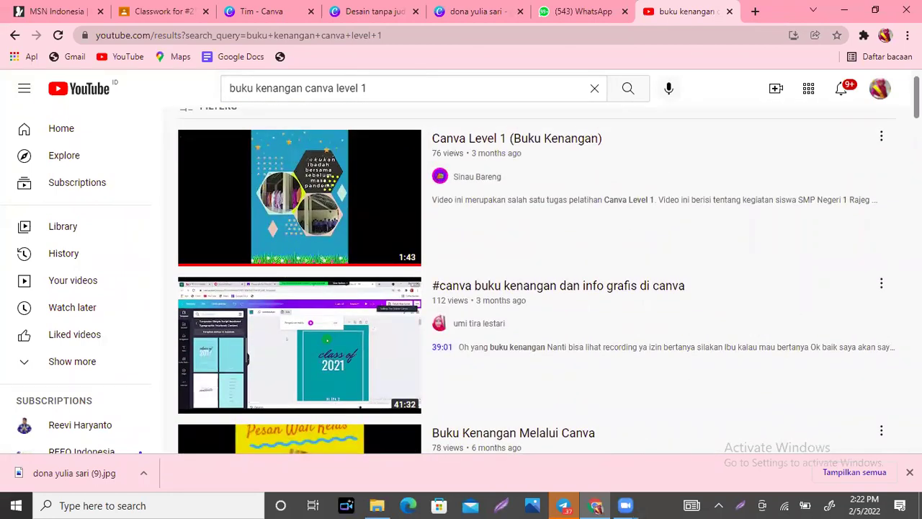
{"action": "scroll", "coordinate": [535, 280], "scroll_direction": "down", "scroll_amount": 8}
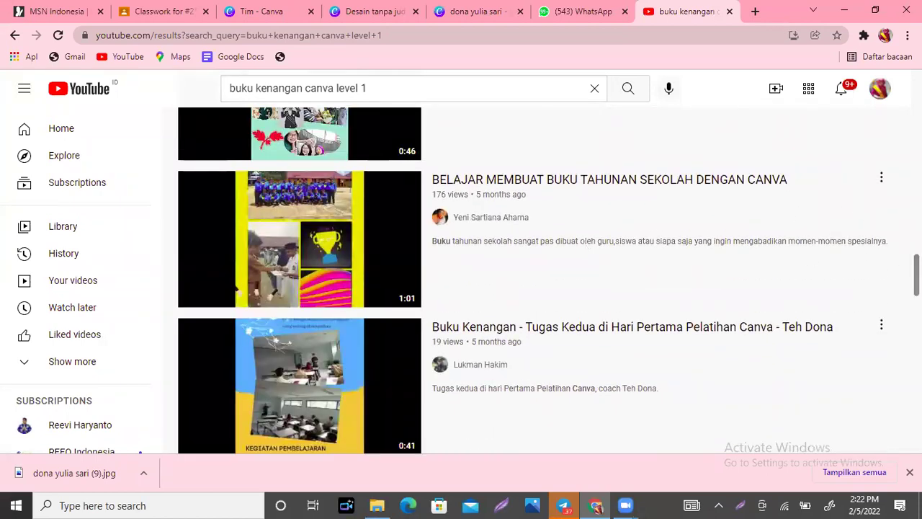
{"action": "scroll", "coordinate": [398, 268], "scroll_direction": "down", "scroll_amount": 2}
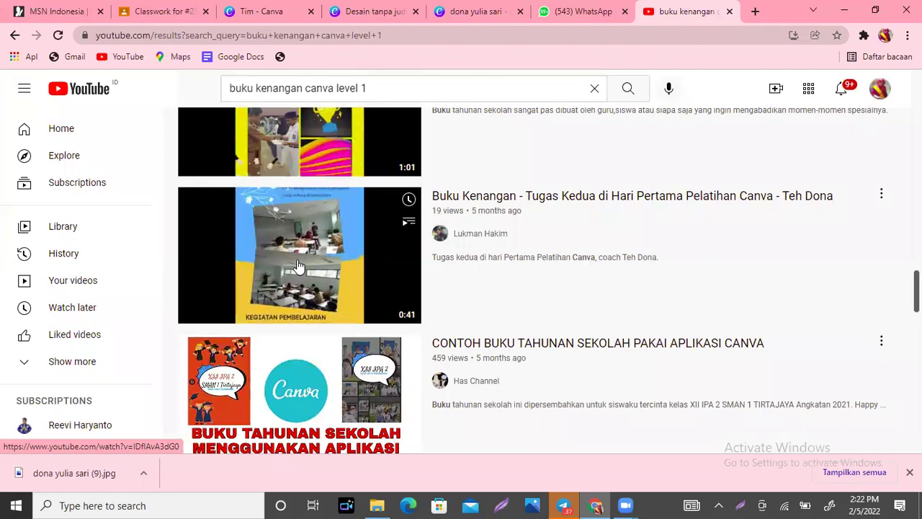
{"action": "left_click", "coordinate": [297, 265]}
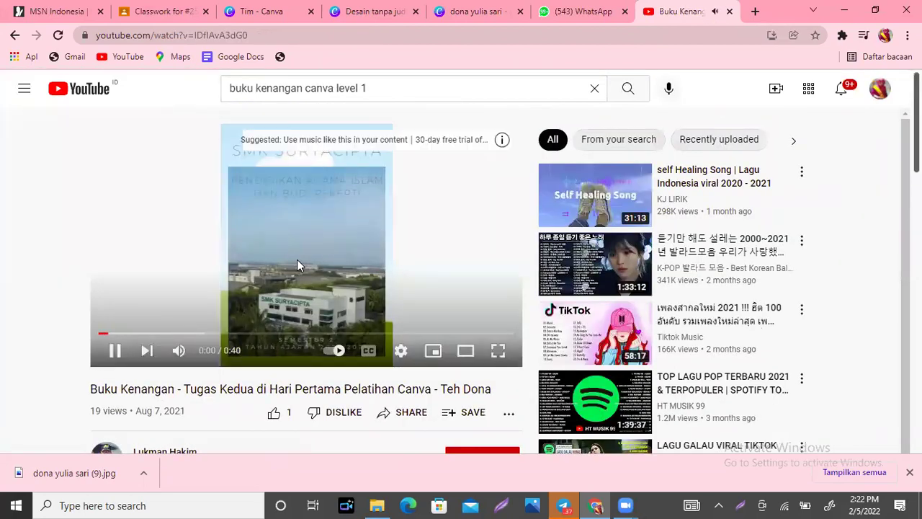
{"action": "left_click", "coordinate": [120, 352]}
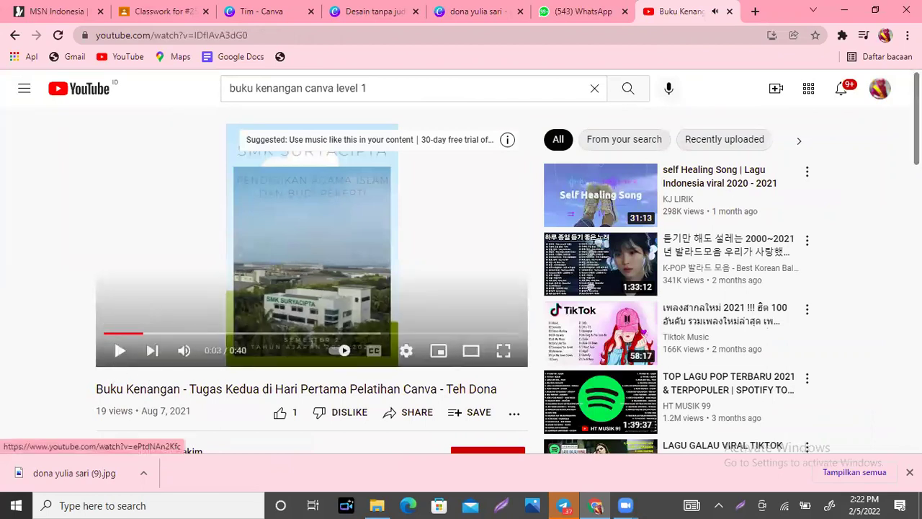
{"action": "scroll", "coordinate": [311, 288], "scroll_direction": "down", "scroll_amount": 2}
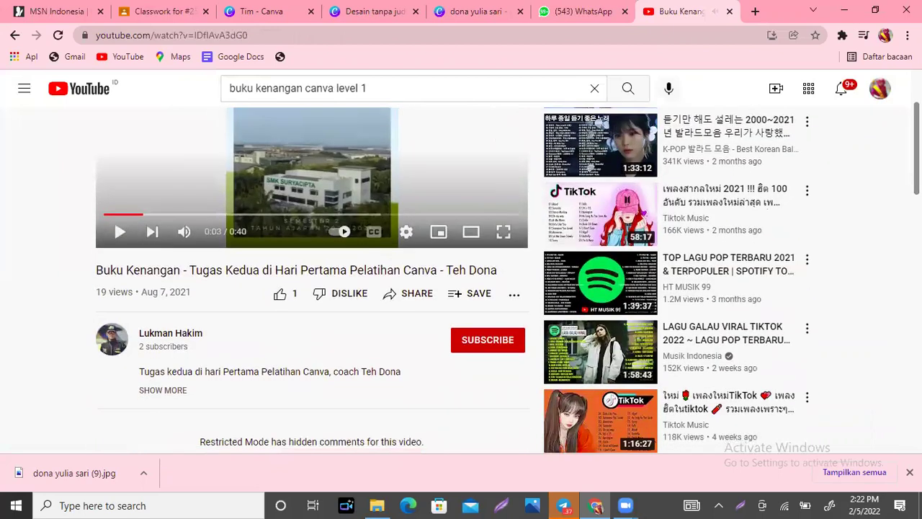
{"action": "scroll", "coordinate": [294, 168], "scroll_direction": "up", "scroll_amount": 2}
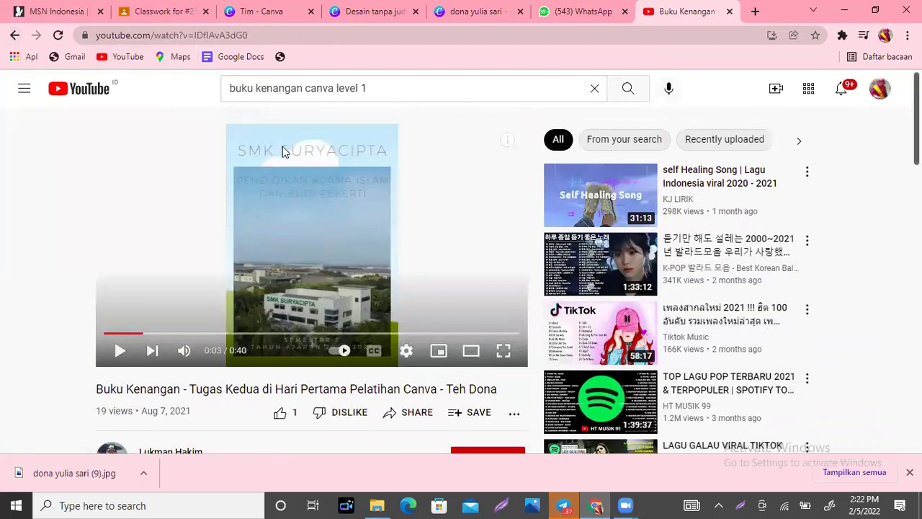
Go back to the search results and scroll through the Canva memory-book tutorials.
{"action": "left_click", "coordinate": [14, 36]}
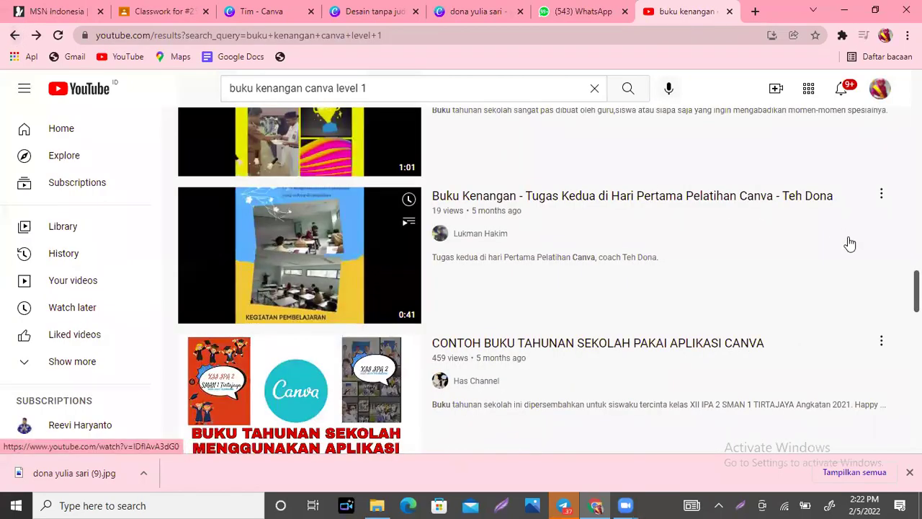
{"action": "scroll", "coordinate": [549, 280], "scroll_direction": "down", "scroll_amount": 2}
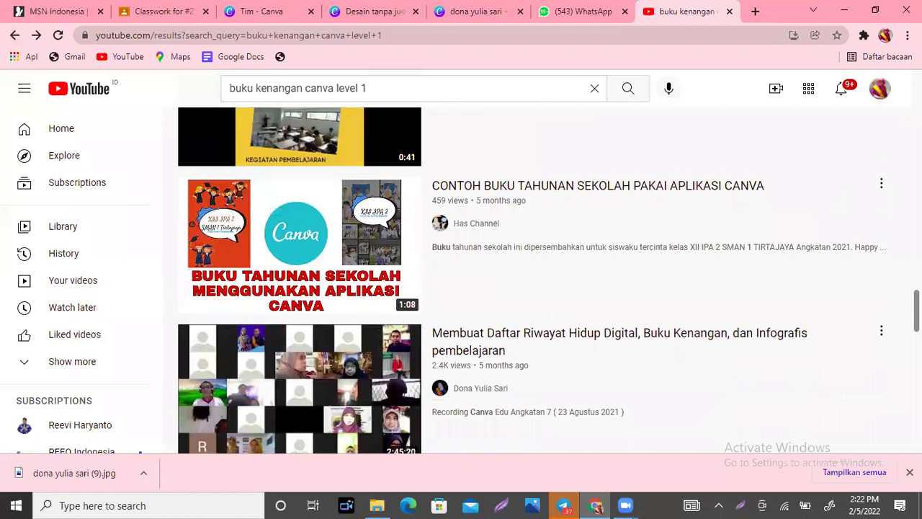
{"action": "scroll", "coordinate": [549, 280], "scroll_direction": "down", "scroll_amount": 6}
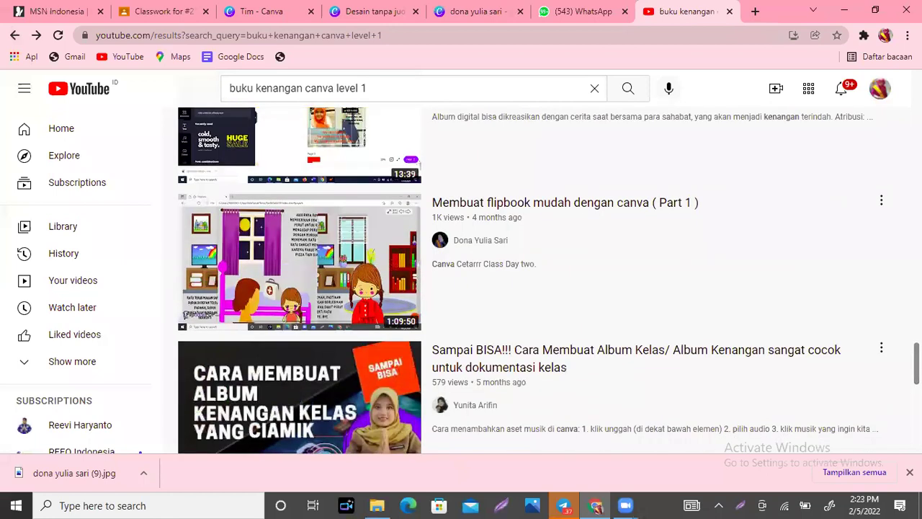
{"action": "scroll", "coordinate": [548, 280], "scroll_direction": "up", "scroll_amount": 8}
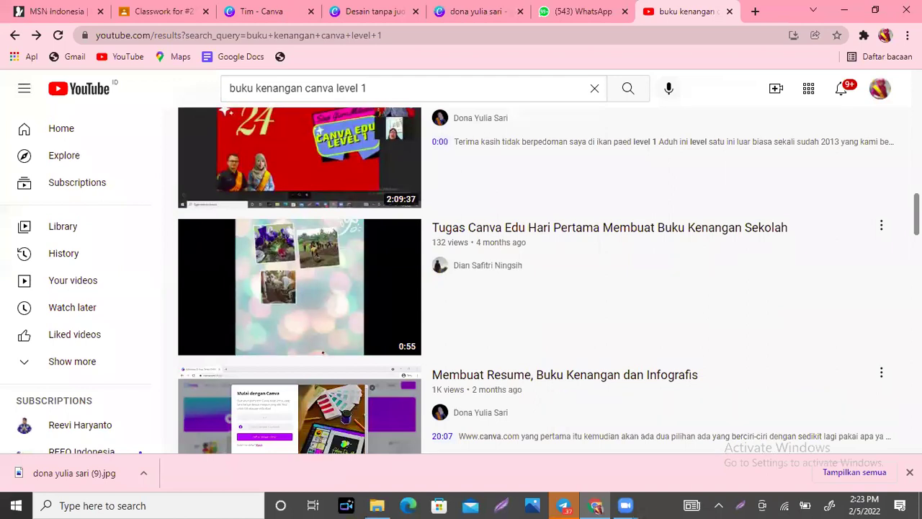
{"action": "scroll", "coordinate": [549, 280], "scroll_direction": "up", "scroll_amount": 1}
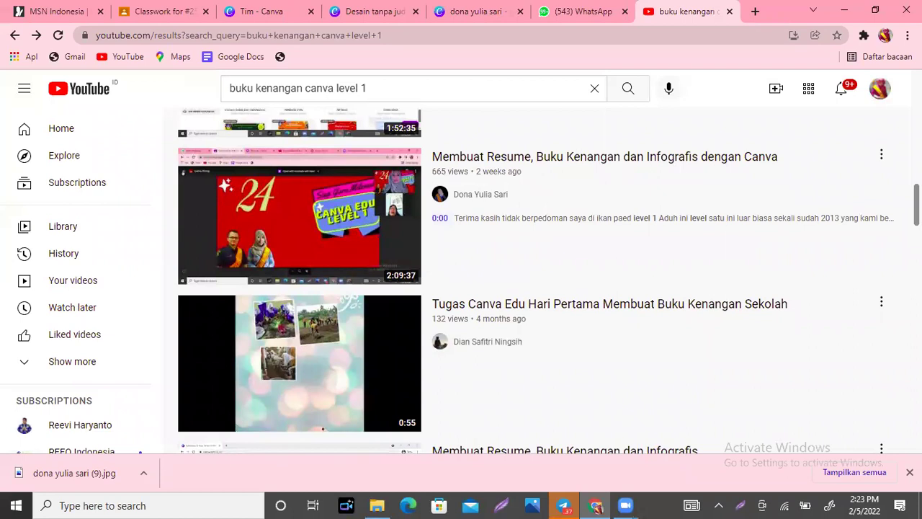
{"action": "scroll", "coordinate": [306, 293], "scroll_direction": "down", "scroll_amount": 1}
Watch the 'Tugas Canva Edu Hari Pertama' video full screen after the ad, then pause the autoplayed song.
{"action": "left_click", "coordinate": [306, 293]}
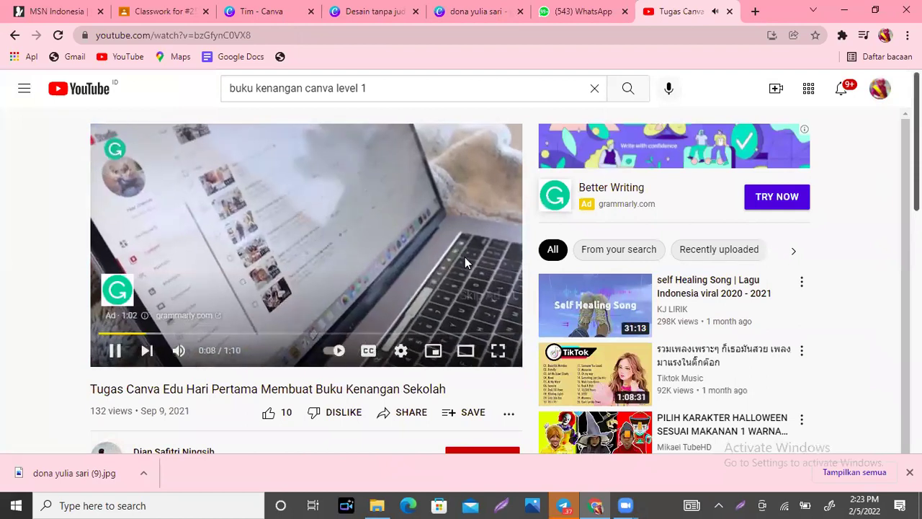
{"action": "left_click", "coordinate": [486, 301]}
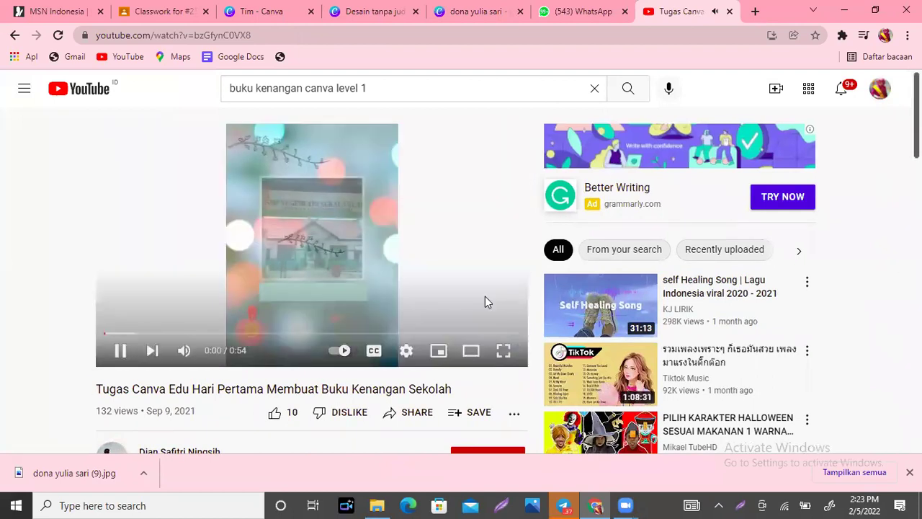
{"action": "left_click", "coordinate": [503, 350]}
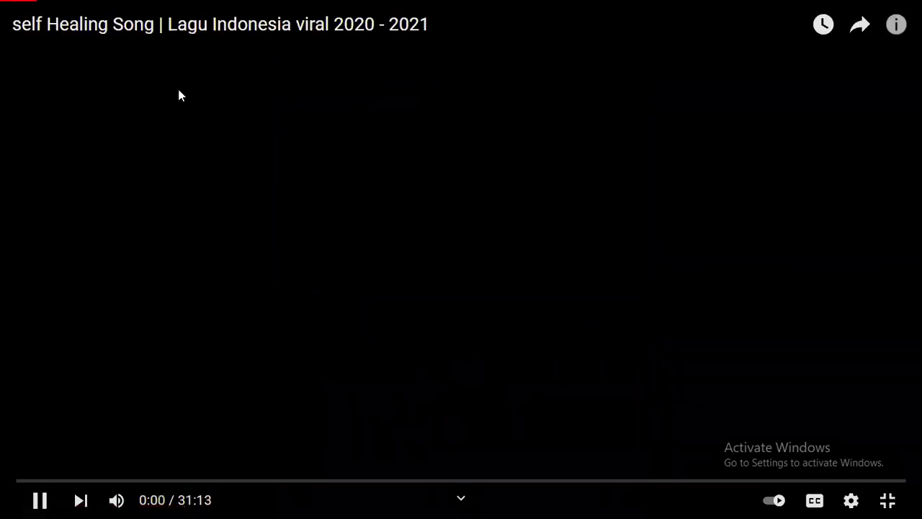
{"action": "key", "text": "Escape"}
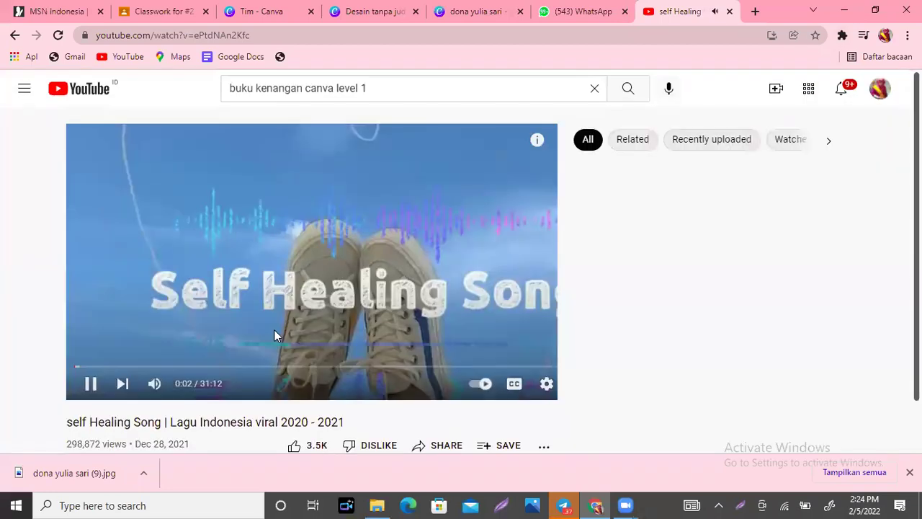
{"action": "left_click", "coordinate": [275, 330]}
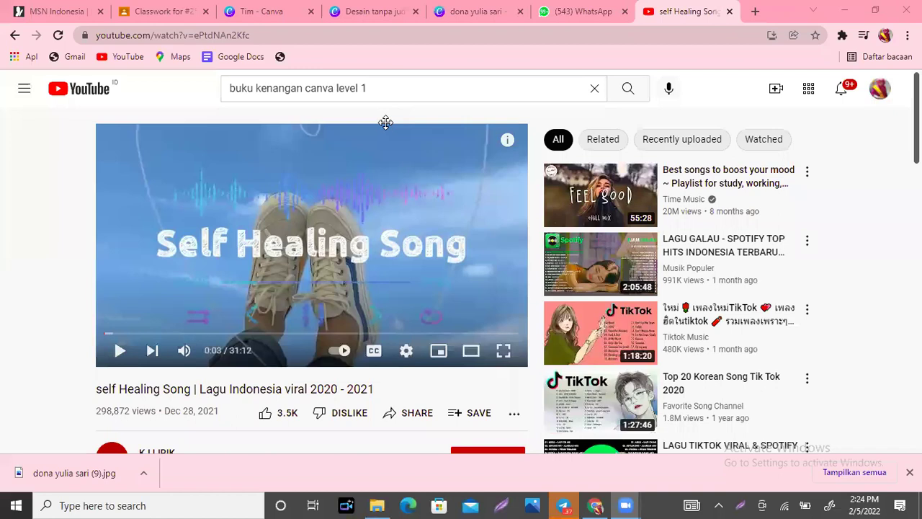
Back in Canva, browse the yearbook templates and try the hexagon-pattern design.
{"action": "left_click", "coordinate": [387, 8]}
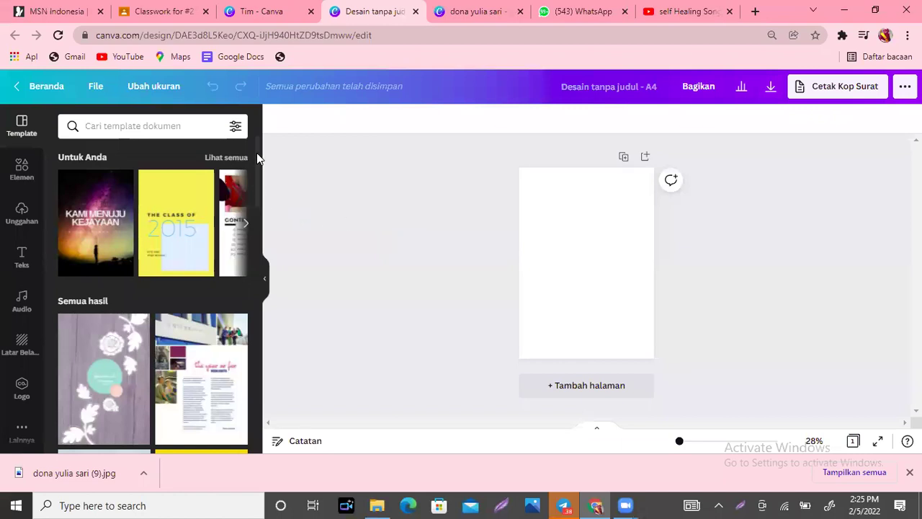
{"action": "left_click_drag", "start_coordinate": [257, 152], "coordinate": [258, 159]}
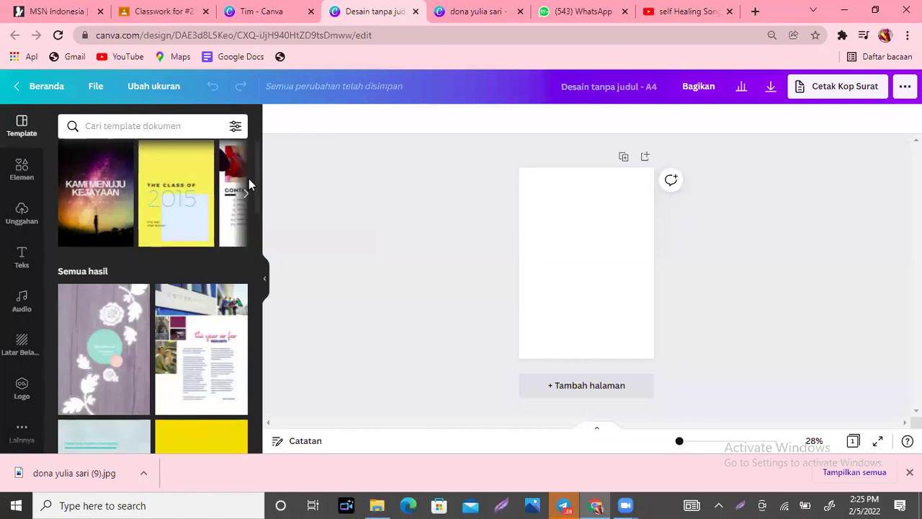
{"action": "scroll", "coordinate": [259, 174], "scroll_direction": "up", "scroll_amount": 1}
{"action": "left_click_drag", "start_coordinate": [259, 174], "coordinate": [257, 214]}
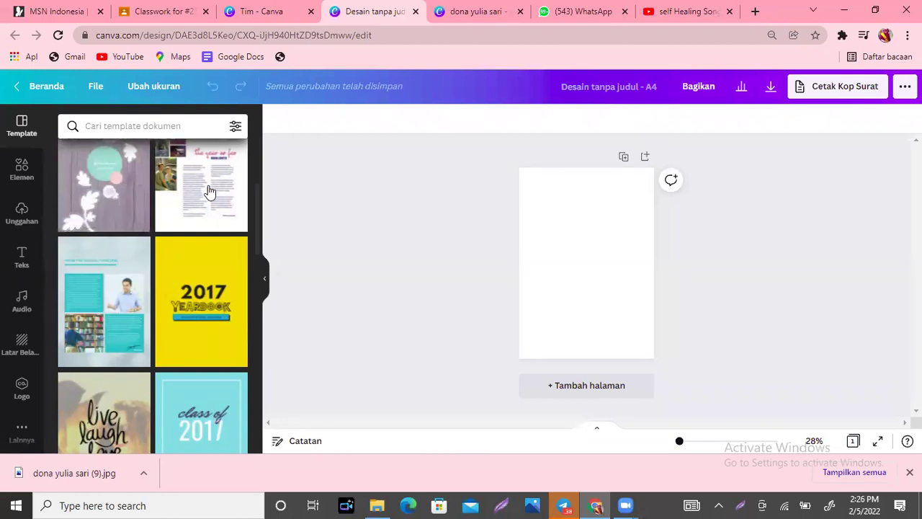
{"action": "left_click_drag", "start_coordinate": [258, 226], "coordinate": [261, 284]}
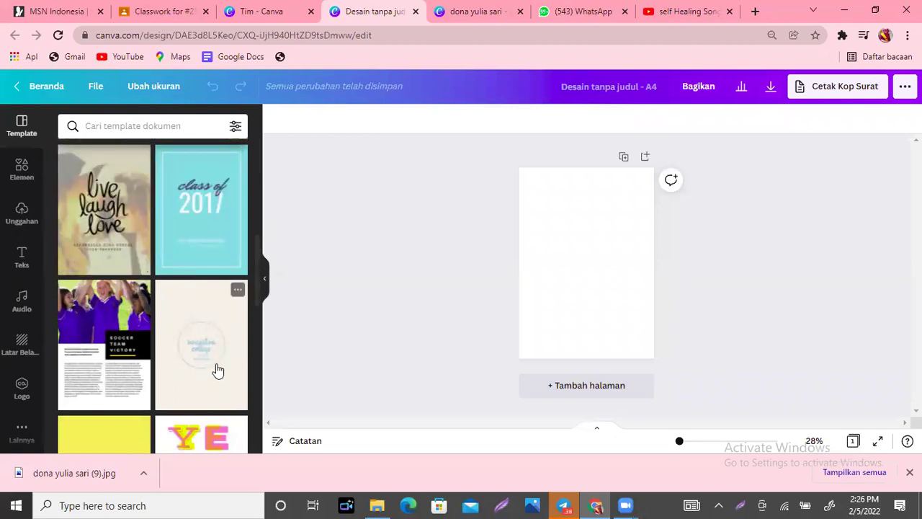
{"action": "left_click_drag", "start_coordinate": [259, 264], "coordinate": [224, 302]}
{"action": "left_click", "coordinate": [72, 396]}
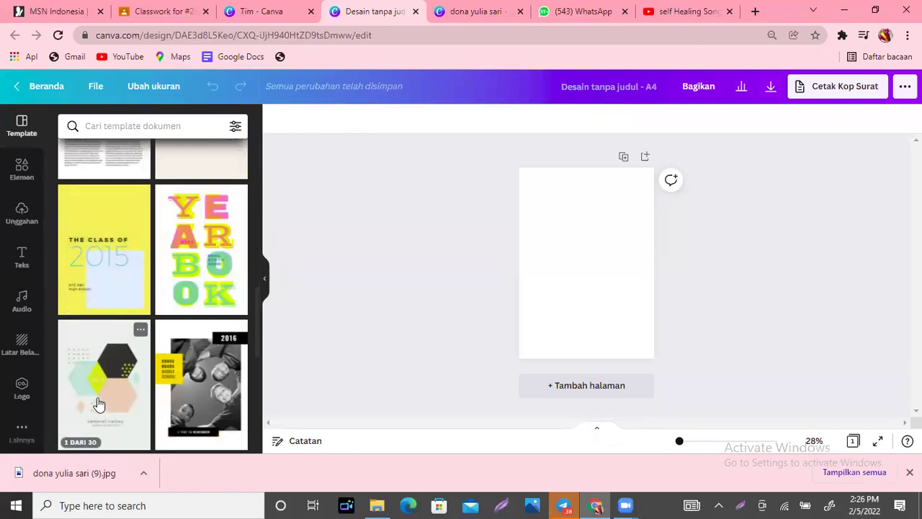
Scroll further down the yearbook templates and open the 'Our Story' cover.
{"action": "left_click_drag", "start_coordinate": [256, 296], "coordinate": [256, 328]}
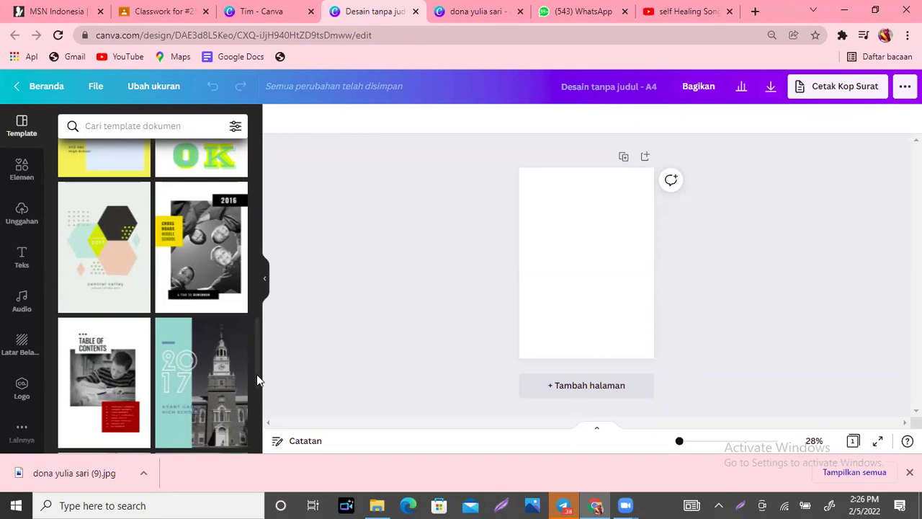
{"action": "left_click_drag", "start_coordinate": [256, 374], "coordinate": [261, 457]}
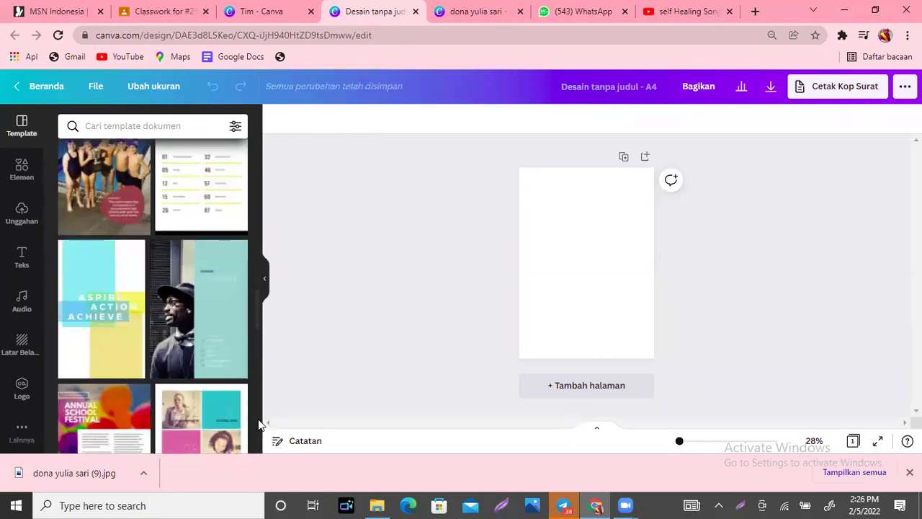
{"action": "left_click_drag", "start_coordinate": [258, 301], "coordinate": [264, 379]}
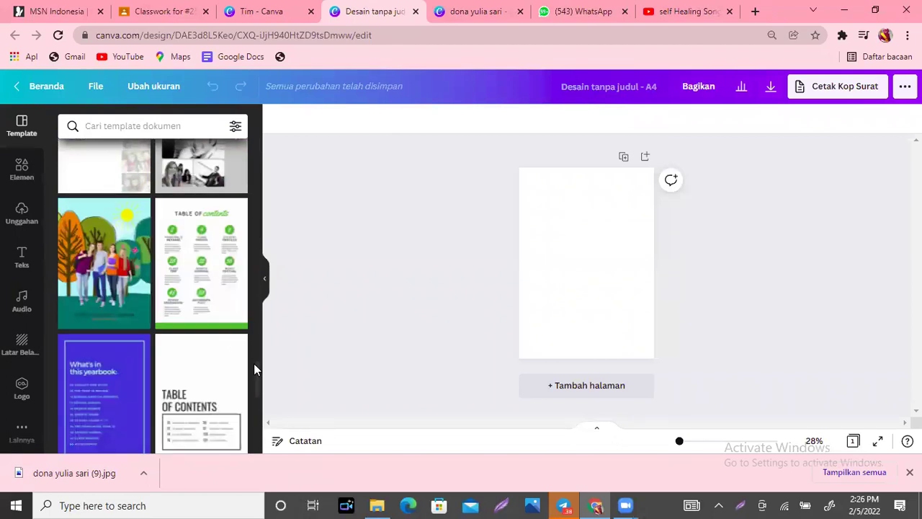
{"action": "left_click_drag", "start_coordinate": [259, 372], "coordinate": [261, 413]}
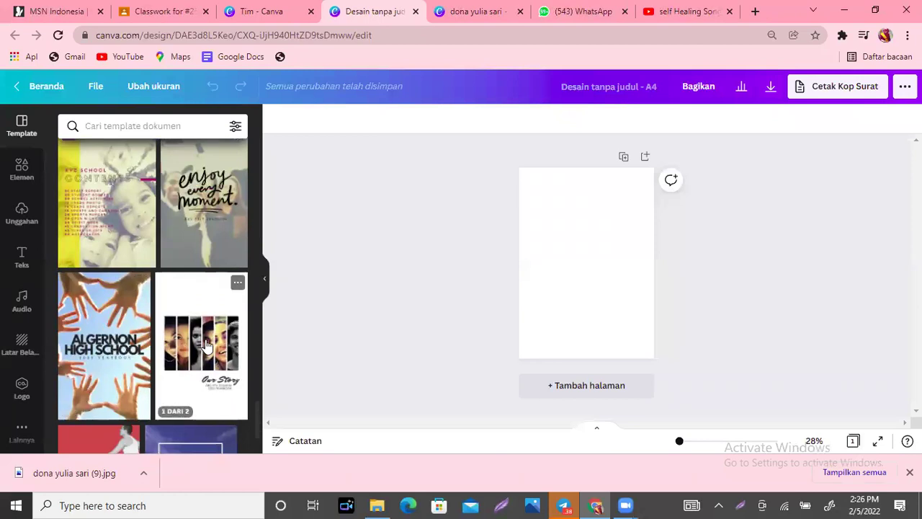
{"action": "left_click_drag", "start_coordinate": [256, 405], "coordinate": [257, 424]}
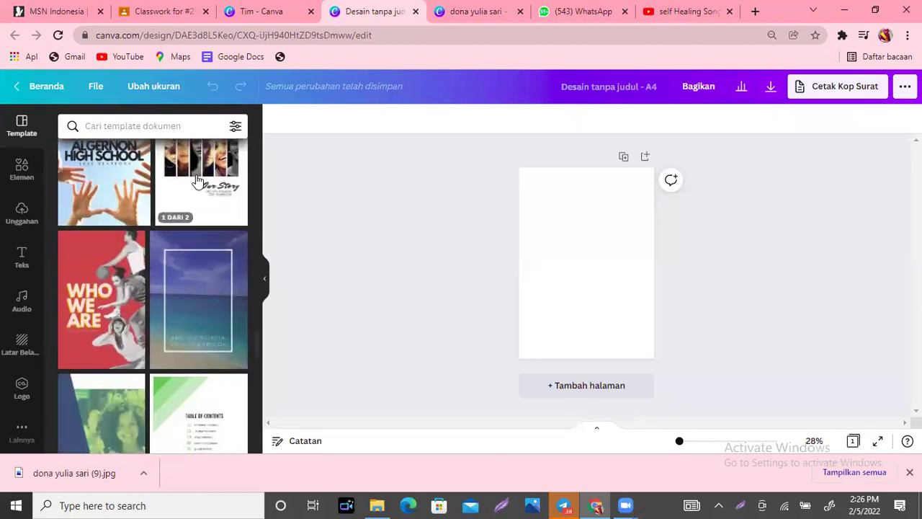
{"action": "left_click", "coordinate": [196, 180]}
Apply the 'Our Story' yearbook cover to the page and zoom in on it.
{"action": "left_click", "coordinate": [89, 268]}
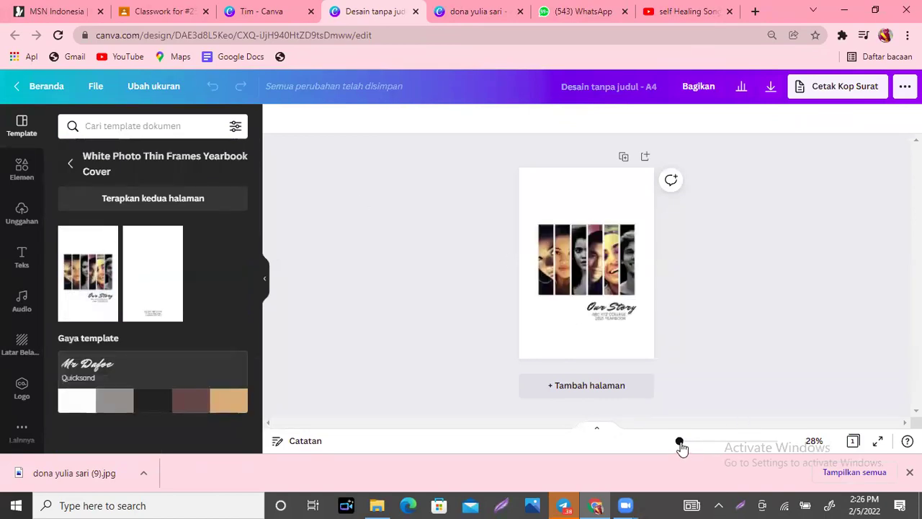
{"action": "left_click_drag", "start_coordinate": [678, 441], "coordinate": [689, 445]}
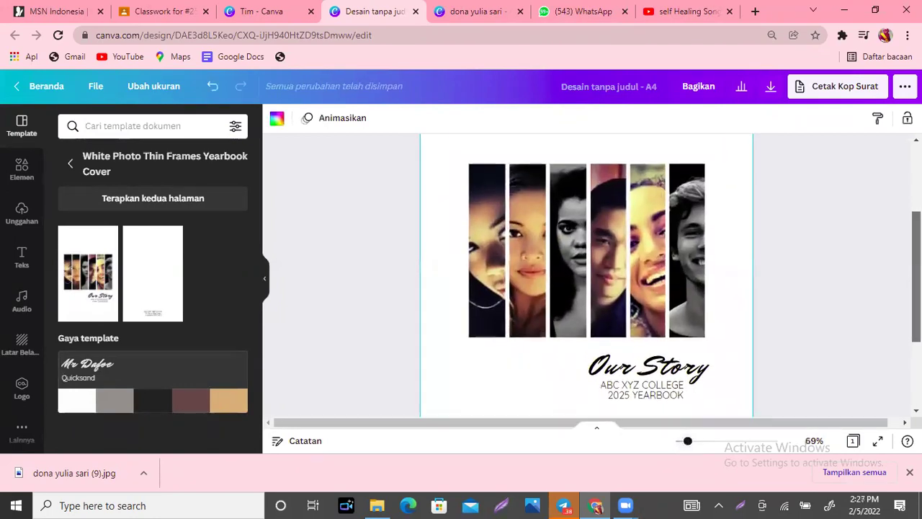
{"action": "scroll", "coordinate": [587, 274], "scroll_direction": "down", "scroll_amount": 2}
{"action": "scroll", "coordinate": [739, 313], "scroll_direction": "up", "scroll_amount": 2}
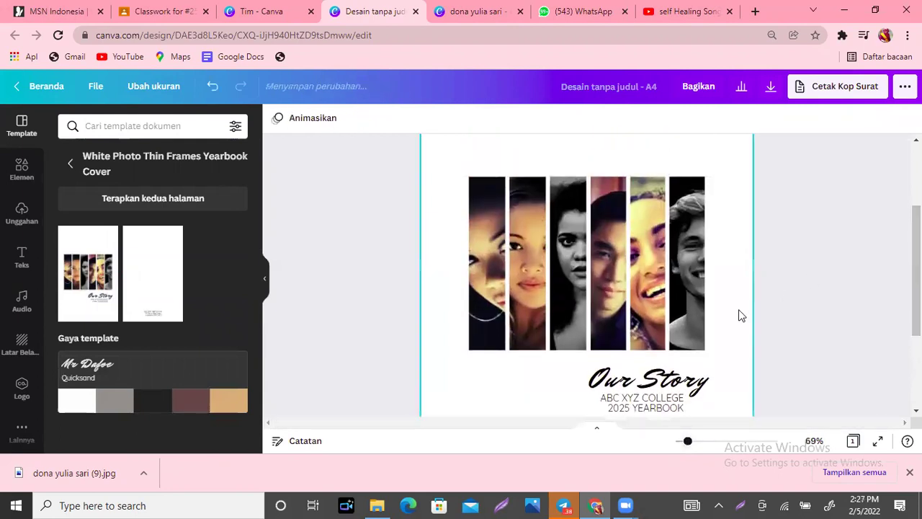
{"action": "scroll", "coordinate": [590, 389], "scroll_direction": "down", "scroll_amount": 1}
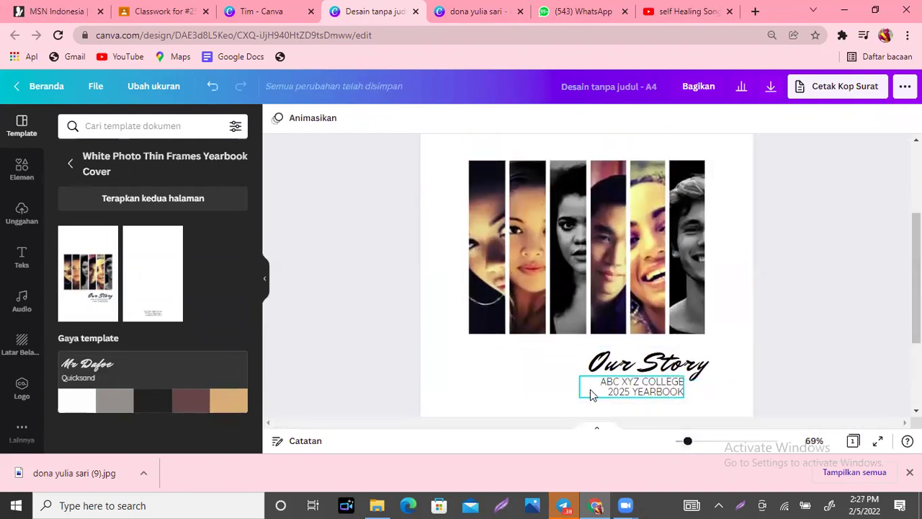
Replace the college subtitle text with 'AVANGERS GROUP'.
{"action": "double_click", "coordinate": [668, 389]}
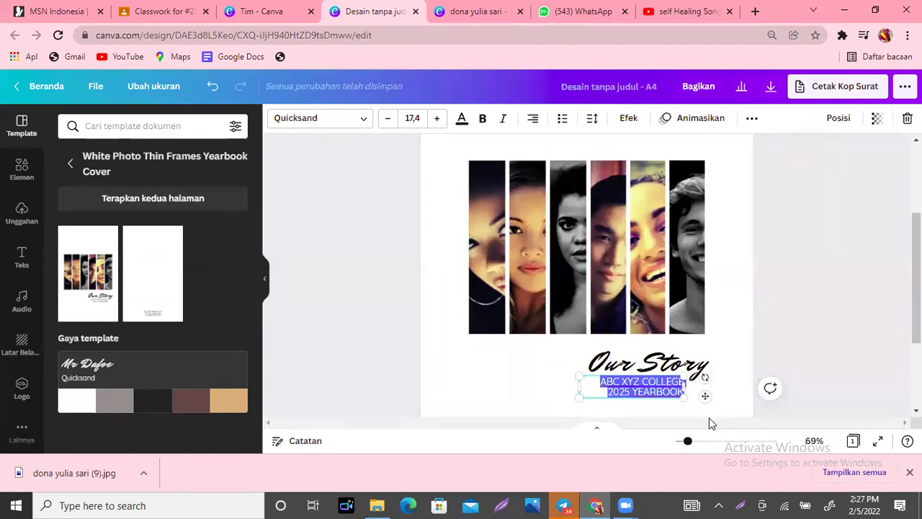
{"action": "left_click_drag", "start_coordinate": [706, 396], "coordinate": [727, 405]}
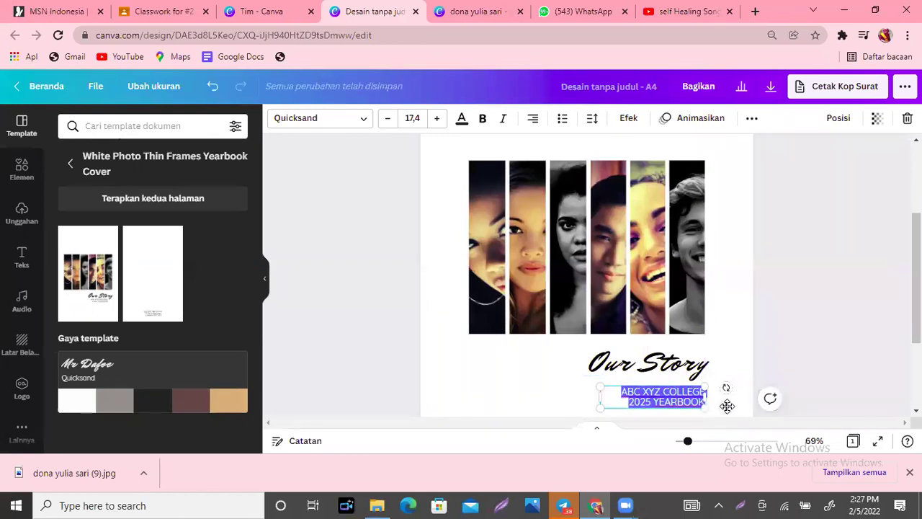
{"action": "key", "text": "BackSpace"}
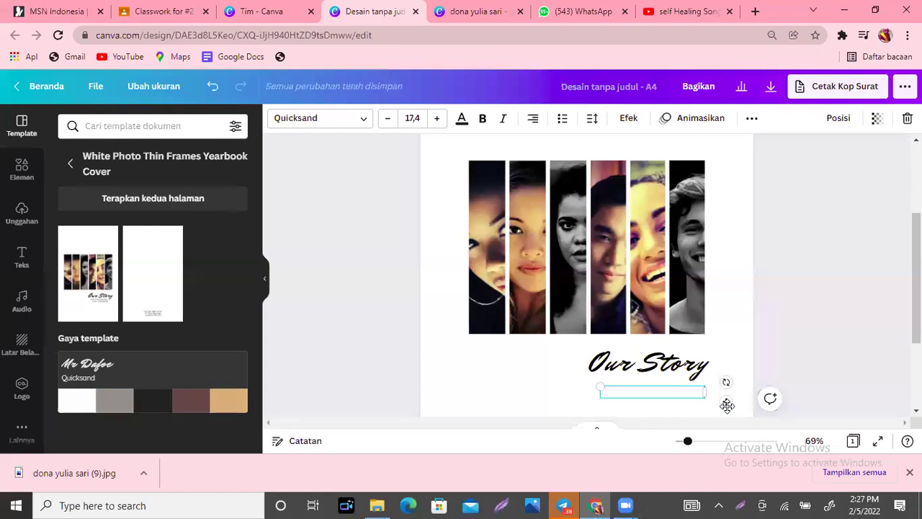
{"action": "type", "text": "AVANGERS"}
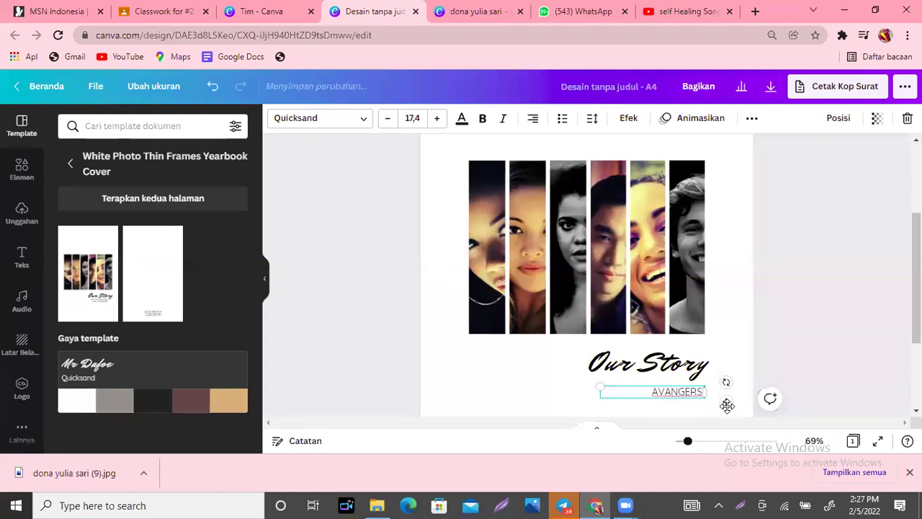
{"action": "type", "text": " GR"}
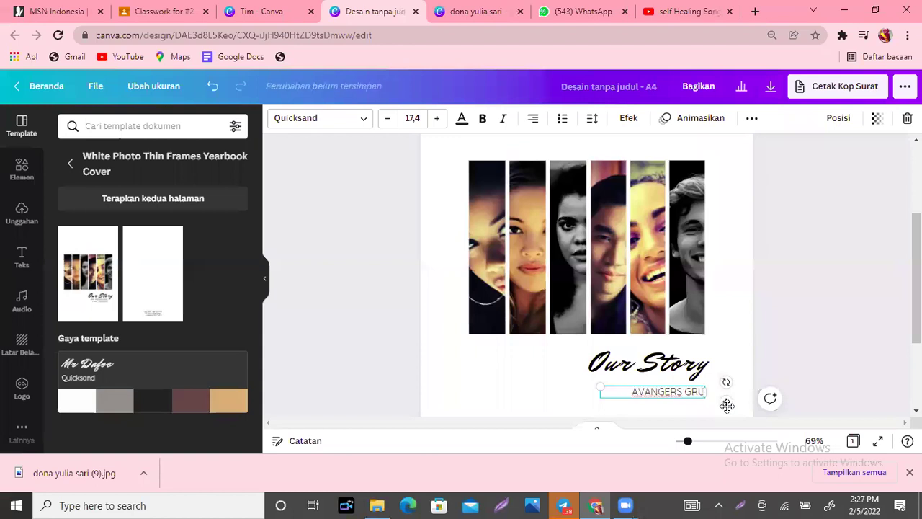
{"action": "type", "text": "OUP"}
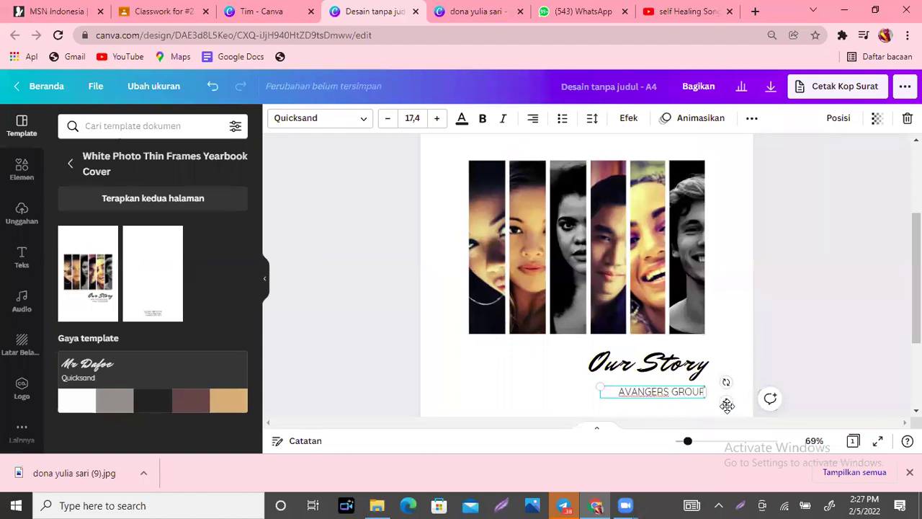
{"action": "left_click", "coordinate": [514, 392]}
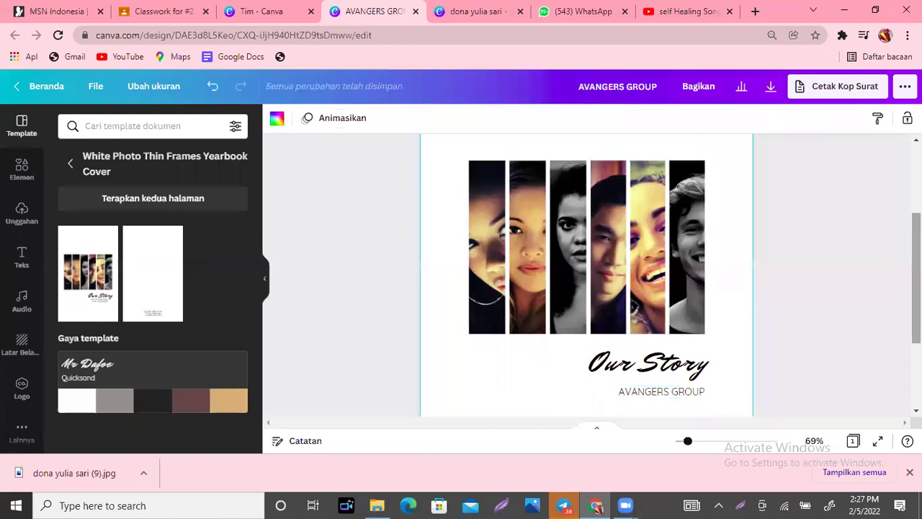
Delete the photo from the collage's first strip, leaving a placeholder.
{"action": "left_click", "coordinate": [486, 258]}
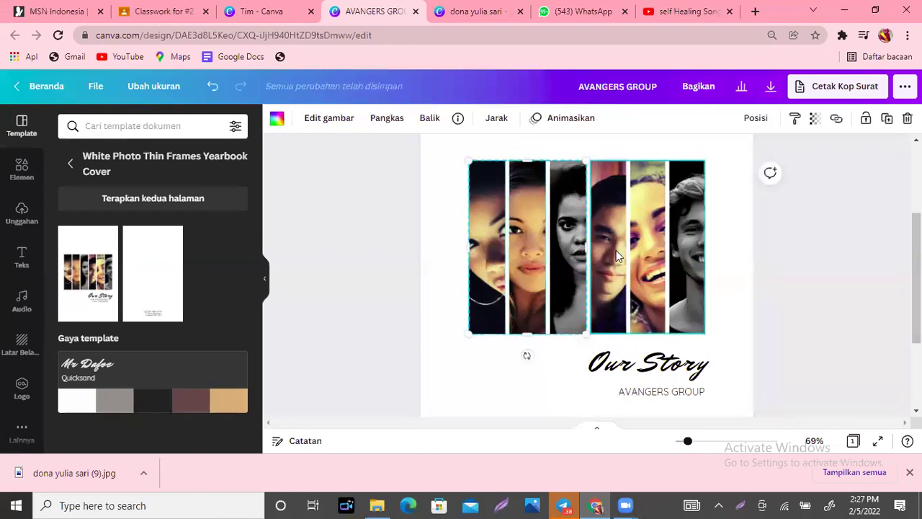
{"action": "scroll", "coordinate": [707, 253], "scroll_direction": "up", "scroll_amount": 1}
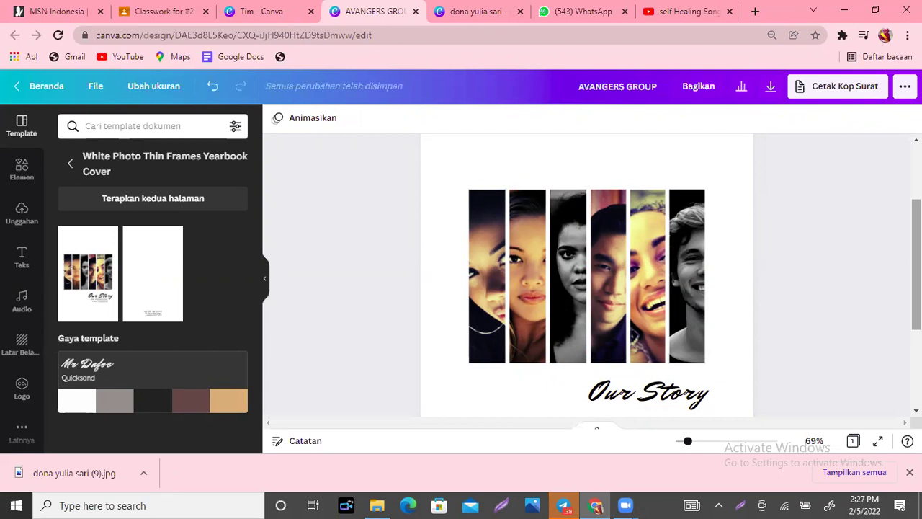
{"action": "left_click", "coordinate": [488, 283]}
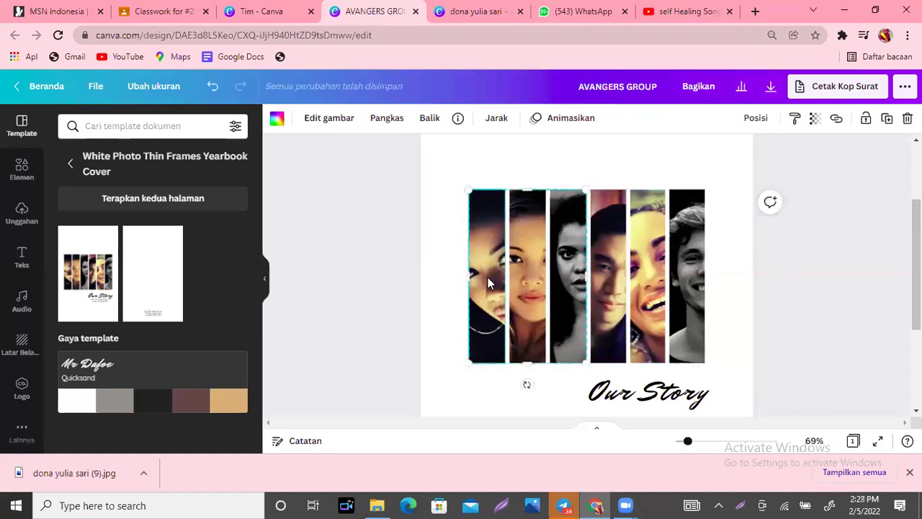
{"action": "key", "text": "Delete"}
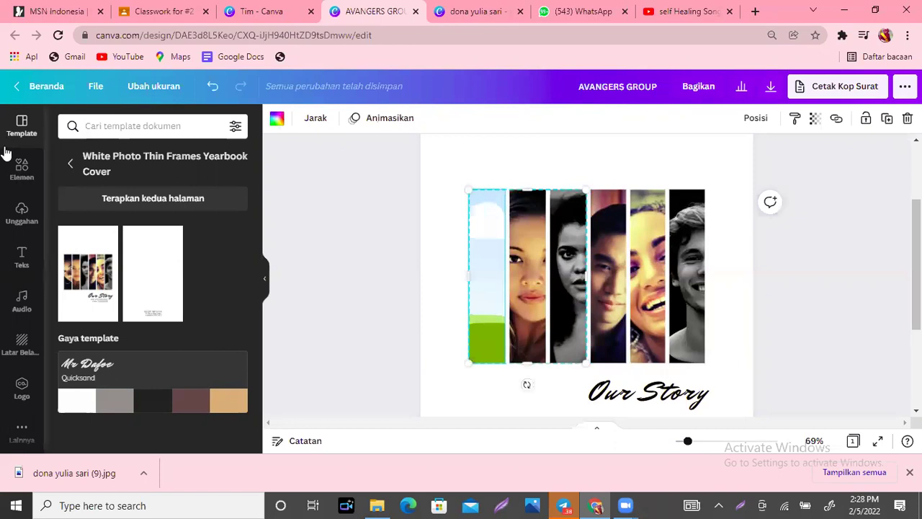
Browse the uploaded images and pick the third hijab photo.
{"action": "left_click", "coordinate": [20, 222]}
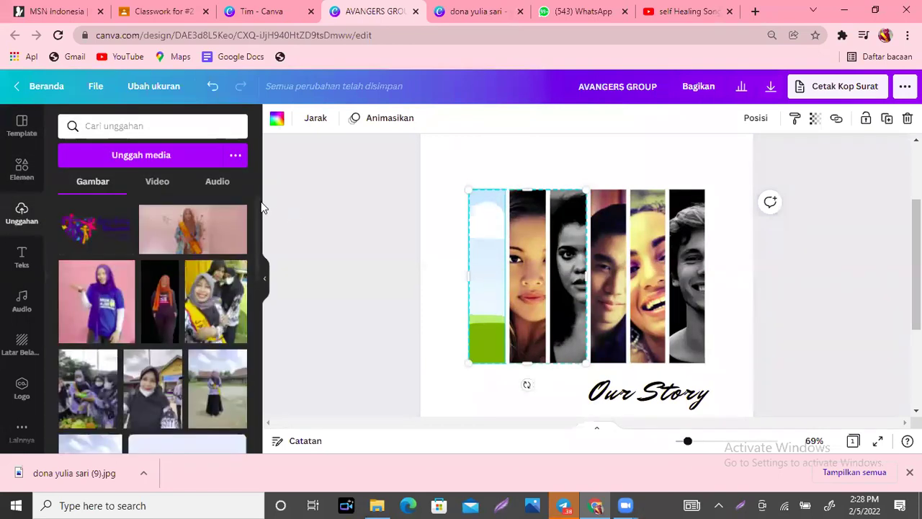
{"action": "left_click_drag", "start_coordinate": [257, 204], "coordinate": [258, 245]}
{"action": "scroll", "coordinate": [258, 252], "scroll_direction": "down", "scroll_amount": 1}
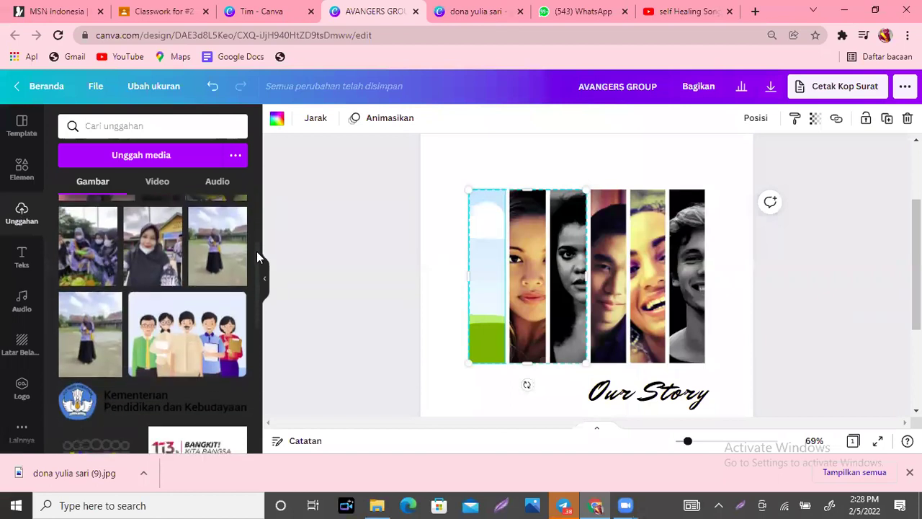
{"action": "left_click_drag", "start_coordinate": [257, 251], "coordinate": [257, 378]}
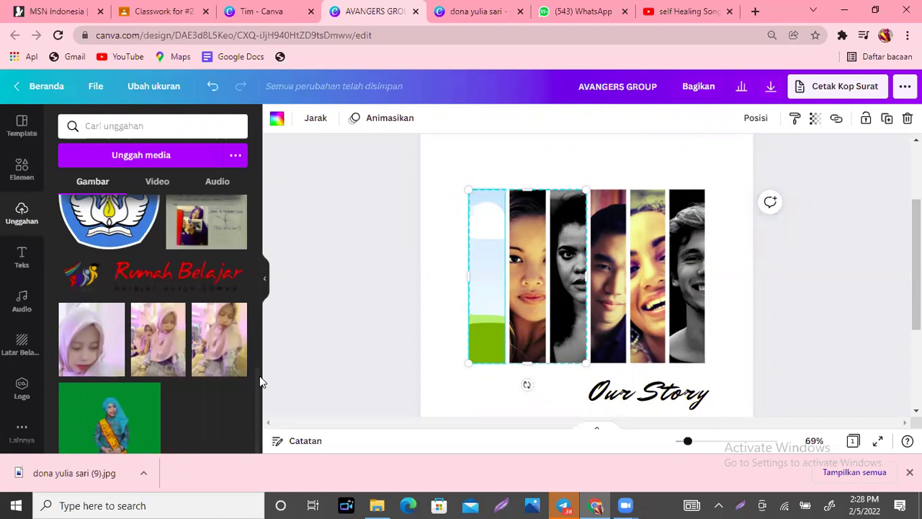
{"action": "left_click", "coordinate": [207, 337]}
Crop the pink-headscarf photo into the first strip, then clear the second strip's photo.
{"action": "left_click_drag", "start_coordinate": [622, 252], "coordinate": [493, 290]}
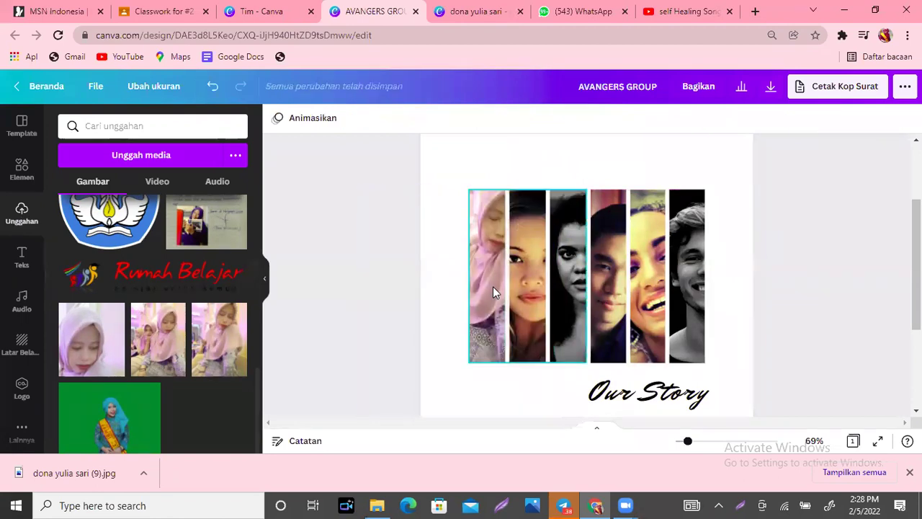
{"action": "left_click", "coordinate": [493, 286]}
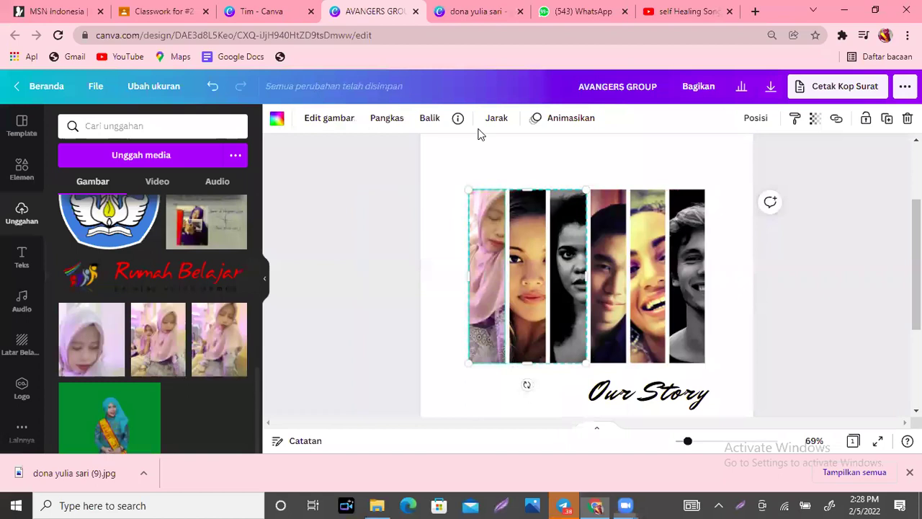
{"action": "left_click", "coordinate": [386, 119]}
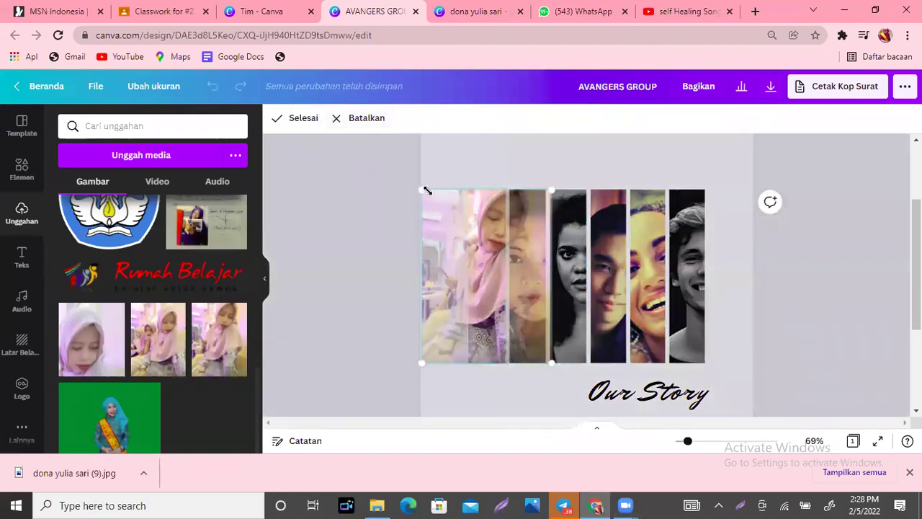
{"action": "left_click_drag", "start_coordinate": [421, 190], "coordinate": [353, 129]}
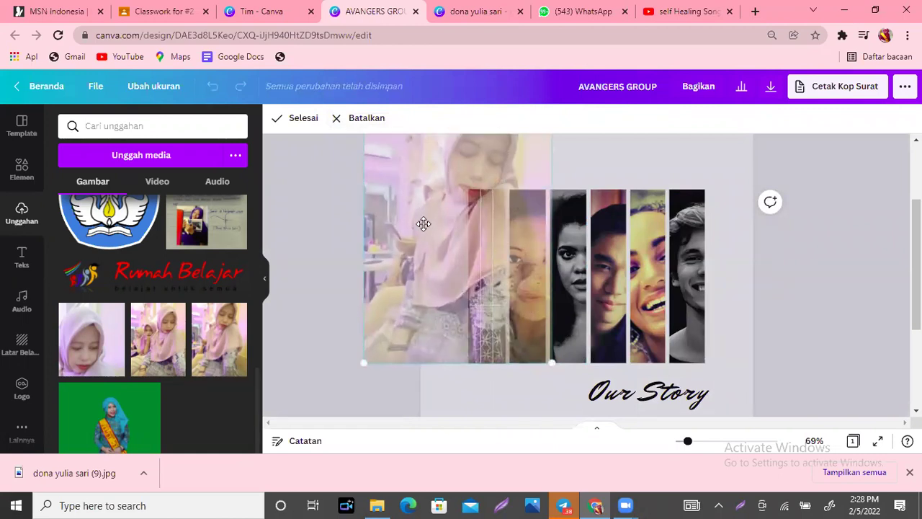
{"action": "left_click_drag", "start_coordinate": [424, 224], "coordinate": [455, 409]}
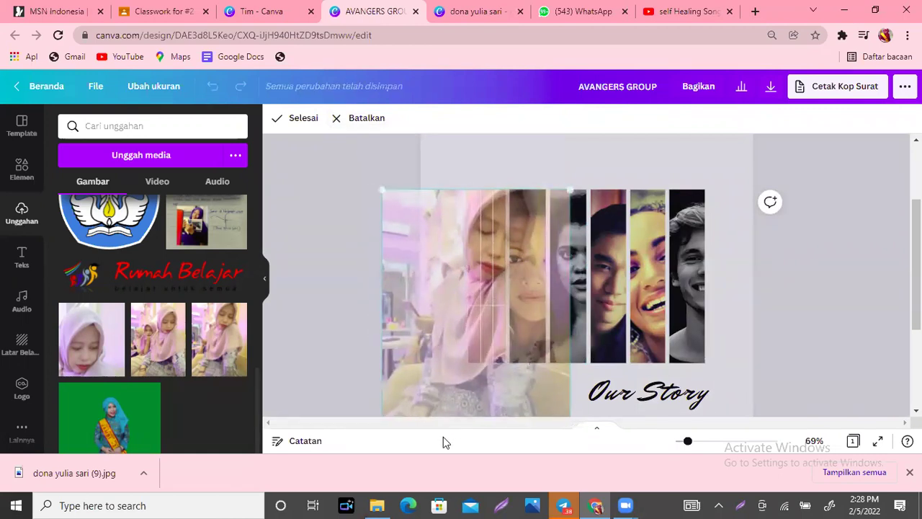
{"action": "left_click_drag", "start_coordinate": [380, 188], "coordinate": [352, 175]}
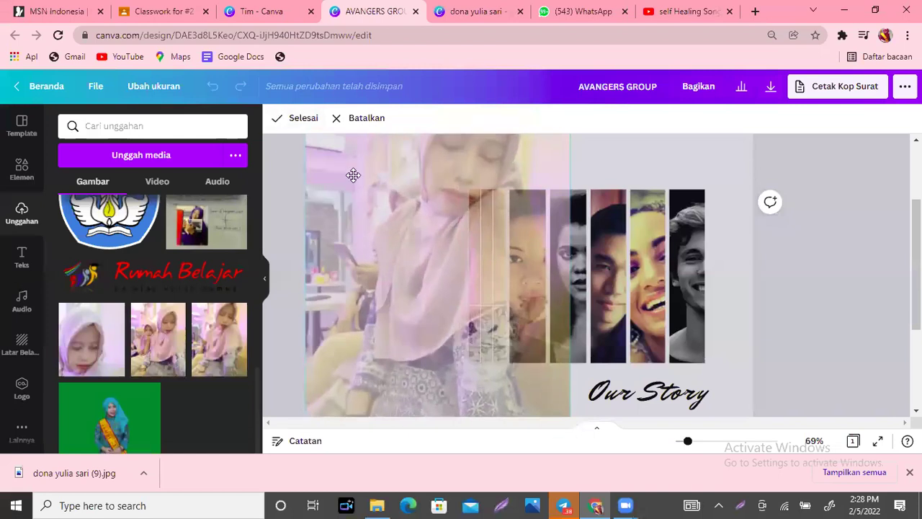
{"action": "key", "text": "shift+Left"}
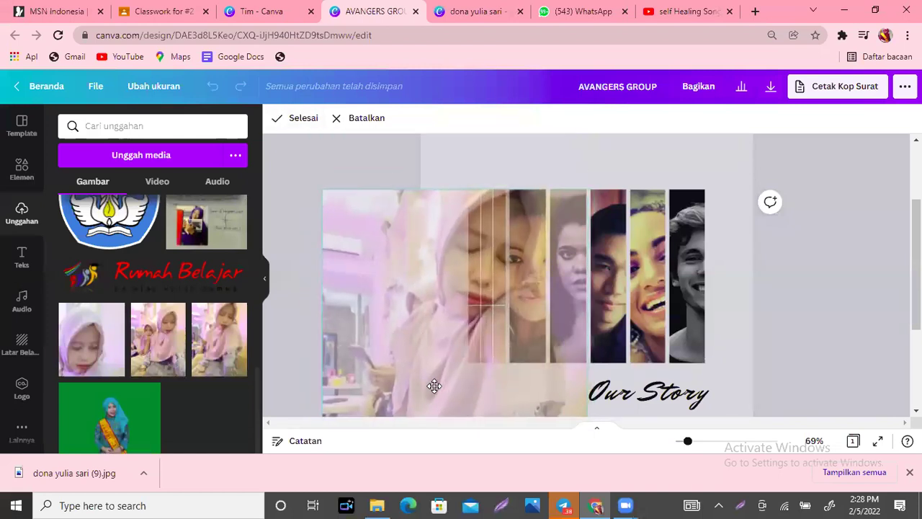
{"action": "left_click", "coordinate": [876, 272]}
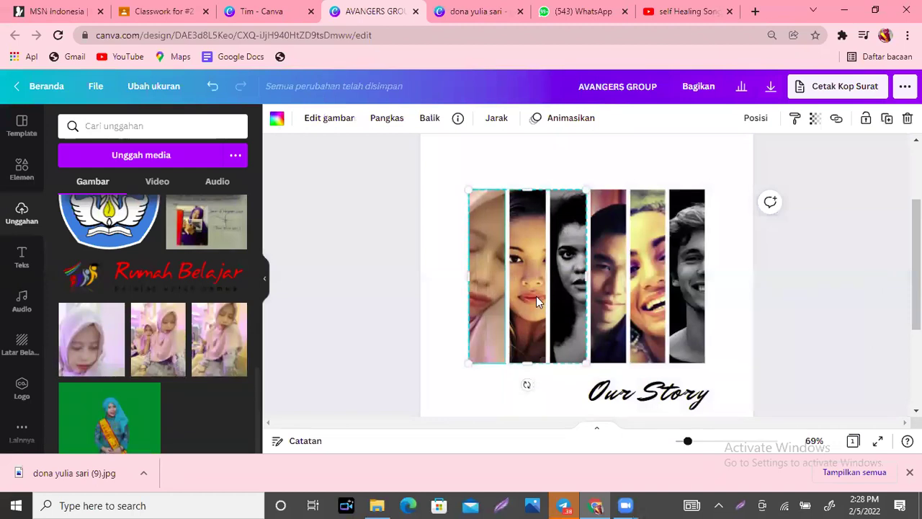
{"action": "key", "text": "Delete"}
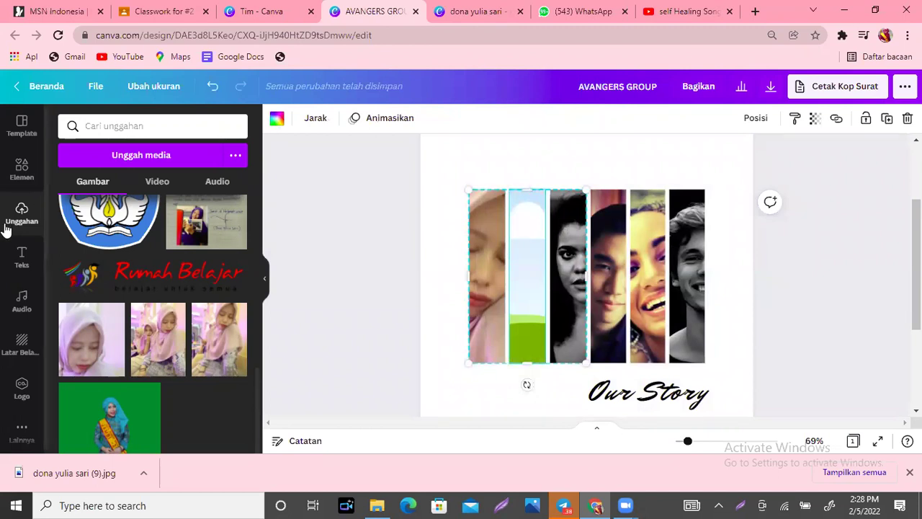
Start a media upload from the computer but cancel without choosing a file.
{"action": "left_click", "coordinate": [139, 156]}
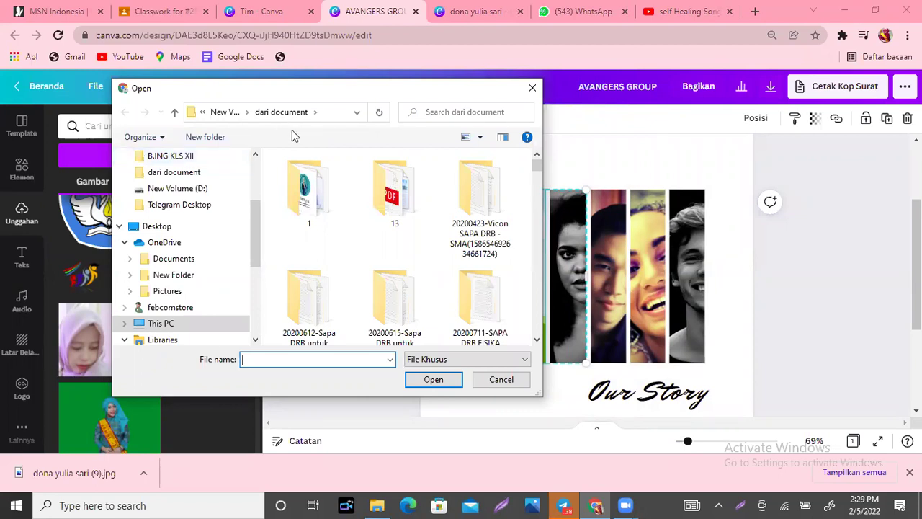
{"action": "key", "text": "Escape"}
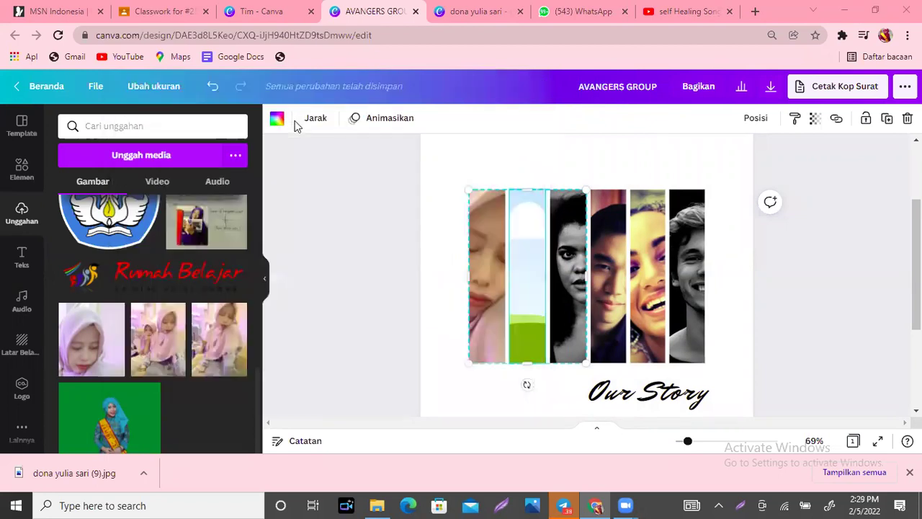
Search Google for a teacher's name plus 'DRB JATIM'.
{"action": "left_click", "coordinate": [690, 11]}
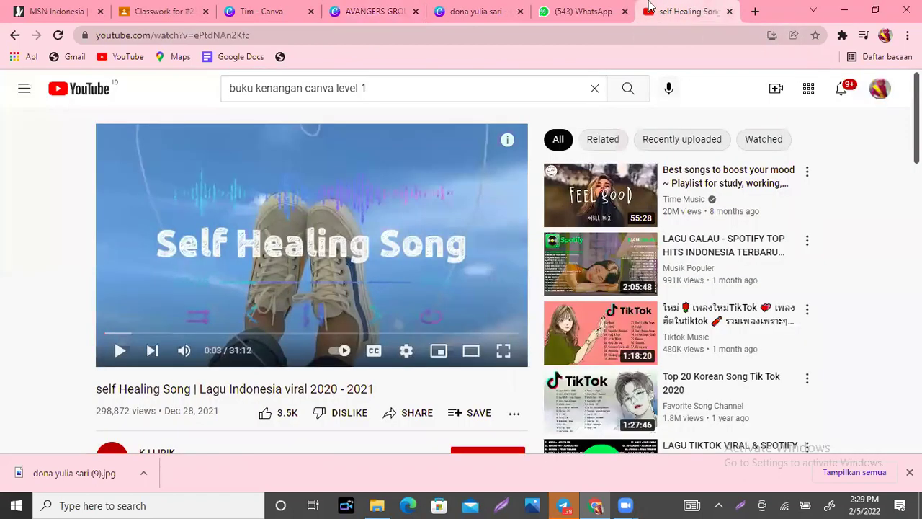
{"action": "left_click", "coordinate": [361, 34]}
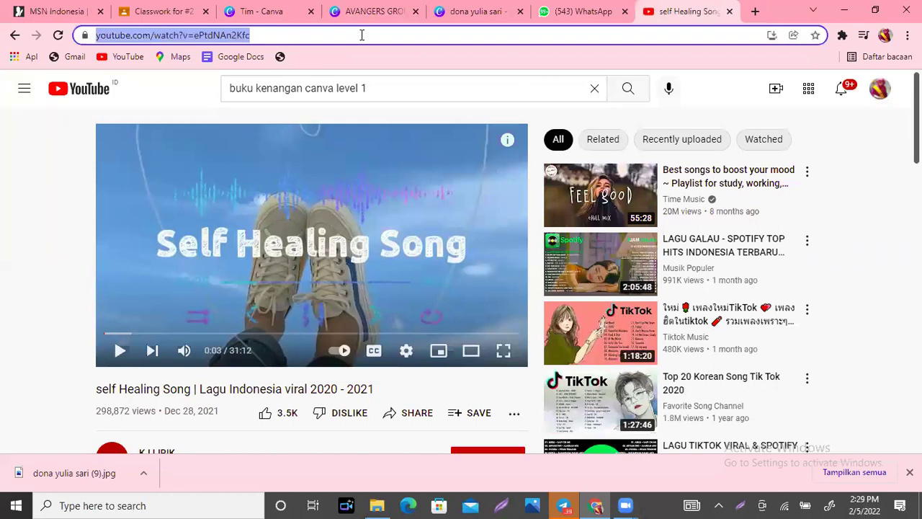
{"action": "type", "text": "ROBB"}
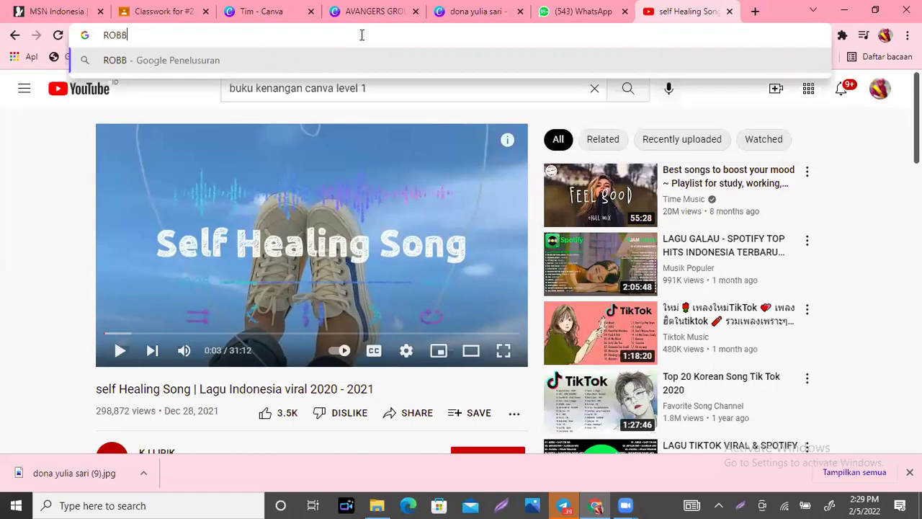
{"action": "key", "text": "BackSpace"}
{"action": "key", "text": "BackSpace"}
{"action": "key", "text": "BackSpace"}
{"action": "key", "text": "BackSpace"}
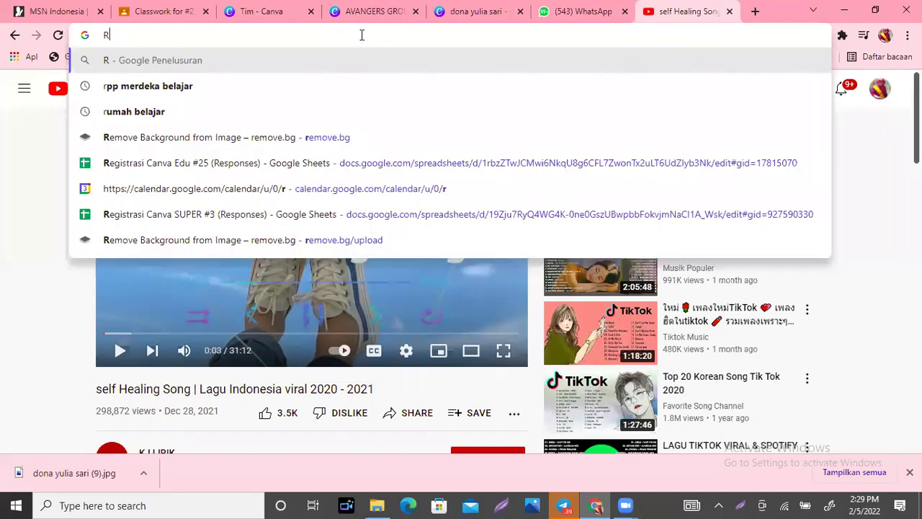
{"action": "type", "text": "ATIKO "}
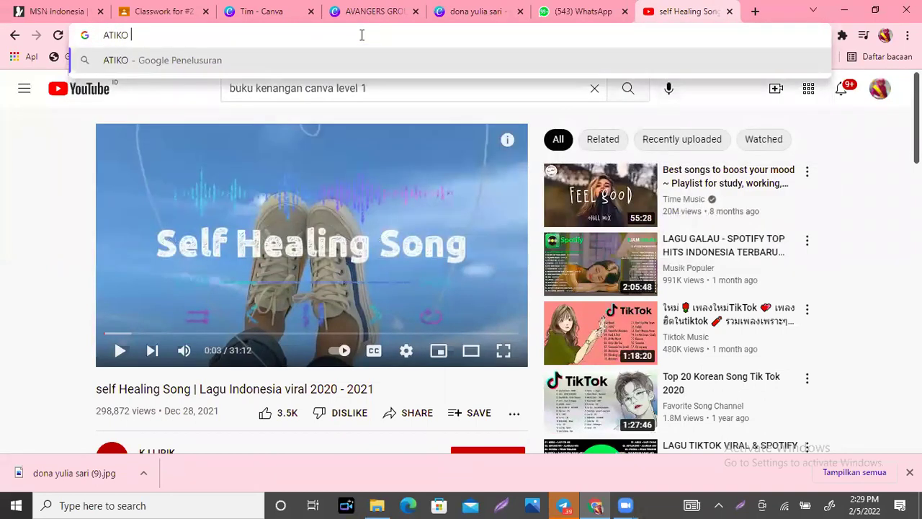
{"action": "type", "text": "DRB JATIM"}
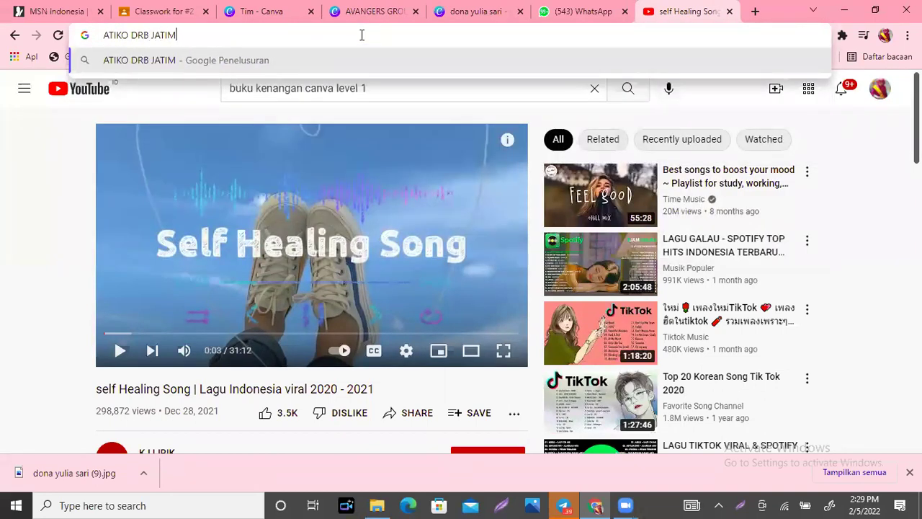
{"action": "key", "text": "Return"}
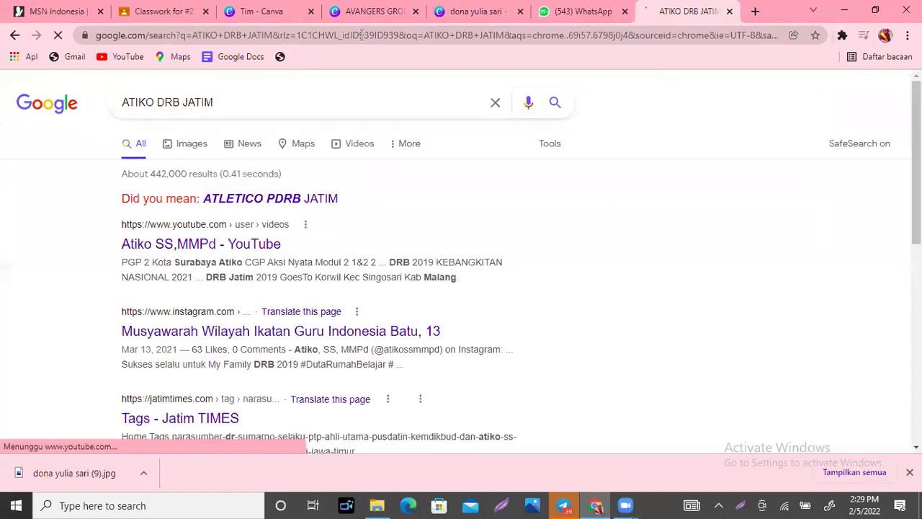
In image results, preview the IGI Surabaya RPP 1 Halaman poster and screen-capture its right-hand woman.
{"action": "left_click", "coordinate": [180, 146]}
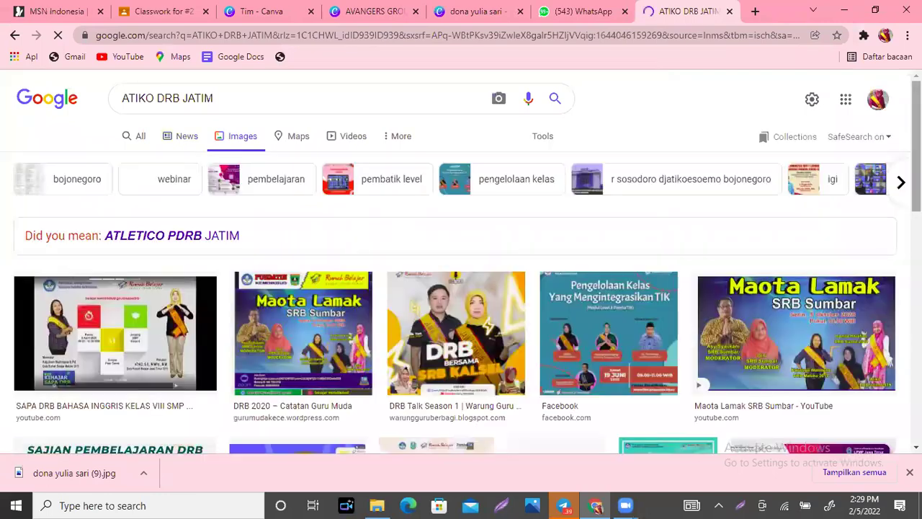
{"action": "scroll", "coordinate": [461, 288], "scroll_direction": "down", "scroll_amount": 3}
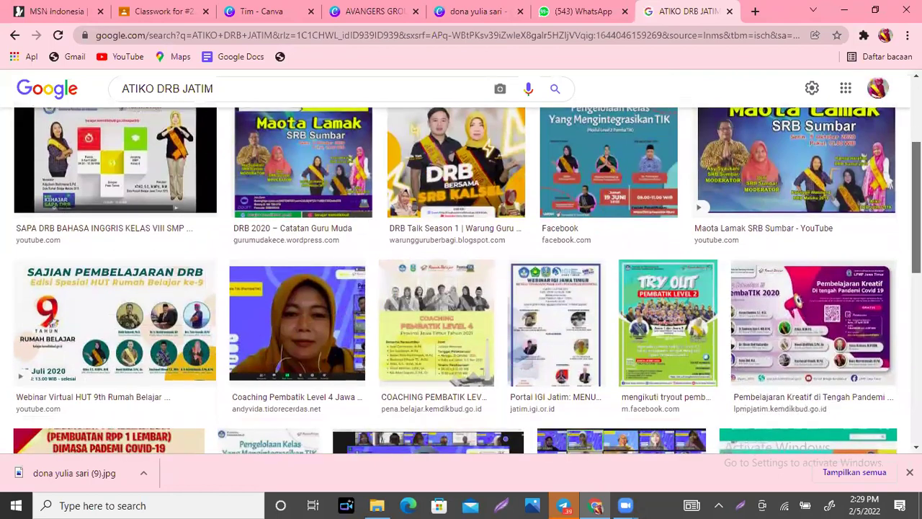
{"action": "scroll", "coordinate": [461, 288], "scroll_direction": "down", "scroll_amount": 5}
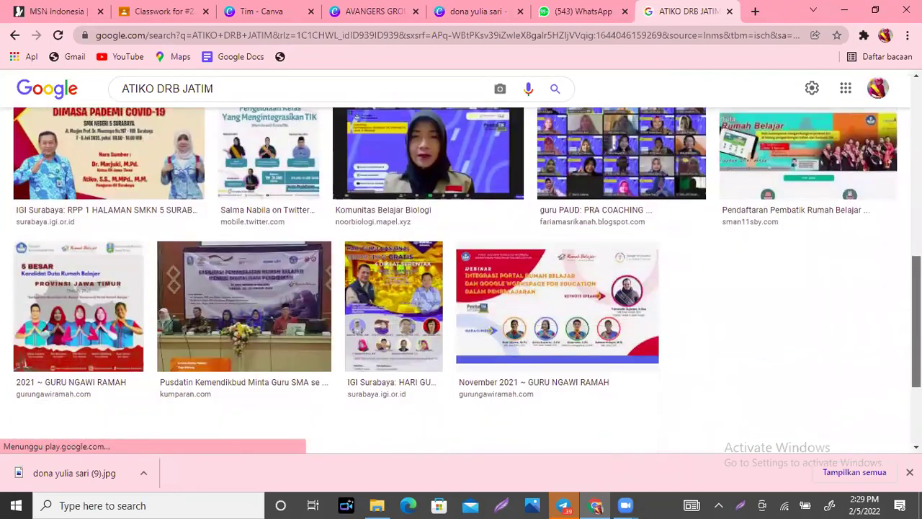
{"action": "left_click", "coordinate": [113, 170]}
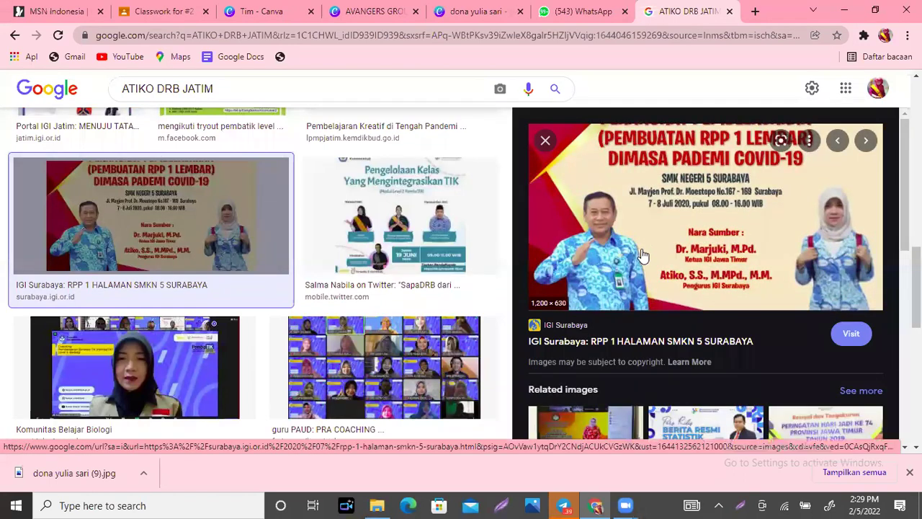
{"action": "key", "text": "Print"}
{"action": "left_click_drag", "start_coordinate": [816, 180], "coordinate": [876, 302]}
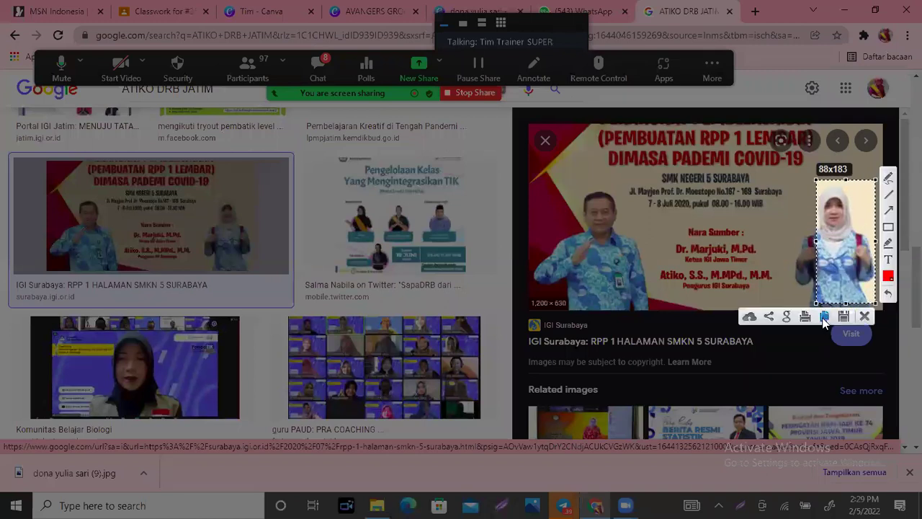
{"action": "key", "text": "Escape"}
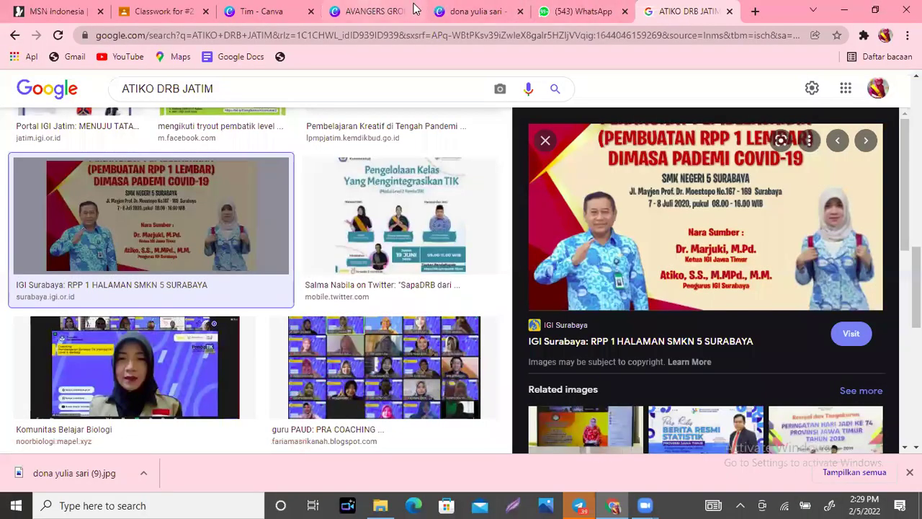
Paste the captured white-hijab portrait into the second strip, enlarging and shifting it to fit.
{"action": "left_click", "coordinate": [363, 11]}
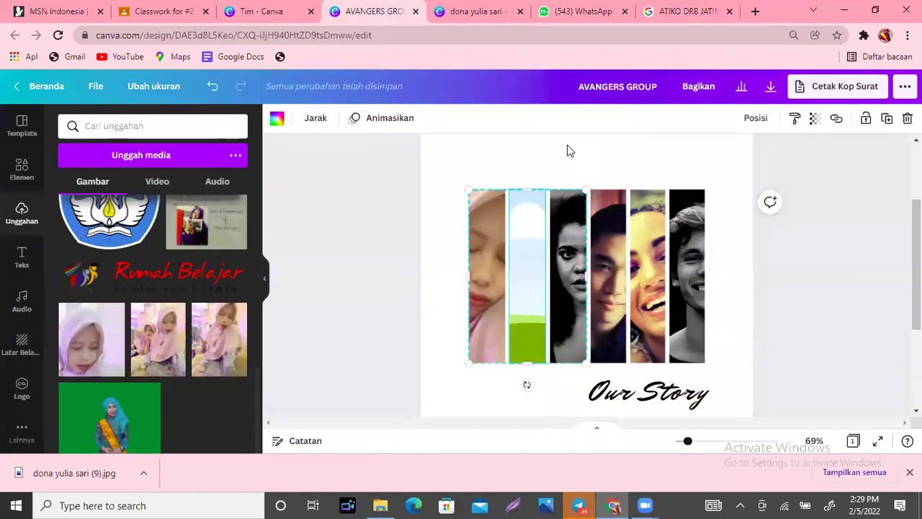
{"action": "key", "text": "ctrl+v"}
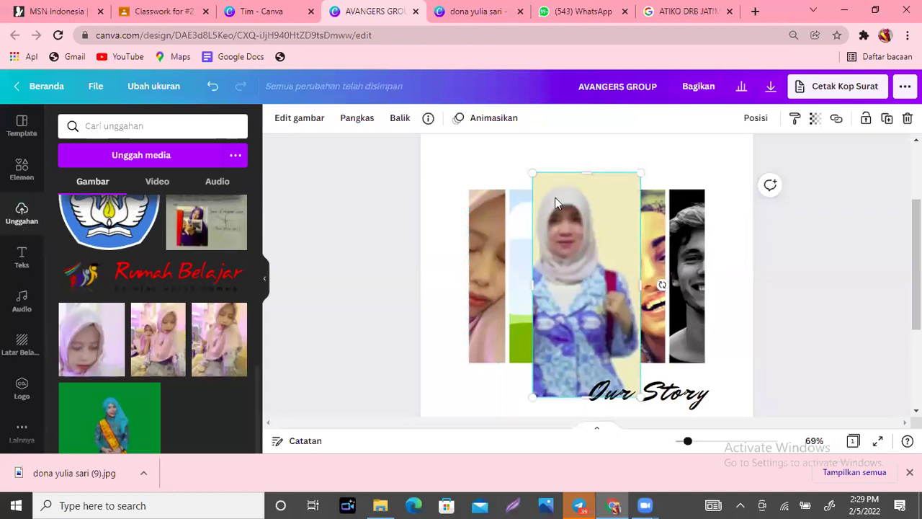
{"action": "left_click_drag", "start_coordinate": [585, 286], "coordinate": [534, 276]}
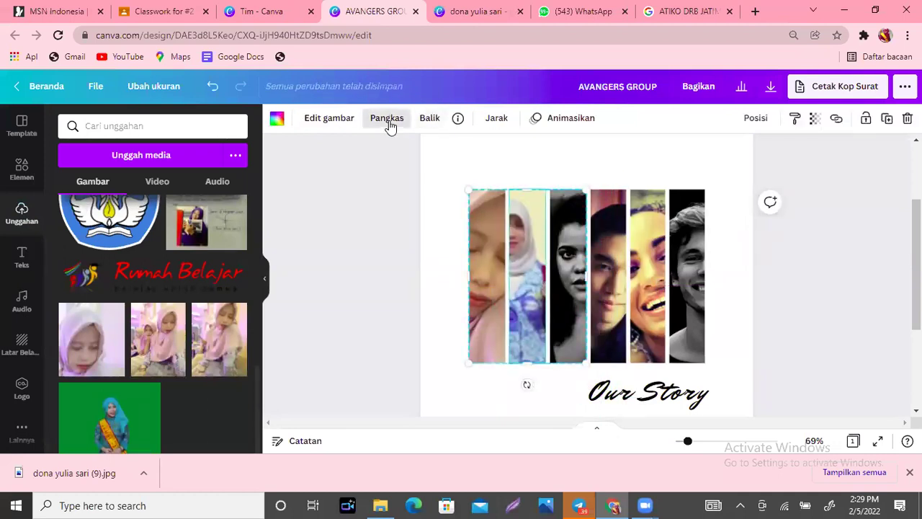
{"action": "left_click", "coordinate": [387, 121]}
{"action": "left_click_drag", "start_coordinate": [585, 374], "coordinate": [584, 423]}
{"action": "left_click_drag", "start_coordinate": [539, 386], "coordinate": [522, 338]}
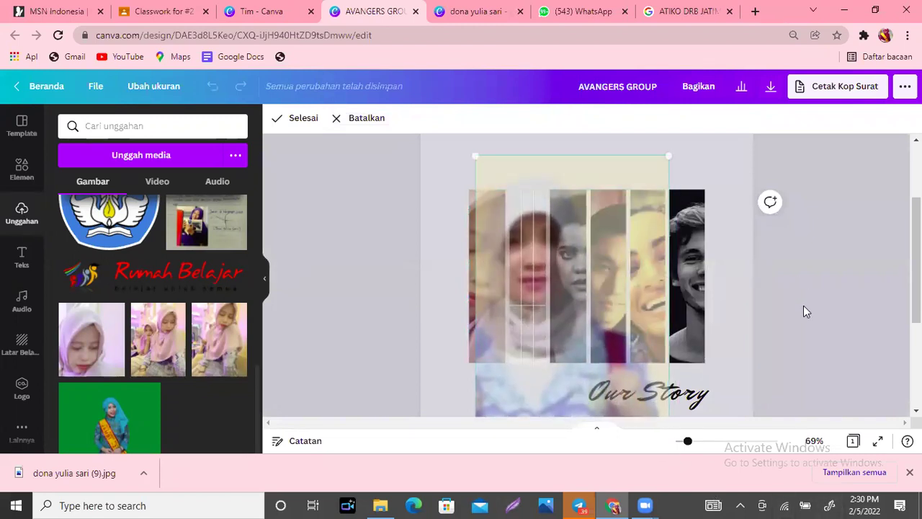
{"action": "left_click", "coordinate": [732, 308]}
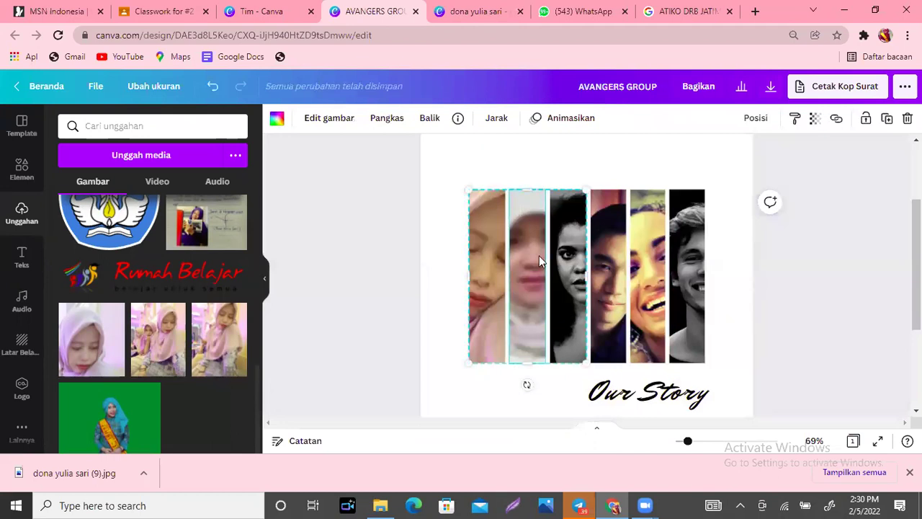
Save the SAPA DRB Bahasa Inggris Kelas VIII thumbnail from image results as maxresdefault.jpg.
{"action": "left_click", "coordinate": [688, 11]}
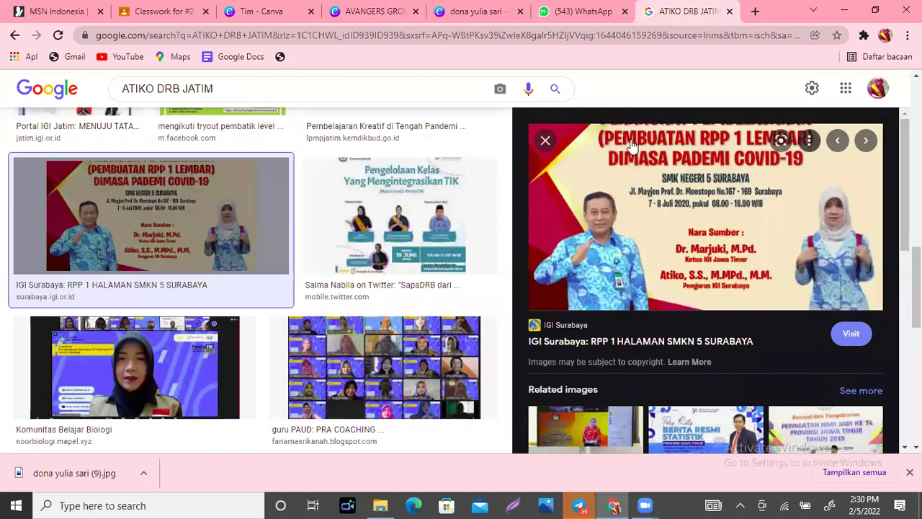
{"action": "left_click", "coordinate": [543, 142]}
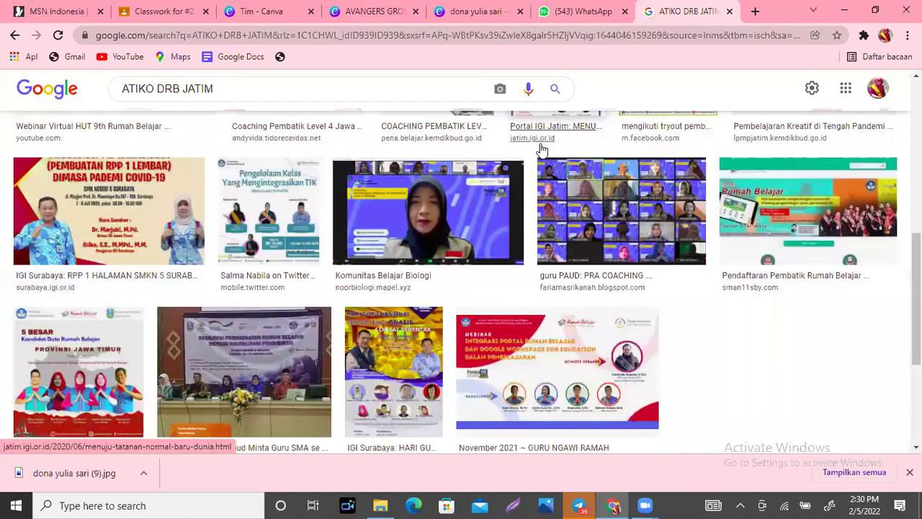
{"action": "scroll", "coordinate": [849, 373], "scroll_direction": "down", "scroll_amount": 5}
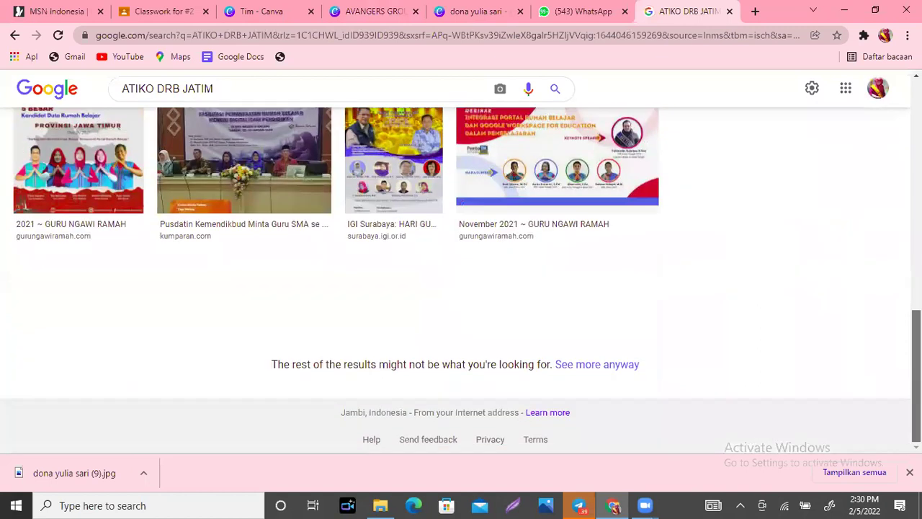
{"action": "scroll", "coordinate": [848, 373], "scroll_direction": "up", "scroll_amount": 15}
{"action": "scroll", "coordinate": [461, 303], "scroll_direction": "up", "scroll_amount": 2}
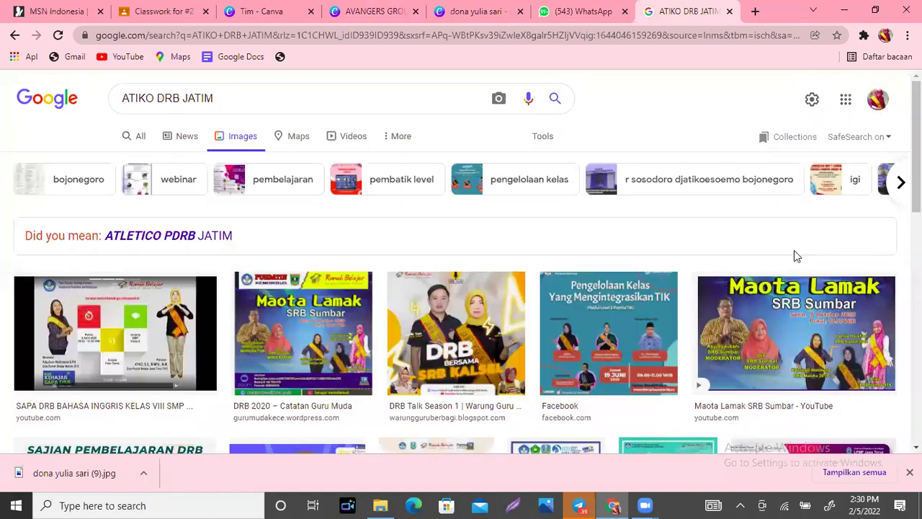
{"action": "left_click", "coordinate": [109, 357]}
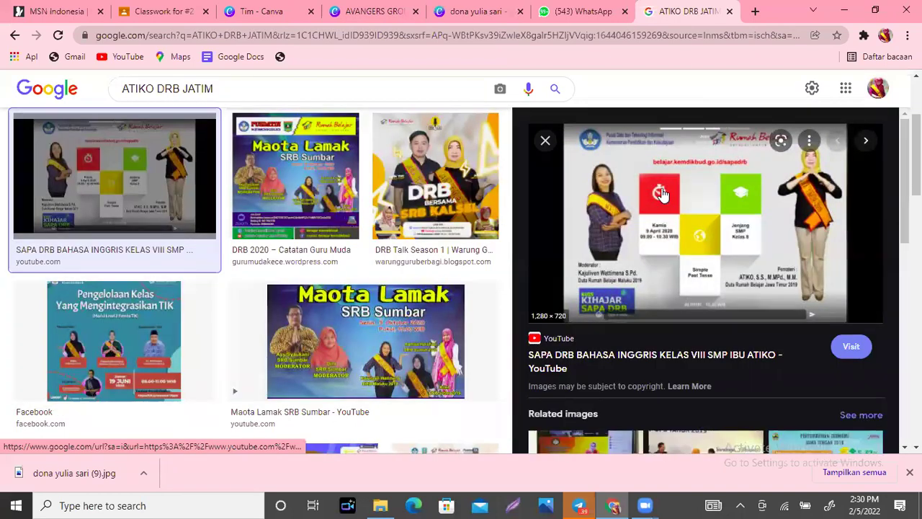
{"action": "right_click", "coordinate": [663, 193]}
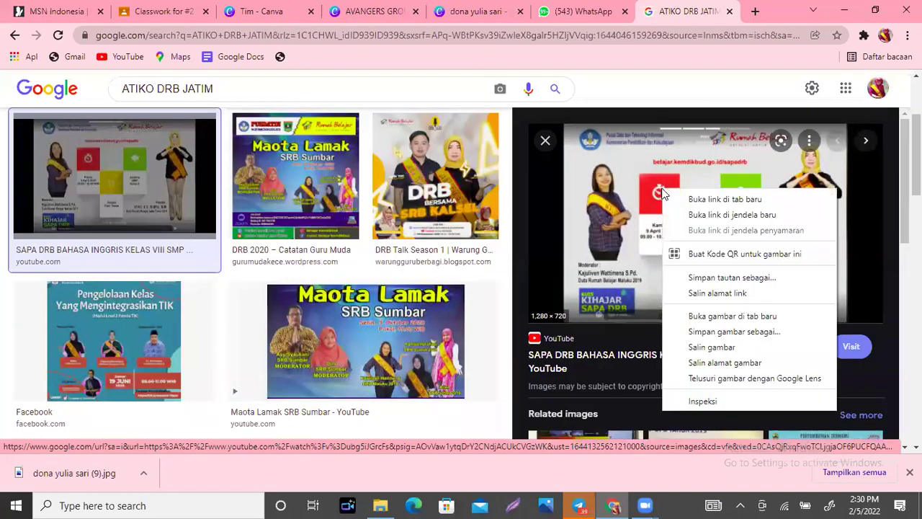
{"action": "left_click", "coordinate": [719, 334]}
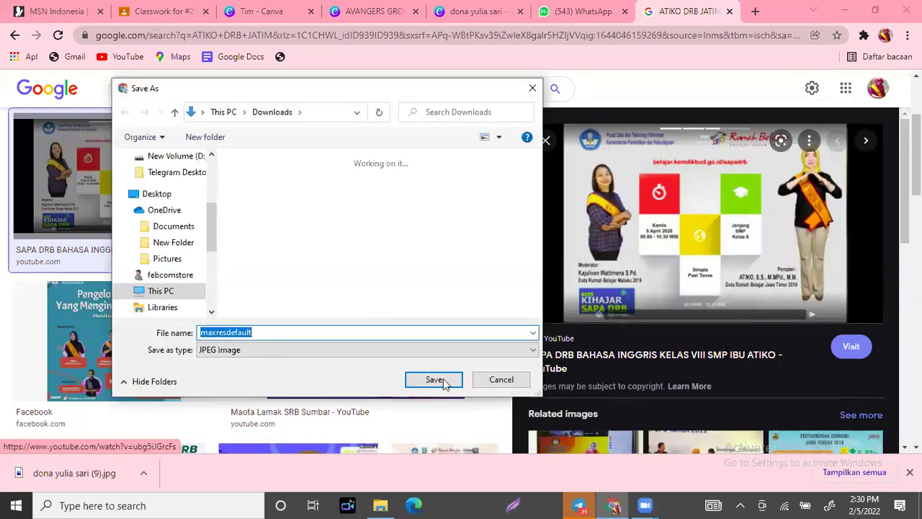
{"action": "left_click", "coordinate": [435, 383]}
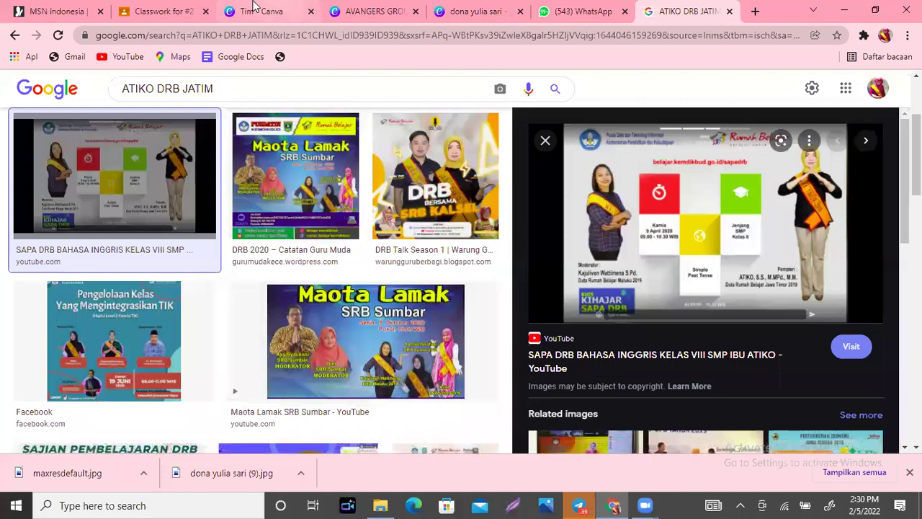
Clear the second strip's photo and upload maxresdefault.jpg from the Downloads folder.
{"action": "left_click", "coordinate": [366, 14]}
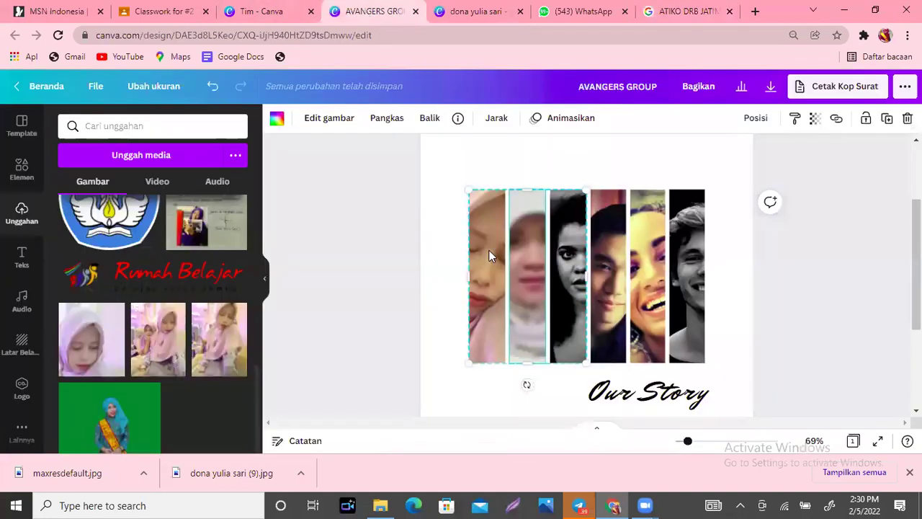
{"action": "key", "text": "Delete"}
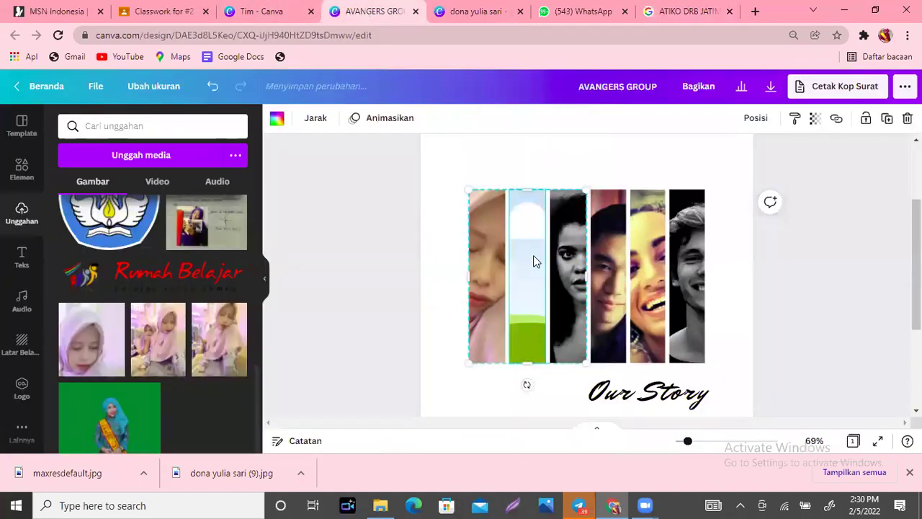
{"action": "left_click", "coordinate": [118, 161]}
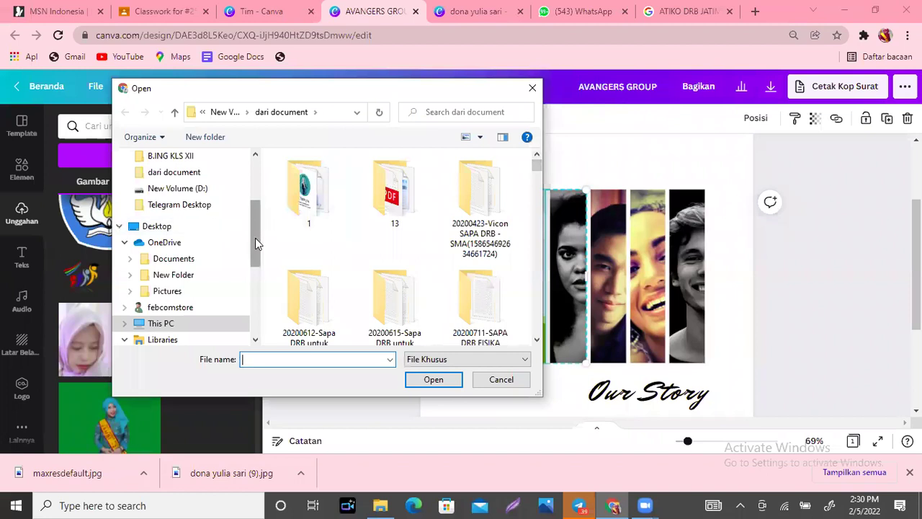
{"action": "left_click_drag", "start_coordinate": [255, 238], "coordinate": [254, 160]}
{"action": "left_click", "coordinate": [164, 201]}
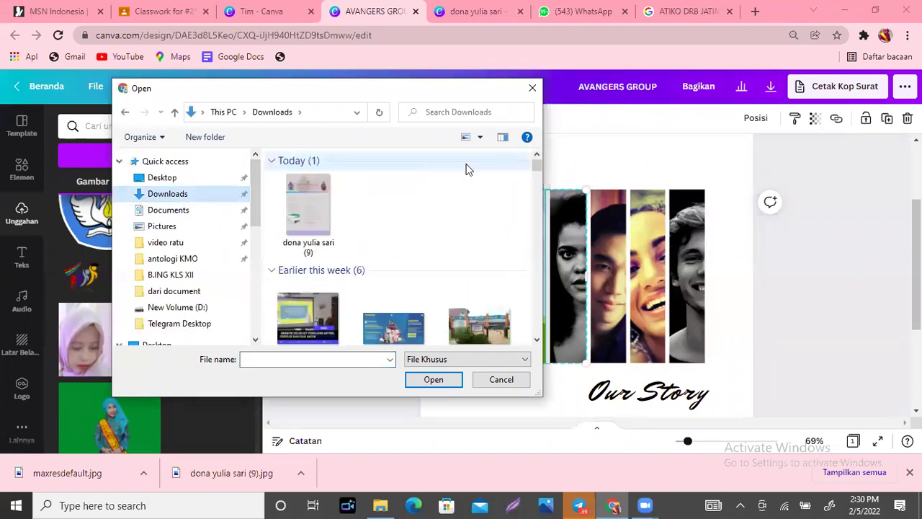
{"action": "left_click", "coordinate": [299, 238]}
{"action": "left_click", "coordinate": [443, 380]}
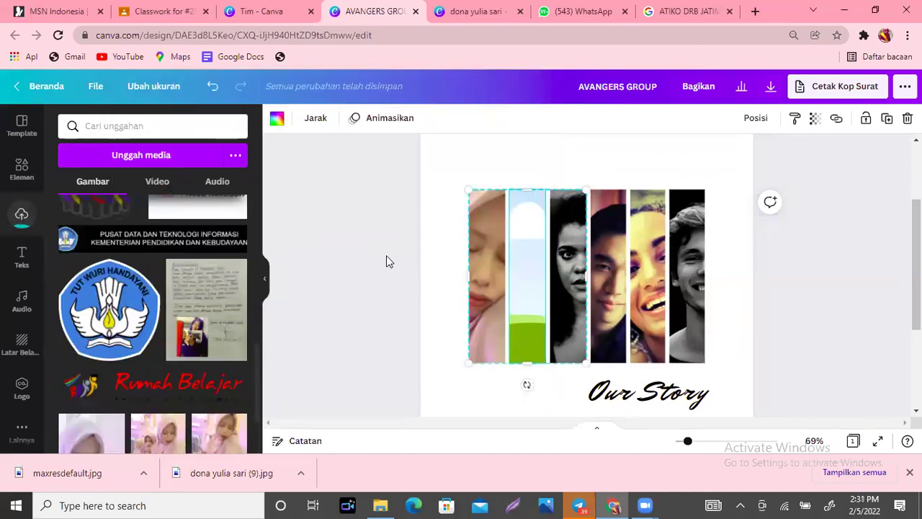
Place the uploaded SAPA DRB image into the second strip and shift its crop left.
{"action": "left_click_drag", "start_coordinate": [258, 382], "coordinate": [265, 169]}
{"action": "left_click", "coordinate": [110, 249]}
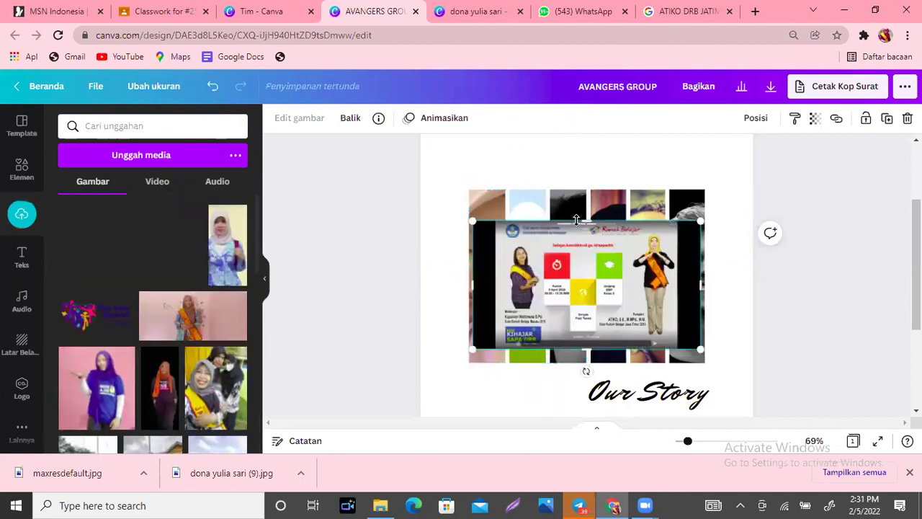
{"action": "left_click_drag", "start_coordinate": [613, 232], "coordinate": [537, 238]}
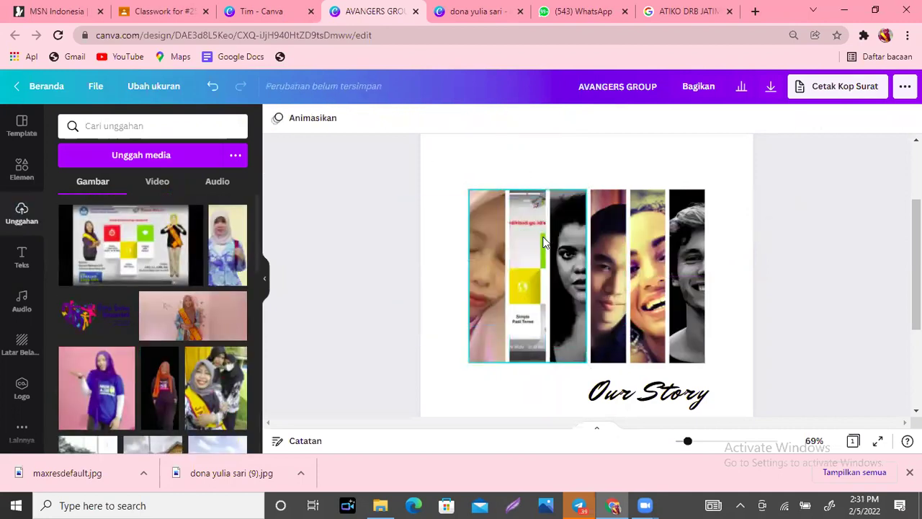
{"action": "left_click", "coordinate": [531, 231]}
{"action": "left_click", "coordinate": [386, 121]}
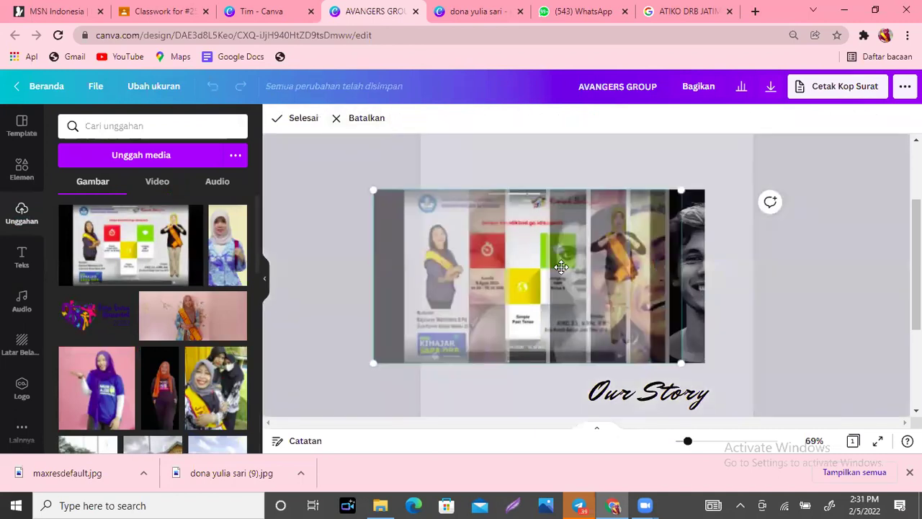
{"action": "left_click_drag", "start_coordinate": [515, 267], "coordinate": [451, 269]}
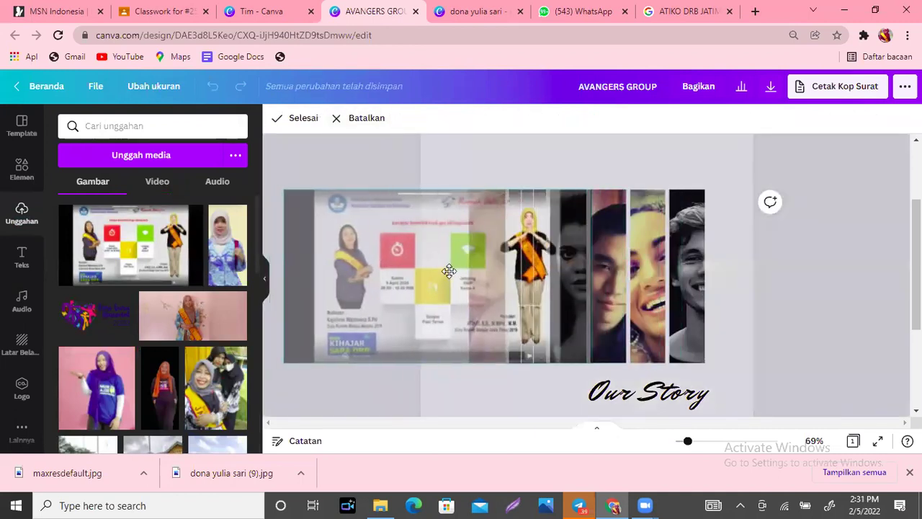
{"action": "left_click", "coordinate": [634, 163]}
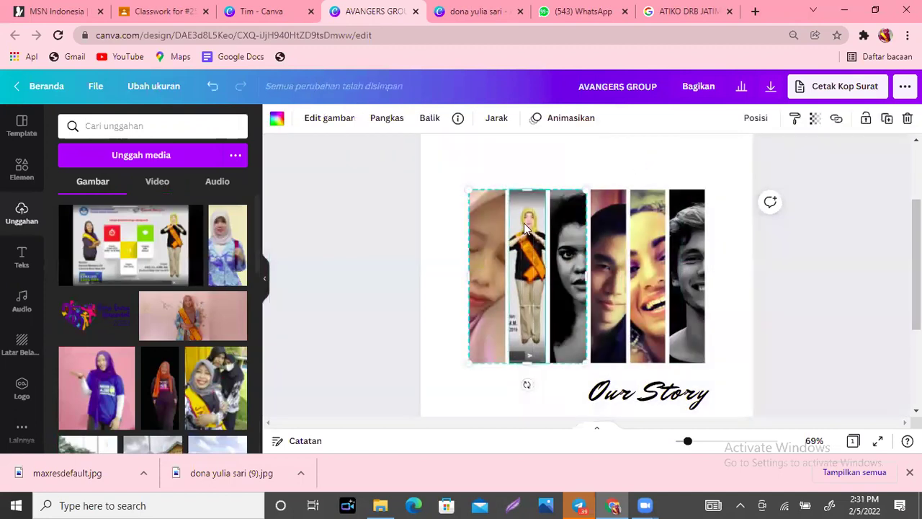
Re-crop the slot image, enlarging it to centre the woman in the yellow headscarf.
{"action": "left_click", "coordinate": [390, 121]}
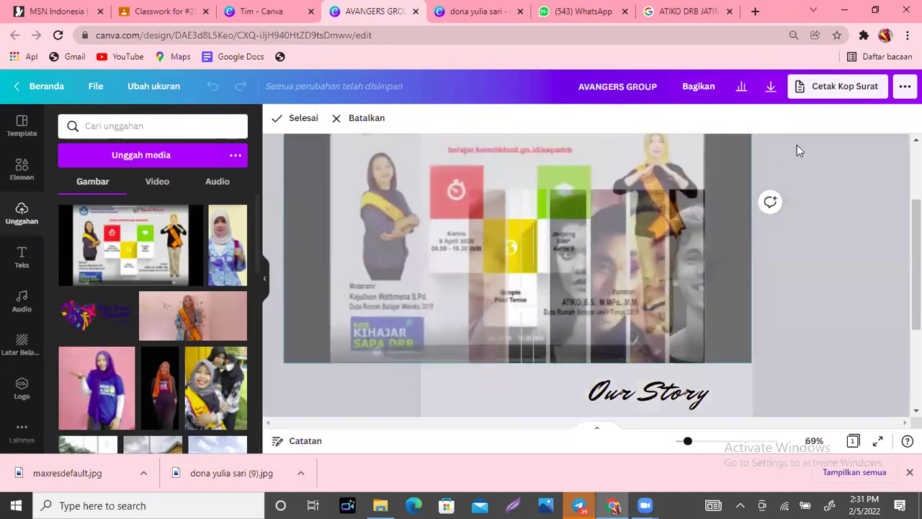
{"action": "left_click_drag", "start_coordinate": [669, 218], "coordinate": [505, 307]}
{"action": "left_click_drag", "start_coordinate": [622, 176], "coordinate": [805, 142]}
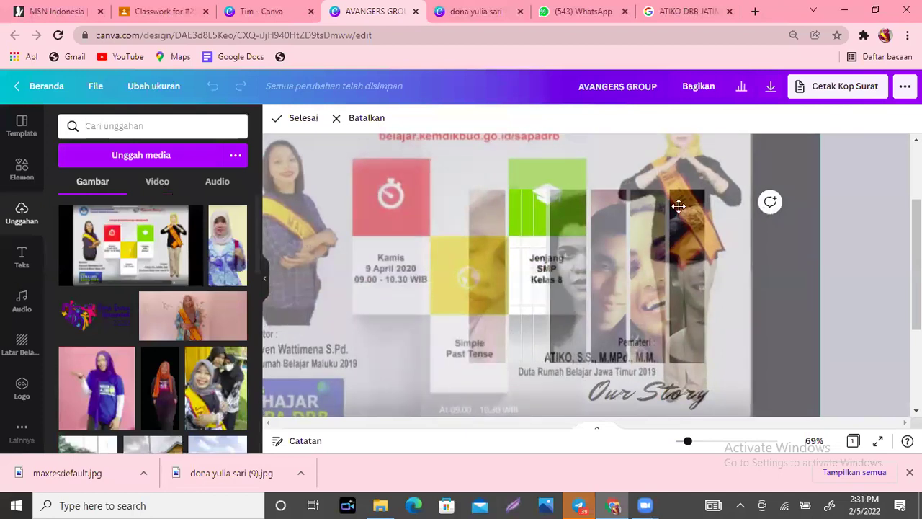
{"action": "left_click_drag", "start_coordinate": [713, 196], "coordinate": [565, 297]}
{"action": "left_click_drag", "start_coordinate": [672, 154], "coordinate": [595, 244]}
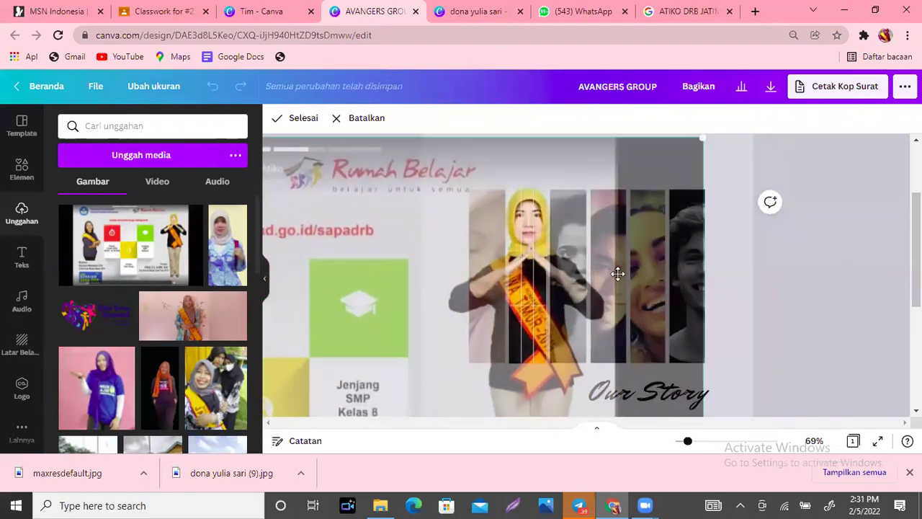
{"action": "left_click", "coordinate": [737, 271]}
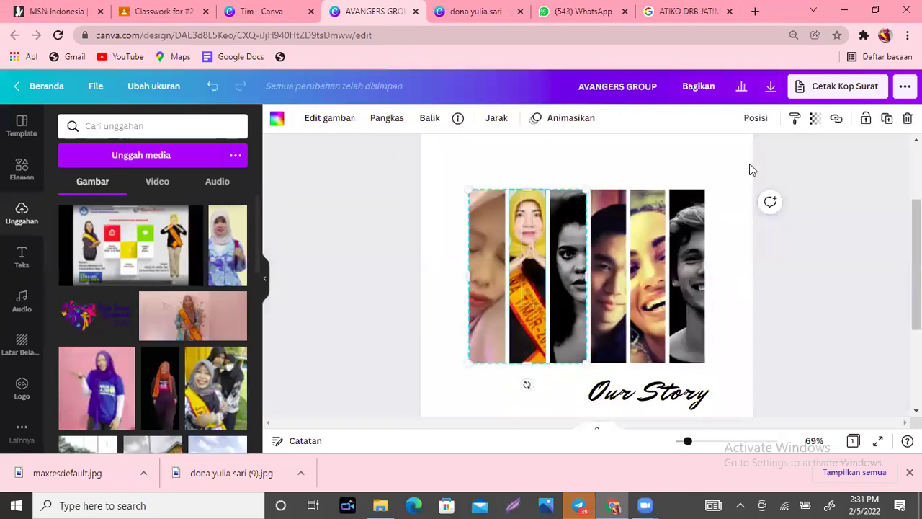
{"action": "left_click", "coordinate": [391, 120]}
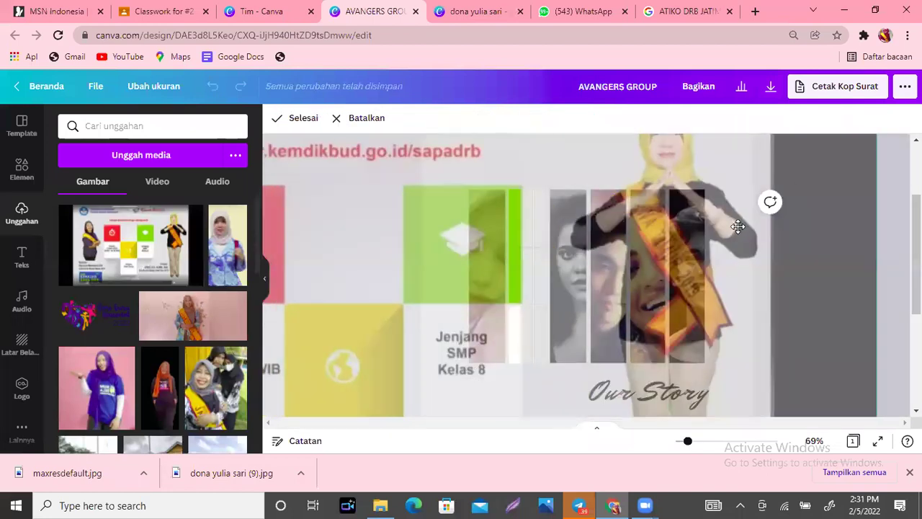
{"action": "left_click_drag", "start_coordinate": [549, 358], "coordinate": [580, 321]}
{"action": "left_click", "coordinate": [844, 312]}
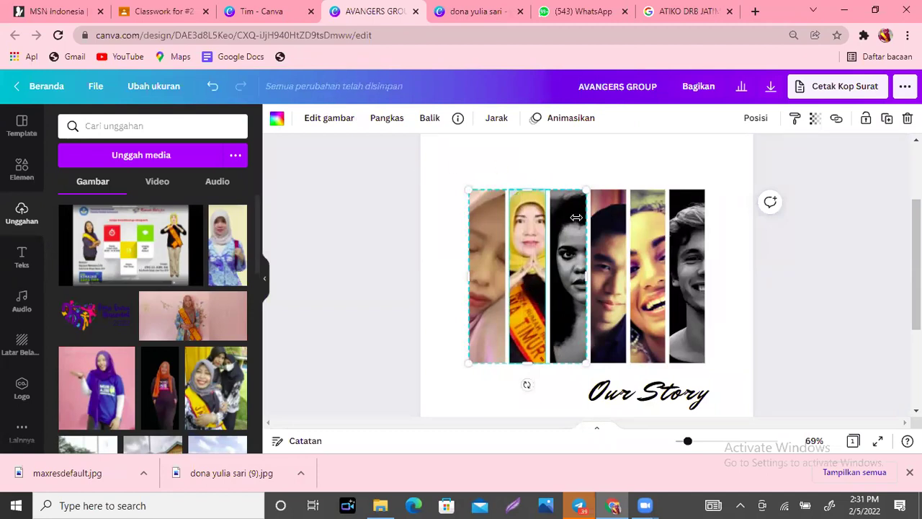
{"action": "scroll", "coordinate": [764, 267], "scroll_direction": "down", "scroll_amount": 4}
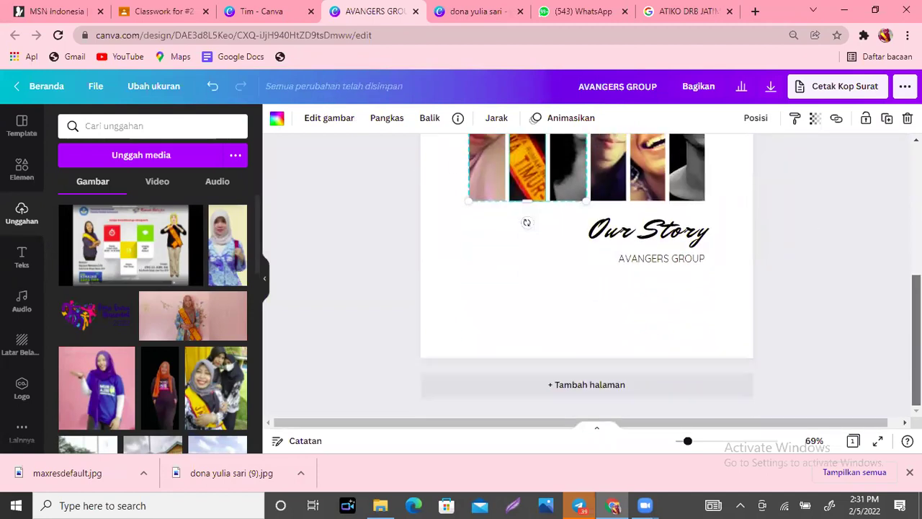
Add a second page and fill it with the Red and Blue Scholar Yearbook Content photo-collage layout.
{"action": "left_click", "coordinate": [723, 298]}
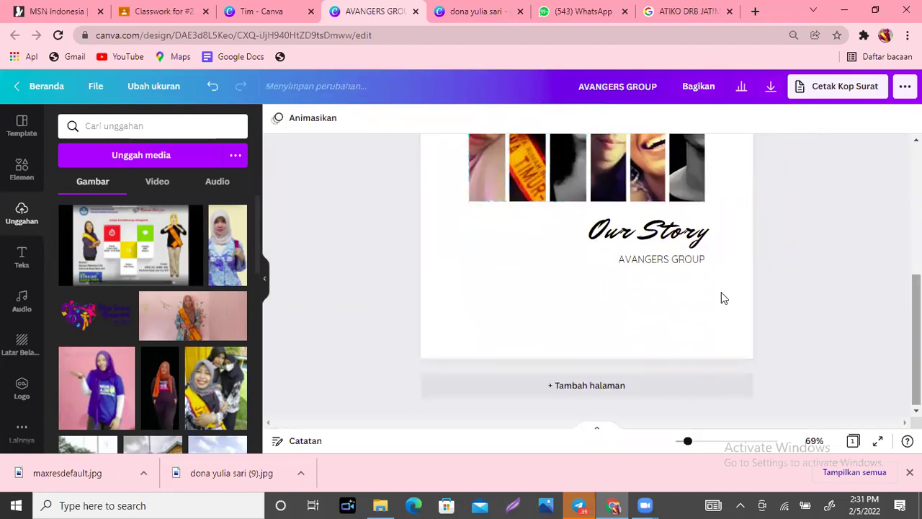
{"action": "left_click", "coordinate": [611, 393]}
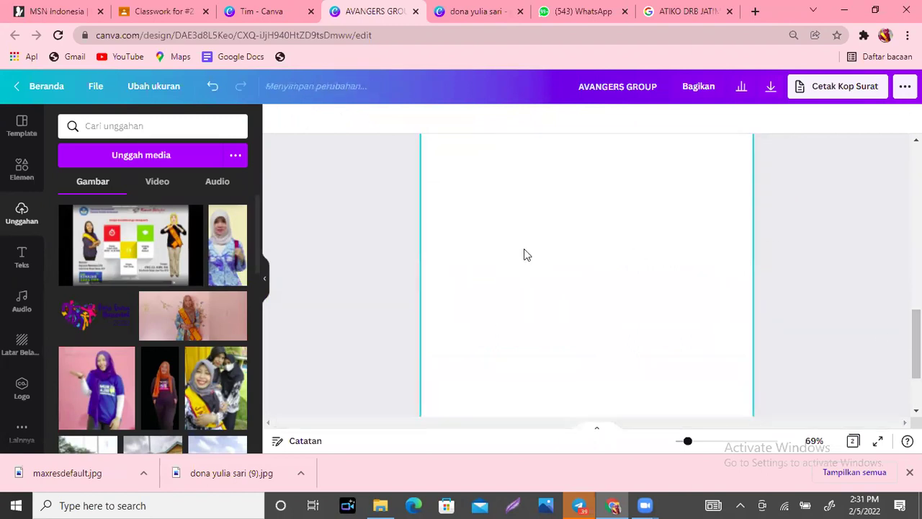
{"action": "left_click", "coordinate": [22, 129]}
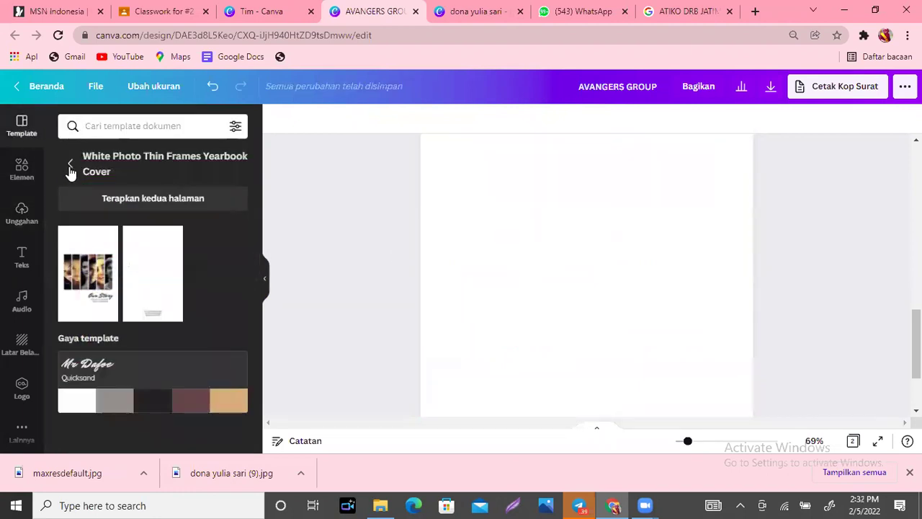
{"action": "left_click", "coordinate": [70, 167]}
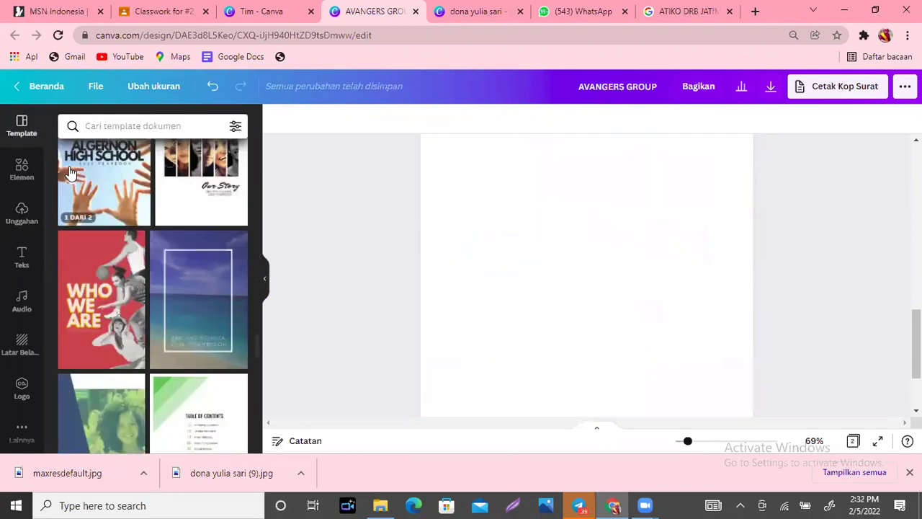
{"action": "left_click", "coordinate": [118, 314]}
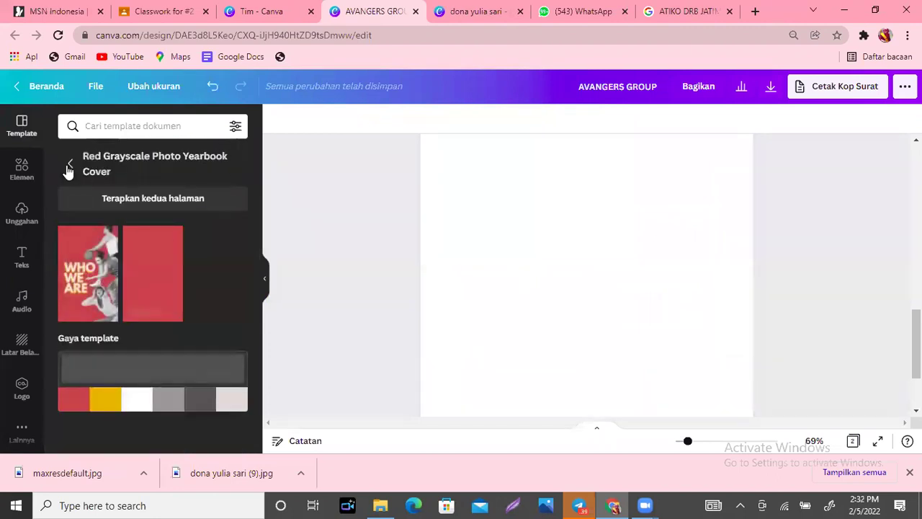
{"action": "left_click", "coordinate": [69, 167]}
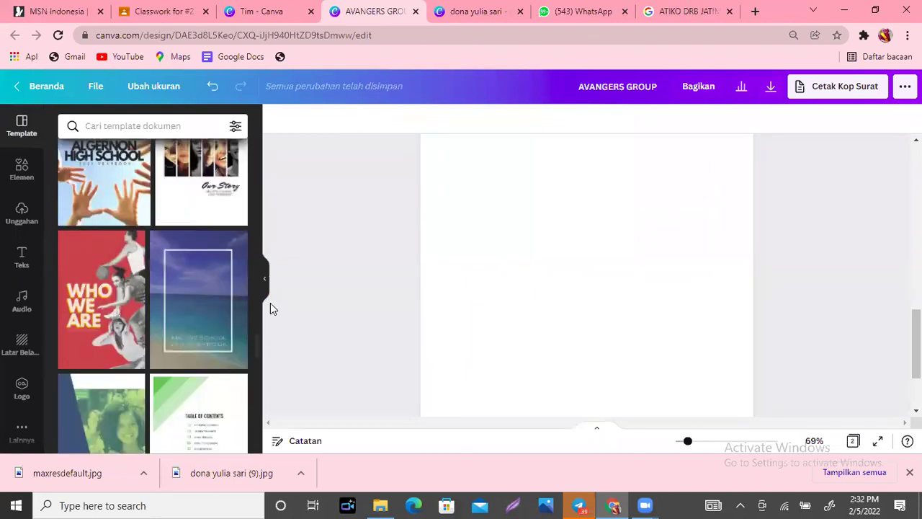
{"action": "left_click_drag", "start_coordinate": [259, 356], "coordinate": [259, 290]}
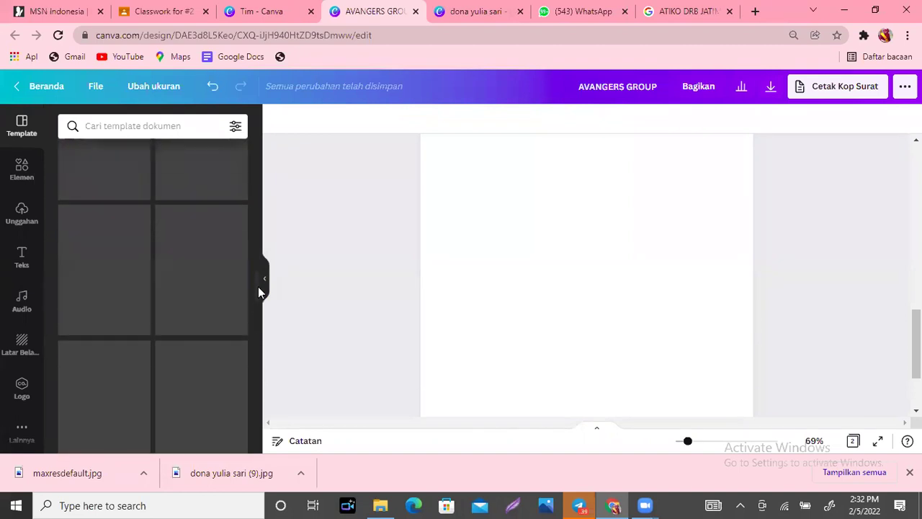
{"action": "left_click", "coordinate": [189, 305]}
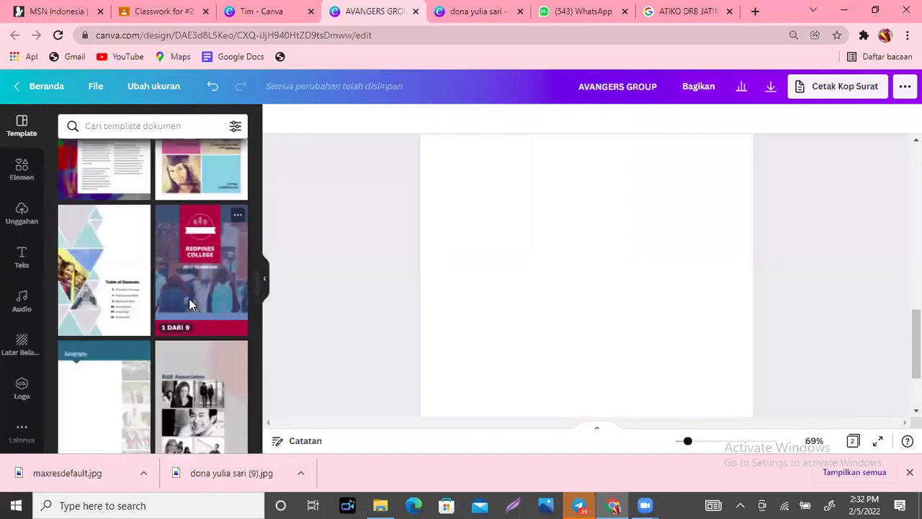
{"action": "left_click_drag", "start_coordinate": [261, 248], "coordinate": [260, 304]}
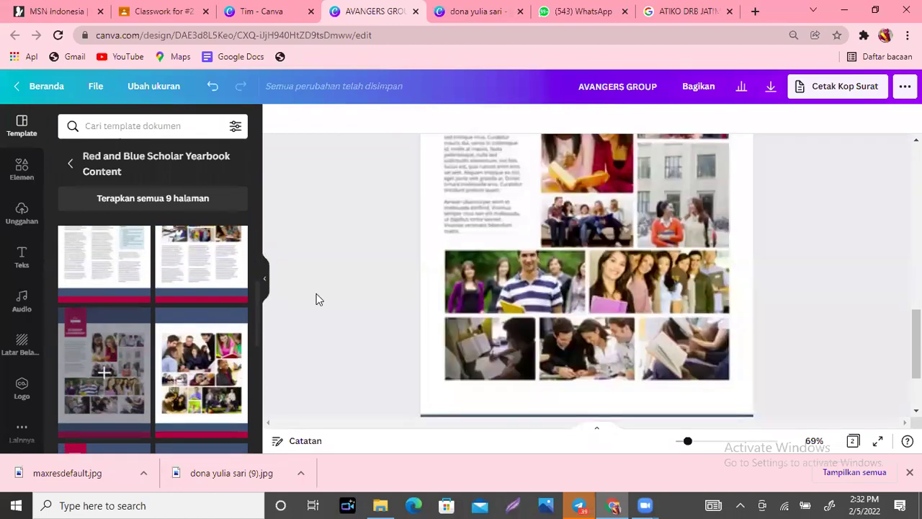
{"action": "scroll", "coordinate": [720, 360], "scroll_direction": "down", "scroll_amount": 3}
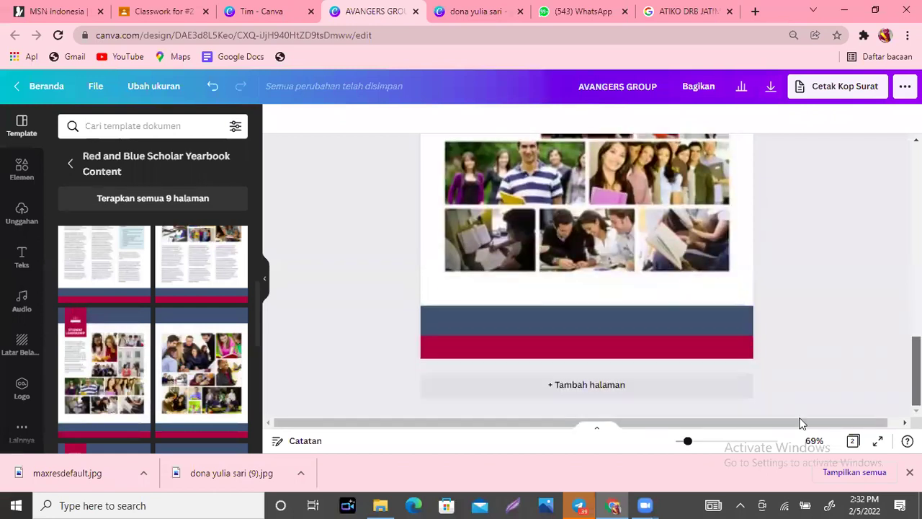
Add two more pages, filling them with a template collage page and the Table of Contents design.
{"action": "left_click", "coordinate": [566, 393]}
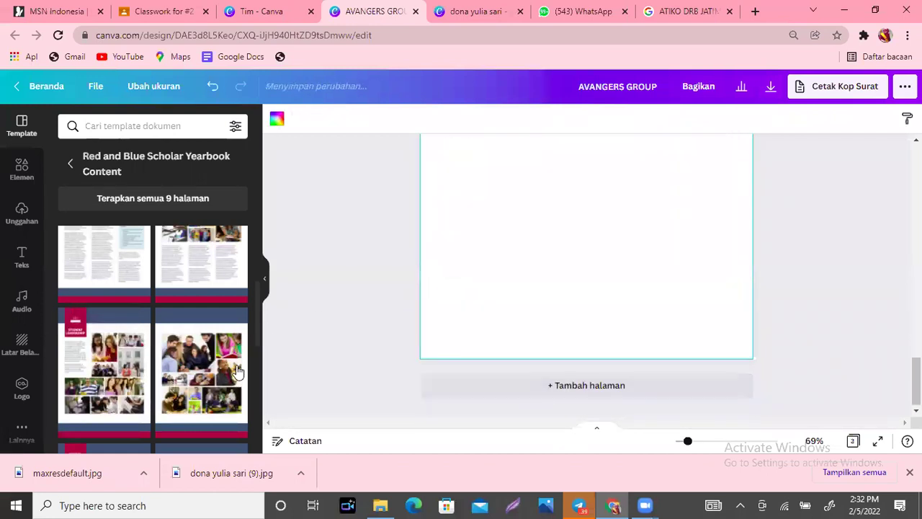
{"action": "left_click", "coordinate": [238, 371]}
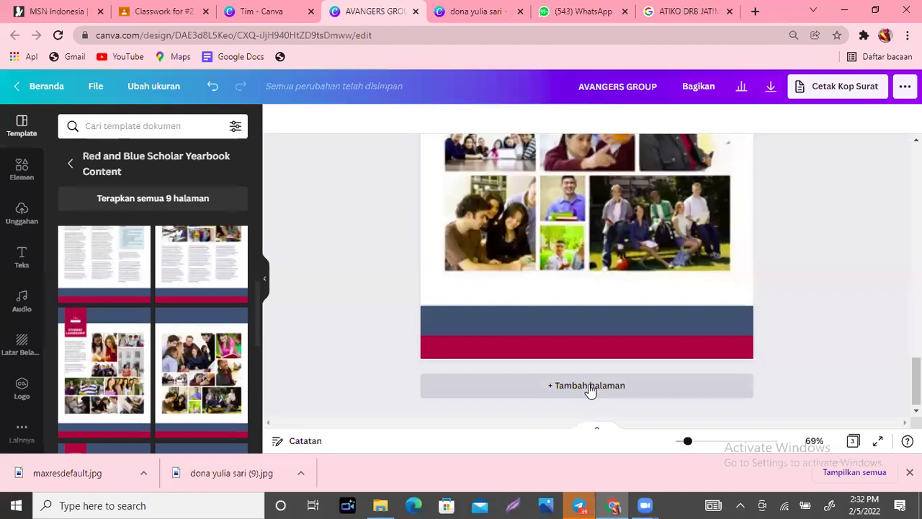
{"action": "left_click", "coordinate": [590, 390]}
{"action": "left_click", "coordinate": [69, 170]}
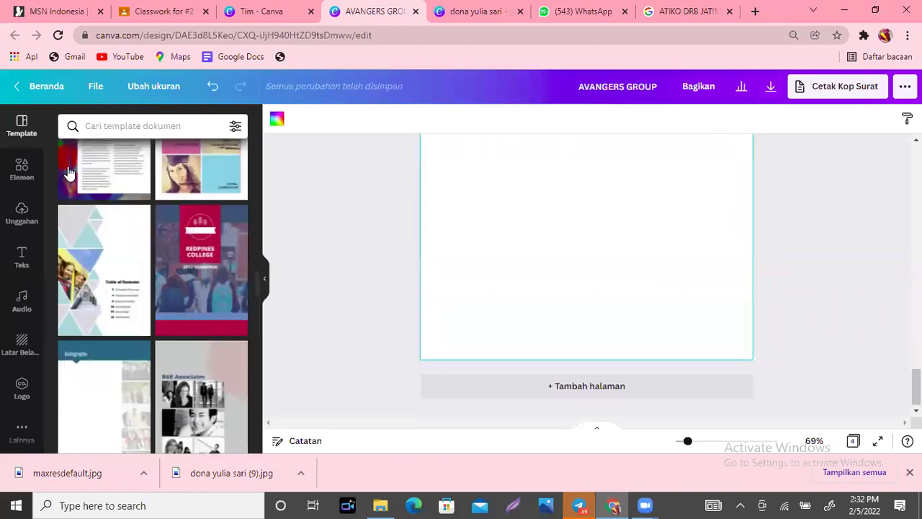
{"action": "left_click", "coordinate": [94, 269]}
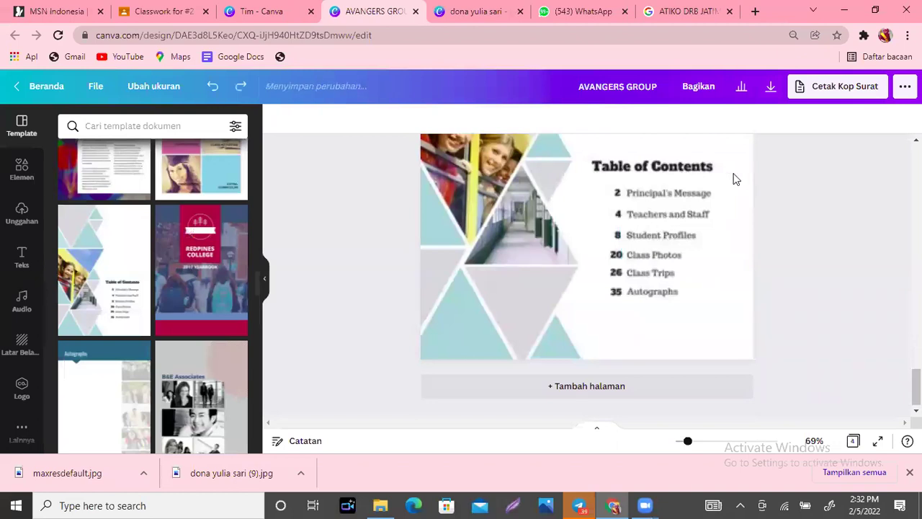
{"action": "scroll", "coordinate": [587, 273], "scroll_direction": "up", "scroll_amount": 5}
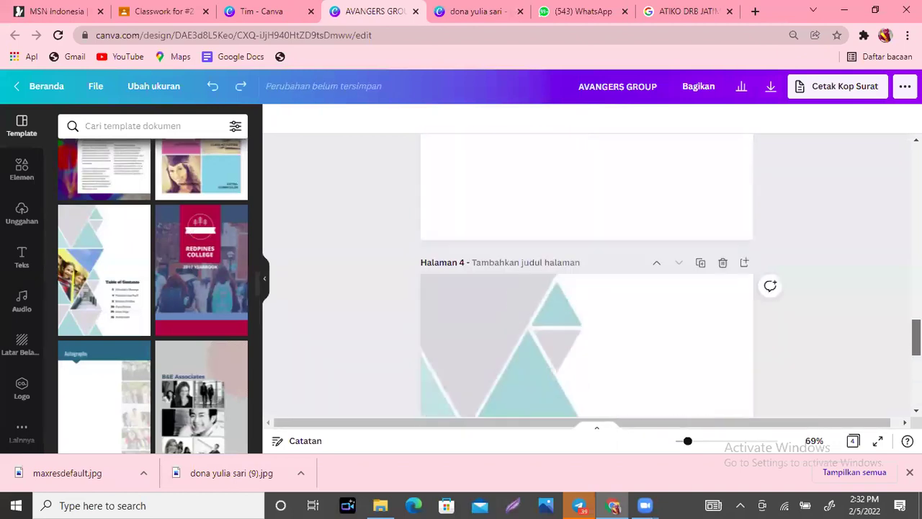
{"action": "scroll", "coordinate": [556, 334], "scroll_direction": "down", "scroll_amount": 5}
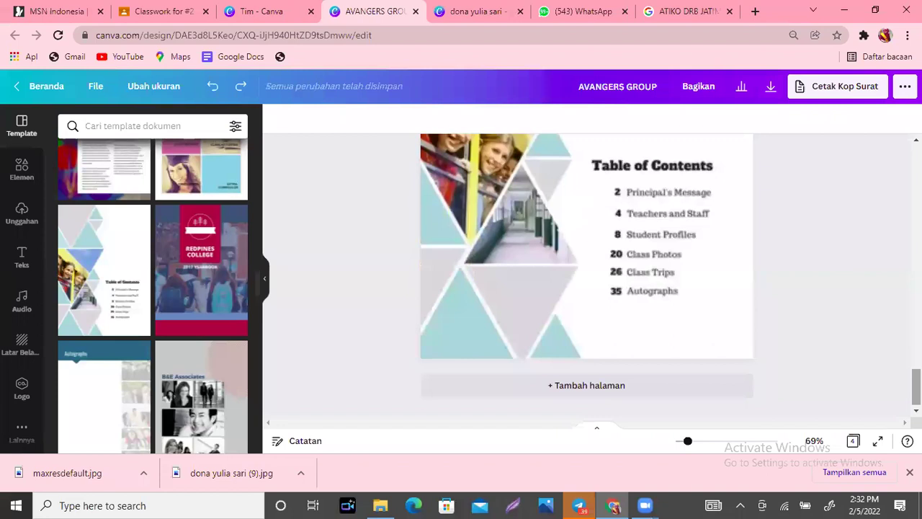
Add pages 5 and 6 with the B&E Associates photo collage and the Autographs design.
{"action": "left_click", "coordinate": [539, 387]}
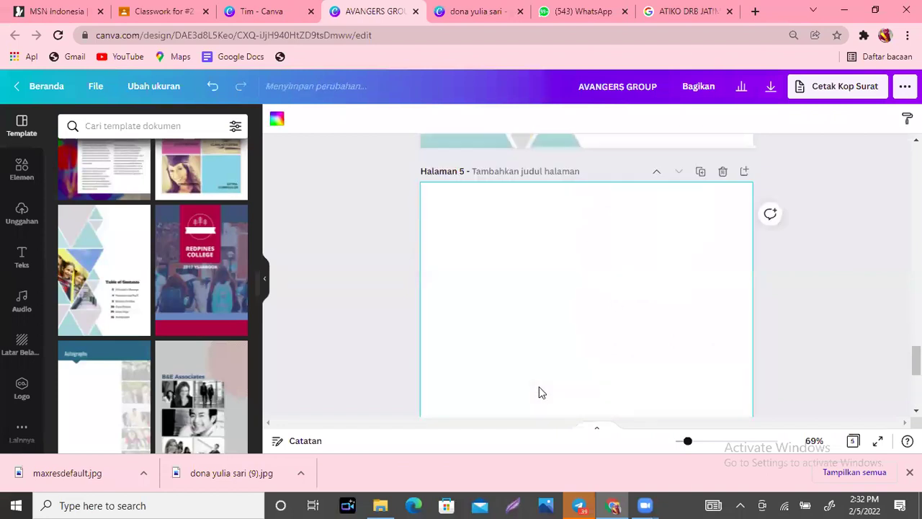
{"action": "left_click", "coordinate": [196, 405]}
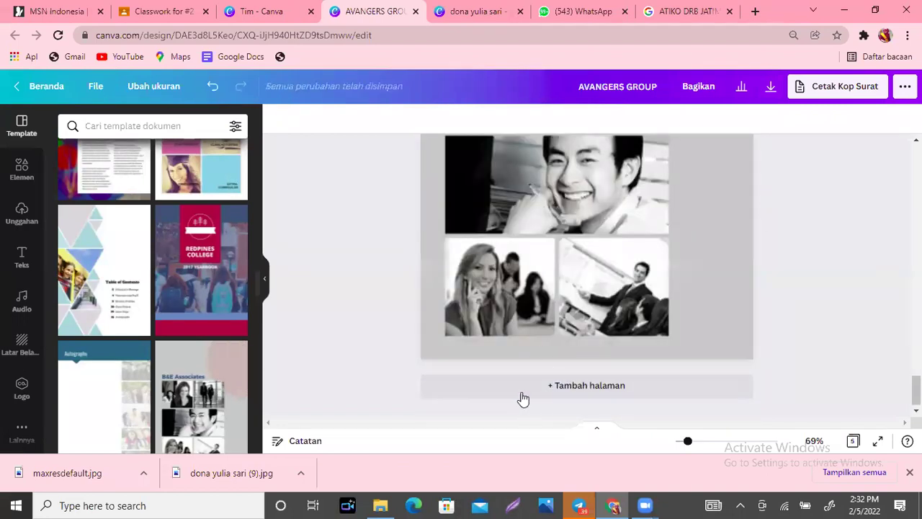
{"action": "left_click", "coordinate": [522, 396]}
{"action": "left_click", "coordinate": [103, 415]}
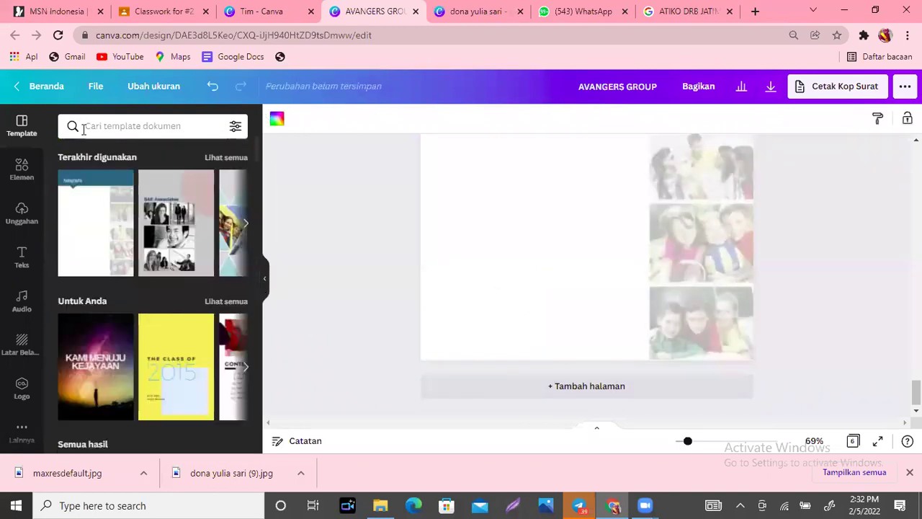
Add page 7 using the Our Story cover template's back page with the XYZ ABC High School address.
{"action": "key", "text": "Delete"}
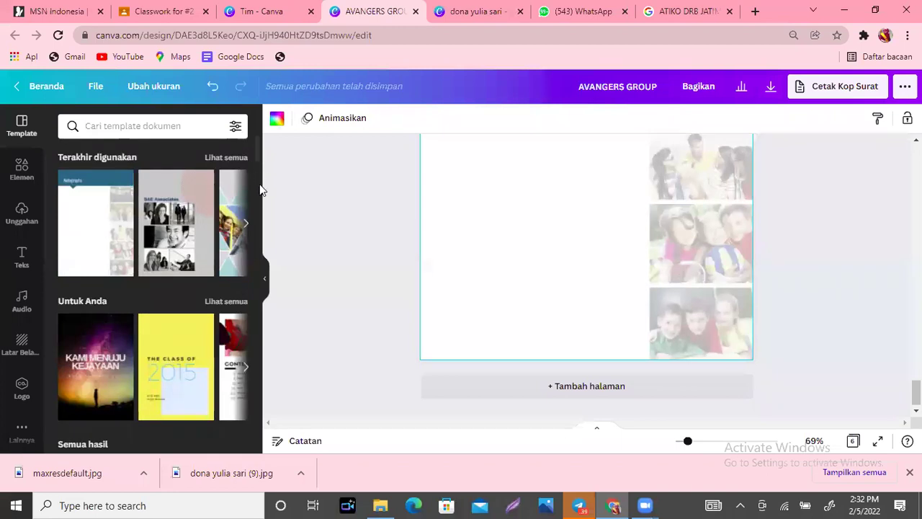
{"action": "left_click_drag", "start_coordinate": [261, 162], "coordinate": [259, 345]}
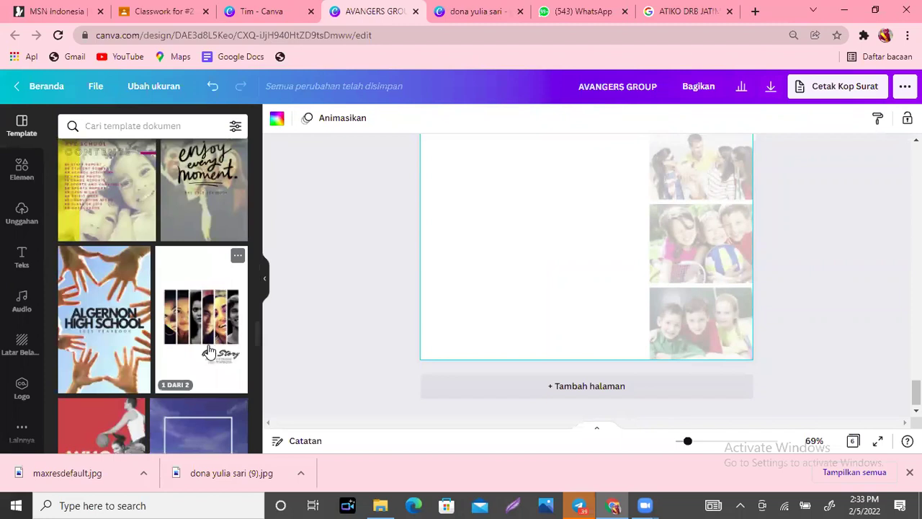
{"action": "left_click", "coordinate": [208, 350]}
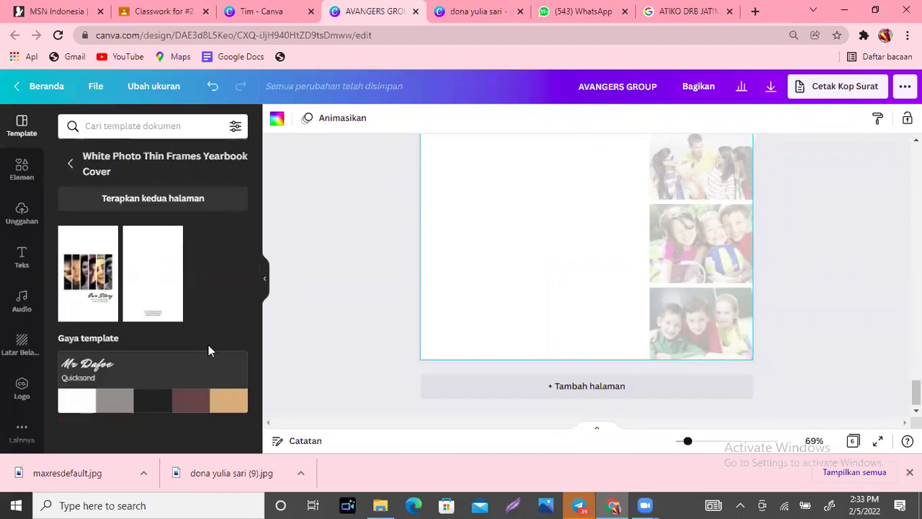
{"action": "left_click", "coordinate": [488, 386]}
{"action": "left_click", "coordinate": [167, 294]}
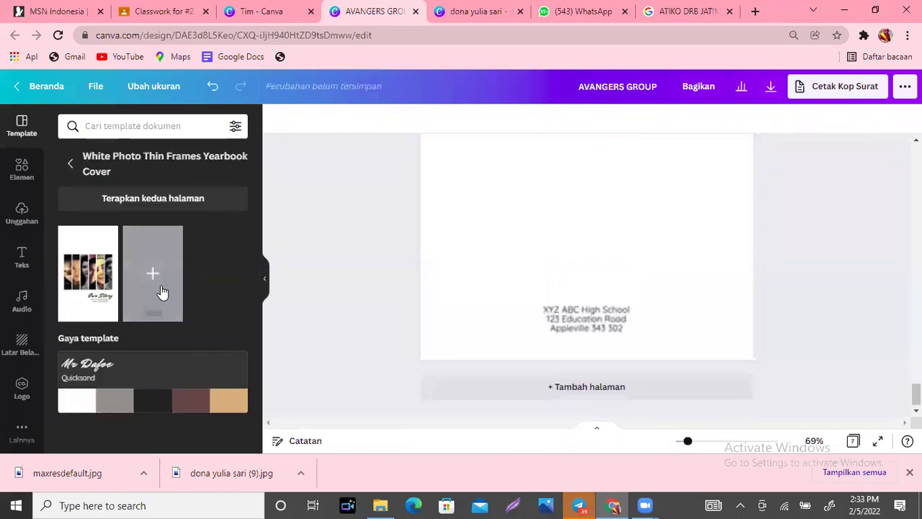
Scroll through the book's pages, checking the Student Leadership page photo grid.
{"action": "scroll", "coordinate": [586, 274], "scroll_direction": "up", "scroll_amount": 20}
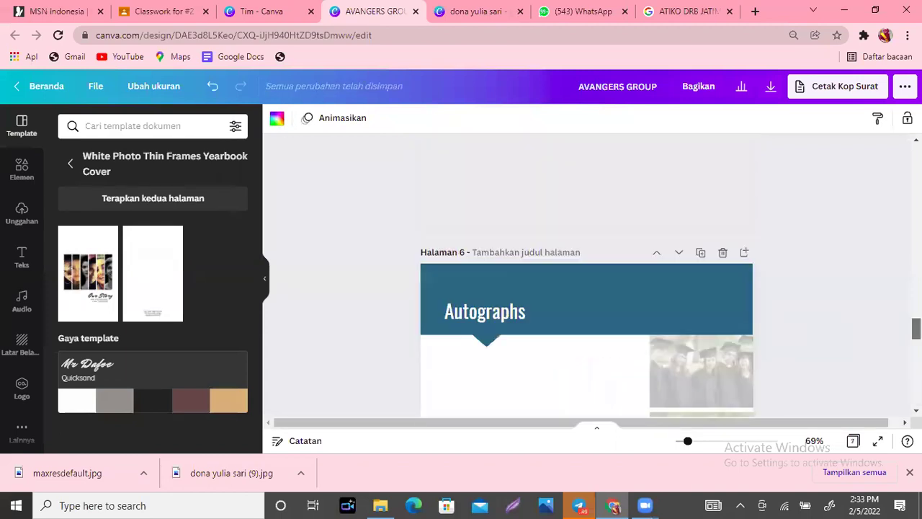
{"action": "scroll", "coordinate": [587, 274], "scroll_direction": "down", "scroll_amount": 8}
{"action": "scroll", "coordinate": [586, 274], "scroll_direction": "down", "scroll_amount": 2}
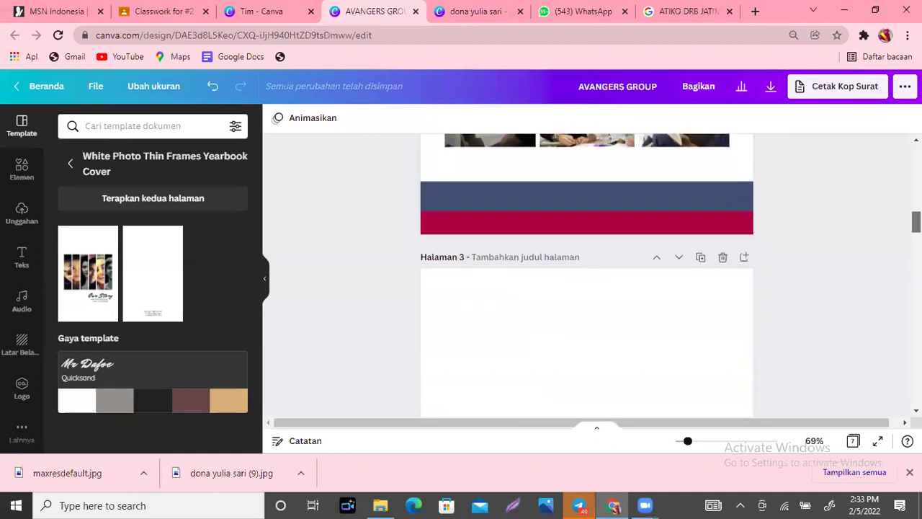
{"action": "scroll", "coordinate": [586, 274], "scroll_direction": "up", "scroll_amount": 5}
{"action": "scroll", "coordinate": [587, 274], "scroll_direction": "down", "scroll_amount": 1}
{"action": "scroll", "coordinate": [586, 274], "scroll_direction": "down", "scroll_amount": 4}
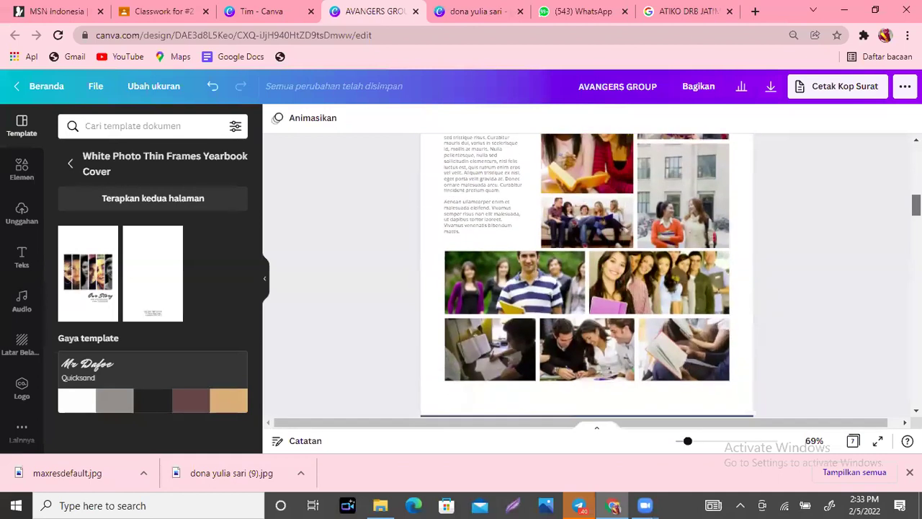
{"action": "scroll", "coordinate": [600, 267], "scroll_direction": "down", "scroll_amount": 4}
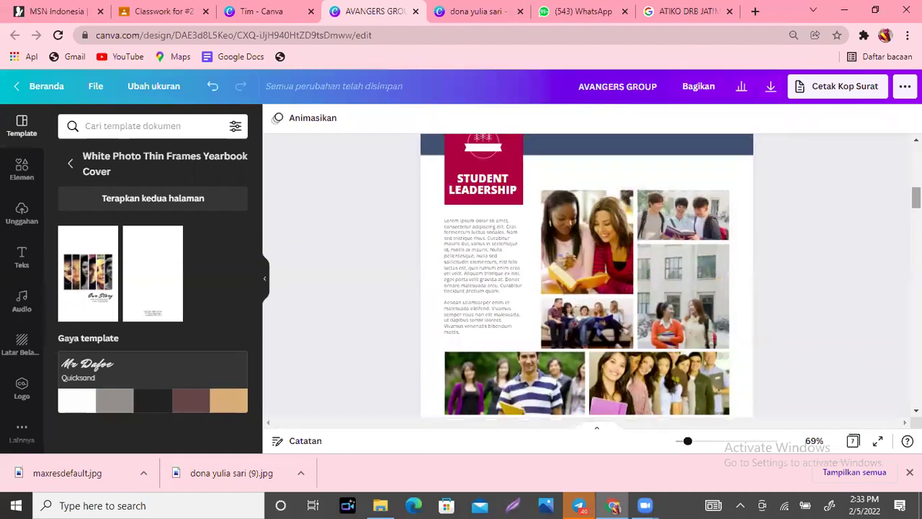
{"action": "left_click", "coordinate": [600, 267]}
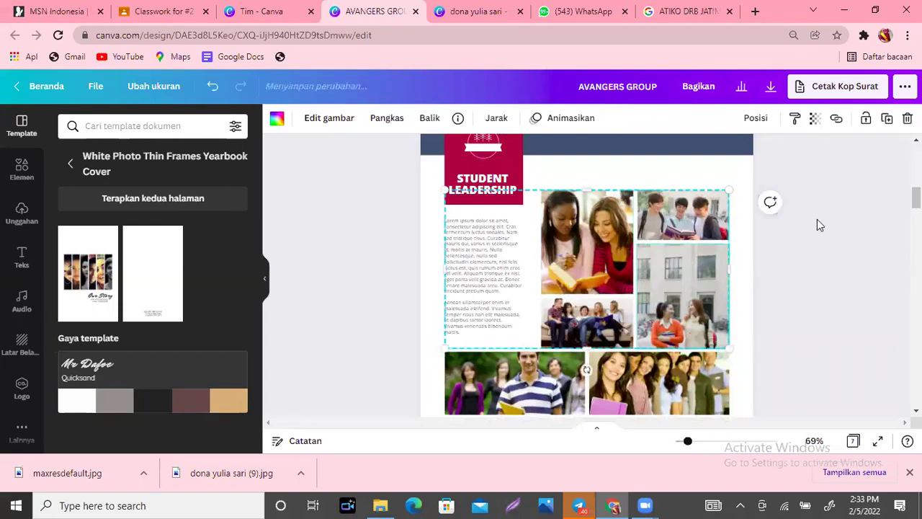
{"action": "key", "text": "Escape"}
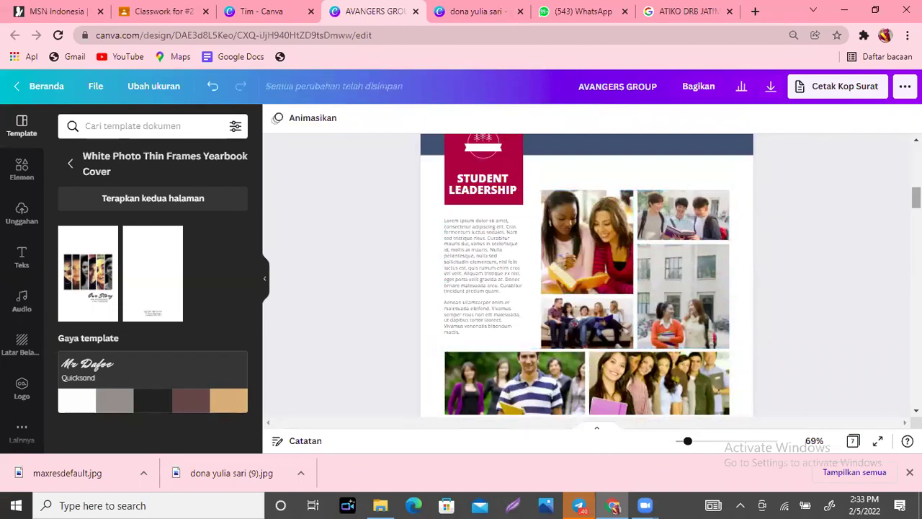
Delete the empty page 3 so the book is back to six pages.
{"action": "scroll", "coordinate": [586, 274], "scroll_direction": "down", "scroll_amount": 3}
{"action": "scroll", "coordinate": [586, 274], "scroll_direction": "down", "scroll_amount": 4}
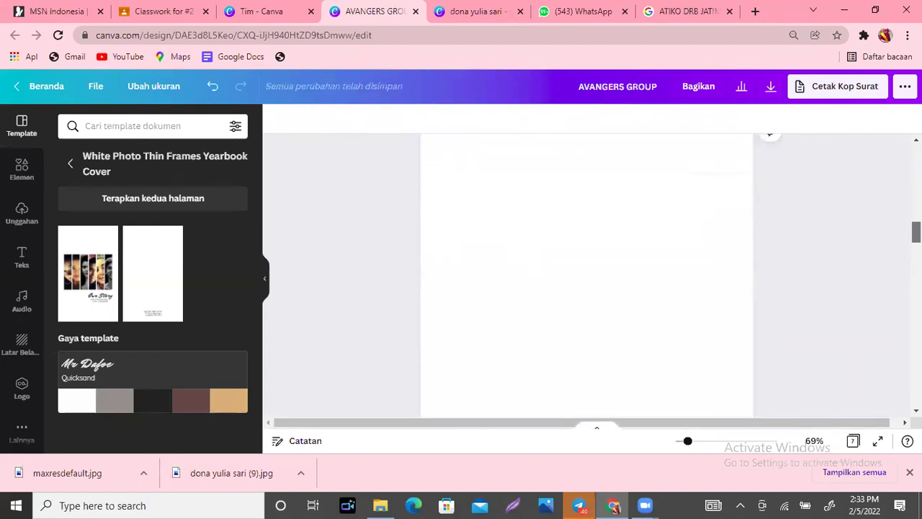
{"action": "scroll", "coordinate": [586, 274], "scroll_direction": "up", "scroll_amount": 8}
{"action": "scroll", "coordinate": [587, 274], "scroll_direction": "down", "scroll_amount": 8}
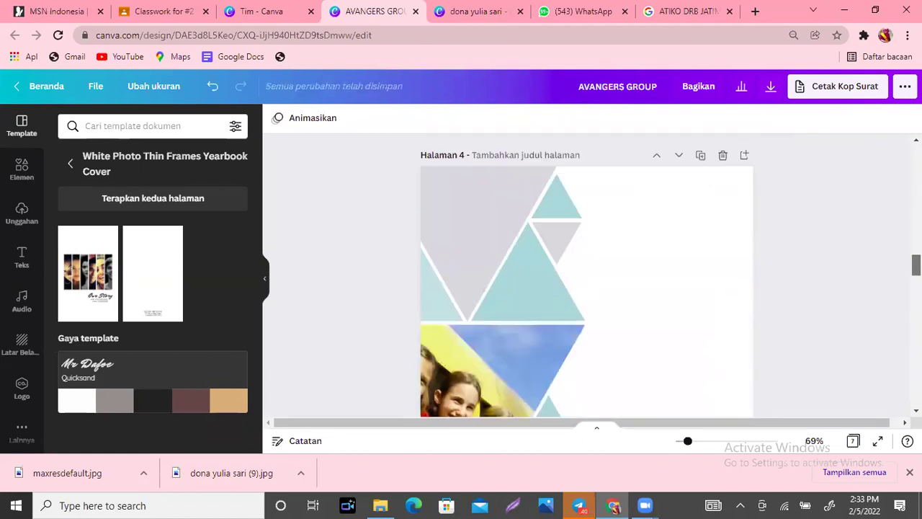
{"action": "scroll", "coordinate": [587, 273], "scroll_direction": "up", "scroll_amount": 4}
{"action": "scroll", "coordinate": [891, 224], "scroll_direction": "up", "scroll_amount": 1}
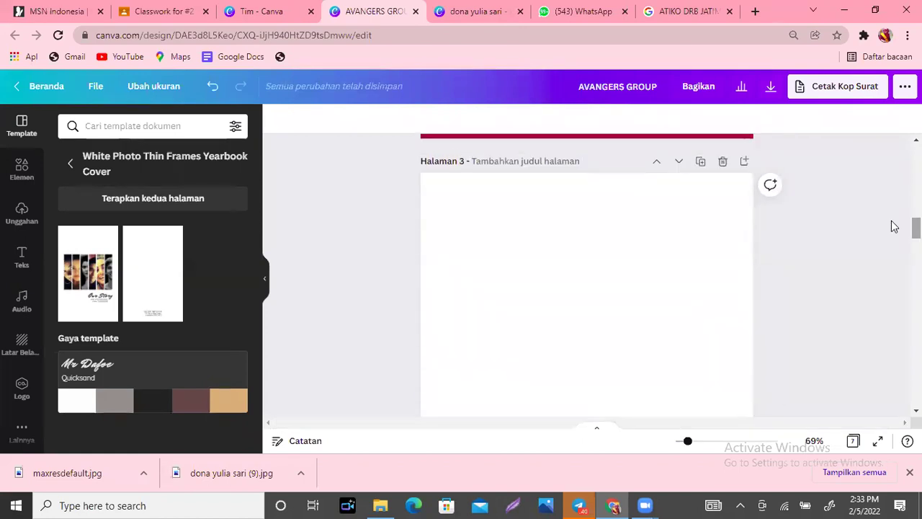
{"action": "left_click", "coordinate": [723, 162]}
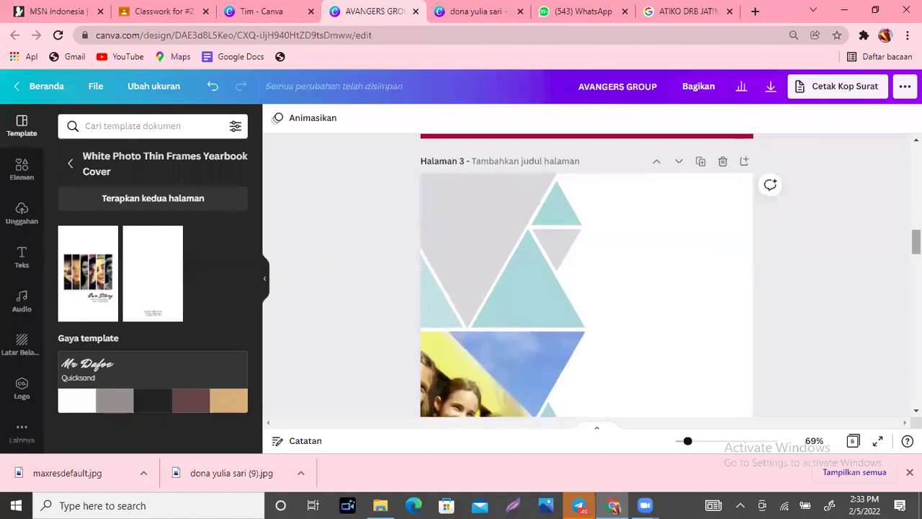
{"action": "scroll", "coordinate": [586, 274], "scroll_direction": "down", "scroll_amount": 2}
{"action": "scroll", "coordinate": [587, 274], "scroll_direction": "down", "scroll_amount": 10}
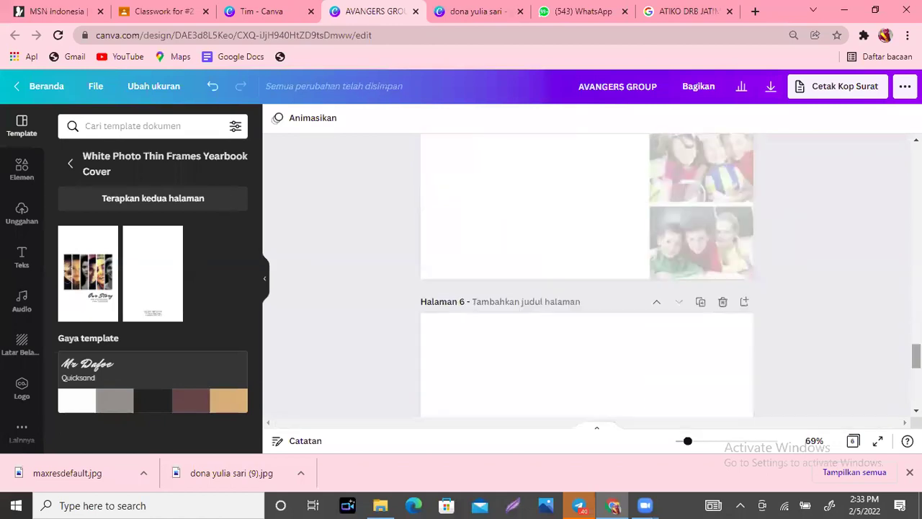
{"action": "scroll", "coordinate": [586, 274], "scroll_direction": "up", "scroll_amount": 5}
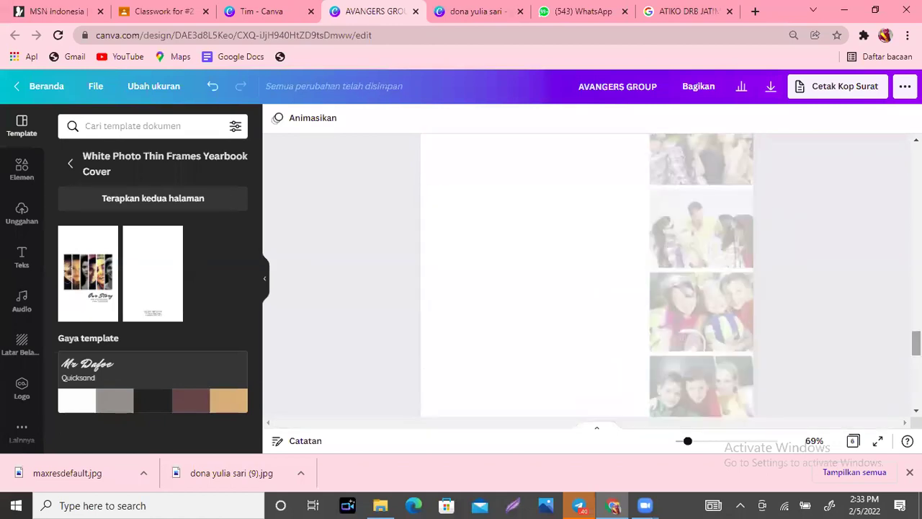
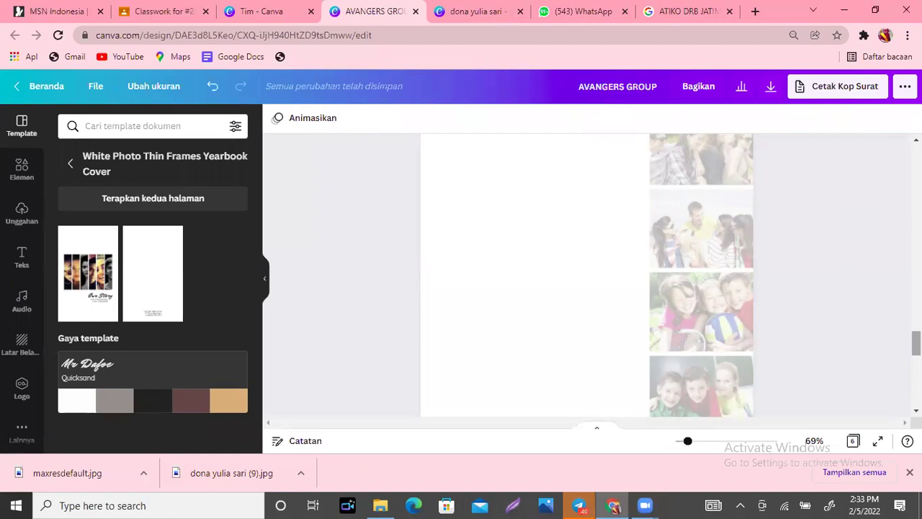
Scroll up from page 5 through pages 4 and 3 to the Halaman 2 Student Leadership page.
{"action": "scroll", "coordinate": [587, 274], "scroll_direction": "up", "scroll_amount": 5}
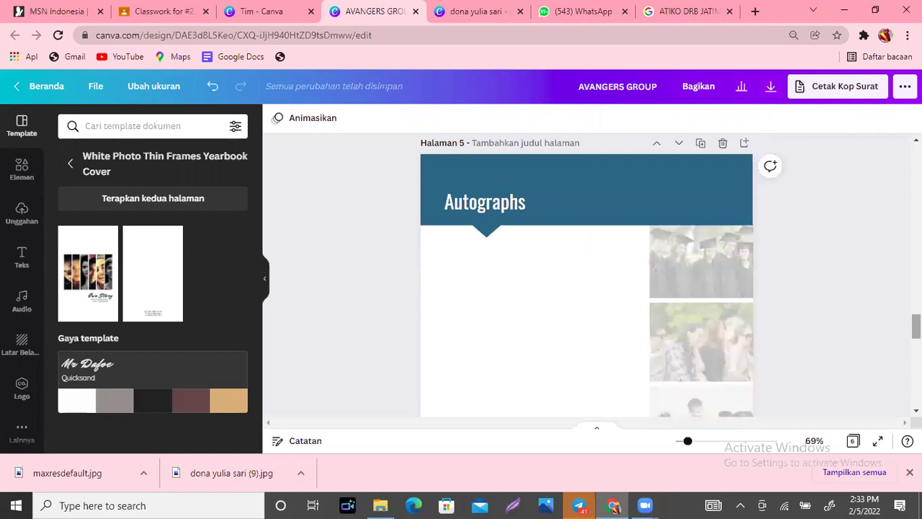
{"action": "scroll", "coordinate": [586, 274], "scroll_direction": "up", "scroll_amount": 5}
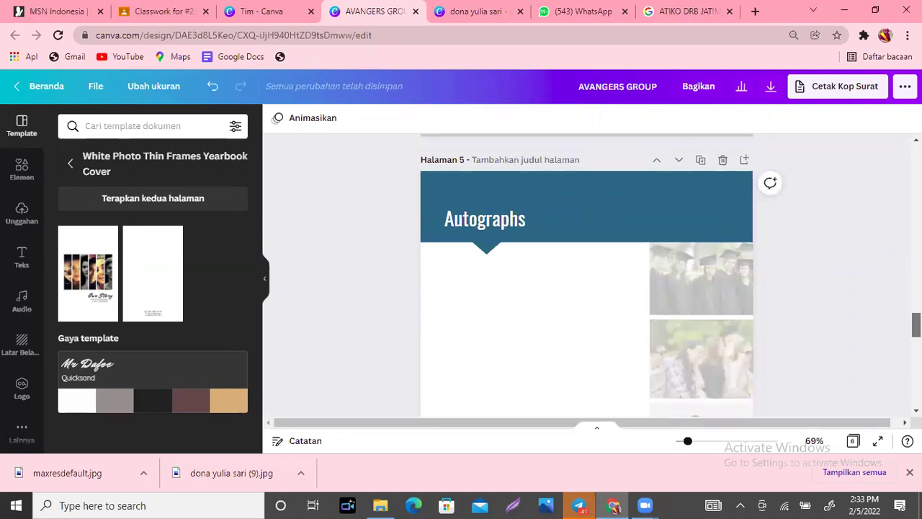
{"action": "scroll", "coordinate": [587, 273], "scroll_direction": "up", "scroll_amount": 3}
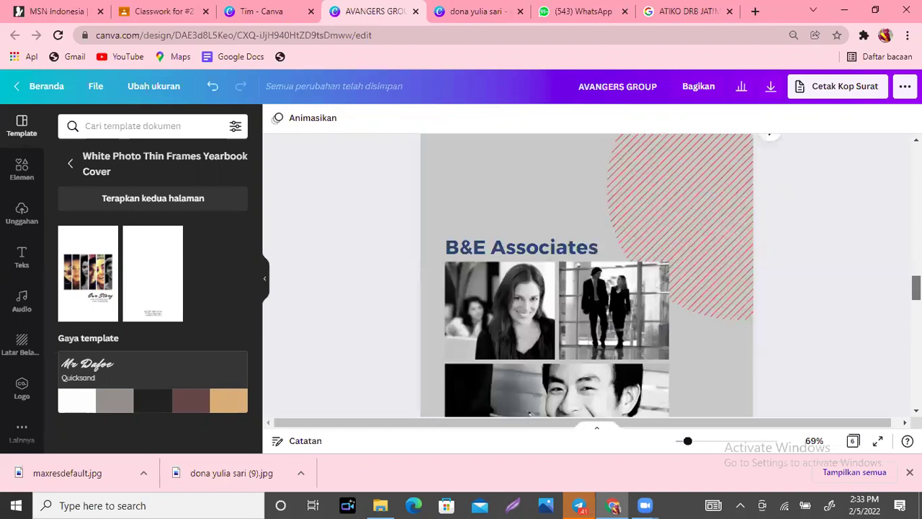
{"action": "scroll", "coordinate": [586, 274], "scroll_direction": "up", "scroll_amount": 3}
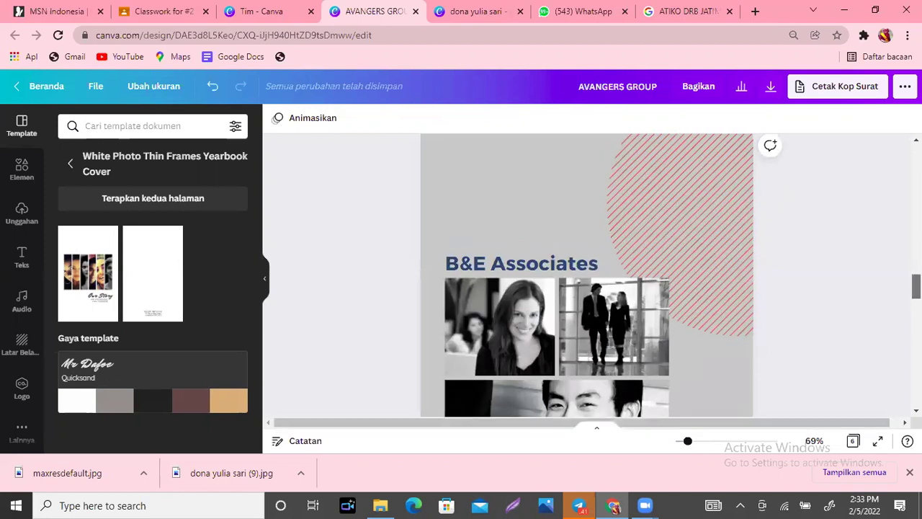
{"action": "scroll", "coordinate": [587, 274], "scroll_direction": "up", "scroll_amount": 6}
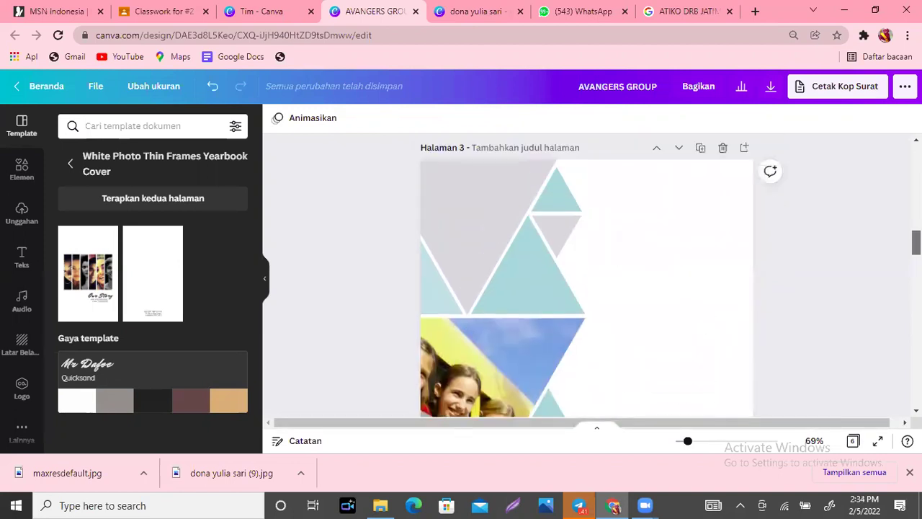
{"action": "scroll", "coordinate": [587, 274], "scroll_direction": "down", "scroll_amount": 2}
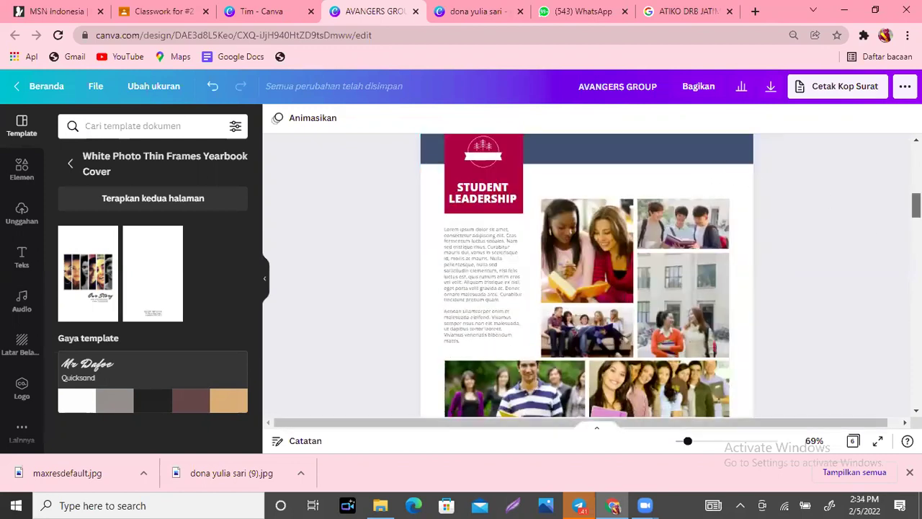
{"action": "scroll", "coordinate": [586, 273], "scroll_direction": "up", "scroll_amount": 1}
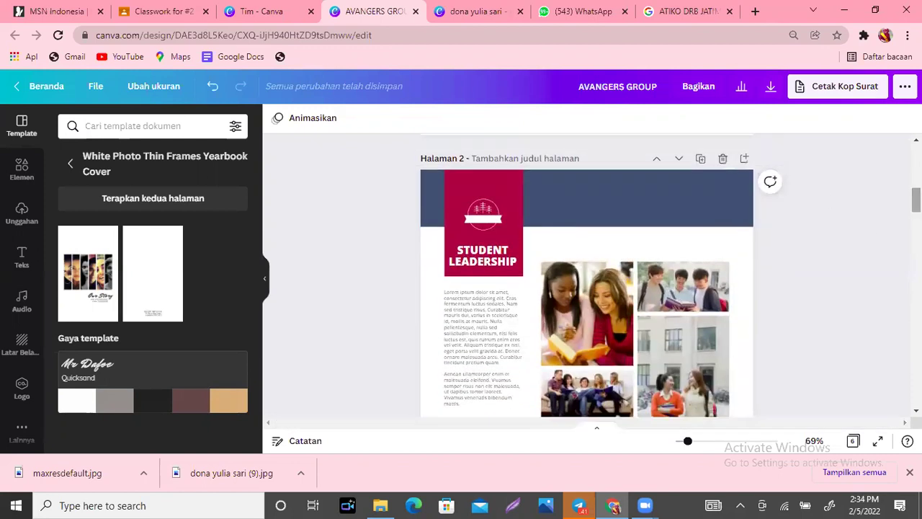
Move the triangle-pattern contents page up to page 2, ahead of Student Leadership, keeping six pages.
{"action": "left_click", "coordinate": [699, 160]}
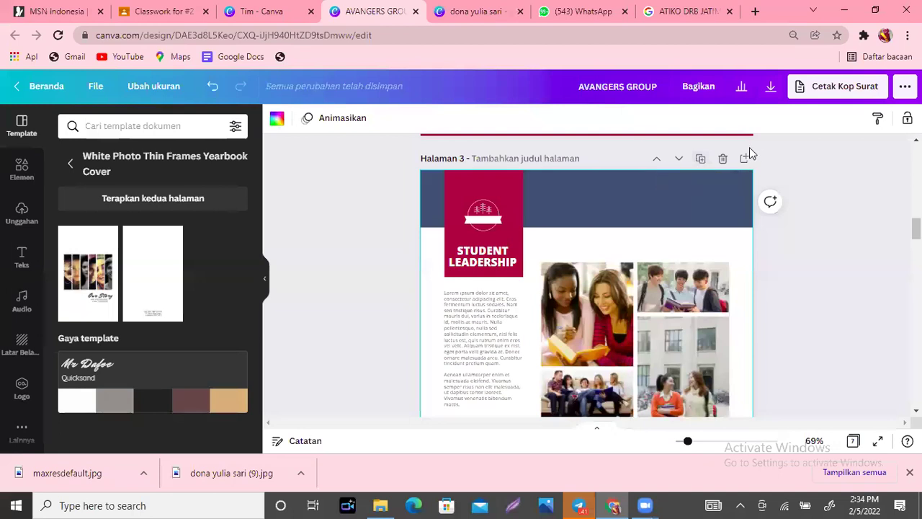
{"action": "left_click", "coordinate": [722, 160]}
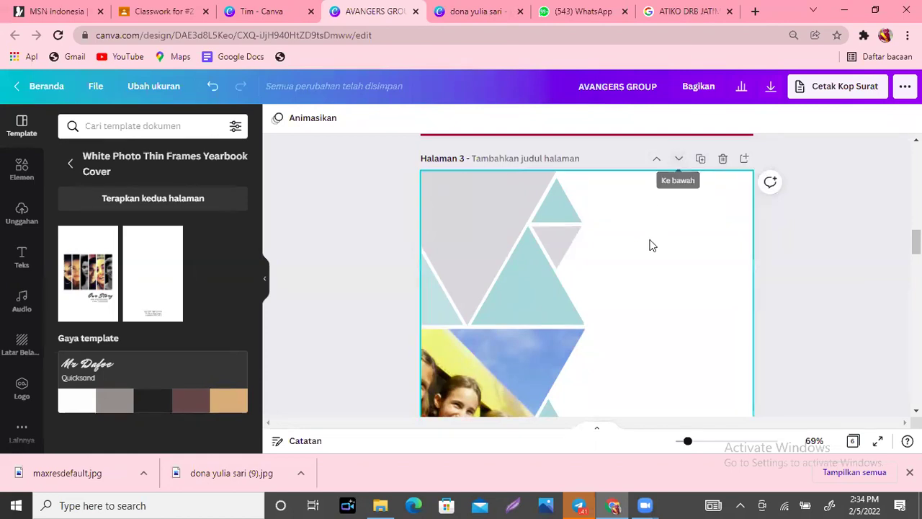
{"action": "left_click", "coordinate": [657, 159]}
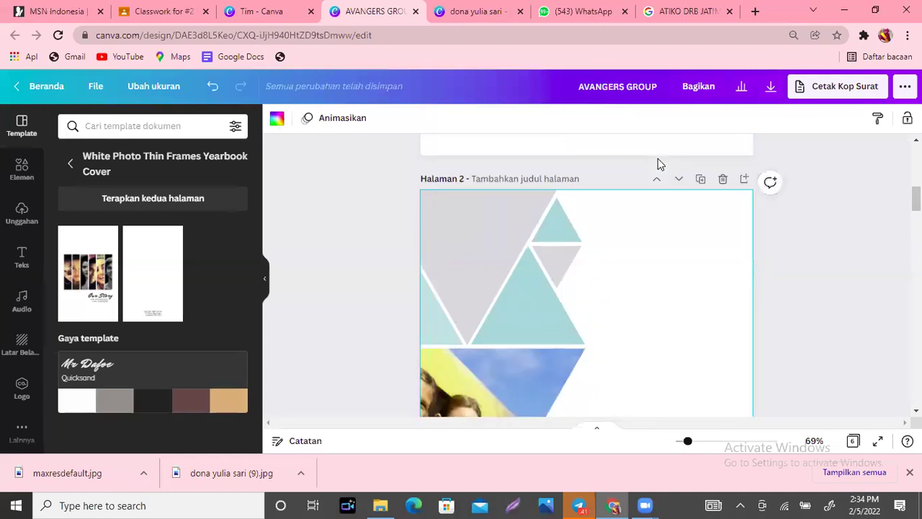
{"action": "left_click_drag", "start_coordinate": [916, 198], "coordinate": [916, 169]}
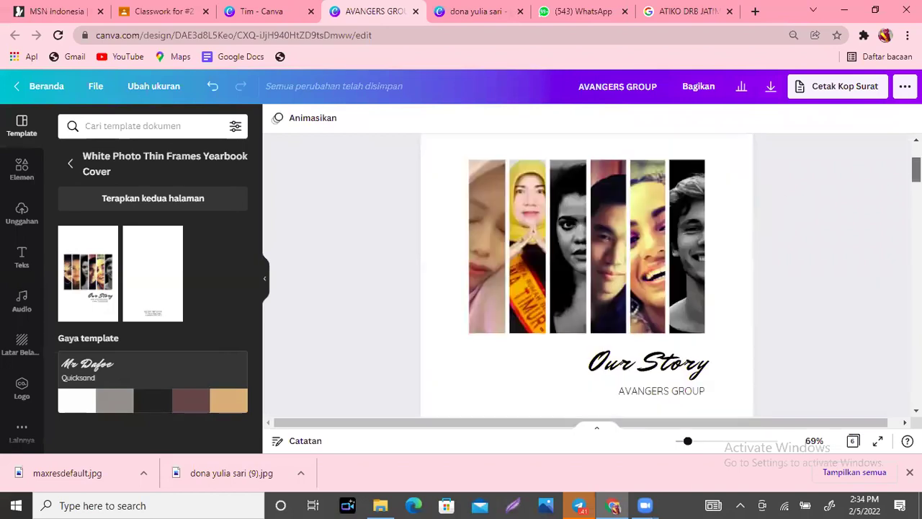
{"action": "scroll", "coordinate": [587, 277], "scroll_direction": "down", "scroll_amount": 10}
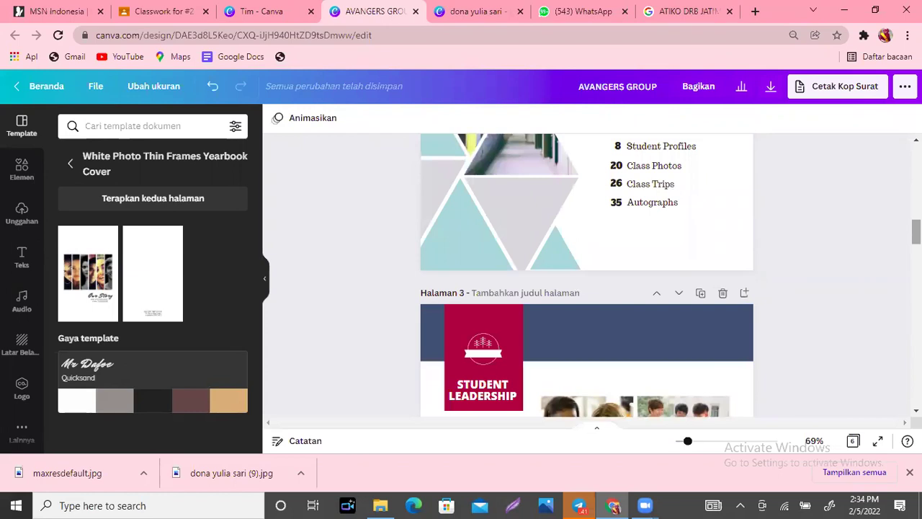
{"action": "scroll", "coordinate": [587, 277], "scroll_direction": "down", "scroll_amount": 10}
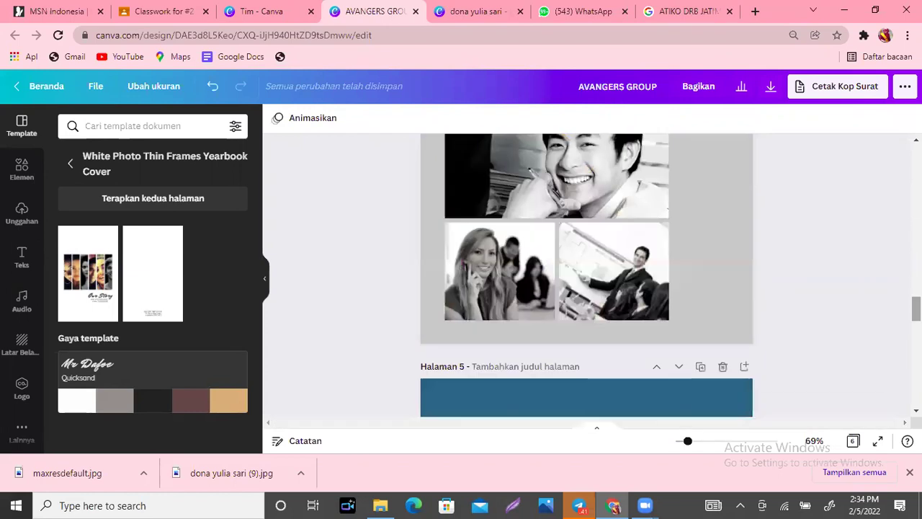
{"action": "scroll", "coordinate": [587, 277], "scroll_direction": "down", "scroll_amount": 6}
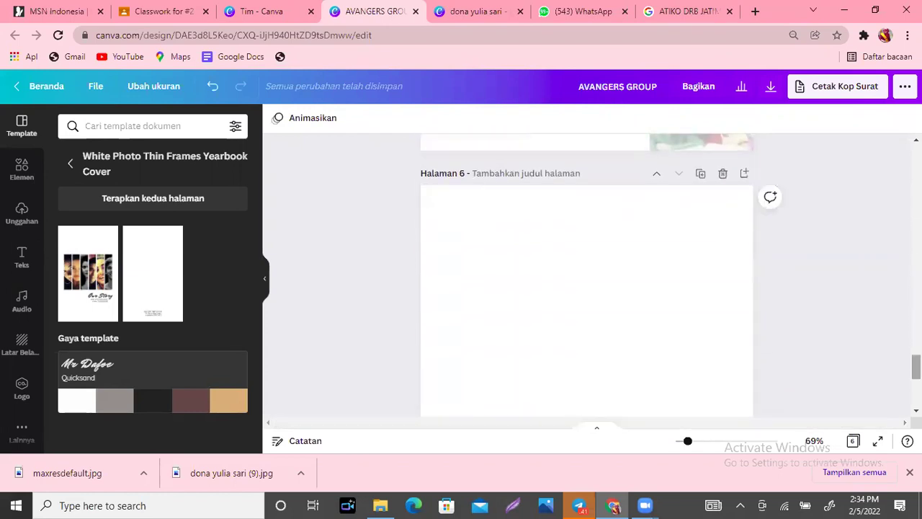
{"action": "scroll", "coordinate": [696, 243], "scroll_direction": "up", "scroll_amount": 4}
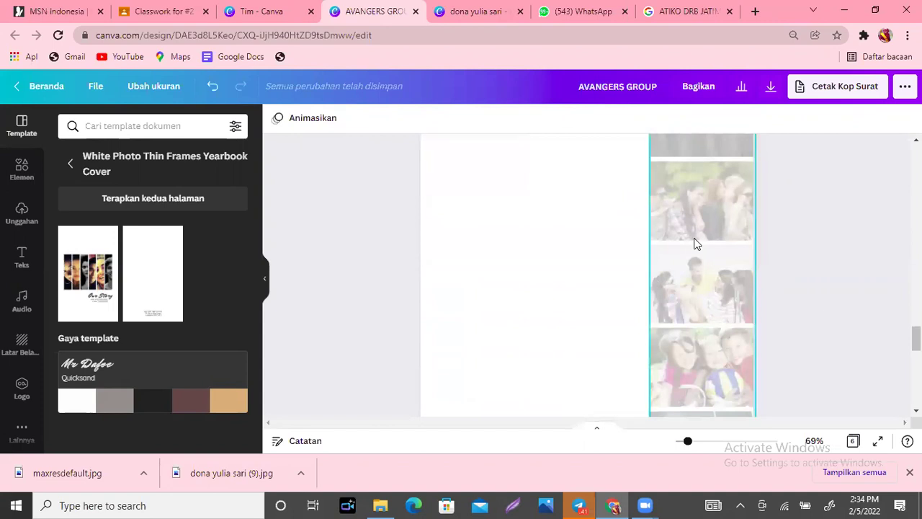
{"action": "left_click", "coordinate": [696, 243]}
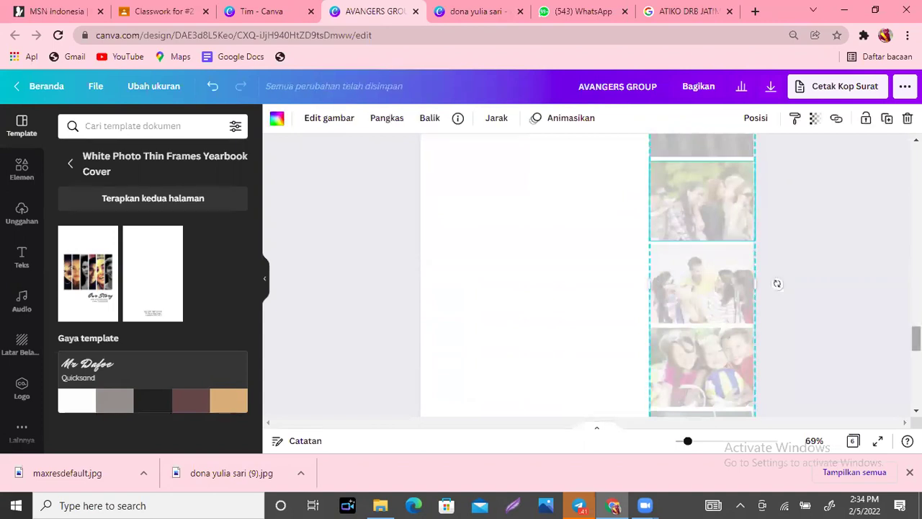
{"action": "scroll", "coordinate": [776, 283], "scroll_direction": "down", "scroll_amount": 8}
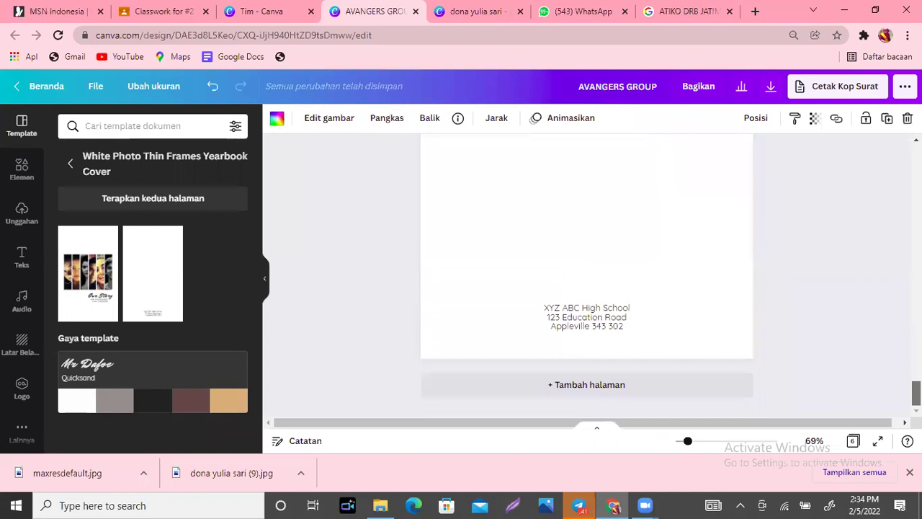
{"action": "scroll", "coordinate": [587, 273], "scroll_direction": "up", "scroll_amount": 15}
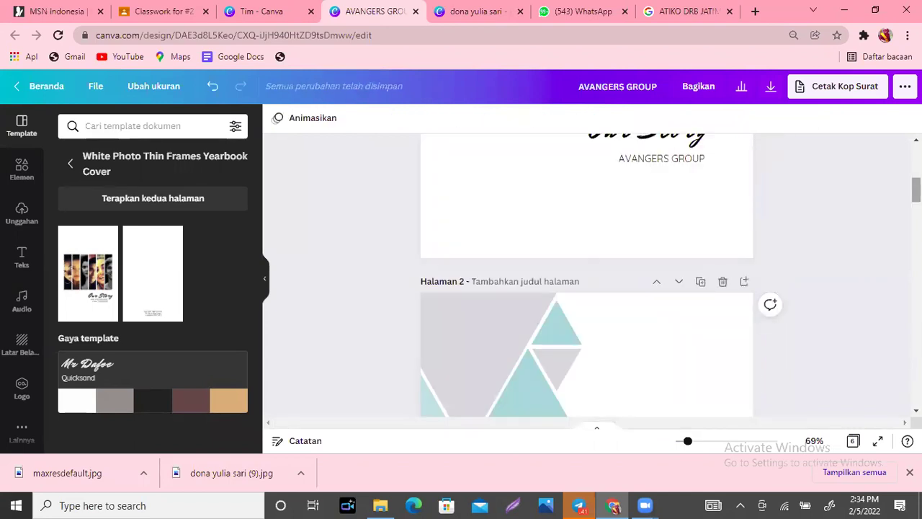
{"action": "scroll", "coordinate": [633, 208], "scroll_direction": "up", "scroll_amount": 5}
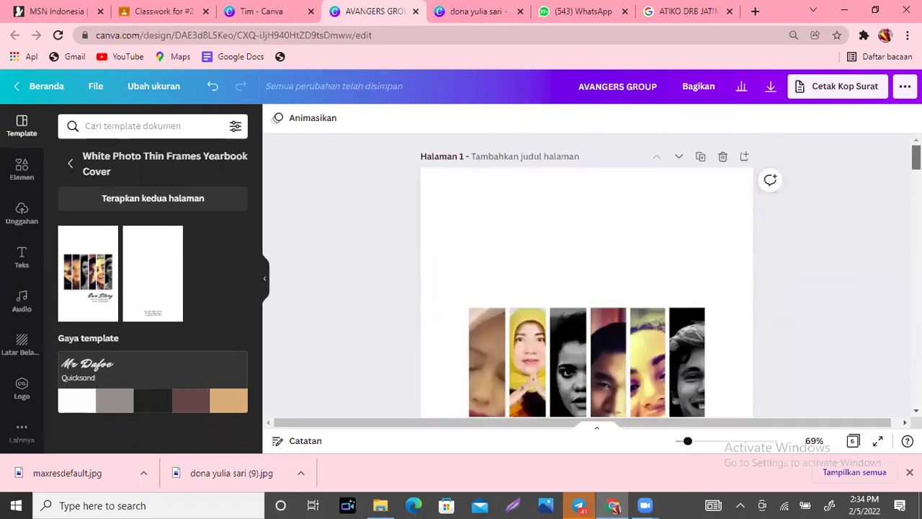
{"action": "left_click", "coordinate": [633, 208]}
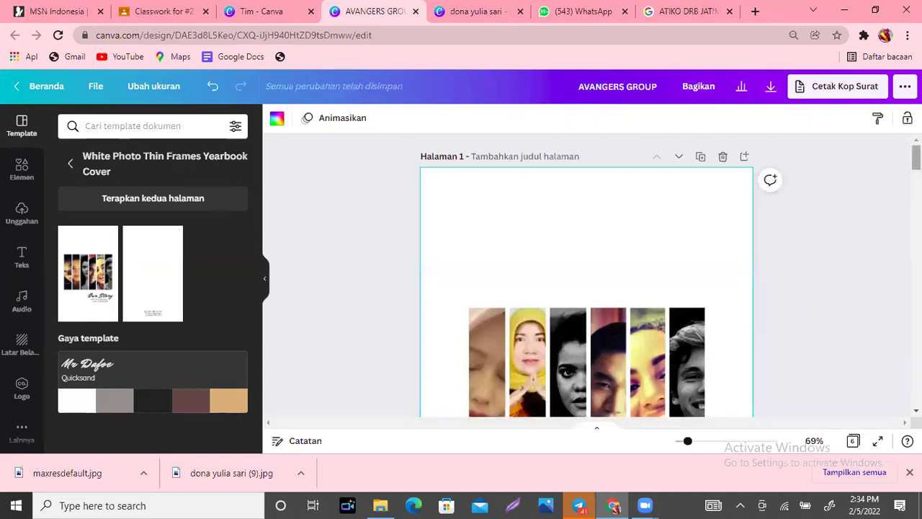
{"action": "scroll", "coordinate": [586, 273], "scroll_direction": "down", "scroll_amount": 15}
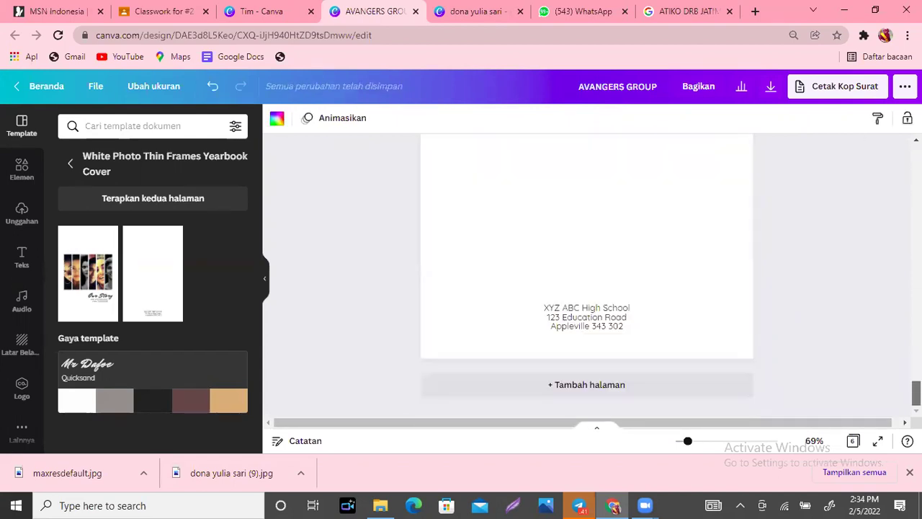
{"action": "scroll", "coordinate": [586, 274], "scroll_direction": "up", "scroll_amount": 2}
{"action": "key", "text": "Escape"}
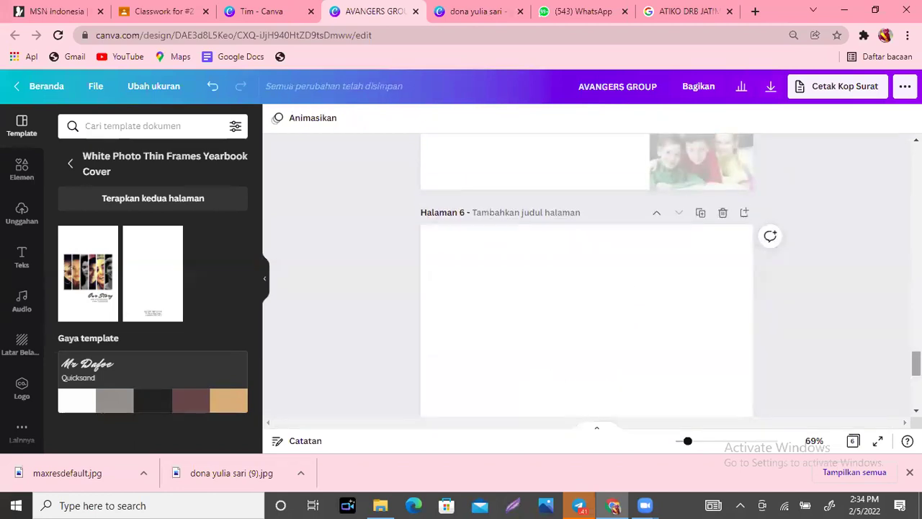
{"action": "scroll", "coordinate": [588, 288], "scroll_direction": "up", "scroll_amount": 15}
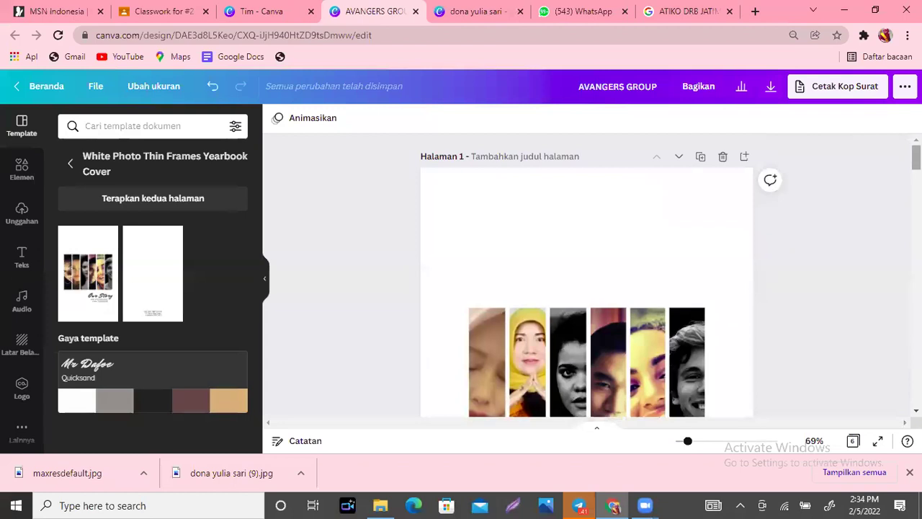
{"action": "scroll", "coordinate": [587, 288], "scroll_direction": "down", "scroll_amount": 1}
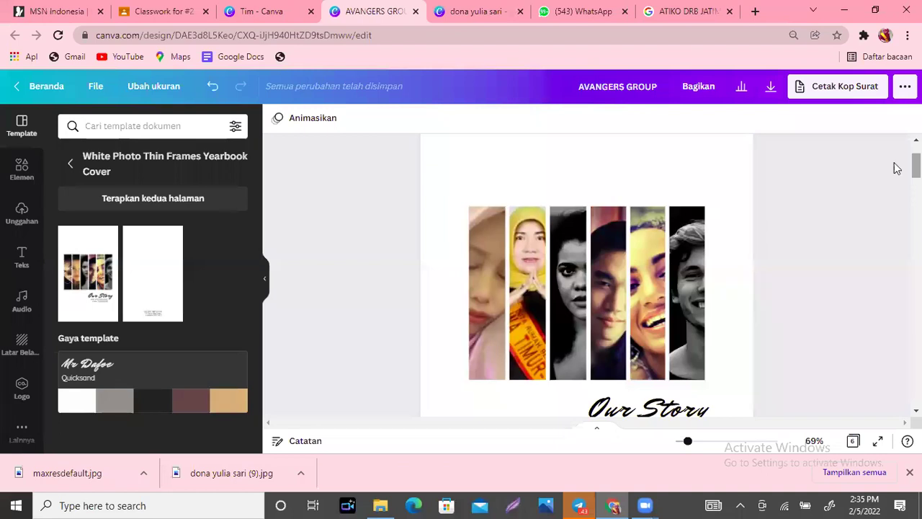
Animate the left portrait photo group with Tumble and the right group with Pop.
{"action": "left_click", "coordinate": [492, 265]}
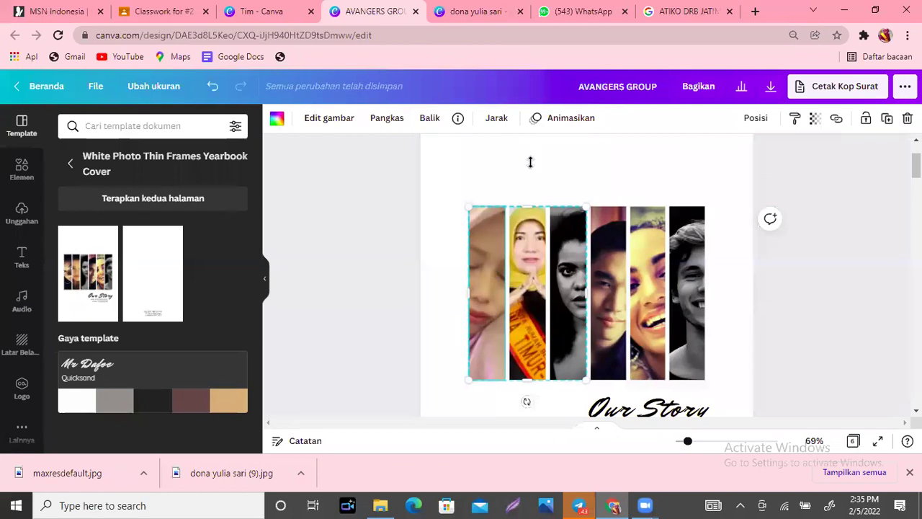
{"action": "left_click", "coordinate": [575, 121]}
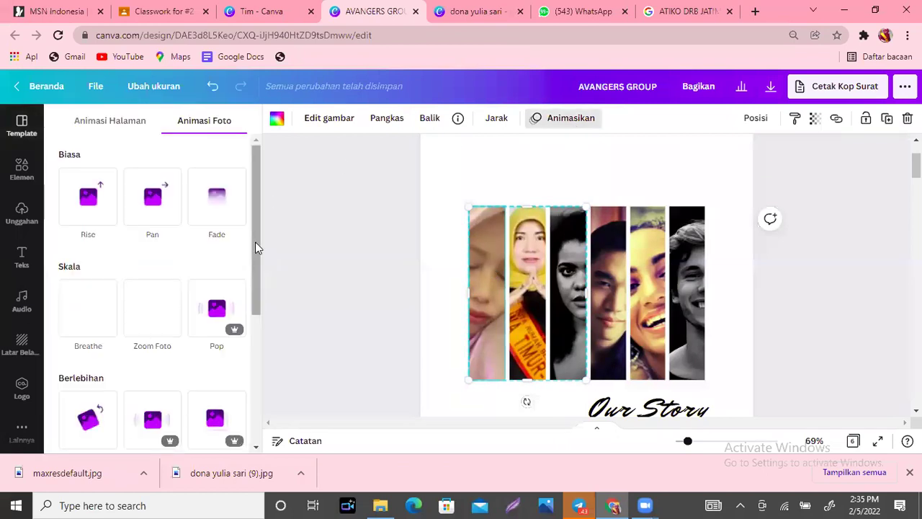
{"action": "scroll", "coordinate": [255, 283], "scroll_direction": "down", "scroll_amount": 2}
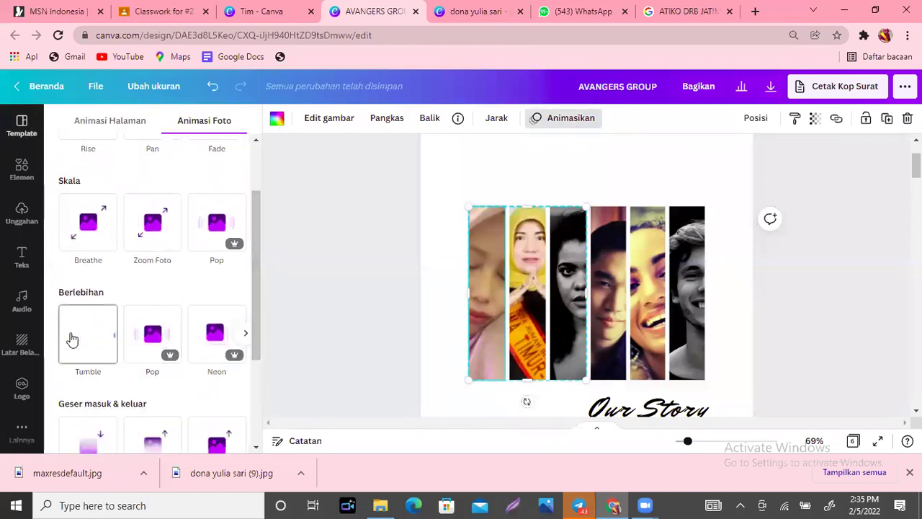
{"action": "left_click", "coordinate": [85, 341]}
{"action": "left_click", "coordinate": [647, 253]}
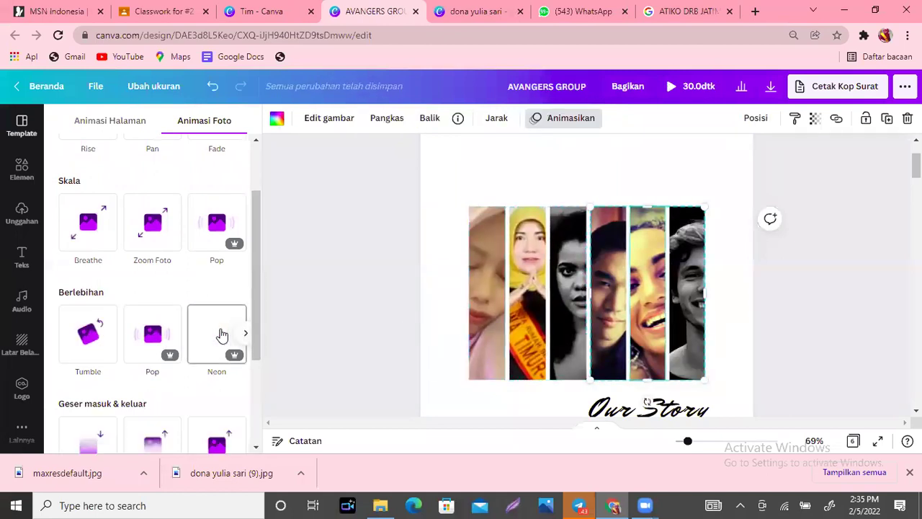
{"action": "left_click", "coordinate": [222, 335]}
{"action": "left_click", "coordinate": [155, 327]}
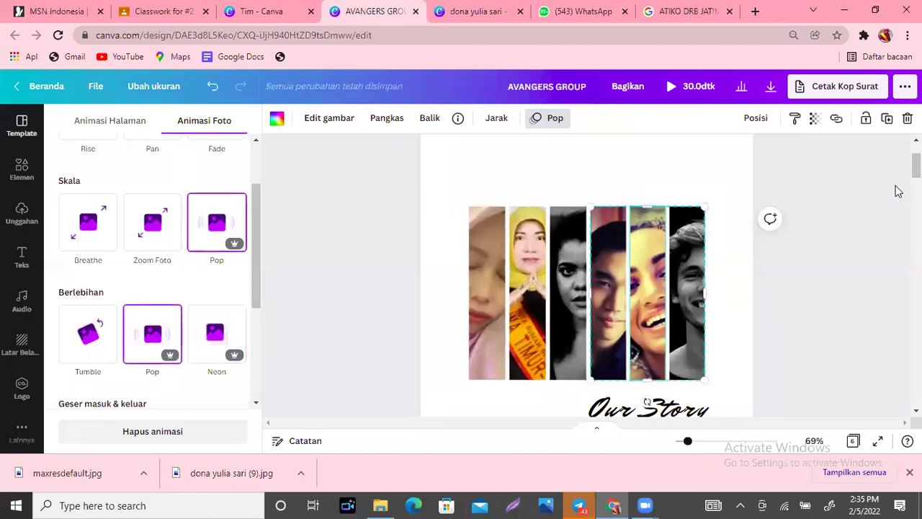
{"action": "scroll", "coordinate": [647, 401], "scroll_direction": "down", "scroll_amount": 3}
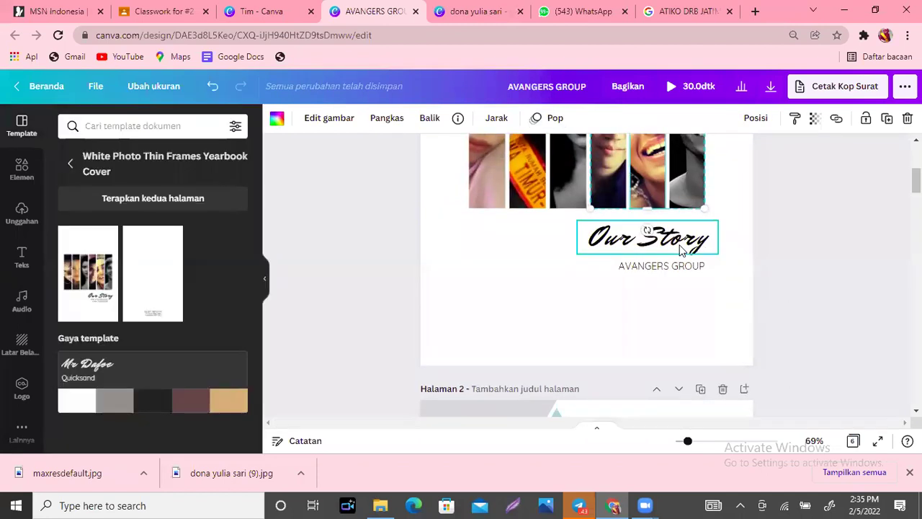
Give the Our Story title the Shift animation and the AVANGERS GROUP subtitle Bounce.
{"action": "left_click", "coordinate": [681, 248]}
{"action": "left_click", "coordinate": [697, 118]}
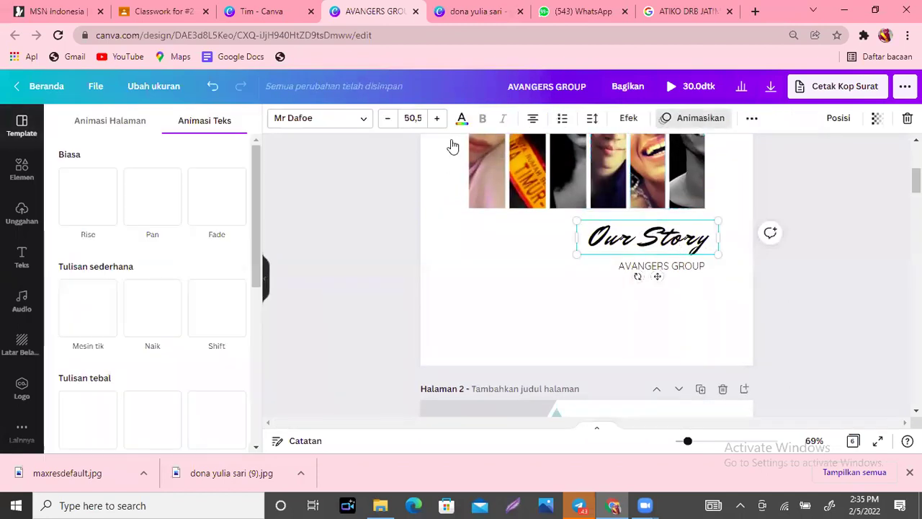
{"action": "left_click", "coordinate": [201, 320]}
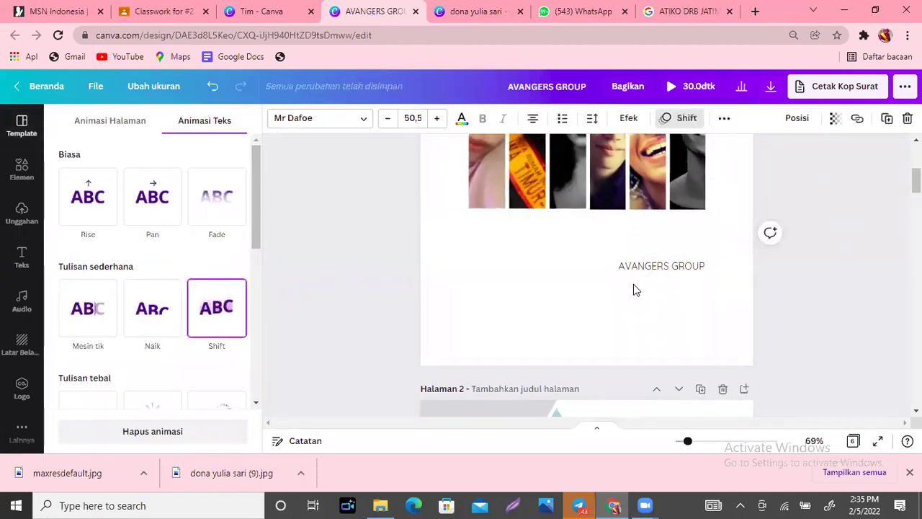
{"action": "left_click", "coordinate": [658, 270]}
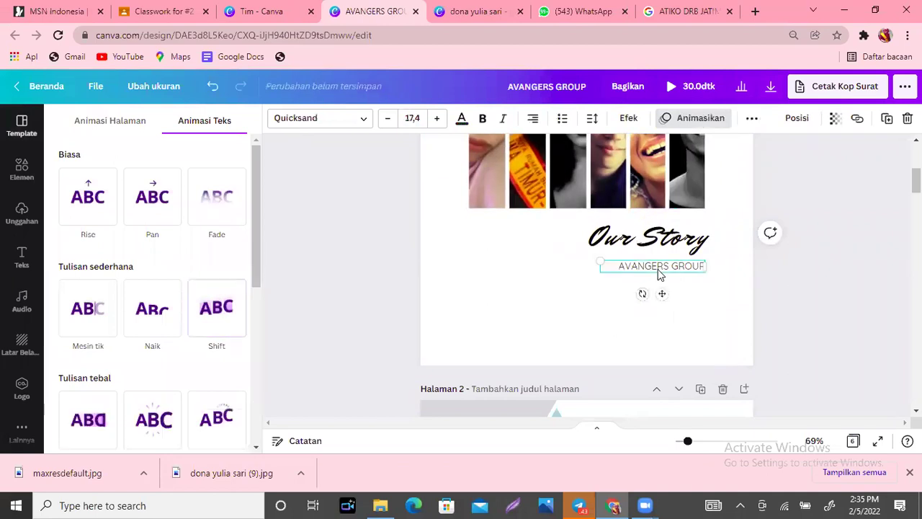
{"action": "left_click", "coordinate": [219, 418]}
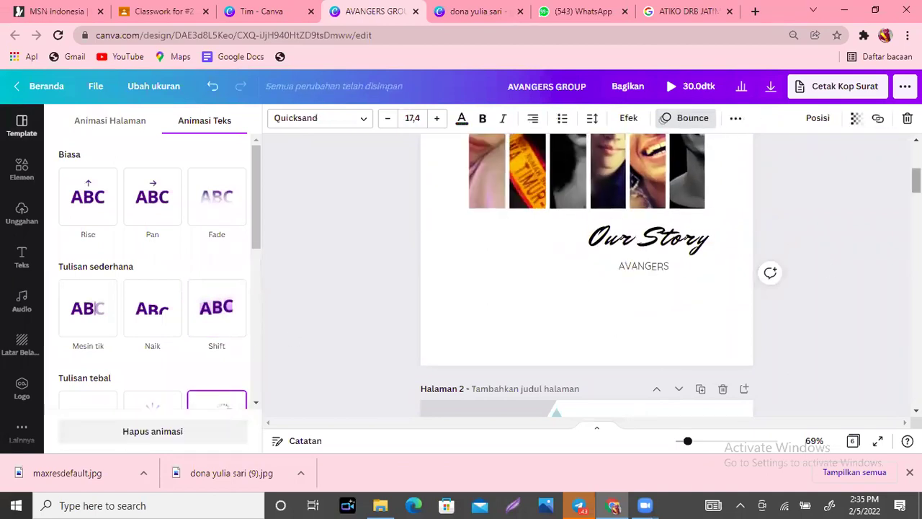
{"action": "scroll", "coordinate": [587, 273], "scroll_direction": "down", "scroll_amount": 5}
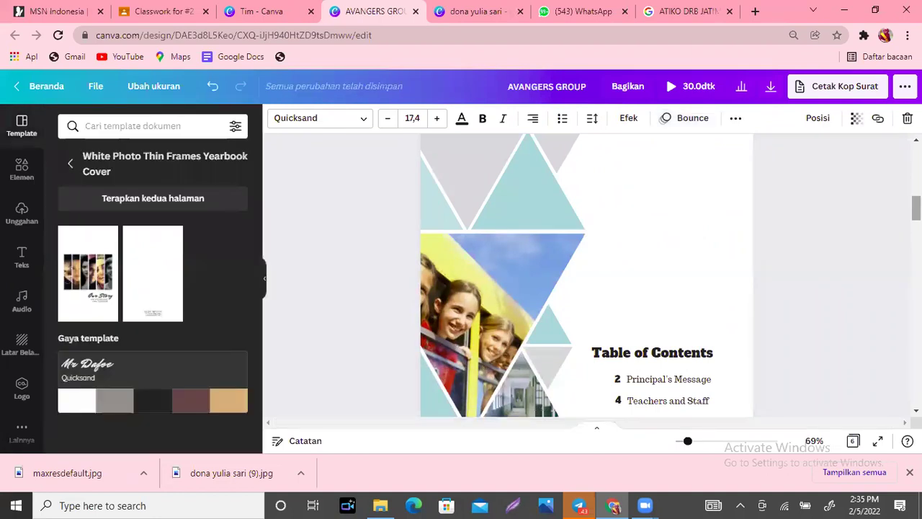
Select all elements on the Table of Contents page and animate them with Tumble.
{"action": "key", "text": "ctrl+a"}
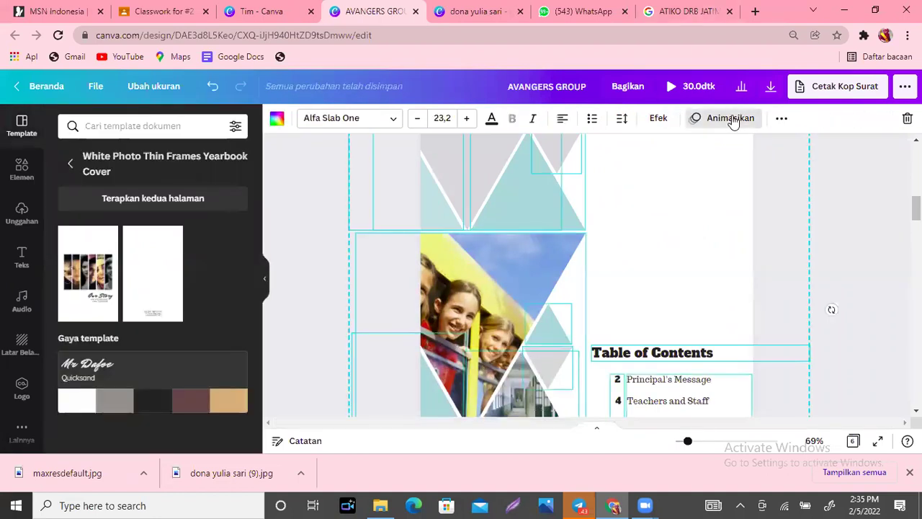
{"action": "left_click", "coordinate": [729, 118]}
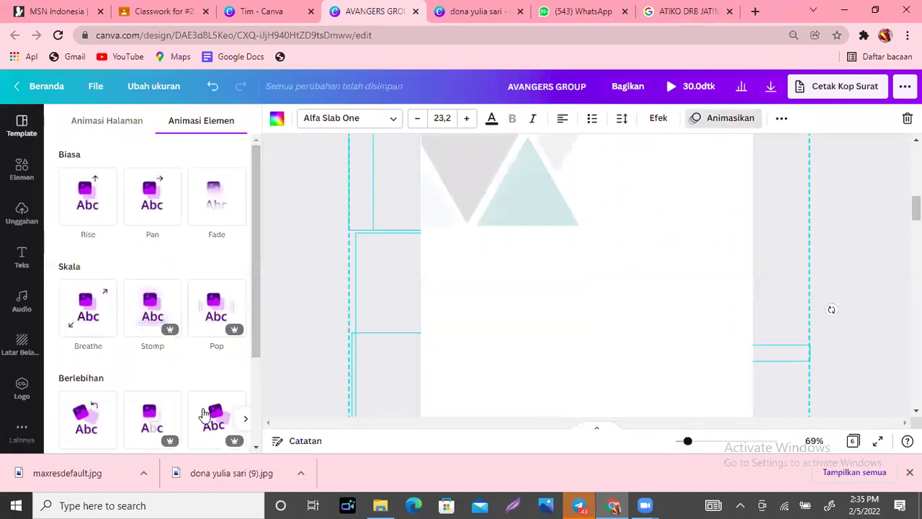
{"action": "left_click", "coordinate": [92, 420]}
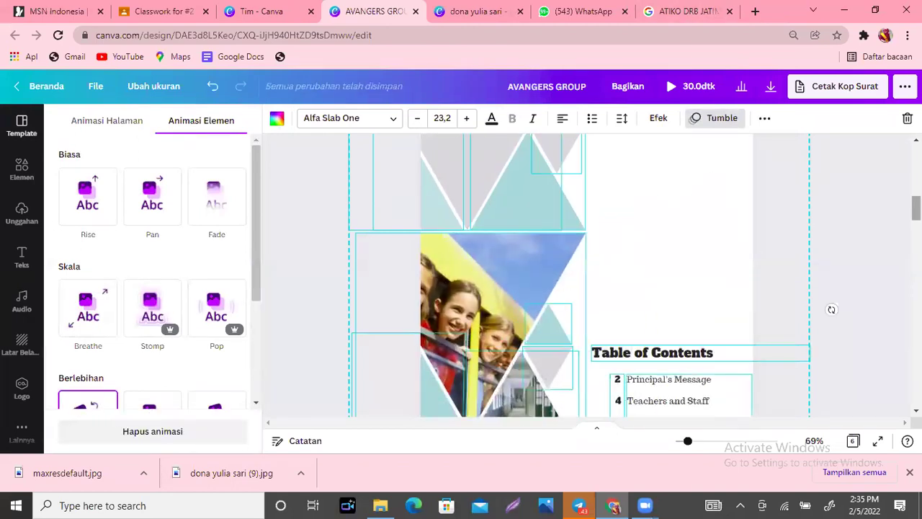
{"action": "scroll", "coordinate": [587, 274], "scroll_direction": "down", "scroll_amount": 10}
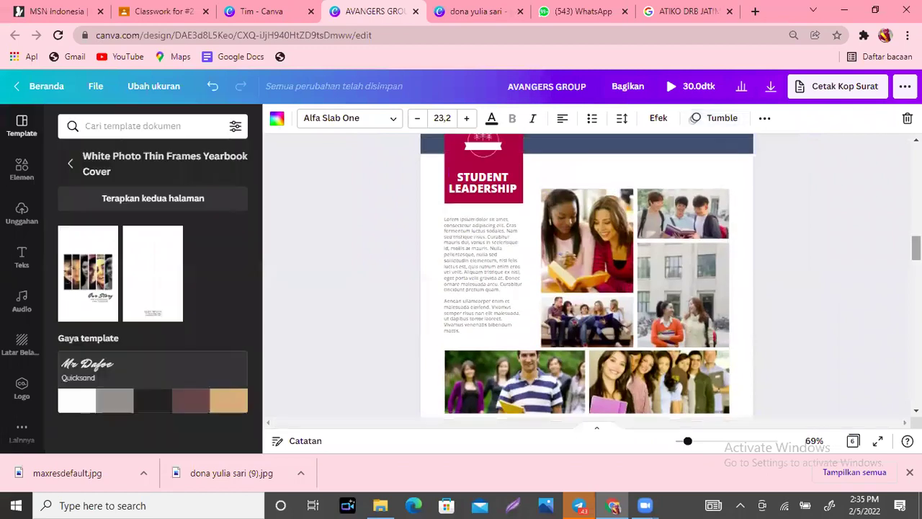
Animate all Student Leadership page elements with Tumble, after briefly trying Drift.
{"action": "left_click", "coordinate": [690, 204]}
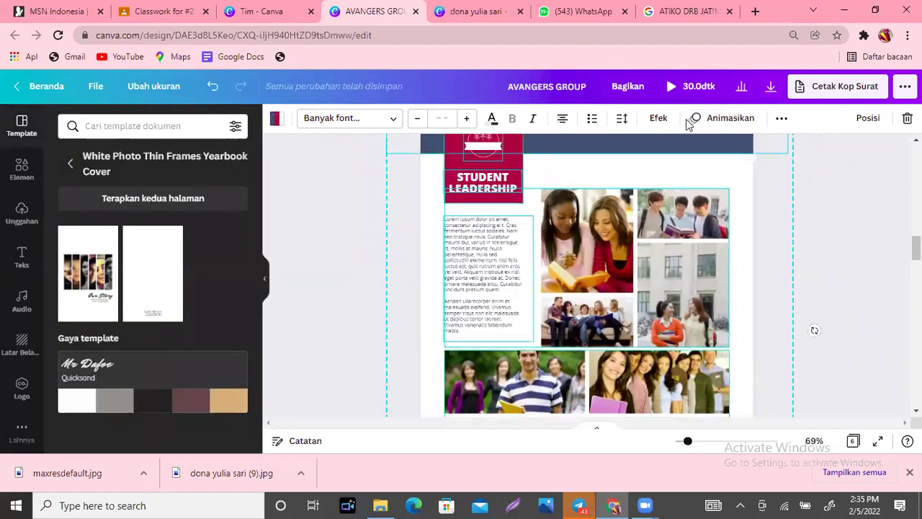
{"action": "left_click", "coordinate": [721, 117]}
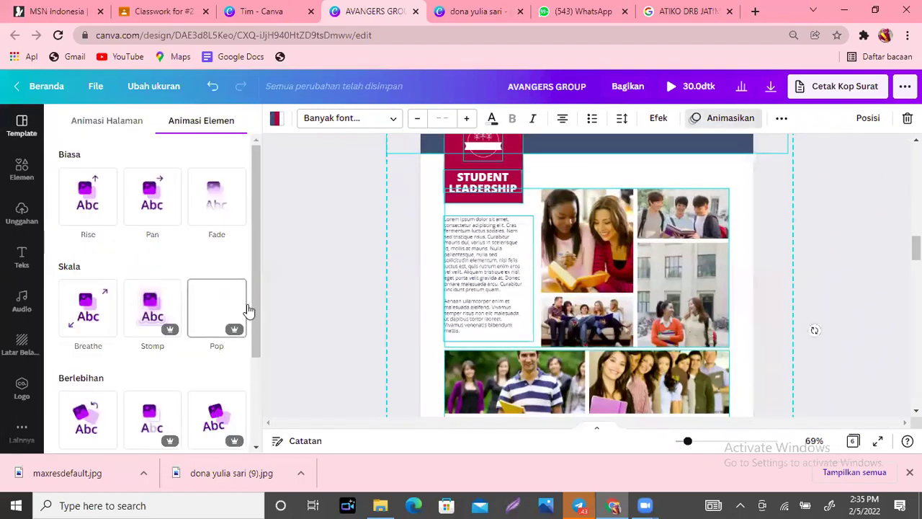
{"action": "left_click_drag", "start_coordinate": [253, 305], "coordinate": [259, 392]}
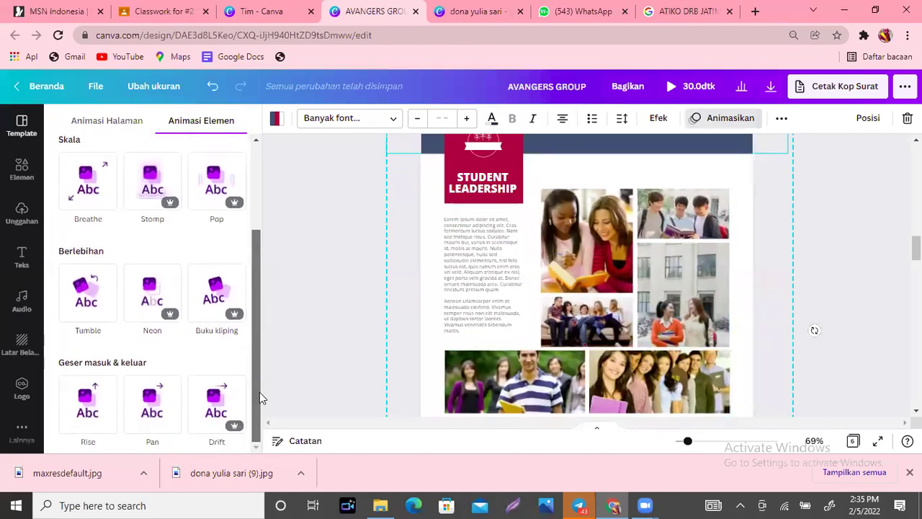
{"action": "left_click", "coordinate": [209, 396]}
{"action": "left_click", "coordinate": [87, 305]}
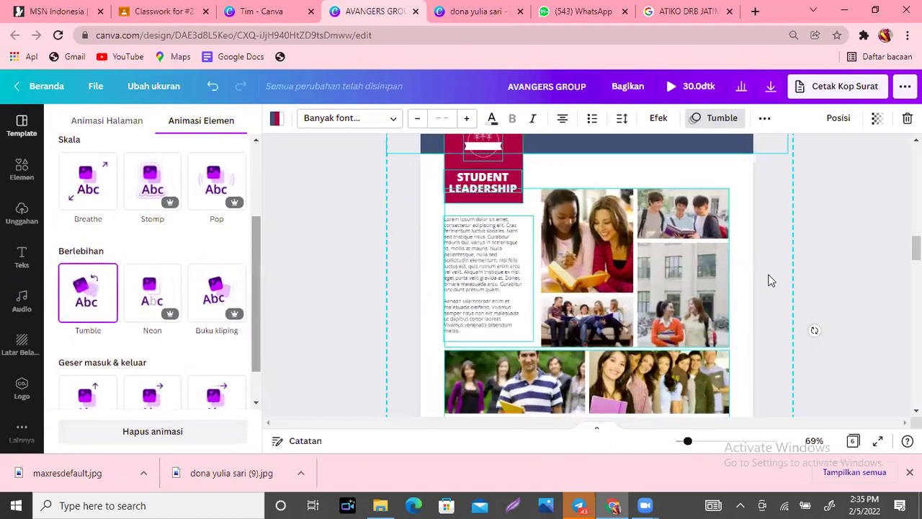
{"action": "scroll", "coordinate": [814, 330], "scroll_direction": "down", "scroll_amount": 5}
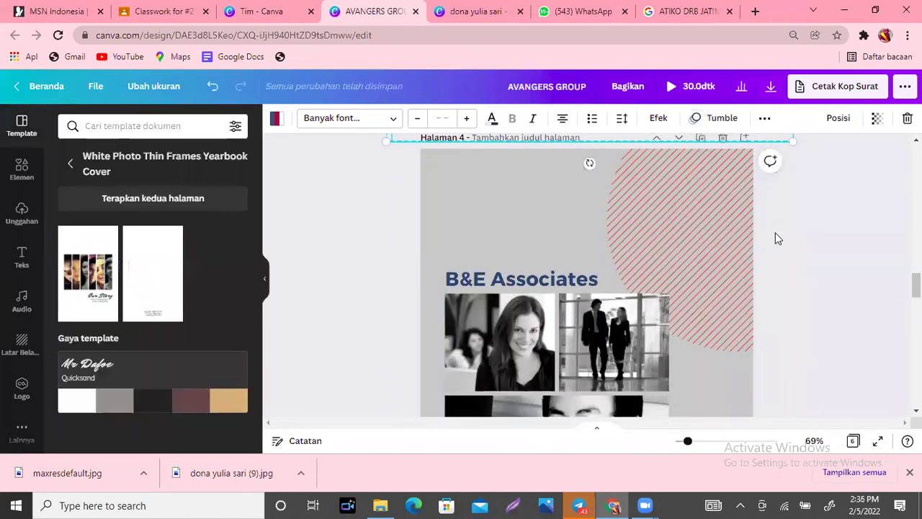
Apply the Tumble animation to all elements on the B&E Associates and Autographs pages.
{"action": "left_click", "coordinate": [576, 207]}
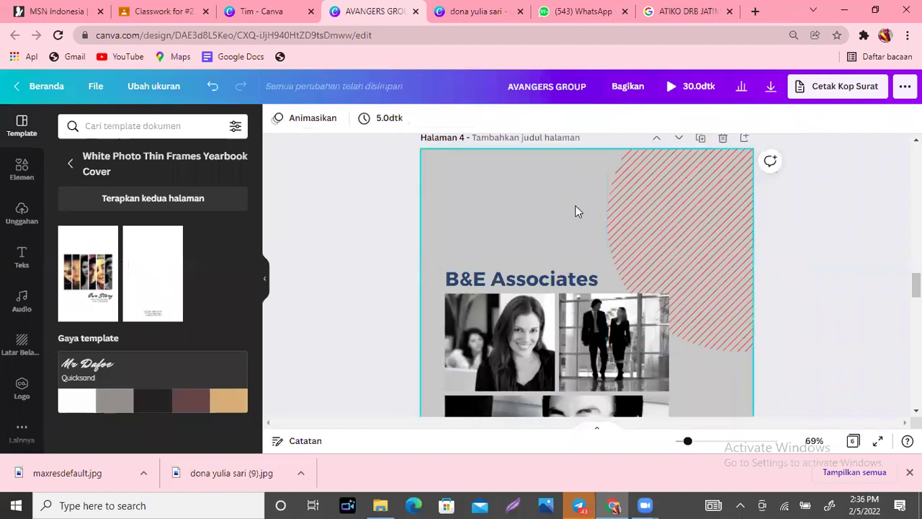
{"action": "key", "text": "ctrl+a"}
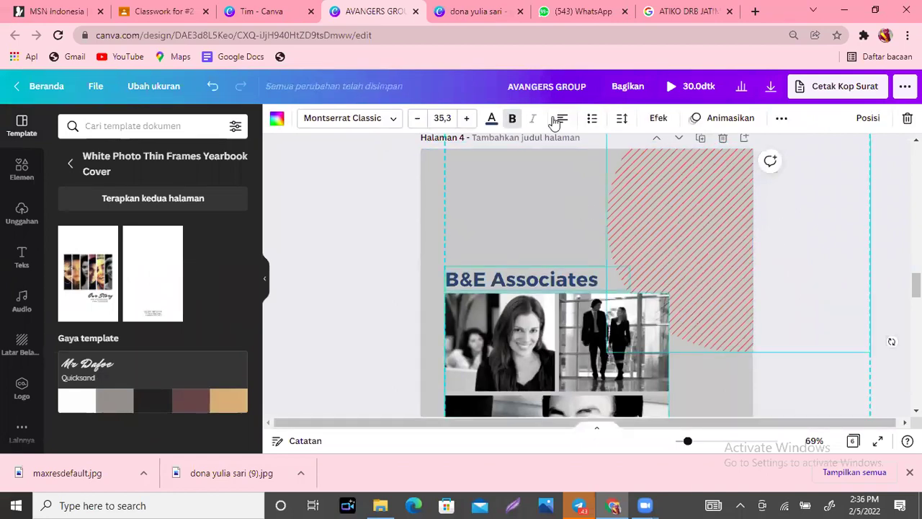
{"action": "left_click", "coordinate": [729, 117]}
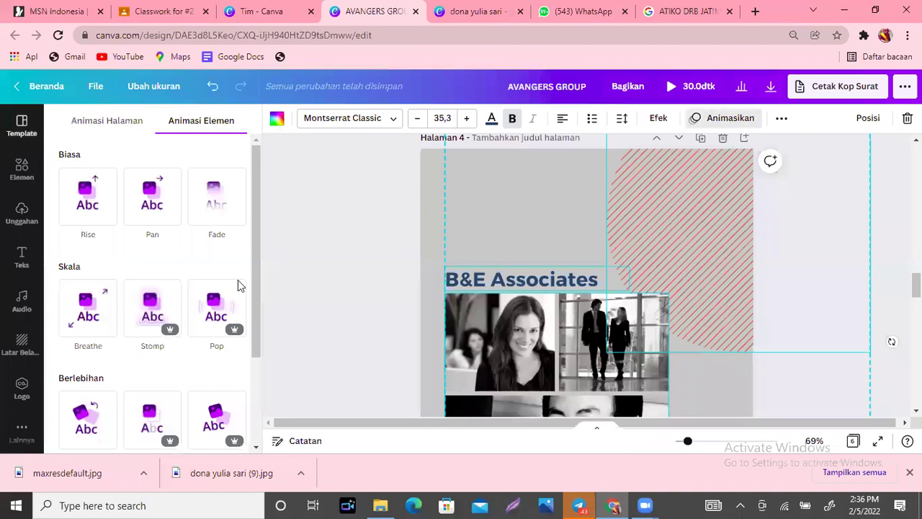
{"action": "left_click", "coordinate": [105, 412]}
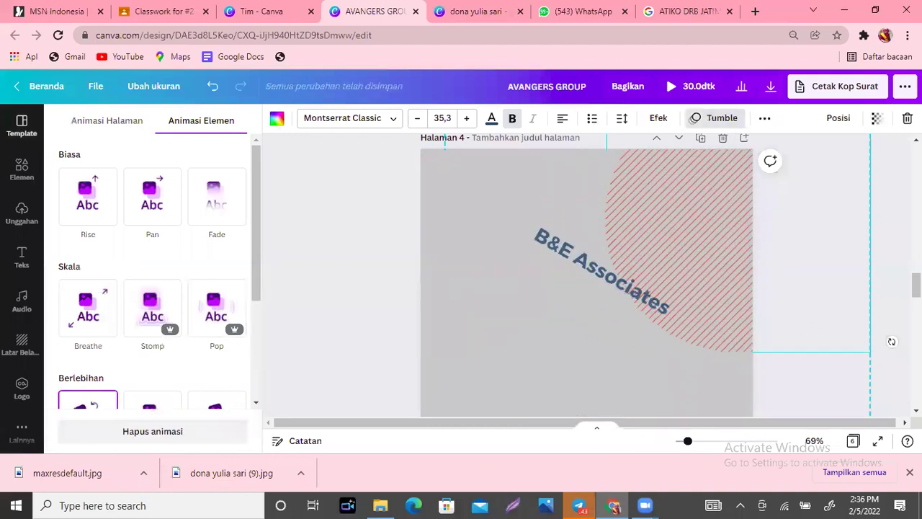
{"action": "scroll", "coordinate": [502, 334], "scroll_direction": "down", "scroll_amount": 7}
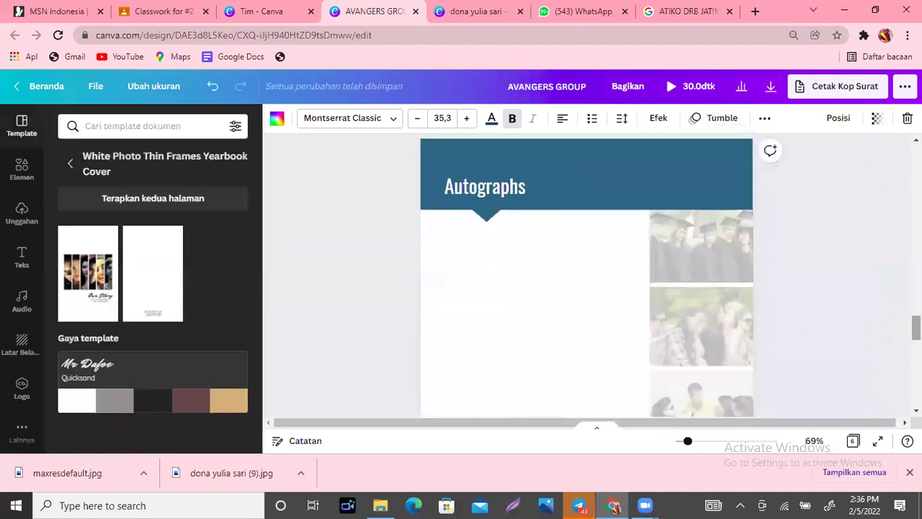
{"action": "key", "text": "ctrl+a"}
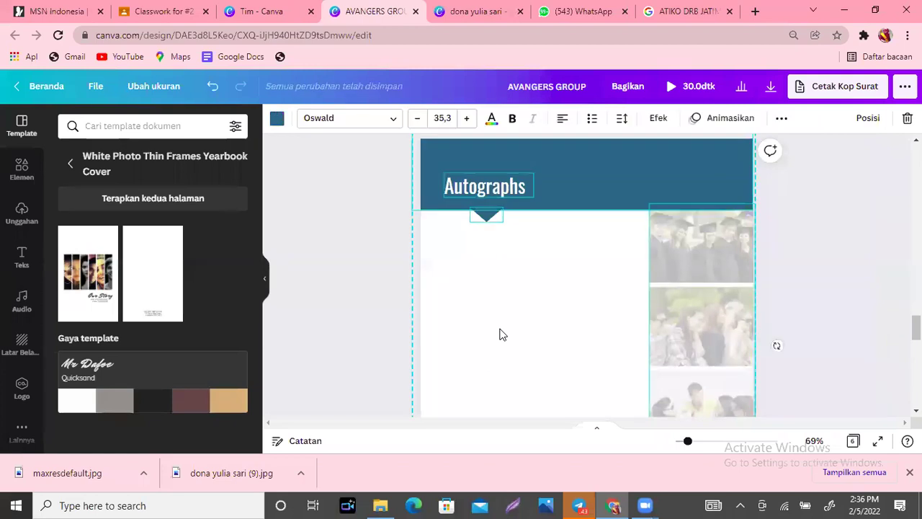
{"action": "left_click", "coordinate": [722, 118]}
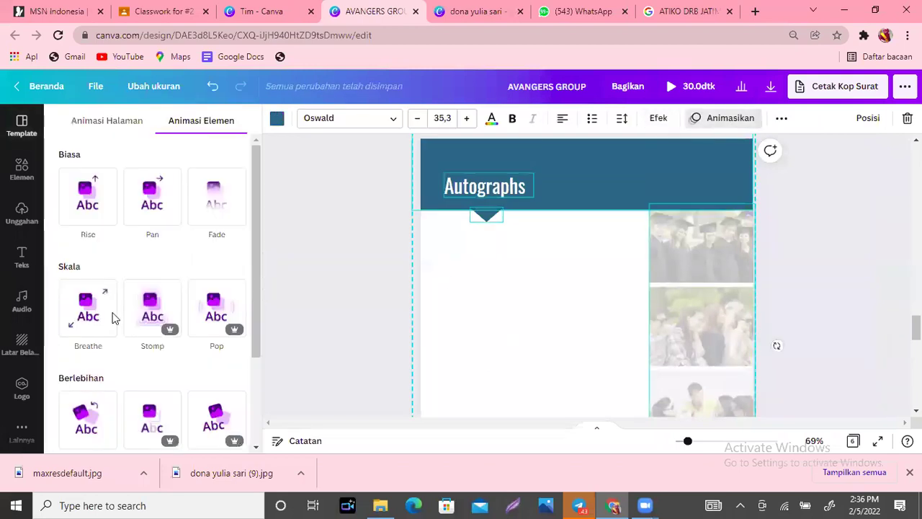
{"action": "left_click", "coordinate": [76, 421]}
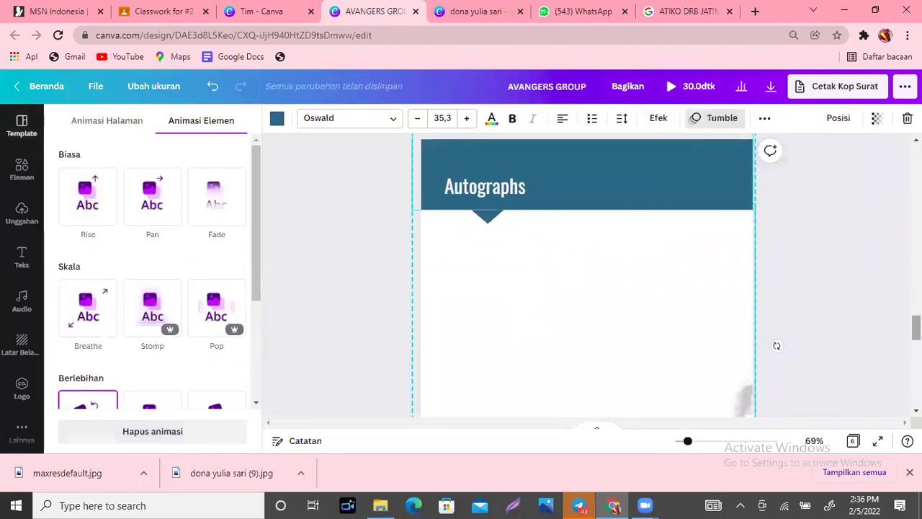
{"action": "scroll", "coordinate": [777, 345], "scroll_direction": "down", "scroll_amount": 10}
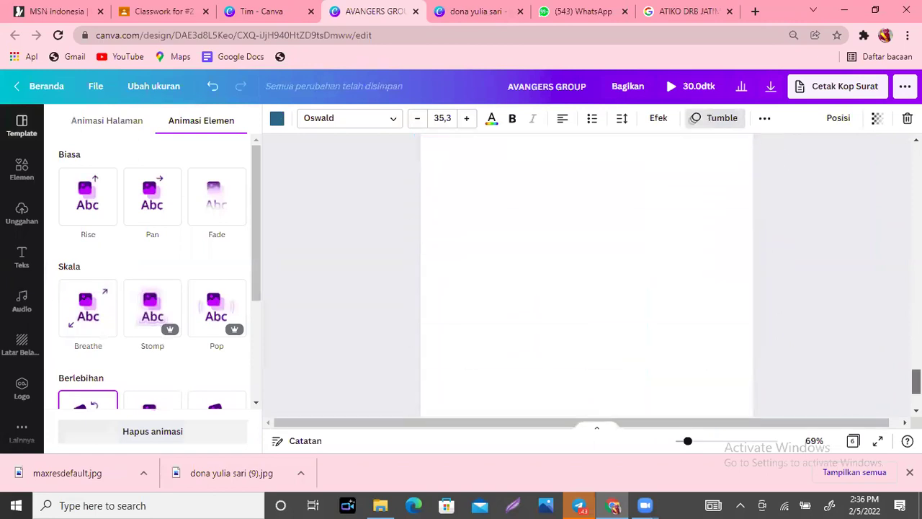
{"action": "scroll", "coordinate": [609, 279], "scroll_direction": "up", "scroll_amount": 4}
Give the page 6 text the Buku kliping text animation.
{"action": "left_click", "coordinate": [609, 279]}
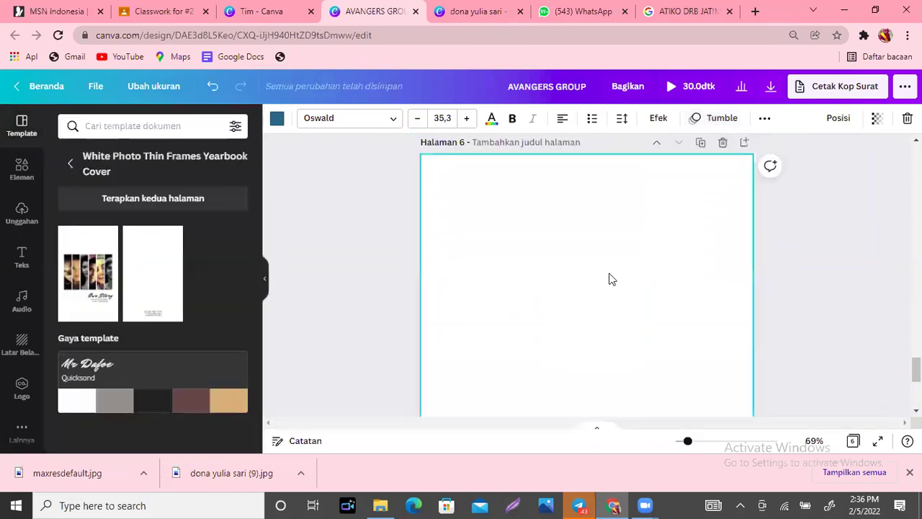
{"action": "left_click", "coordinate": [609, 278]}
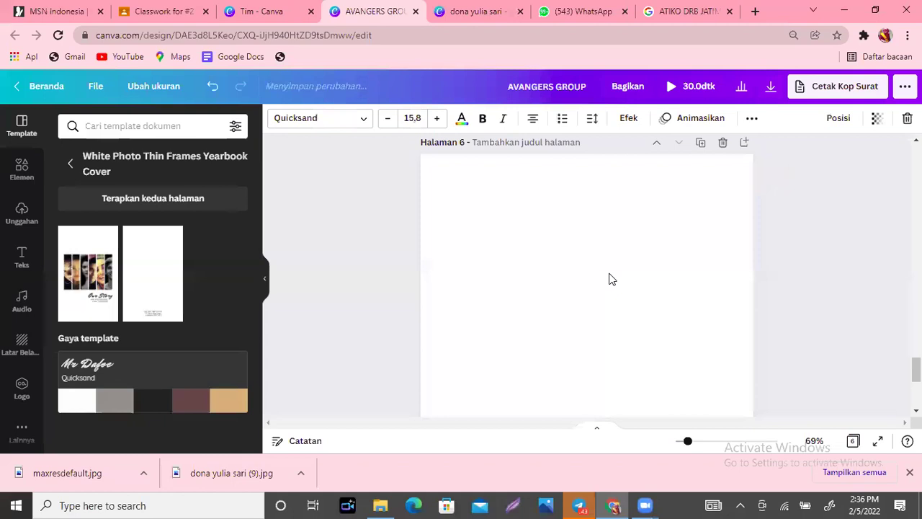
{"action": "left_click", "coordinate": [696, 119]}
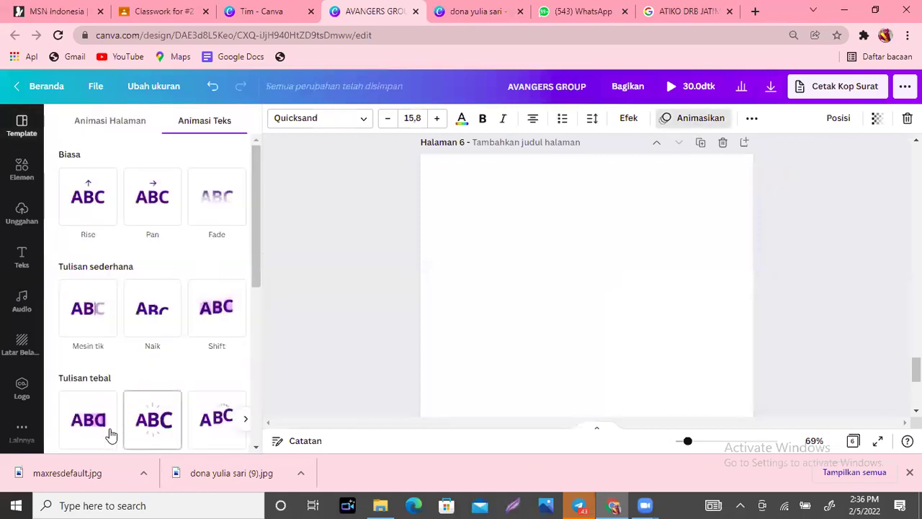
{"action": "scroll", "coordinate": [255, 296], "scroll_direction": "down", "scroll_amount": 5}
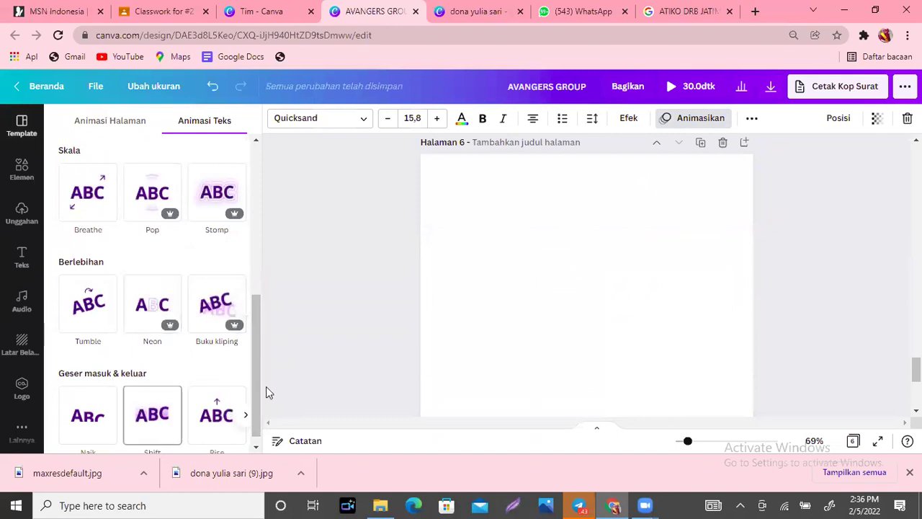
{"action": "scroll", "coordinate": [252, 367], "scroll_direction": "down", "scroll_amount": 1}
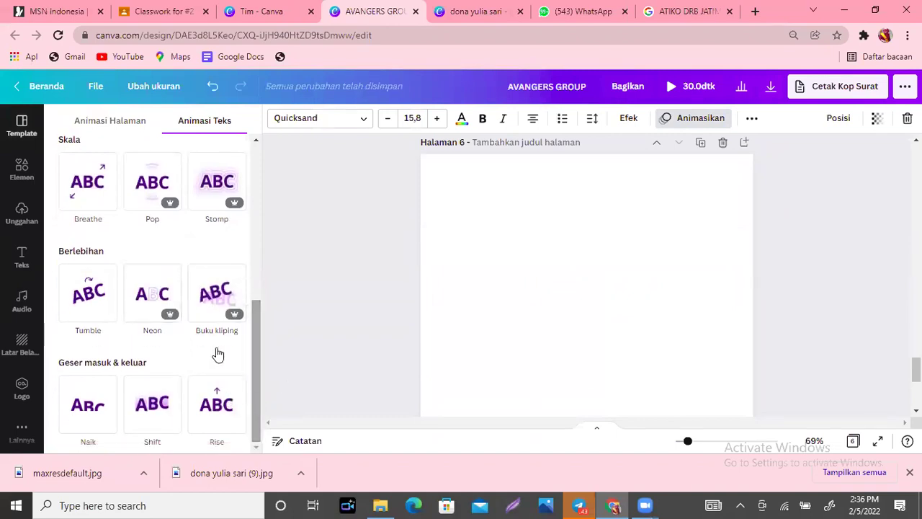
{"action": "left_click", "coordinate": [211, 306]}
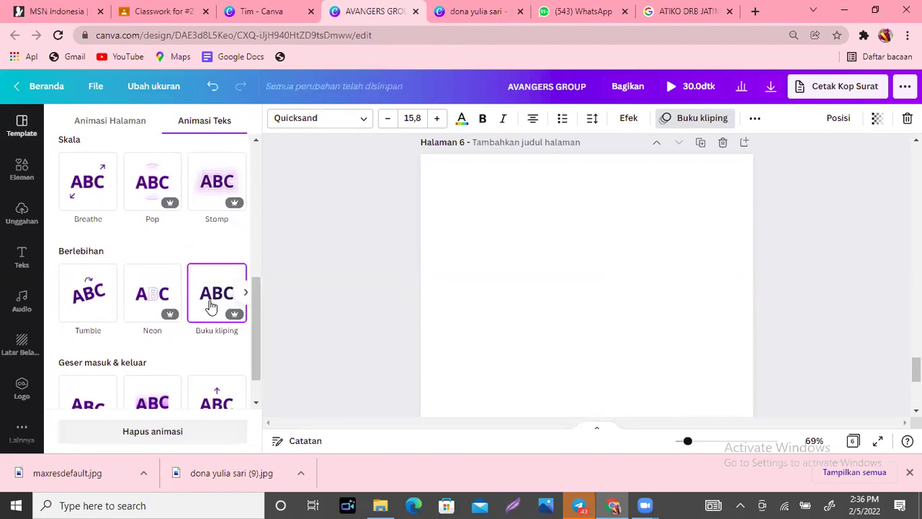
{"action": "left_click", "coordinate": [6, 304]}
Add Morning Snowflake from the Audio library as background music, after briefly trying When I See Blue.
{"action": "left_click", "coordinate": [7, 289]}
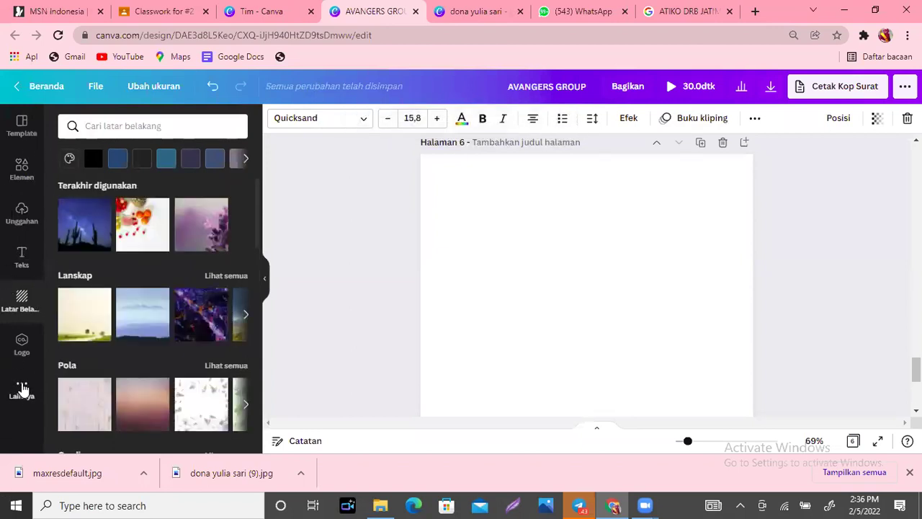
{"action": "left_click", "coordinate": [23, 389]}
{"action": "left_click", "coordinate": [179, 224]}
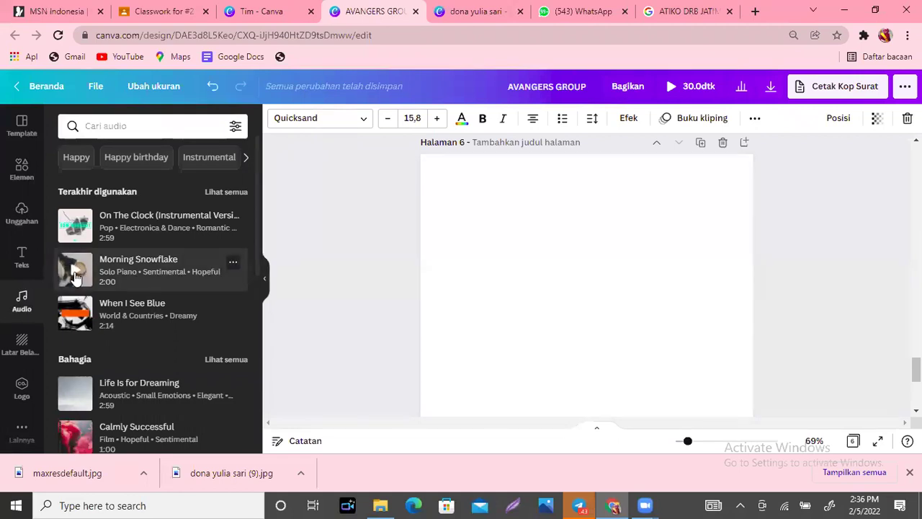
{"action": "left_click", "coordinate": [108, 275]}
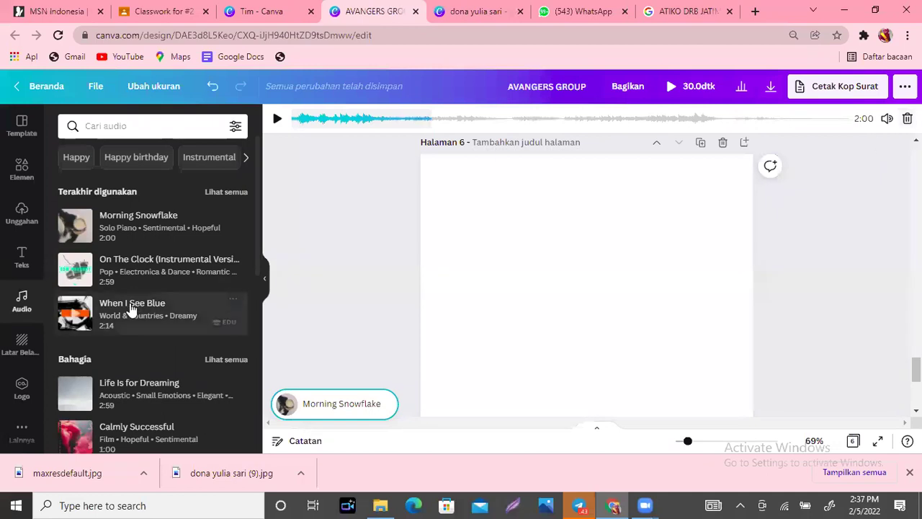
{"action": "left_click", "coordinate": [132, 308]}
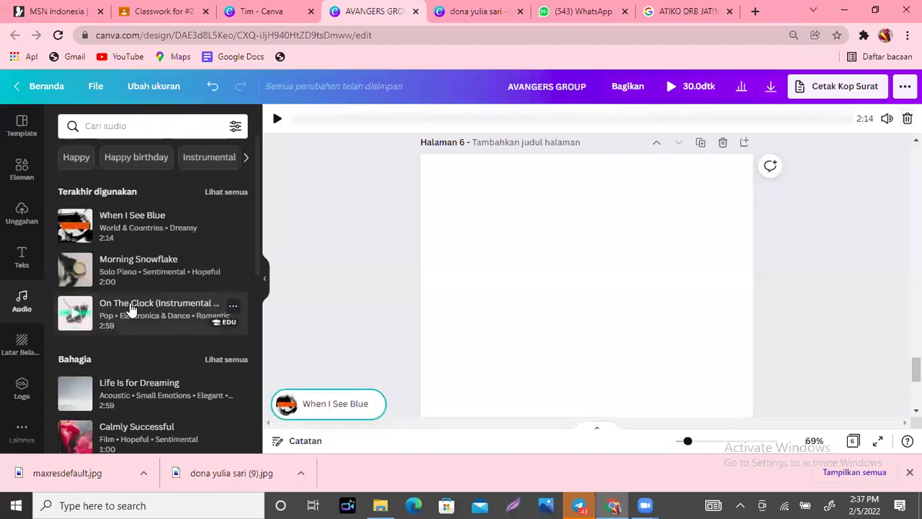
{"action": "left_click", "coordinate": [121, 280]}
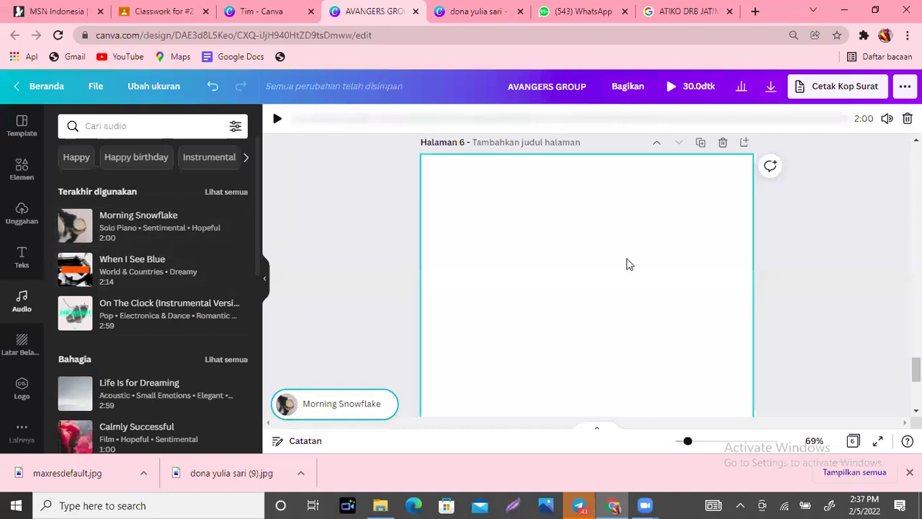
Set page 1's duration to 14 seconds and page 2's to 11 seconds.
{"action": "scroll", "coordinate": [272, 108], "scroll_direction": "up", "scroll_amount": 10}
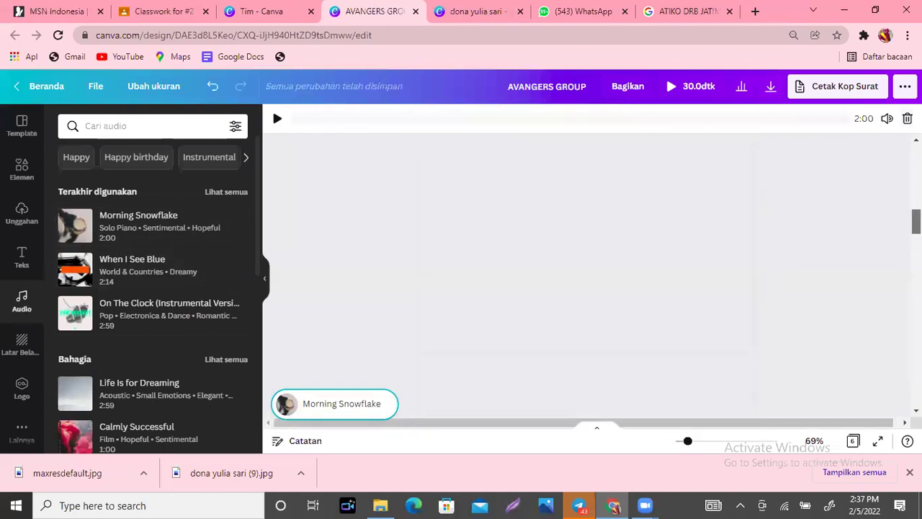
{"action": "scroll", "coordinate": [272, 108], "scroll_direction": "up", "scroll_amount": 3}
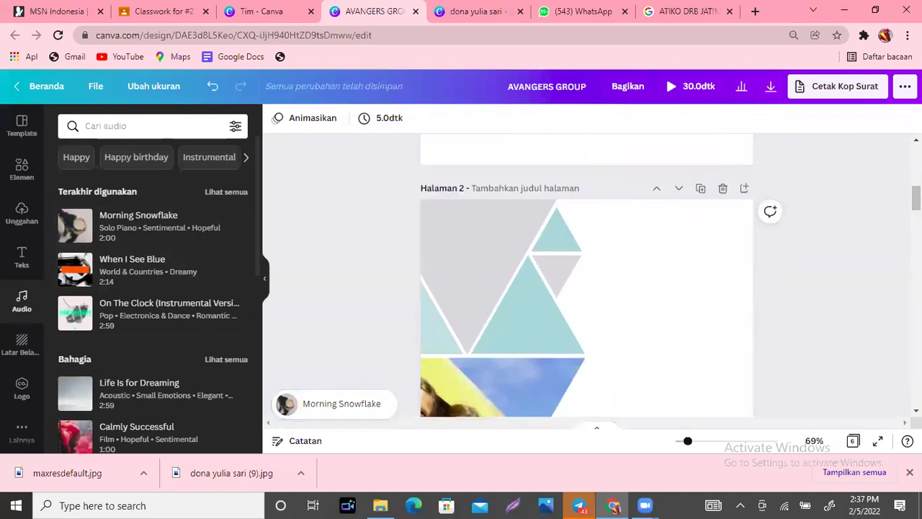
{"action": "scroll", "coordinate": [586, 274], "scroll_direction": "up", "scroll_amount": 5}
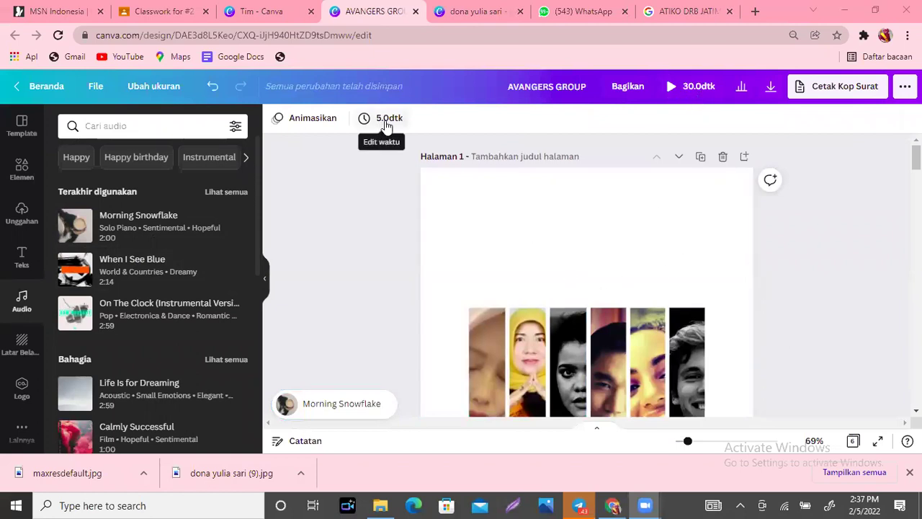
{"action": "left_click", "coordinate": [621, 251]}
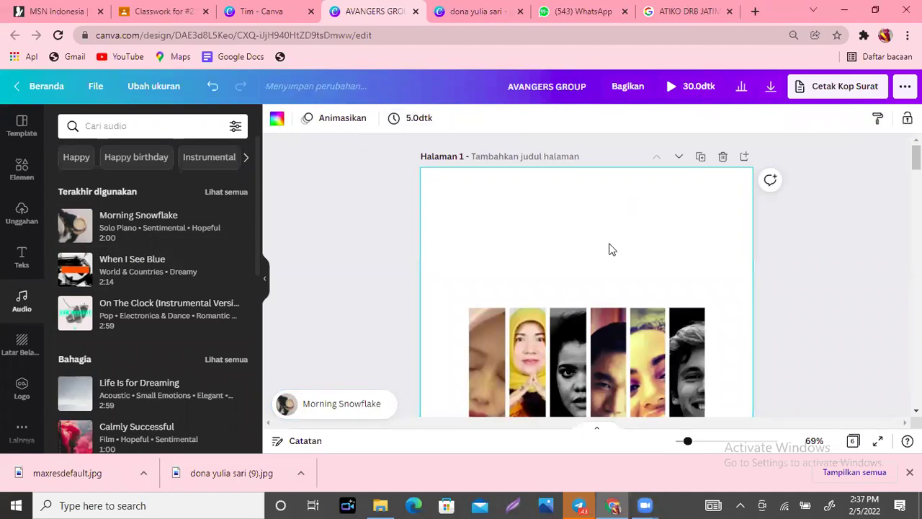
{"action": "left_click", "coordinate": [414, 122]}
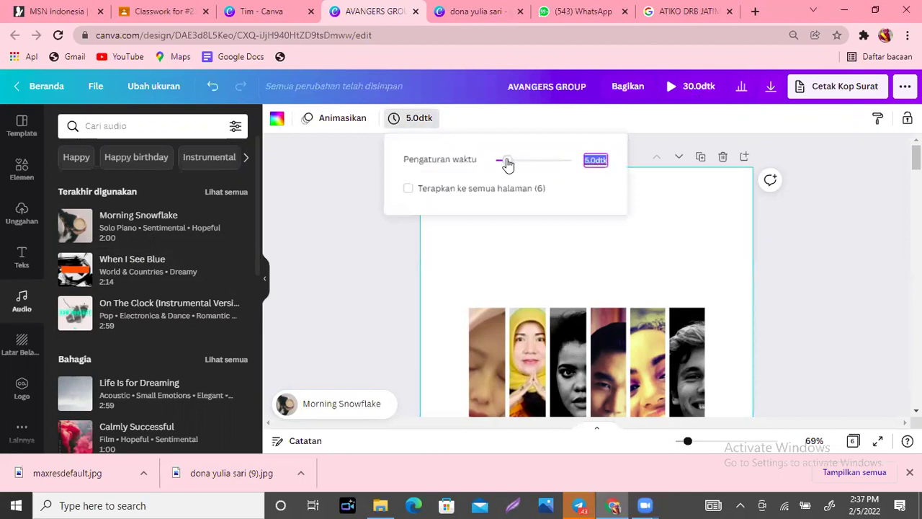
{"action": "left_click_drag", "start_coordinate": [506, 164], "coordinate": [533, 170]}
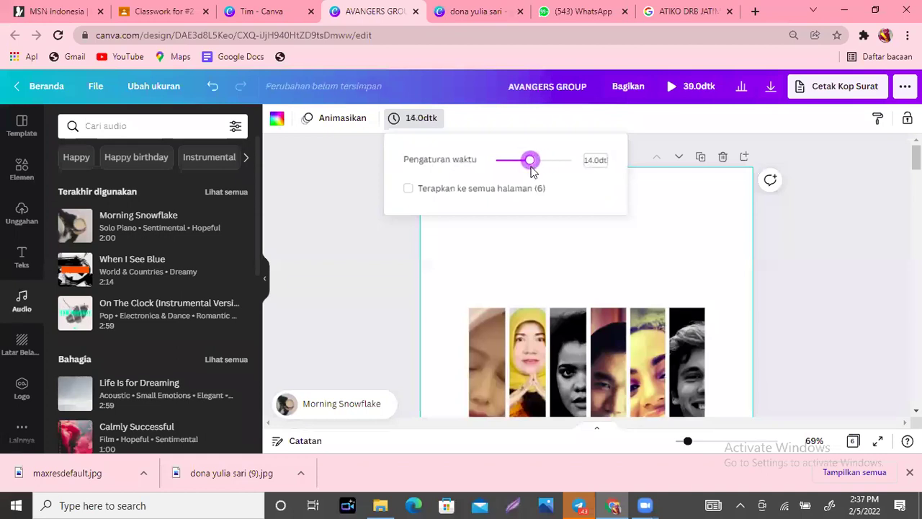
{"action": "left_click", "coordinate": [696, 223]}
{"action": "scroll", "coordinate": [666, 172], "scroll_direction": "down", "scroll_amount": 10}
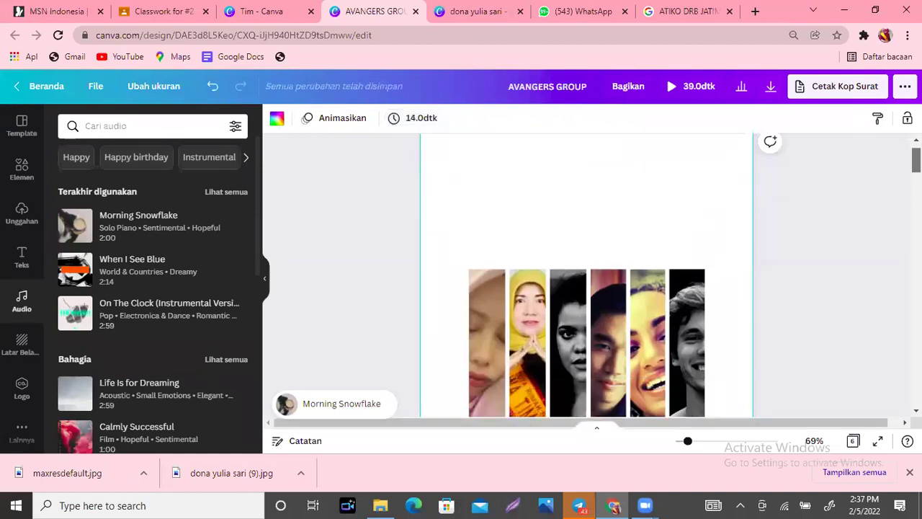
{"action": "left_click", "coordinate": [386, 122]}
{"action": "left_click_drag", "start_coordinate": [480, 164], "coordinate": [492, 162]}
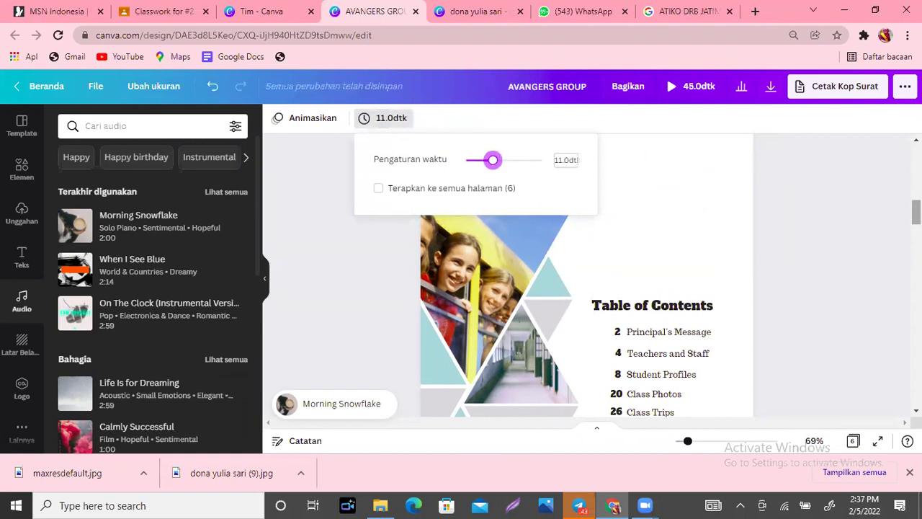
Lengthen page 3 to 16.5 seconds, bringing the design to 56.5 seconds.
{"action": "scroll", "coordinate": [587, 278], "scroll_direction": "down", "scroll_amount": 3}
{"action": "scroll", "coordinate": [587, 277], "scroll_direction": "down", "scroll_amount": 2}
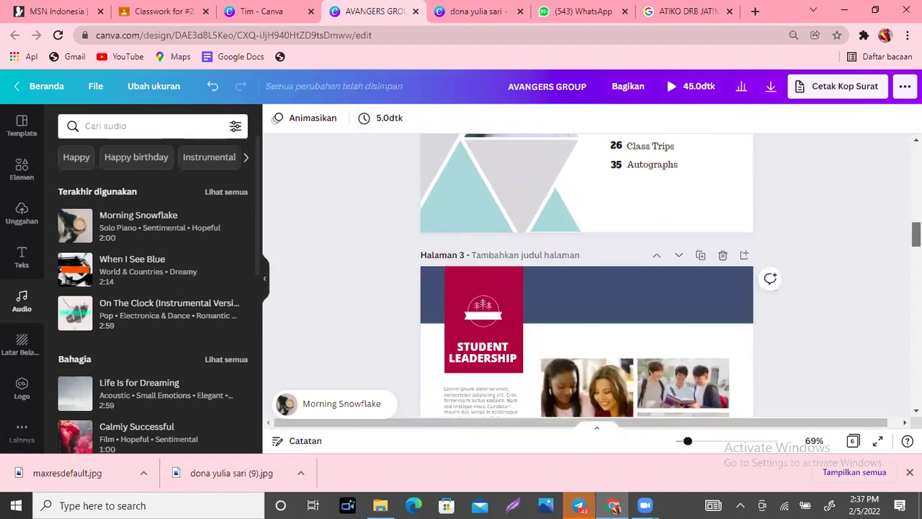
{"action": "scroll", "coordinate": [587, 275], "scroll_direction": "down", "scroll_amount": 2}
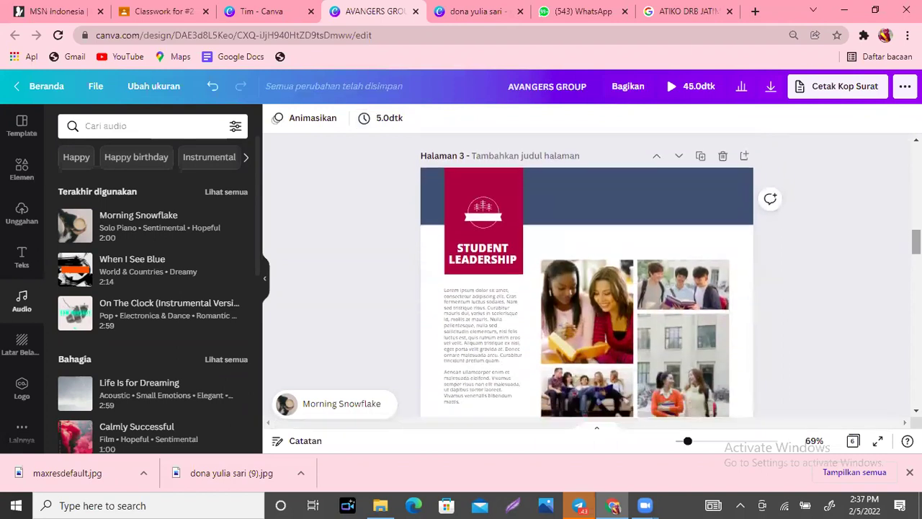
{"action": "scroll", "coordinate": [468, 175], "scroll_direction": "down", "scroll_amount": 2}
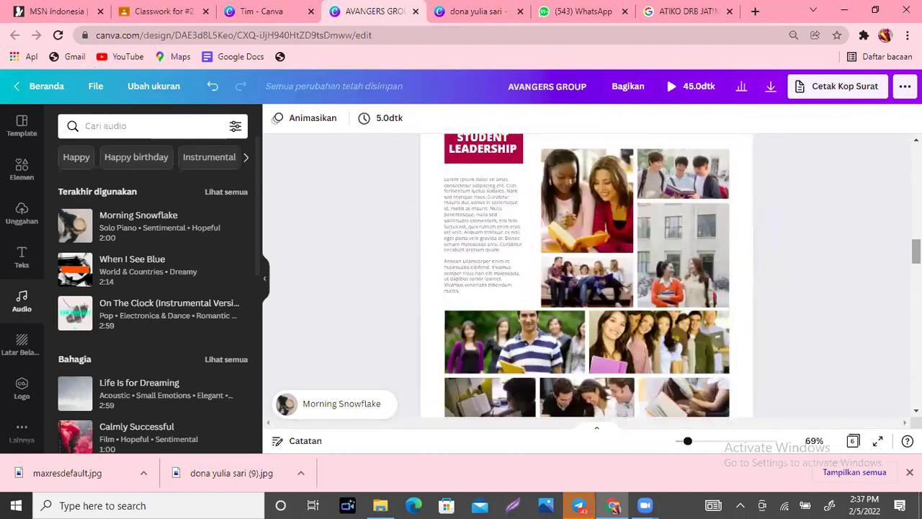
{"action": "left_click", "coordinate": [468, 176]}
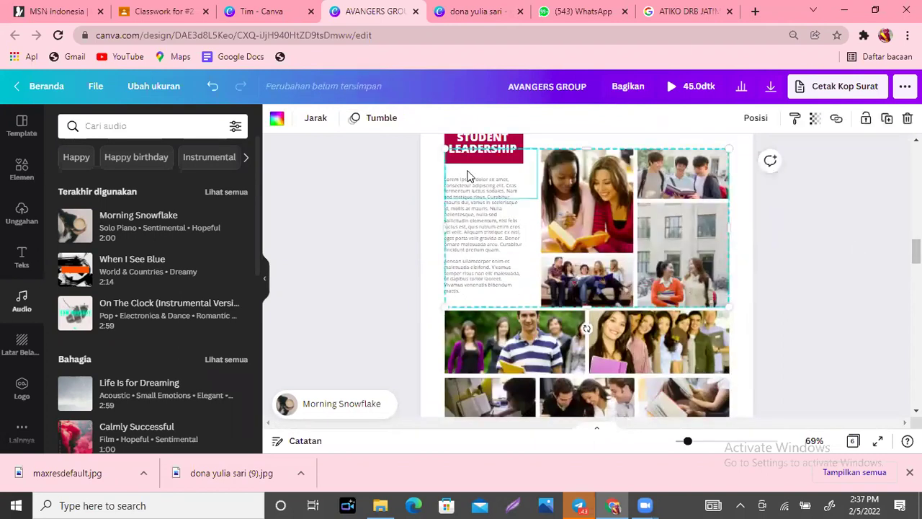
{"action": "left_click", "coordinate": [430, 187]}
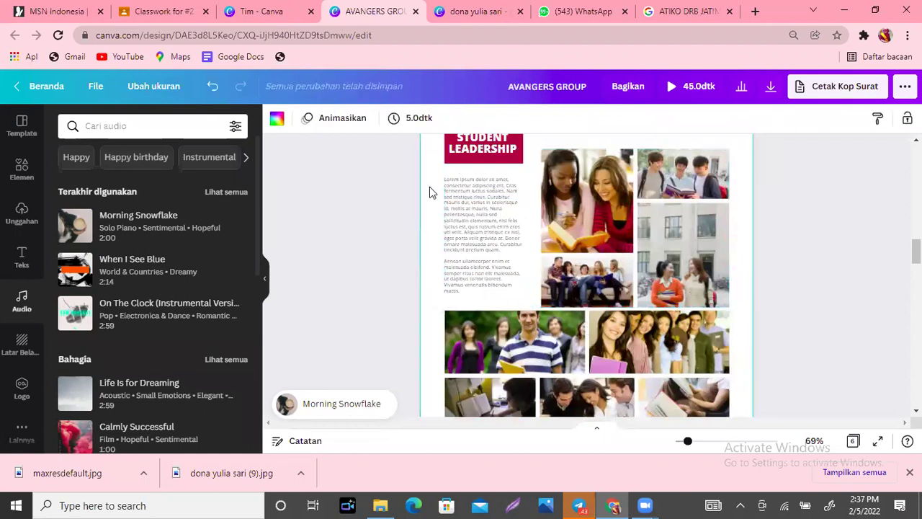
{"action": "left_click", "coordinate": [416, 118]}
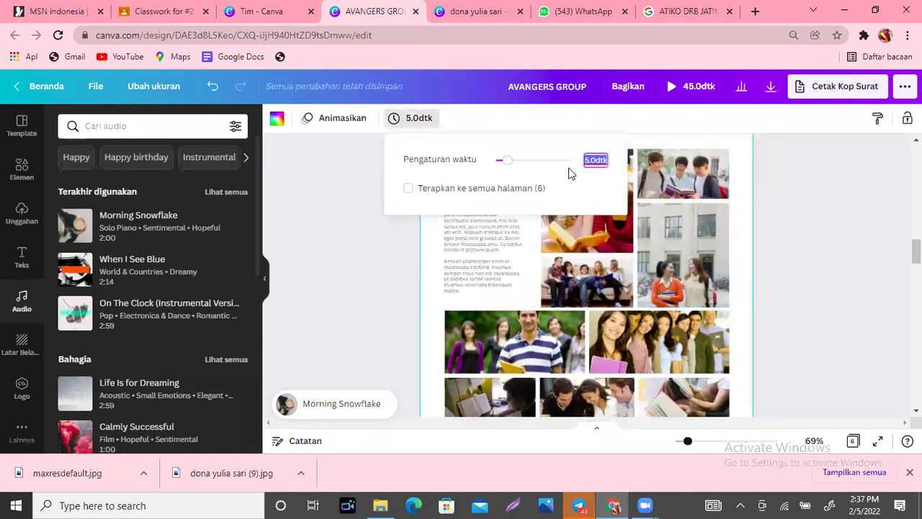
{"action": "left_click_drag", "start_coordinate": [507, 163], "coordinate": [540, 173]}
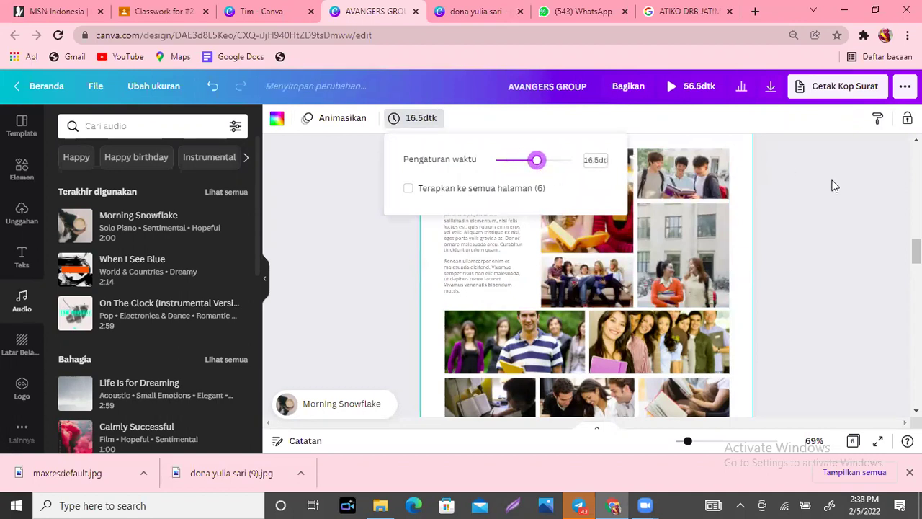
{"action": "left_click", "coordinate": [848, 204]}
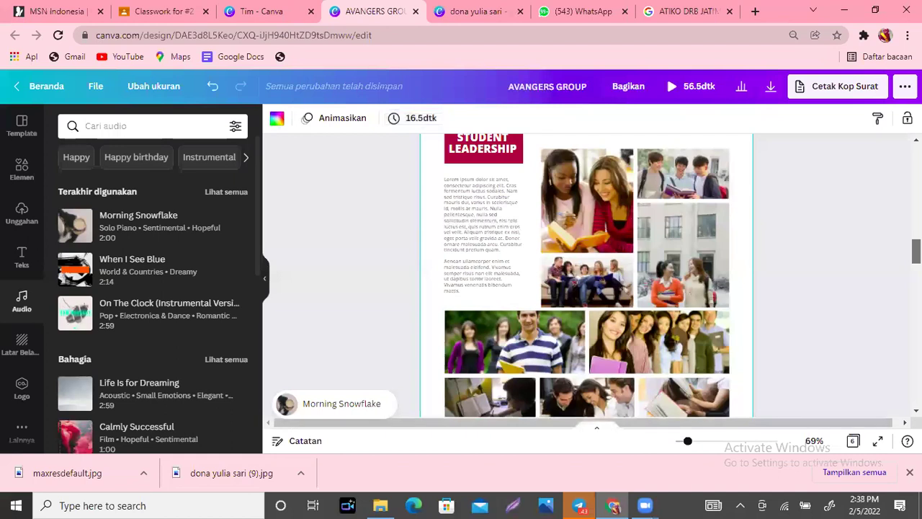
{"action": "left_click_drag", "start_coordinate": [915, 251], "coordinate": [916, 151]}
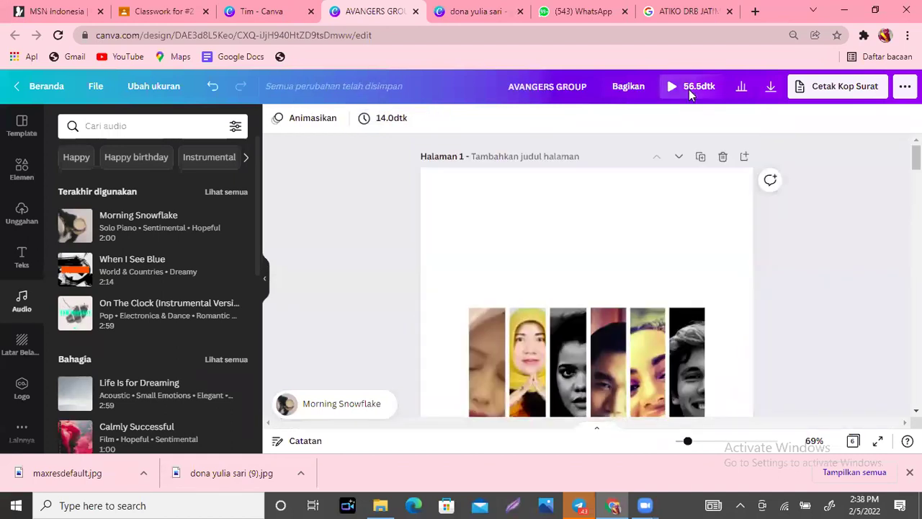
Play the full 56.5-second design as a full-screen preview.
{"action": "left_click", "coordinate": [690, 93]}
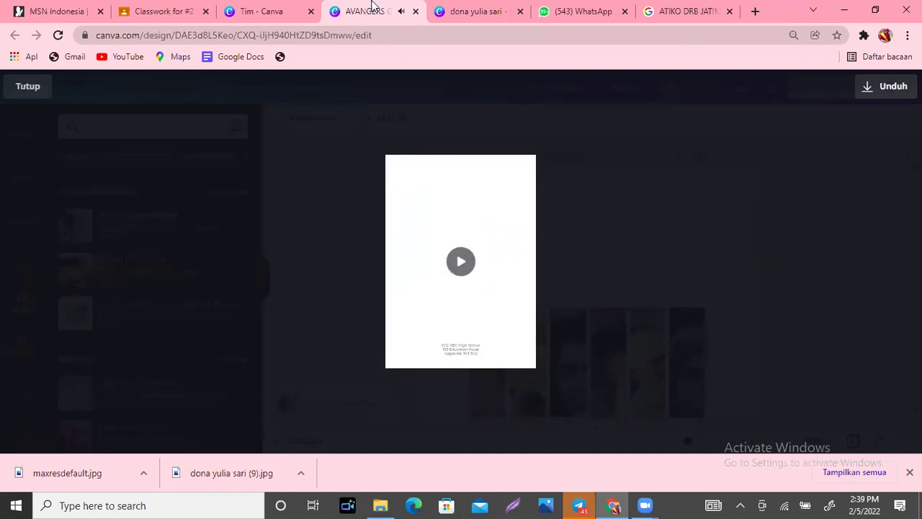
Close the preview and download all pages as the MP4 video AVANGERS GROUP.mp4.
{"action": "left_click", "coordinate": [26, 87]}
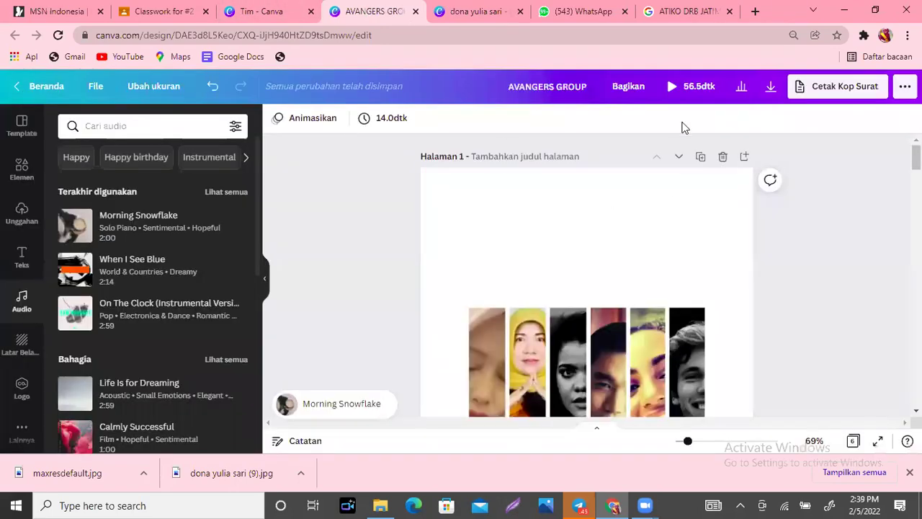
{"action": "left_click", "coordinate": [769, 89]}
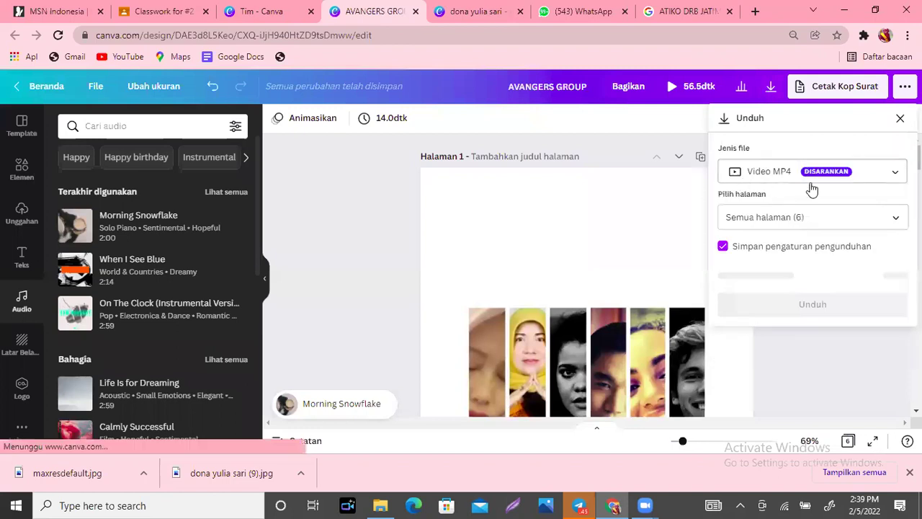
{"action": "left_click", "coordinate": [802, 288]}
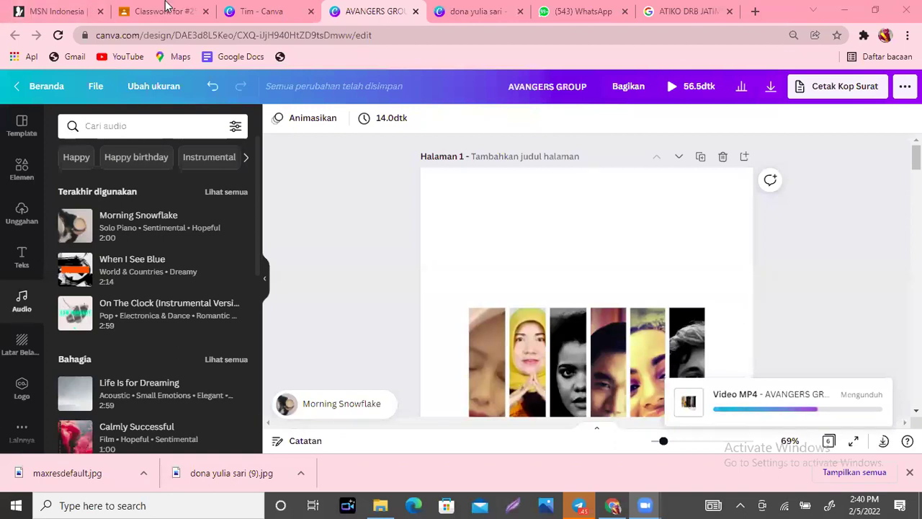
{"action": "mouse_move", "coordinate": [829, 418]}
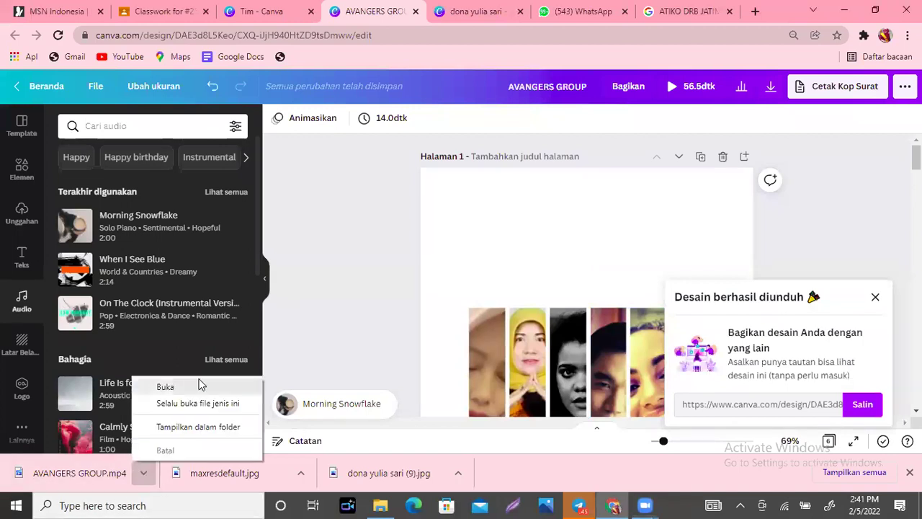
Open the downloaded AVANGERS GROUP.mp4 from Chrome's download bar to play it.
{"action": "left_click", "coordinate": [358, 314]}
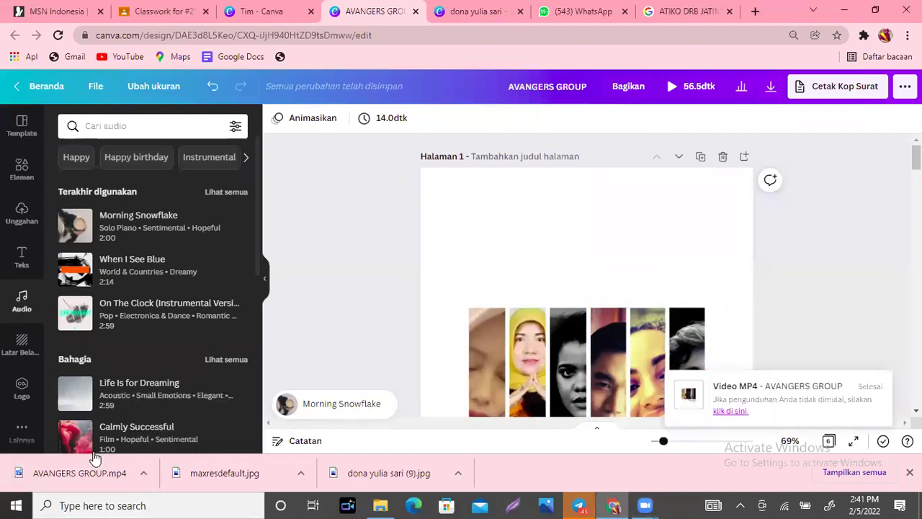
{"action": "left_click", "coordinate": [130, 481]}
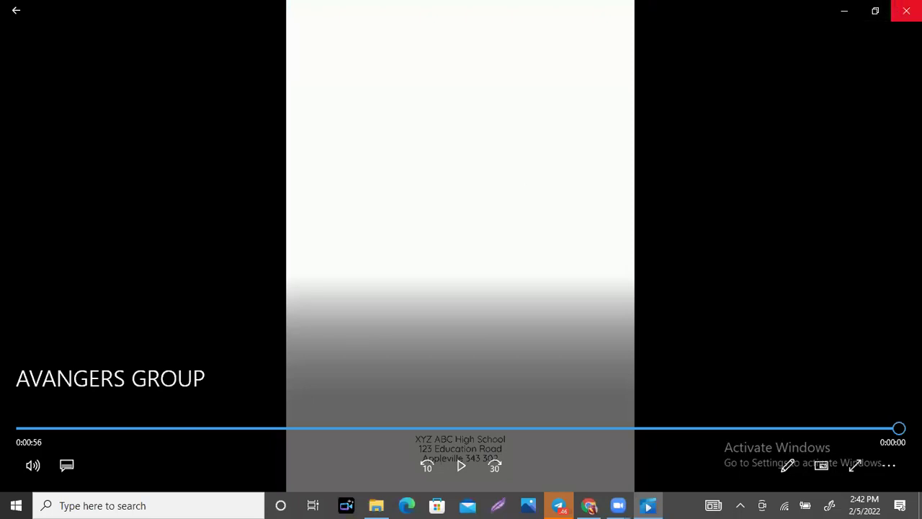
Close the Windows Media Player window to return to the Canva AVANGERS GROUP design.
{"action": "left_click", "coordinate": [906, 10]}
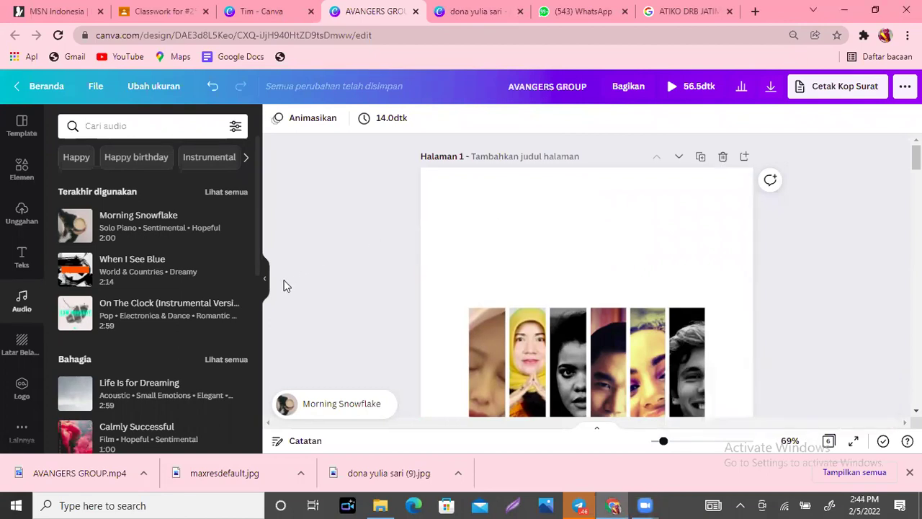
Collapse the audio side panel to widen the canvas, then bring Telegram to the front.
{"action": "left_click", "coordinate": [264, 281]}
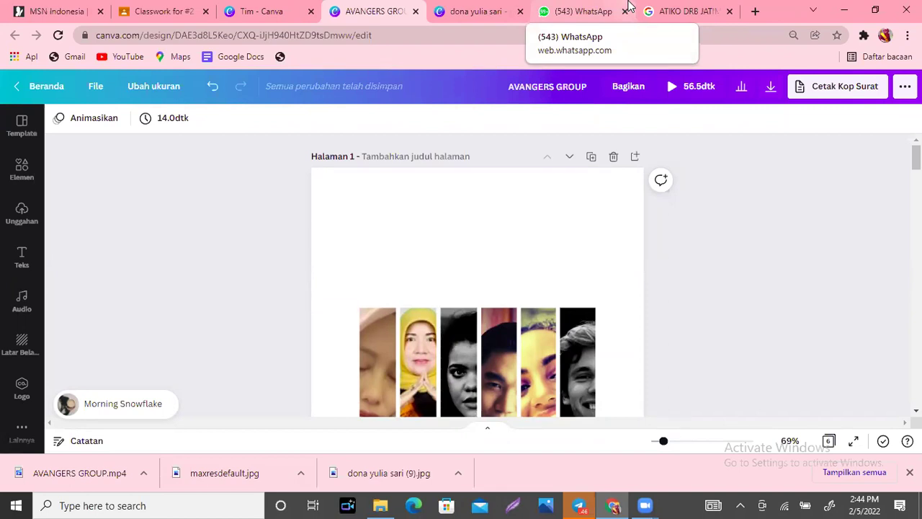
{"action": "left_click", "coordinate": [584, 504]}
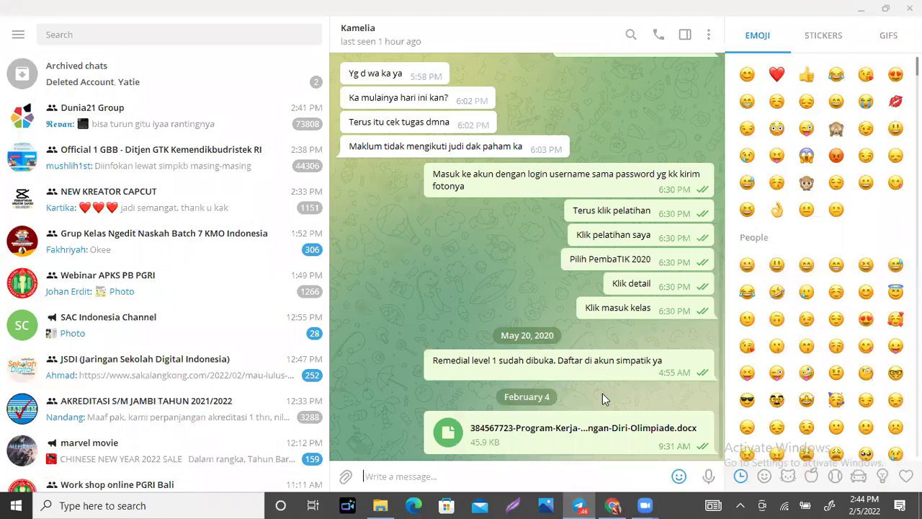
Minimise Telegram to get back to the AVANGERS GROUP cover page in Canva.
{"action": "mouse_move", "coordinate": [587, 504]}
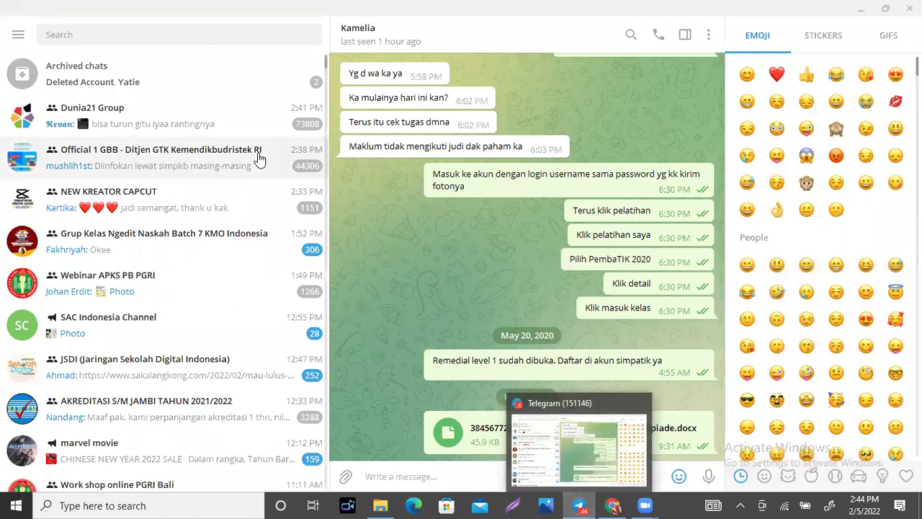
{"action": "left_click", "coordinate": [580, 503]}
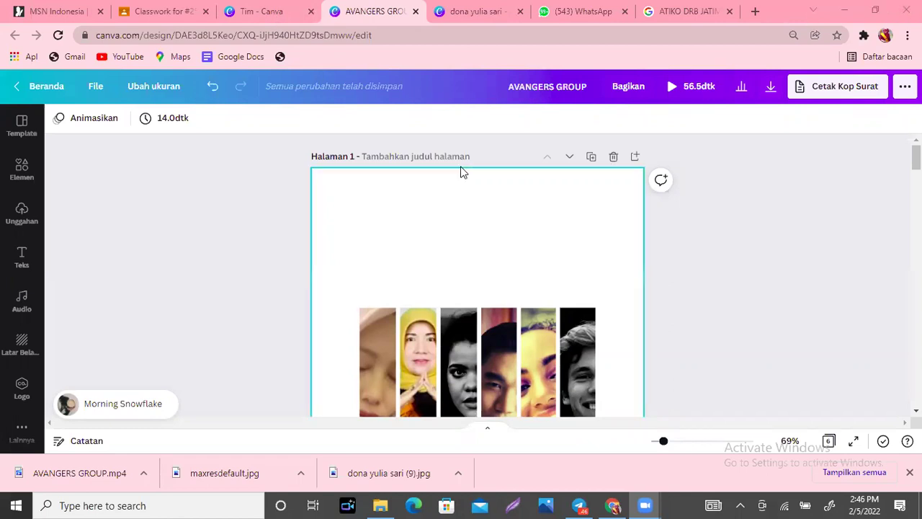
Select and preview the Morning Snowflake track, then dismiss Chrome's finished-downloads list.
{"action": "left_click", "coordinate": [131, 416]}
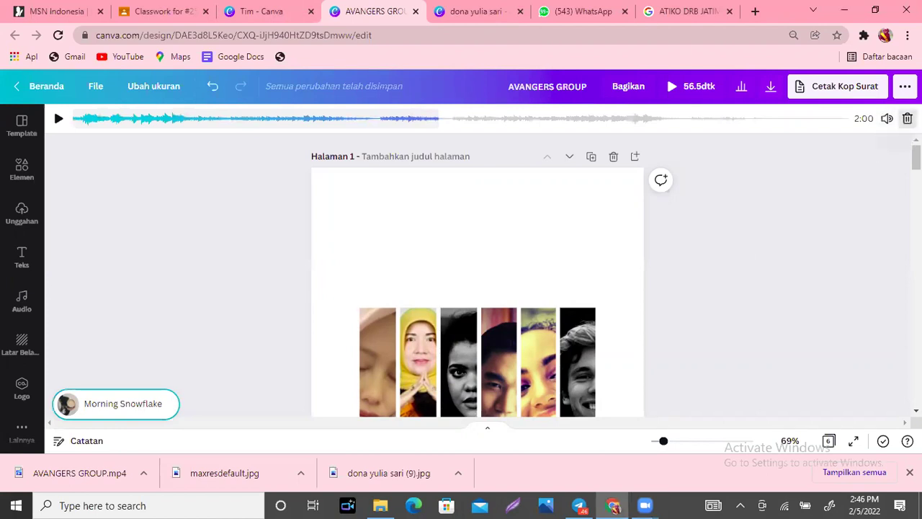
{"action": "left_click", "coordinate": [818, 310]}
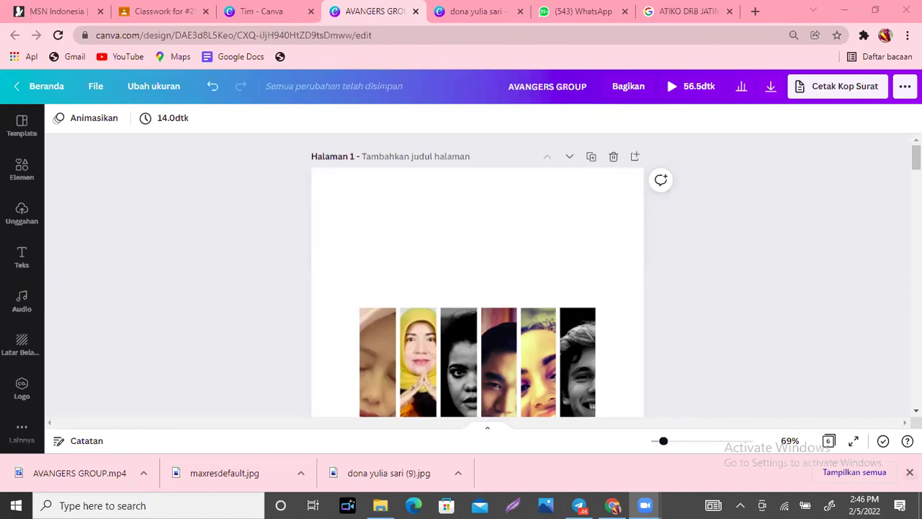
{"action": "left_click", "coordinate": [695, 351]}
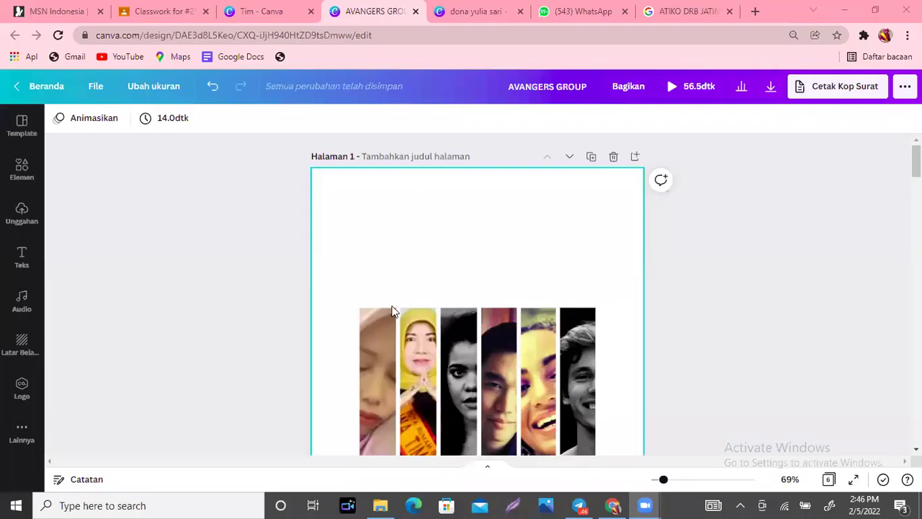
Open the downloaded AVANGERS GROUP video from the Downloads folder in File Explorer.
{"action": "left_click", "coordinate": [380, 505]}
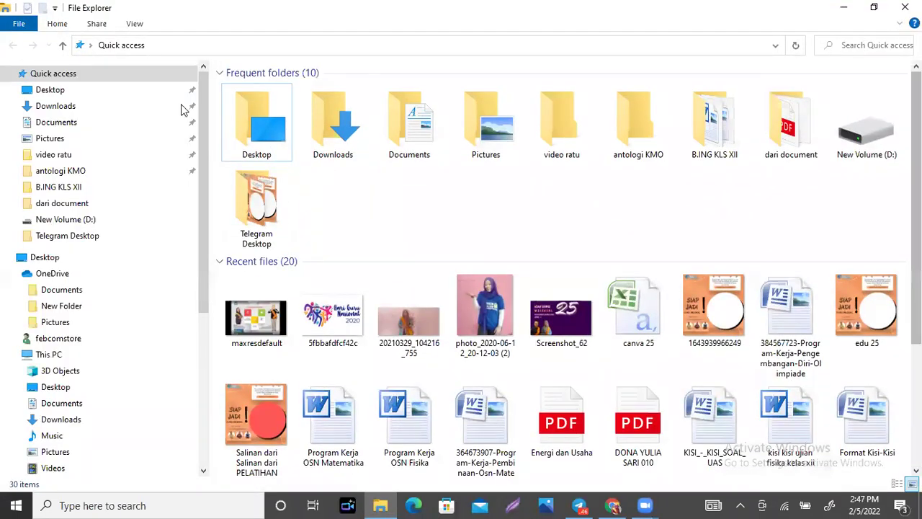
{"action": "left_click", "coordinate": [77, 112]}
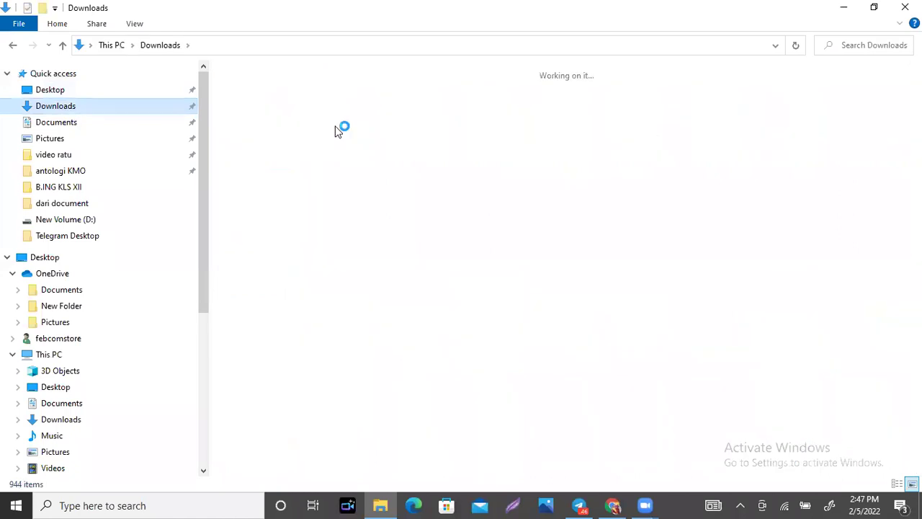
{"action": "left_click", "coordinate": [486, 126]}
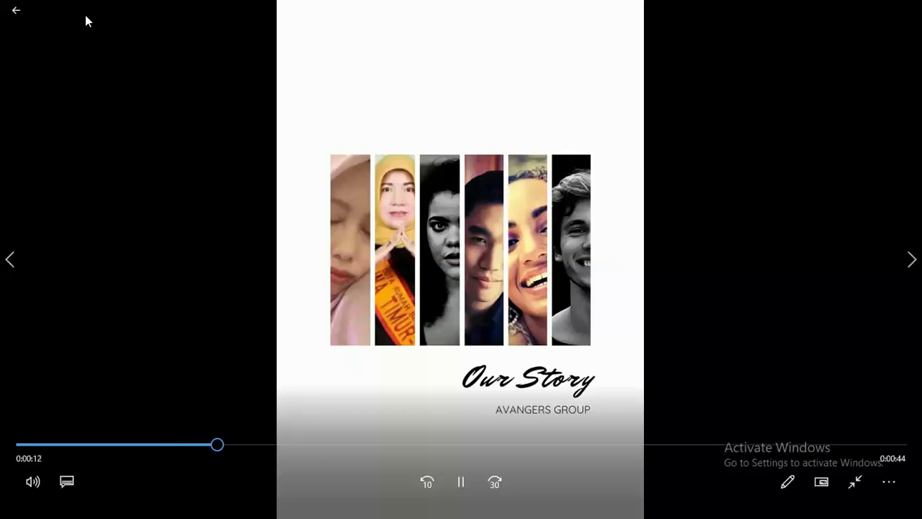
Pause the video, close Movies & TV, and switch back to the Canva design.
{"action": "left_click", "coordinate": [461, 481]}
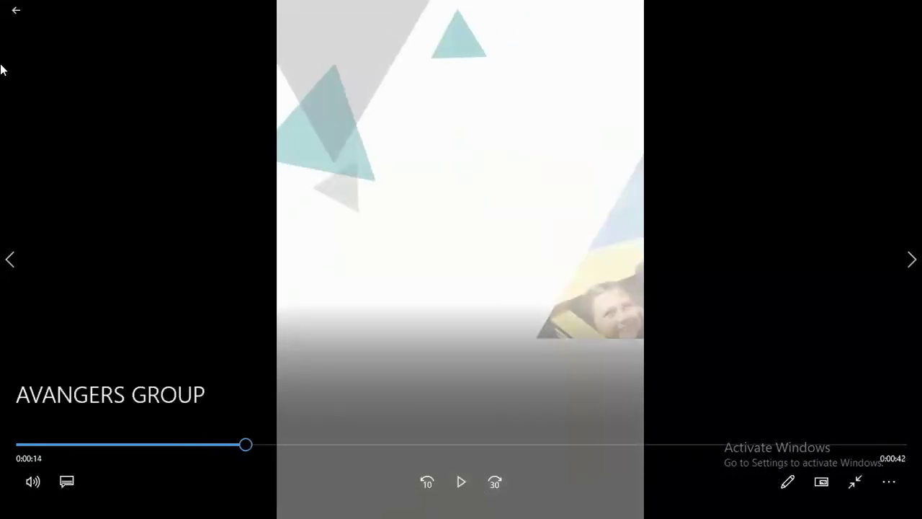
{"action": "left_click", "coordinate": [16, 11]}
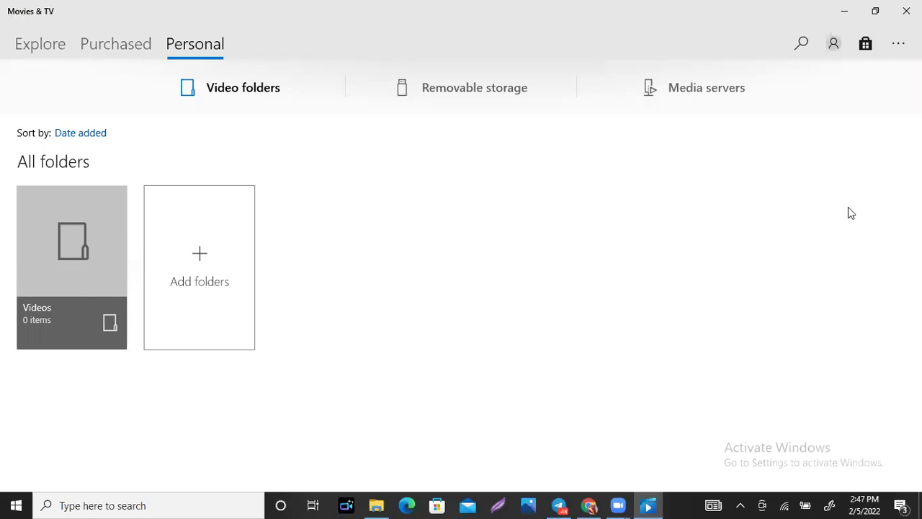
{"action": "left_click", "coordinate": [906, 11]}
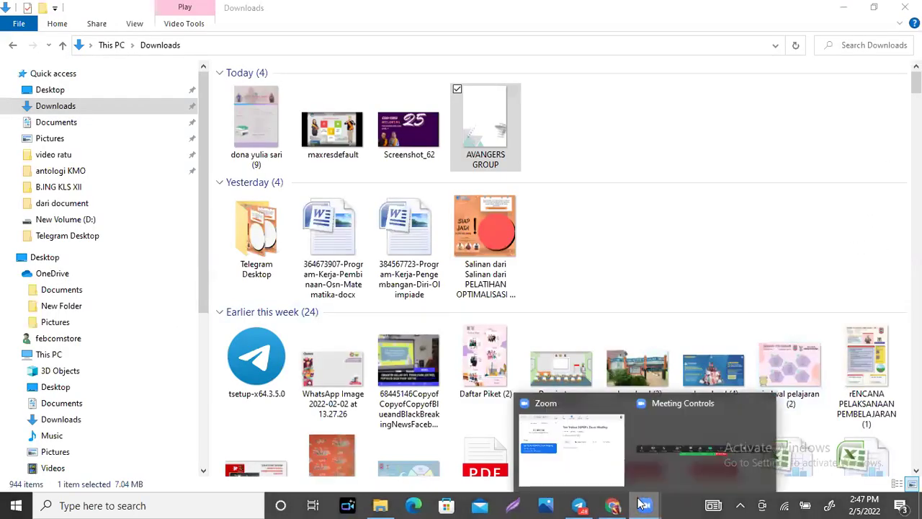
{"action": "left_click", "coordinate": [612, 505]}
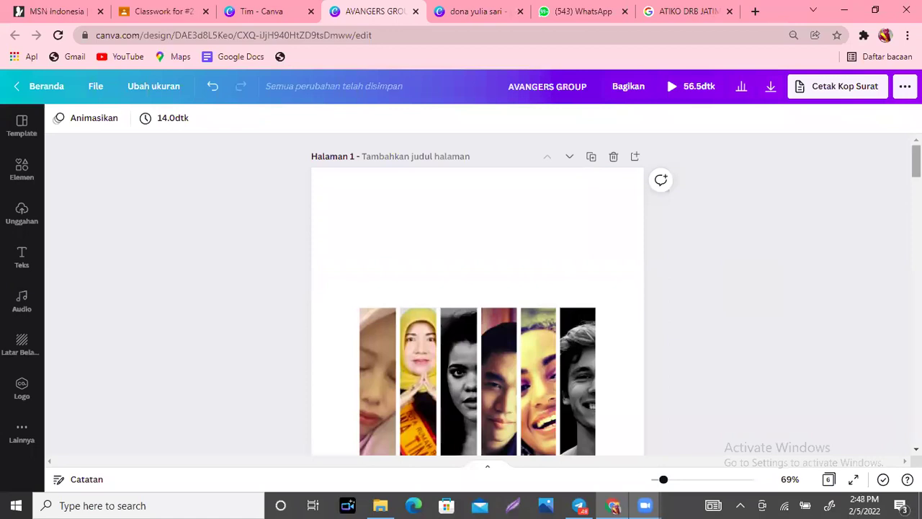
Add the uploaded videoplayback (1).mp3 from Unggahan's Audio tab as the soundtrack and preview it.
{"action": "scroll", "coordinate": [477, 295], "scroll_direction": "down", "scroll_amount": 10}
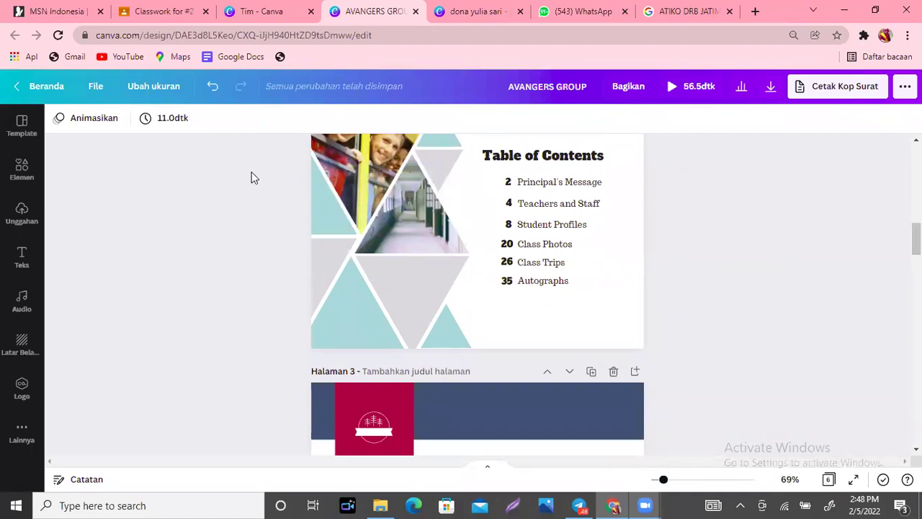
{"action": "left_click", "coordinate": [21, 213]}
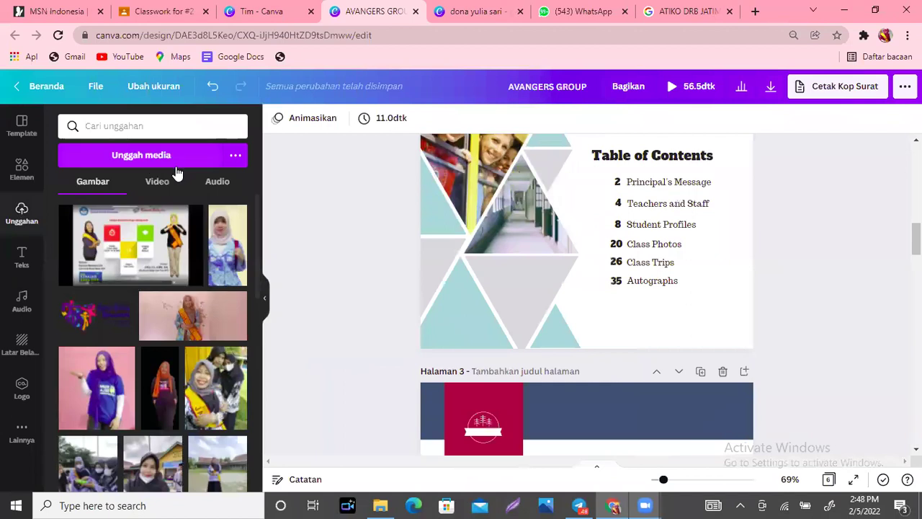
{"action": "left_click", "coordinate": [217, 181]}
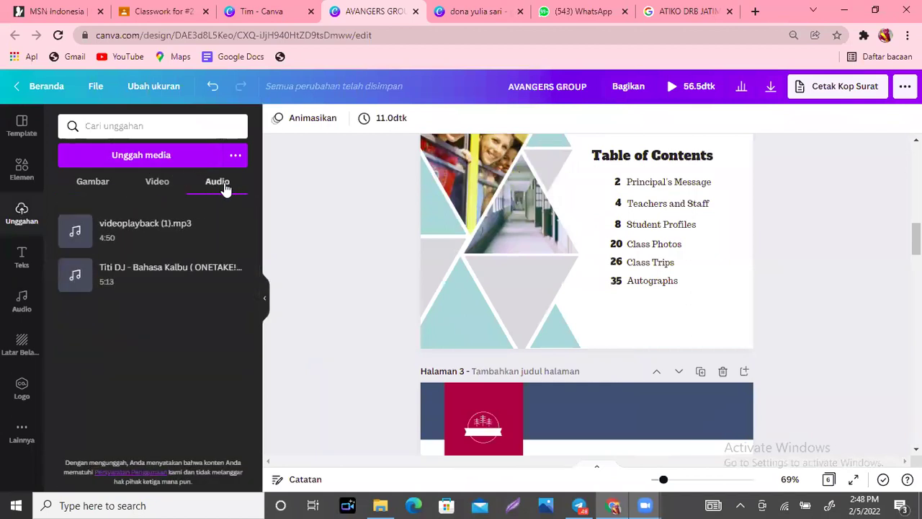
{"action": "left_click", "coordinate": [126, 234]}
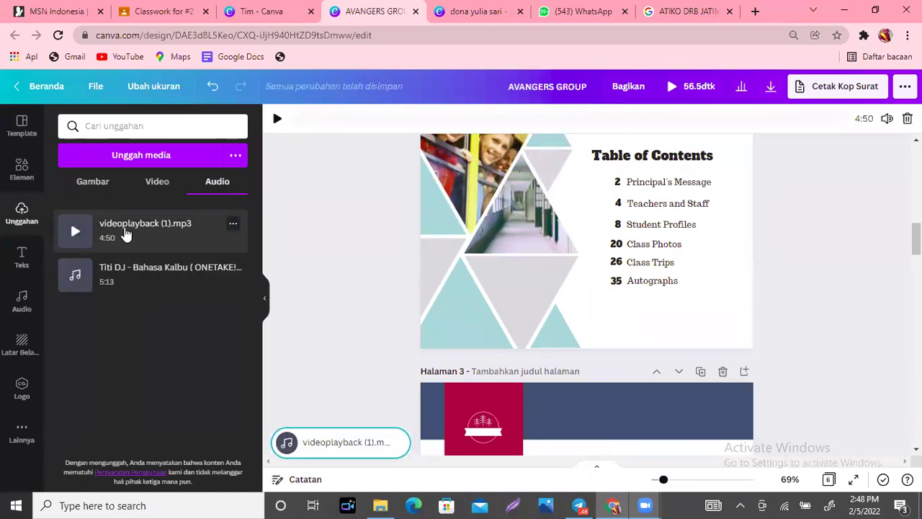
{"action": "left_click", "coordinate": [75, 231]}
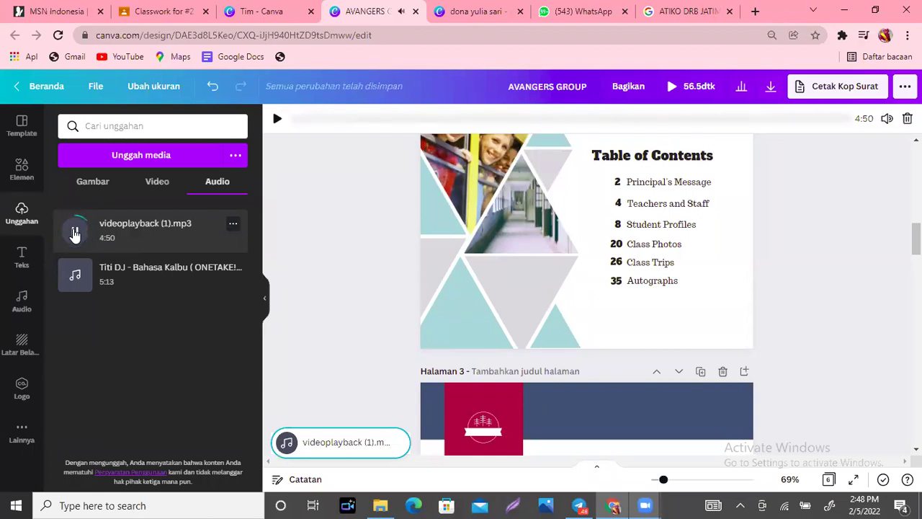
{"action": "left_click", "coordinate": [75, 233]}
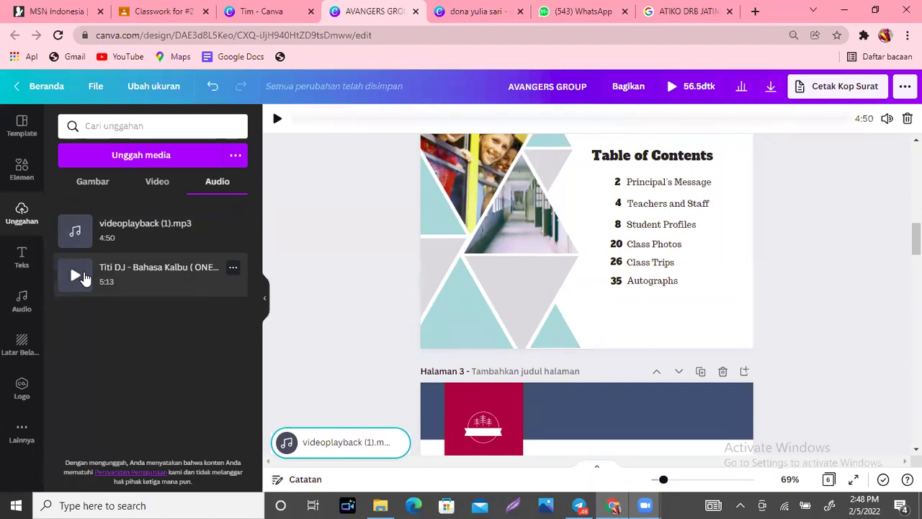
{"action": "left_click", "coordinate": [388, 233]}
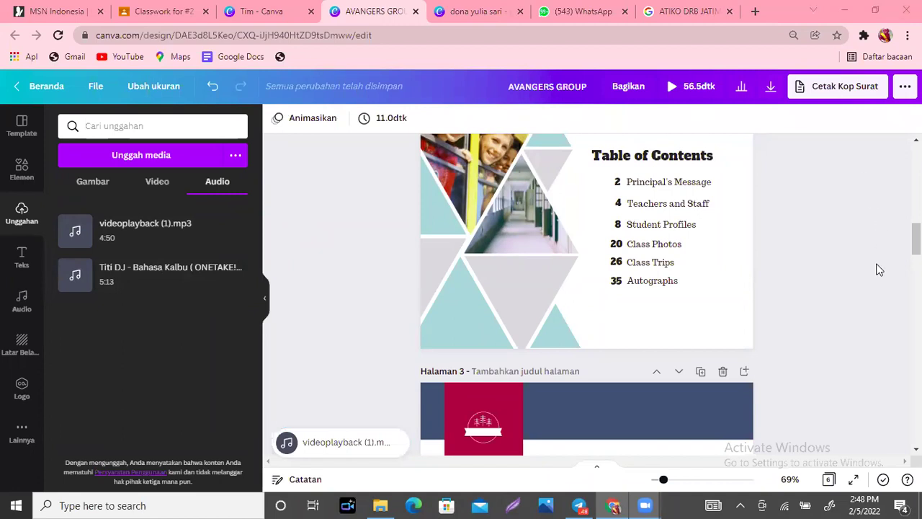
{"action": "left_click_drag", "start_coordinate": [915, 238], "coordinate": [916, 162]}
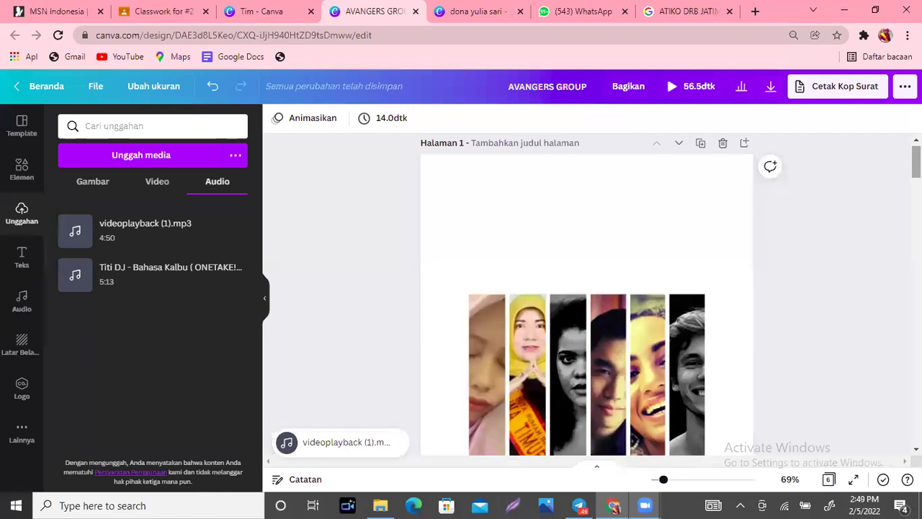
Change page 1's duration from 14.0 to 15.0 seconds with the Pengaturan waktu slider.
{"action": "left_click", "coordinate": [662, 203]}
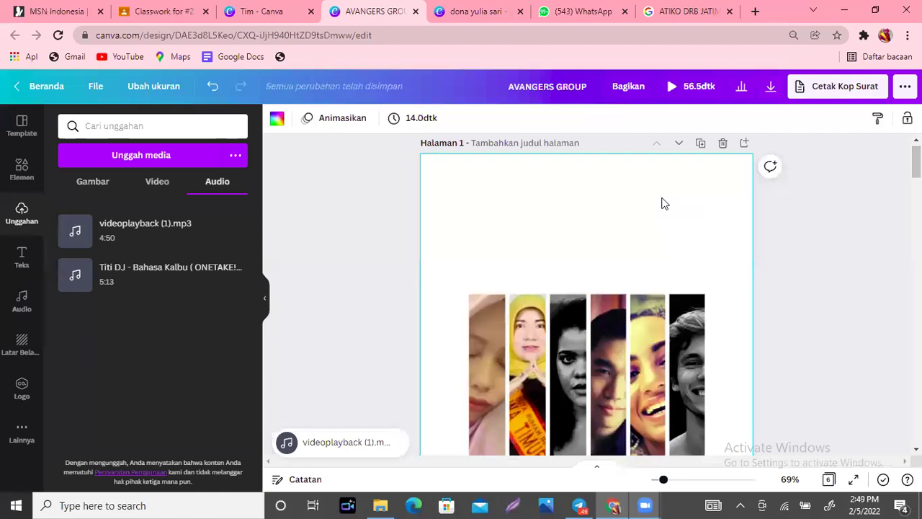
{"action": "left_click", "coordinate": [415, 119]}
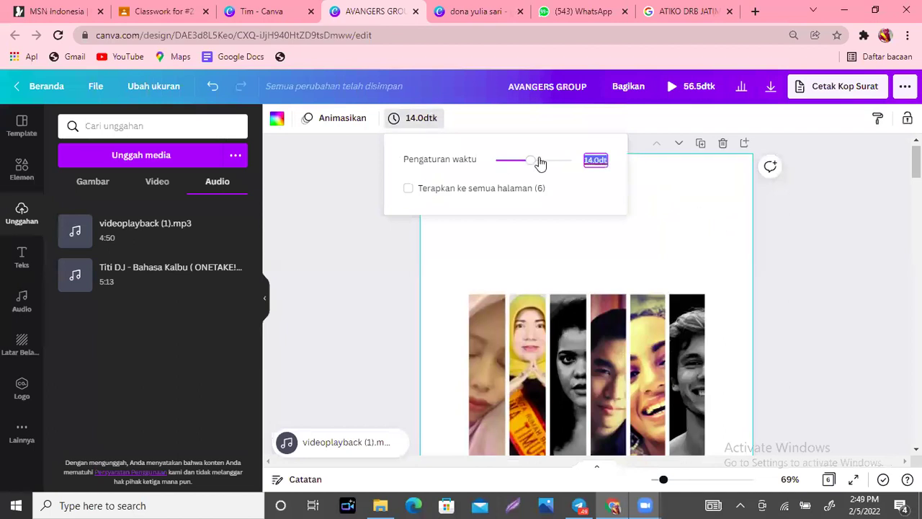
{"action": "left_click_drag", "start_coordinate": [532, 164], "coordinate": [595, 167]}
{"action": "left_click_drag", "start_coordinate": [577, 168], "coordinate": [532, 161]}
{"action": "left_click", "coordinate": [717, 218]}
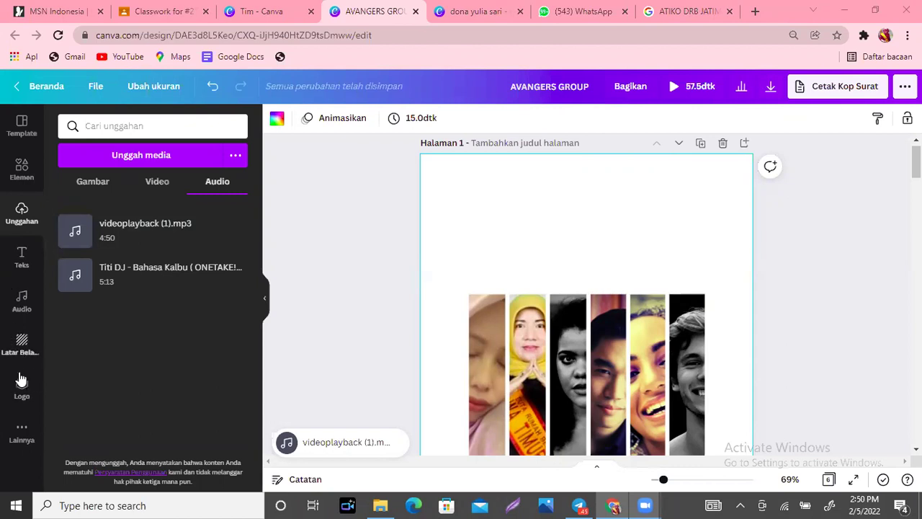
Add the Video Game Blockbuster stock track (2:23) as background audio and briefly preview it.
{"action": "left_click", "coordinate": [21, 306]}
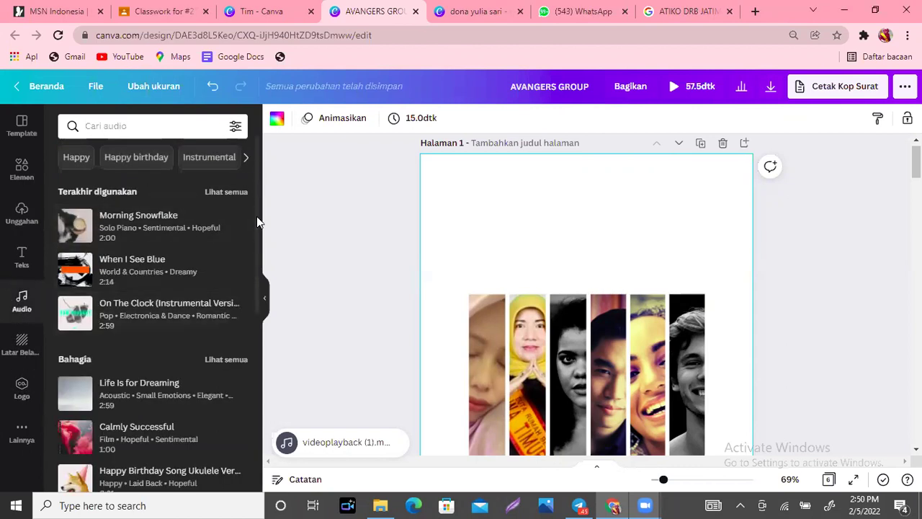
{"action": "scroll", "coordinate": [206, 375], "scroll_direction": "down", "scroll_amount": 6}
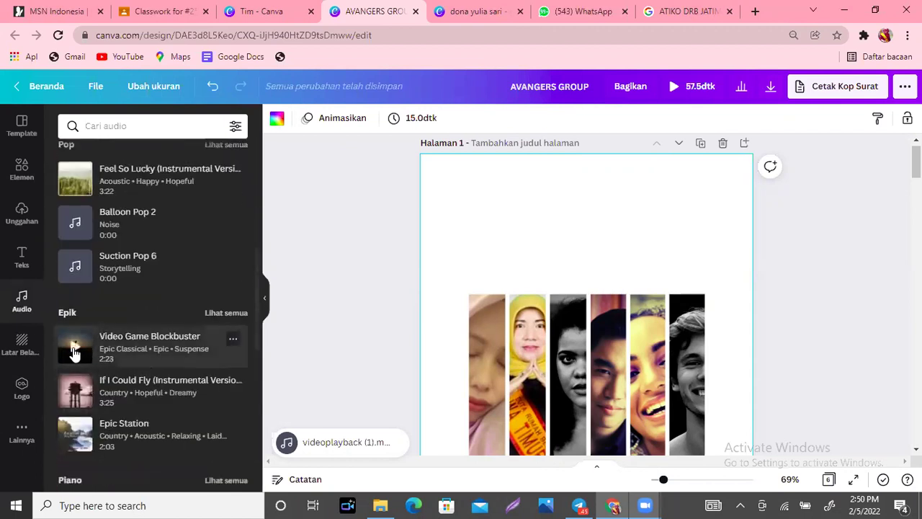
{"action": "left_click", "coordinate": [112, 351]}
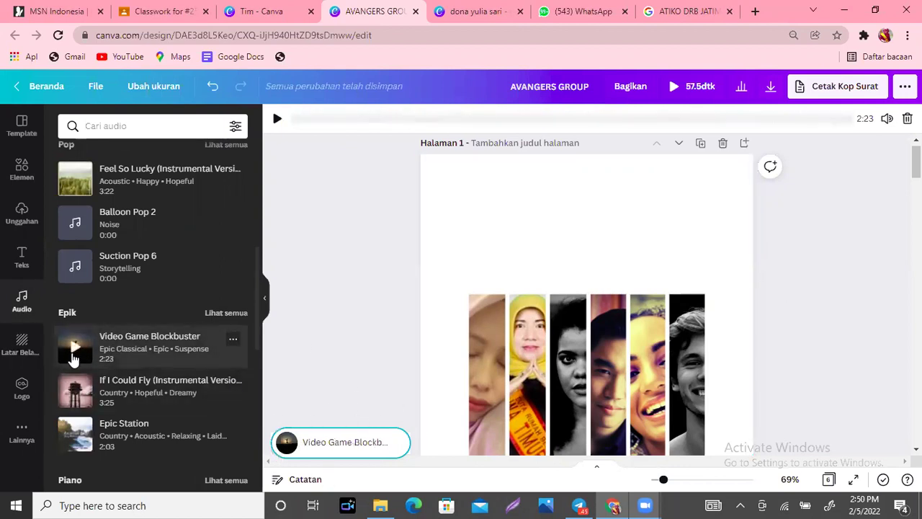
{"action": "left_click", "coordinate": [74, 348]}
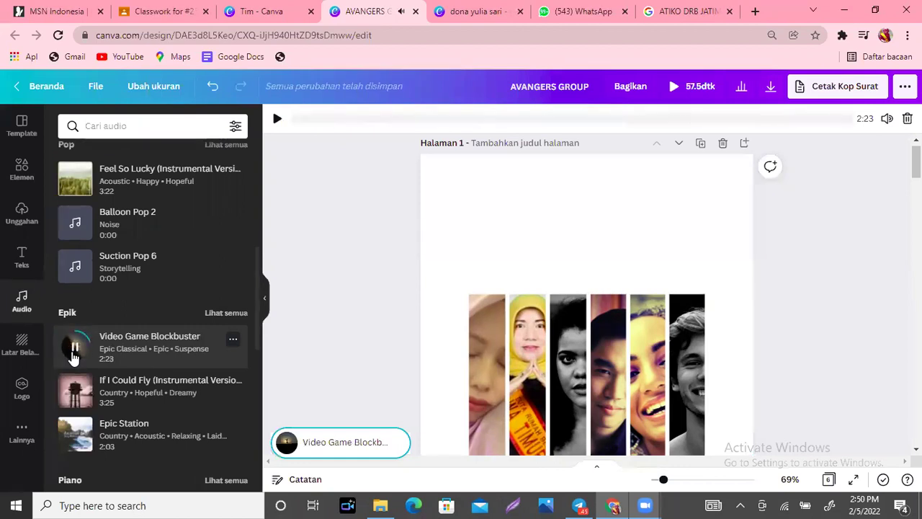
{"action": "left_click", "coordinate": [72, 354]}
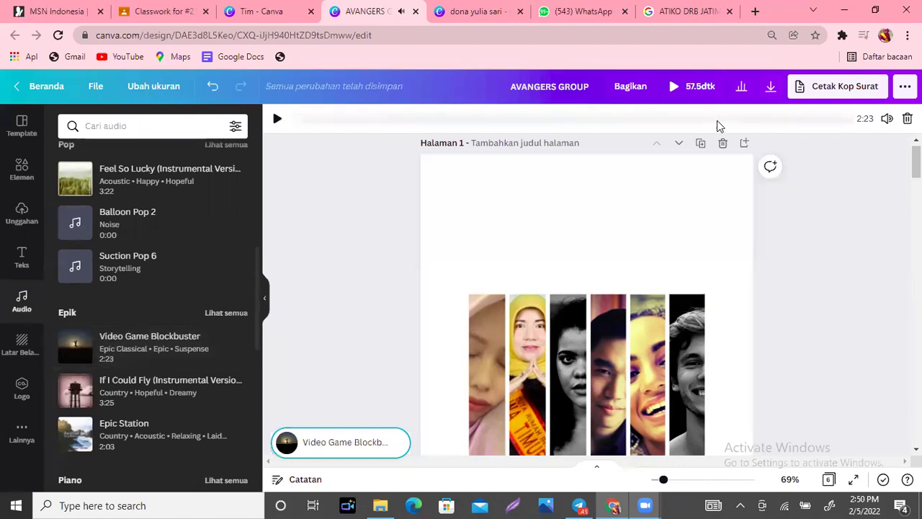
{"action": "left_click", "coordinate": [698, 87]}
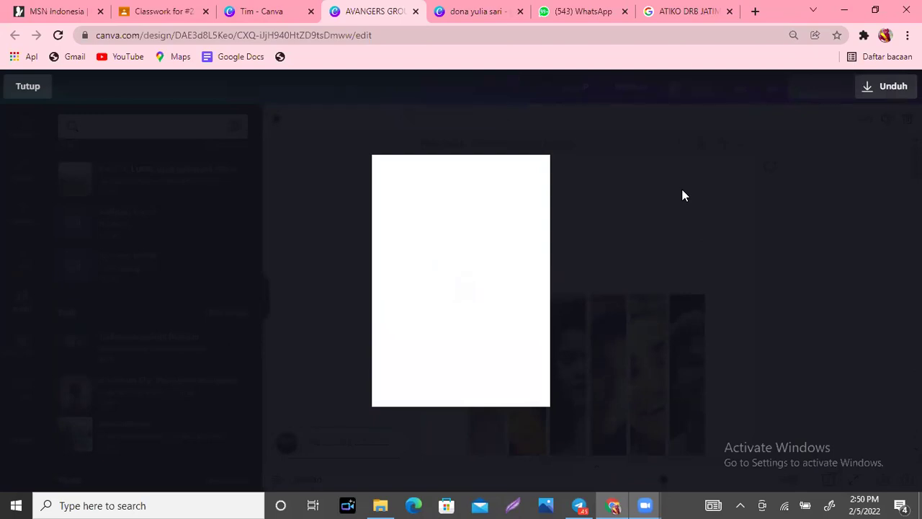
{"action": "left_click", "coordinate": [465, 287]}
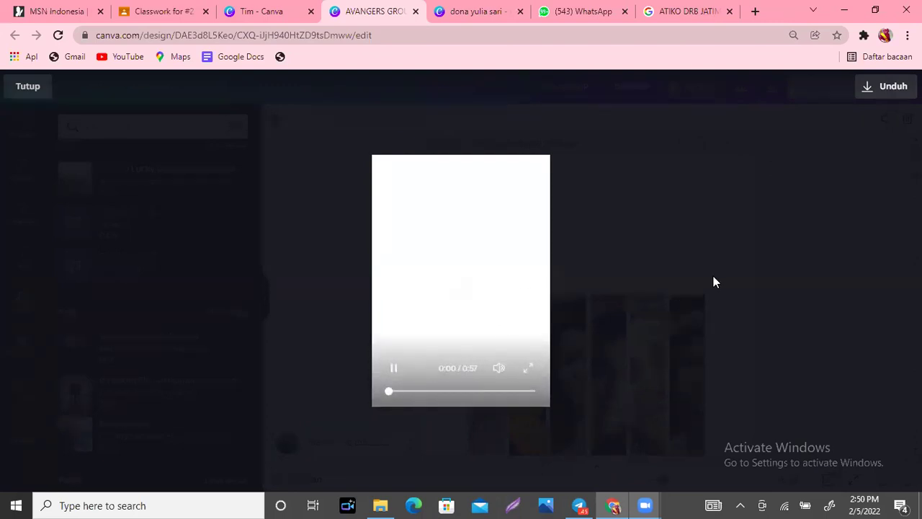
{"action": "left_click", "coordinate": [394, 392]}
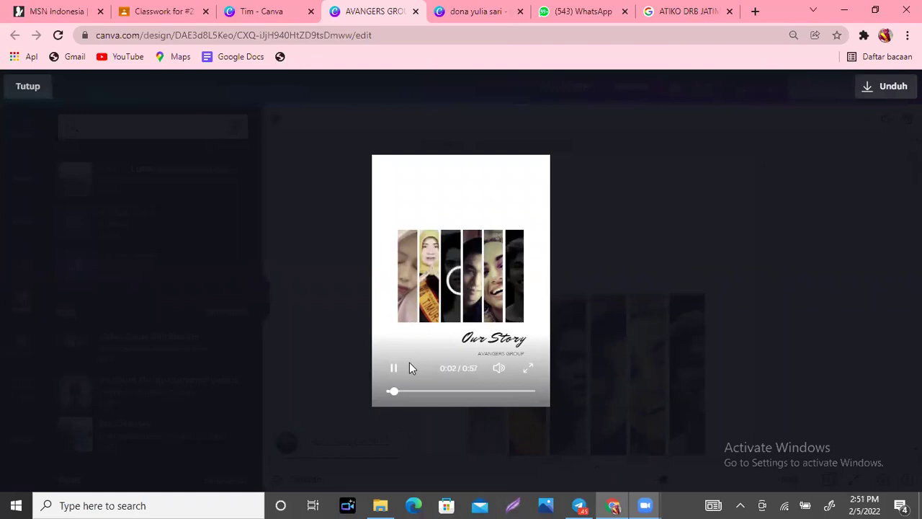
{"action": "left_click_drag", "start_coordinate": [391, 392], "coordinate": [388, 391]}
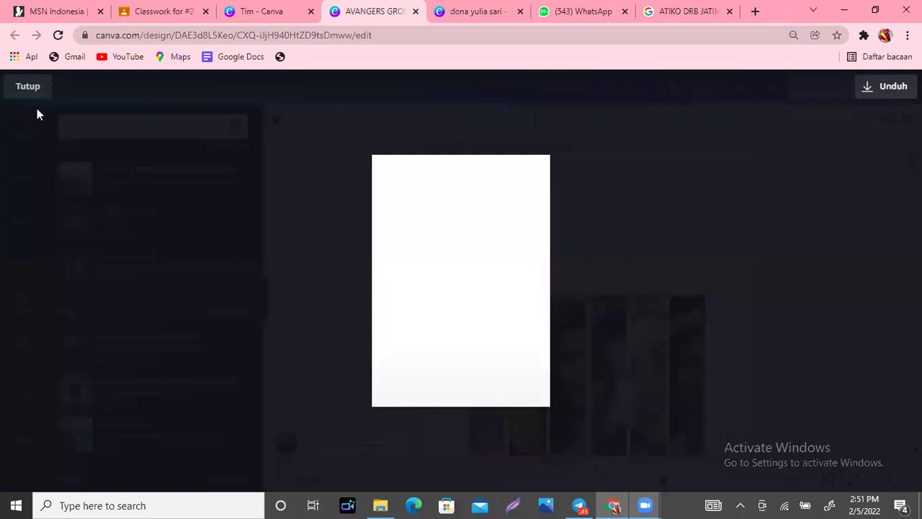
{"action": "left_click", "coordinate": [26, 88]}
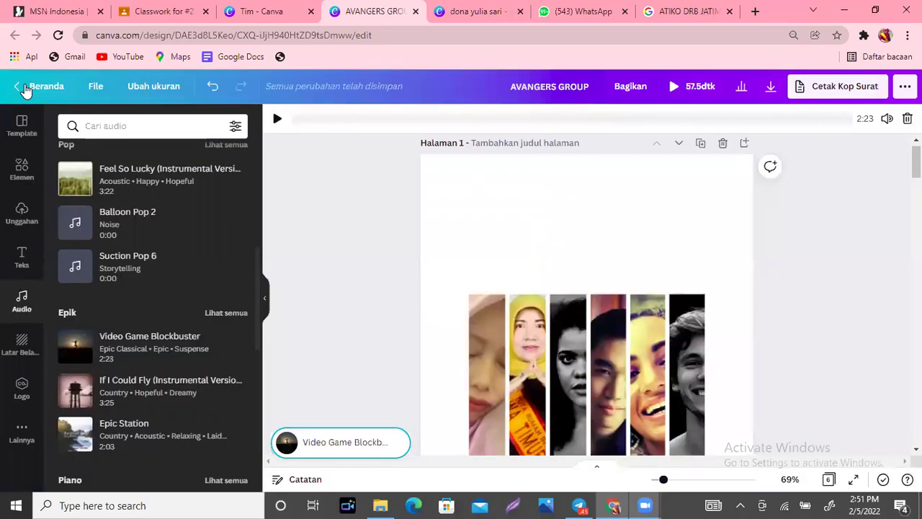
{"action": "left_click", "coordinate": [602, 256]}
Shorten page 1 to 5.5 seconds, bringing the whole video to 48.0 seconds.
{"action": "left_click", "coordinate": [420, 125]}
{"action": "left_click_drag", "start_coordinate": [587, 160], "coordinate": [505, 162]}
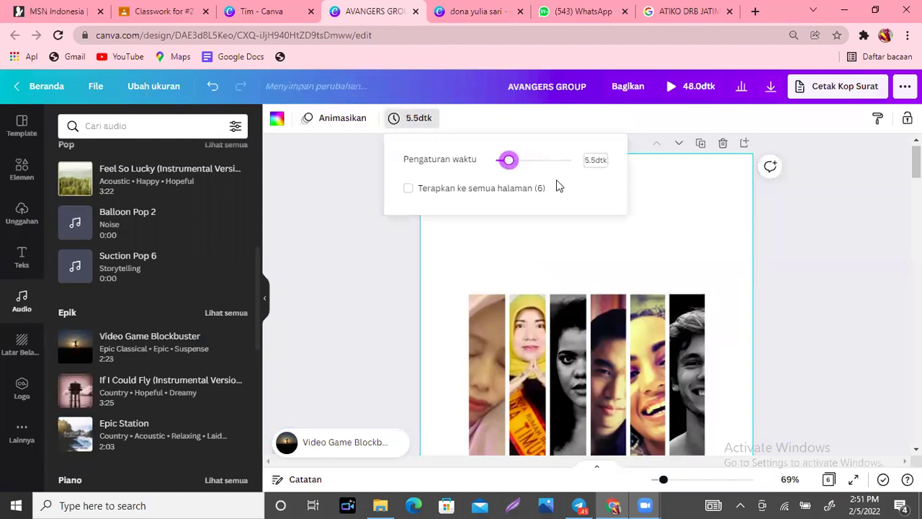
{"action": "left_click", "coordinate": [685, 229]}
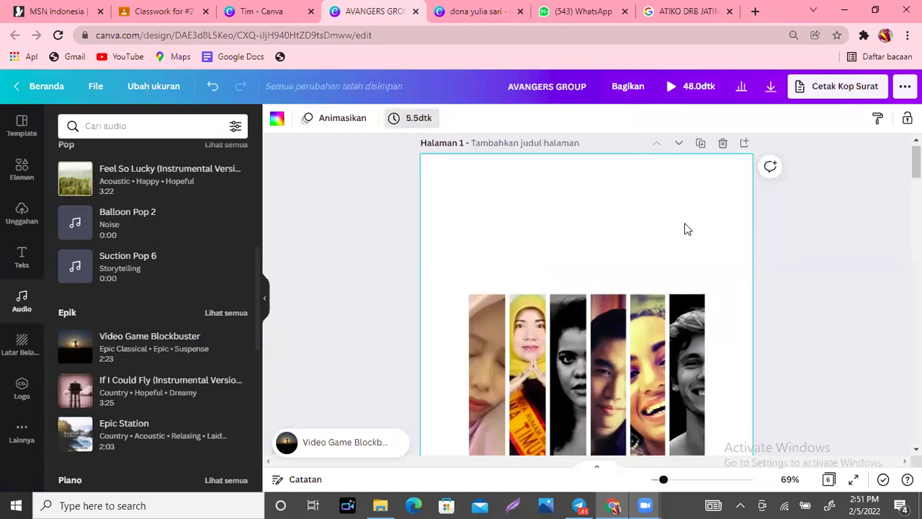
Play a preview of the design, skipping ahead to the contents page, then close it.
{"action": "left_click", "coordinate": [686, 88]}
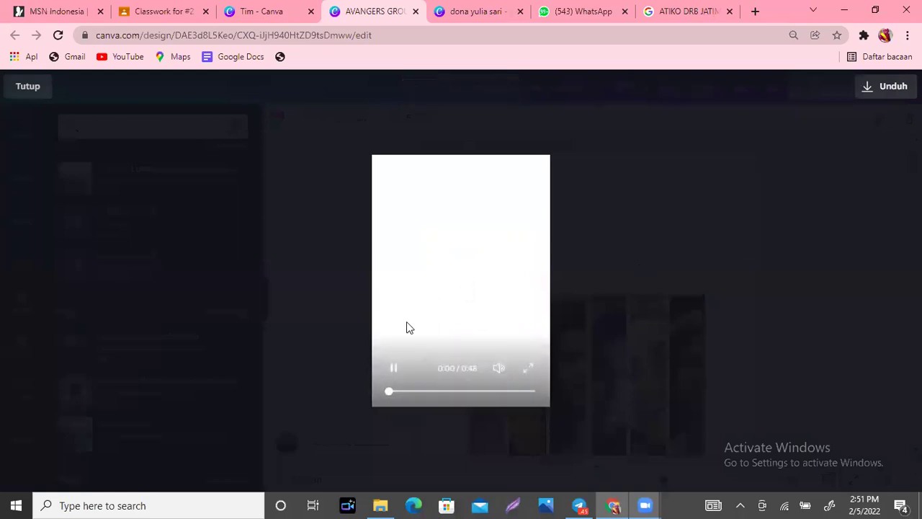
{"action": "mouse_move", "coordinate": [391, 392]}
{"action": "left_mouse_down"}
{"action": "mouse_move", "coordinate": [440, 393]}
{"action": "mouse_move", "coordinate": [391, 393]}
{"action": "left_mouse_up"}
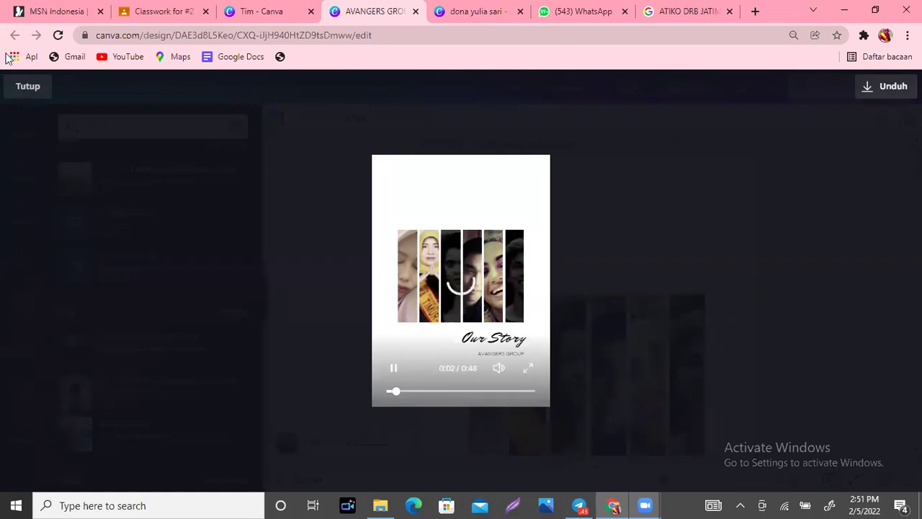
{"action": "left_click", "coordinate": [21, 88]}
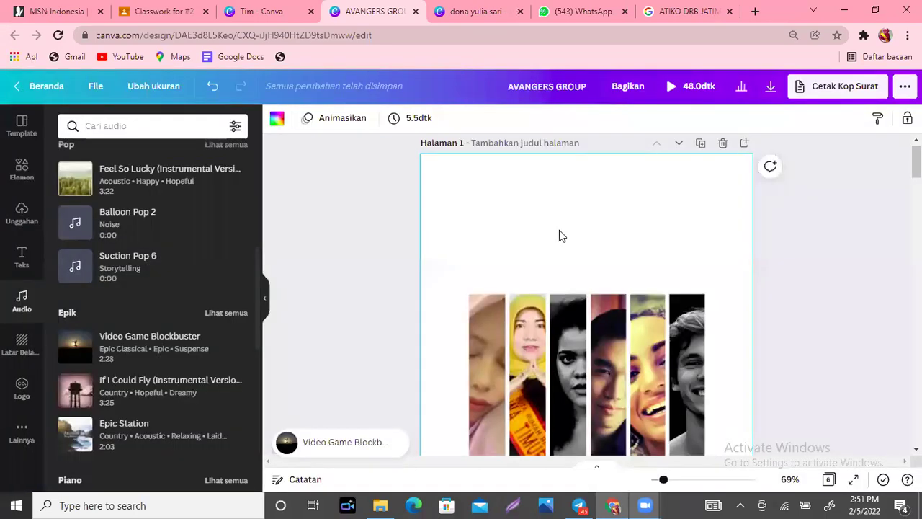
{"action": "scroll", "coordinate": [587, 302], "scroll_direction": "down", "scroll_amount": 3}
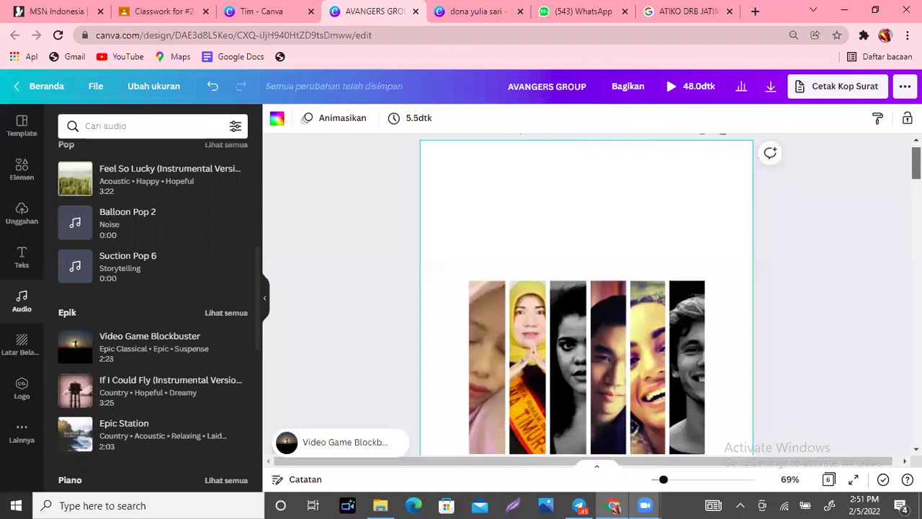
{"action": "scroll", "coordinate": [587, 288], "scroll_direction": "up", "scroll_amount": 2}
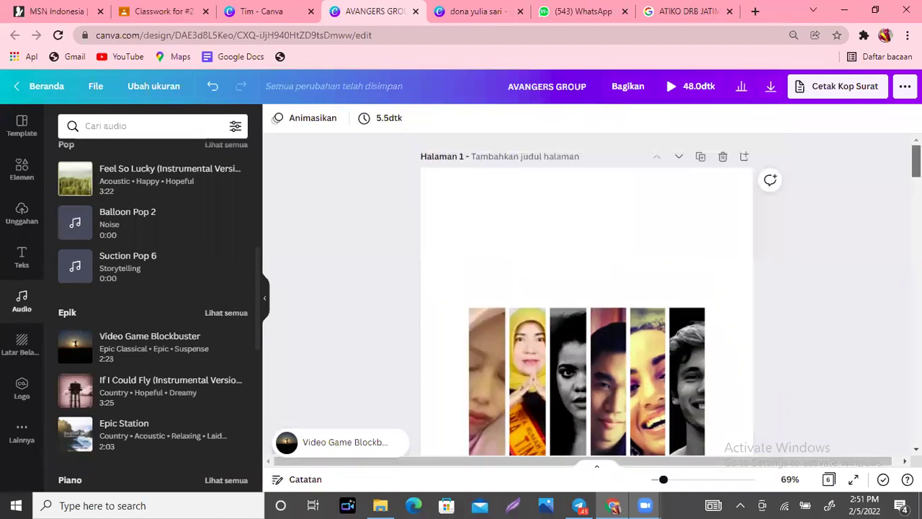
{"action": "scroll", "coordinate": [588, 288], "scroll_direction": "down", "scroll_amount": 3}
{"action": "scroll", "coordinate": [587, 288], "scroll_direction": "down", "scroll_amount": 2}
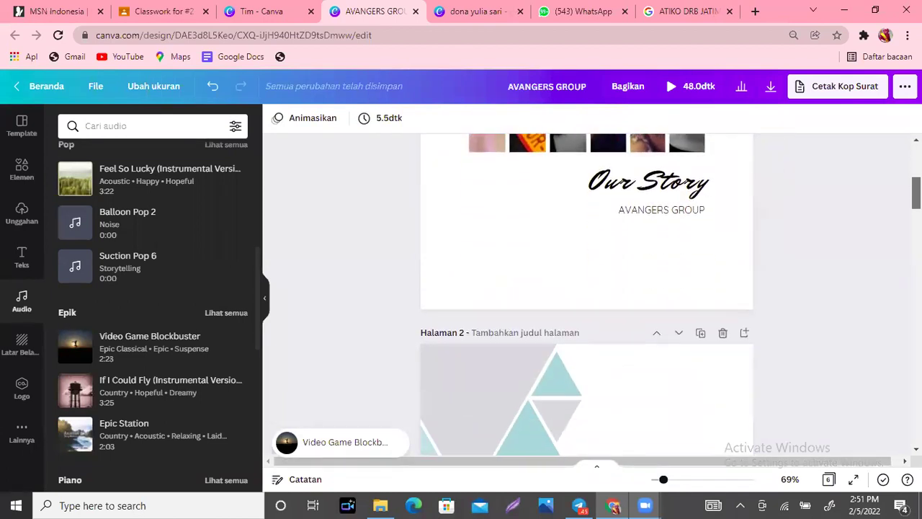
{"action": "scroll", "coordinate": [736, 184], "scroll_direction": "up", "scroll_amount": 5}
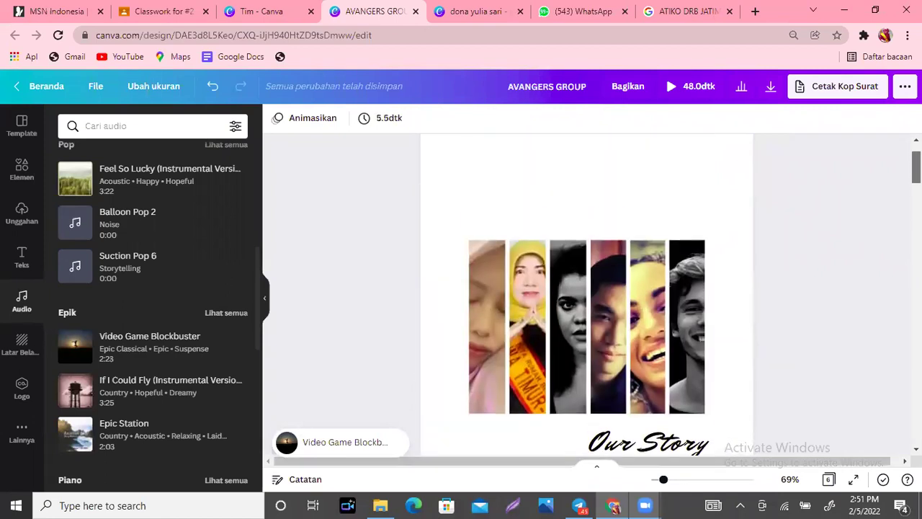
{"action": "left_click", "coordinate": [736, 184]}
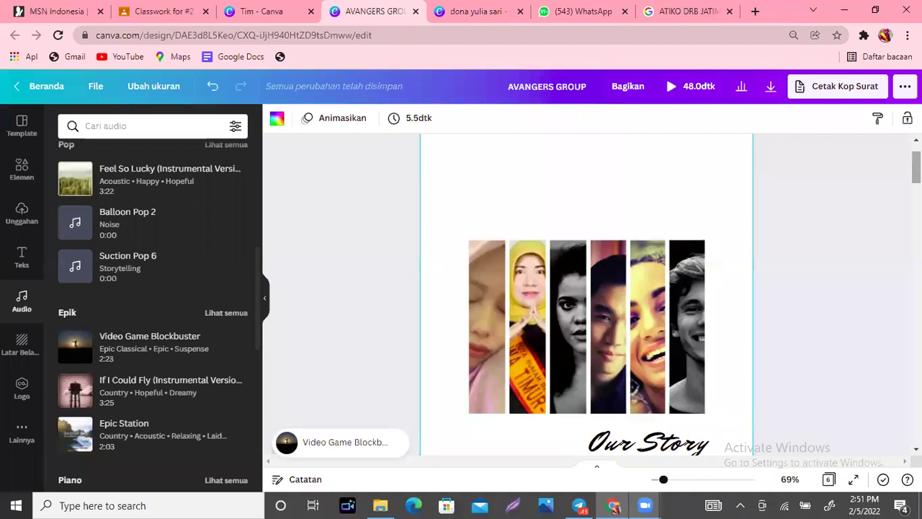
{"action": "scroll", "coordinate": [587, 289], "scroll_direction": "down", "scroll_amount": 2}
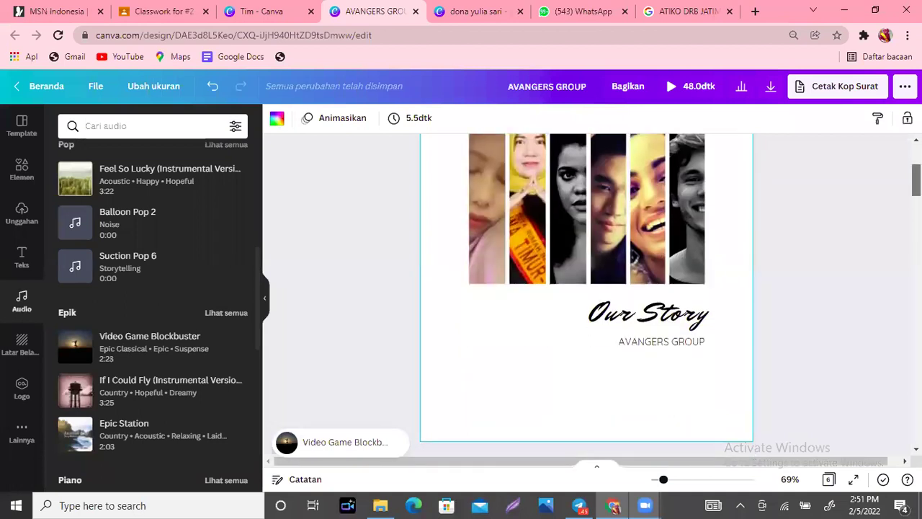
{"action": "scroll", "coordinate": [586, 288], "scroll_direction": "down", "scroll_amount": 1}
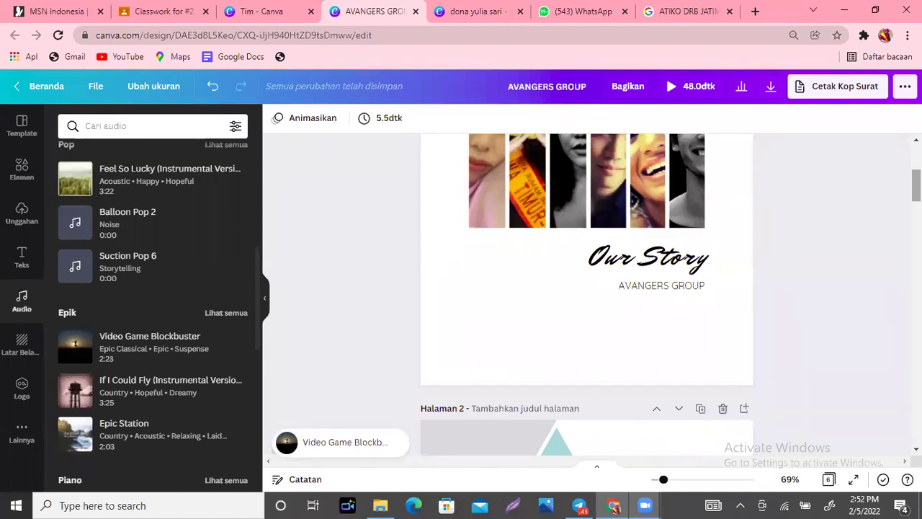
{"action": "scroll", "coordinate": [587, 288], "scroll_direction": "up", "scroll_amount": 3}
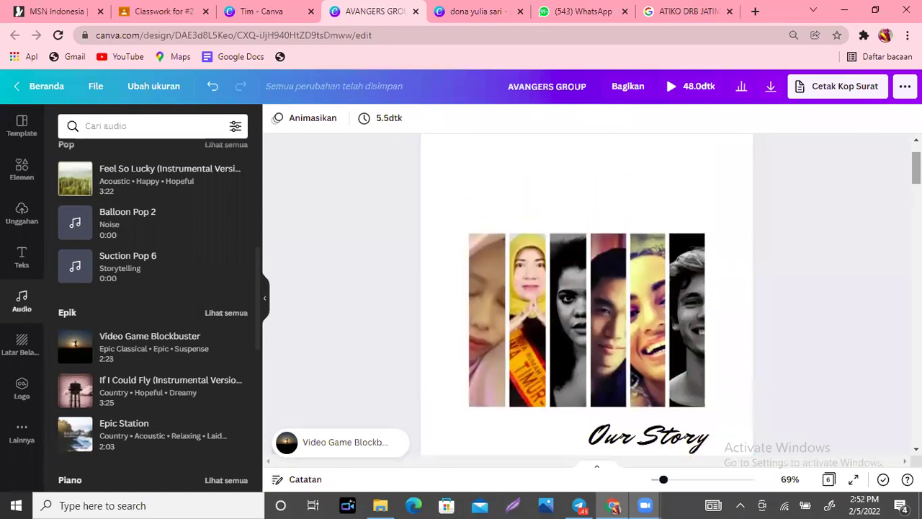
{"action": "scroll", "coordinate": [587, 295], "scroll_direction": "up", "scroll_amount": 1}
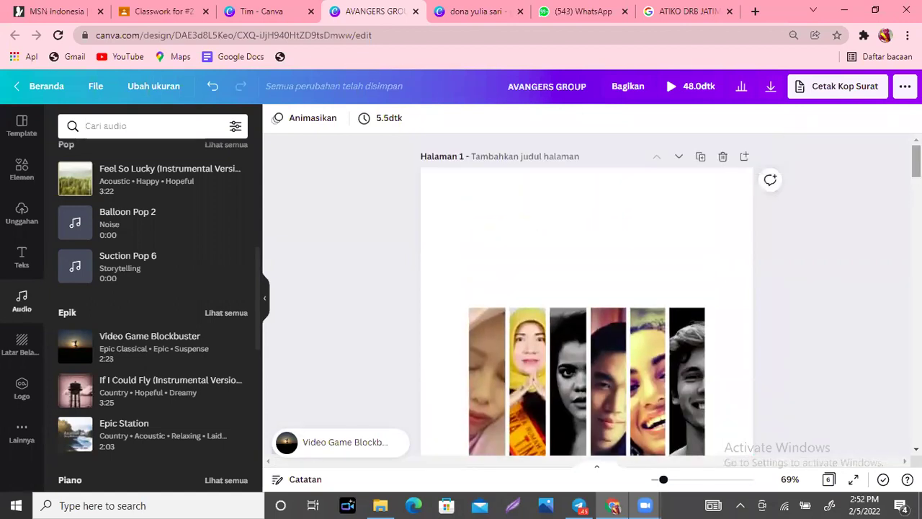
{"action": "scroll", "coordinate": [587, 295], "scroll_direction": "down", "scroll_amount": 2}
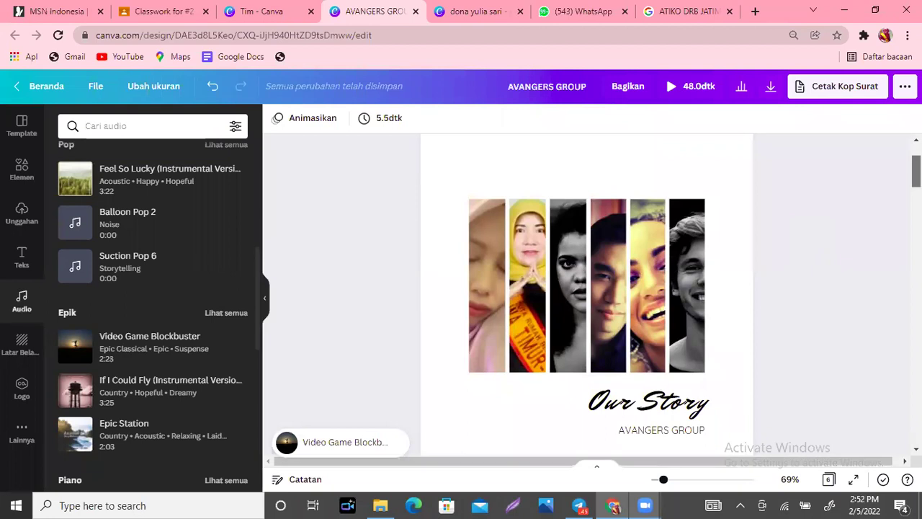
{"action": "scroll", "coordinate": [587, 295], "scroll_direction": "up", "scroll_amount": 3}
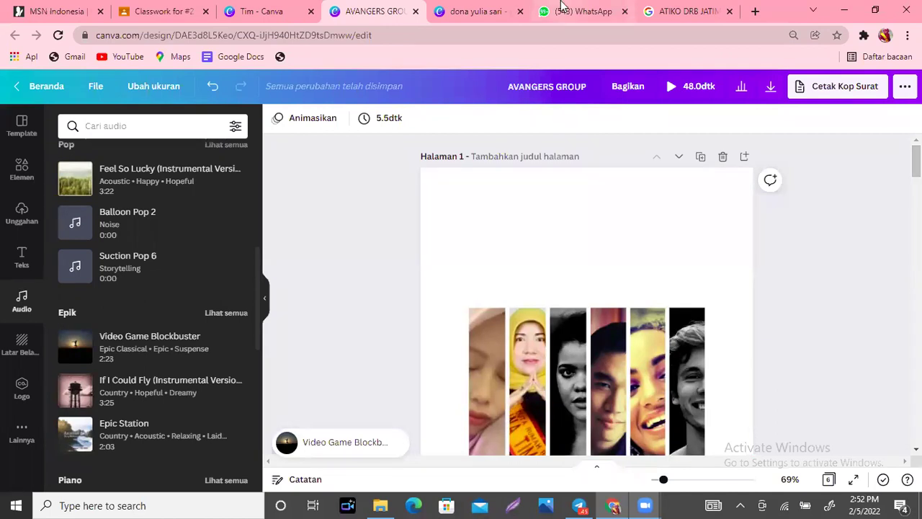
Switch to the Tim - Canva tab and dismiss the Buat desain search suggestions.
{"action": "left_click", "coordinate": [273, 11]}
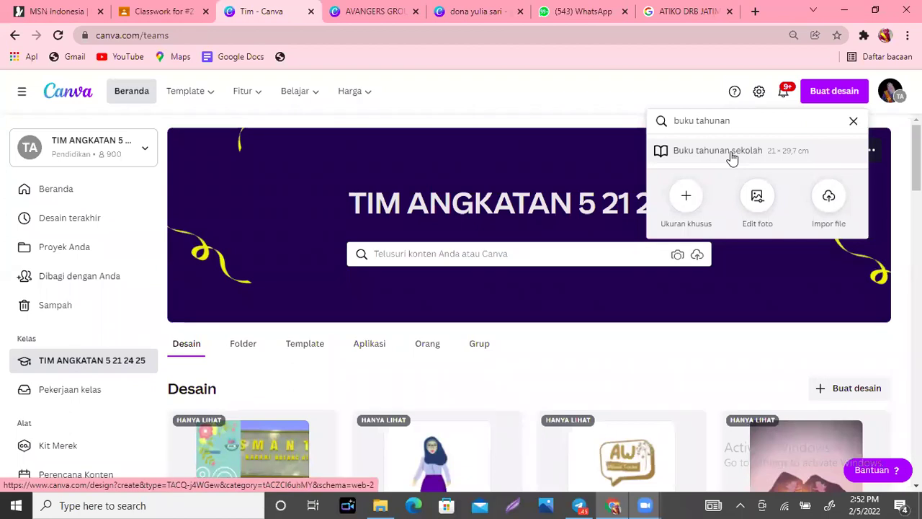
{"action": "left_click", "coordinate": [588, 94]}
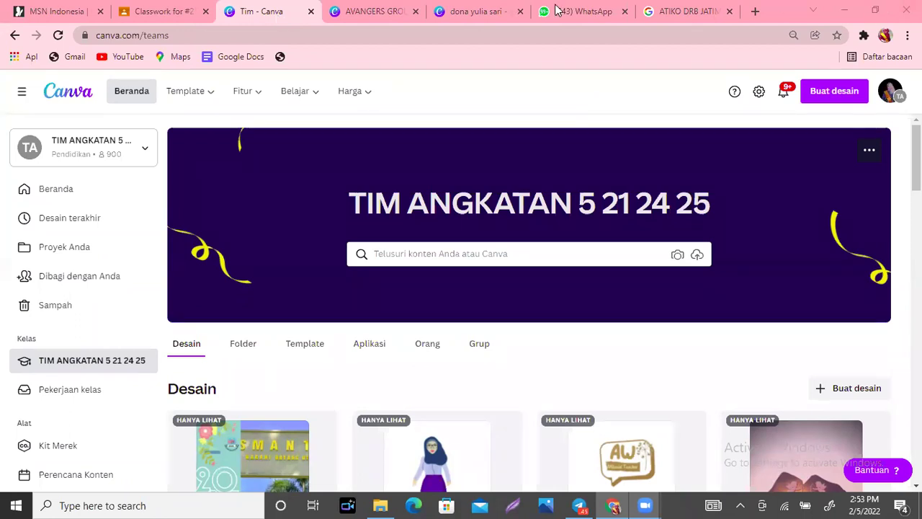
Check the Tugas Hari Kedua assignment in Google Classroom, then return to the Canva team page.
{"action": "left_click", "coordinate": [161, 8]}
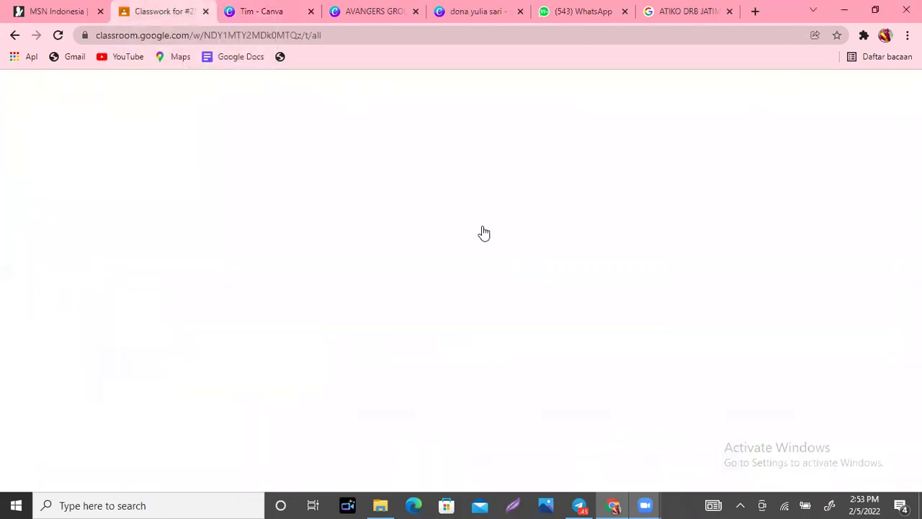
{"action": "scroll", "coordinate": [461, 361], "scroll_direction": "down", "scroll_amount": 6}
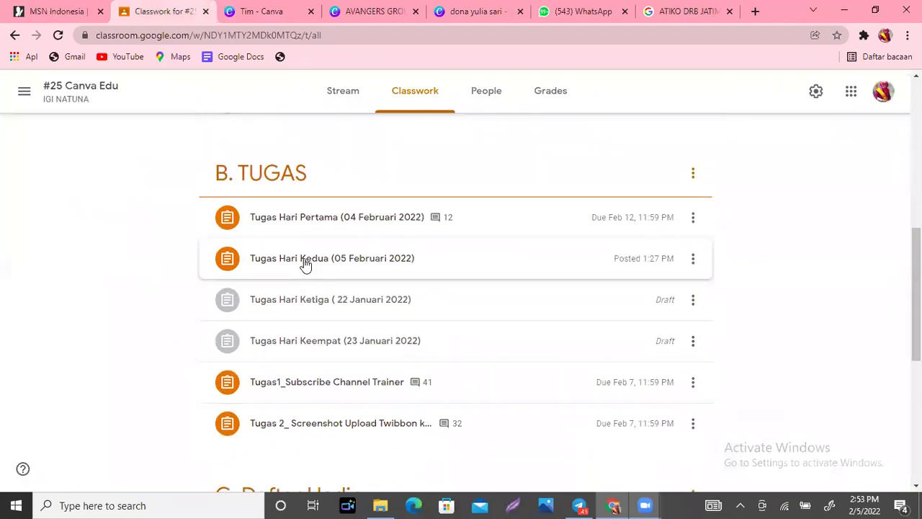
{"action": "left_click", "coordinate": [306, 264]}
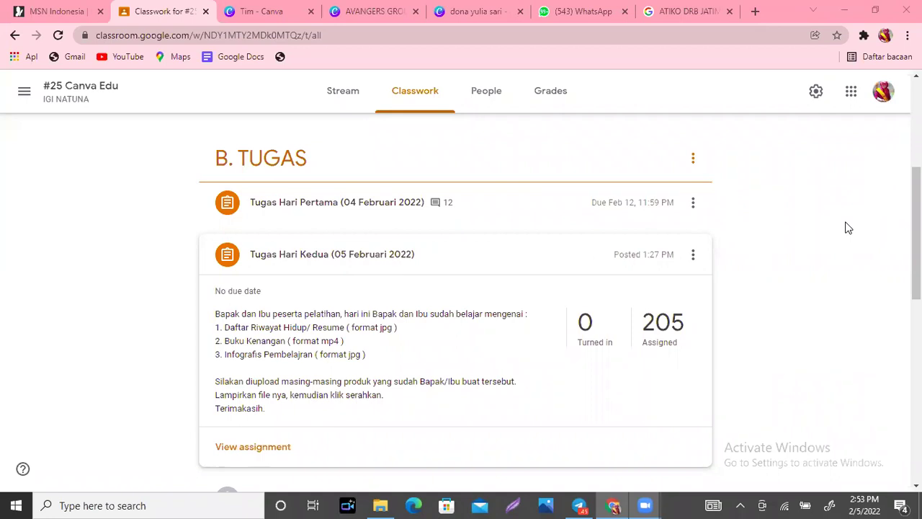
{"action": "left_click", "coordinate": [262, 15]}
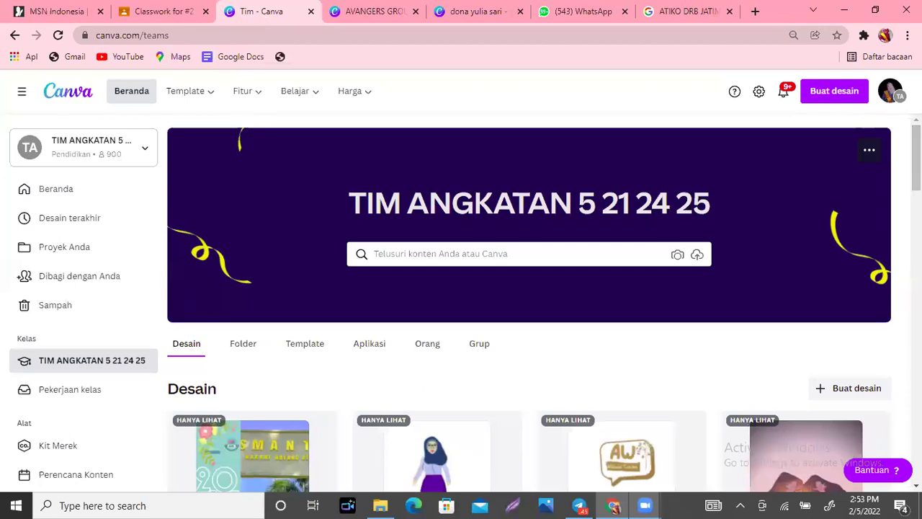
{"action": "scroll", "coordinate": [529, 303], "scroll_direction": "down", "scroll_amount": 5}
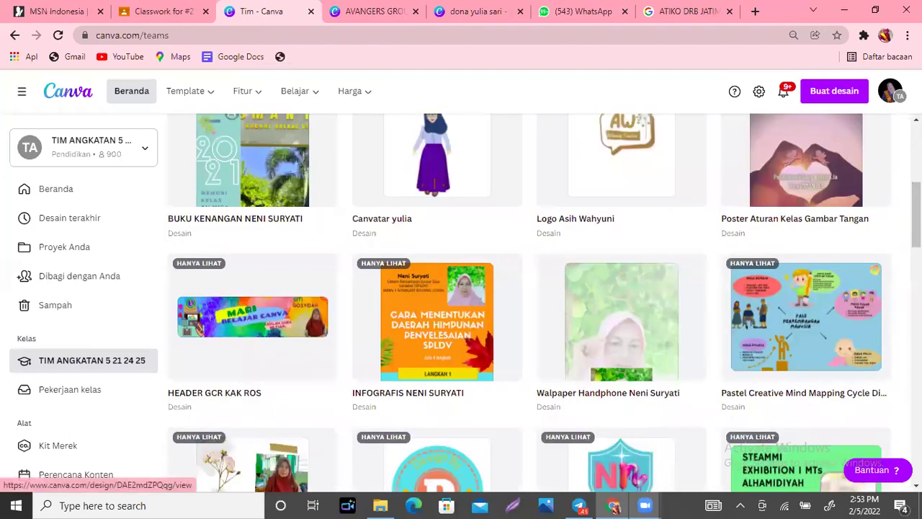
{"action": "scroll", "coordinate": [529, 303], "scroll_direction": "down", "scroll_amount": 4}
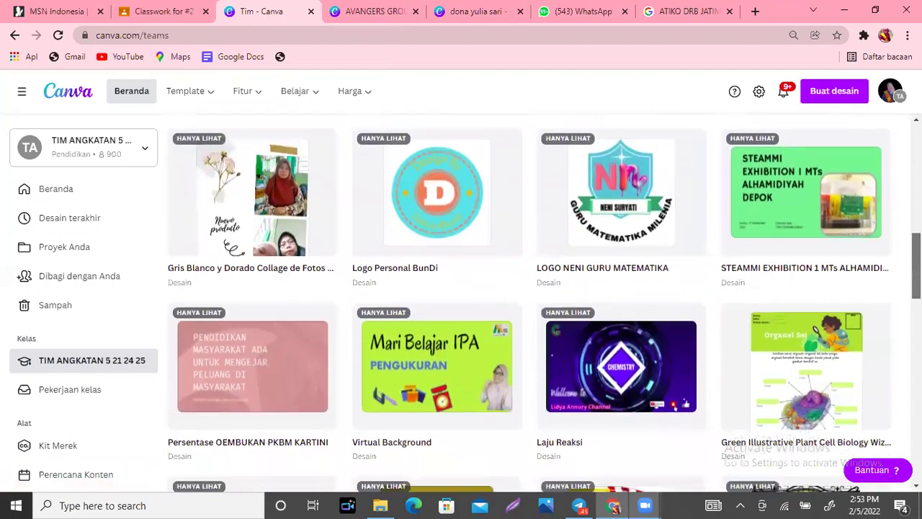
{"action": "scroll", "coordinate": [530, 302], "scroll_direction": "down", "scroll_amount": 7}
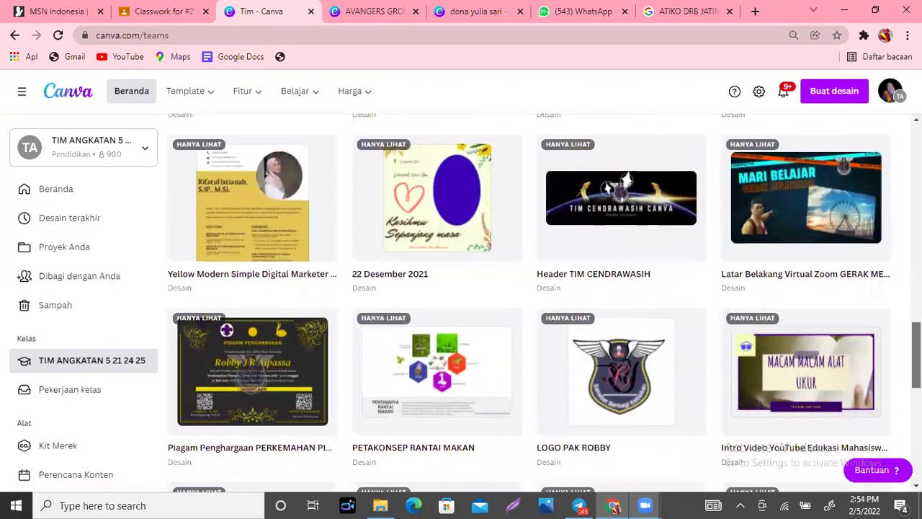
{"action": "scroll", "coordinate": [530, 303], "scroll_direction": "down", "scroll_amount": 5}
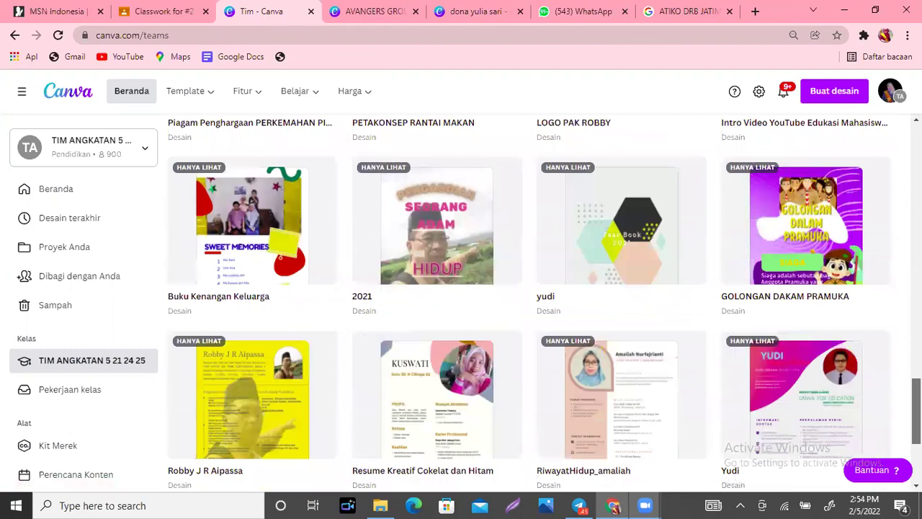
{"action": "scroll", "coordinate": [529, 302], "scroll_direction": "down", "scroll_amount": 3}
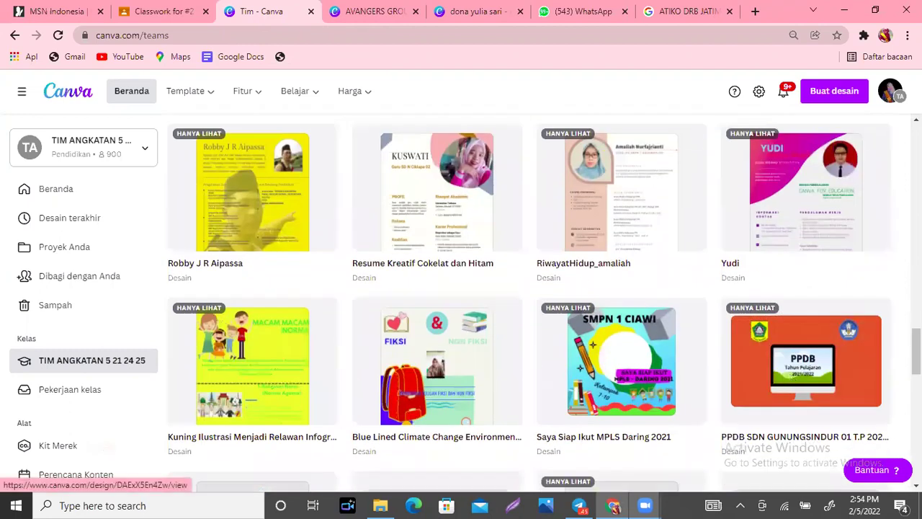
{"action": "scroll", "coordinate": [530, 303], "scroll_direction": "up", "scroll_amount": 6}
{"action": "scroll", "coordinate": [529, 303], "scroll_direction": "down", "scroll_amount": 2}
{"action": "scroll", "coordinate": [529, 302], "scroll_direction": "down", "scroll_amount": 10}
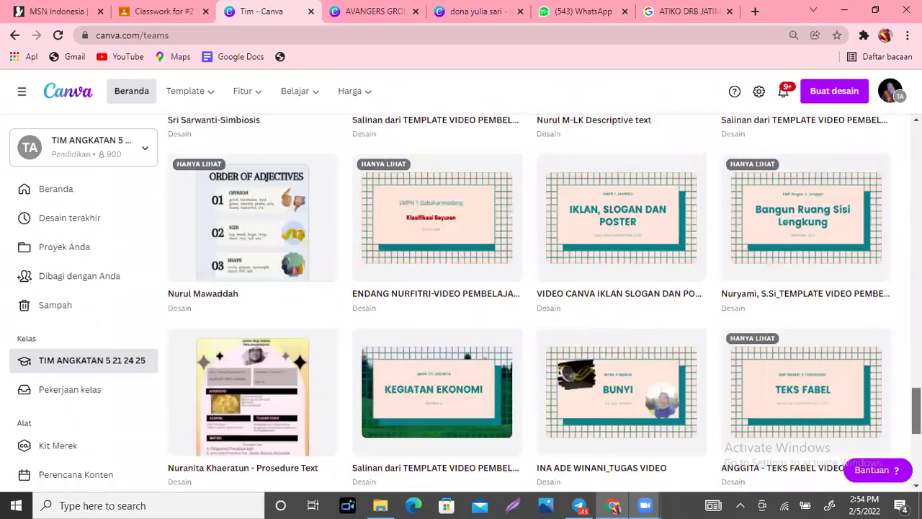
{"action": "scroll", "coordinate": [529, 302], "scroll_direction": "down", "scroll_amount": 4}
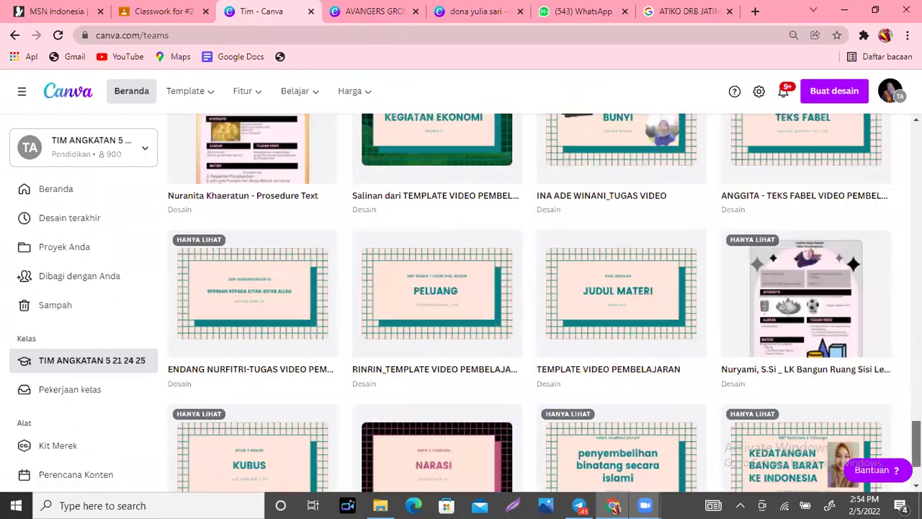
{"action": "scroll", "coordinate": [529, 302], "scroll_direction": "up", "scroll_amount": 8}
{"action": "scroll", "coordinate": [544, 303], "scroll_direction": "up", "scroll_amount": 1}
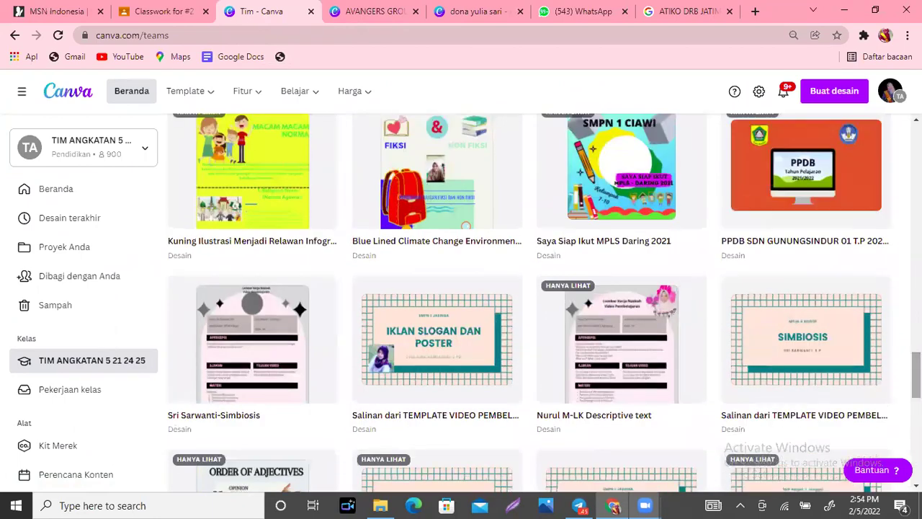
{"action": "scroll", "coordinate": [529, 303], "scroll_direction": "up", "scroll_amount": 3}
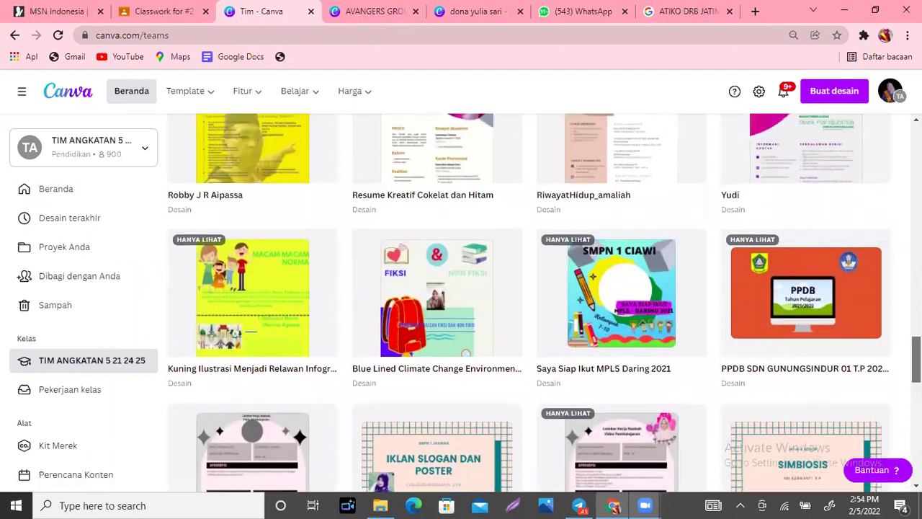
{"action": "scroll", "coordinate": [544, 302], "scroll_direction": "up", "scroll_amount": 1}
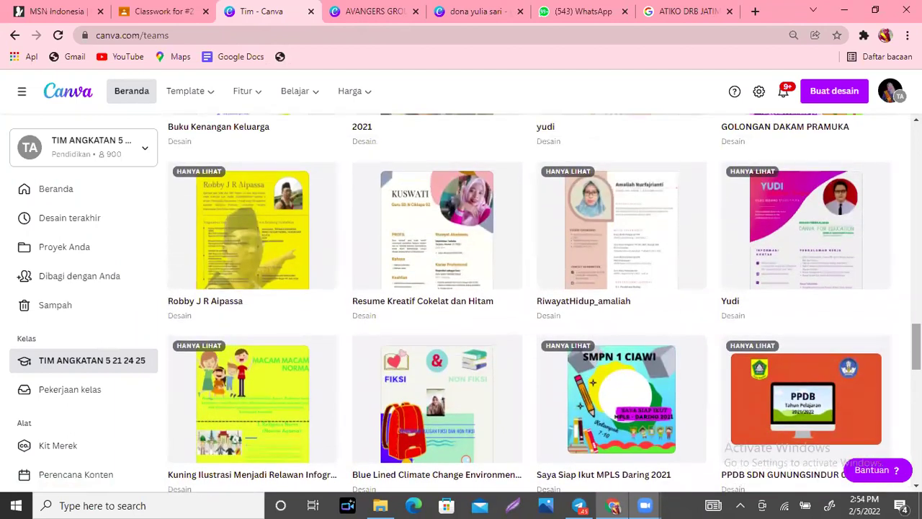
{"action": "scroll", "coordinate": [544, 302], "scroll_direction": "up", "scroll_amount": 2}
{"action": "scroll", "coordinate": [529, 303], "scroll_direction": "up", "scroll_amount": 4}
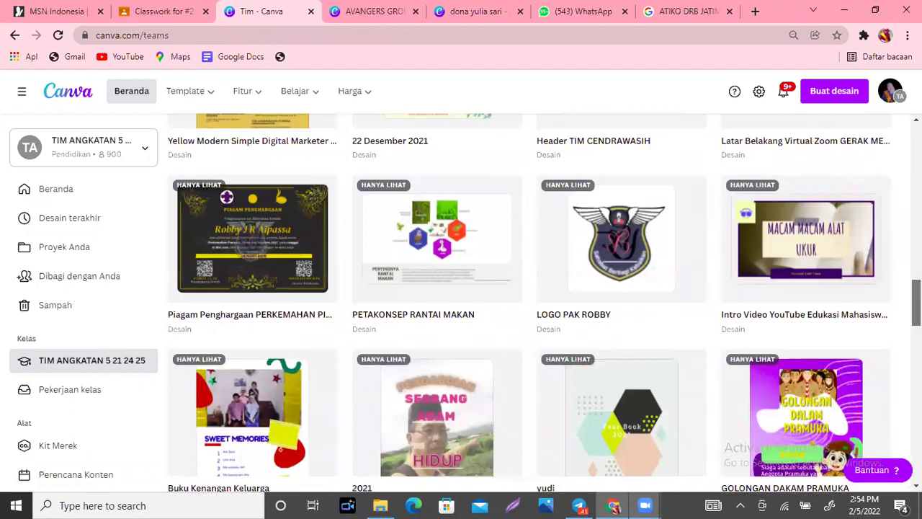
{"action": "scroll", "coordinate": [529, 302], "scroll_direction": "up", "scroll_amount": 5}
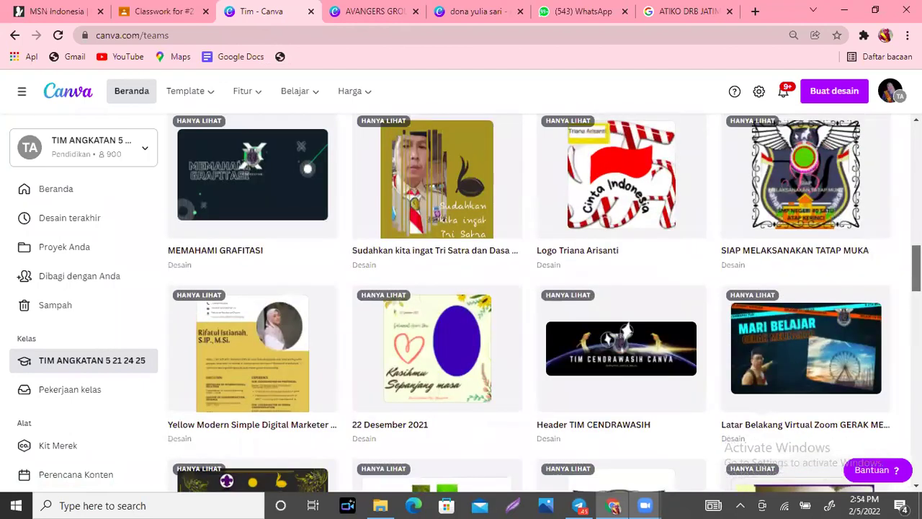
{"action": "scroll", "coordinate": [530, 303], "scroll_direction": "up", "scroll_amount": 12}
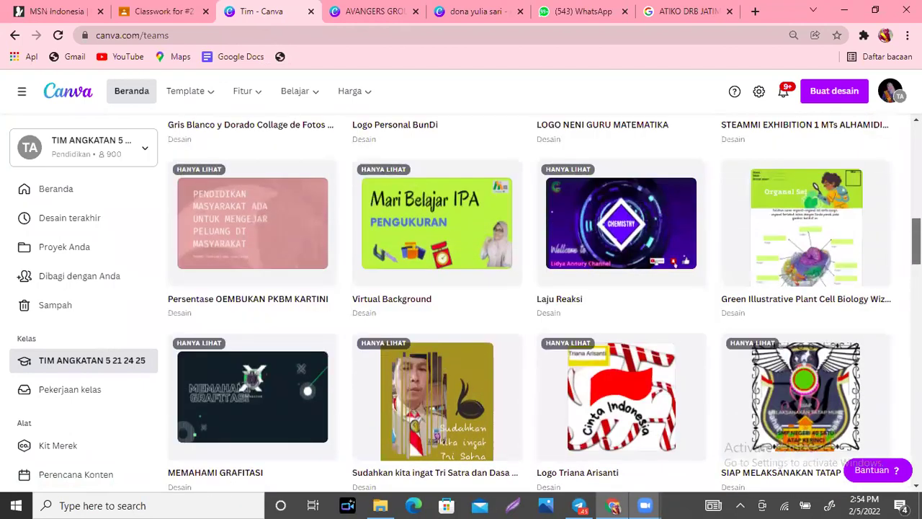
{"action": "scroll", "coordinate": [529, 303], "scroll_direction": "up", "scroll_amount": 3}
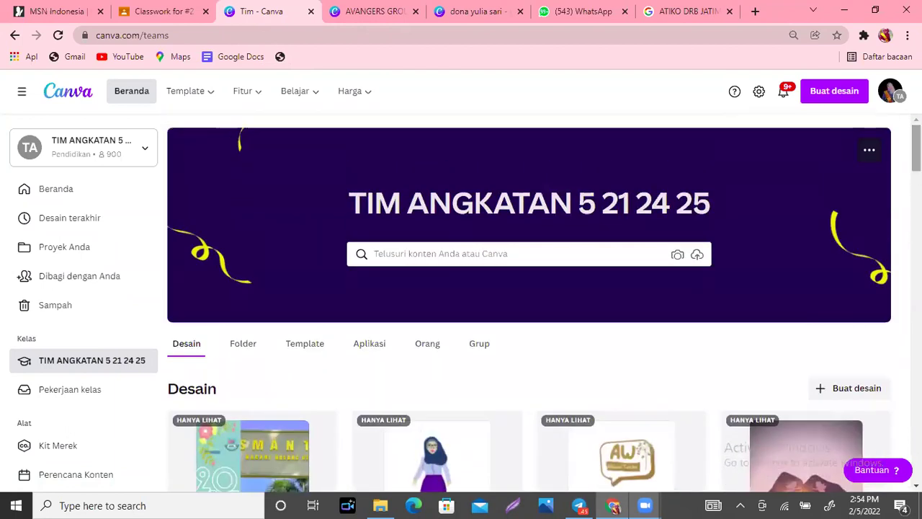
Create a new blank Infografis design by searching the design types for INFOGRAFIS.
{"action": "left_click", "coordinate": [830, 96]}
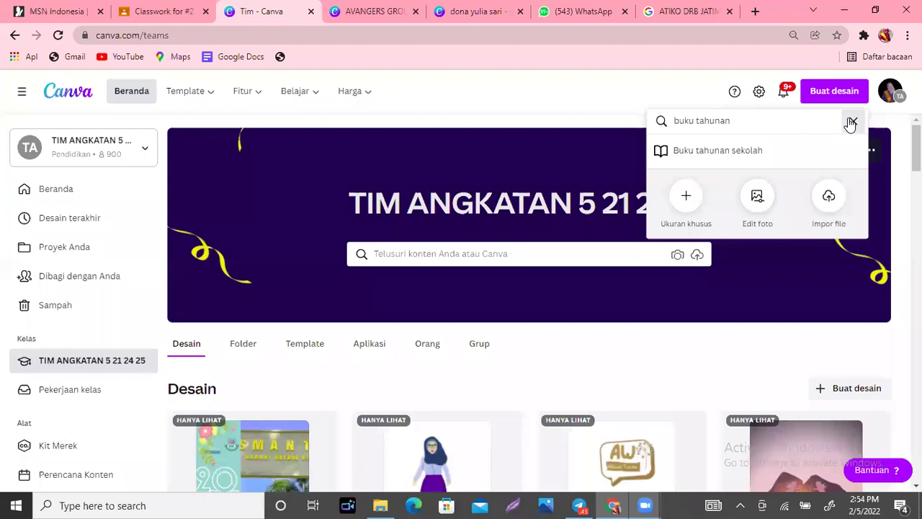
{"action": "left_click", "coordinate": [851, 123]}
{"action": "type", "text": "INFOGR"}
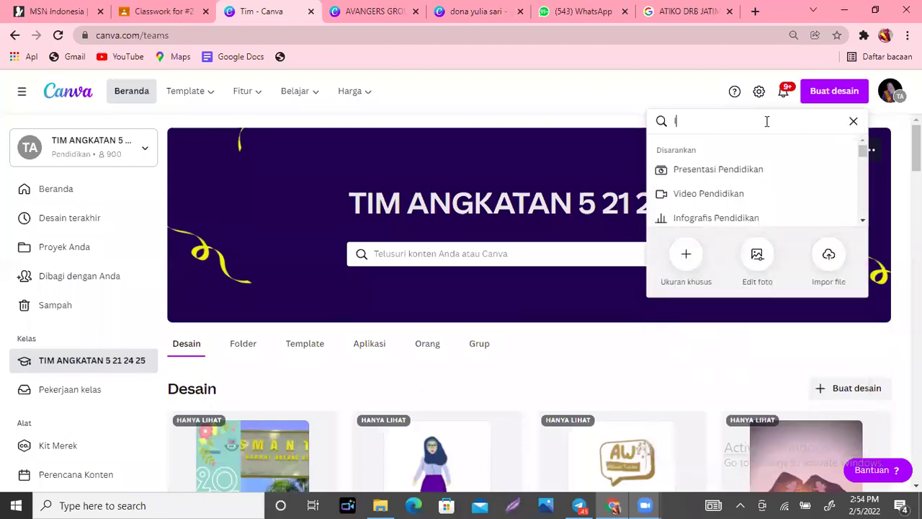
{"action": "type", "text": "AFIS"}
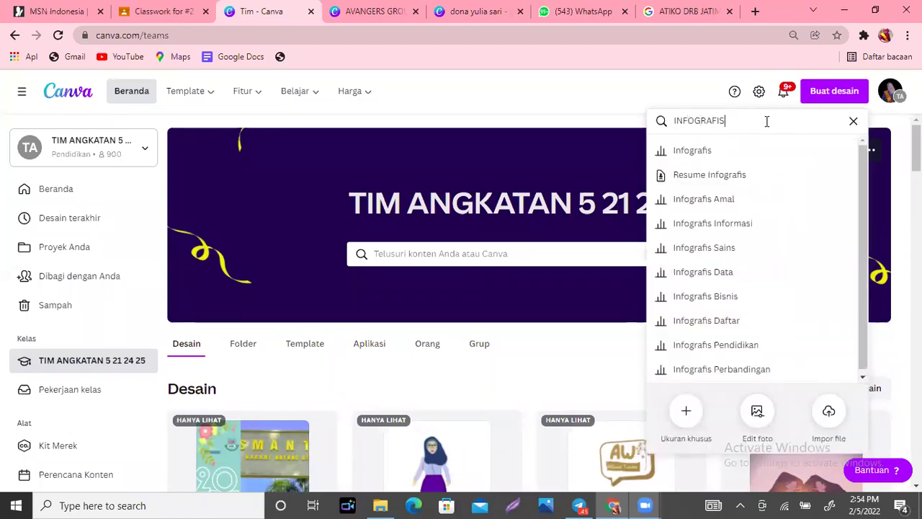
{"action": "left_click", "coordinate": [692, 154]}
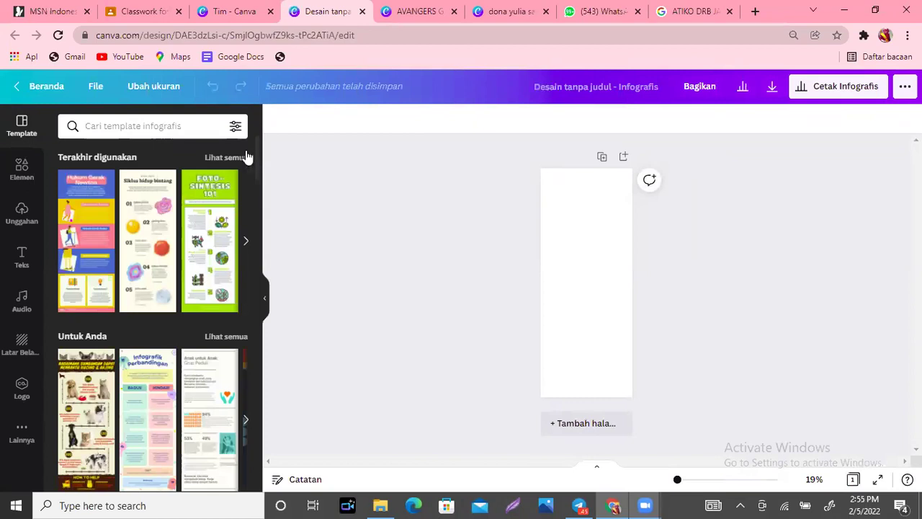
{"action": "left_click", "coordinate": [146, 93]}
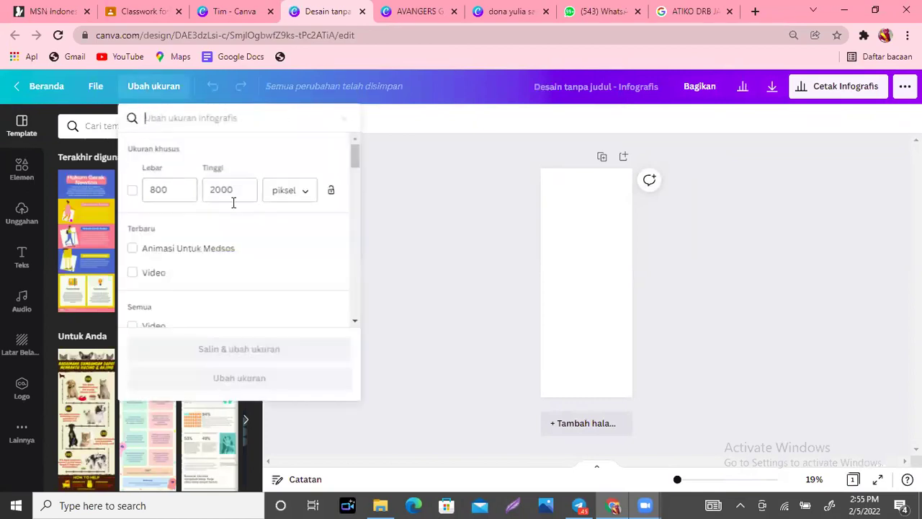
{"action": "left_click", "coordinate": [455, 177]}
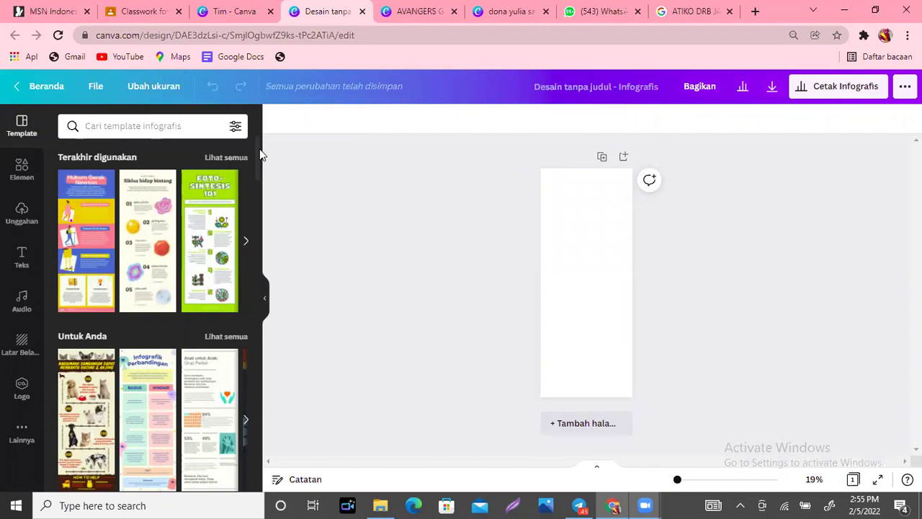
{"action": "mouse_move", "coordinate": [257, 150]}
{"action": "left_mouse_down"}
{"action": "mouse_move", "coordinate": [256, 178]}
{"action": "mouse_move", "coordinate": [256, 151]}
{"action": "left_mouse_up"}
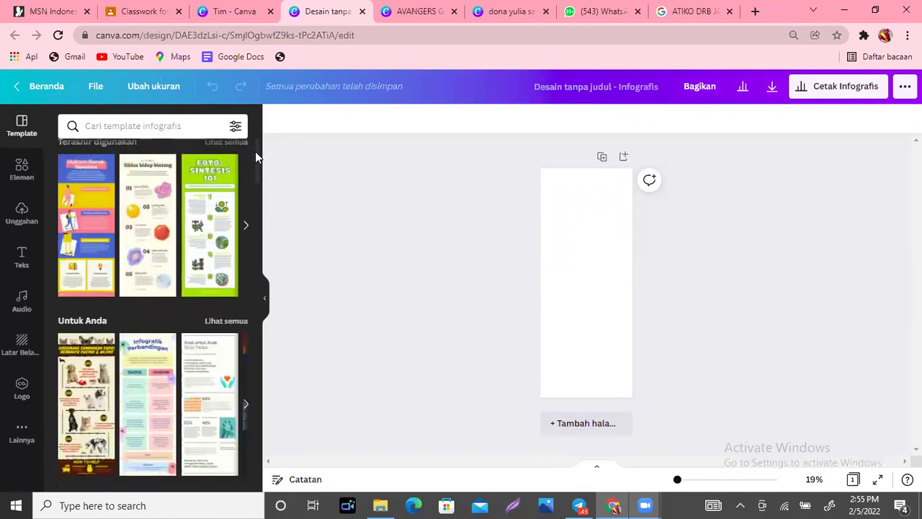
{"action": "left_click", "coordinate": [603, 260]}
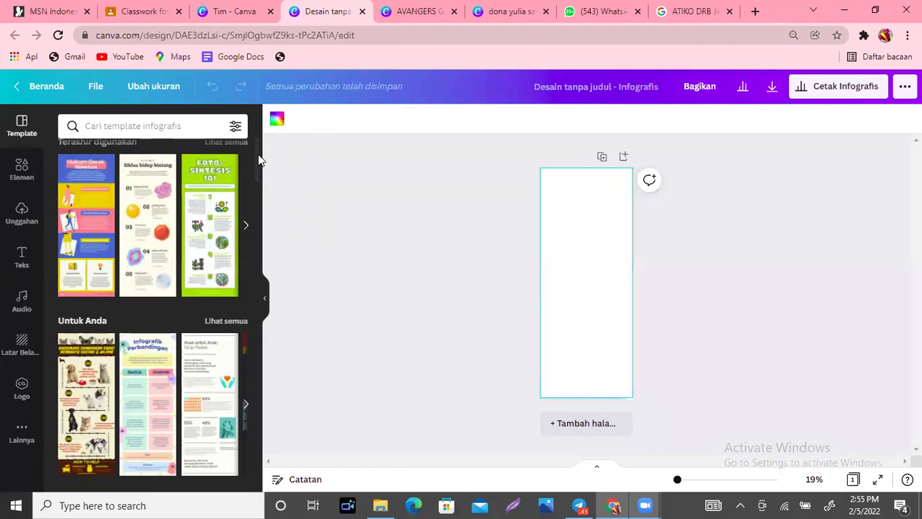
{"action": "mouse_move", "coordinate": [256, 153]}
{"action": "left_mouse_down"}
{"action": "mouse_move", "coordinate": [261, 186]}
{"action": "mouse_move", "coordinate": [263, 168]}
{"action": "left_mouse_up"}
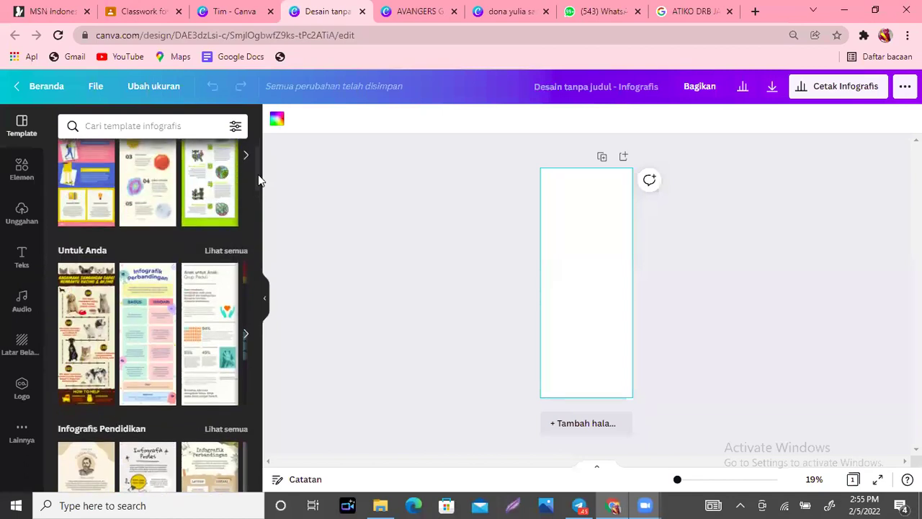
{"action": "left_click_drag", "start_coordinate": [258, 174], "coordinate": [261, 161]}
Search the templates for MATEMATIKA and scroll through the maths infographic results.
{"action": "left_click", "coordinate": [134, 126]}
{"action": "type", "text": "MATE"}
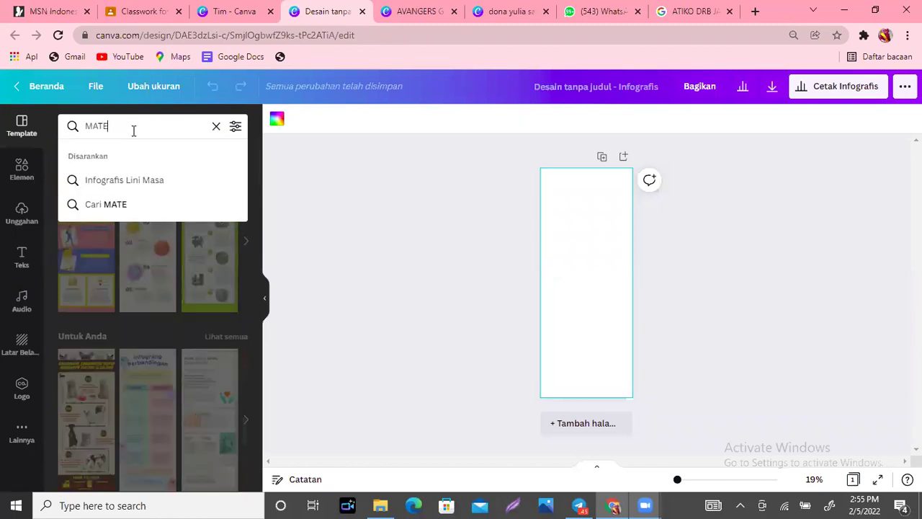
{"action": "type", "text": "MATIKA"}
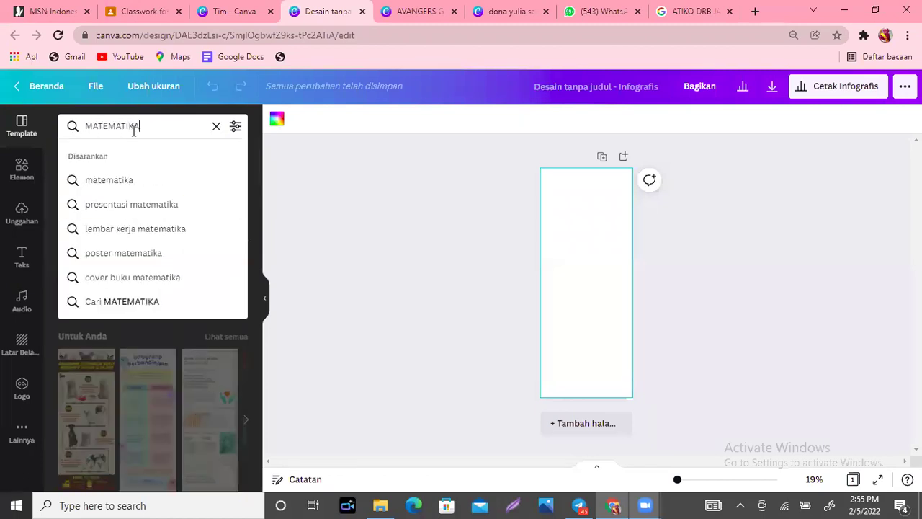
{"action": "key", "text": "Return"}
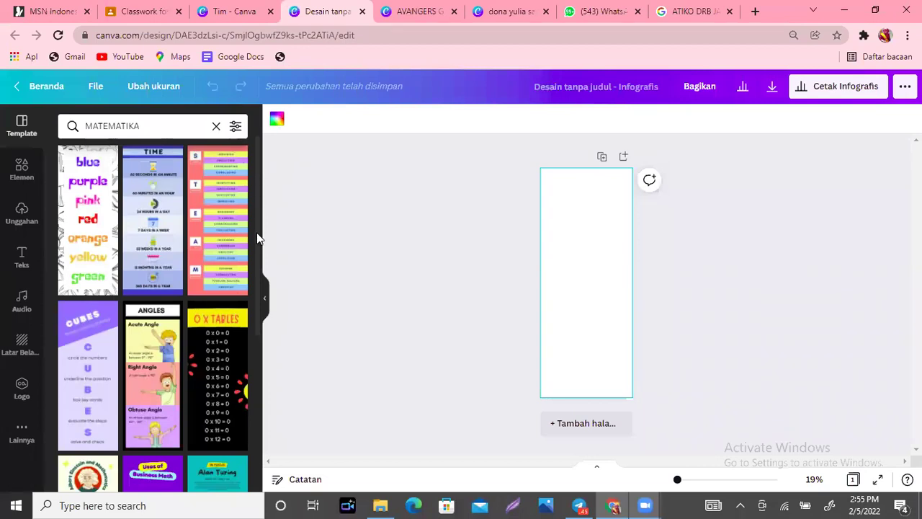
{"action": "left_click_drag", "start_coordinate": [258, 266], "coordinate": [269, 428]}
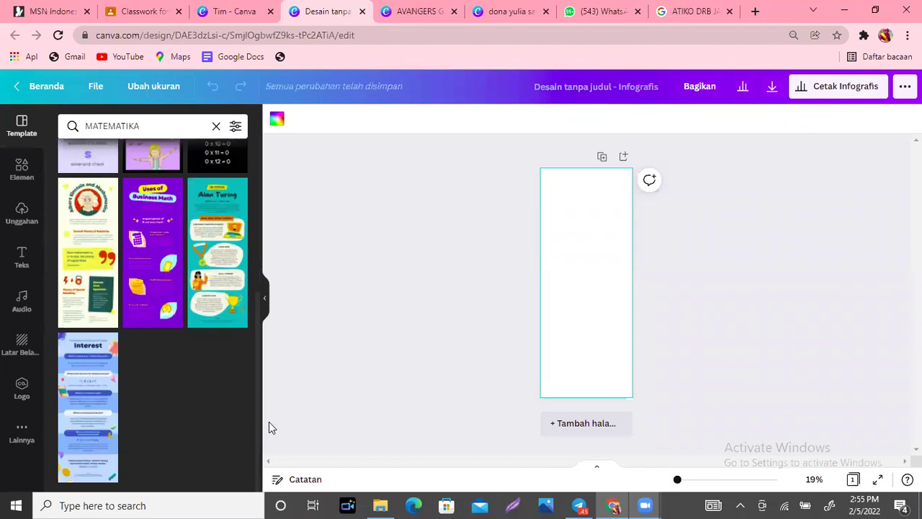
{"action": "left_click_drag", "start_coordinate": [257, 403], "coordinate": [264, 223]}
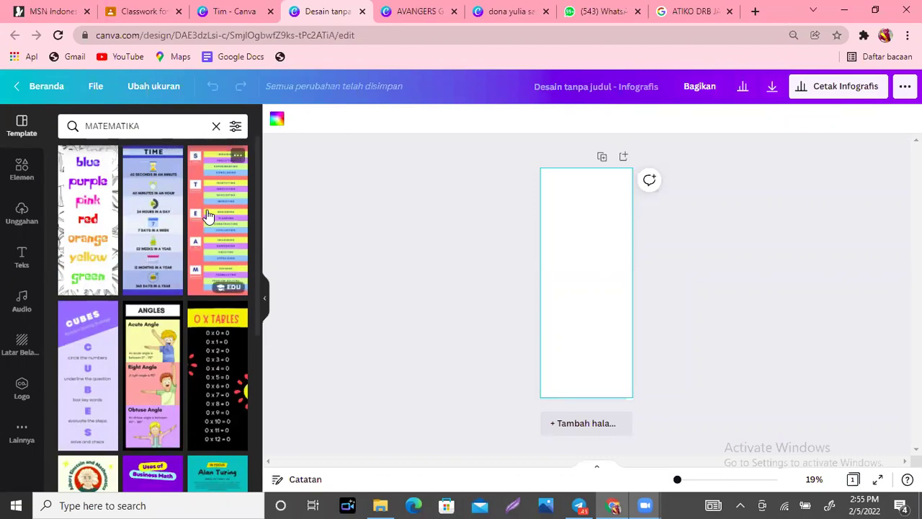
Apply the Angles infographic template to the page and enlarge the workspace view.
{"action": "left_click", "coordinate": [147, 367]}
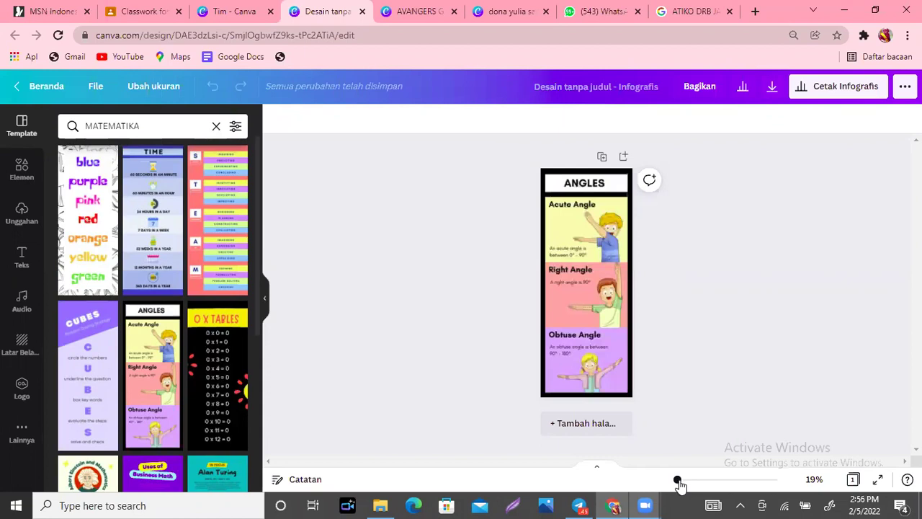
{"action": "left_click_drag", "start_coordinate": [678, 481], "coordinate": [685, 480]}
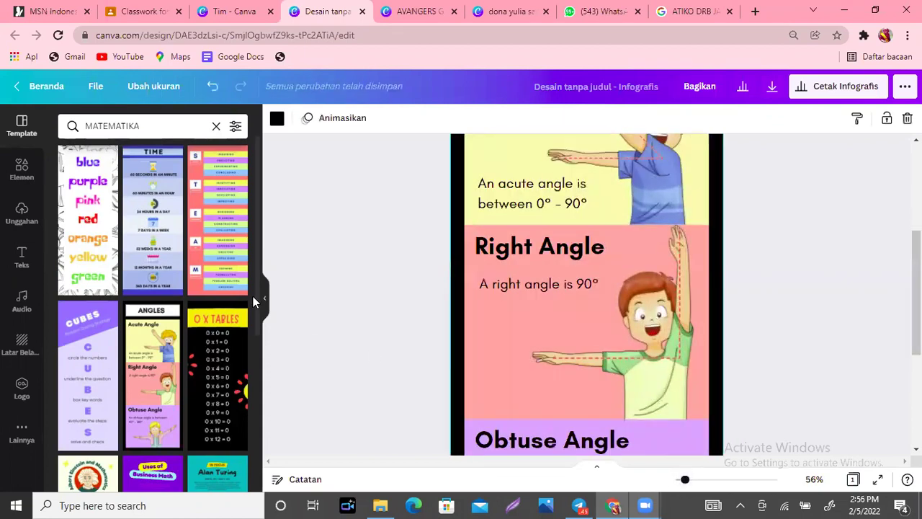
{"action": "left_click", "coordinate": [266, 303]}
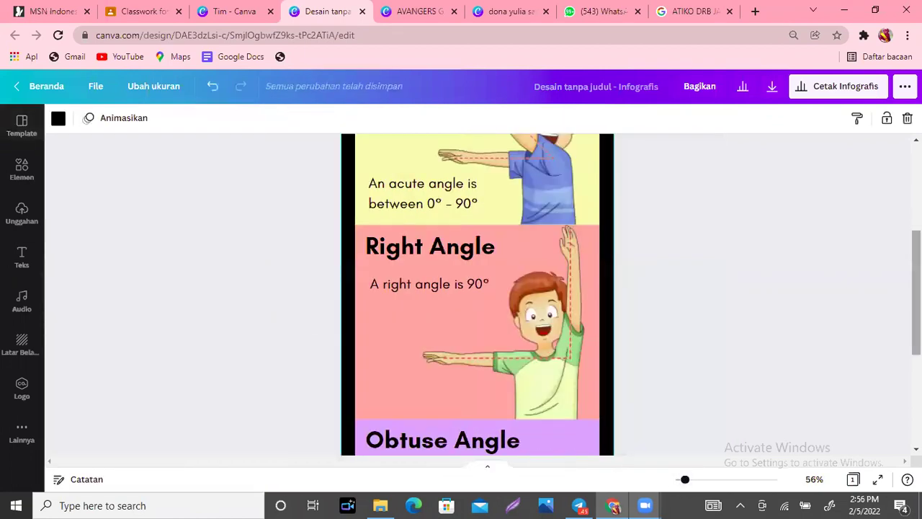
{"action": "scroll", "coordinate": [477, 294], "scroll_direction": "up", "scroll_amount": 3}
Retype the ANGLES heading as SUDUT and move it to the header's right side.
{"action": "left_click", "coordinate": [704, 185]}
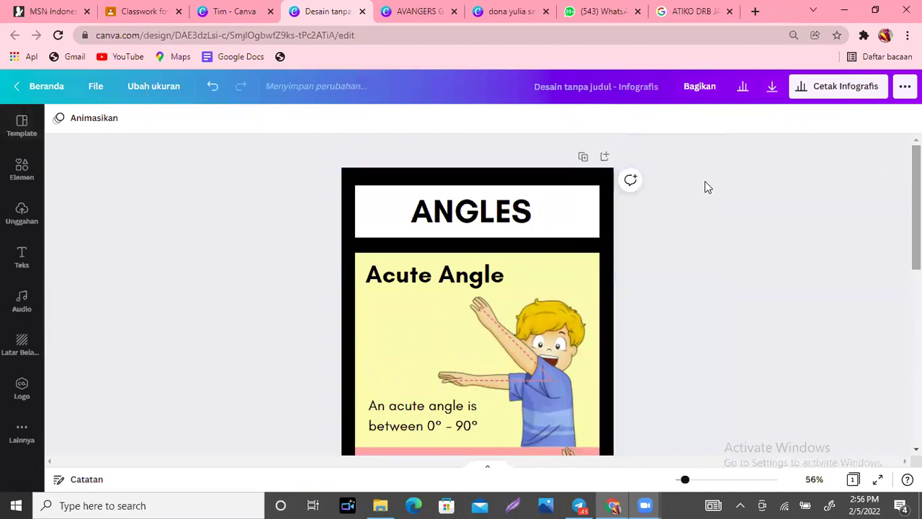
{"action": "double_click", "coordinate": [492, 231]}
{"action": "type", "text": "SUDU"}
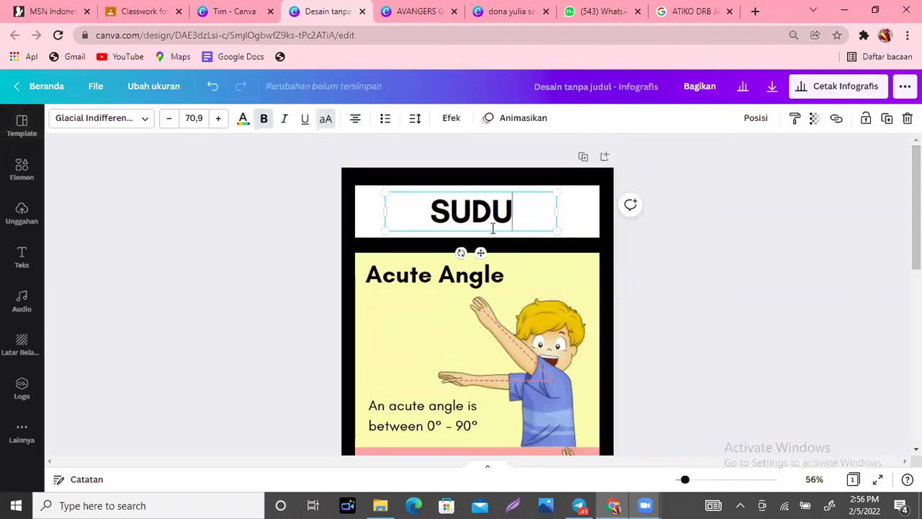
{"action": "type", "text": "T"}
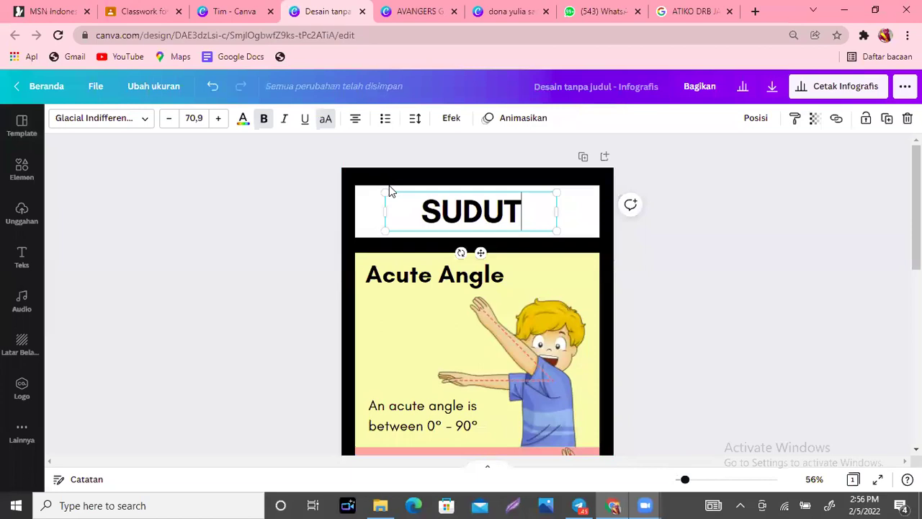
{"action": "left_click_drag", "start_coordinate": [407, 200], "coordinate": [473, 212]}
{"action": "left_click_drag", "start_coordinate": [526, 250], "coordinate": [495, 249]}
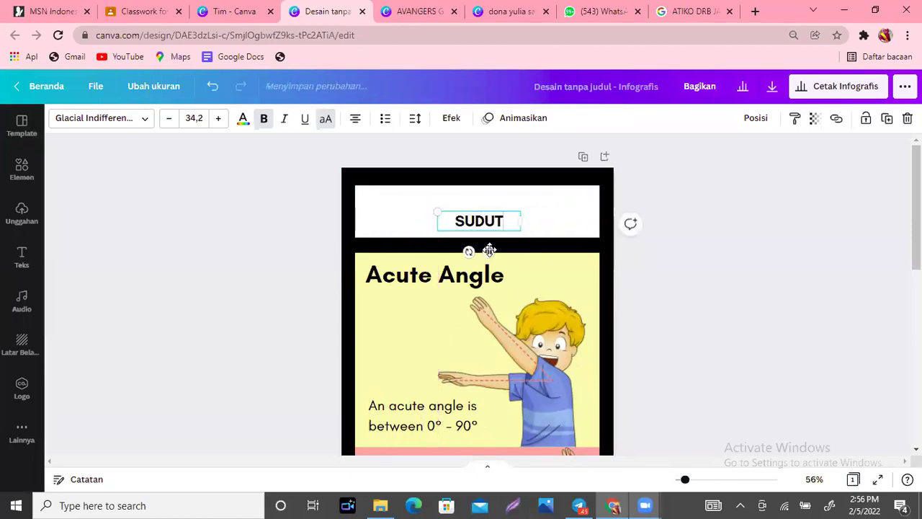
{"action": "left_click_drag", "start_coordinate": [437, 211], "coordinate": [371, 194]}
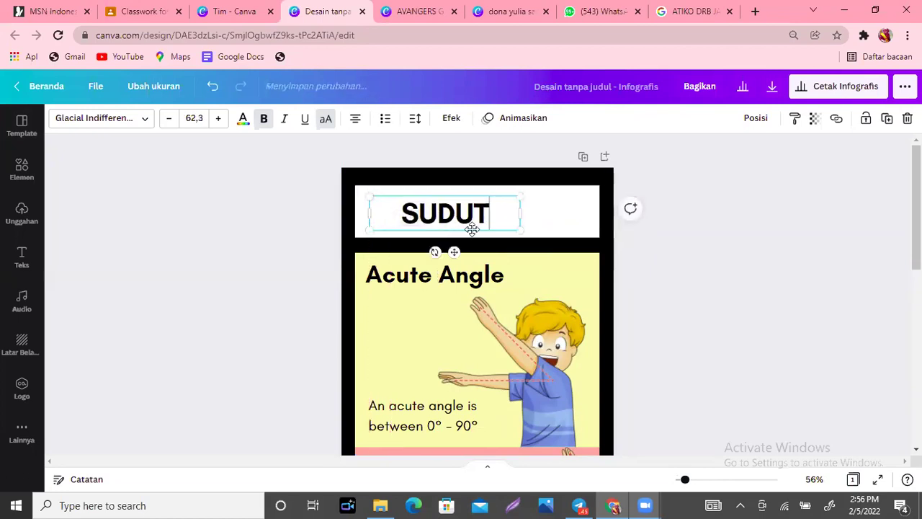
{"action": "left_click_drag", "start_coordinate": [467, 229], "coordinate": [572, 230]}
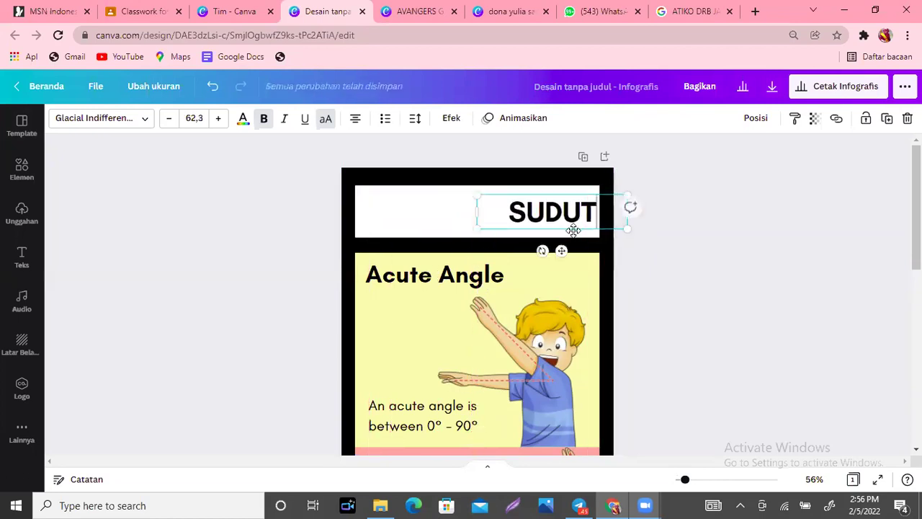
{"action": "left_click", "coordinate": [737, 251]}
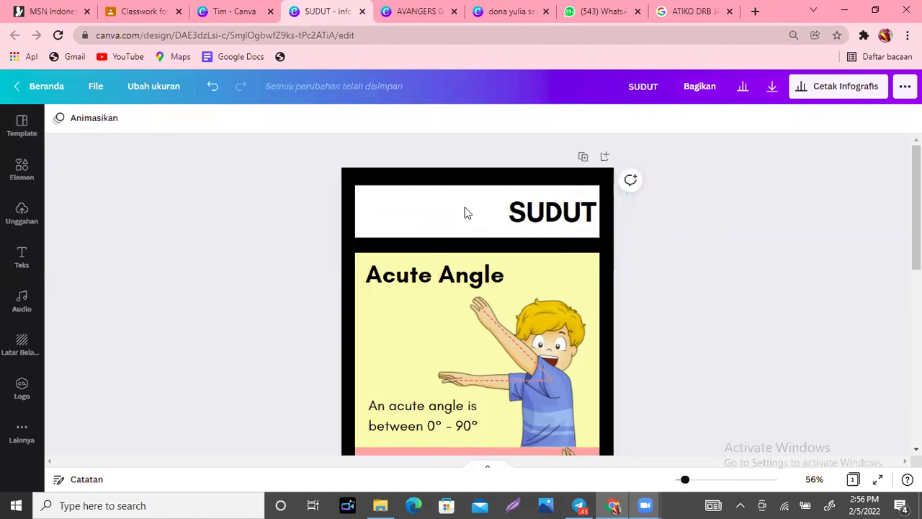
Add a circle frame from Elements, shrunk and placed at the header's top-left.
{"action": "left_click", "coordinate": [21, 213]}
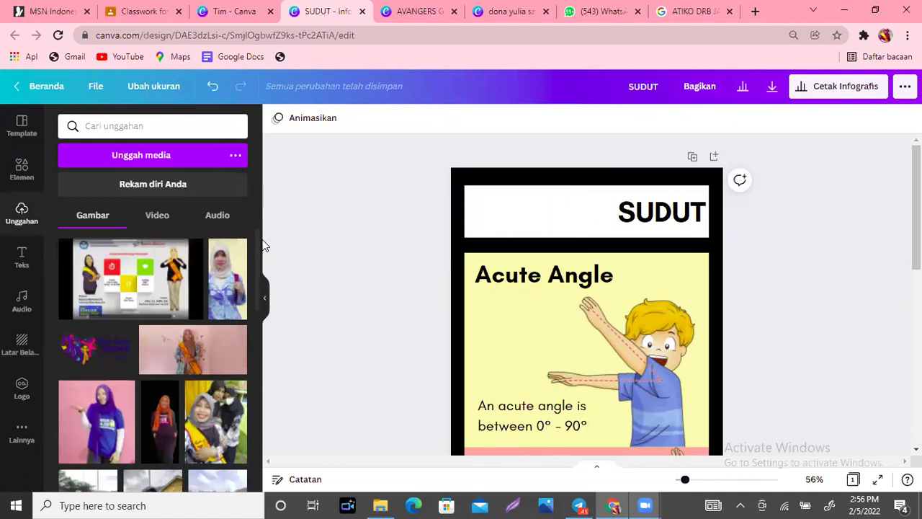
{"action": "left_click_drag", "start_coordinate": [257, 239], "coordinate": [255, 321]}
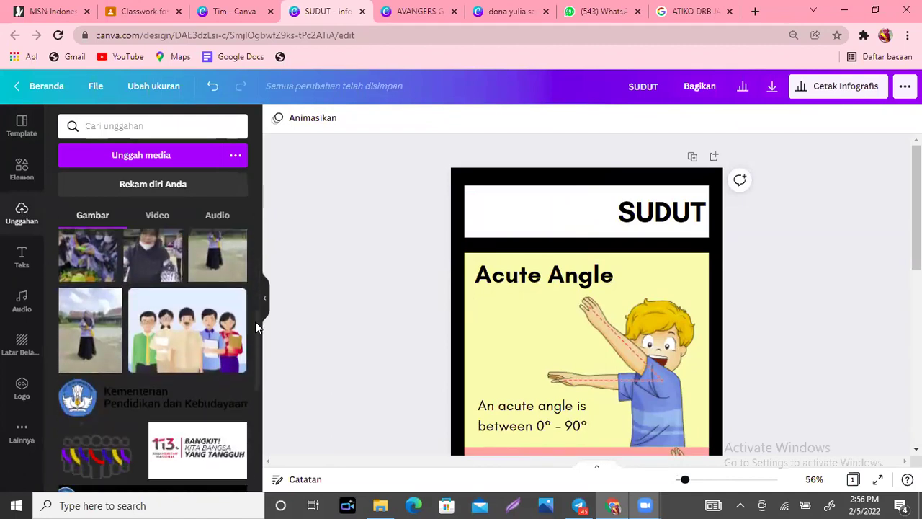
{"action": "left_click", "coordinate": [20, 170]}
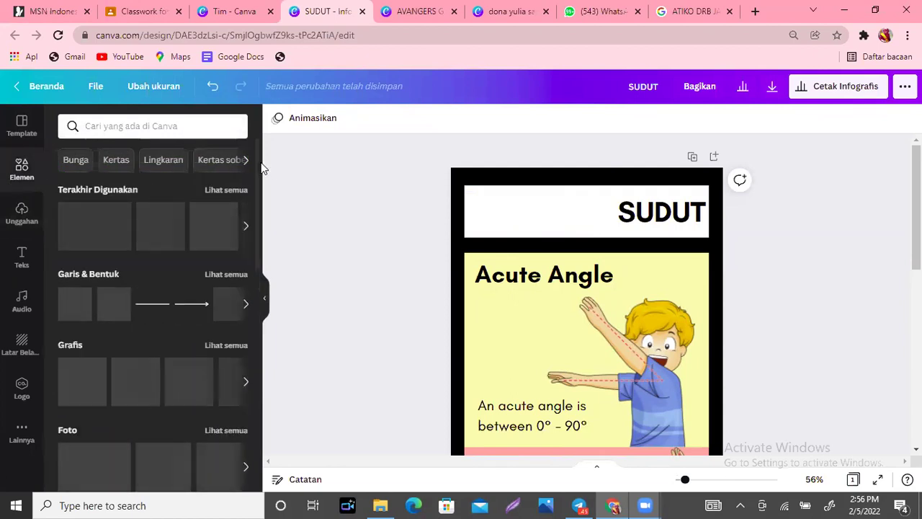
{"action": "scroll", "coordinate": [260, 216], "scroll_direction": "down", "scroll_amount": 2}
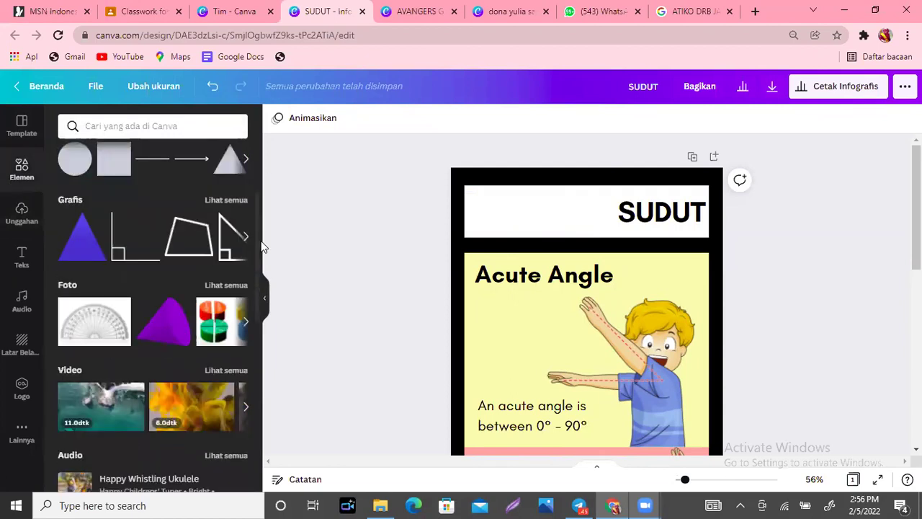
{"action": "scroll", "coordinate": [258, 316], "scroll_direction": "down", "scroll_amount": 5}
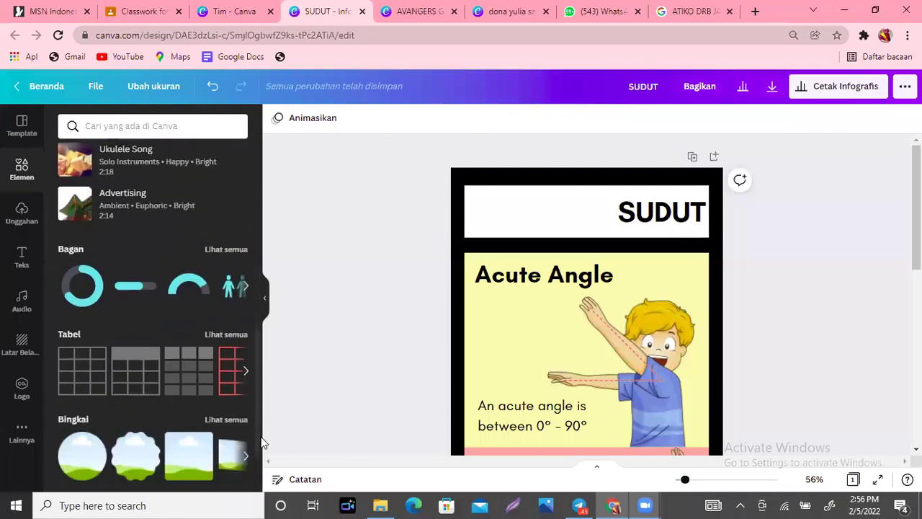
{"action": "left_click", "coordinate": [81, 454]}
{"action": "left_click_drag", "start_coordinate": [598, 450], "coordinate": [567, 201]}
{"action": "left_click_drag", "start_coordinate": [629, 334], "coordinate": [495, 253]}
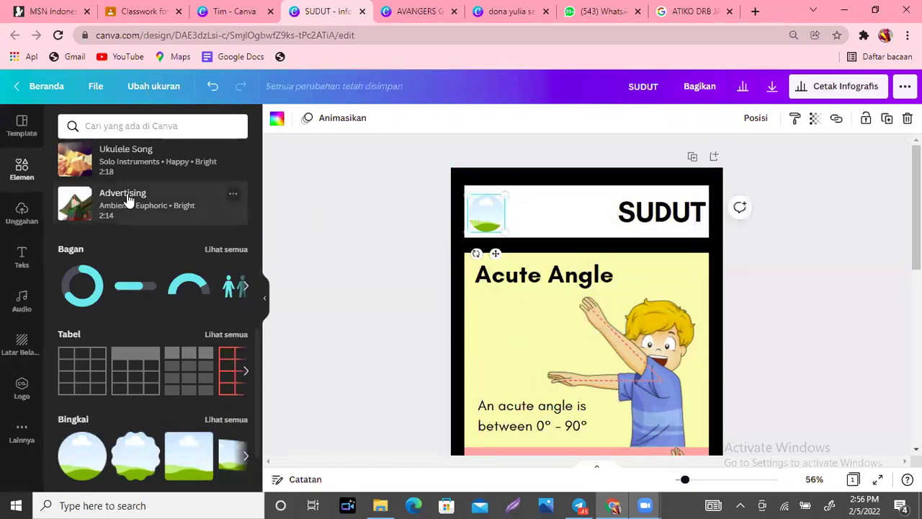
Drop an uploaded portrait photo into the circle frame and crop it to the face.
{"action": "left_click", "coordinate": [21, 213]}
{"action": "left_click_drag", "start_coordinate": [94, 331], "coordinate": [630, 459]}
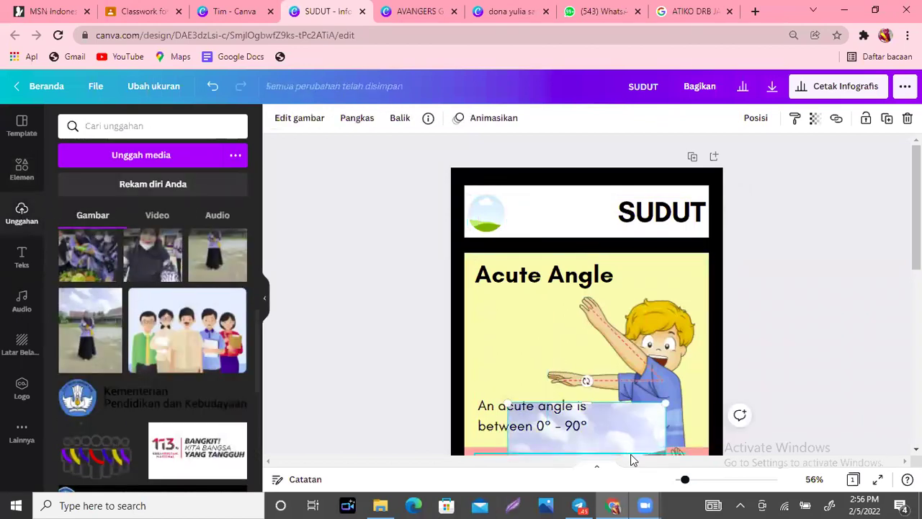
{"action": "left_click_drag", "start_coordinate": [473, 232], "coordinate": [474, 232]}
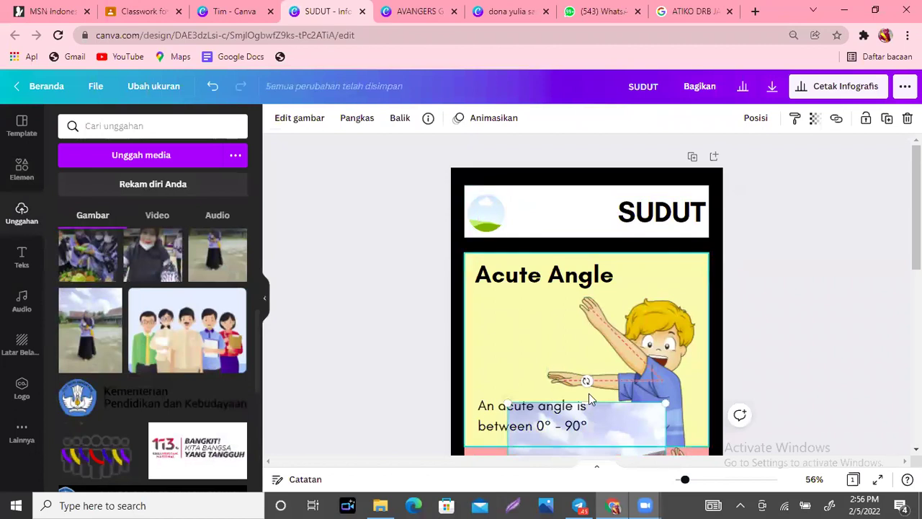
{"action": "left_click_drag", "start_coordinate": [618, 422], "coordinate": [480, 206]}
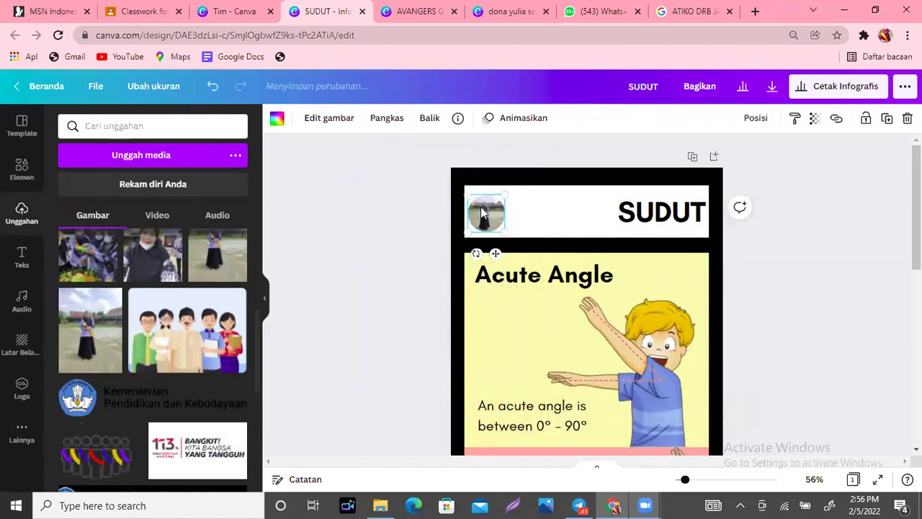
{"action": "left_click", "coordinate": [383, 121]}
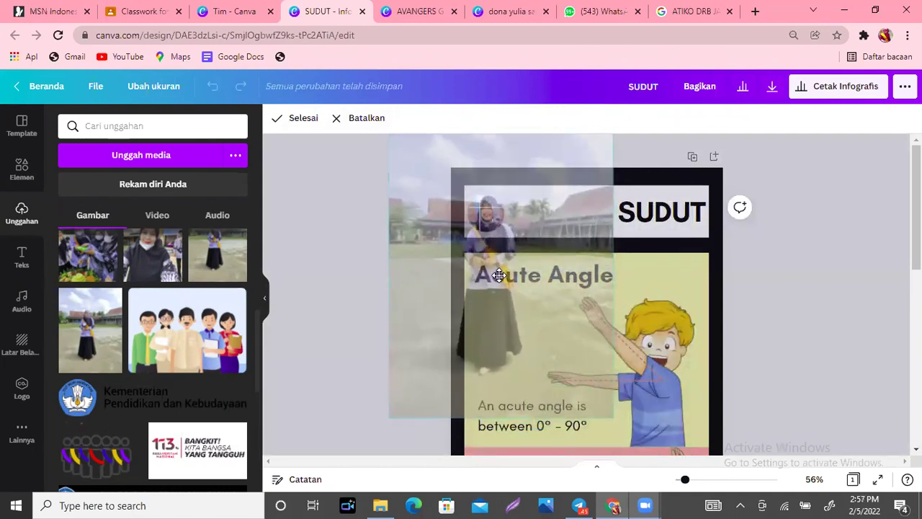
{"action": "left_click", "coordinate": [783, 277]}
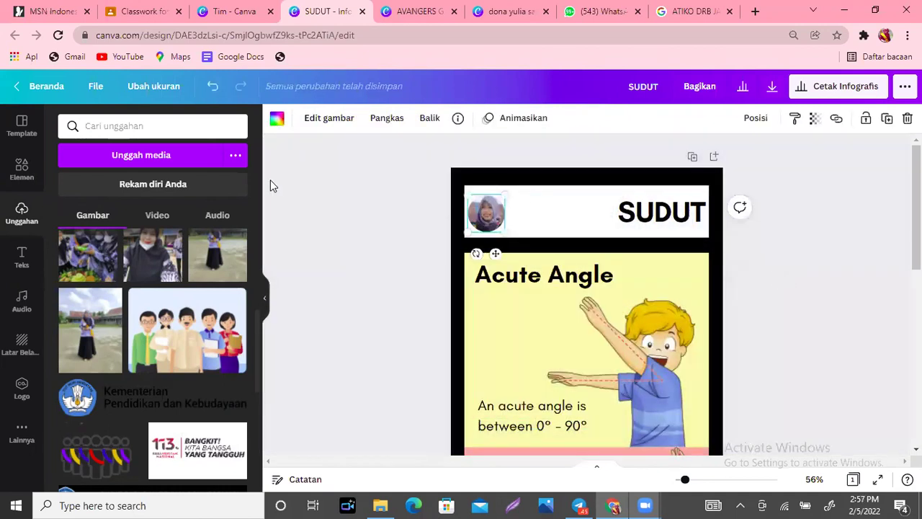
Add a left-aligned body text box beside the photo containing the author's name.
{"action": "left_click", "coordinate": [22, 263]}
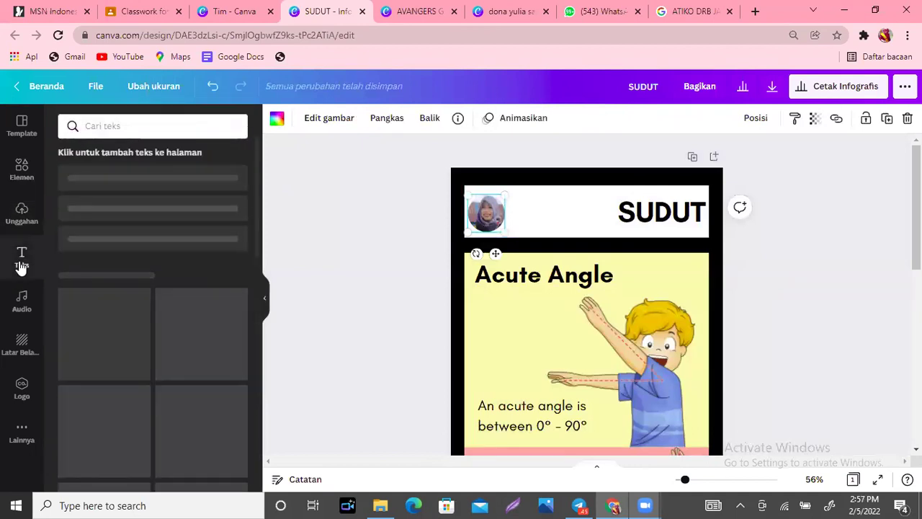
{"action": "left_click", "coordinate": [127, 254]}
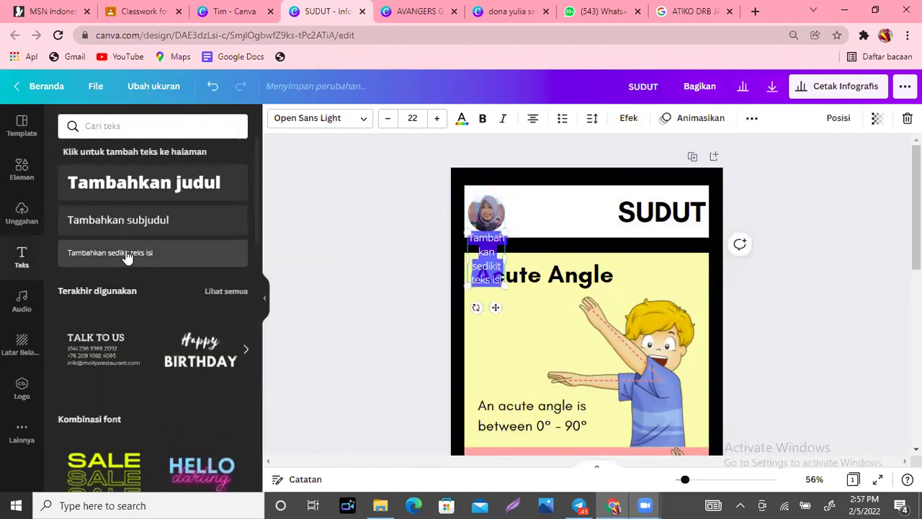
{"action": "left_click_drag", "start_coordinate": [494, 310], "coordinate": [537, 270]}
{"action": "key", "text": "BackSpace"}
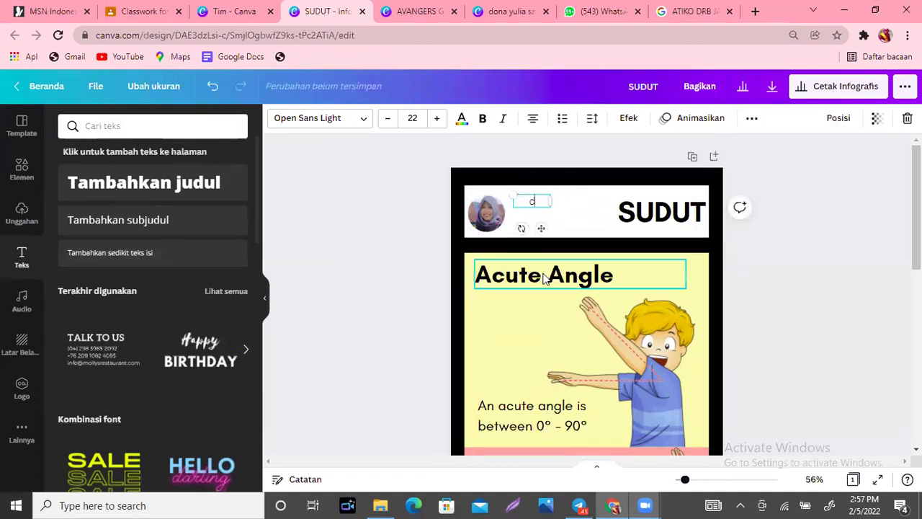
{"action": "type", "text": "Dona Yulia Sari"}
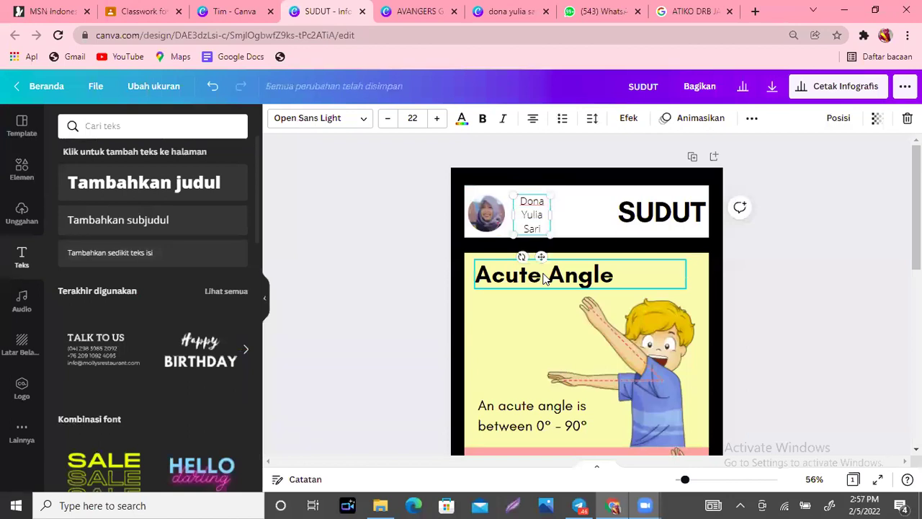
{"action": "left_click_drag", "start_coordinate": [550, 211], "coordinate": [657, 212]}
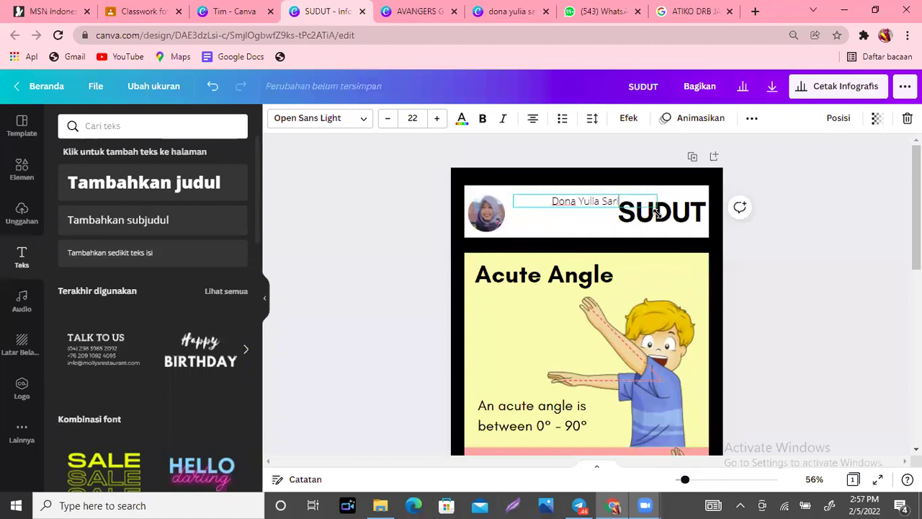
{"action": "left_click", "coordinate": [535, 121]}
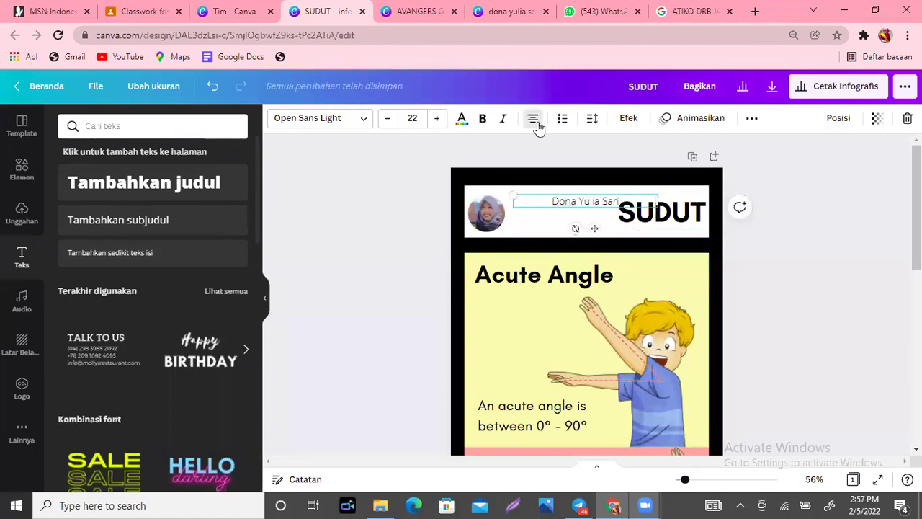
Add a second line 'SMAN 3 Tanjabtim' and nudge the text box slightly left and down.
{"action": "key", "text": "Return"}
{"action": "type", "text": "S"}
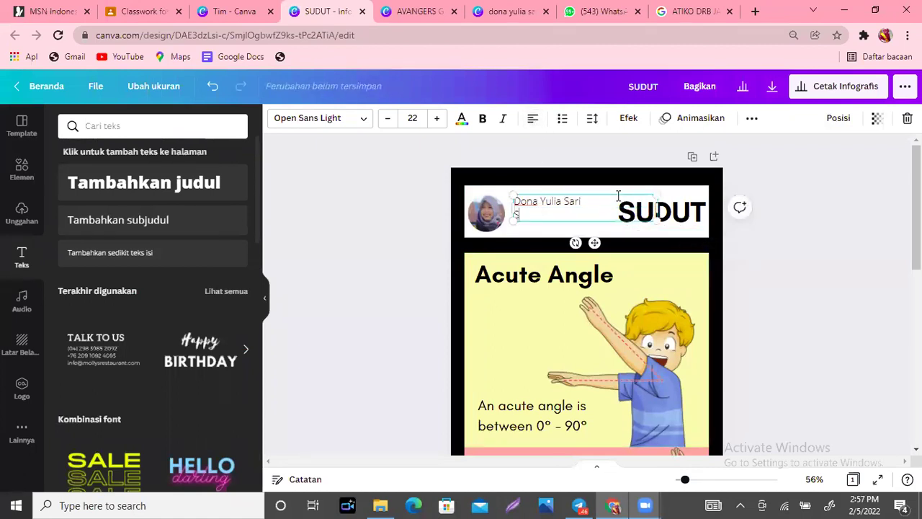
{"action": "type", "text": "MAN 3 T"}
{"action": "type", "text": "aaanjau"}
{"action": "key", "text": "BackSpace"}
{"action": "key", "text": "BackSpace"}
{"action": "key", "text": "BackSpace"}
{"action": "type", "text": "anjabtim"}
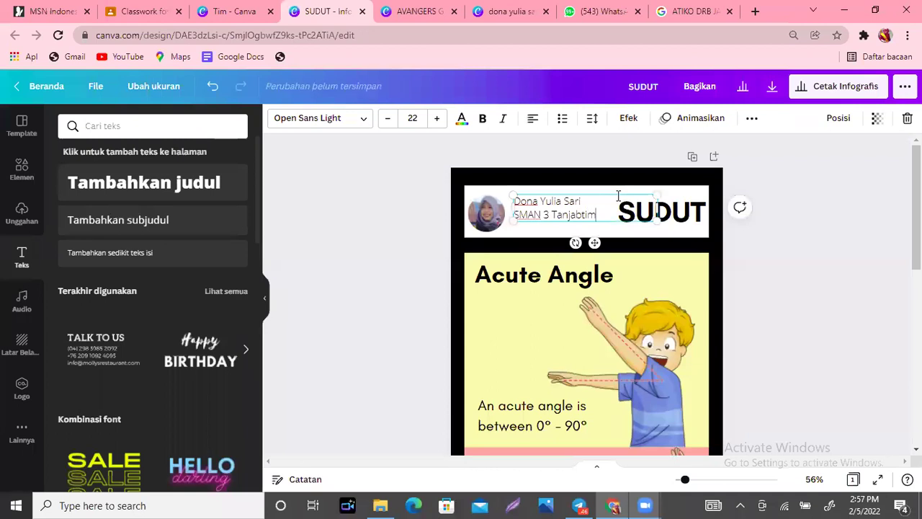
{"action": "left_click", "coordinate": [844, 234]}
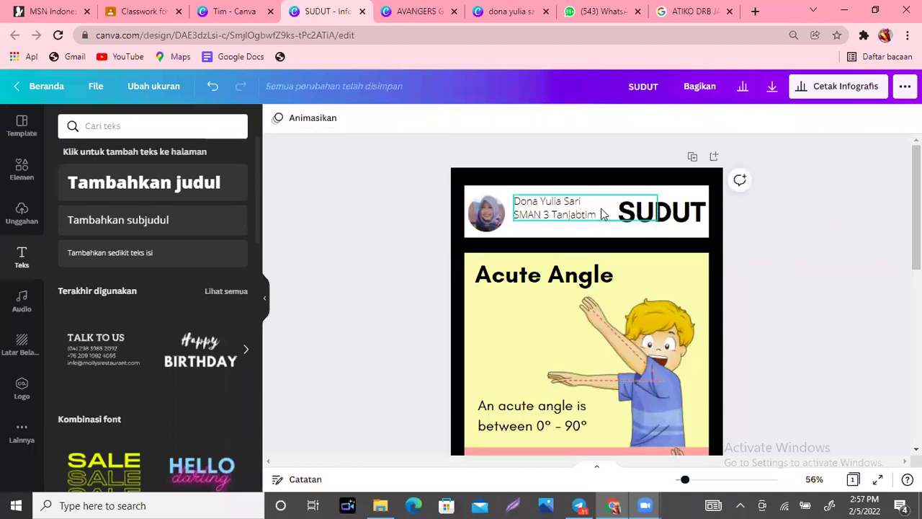
{"action": "left_click_drag", "start_coordinate": [574, 210], "coordinate": [568, 214]}
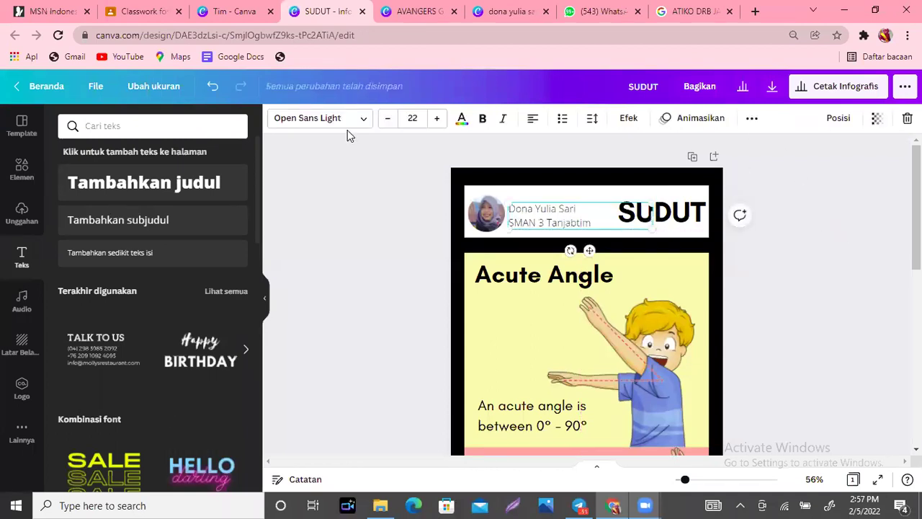
Set the name and school text to the Pagkaki font and narrow its box.
{"action": "left_click", "coordinate": [363, 121]}
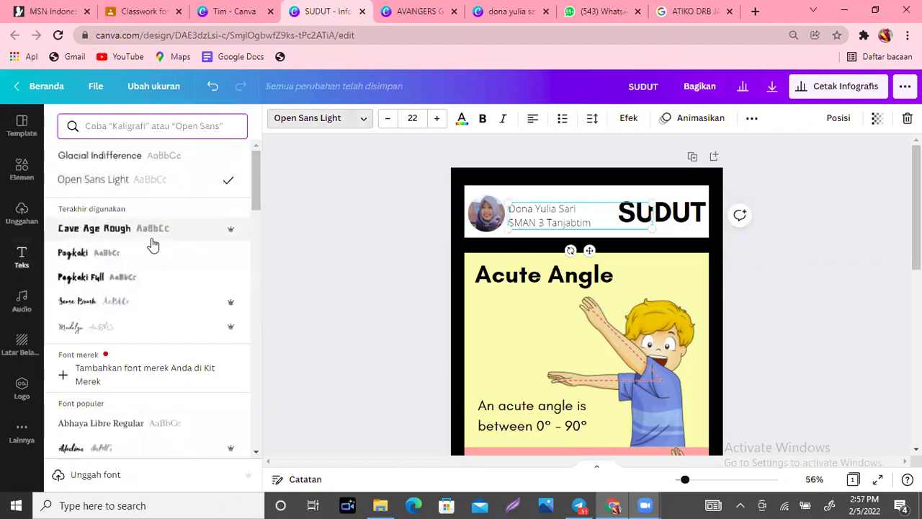
{"action": "left_click", "coordinate": [134, 253]}
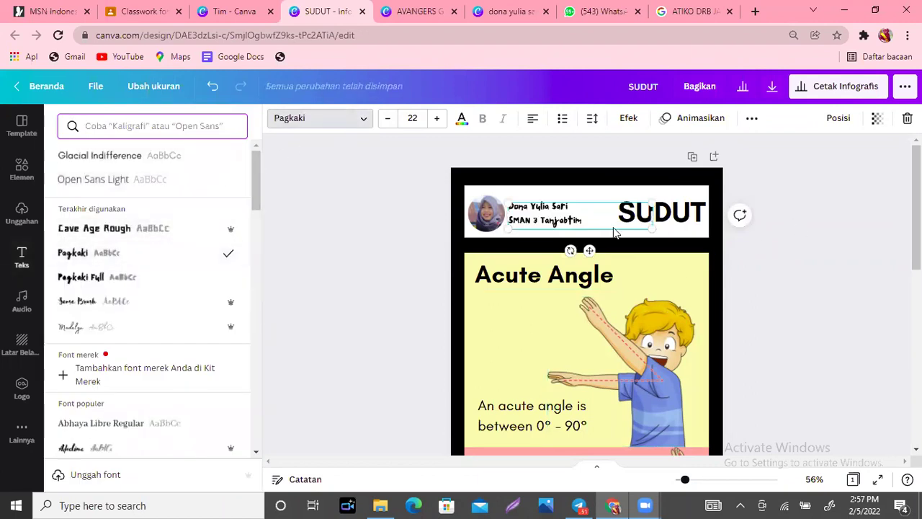
{"action": "left_click_drag", "start_coordinate": [646, 219], "coordinate": [587, 219]}
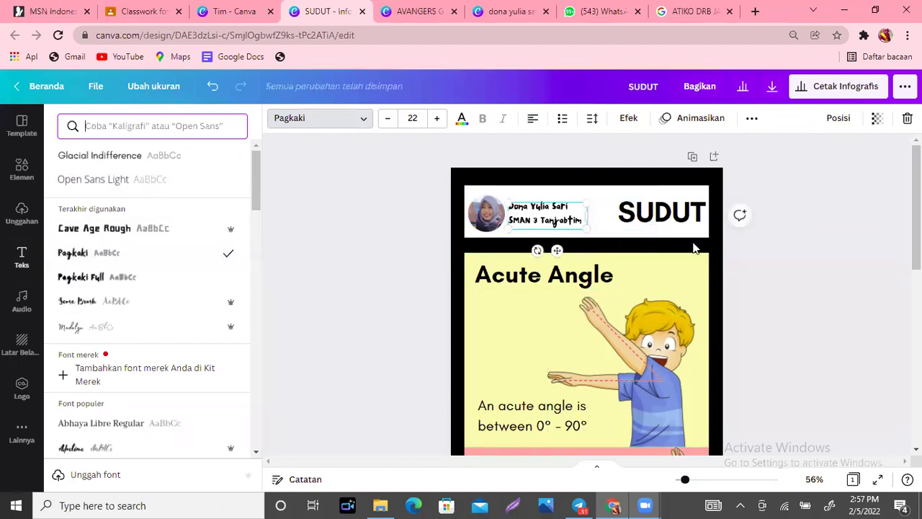
{"action": "left_click", "coordinate": [786, 251]}
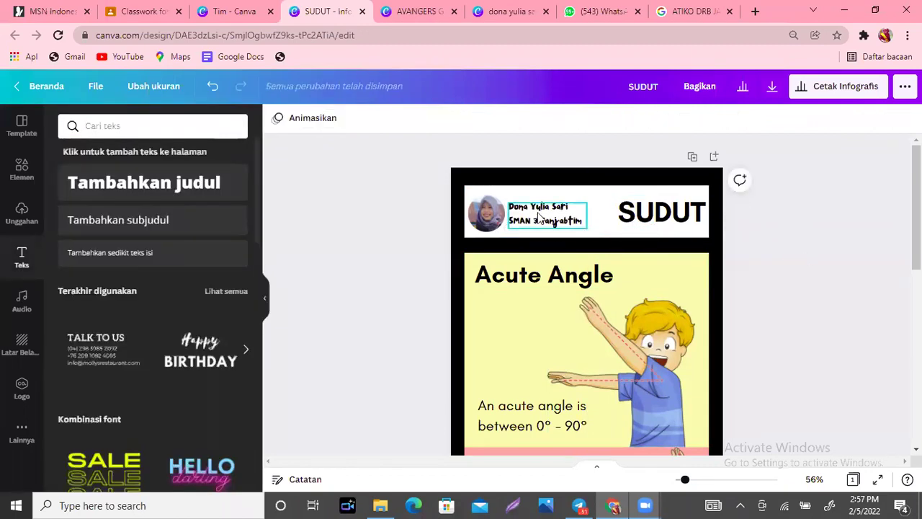
Shift the SUDUT heading slightly left and down.
{"action": "left_click", "coordinate": [532, 216]}
{"action": "left_click", "coordinate": [670, 212]}
{"action": "left_click_drag", "start_coordinate": [669, 212], "coordinate": [650, 218]}
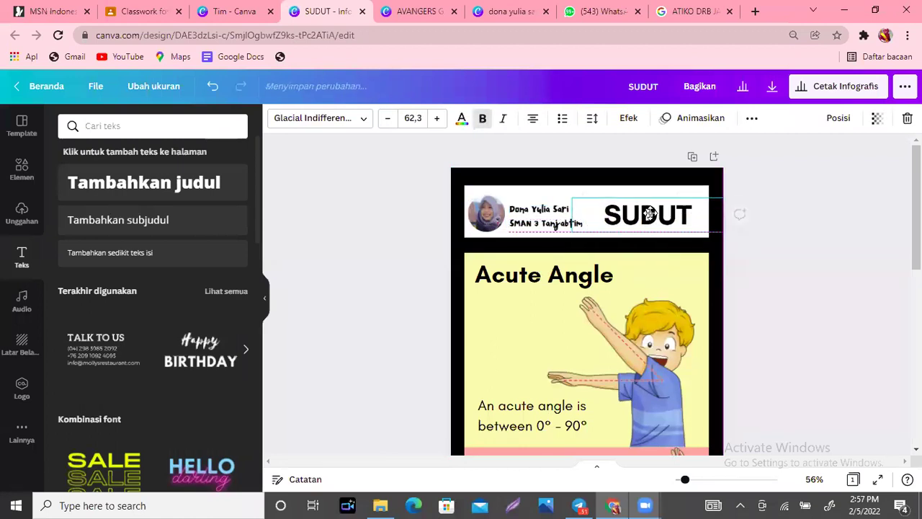
{"action": "left_click", "coordinate": [806, 213]}
Replace the 'Acute Angle' section heading with 'Sudut kurang dari 90'.
{"action": "scroll", "coordinate": [575, 188], "scroll_direction": "down", "scroll_amount": 3}
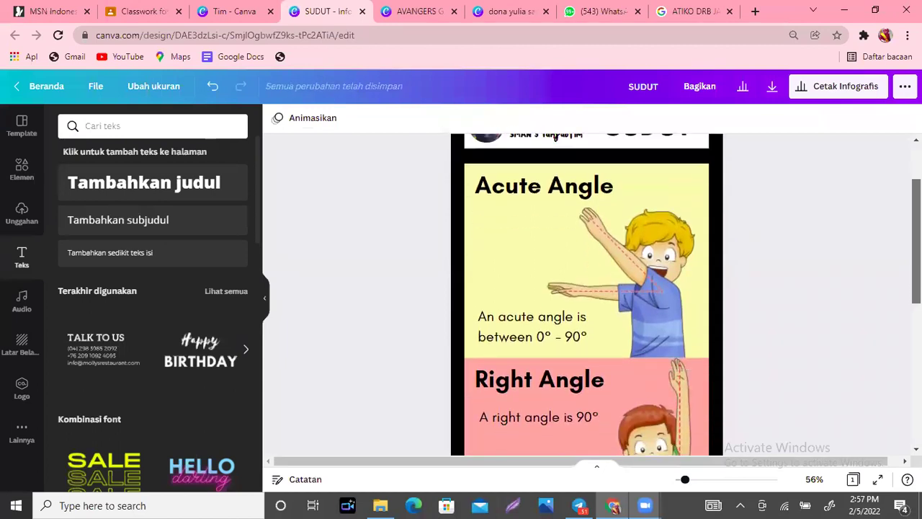
{"action": "double_click", "coordinate": [571, 189]}
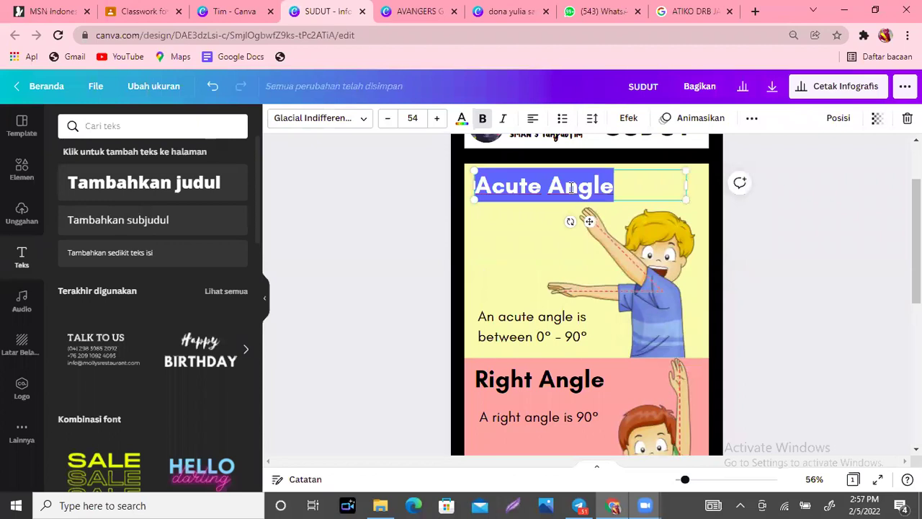
{"action": "scroll", "coordinate": [570, 189], "scroll_direction": "down", "scroll_amount": 2}
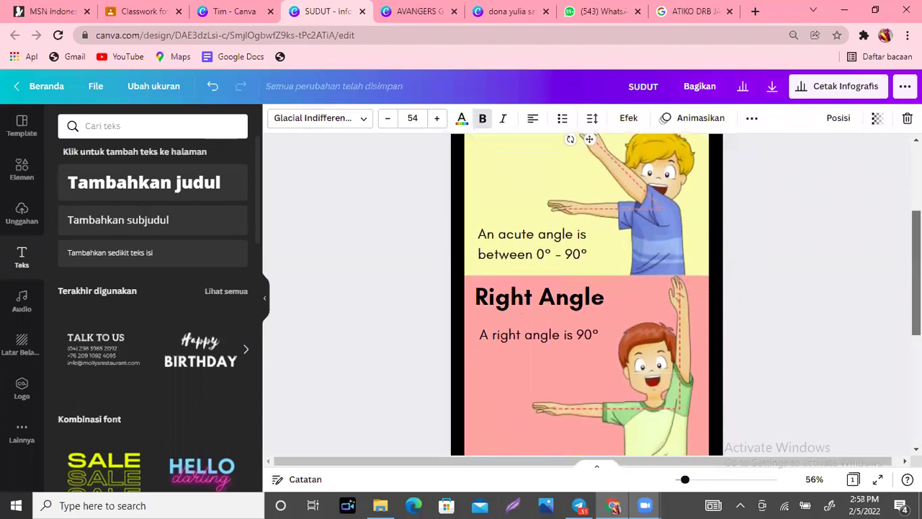
{"action": "scroll", "coordinate": [570, 188], "scroll_direction": "down", "scroll_amount": 3}
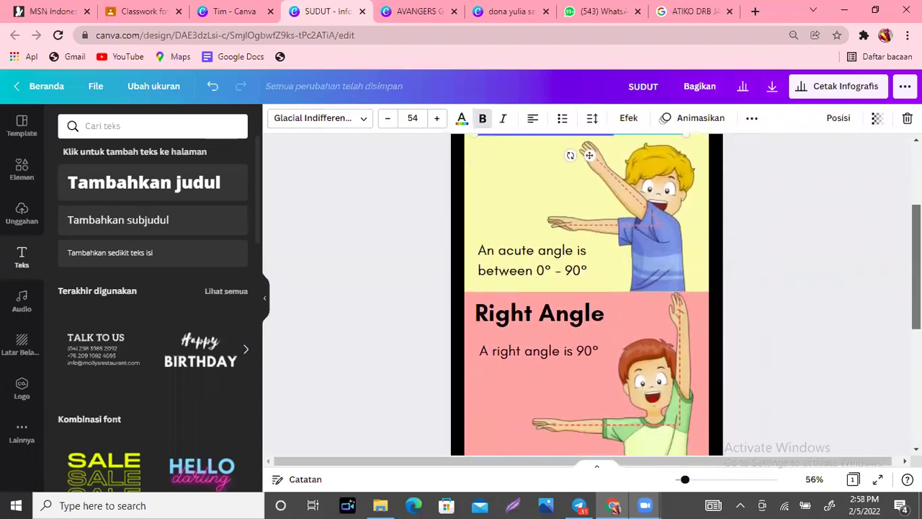
{"action": "key", "text": "Escape"}
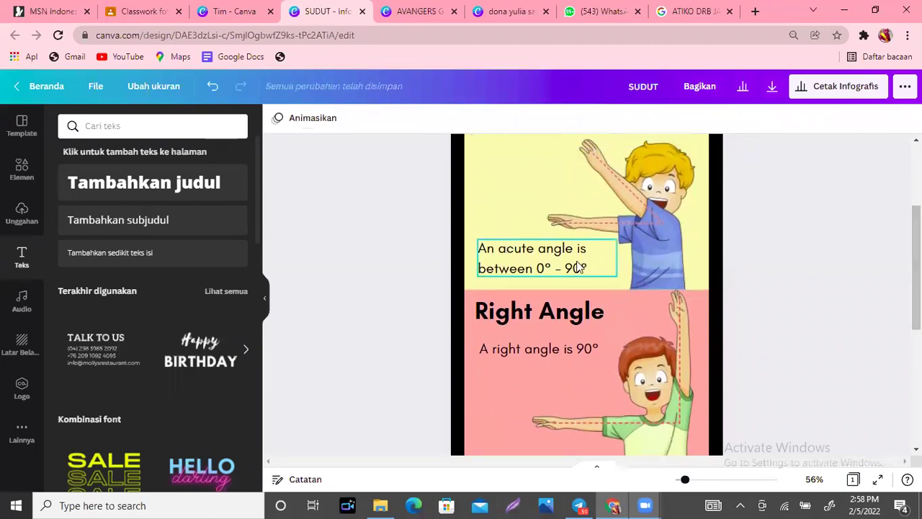
{"action": "scroll", "coordinate": [541, 242], "scroll_direction": "down", "scroll_amount": 4}
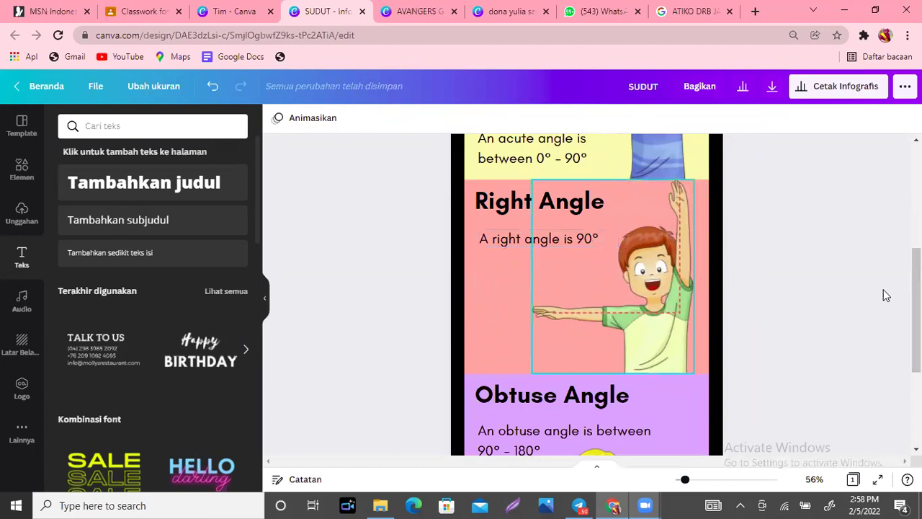
{"action": "scroll", "coordinate": [587, 294], "scroll_direction": "down", "scroll_amount": 3}
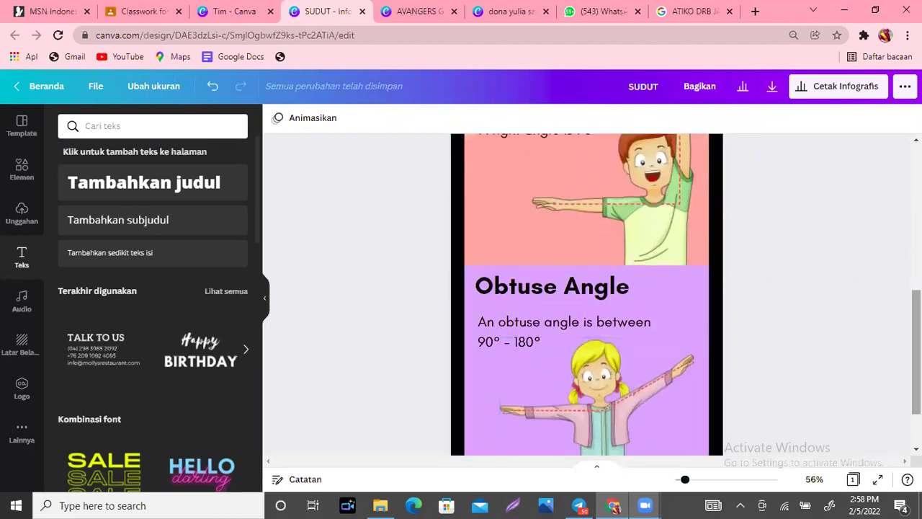
{"action": "scroll", "coordinate": [766, 382], "scroll_direction": "down", "scroll_amount": 2}
{"action": "scroll", "coordinate": [868, 198], "scroll_direction": "up", "scroll_amount": 5}
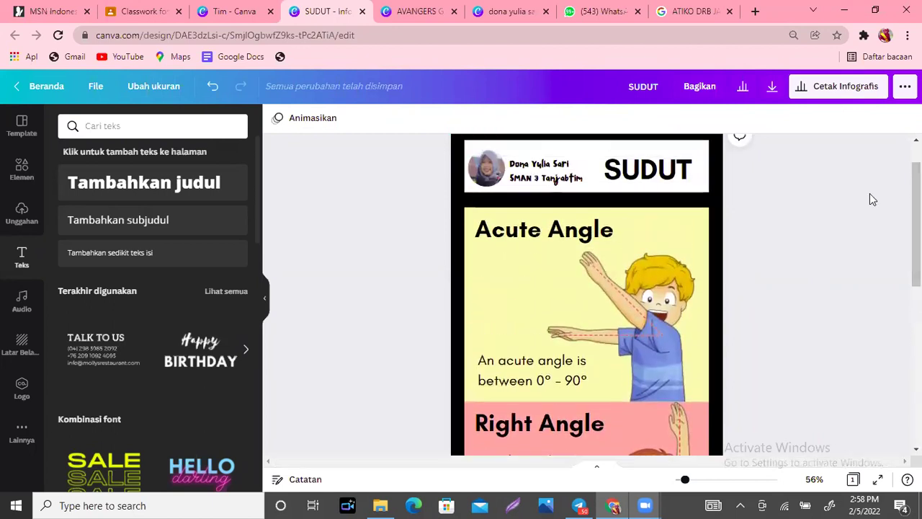
{"action": "left_click", "coordinate": [528, 229]}
{"action": "double_click", "coordinate": [528, 229]}
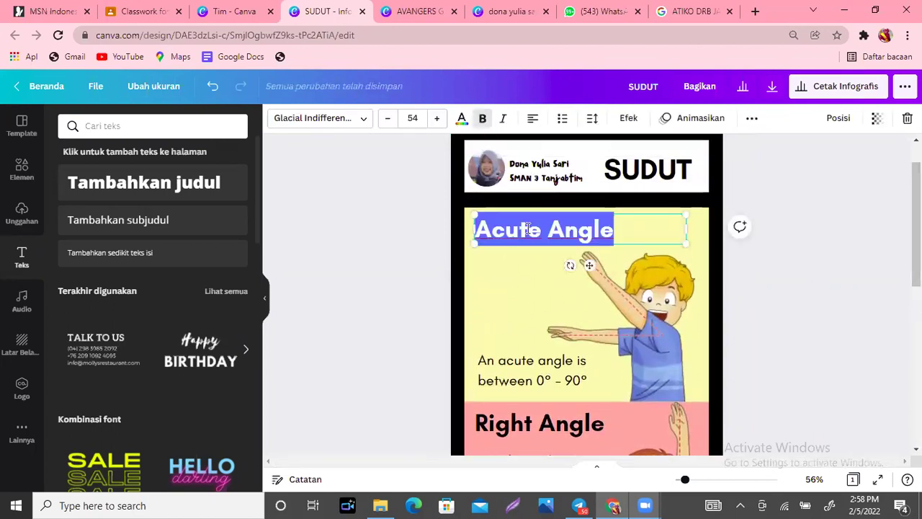
{"action": "type", "text": "Sudut k"}
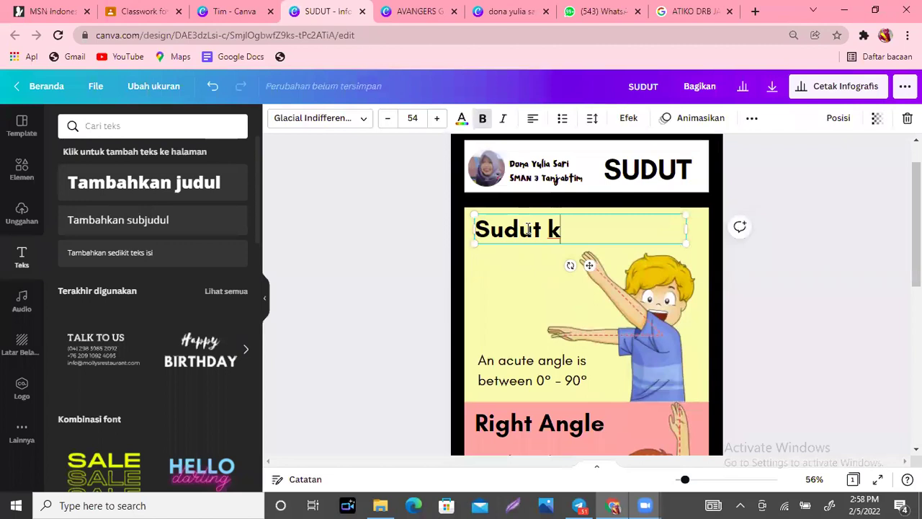
{"action": "type", "text": "urang dari 90"}
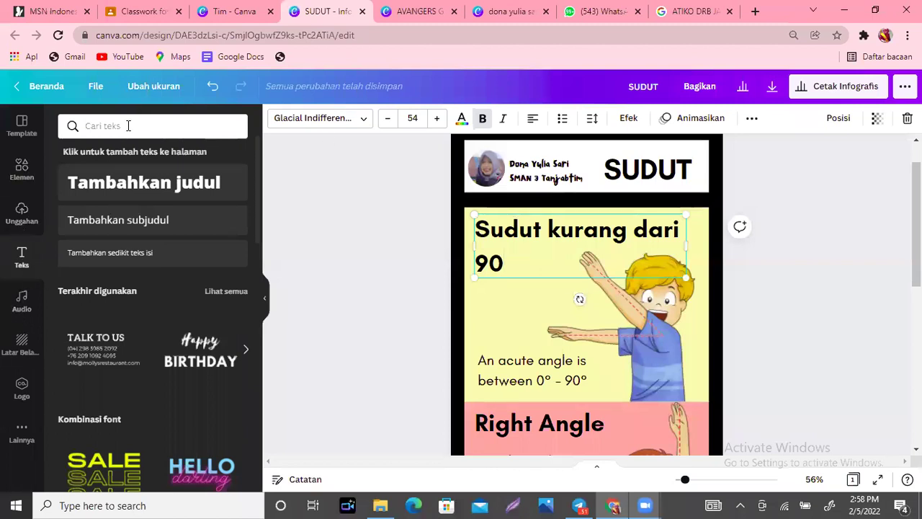
Search text and graphic elements for 'derajat' to find a degree symbol.
{"action": "type", "text": "deraja"}
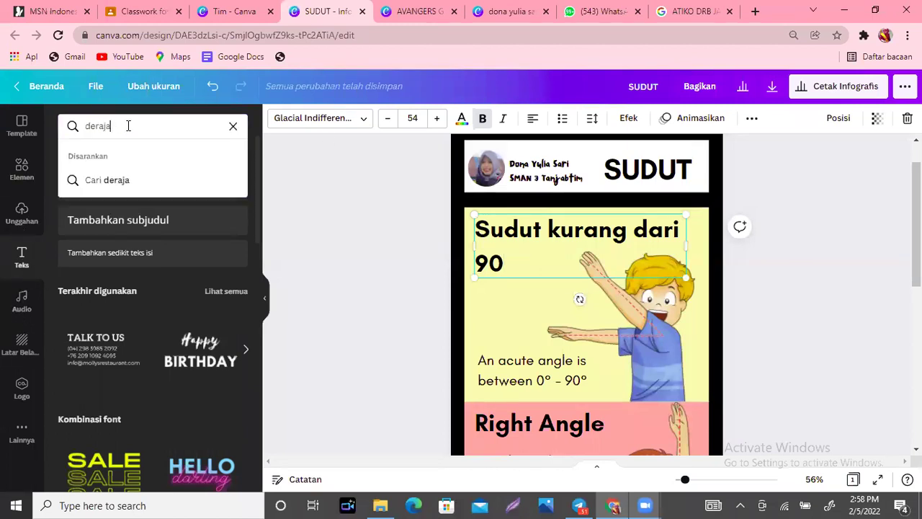
{"action": "type", "text": "t"}
{"action": "key", "text": "Return"}
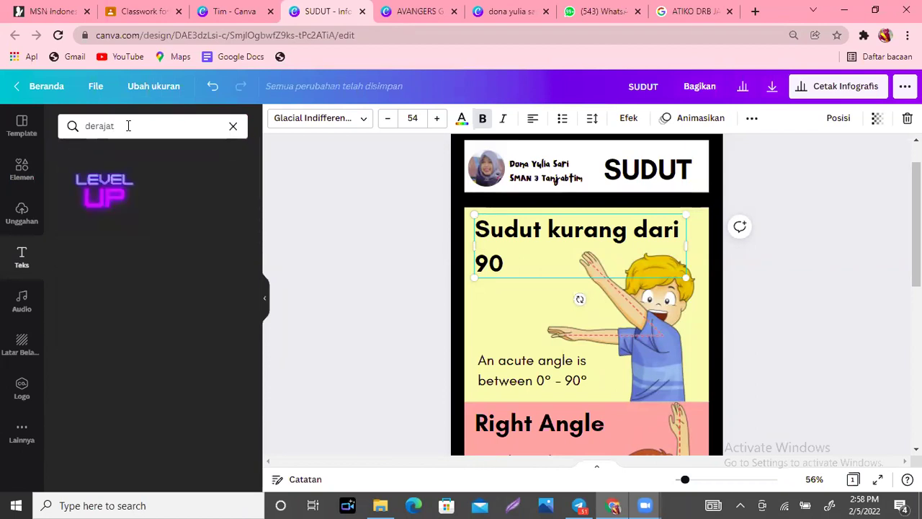
{"action": "left_click", "coordinate": [23, 180]}
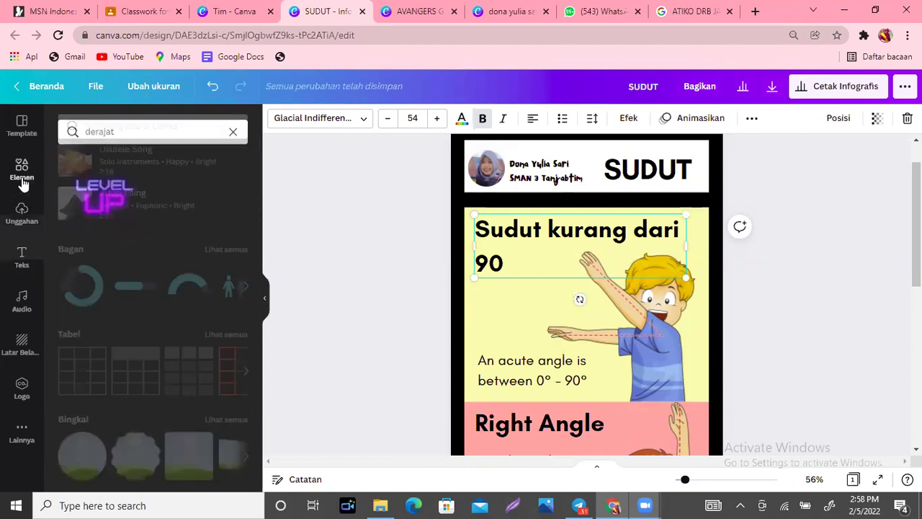
{"action": "left_click", "coordinate": [176, 126]}
{"action": "type", "text": "de"}
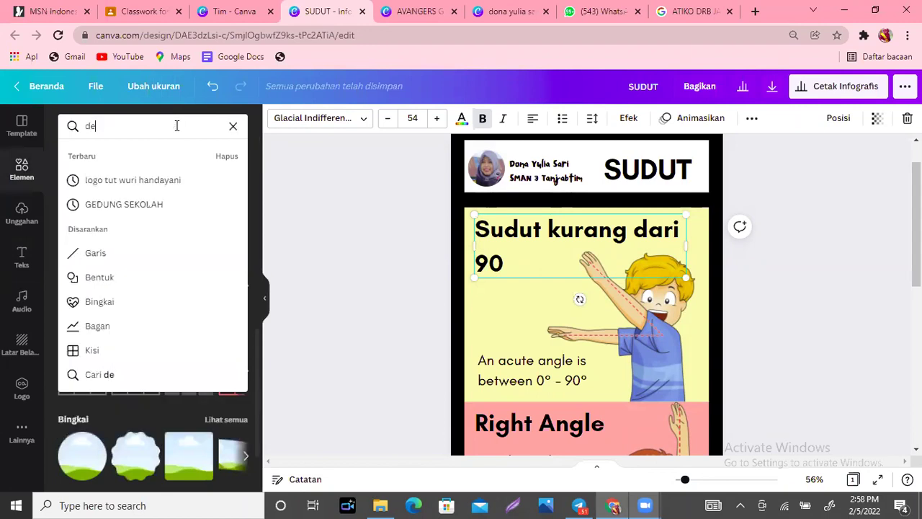
{"action": "type", "text": "rajat"}
{"action": "key", "text": "Return"}
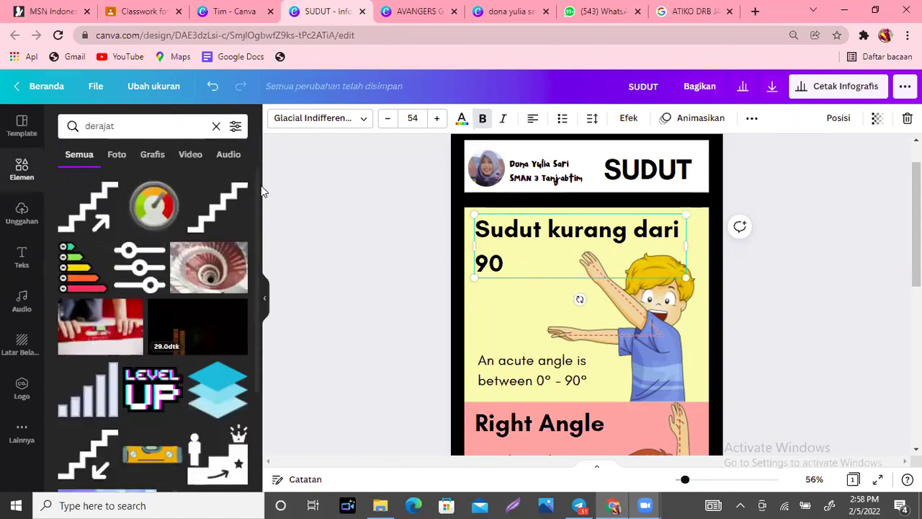
{"action": "left_click_drag", "start_coordinate": [256, 182], "coordinate": [265, 362]}
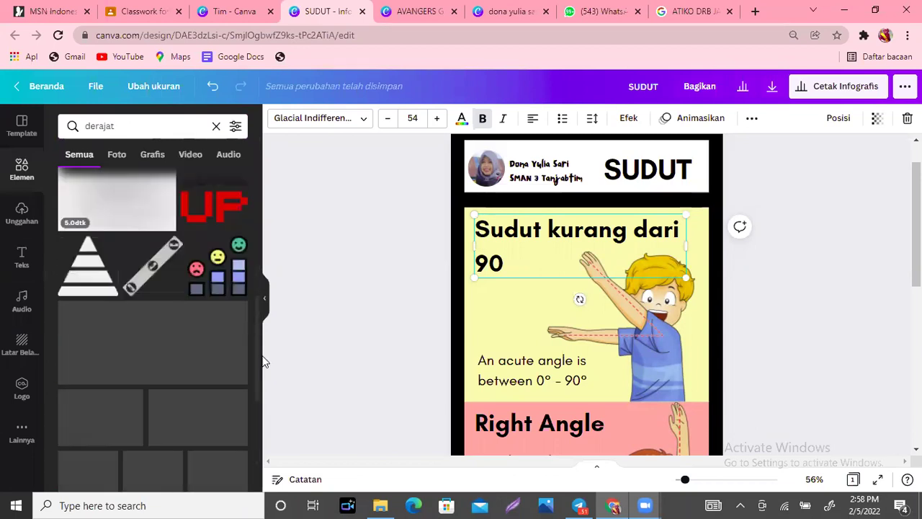
{"action": "left_click", "coordinate": [165, 128]}
{"action": "key", "text": "Return"}
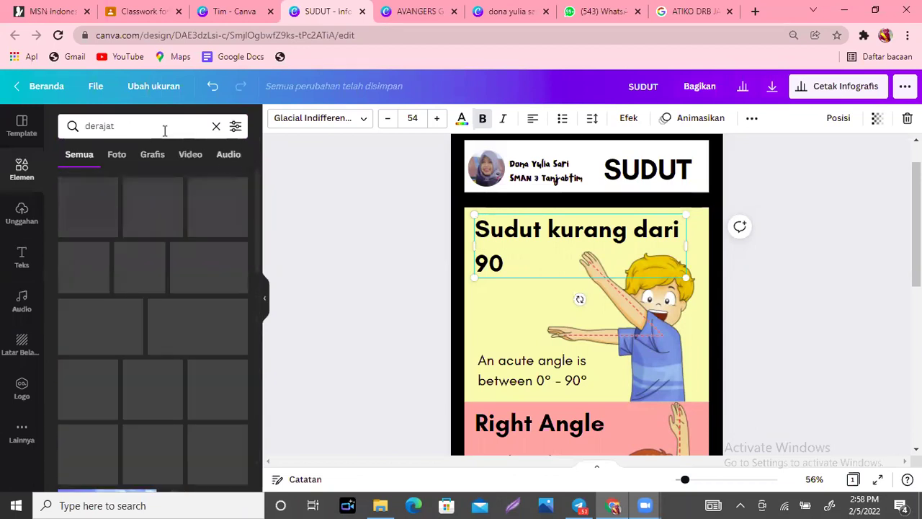
Search graphics for 'equation', browse the results, and return to the text tools.
{"action": "double_click", "coordinate": [122, 126]}
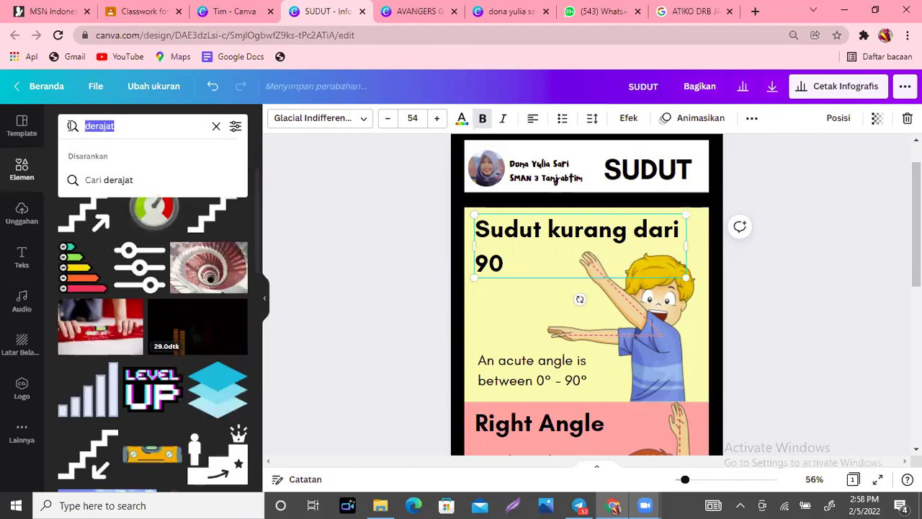
{"action": "type", "text": "equation"}
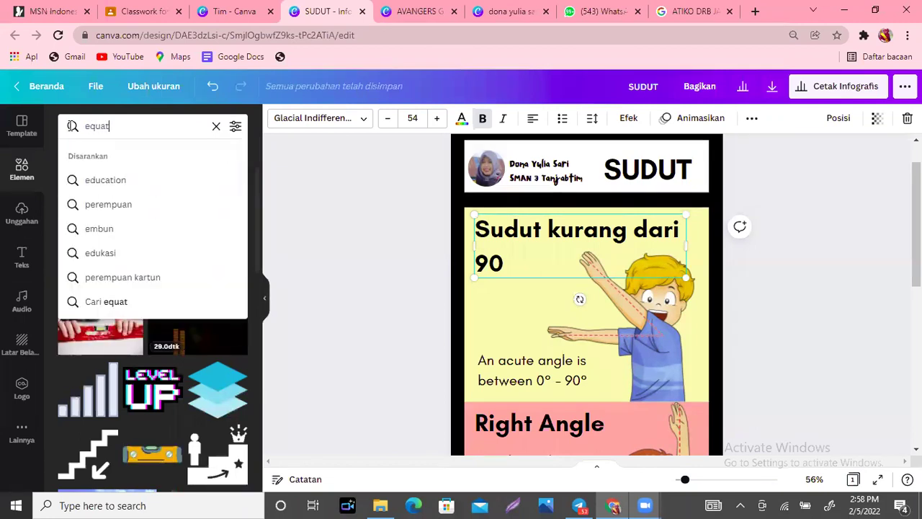
{"action": "key", "text": "Return"}
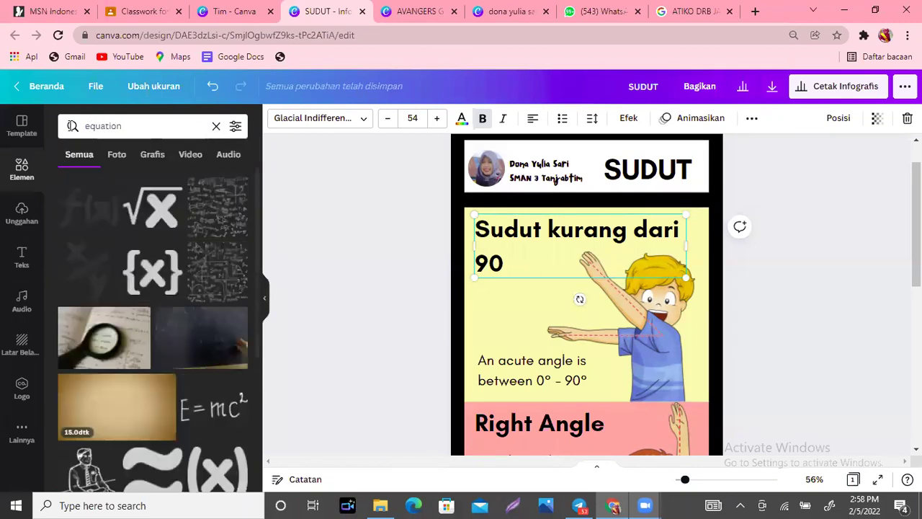
{"action": "left_click", "coordinate": [149, 156]}
{"action": "left_click_drag", "start_coordinate": [259, 185], "coordinate": [262, 448]}
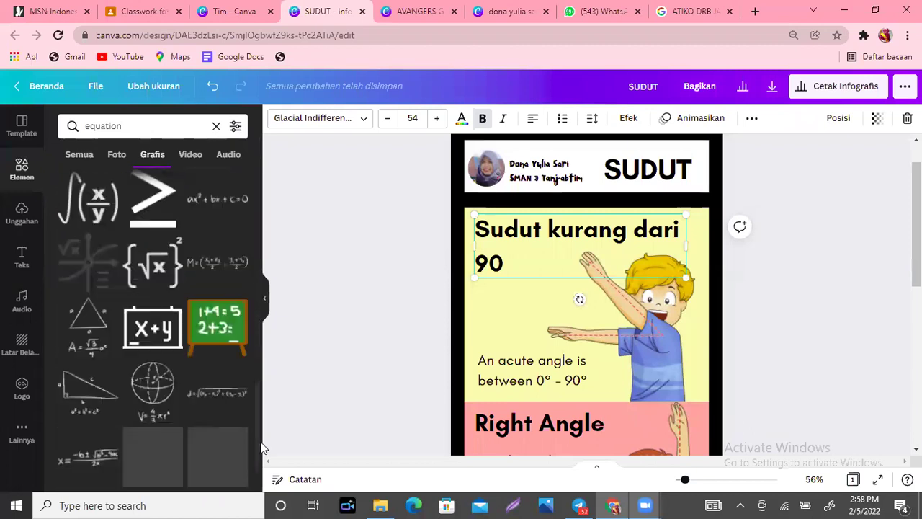
{"action": "left_click_drag", "start_coordinate": [258, 399], "coordinate": [259, 478]}
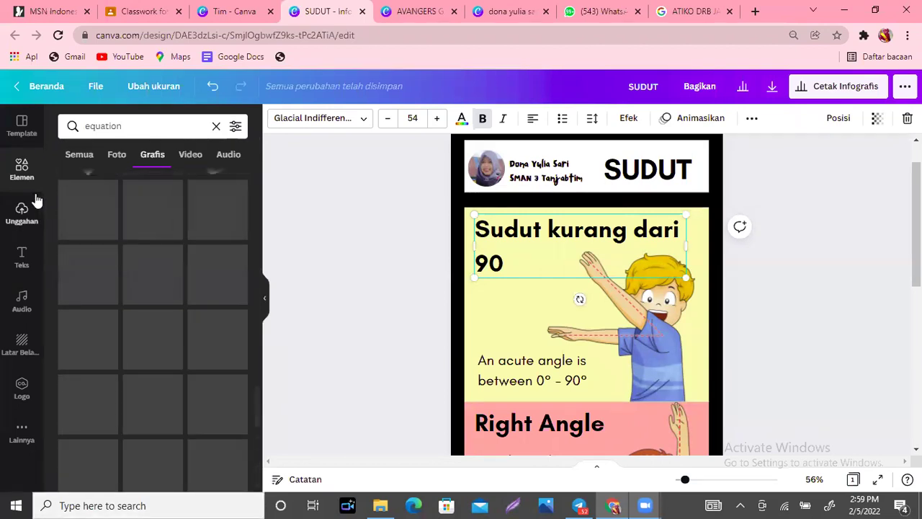
{"action": "left_click", "coordinate": [20, 256]}
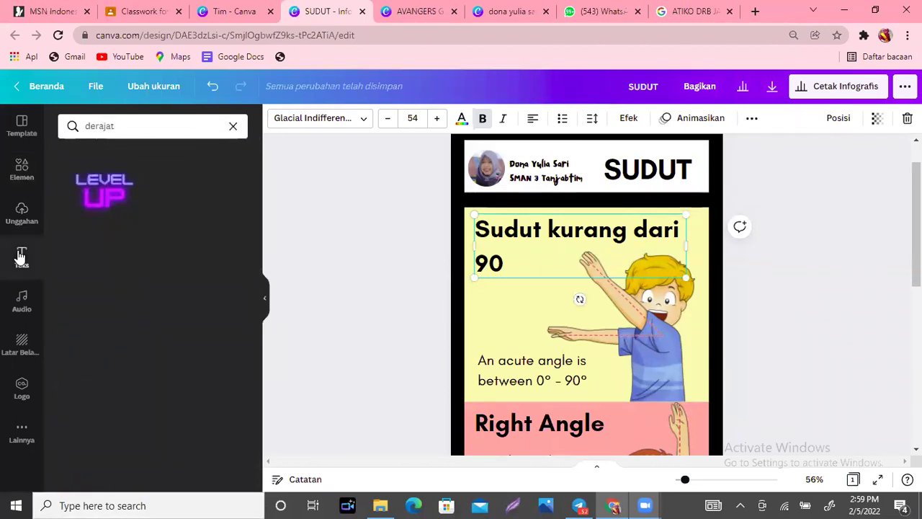
Add a small left-aligned '0' text just after the heading's 90 as a degree mark.
{"action": "left_click", "coordinate": [235, 126]}
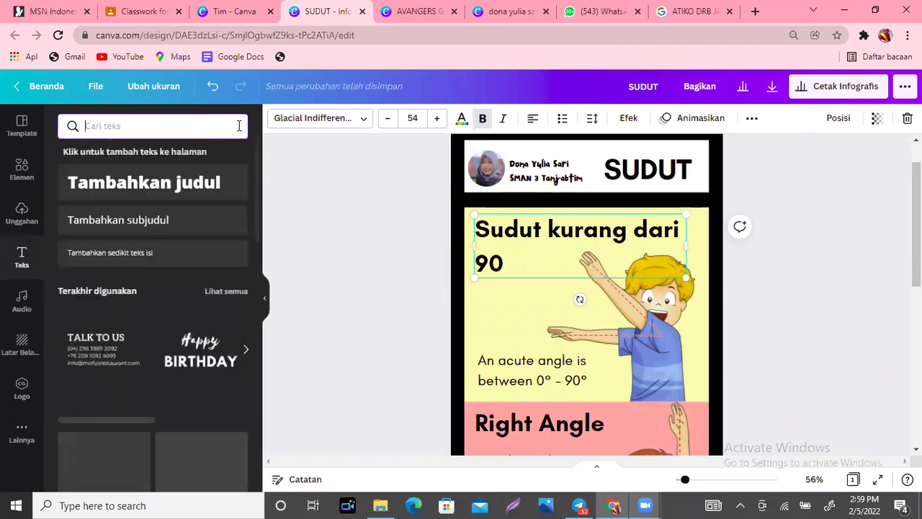
{"action": "left_click", "coordinate": [94, 253]}
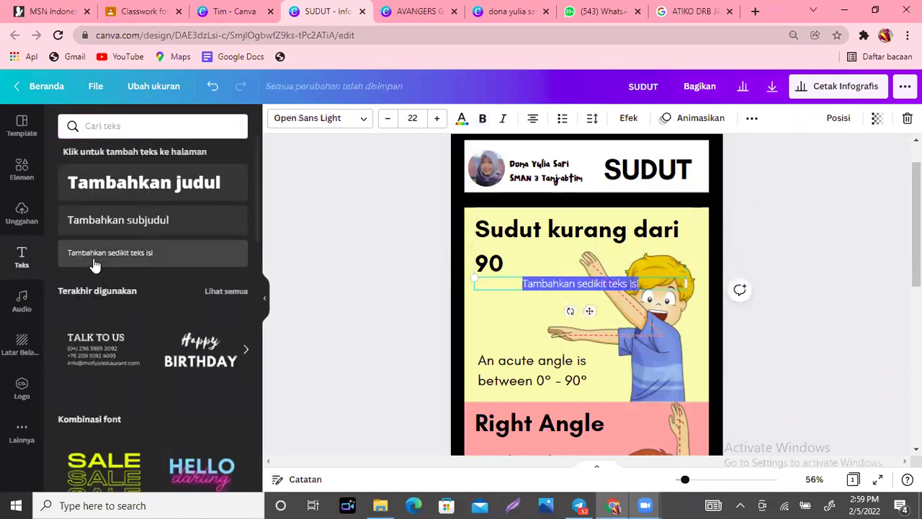
{"action": "type", "text": "0"}
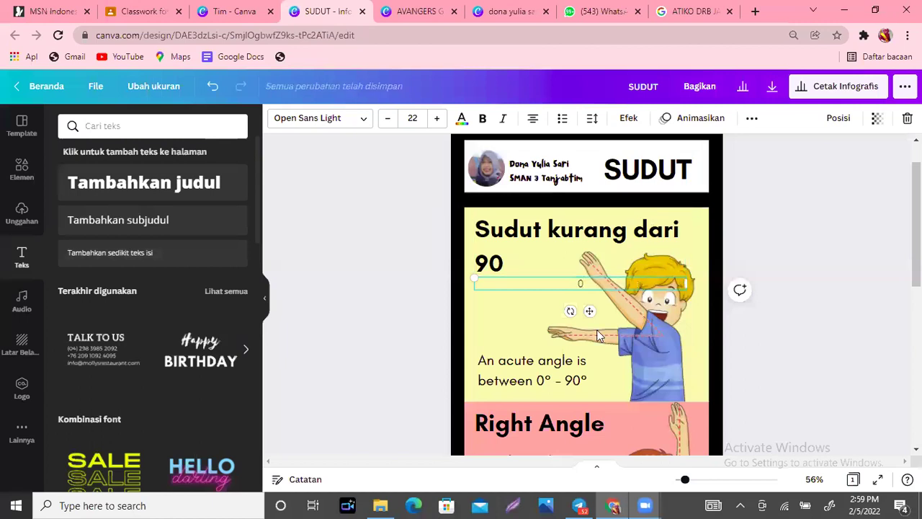
{"action": "left_click", "coordinate": [527, 324]}
{"action": "left_click", "coordinate": [587, 288]}
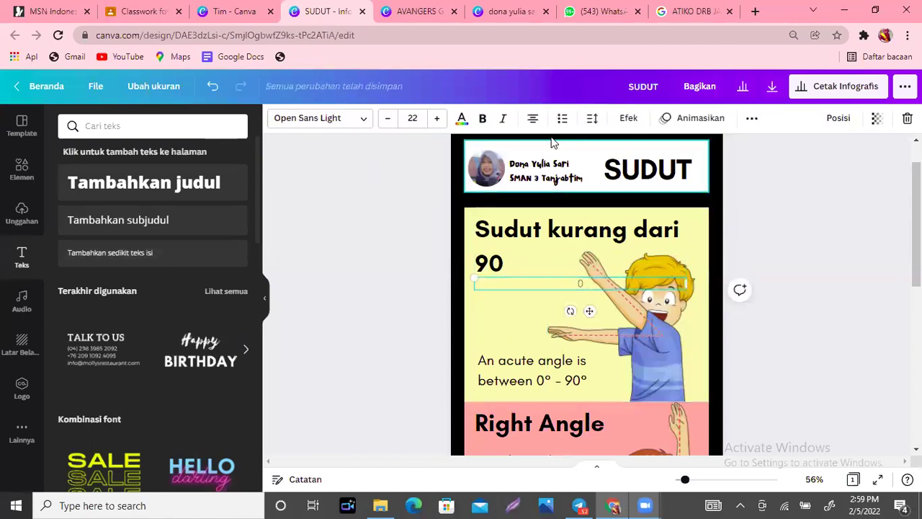
{"action": "left_click", "coordinate": [533, 118]}
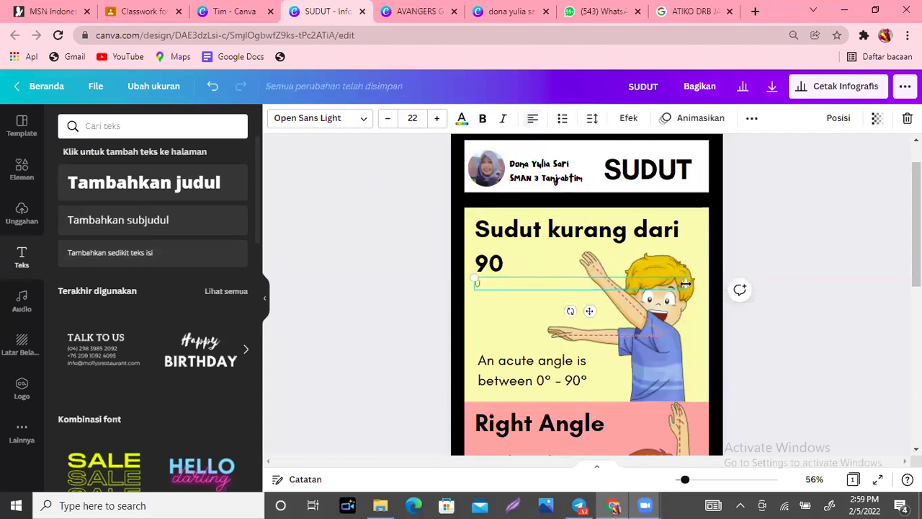
{"action": "left_click_drag", "start_coordinate": [686, 283], "coordinate": [517, 277]}
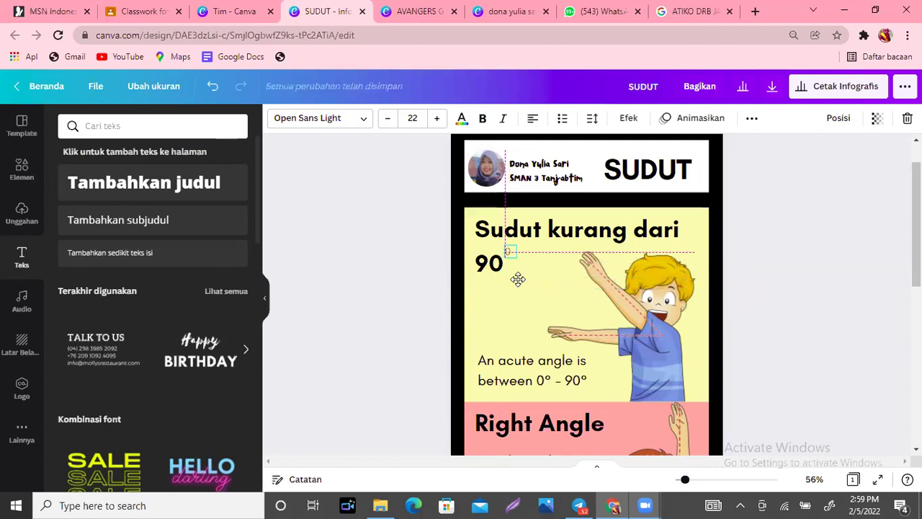
{"action": "left_click", "coordinate": [816, 291]}
Retype the Right Angle heading as 'Sudut 90' and move a superscript 0 beside it.
{"action": "scroll", "coordinate": [861, 267], "scroll_direction": "down", "scroll_amount": 2}
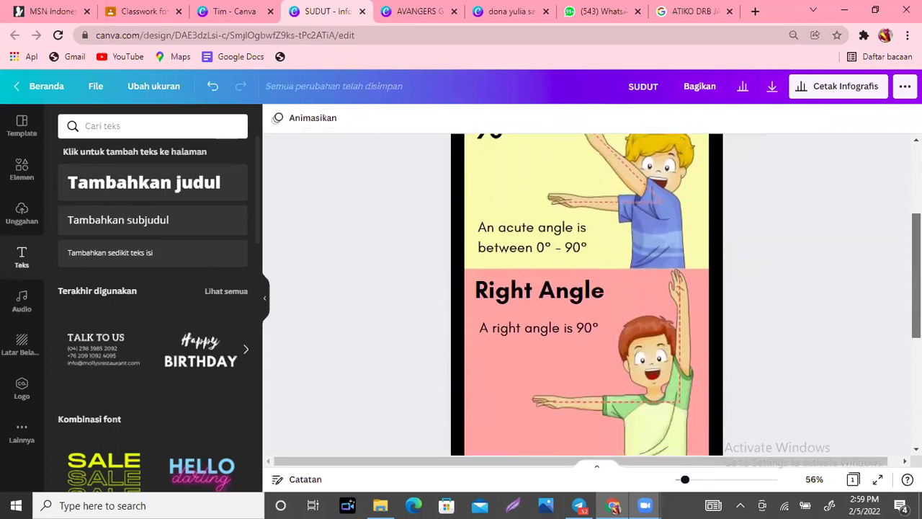
{"action": "double_click", "coordinate": [570, 286]}
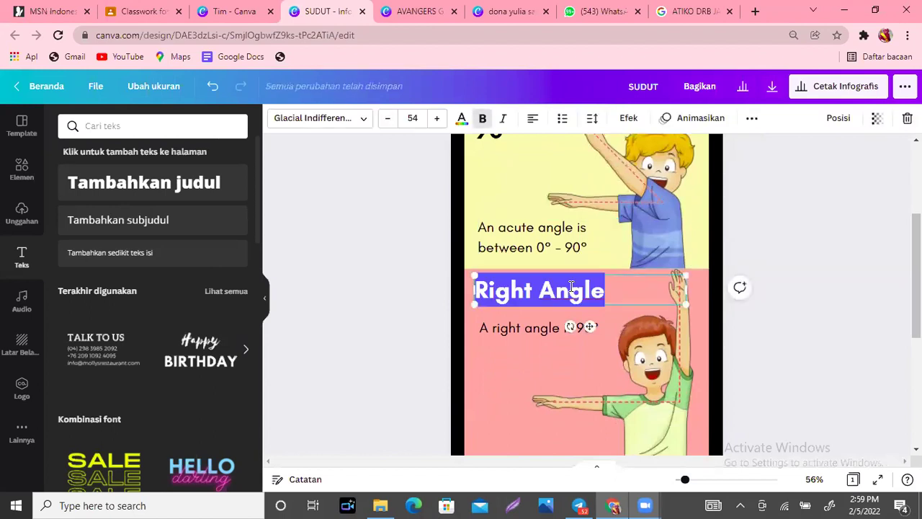
{"action": "type", "text": "Sudur"}
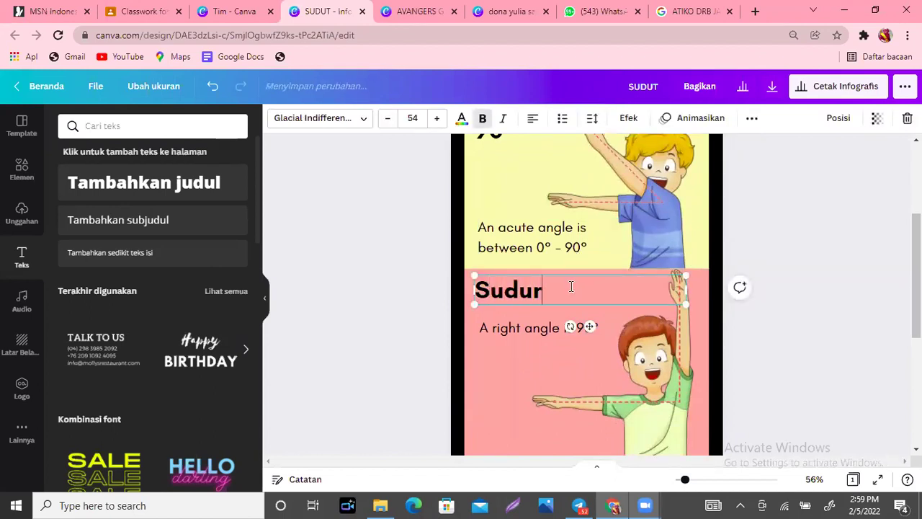
{"action": "key", "text": "BackSpace"}
{"action": "type", "text": "t 90"}
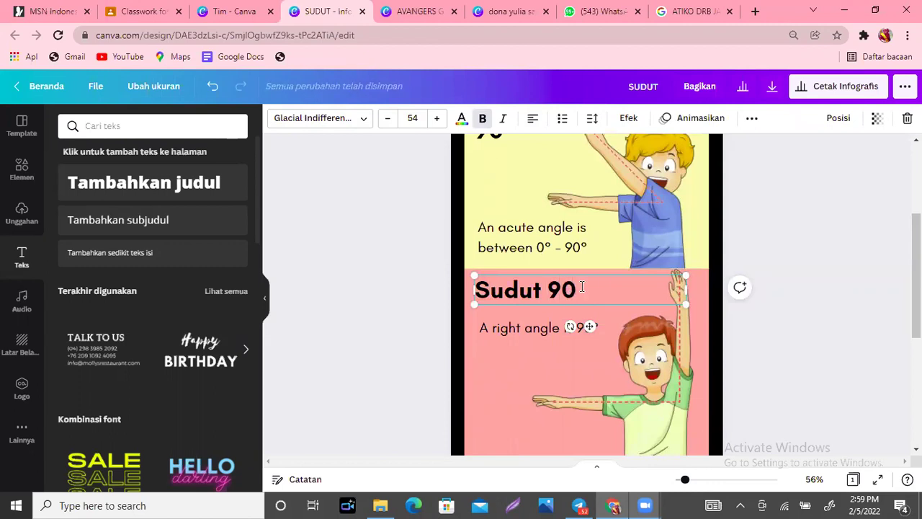
{"action": "left_click", "coordinate": [804, 339]}
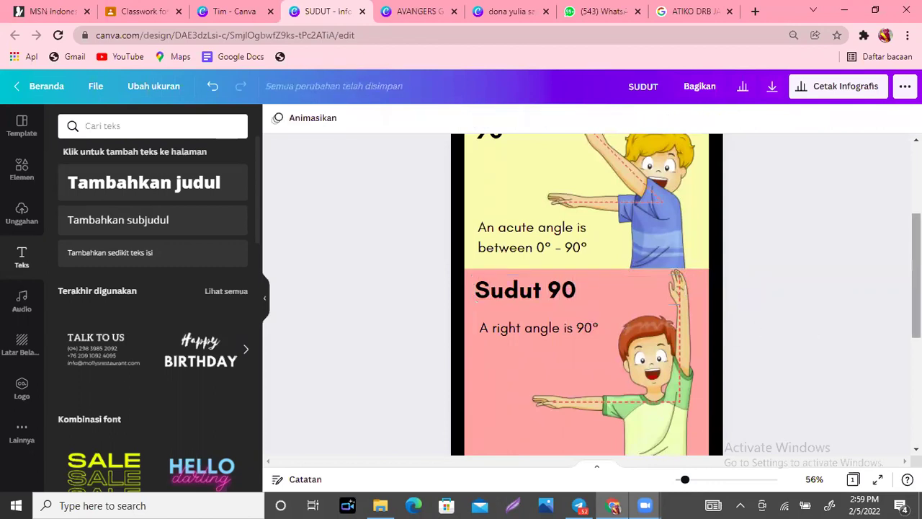
{"action": "scroll", "coordinate": [916, 274], "scroll_direction": "up", "scroll_amount": 1}
{"action": "scroll", "coordinate": [508, 193], "scroll_direction": "up", "scroll_amount": 1}
{"action": "left_click", "coordinate": [506, 177]}
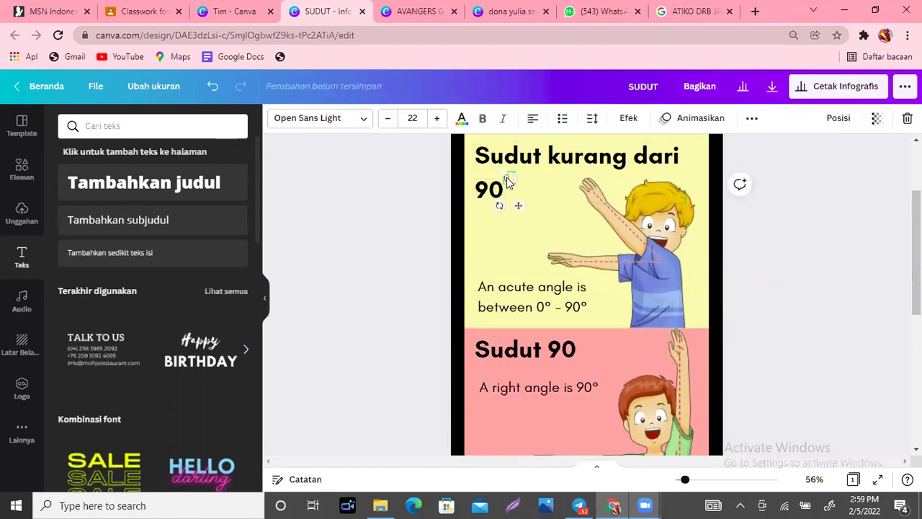
{"action": "left_click_drag", "start_coordinate": [506, 177], "coordinate": [590, 369]}
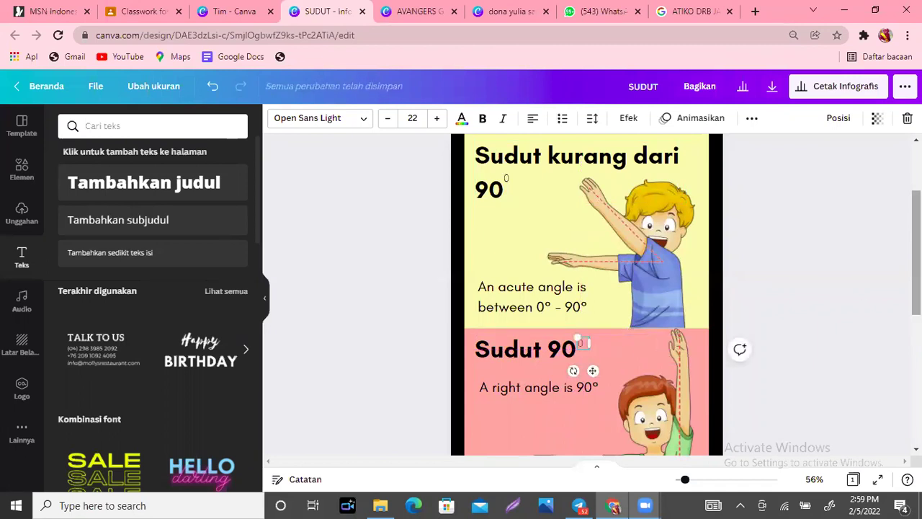
Retype the Obtuse Angle heading as 'Sudut Lebih dari 90' and widen it to fit one line.
{"action": "scroll", "coordinate": [589, 369], "scroll_direction": "down", "scroll_amount": 3}
{"action": "left_click", "coordinate": [587, 310]}
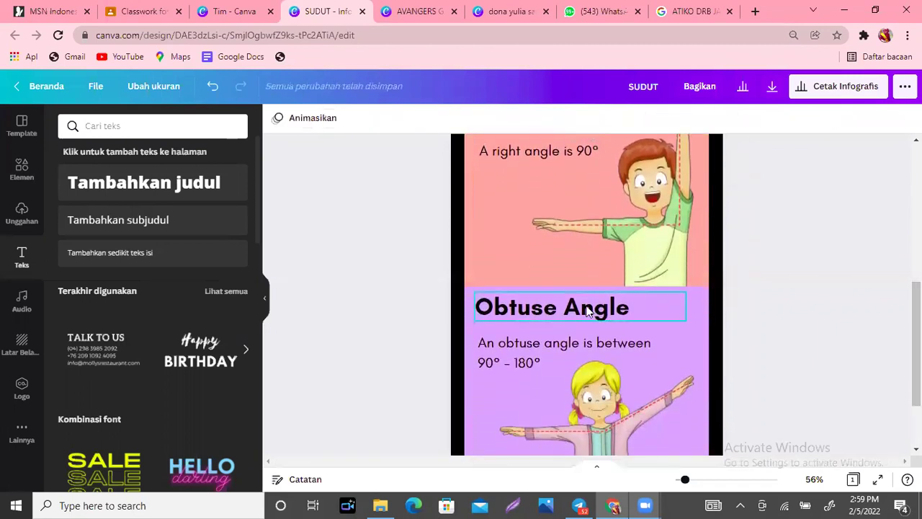
{"action": "left_click", "coordinate": [587, 310]}
{"action": "type", "text": "S"}
{"action": "key", "text": "BackSpace"}
{"action": "type", "text": "Sudu"}
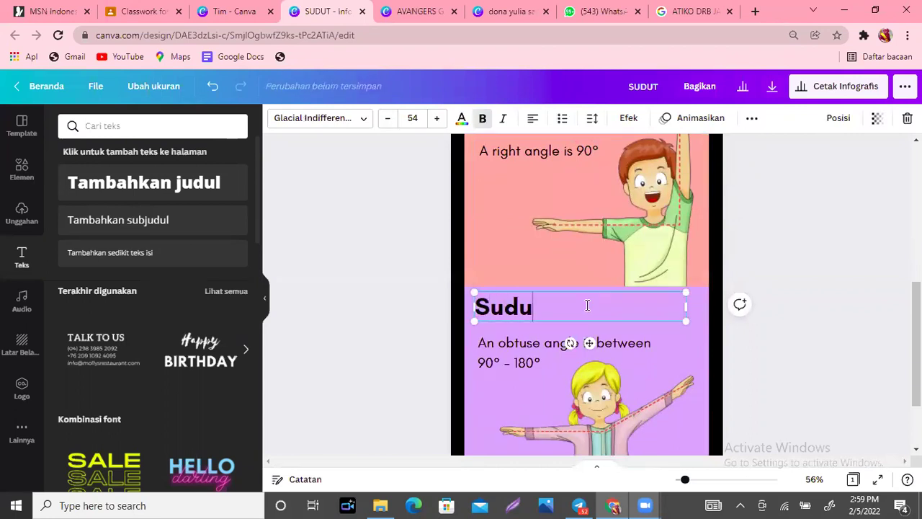
{"action": "type", "text": "t Lebih"}
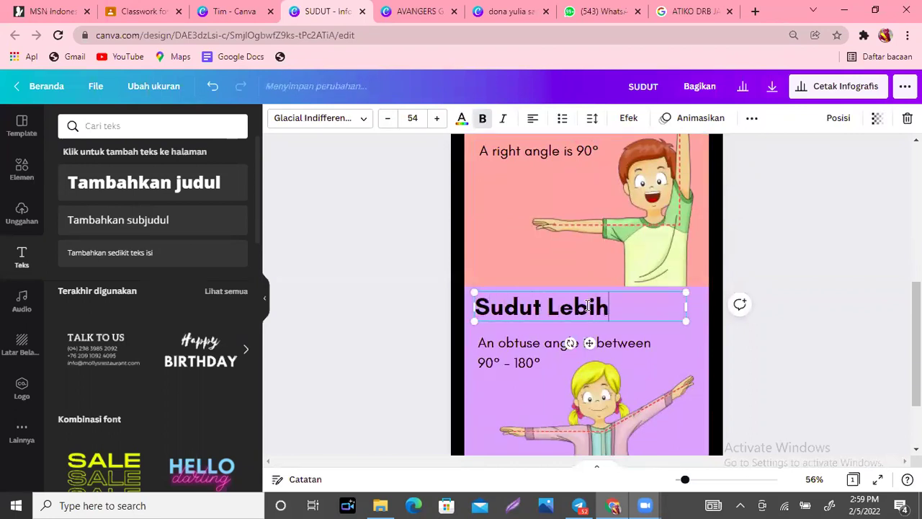
{"action": "type", "text": " dari 90"}
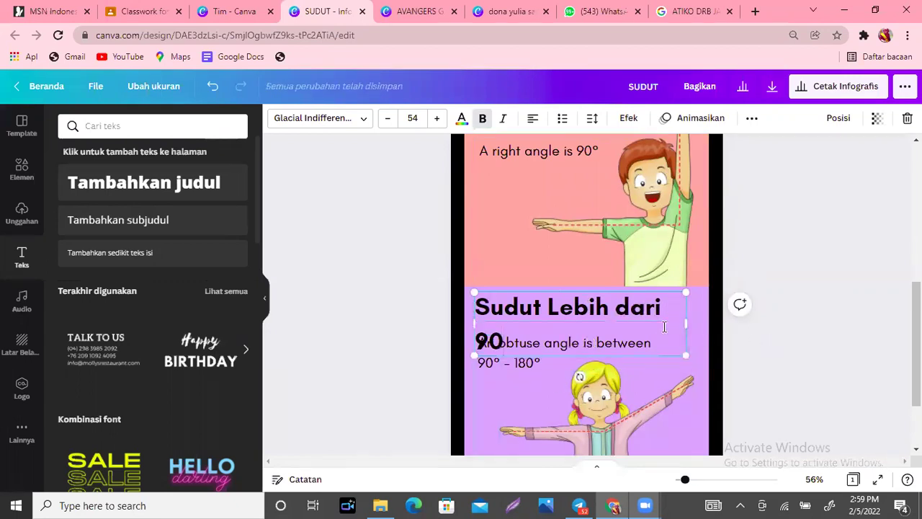
{"action": "mouse_move", "coordinate": [744, 319]}
{"action": "left_mouse_down"}
{"action": "mouse_move", "coordinate": [774, 320]}
{"action": "mouse_move", "coordinate": [750, 323]}
{"action": "left_mouse_up"}
Place a small superscript degree 0 after 'Sudut Lebih dari 90'.
{"action": "scroll", "coordinate": [630, 336], "scroll_direction": "up", "scroll_amount": 3}
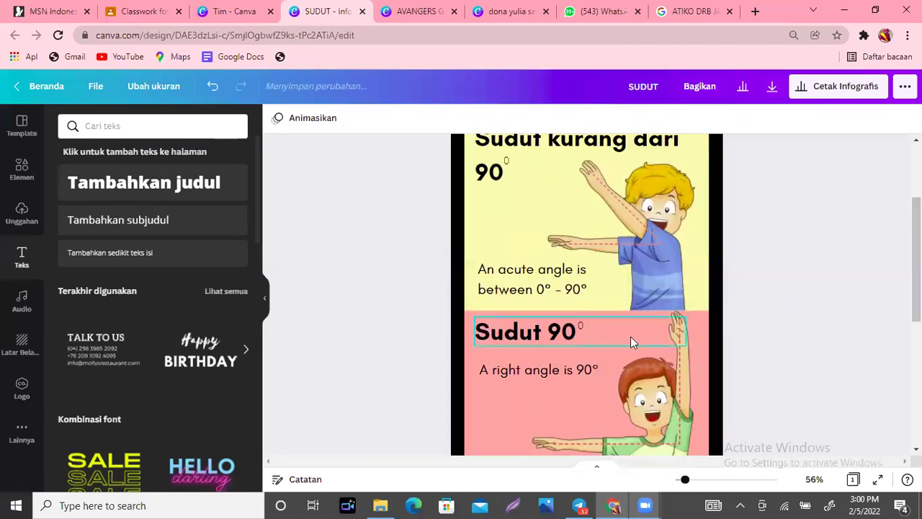
{"action": "left_click", "coordinate": [583, 324]}
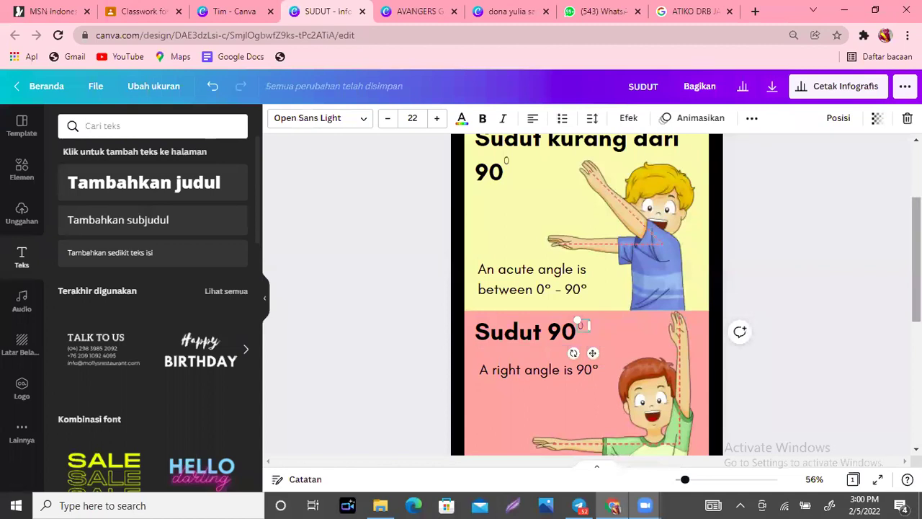
{"action": "scroll", "coordinate": [586, 293], "scroll_direction": "down", "scroll_amount": 3}
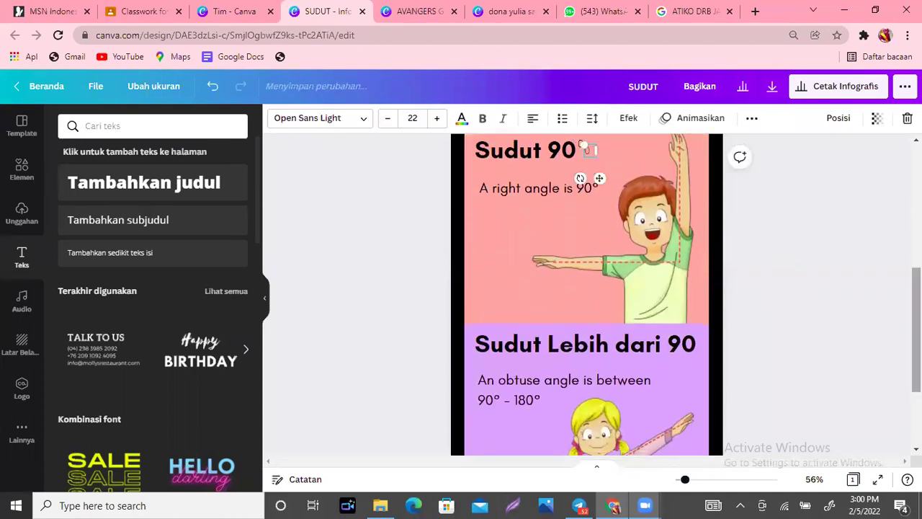
{"action": "left_click_drag", "start_coordinate": [601, 178], "coordinate": [714, 363]}
{"action": "left_click", "coordinate": [817, 346]}
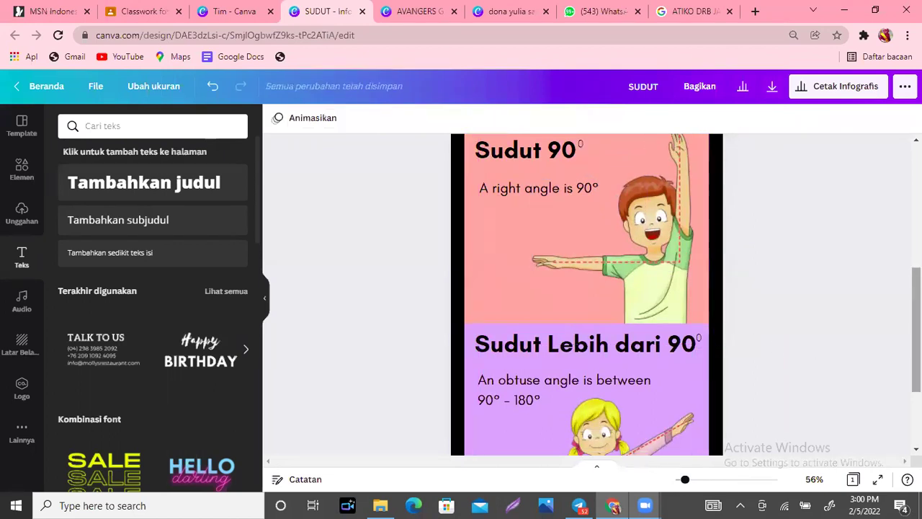
Recolour the yellow acute-angle section magenta.
{"action": "scroll", "coordinate": [816, 344], "scroll_direction": "down", "scroll_amount": 5}
{"action": "scroll", "coordinate": [817, 344], "scroll_direction": "up", "scroll_amount": 7}
{"action": "scroll", "coordinate": [817, 345], "scroll_direction": "up", "scroll_amount": 3}
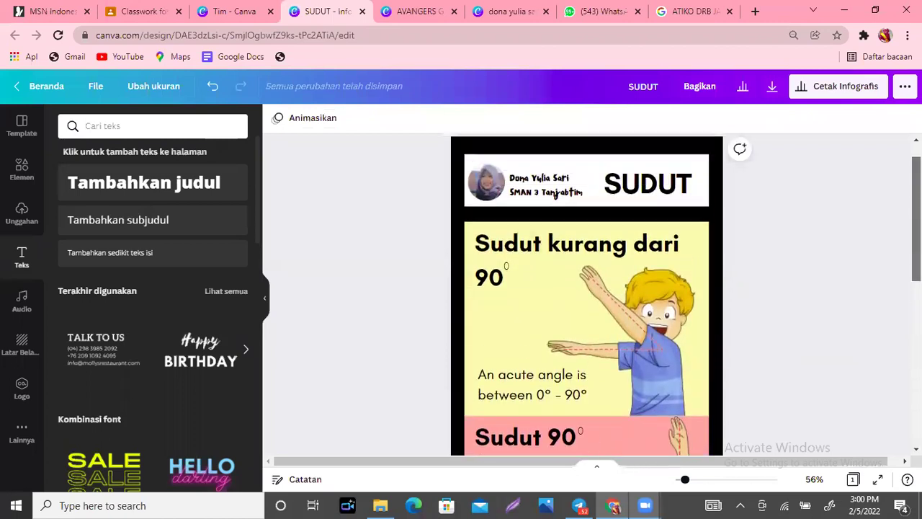
{"action": "scroll", "coordinate": [816, 345], "scroll_direction": "down", "scroll_amount": 6}
{"action": "scroll", "coordinate": [817, 345], "scroll_direction": "down", "scroll_amount": 1}
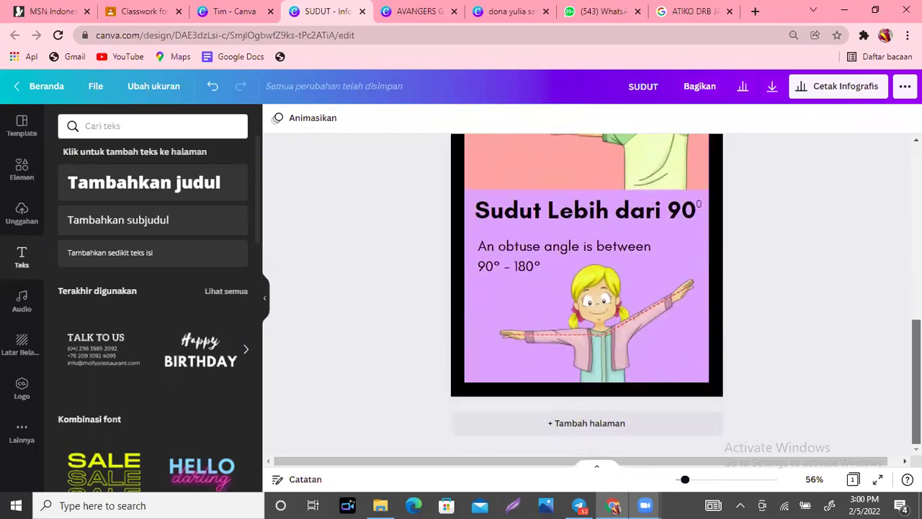
{"action": "scroll", "coordinate": [816, 345], "scroll_direction": "up", "scroll_amount": 3}
{"action": "scroll", "coordinate": [685, 216], "scroll_direction": "up", "scroll_amount": 3}
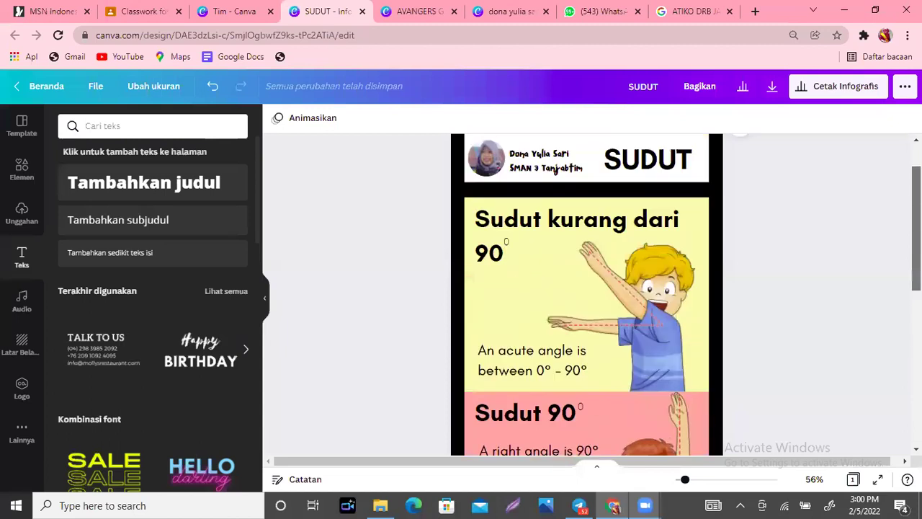
{"action": "left_click", "coordinate": [688, 259]}
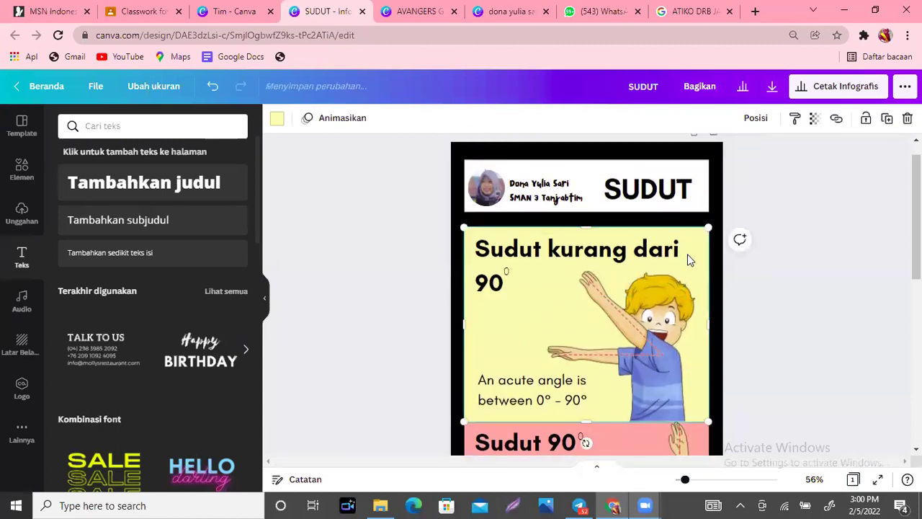
{"action": "left_click", "coordinate": [276, 118]}
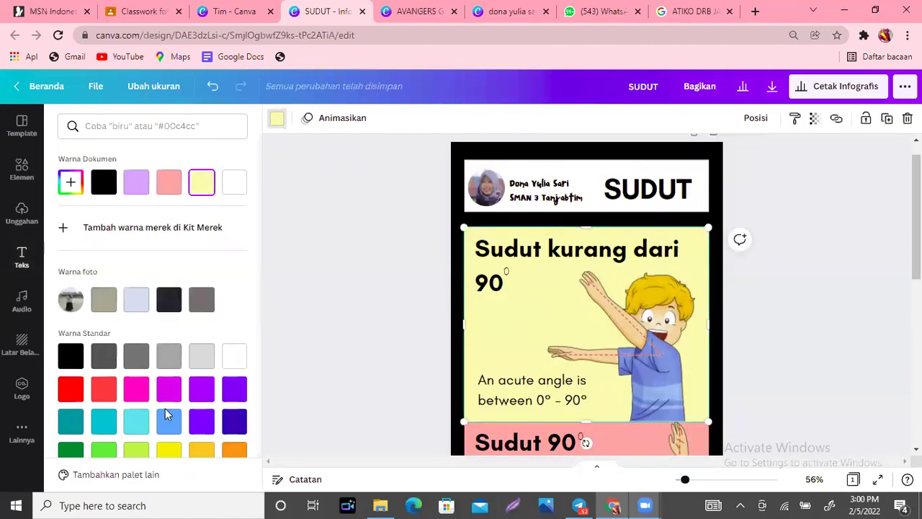
{"action": "left_click", "coordinate": [166, 399]}
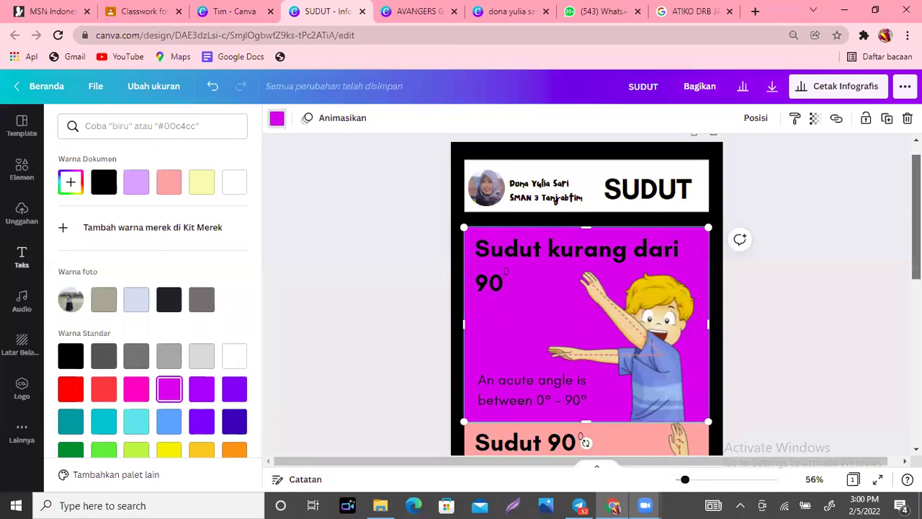
Recolour the pink right-angle section grey.
{"action": "scroll", "coordinate": [587, 288], "scroll_direction": "down", "scroll_amount": 3}
{"action": "left_click", "coordinate": [701, 298]}
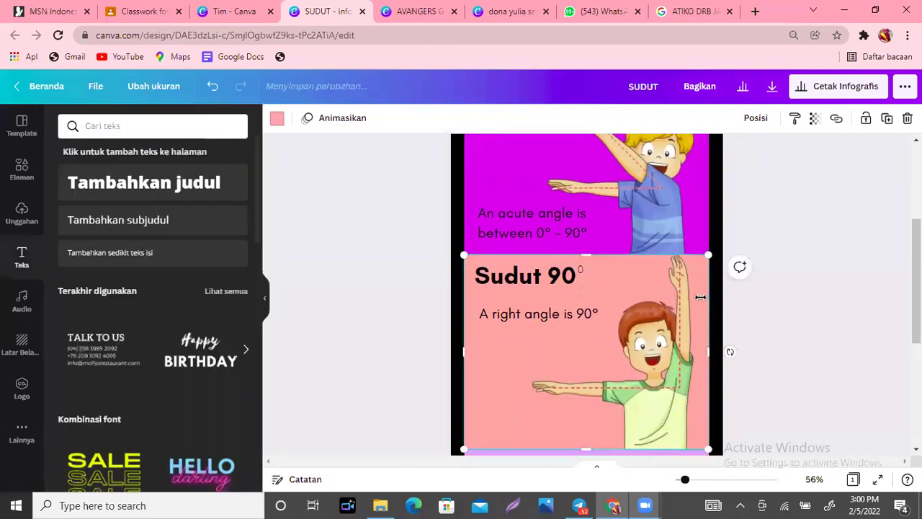
{"action": "left_click", "coordinate": [277, 119]}
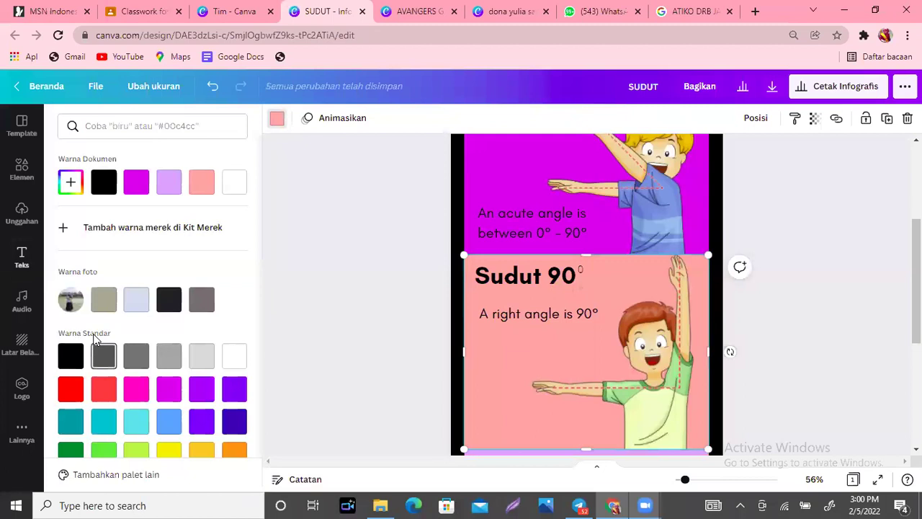
{"action": "left_click", "coordinate": [104, 301]}
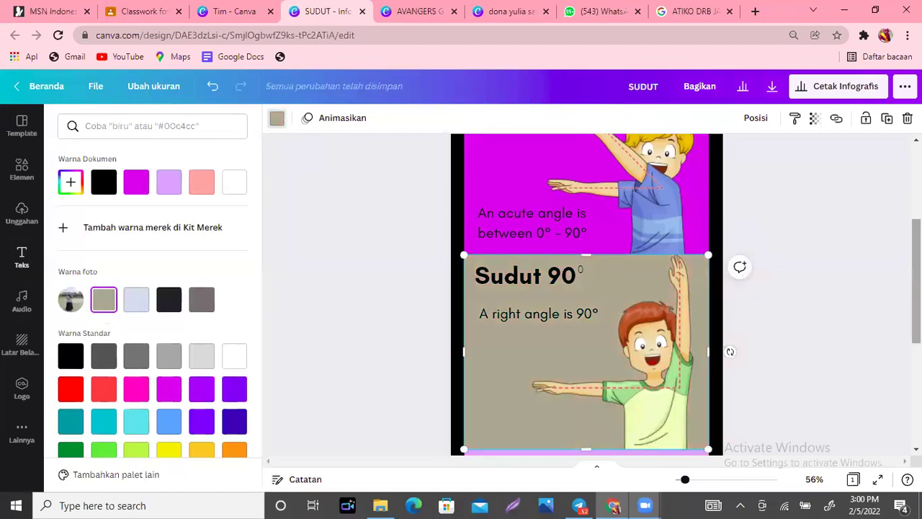
Recolour the purple obtuse-angle section red and deselect it.
{"action": "scroll", "coordinate": [664, 246], "scroll_direction": "down", "scroll_amount": 3}
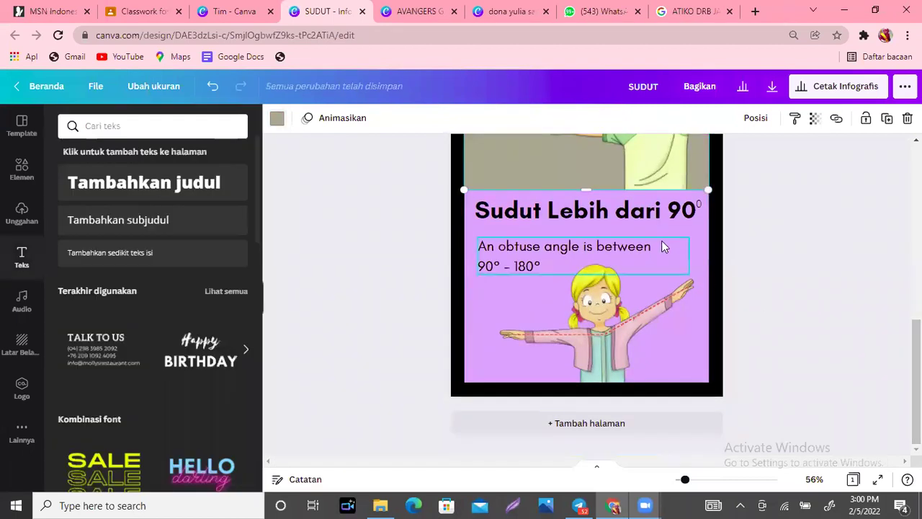
{"action": "left_click", "coordinate": [698, 253]}
{"action": "left_click", "coordinate": [278, 120]}
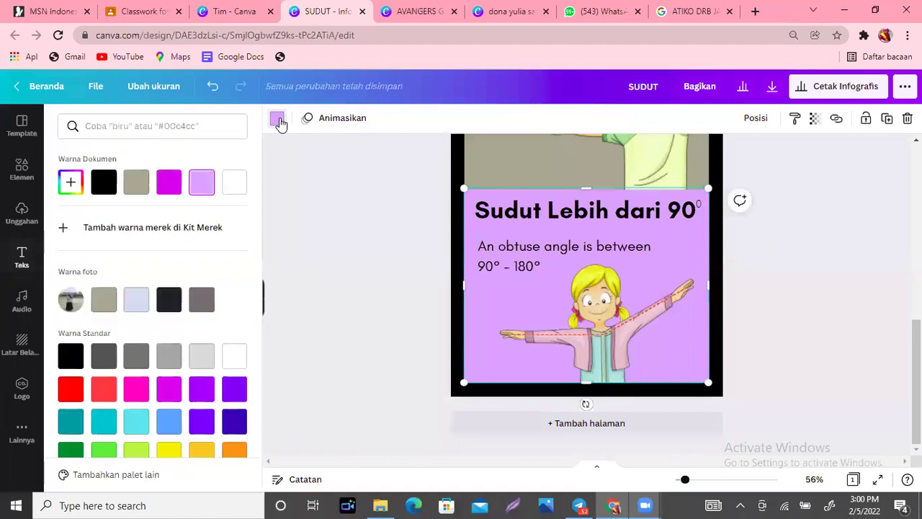
{"action": "left_click", "coordinate": [105, 391]}
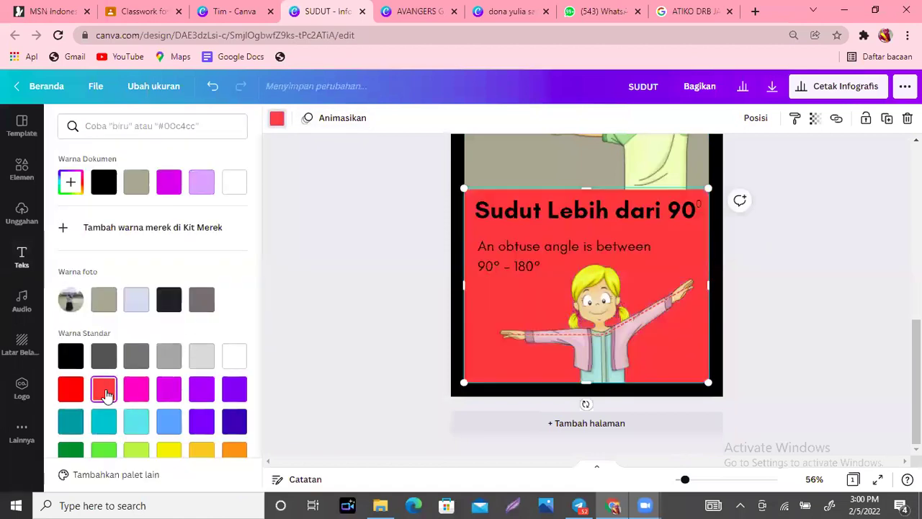
{"action": "key", "text": "Escape"}
{"action": "left_click", "coordinate": [852, 307]}
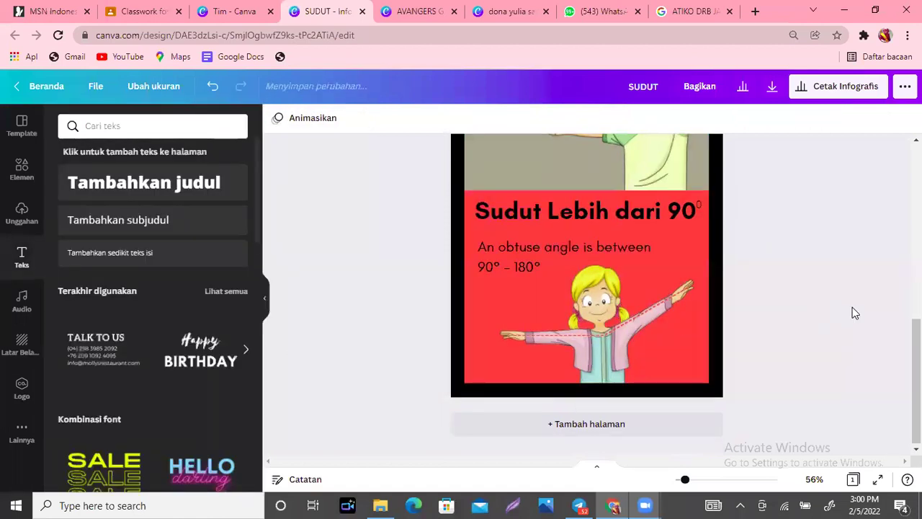
{"action": "scroll", "coordinate": [852, 307], "scroll_direction": "up", "scroll_amount": 5}
{"action": "scroll", "coordinate": [898, 210], "scroll_direction": "up", "scroll_amount": 3}
{"action": "scroll", "coordinate": [898, 209], "scroll_direction": "down", "scroll_amount": 5}
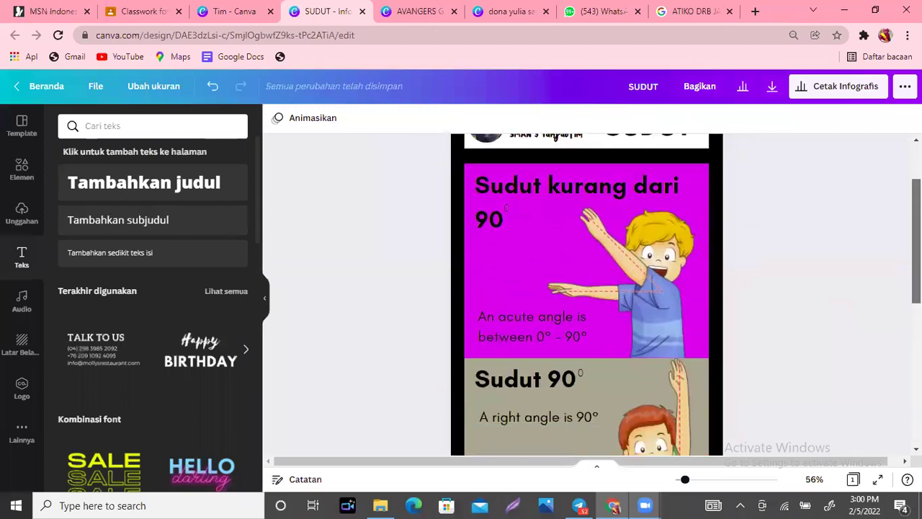
{"action": "scroll", "coordinate": [898, 209], "scroll_direction": "up", "scroll_amount": 5}
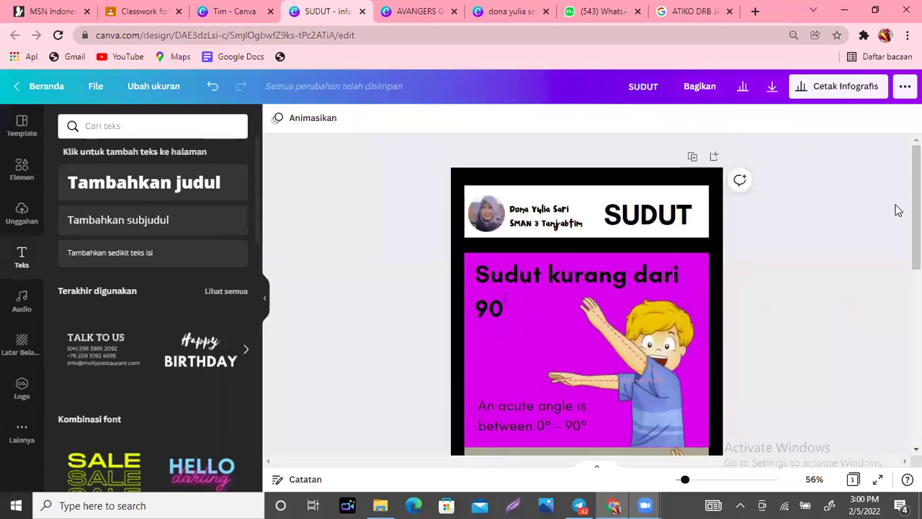
Download the design as a JPG image (SUDUT.jpg), then go to the Template panel.
{"action": "left_click", "coordinate": [769, 86]}
{"action": "left_click", "coordinate": [874, 175]}
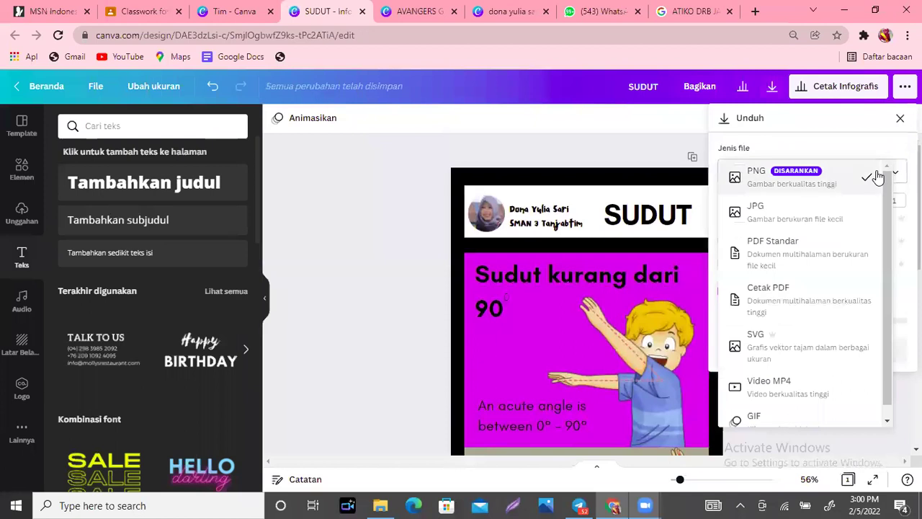
{"action": "left_click", "coordinate": [806, 216]}
{"action": "left_click", "coordinate": [842, 315]}
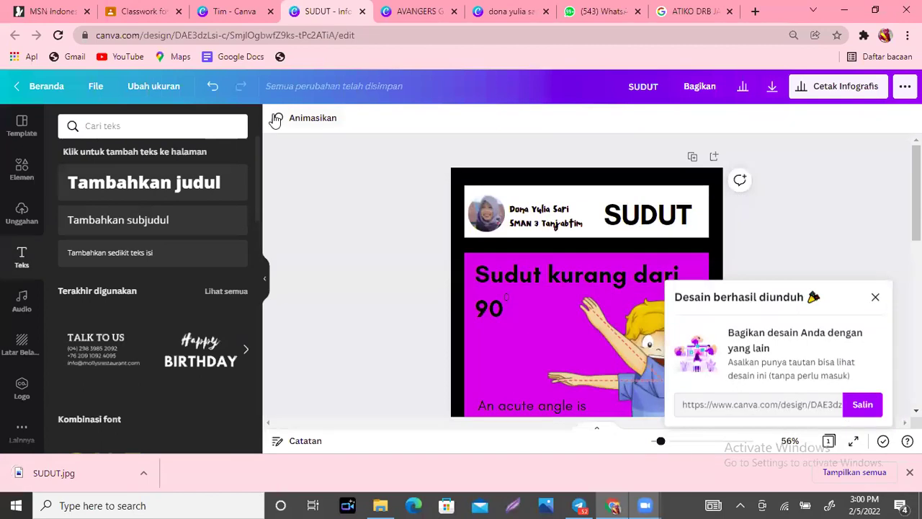
{"action": "left_click", "coordinate": [22, 126]}
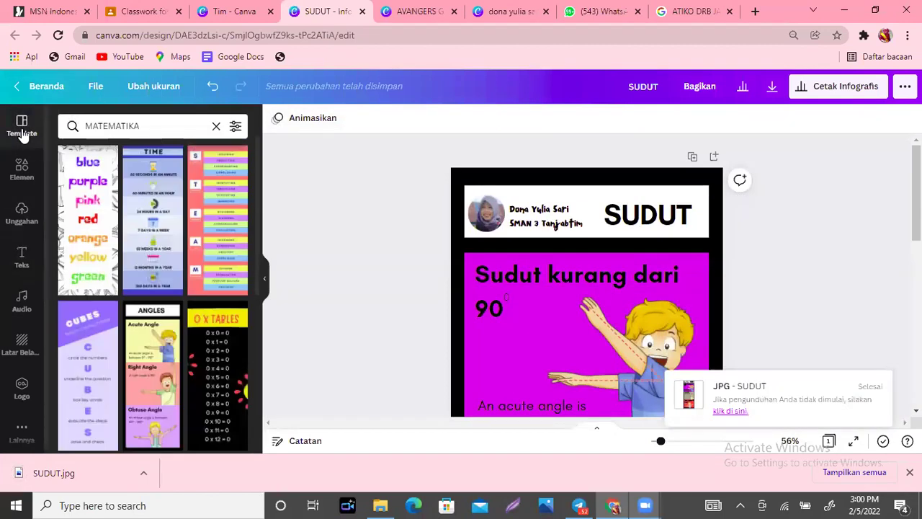
Clear the MATEMATIKA template search and browse the general infographic templates.
{"action": "left_click", "coordinate": [216, 126]}
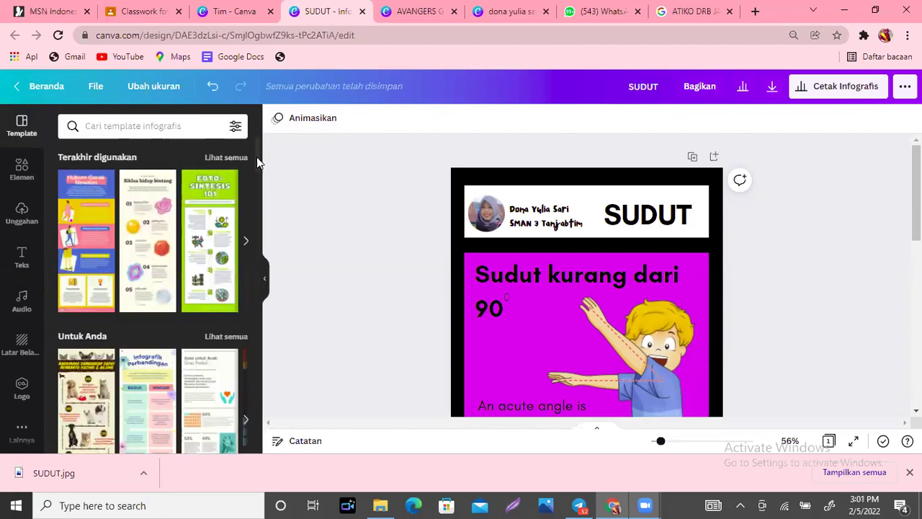
{"action": "scroll", "coordinate": [256, 151], "scroll_direction": "down", "scroll_amount": 4}
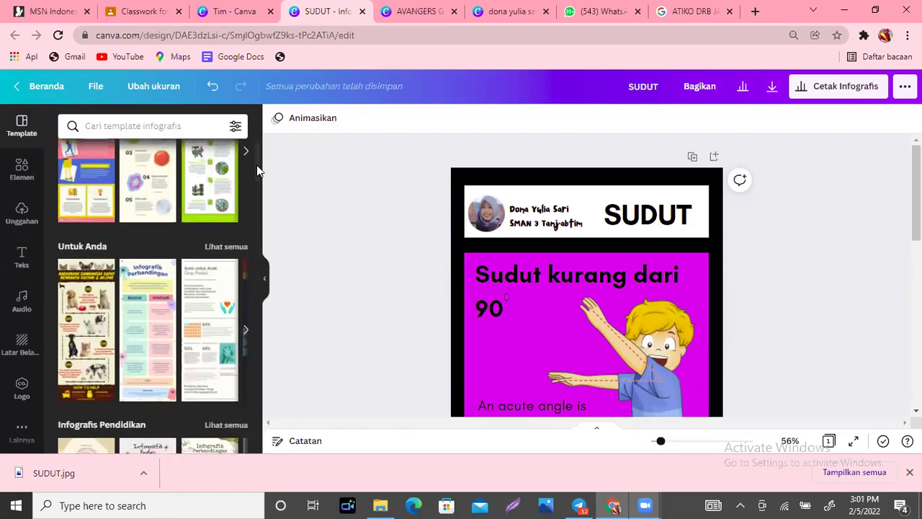
{"action": "left_click_drag", "start_coordinate": [259, 184], "coordinate": [263, 430]}
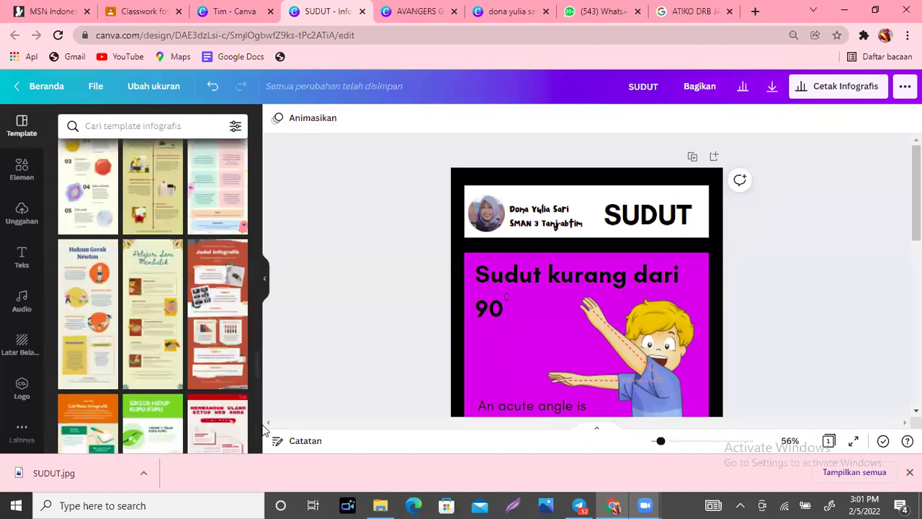
{"action": "mouse_move", "coordinate": [916, 209]}
{"action": "left_mouse_down"}
{"action": "mouse_move", "coordinate": [916, 373]}
{"action": "mouse_move", "coordinate": [916, 215]}
{"action": "left_mouse_up"}
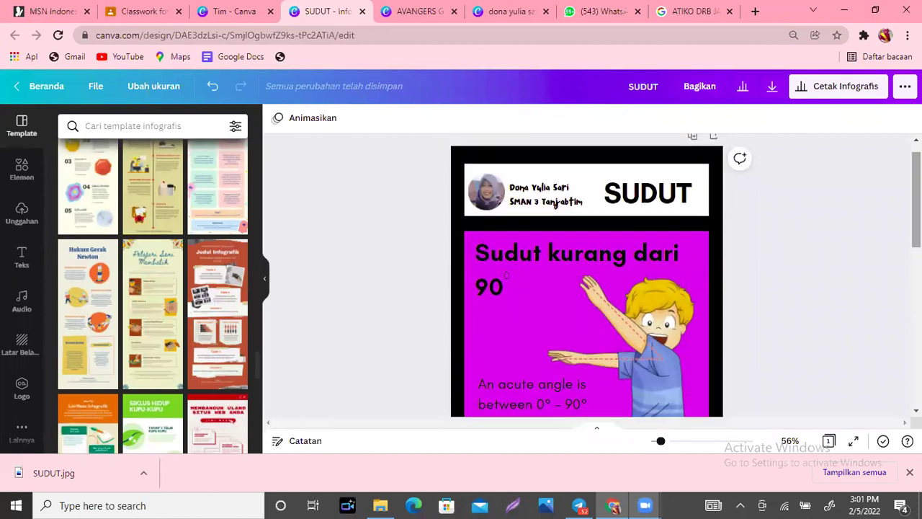
{"action": "scroll", "coordinate": [587, 273], "scroll_direction": "down", "scroll_amount": 1}
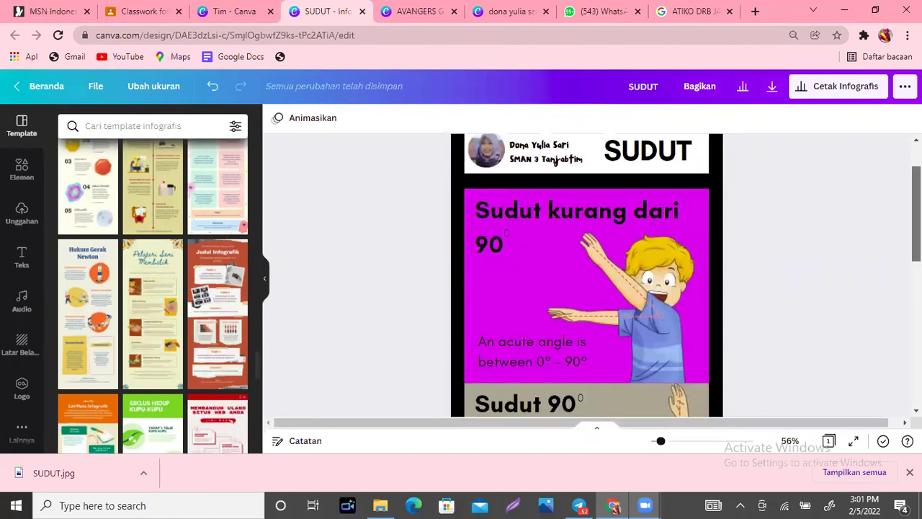
{"action": "scroll", "coordinate": [587, 274], "scroll_direction": "down", "scroll_amount": 1}
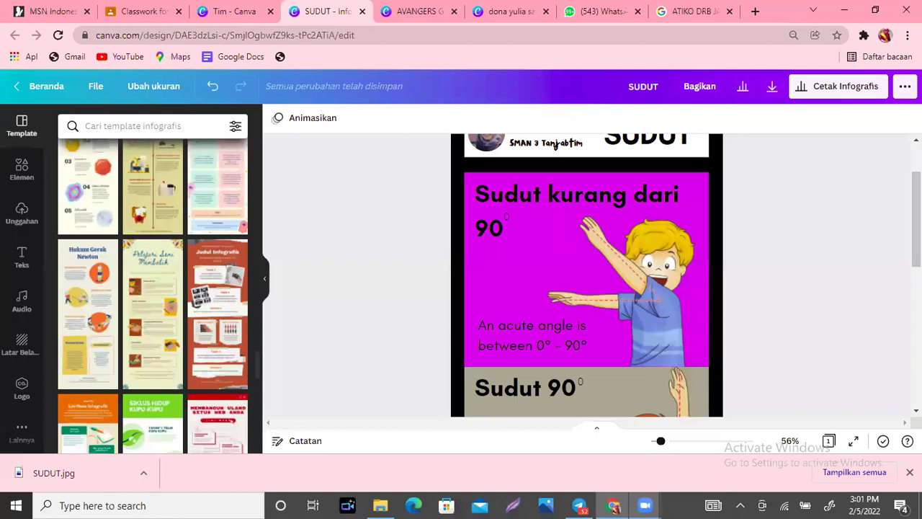
{"action": "scroll", "coordinate": [837, 214], "scroll_direction": "up", "scroll_amount": 1}
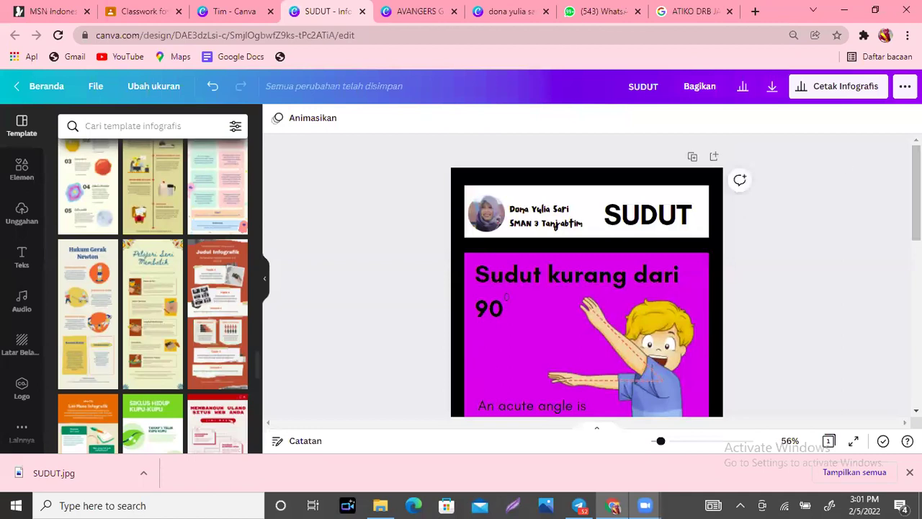
Open the ••• sharing and publishing menu, then close it without changes.
{"action": "left_click", "coordinate": [905, 86]}
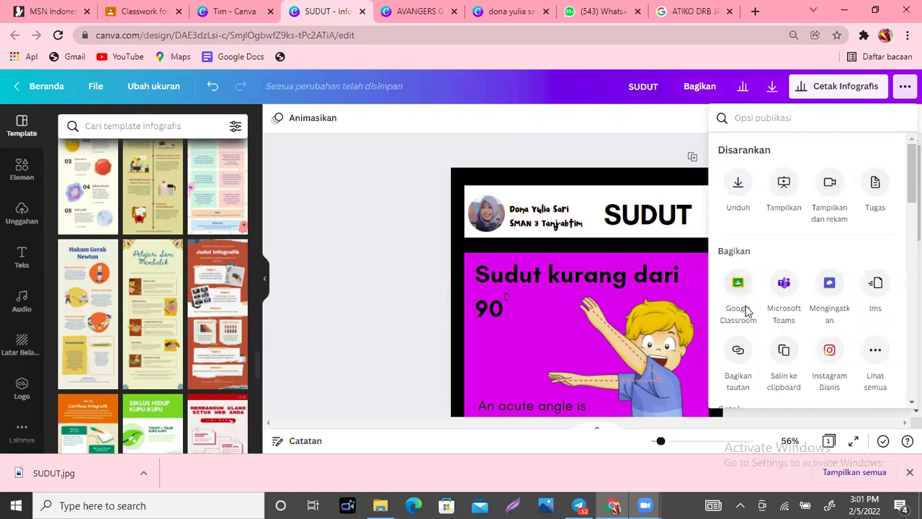
{"action": "left_click", "coordinate": [567, 149]}
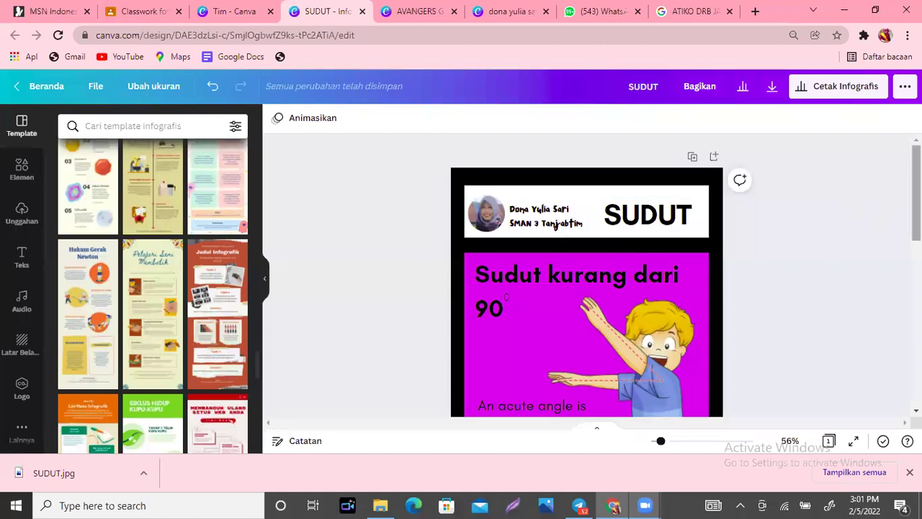
{"action": "scroll", "coordinate": [555, 225], "scroll_direction": "down", "scroll_amount": 3}
{"action": "scroll", "coordinate": [556, 225], "scroll_direction": "up", "scroll_amount": 3}
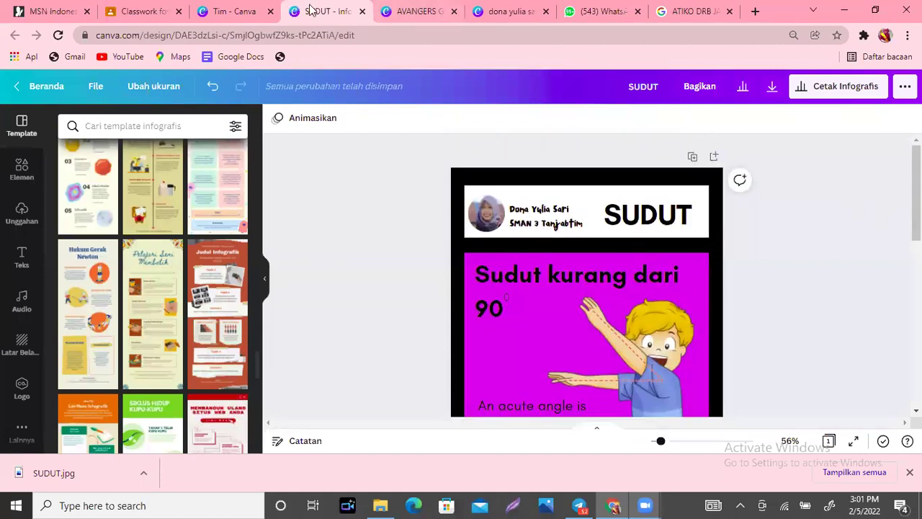
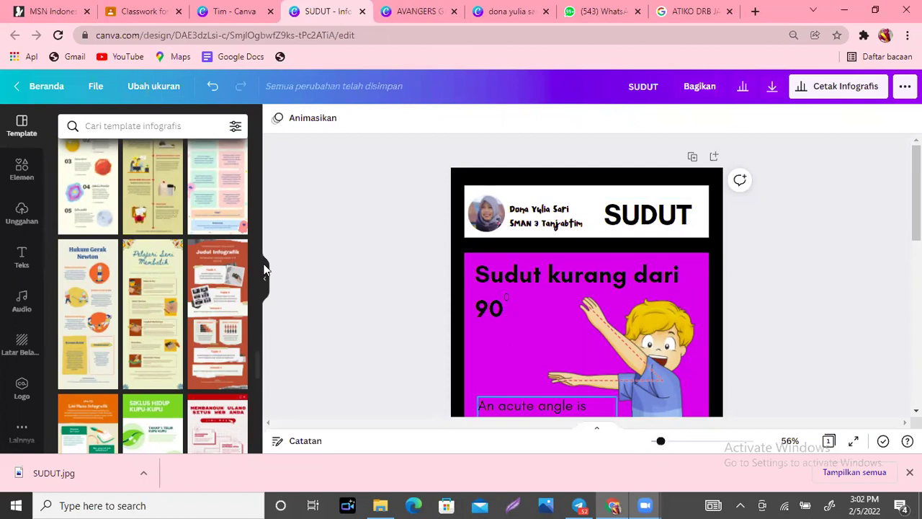
Zoom the SUDUT design out to 46% and switch to the ATIKO DRB JATIM search results.
{"action": "left_click_drag", "start_coordinate": [659, 441], "coordinate": [658, 440]}
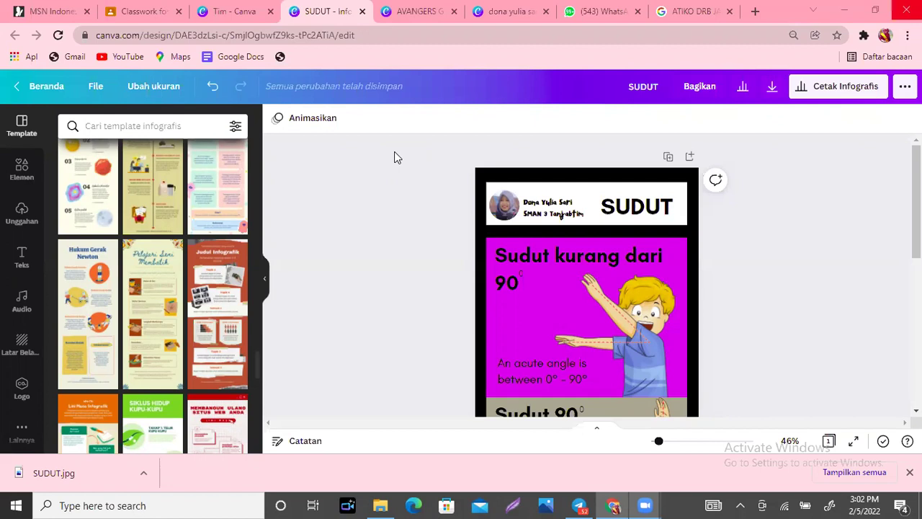
{"action": "left_click", "coordinate": [704, 9]}
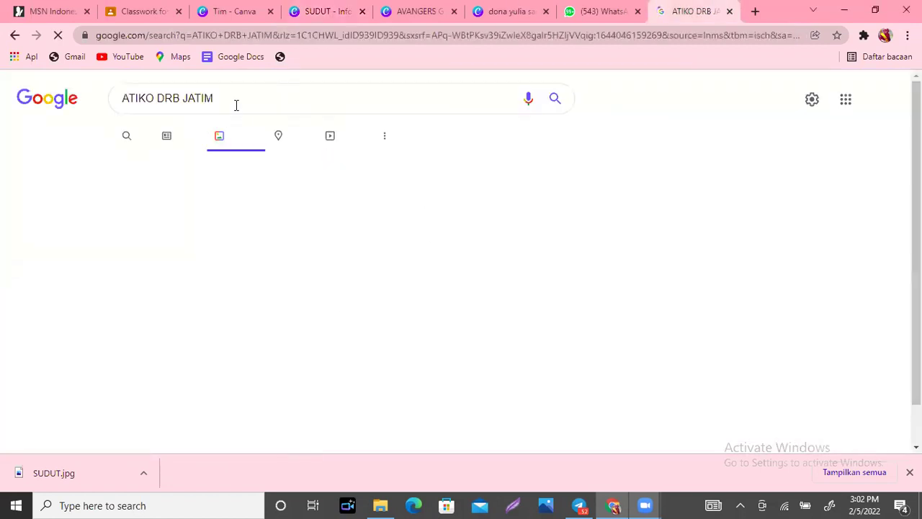
Replace the Google Images query with 'maka nikmat allah yang manakah' and run the search.
{"action": "left_click", "coordinate": [227, 99]}
{"action": "left_click_drag", "start_coordinate": [226, 98], "coordinate": [101, 99]}
{"action": "left_click", "coordinate": [227, 98]}
{"action": "left_click_drag", "start_coordinate": [226, 99], "coordinate": [98, 98]}
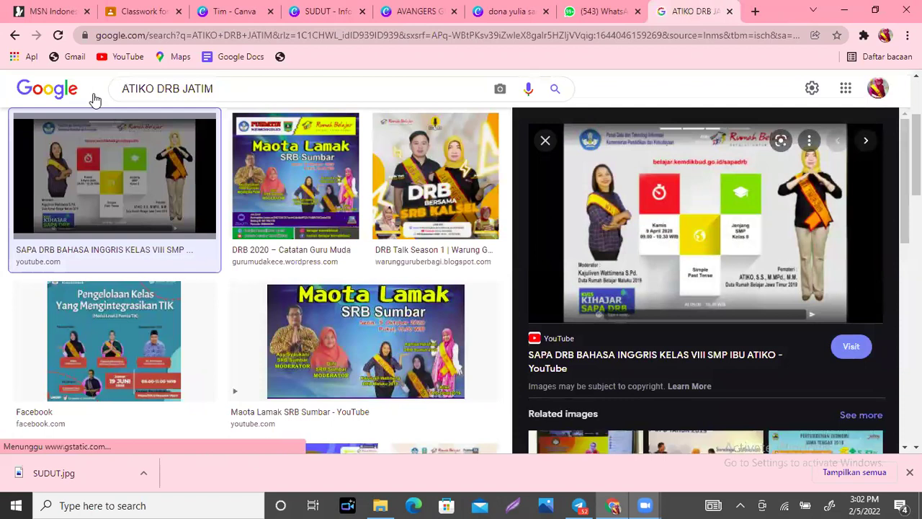
{"action": "left_click_drag", "start_coordinate": [229, 87], "coordinate": [123, 86]}
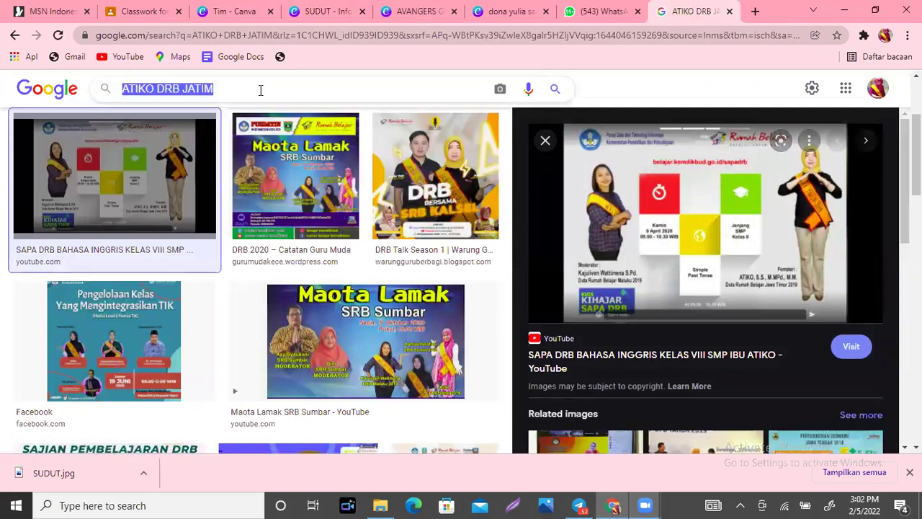
{"action": "type", "text": "M"}
{"action": "key", "text": "BackSpace"}
{"action": "type", "text": "MAKA"}
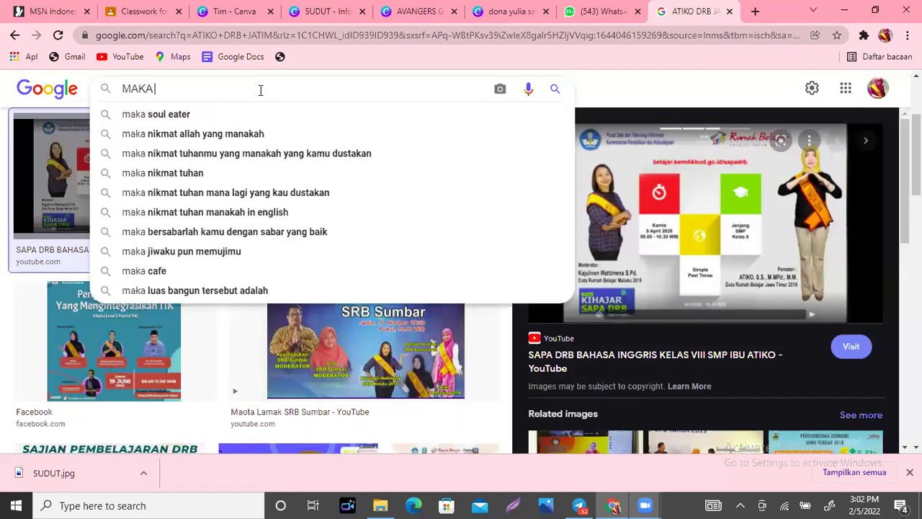
{"action": "type", "text": " NIKMAT"}
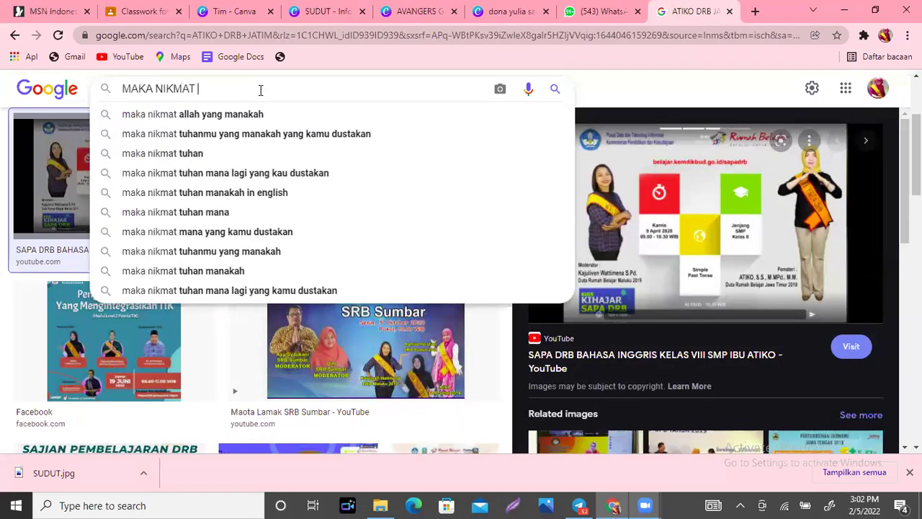
{"action": "left_click", "coordinate": [240, 116]}
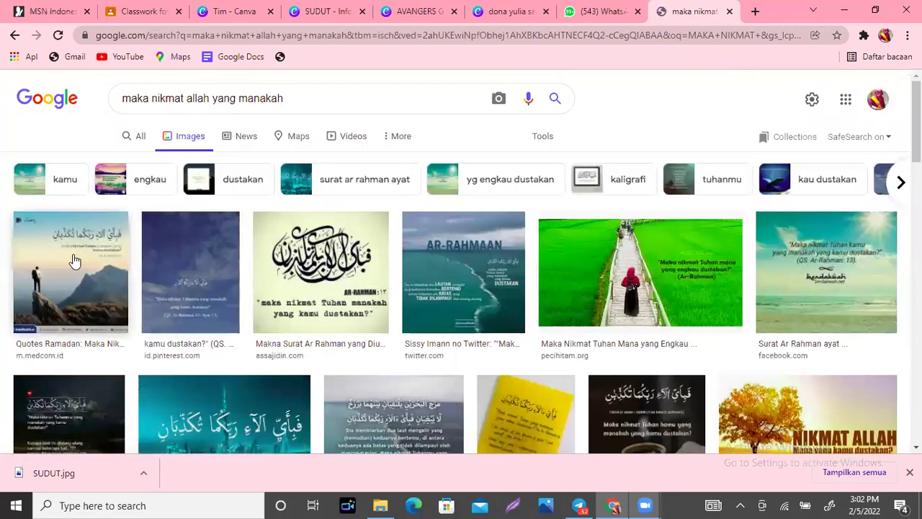
Reveal the Tools filter row and open the Usage Rights choices.
{"action": "scroll", "coordinate": [494, 130], "scroll_direction": "down", "scroll_amount": 1}
{"action": "scroll", "coordinate": [494, 130], "scroll_direction": "up", "scroll_amount": 1}
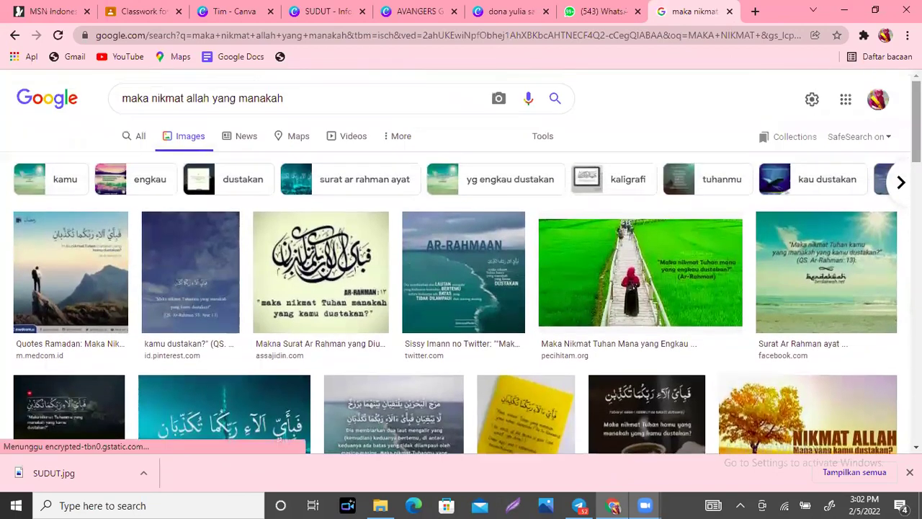
{"action": "left_click", "coordinate": [386, 138]}
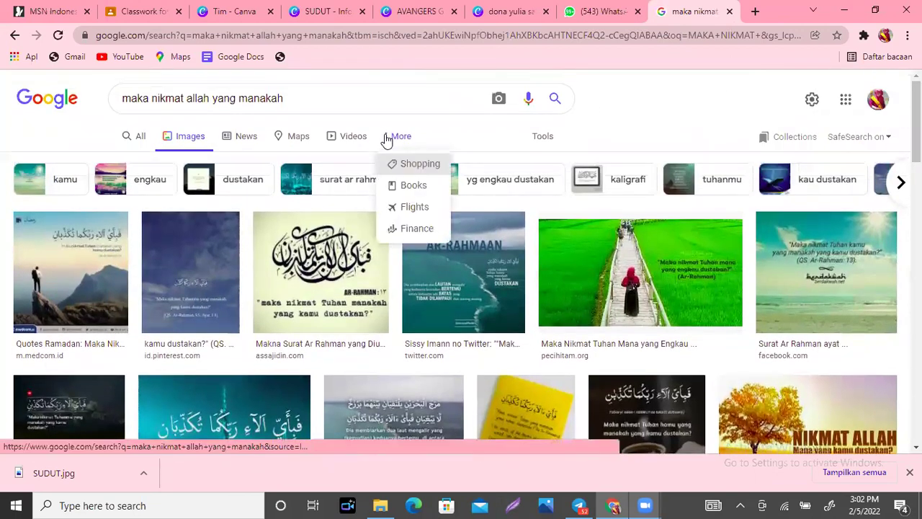
{"action": "left_click", "coordinate": [542, 138]}
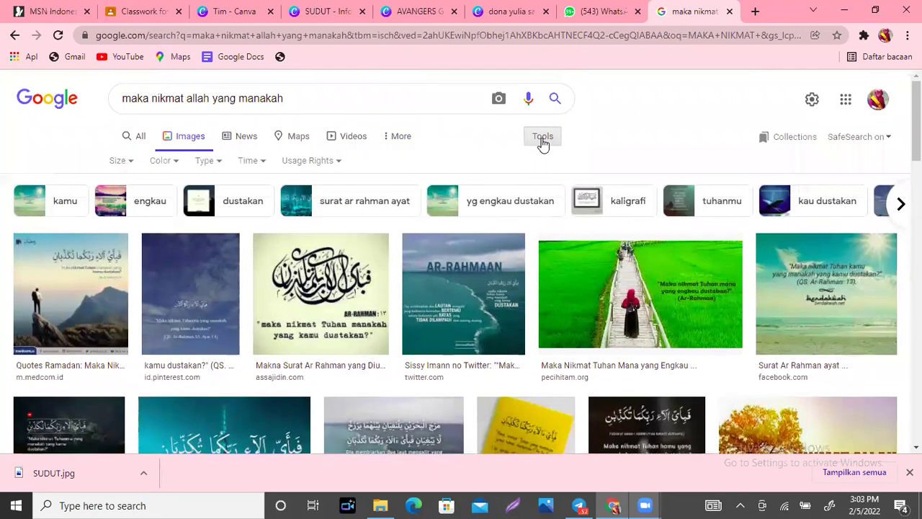
{"action": "left_click", "coordinate": [337, 162]}
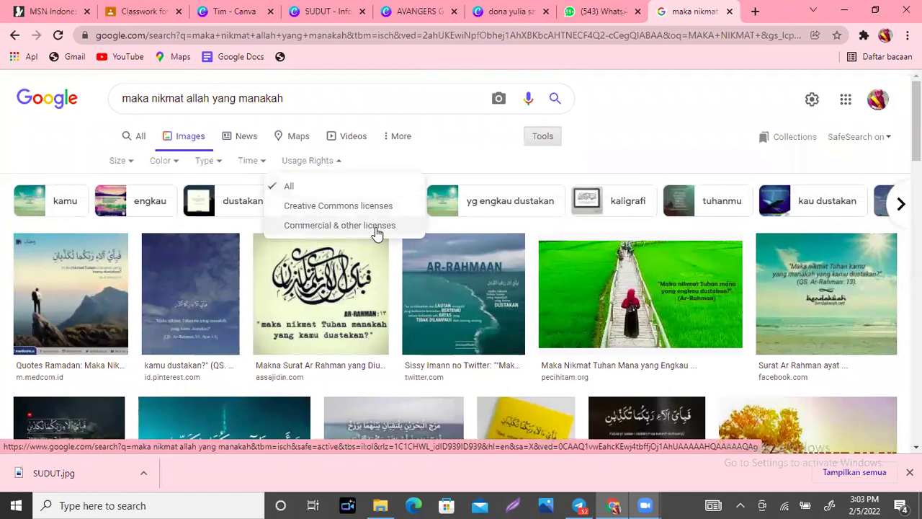
Limit the results to Creative Commons licensed images and browse them.
{"action": "left_click", "coordinate": [332, 208]}
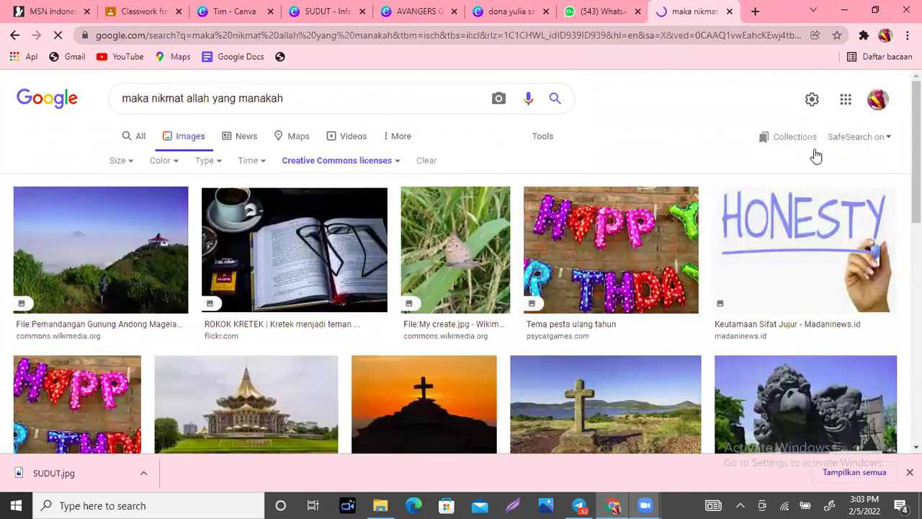
{"action": "scroll", "coordinate": [461, 260], "scroll_direction": "down", "scroll_amount": 8}
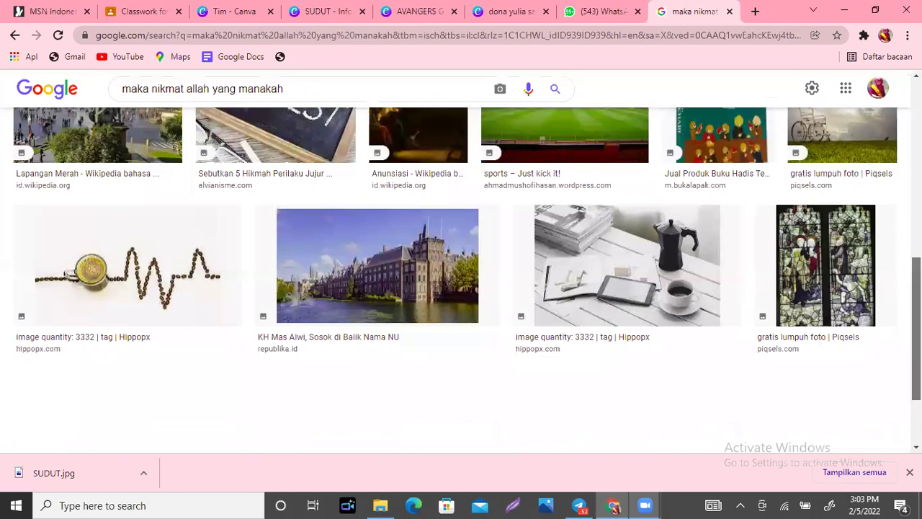
{"action": "scroll", "coordinate": [432, 151], "scroll_direction": "up", "scroll_amount": 10}
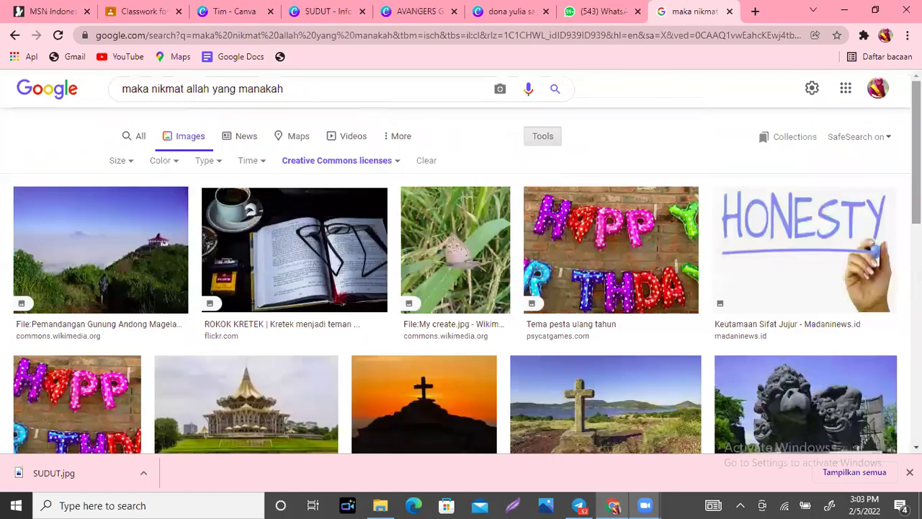
Switch the license filter to Commercial & other licenses and review the results.
{"action": "left_click", "coordinate": [378, 161]}
{"action": "left_click", "coordinate": [333, 226]}
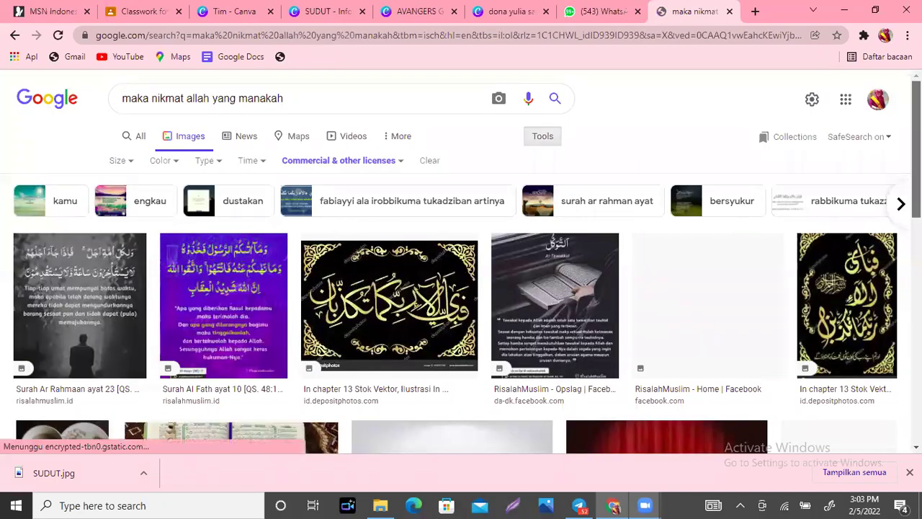
{"action": "scroll", "coordinate": [331, 231], "scroll_direction": "down", "scroll_amount": 3}
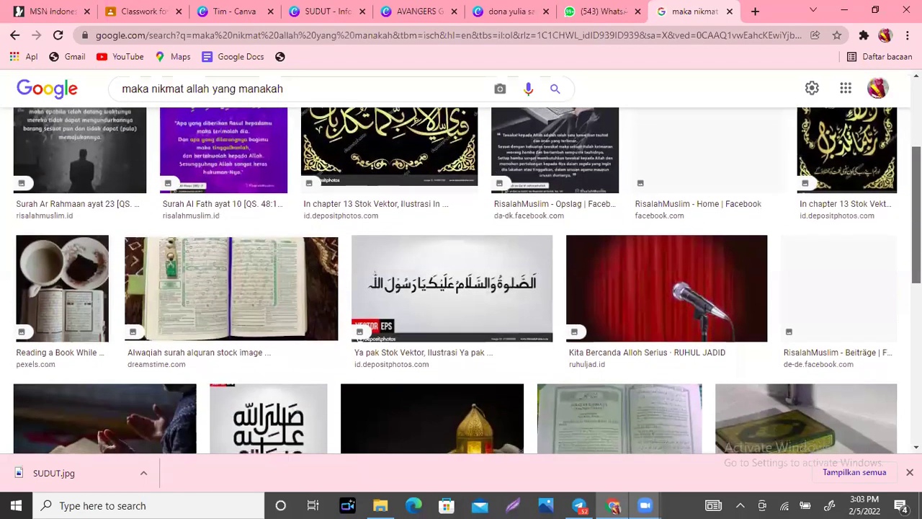
{"action": "scroll", "coordinate": [461, 281], "scroll_direction": "down", "scroll_amount": 3}
{"action": "scroll", "coordinate": [461, 281], "scroll_direction": "up", "scroll_amount": 6}
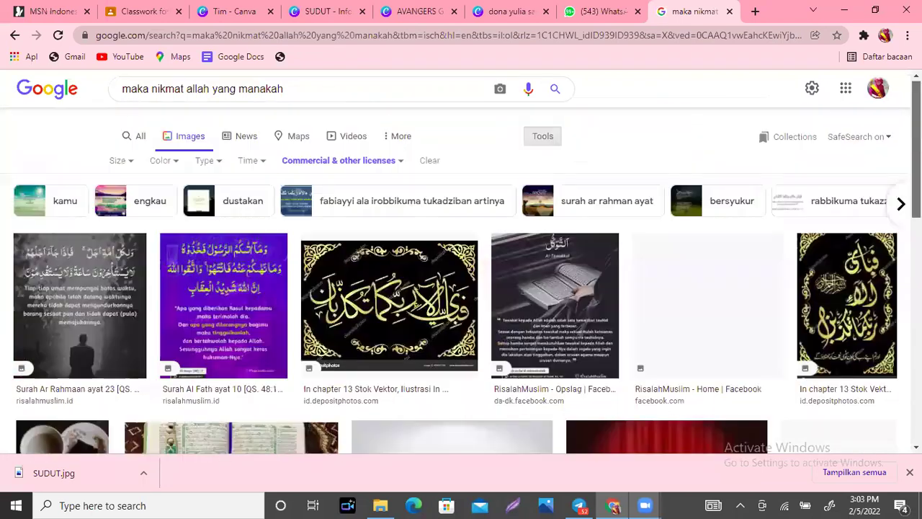
{"action": "left_click", "coordinate": [390, 161]}
Reset Usage Rights to all images and open the Tumblr Ar-Rahman verse preview.
{"action": "left_click", "coordinate": [280, 188]}
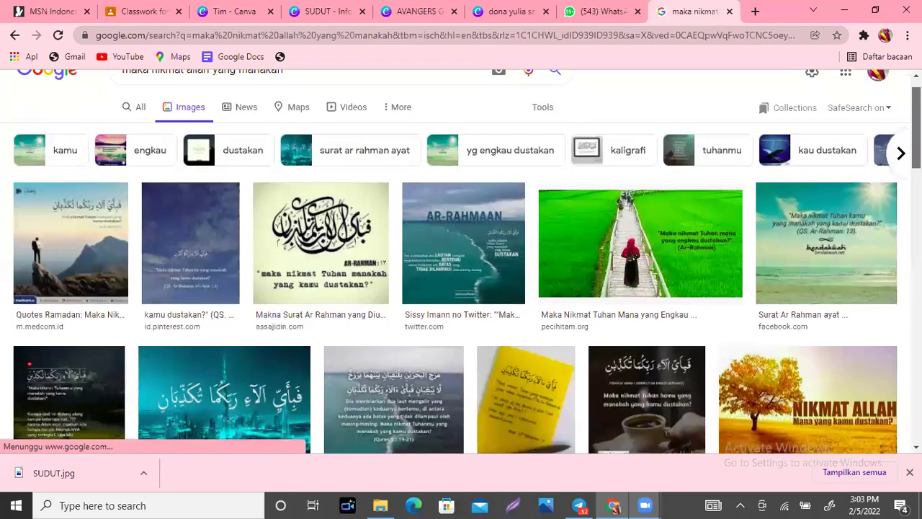
{"action": "scroll", "coordinate": [461, 281], "scroll_direction": "down", "scroll_amount": 5}
{"action": "scroll", "coordinate": [461, 281], "scroll_direction": "down", "scroll_amount": 2}
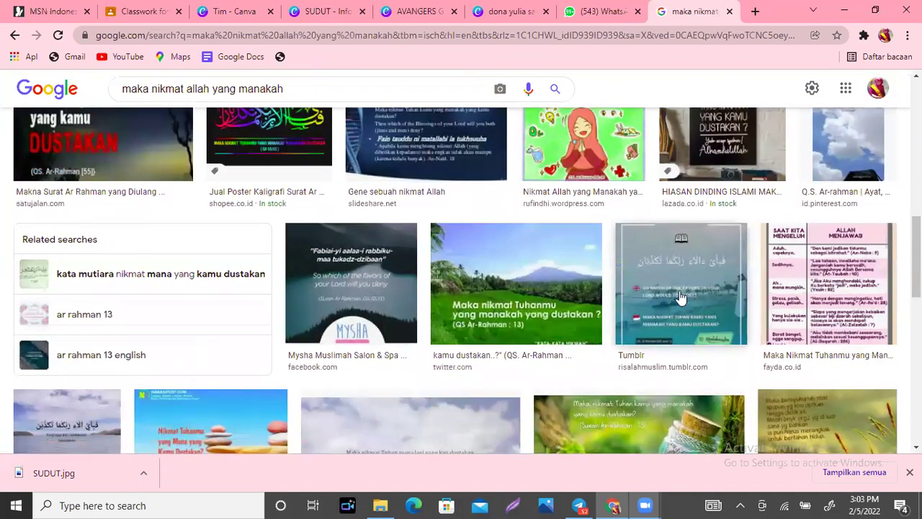
{"action": "left_click", "coordinate": [654, 259]}
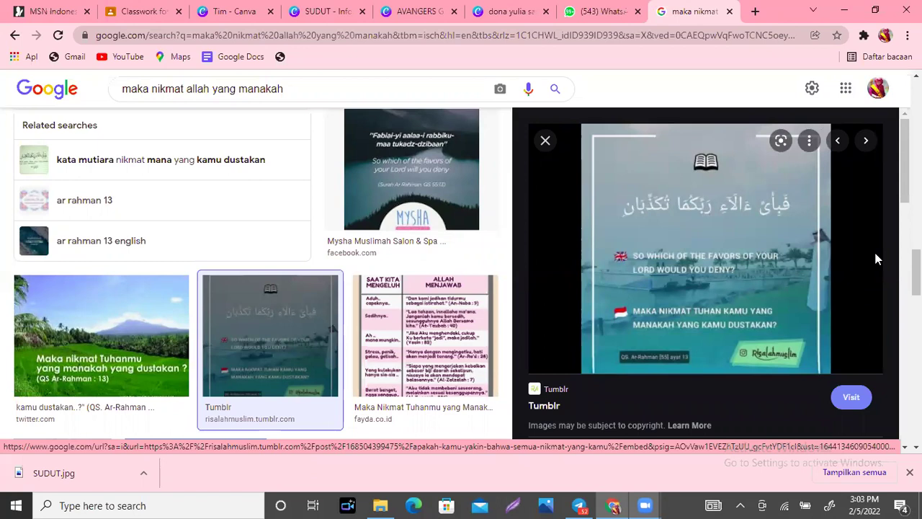
Capture the Arabic verse text with Lightshot and copy it.
{"action": "key", "text": "Print"}
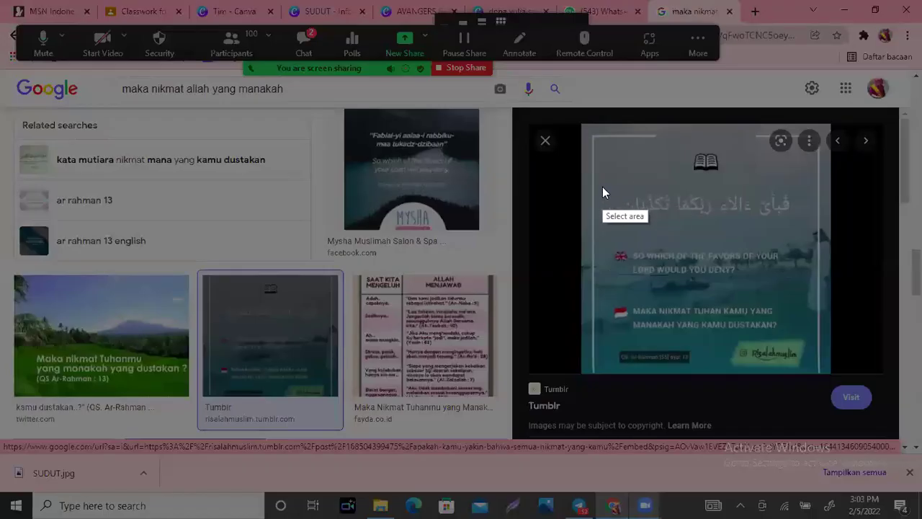
{"action": "left_click_drag", "start_coordinate": [601, 180], "coordinate": [806, 227]}
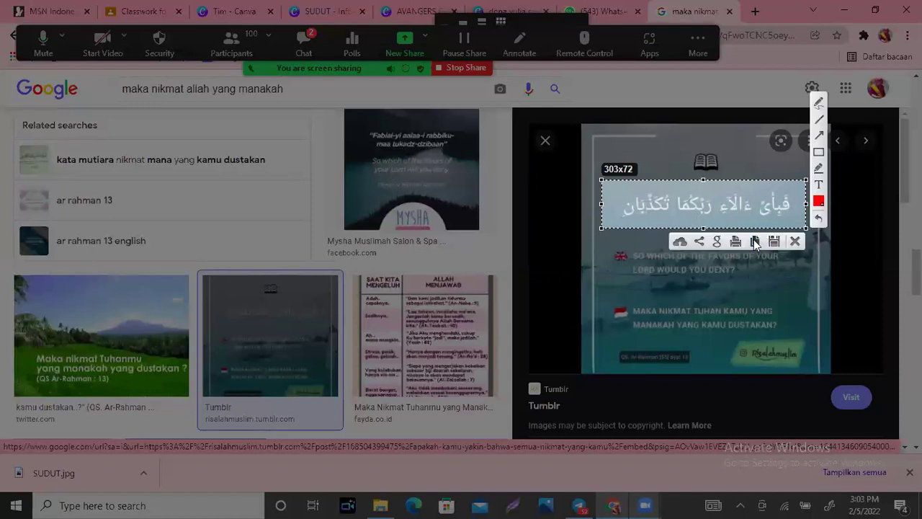
{"action": "left_click", "coordinate": [754, 241]}
In the SUDUT design, add a new page and paste the verse image near its top.
{"action": "left_click", "coordinate": [330, 11]}
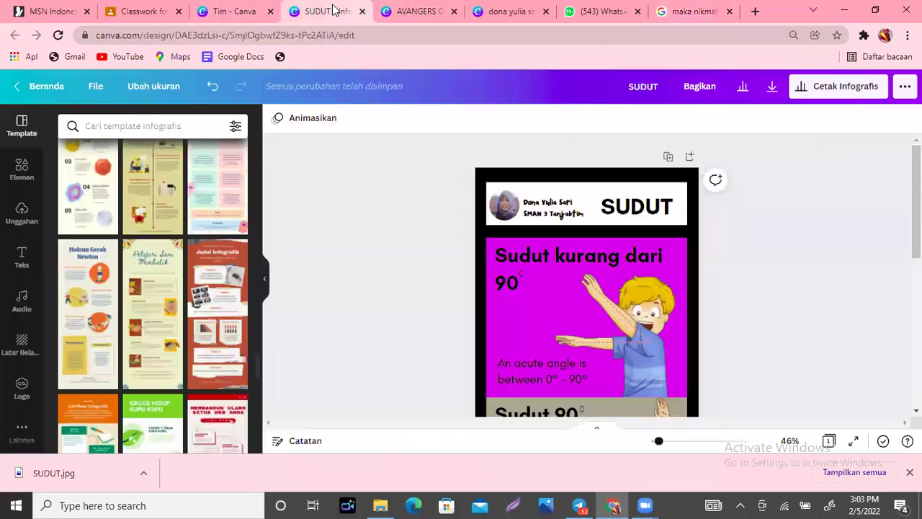
{"action": "scroll", "coordinate": [781, 265], "scroll_direction": "down", "scroll_amount": 6}
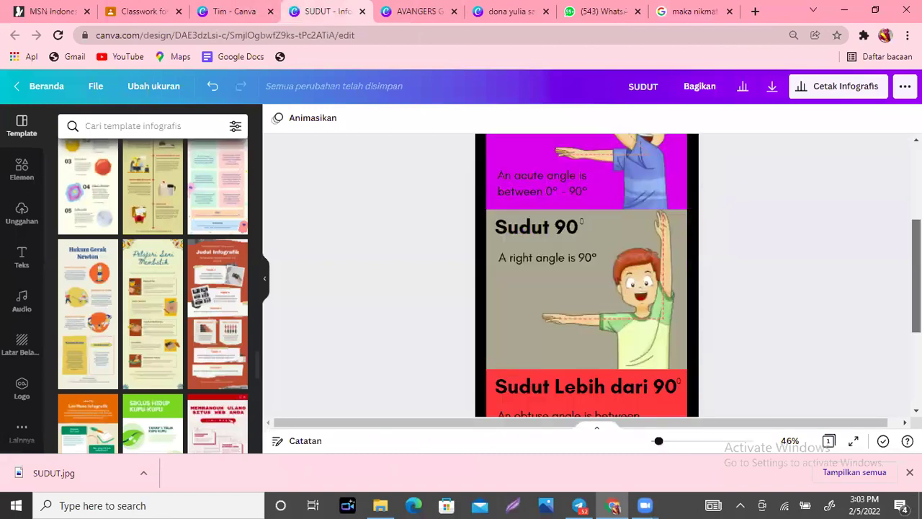
{"action": "left_click", "coordinate": [549, 389]}
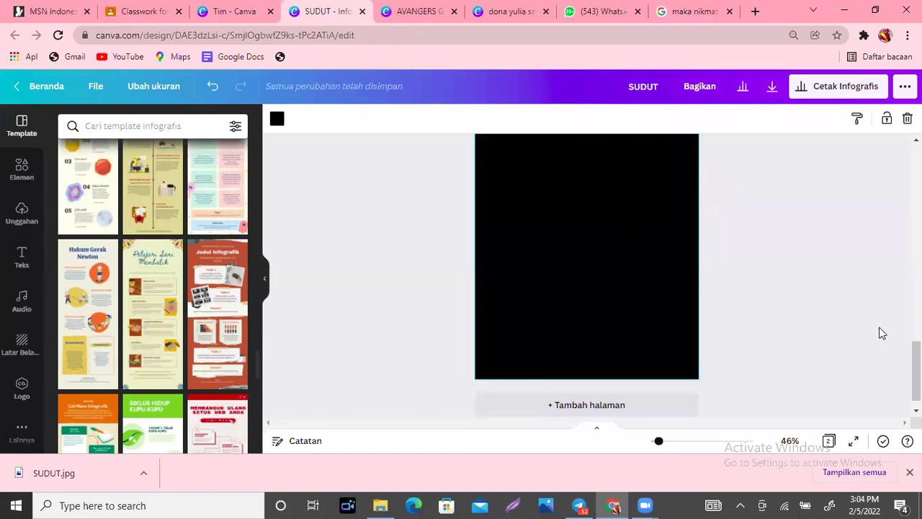
{"action": "key", "text": "ctrl+v"}
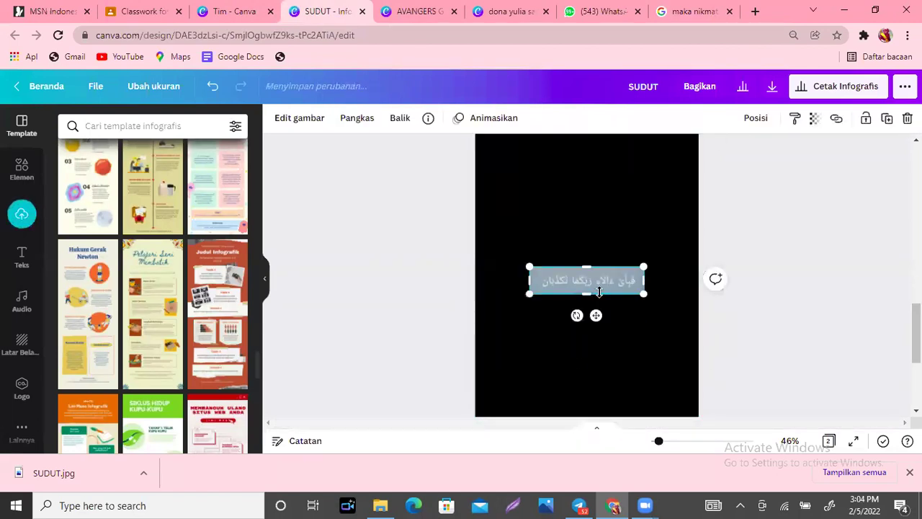
{"action": "left_click_drag", "start_coordinate": [597, 315], "coordinate": [601, 226]}
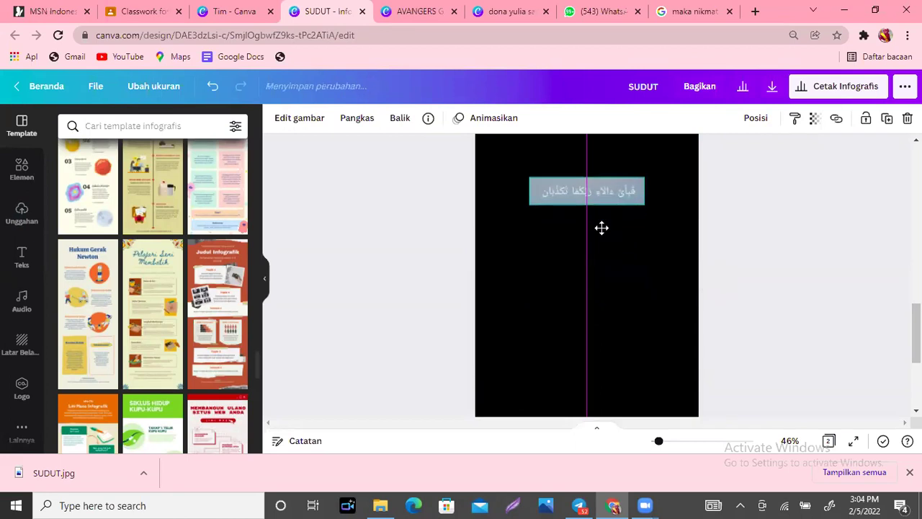
{"action": "left_click", "coordinate": [796, 226]}
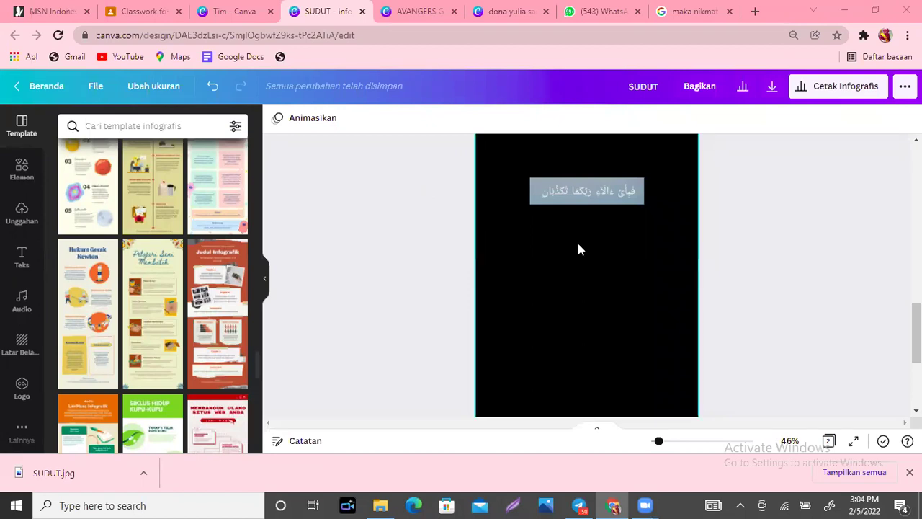
{"action": "scroll", "coordinate": [797, 246], "scroll_direction": "up", "scroll_amount": 10}
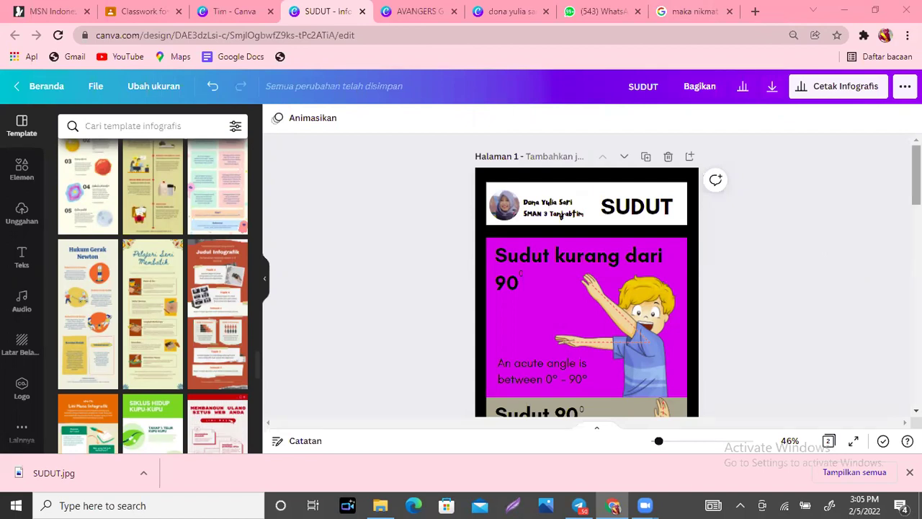
{"action": "scroll", "coordinate": [561, 214], "scroll_direction": "down", "scroll_amount": 10}
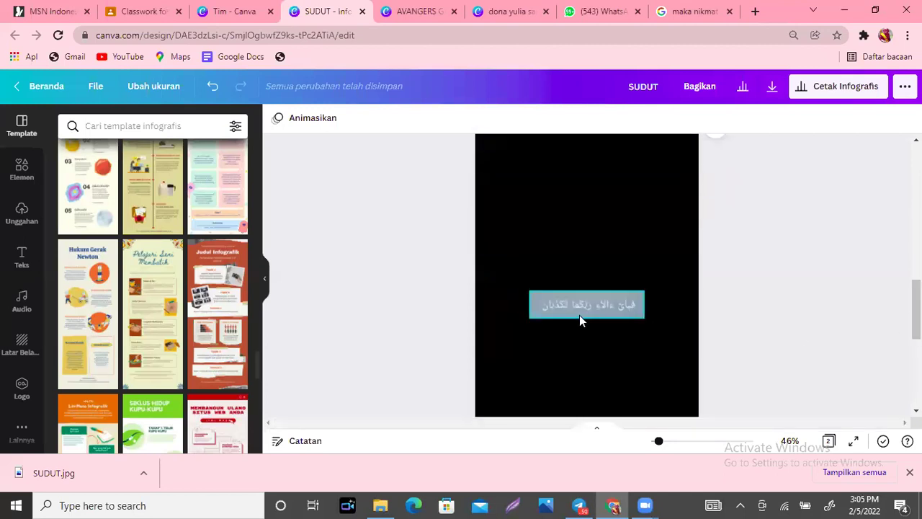
{"action": "left_click", "coordinate": [580, 321]}
{"action": "left_click_drag", "start_coordinate": [592, 338], "coordinate": [589, 208]}
{"action": "left_click", "coordinate": [834, 212]}
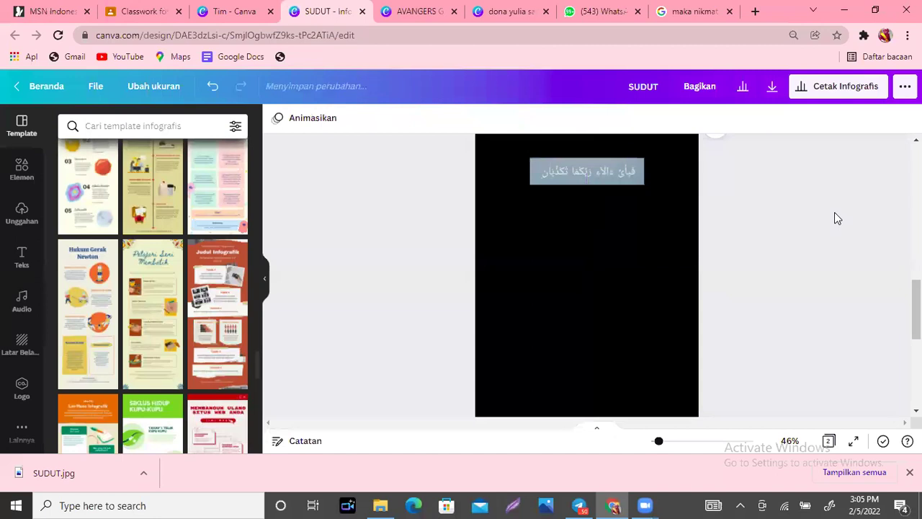
{"action": "scroll", "coordinate": [914, 302], "scroll_direction": "up", "scroll_amount": 2}
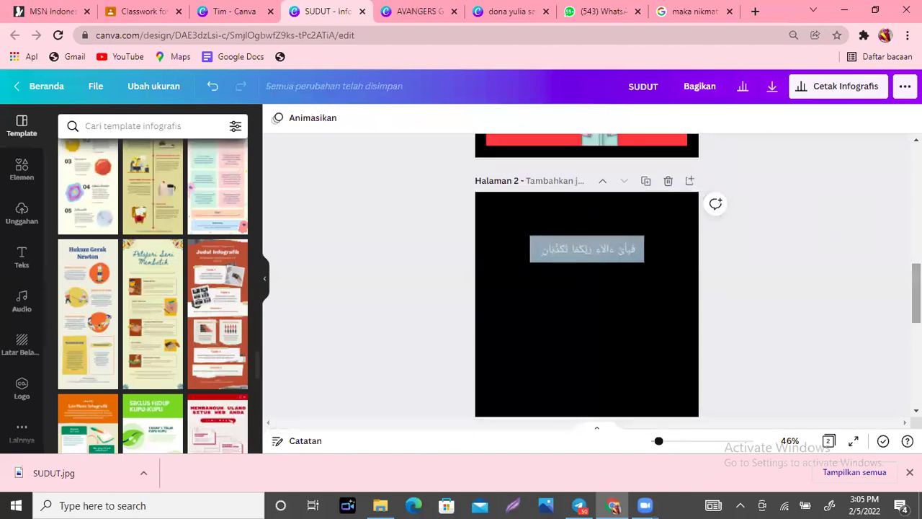
{"action": "left_click", "coordinate": [586, 262]}
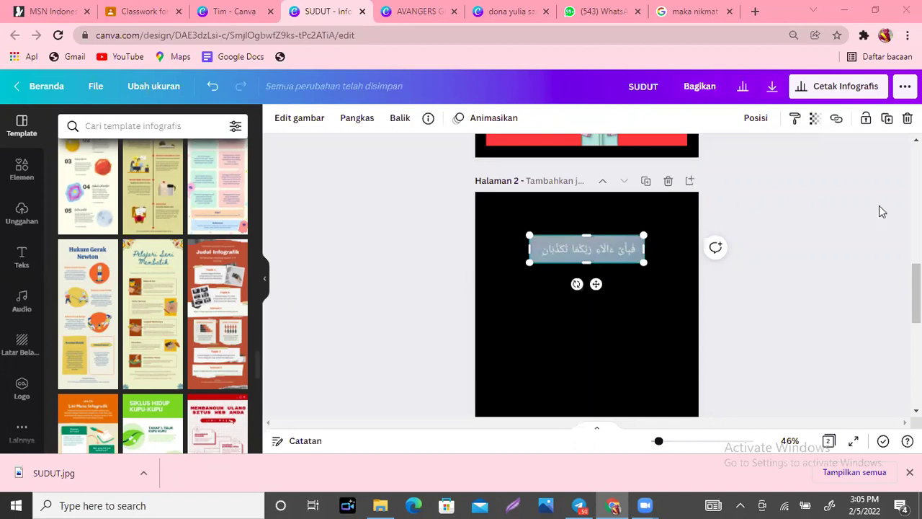
{"action": "left_click", "coordinate": [520, 8]}
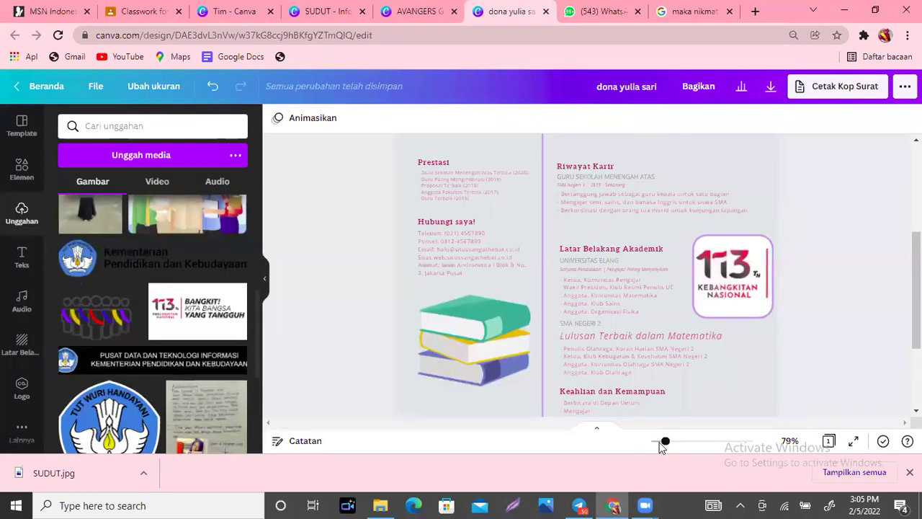
Place the small round logo centred just above the DONA YULIA SARI title, fine-tuned with arrow keys.
{"action": "left_click_drag", "start_coordinate": [665, 445], "coordinate": [658, 445]}
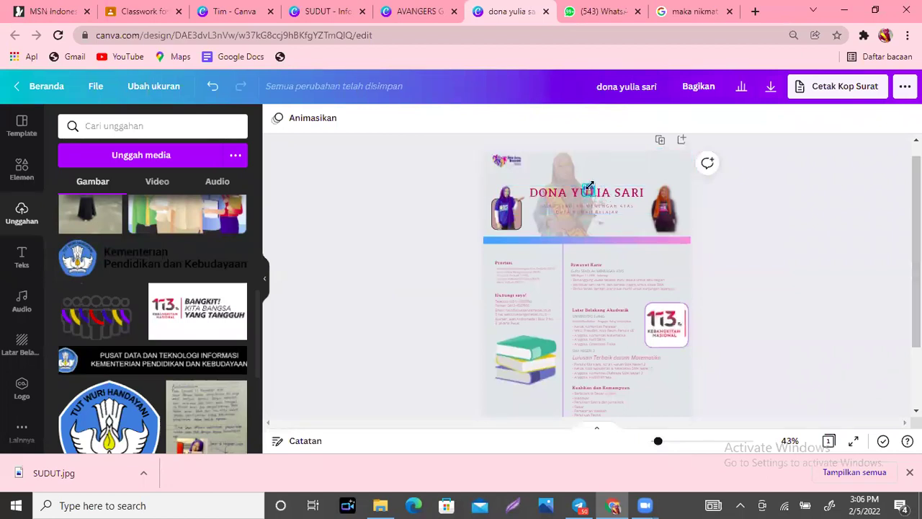
{"action": "left_click", "coordinate": [599, 210]}
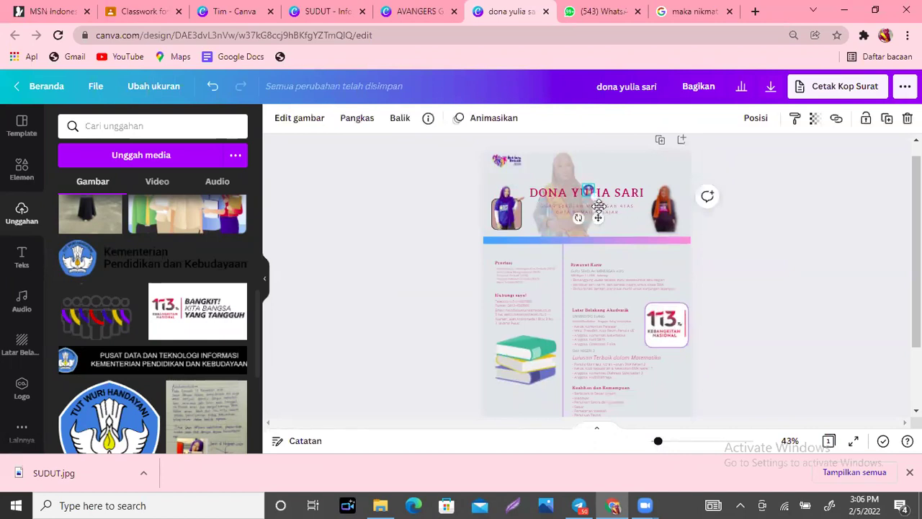
{"action": "left_click_drag", "start_coordinate": [598, 209], "coordinate": [597, 186]}
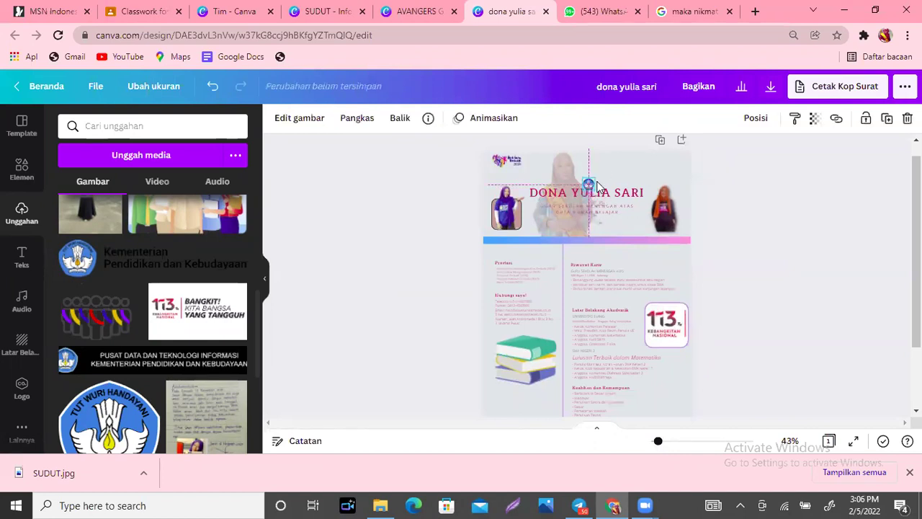
{"action": "key", "text": "Down"}
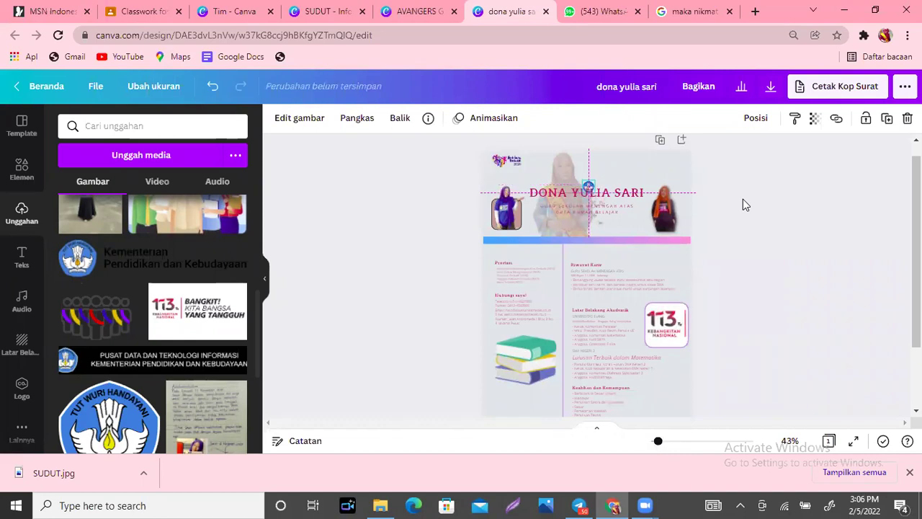
{"action": "left_click", "coordinate": [742, 199]}
{"action": "left_click", "coordinate": [592, 182]}
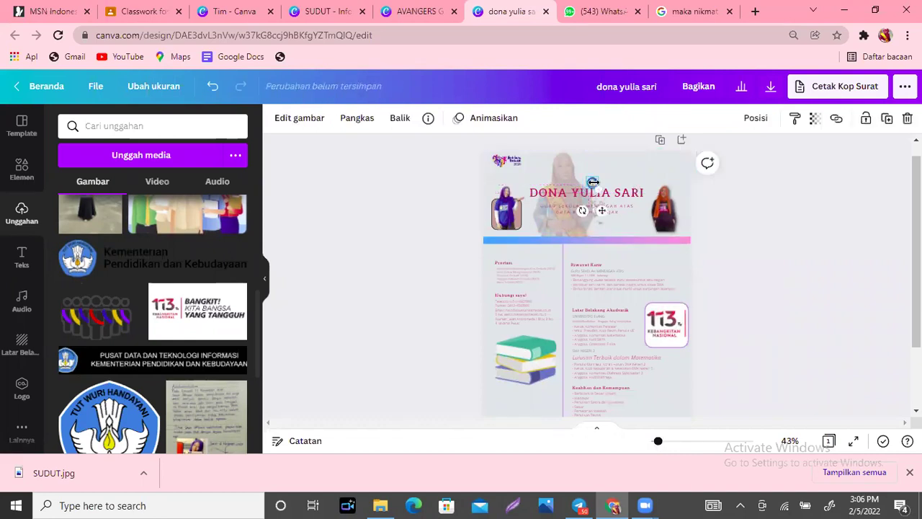
{"action": "key", "text": "Up"}
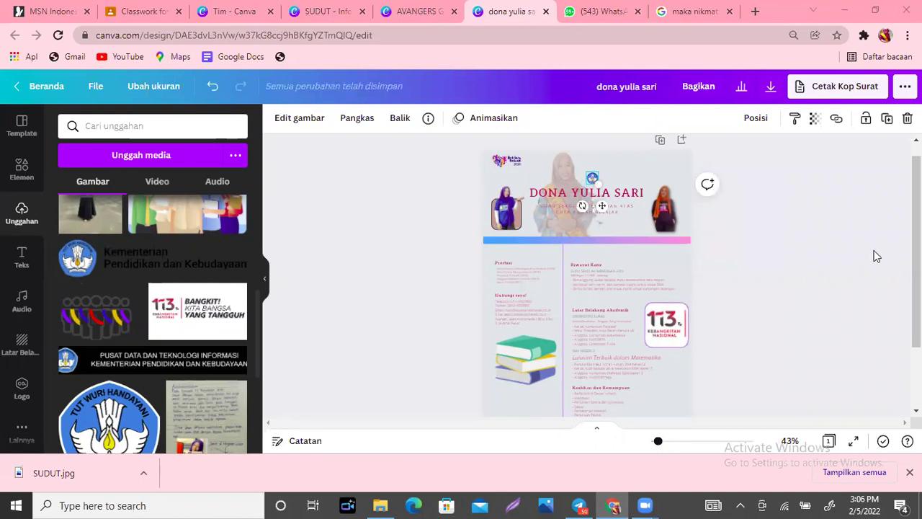
{"action": "left_click", "coordinate": [641, 172]}
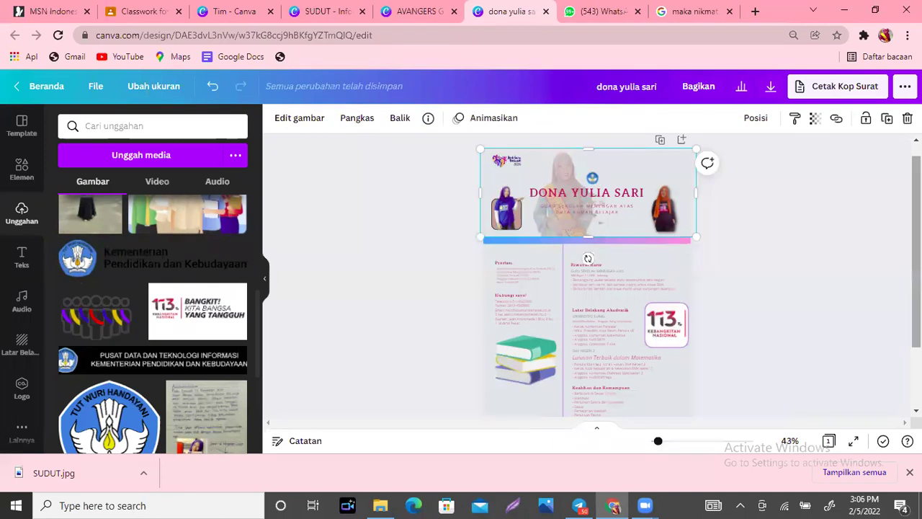
Add a new blank page after the résumé and zoom in on it.
{"action": "scroll", "coordinate": [534, 407], "scroll_direction": "down", "scroll_amount": 2}
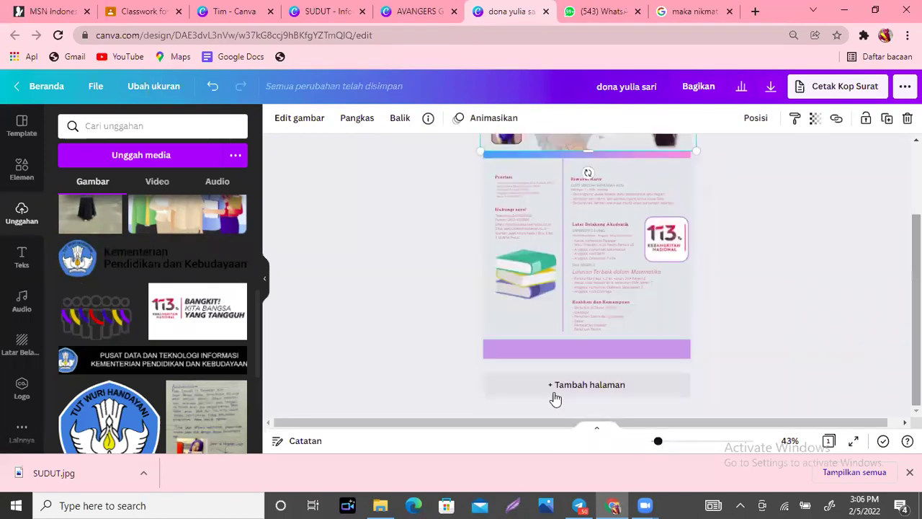
{"action": "left_click", "coordinate": [553, 394]}
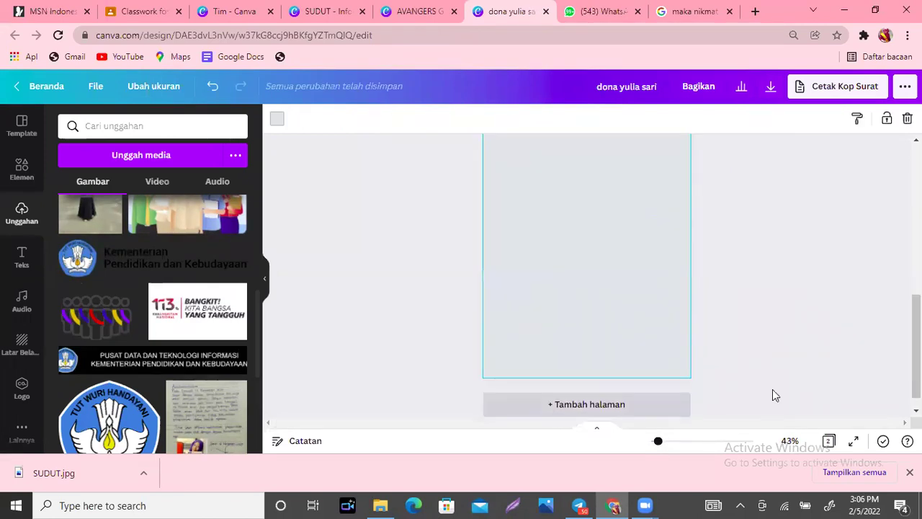
{"action": "left_click_drag", "start_coordinate": [658, 443], "coordinate": [664, 442]}
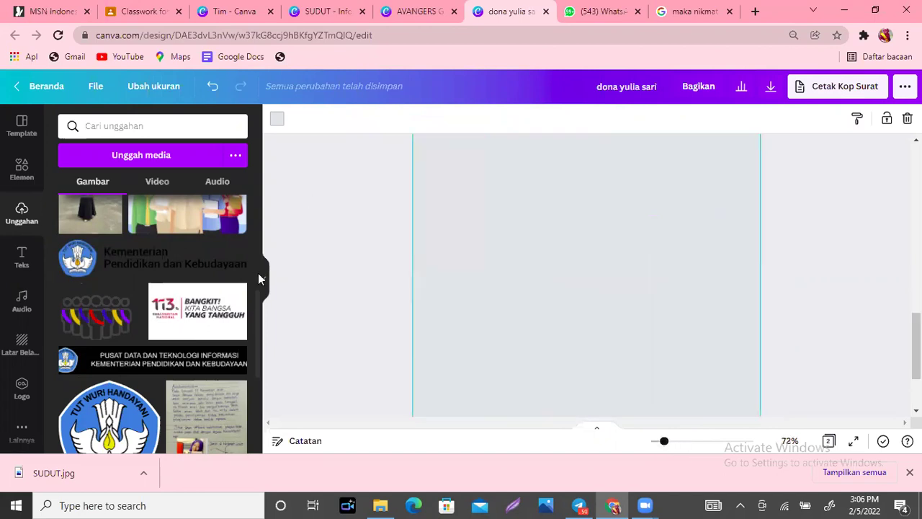
{"action": "scroll", "coordinate": [82, 317], "scroll_direction": "up", "scroll_amount": 2}
Place the teacher's standing photo on the page and remove its background.
{"action": "left_click", "coordinate": [82, 317]}
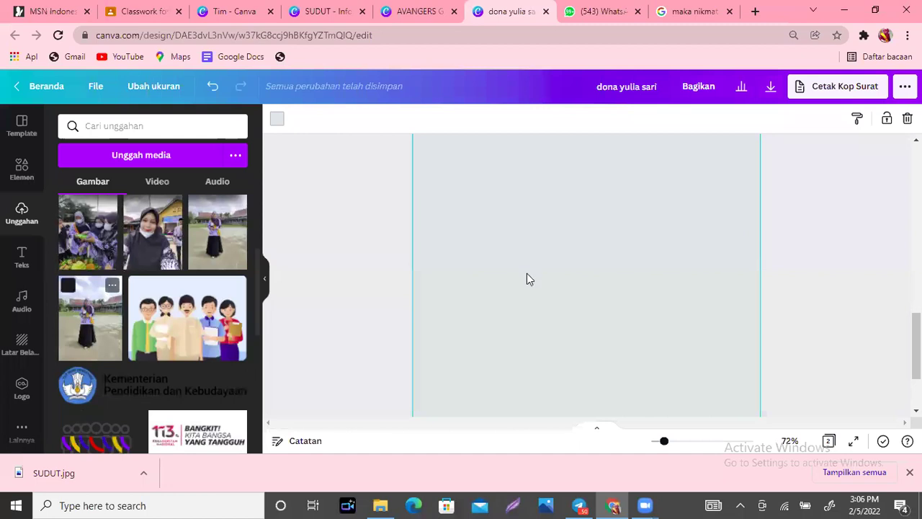
{"action": "left_click_drag", "start_coordinate": [587, 299], "coordinate": [587, 302]}
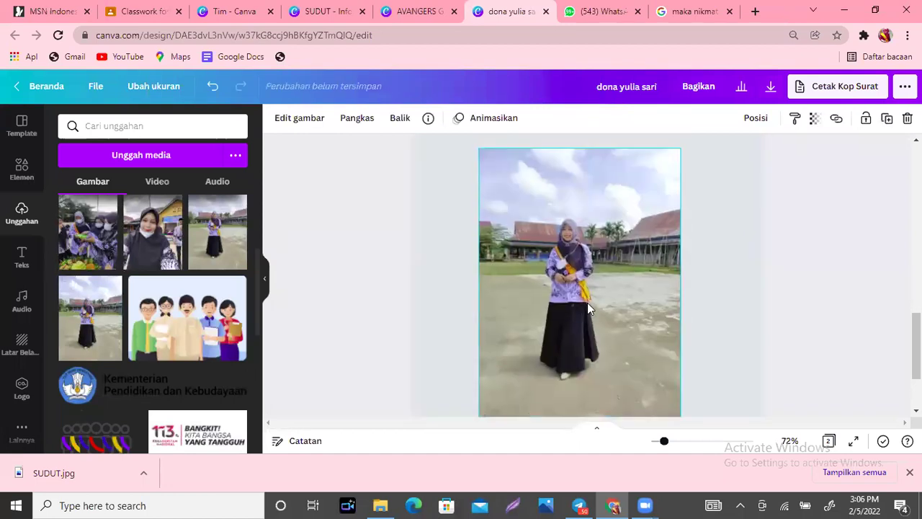
{"action": "left_click", "coordinate": [312, 124]}
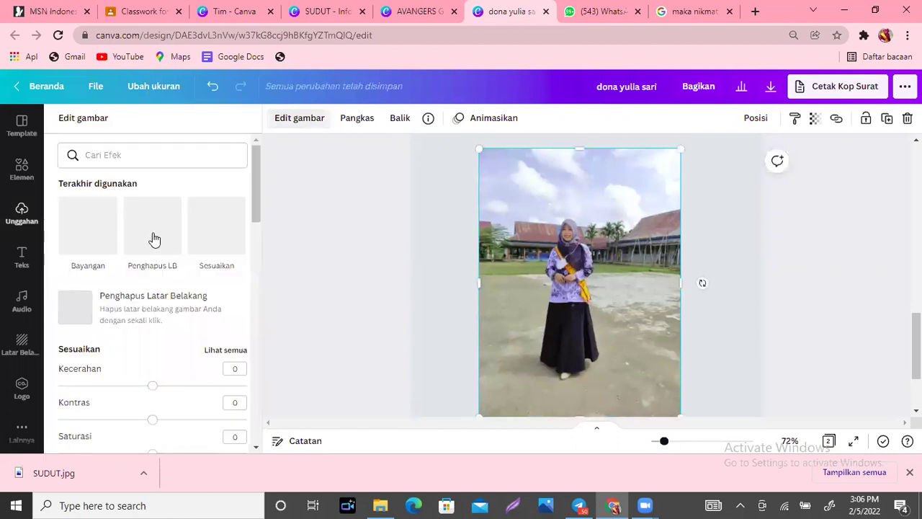
{"action": "left_click", "coordinate": [153, 239]}
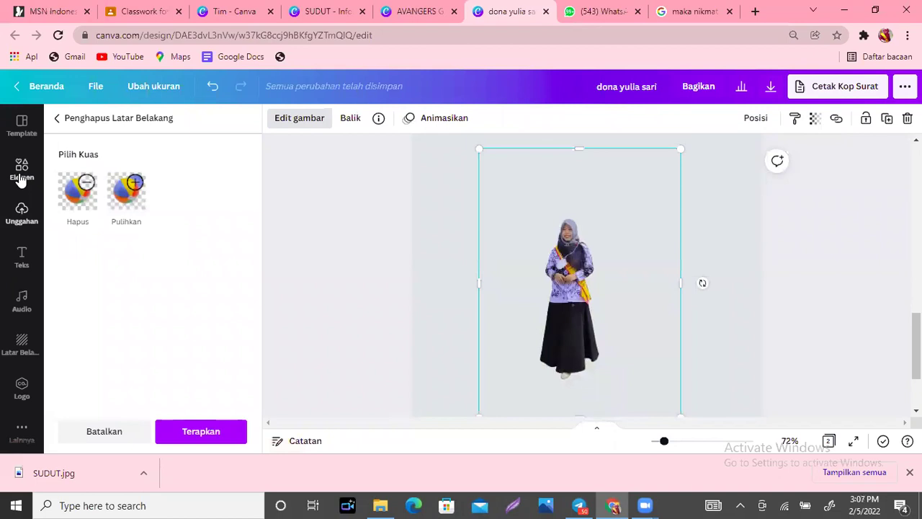
Search the Elements library for 'GEDUNG' photos.
{"action": "left_click", "coordinate": [21, 180]}
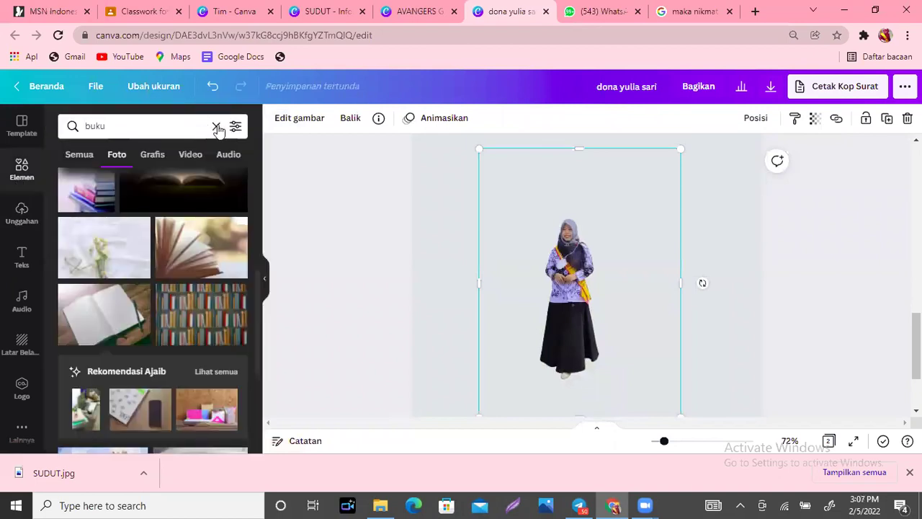
{"action": "left_click", "coordinate": [216, 127]}
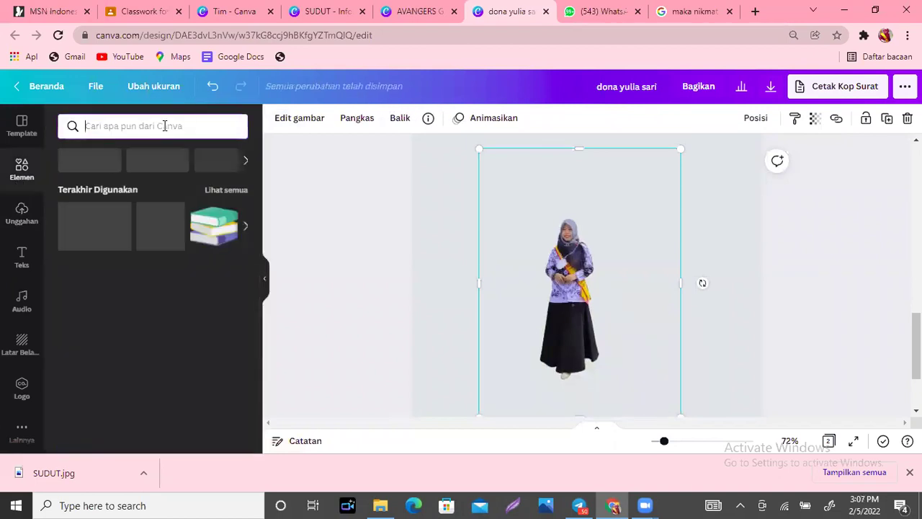
{"action": "type", "text": "GU"}
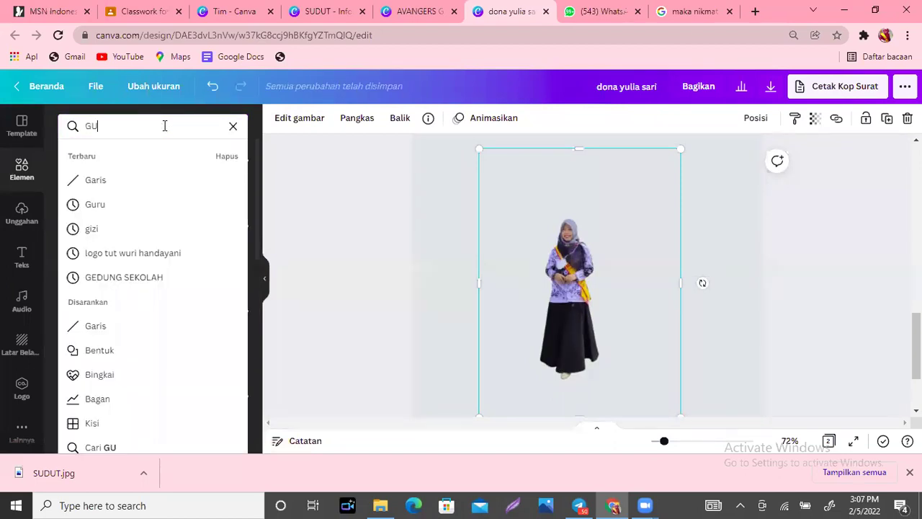
{"action": "key", "text": "BackSpace"}
{"action": "key", "text": "BackSpace"}
{"action": "type", "text": "GEDUNG"}
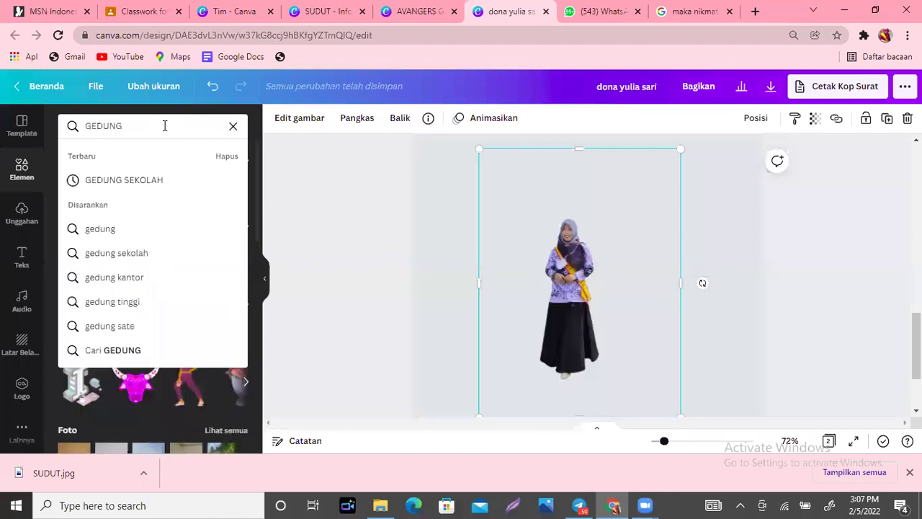
{"action": "key", "text": "Return"}
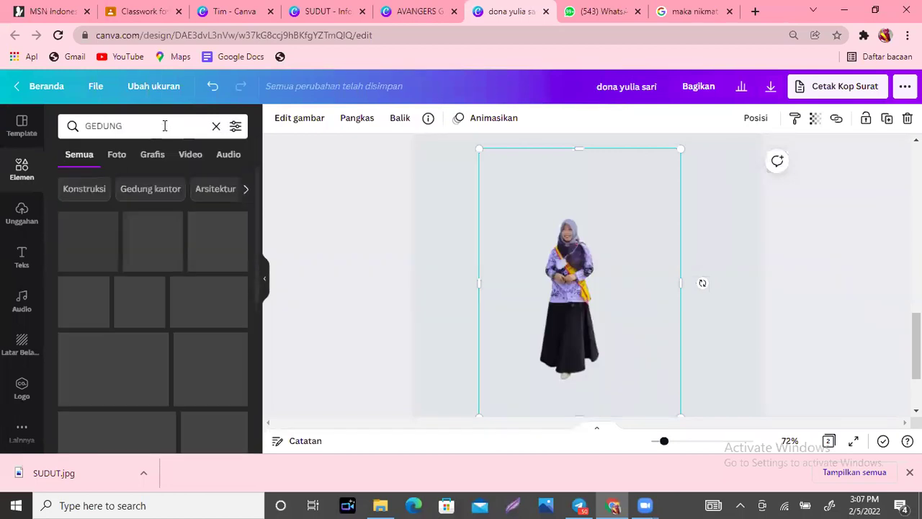
{"action": "left_click", "coordinate": [117, 160]}
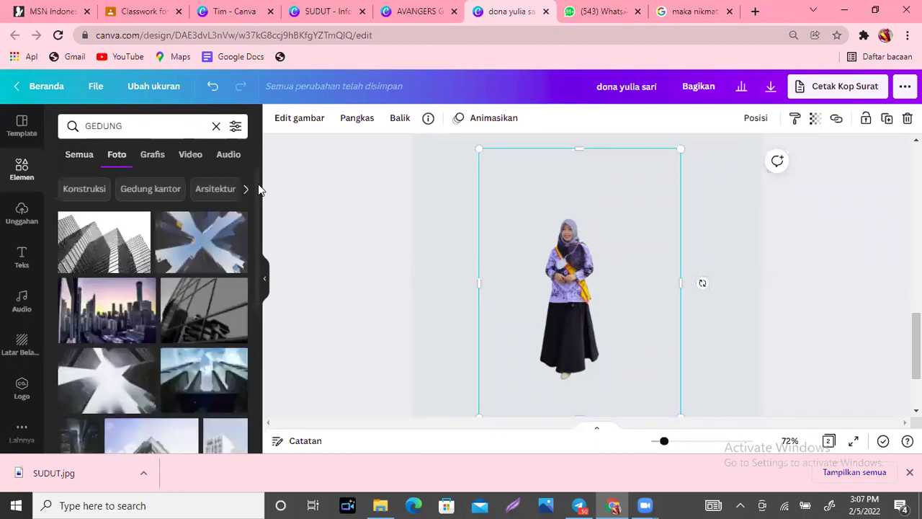
Try a building photo behind the woman cutout, then delete it.
{"action": "scroll", "coordinate": [261, 267], "scroll_direction": "down", "scroll_amount": 2}
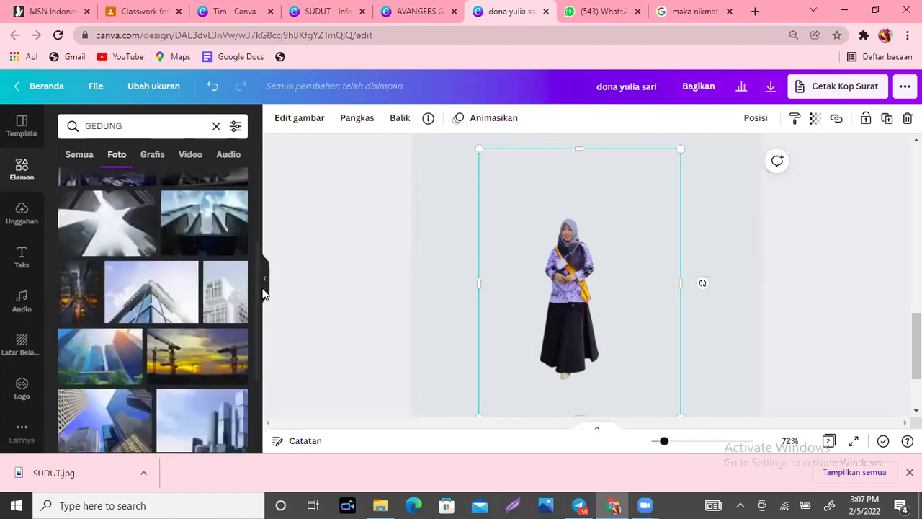
{"action": "scroll", "coordinate": [262, 294], "scroll_direction": "down", "scroll_amount": 1}
{"action": "left_click_drag", "start_coordinate": [148, 249], "coordinate": [602, 281]}
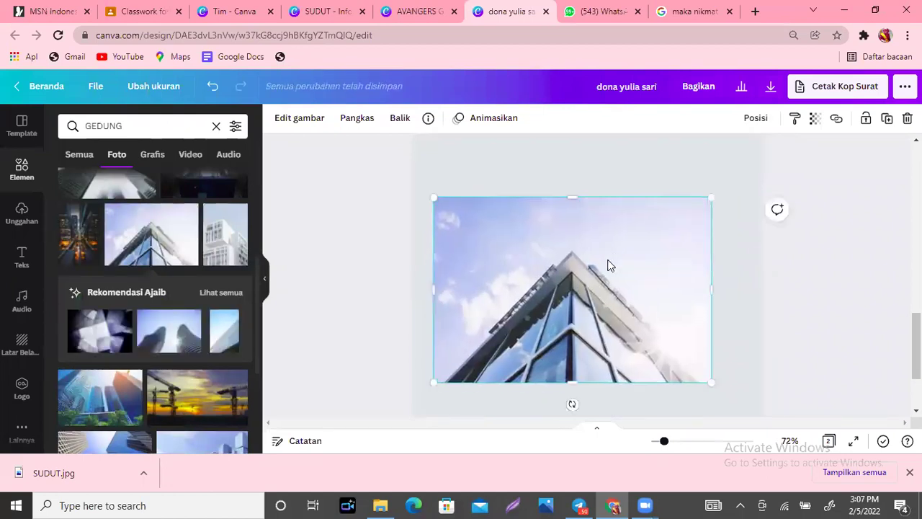
{"action": "left_click_drag", "start_coordinate": [565, 277], "coordinate": [513, 266]}
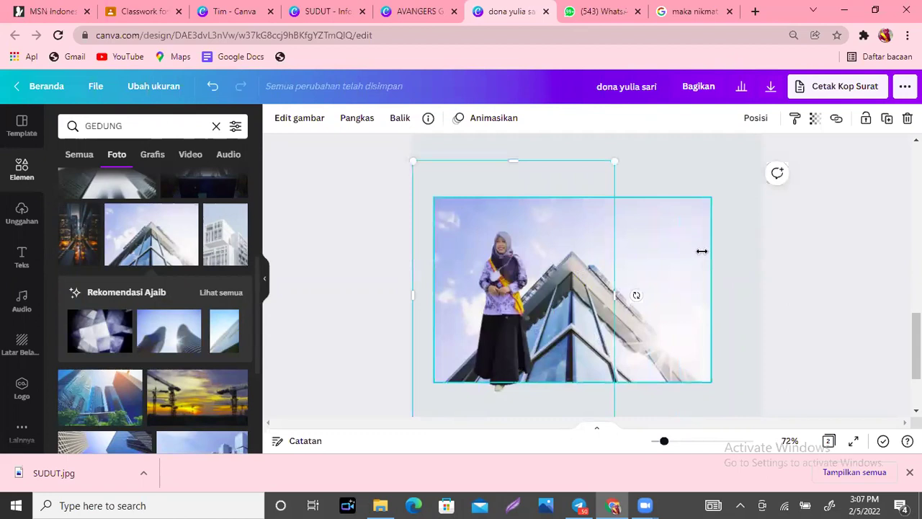
{"action": "left_click", "coordinate": [702, 251]}
{"action": "key", "text": "Delete"}
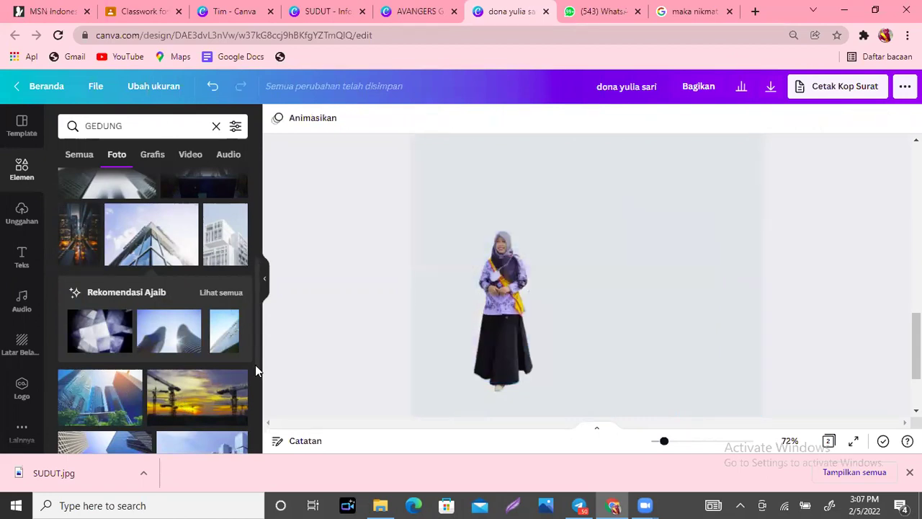
Scroll further through the GEDUNG photo results to find a pool-and-apartments photo.
{"action": "left_click_drag", "start_coordinate": [255, 364], "coordinate": [255, 387]}
{"action": "scroll", "coordinate": [255, 364], "scroll_direction": "down", "scroll_amount": 2}
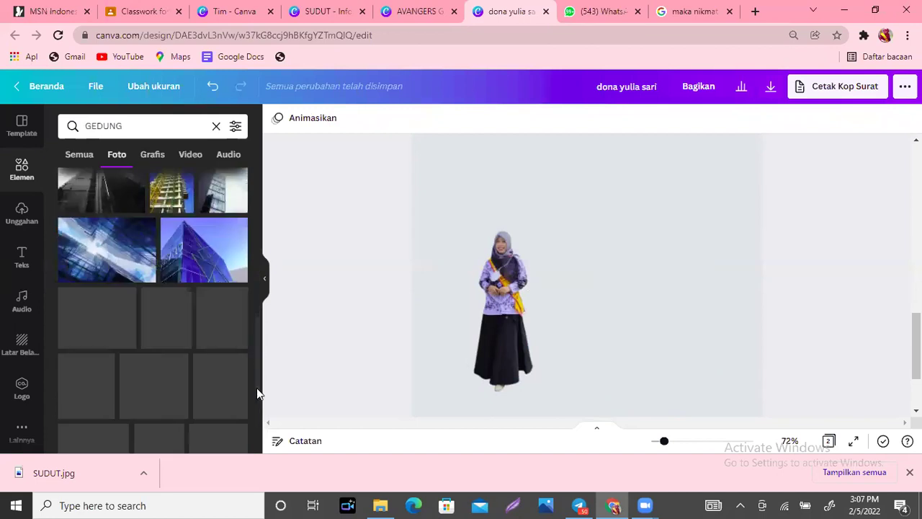
{"action": "scroll", "coordinate": [260, 401], "scroll_direction": "down", "scroll_amount": 4}
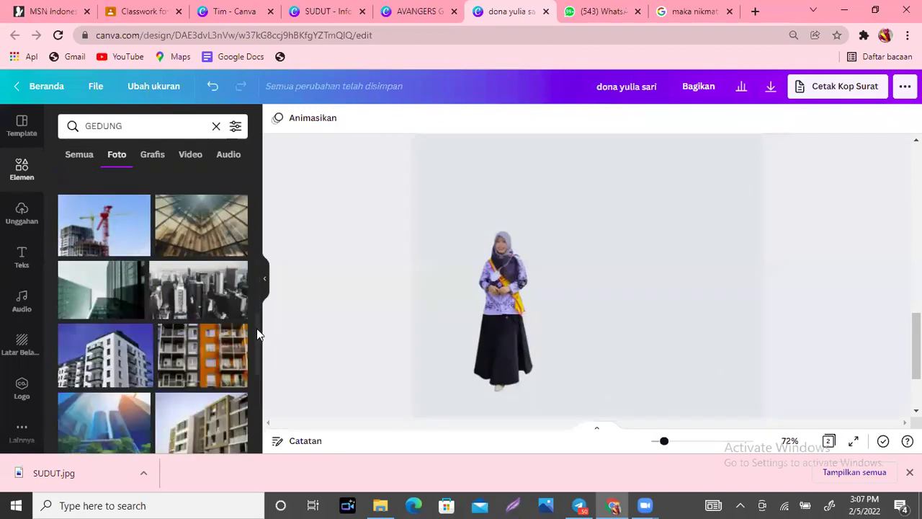
{"action": "scroll", "coordinate": [258, 364], "scroll_direction": "down", "scroll_amount": 2}
{"action": "scroll", "coordinate": [264, 381], "scroll_direction": "down", "scroll_amount": 2}
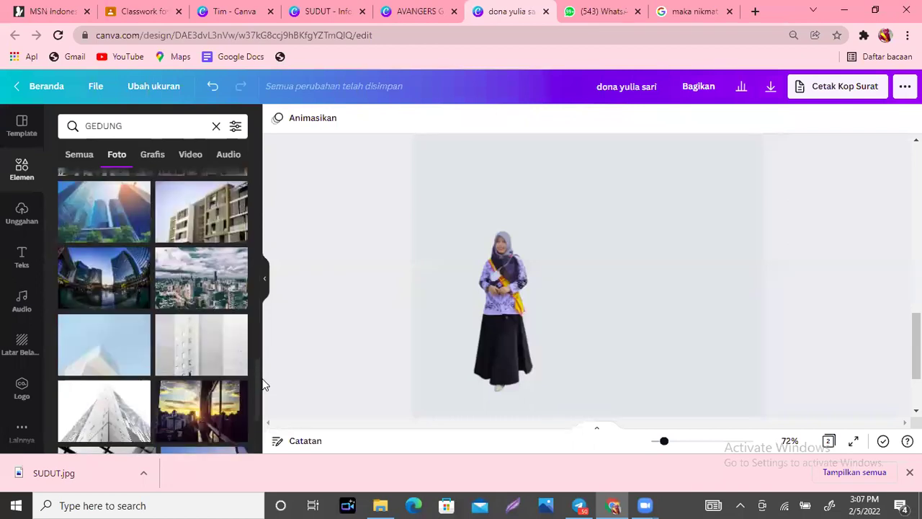
{"action": "scroll", "coordinate": [263, 407], "scroll_direction": "down", "scroll_amount": 2}
{"action": "scroll", "coordinate": [263, 423], "scroll_direction": "down", "scroll_amount": 3}
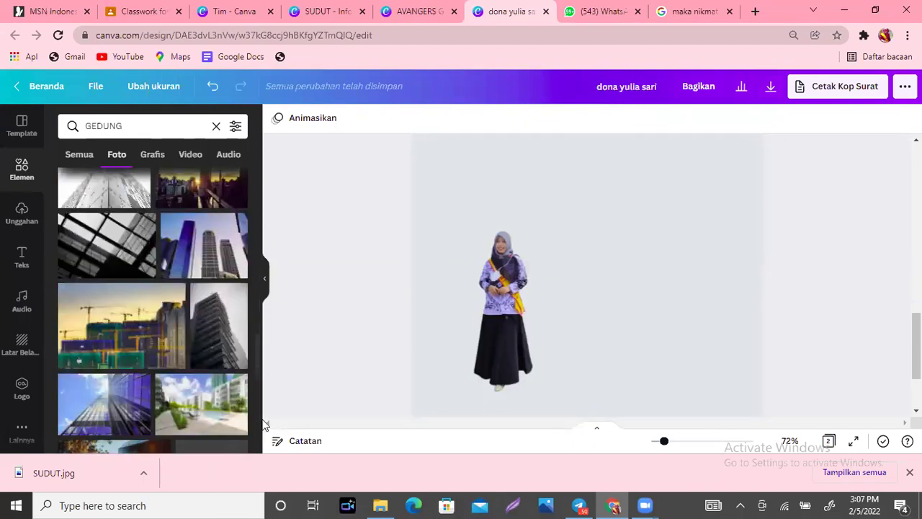
Add the pool-and-apartments photo, scale it to fill the page, and send it behind the cutout.
{"action": "left_click", "coordinate": [208, 416]}
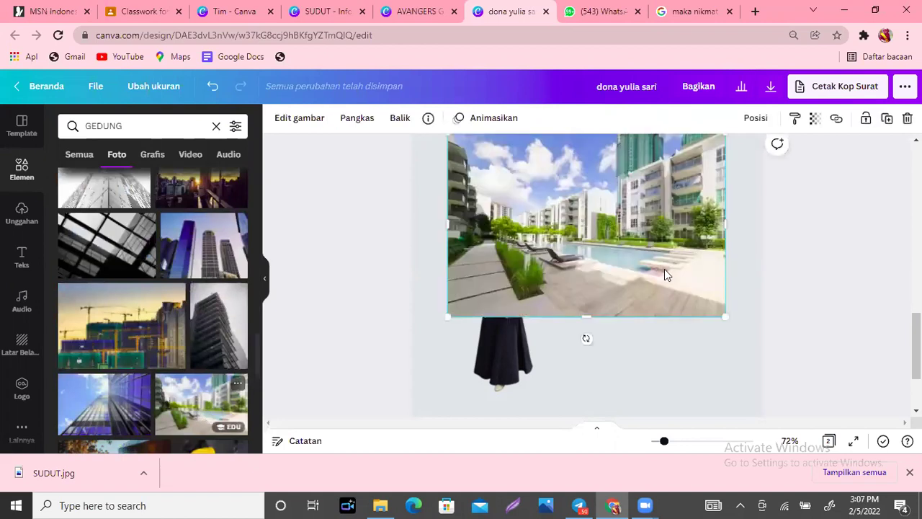
{"action": "left_click_drag", "start_coordinate": [690, 281], "coordinate": [656, 346]}
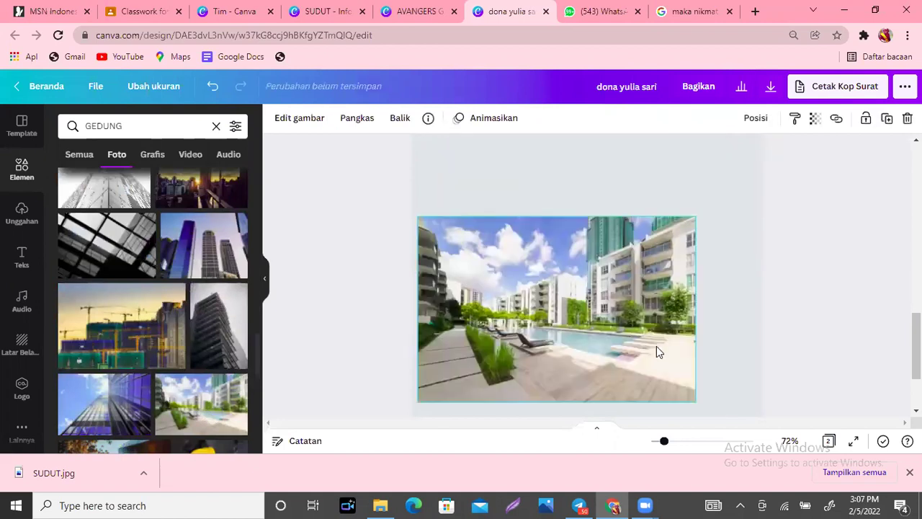
{"action": "left_click_drag", "start_coordinate": [695, 198], "coordinate": [777, 173]}
{"action": "key", "text": "ctrl+bracketleft"}
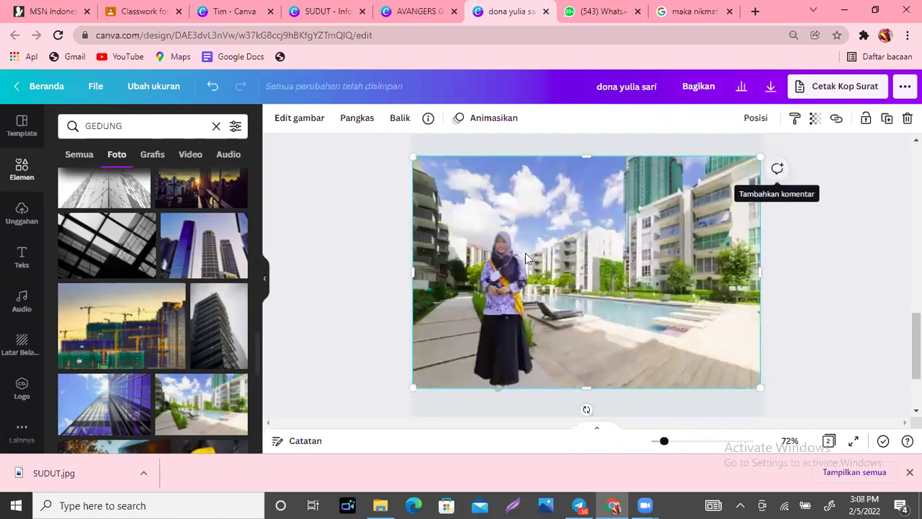
Open and close crop mode on the woman cutout without changing it.
{"action": "left_click", "coordinate": [504, 272]}
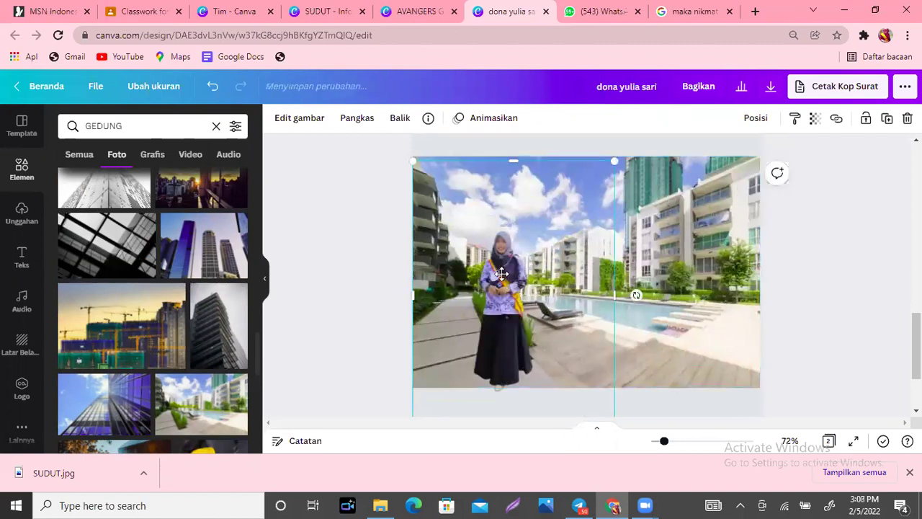
{"action": "double_click", "coordinate": [502, 273]}
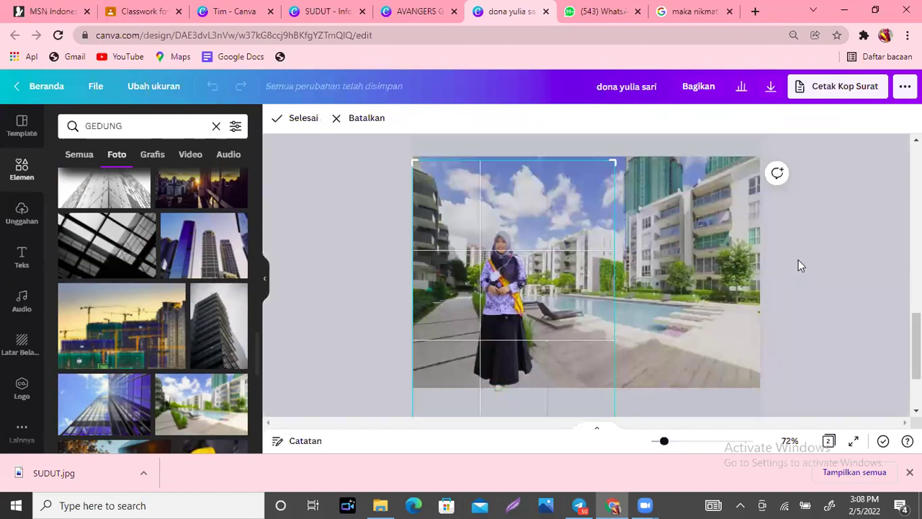
{"action": "left_click", "coordinate": [790, 297]}
{"action": "left_click", "coordinate": [793, 303]}
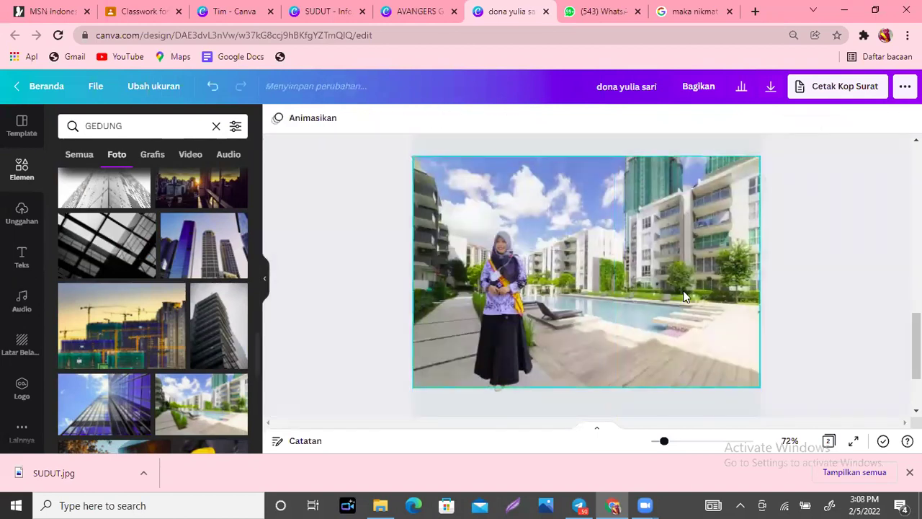
Nudge the woman cutout toward the left side of the backdrop.
{"action": "left_click", "coordinate": [507, 304]}
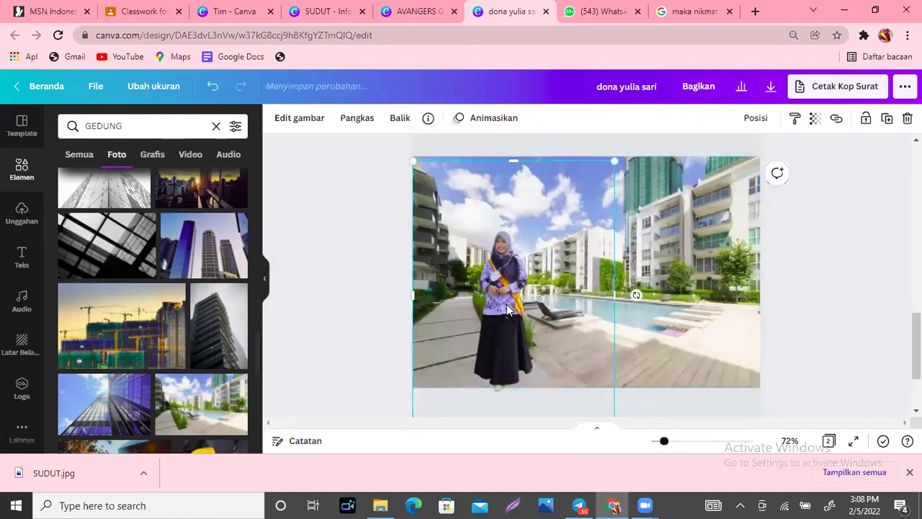
{"action": "key", "text": "Up"}
{"action": "key", "text": "Up"}
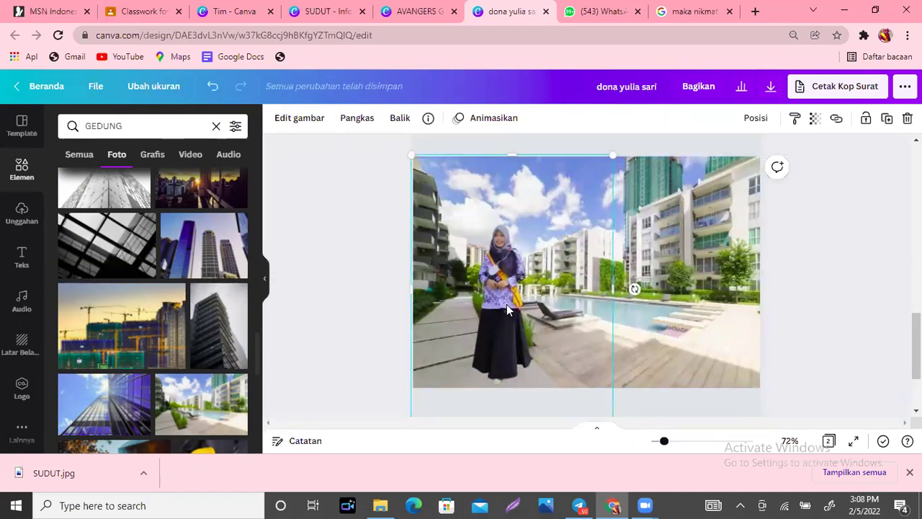
{"action": "key", "text": "shift+Left"}
{"action": "key", "text": "shift+Left"}
{"action": "key", "text": "shift+Left"}
{"action": "key", "text": "shift+Left"}
{"action": "key", "text": "shift+Left"}
{"action": "key", "text": "Down"}
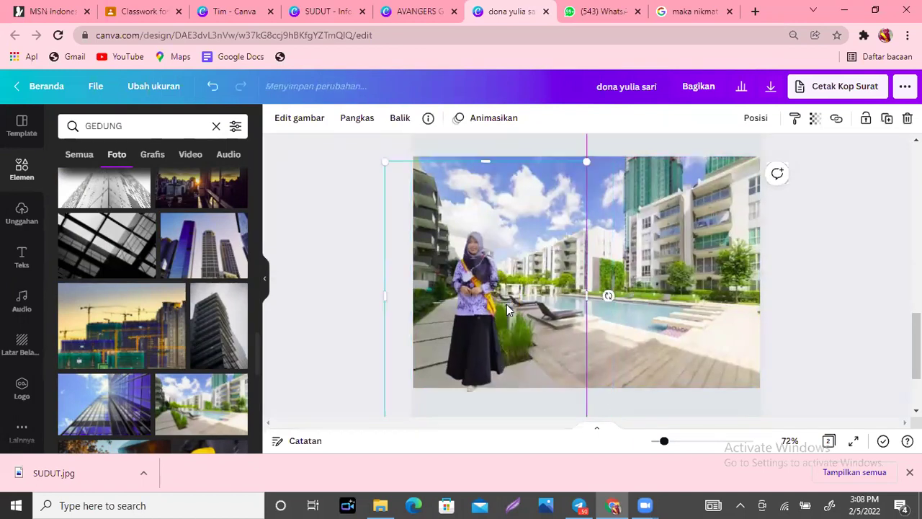
{"action": "key", "text": "shift+Left"}
{"action": "key", "text": "shift+Up"}
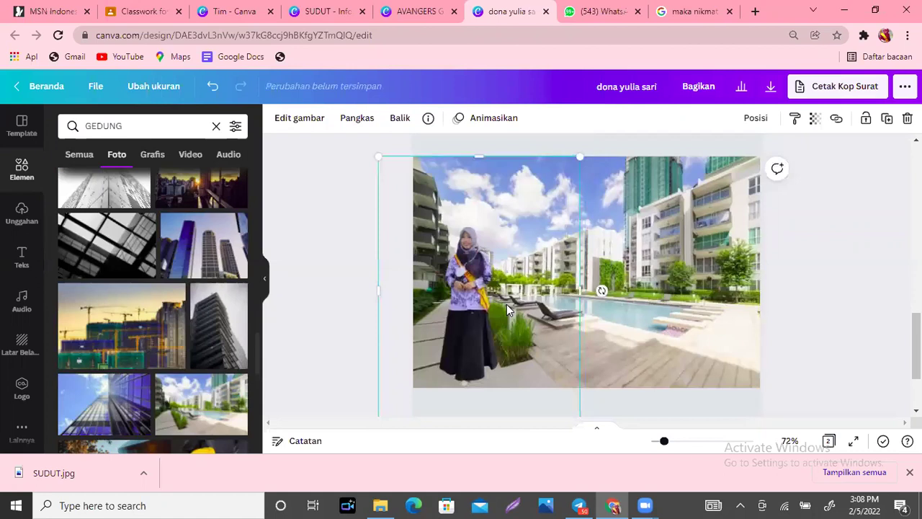
{"action": "key", "text": "shift+Left"}
{"action": "key", "text": "shift+Left"}
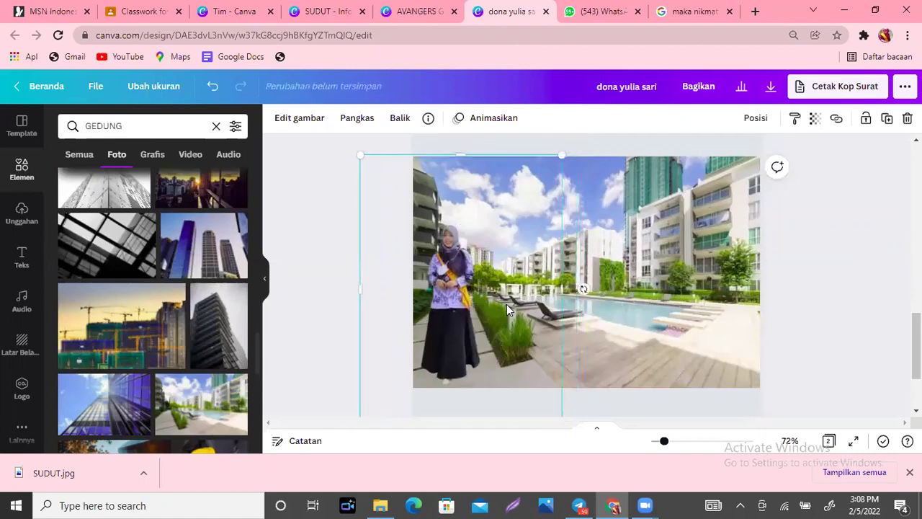
{"action": "key", "text": "Down"}
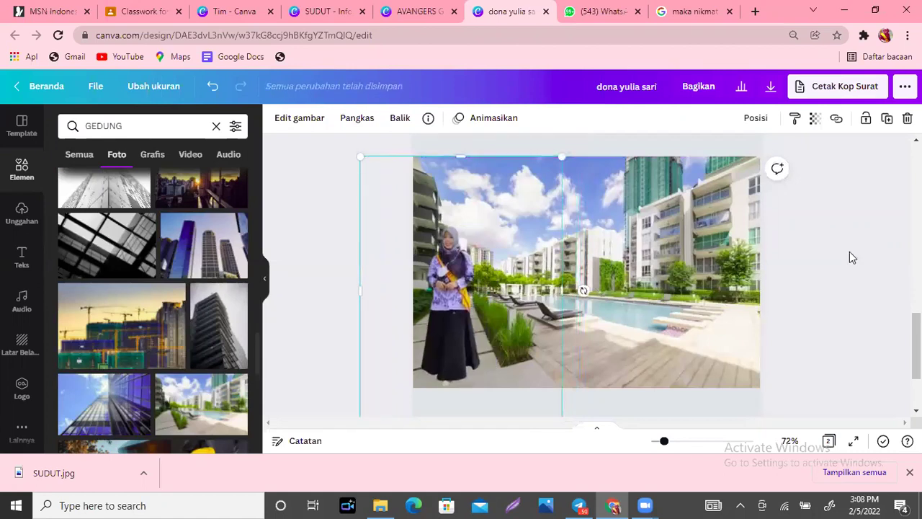
{"action": "left_click", "coordinate": [849, 252]}
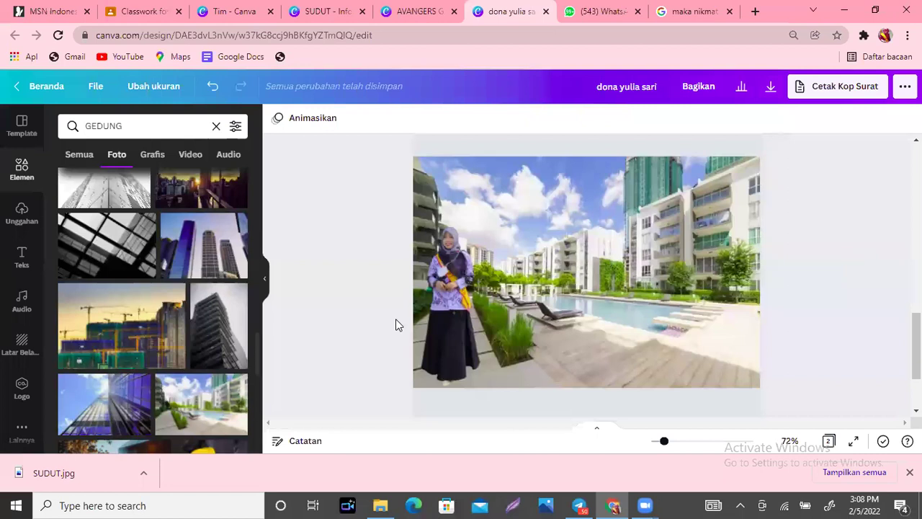
{"action": "left_click", "coordinate": [450, 313]}
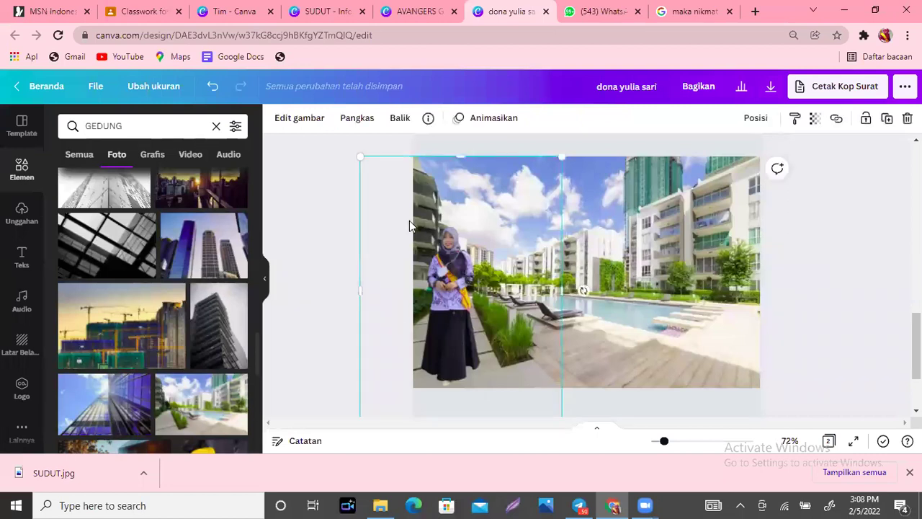
Apply the Timbul shadow from Edit gambar > Bayangan to the woman cutout.
{"action": "left_click", "coordinate": [308, 125]}
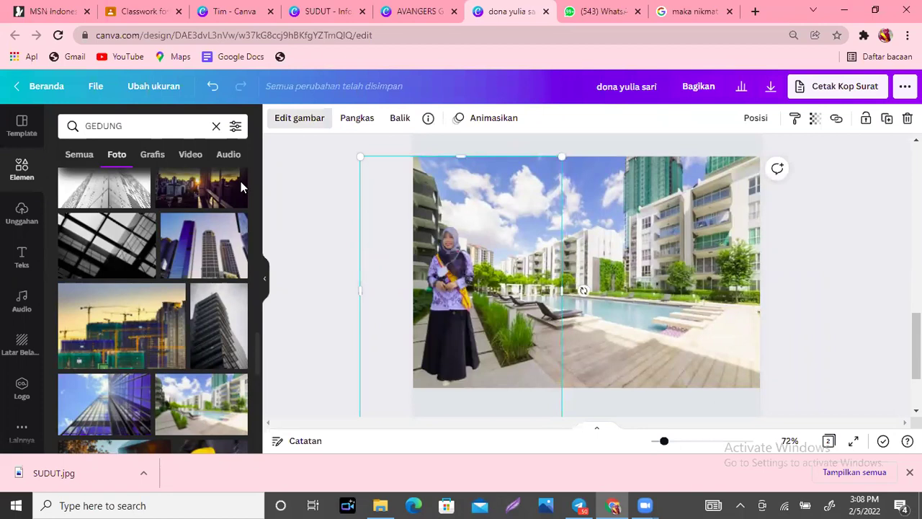
{"action": "left_click", "coordinate": [155, 224]}
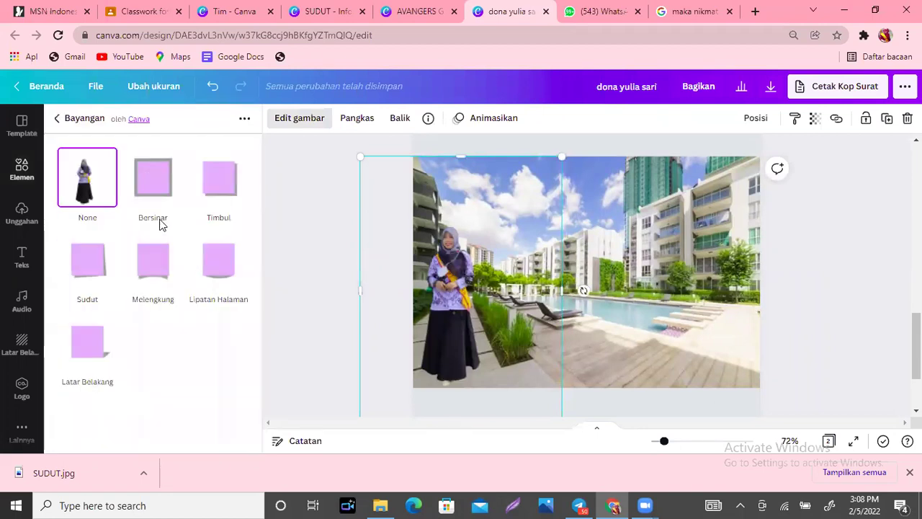
{"action": "left_click", "coordinate": [221, 169]}
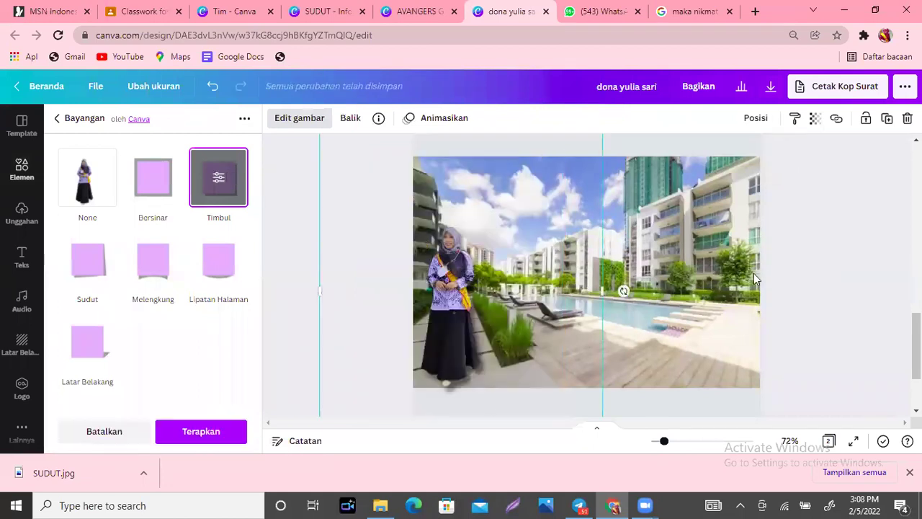
{"action": "left_click", "coordinate": [830, 304]}
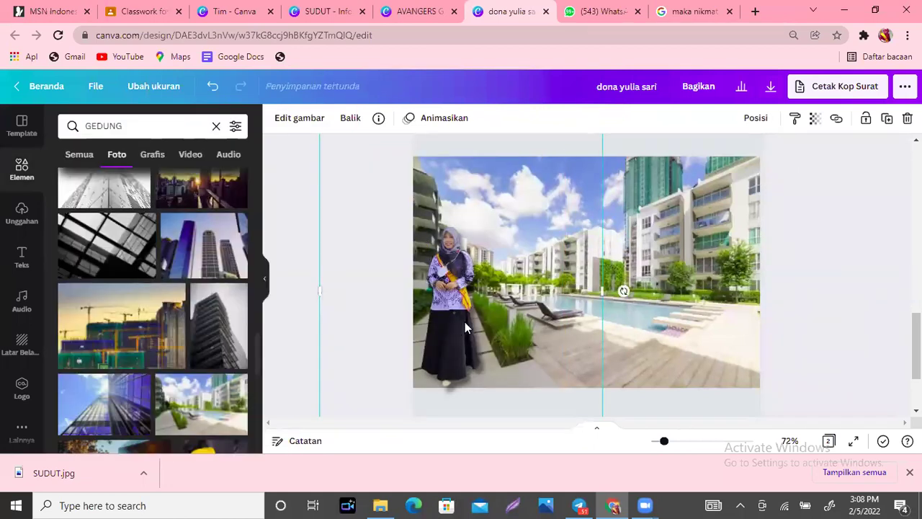
{"action": "left_click_drag", "start_coordinate": [623, 291], "coordinate": [511, 312]}
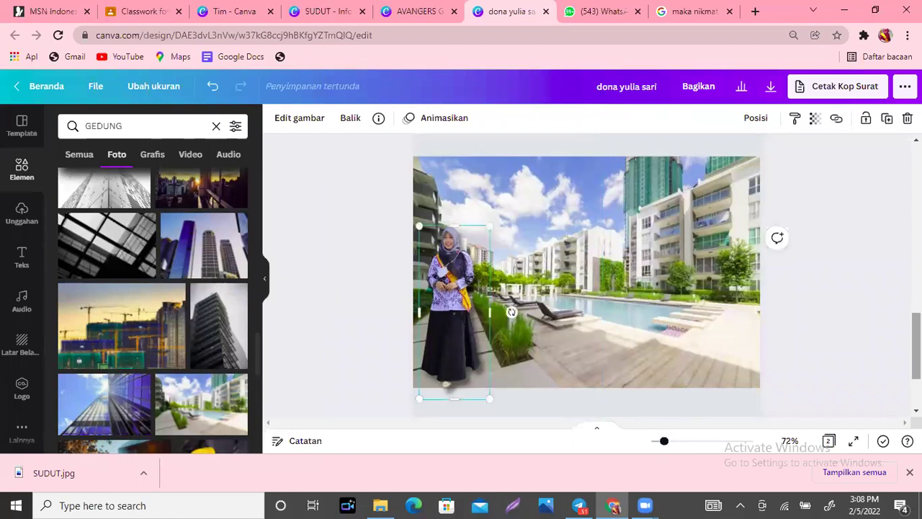
{"action": "key", "text": "Escape"}
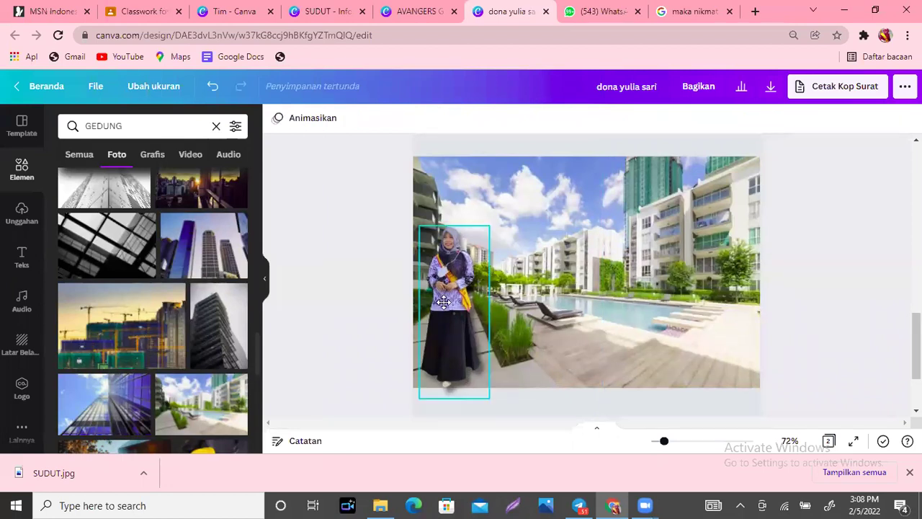
Nudge the pool background photo slightly down with two Down arrow presses.
{"action": "left_click", "coordinate": [443, 308]}
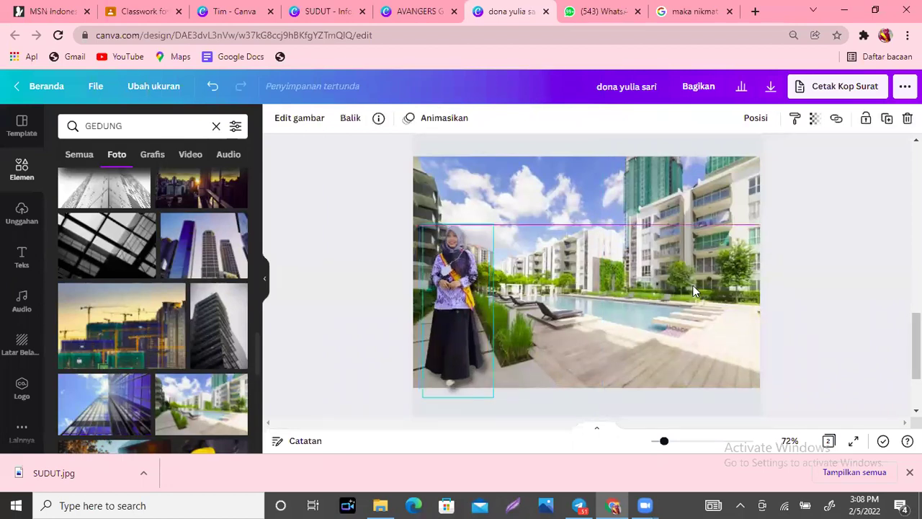
{"action": "left_click", "coordinate": [809, 308]}
{"action": "left_click", "coordinate": [667, 330]}
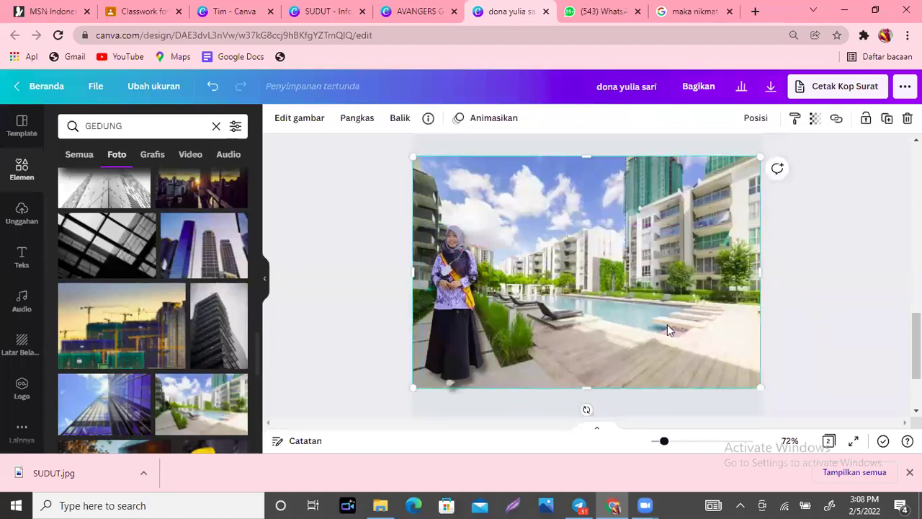
{"action": "key", "text": "Down"}
{"action": "key", "text": "Down"}
{"action": "key", "text": "Down"}
{"action": "key", "text": "Down"}
{"action": "key", "text": "Down"}
{"action": "key", "text": "Down"}
{"action": "key", "text": "Down"}
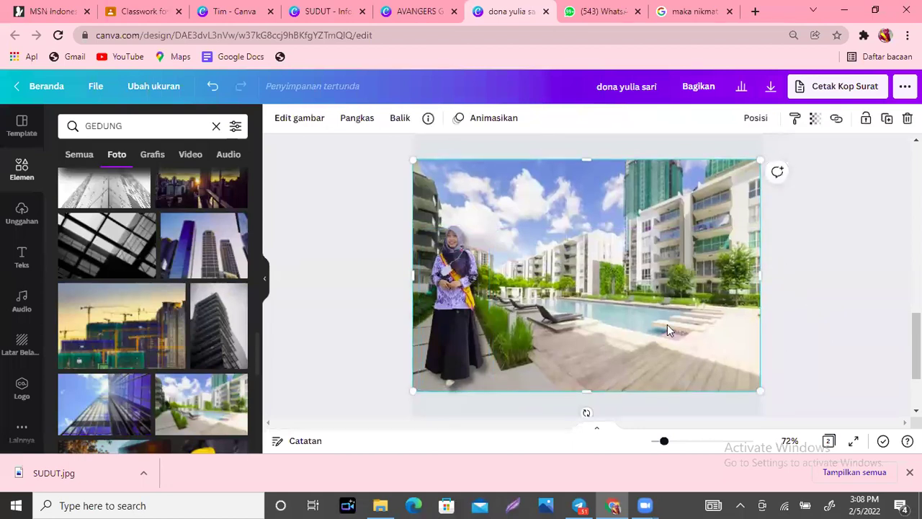
{"action": "key", "text": "Down"}
{"action": "key", "text": "Down"}
{"action": "key", "text": "Down"}
Deselect the photo and clear the GEDUNG element search for a new query.
{"action": "left_click", "coordinate": [870, 292]}
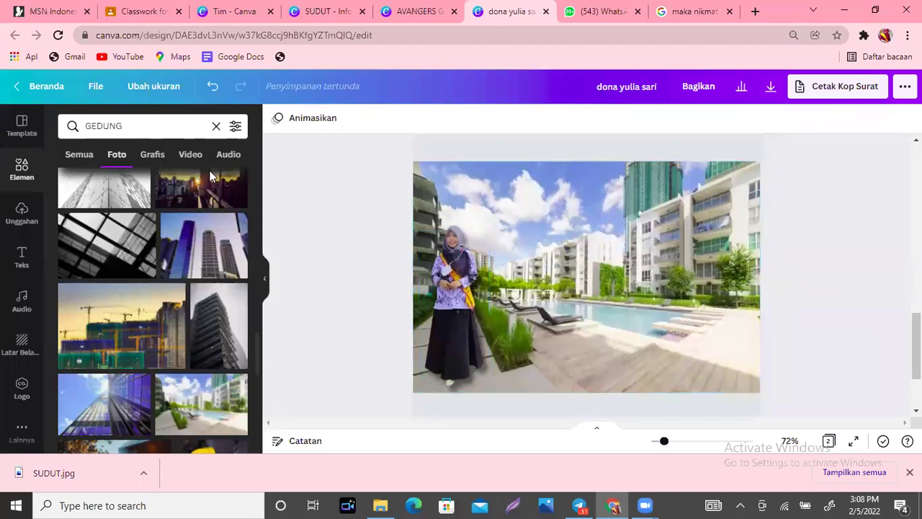
{"action": "left_click", "coordinate": [216, 126]}
{"action": "left_click", "coordinate": [145, 122]}
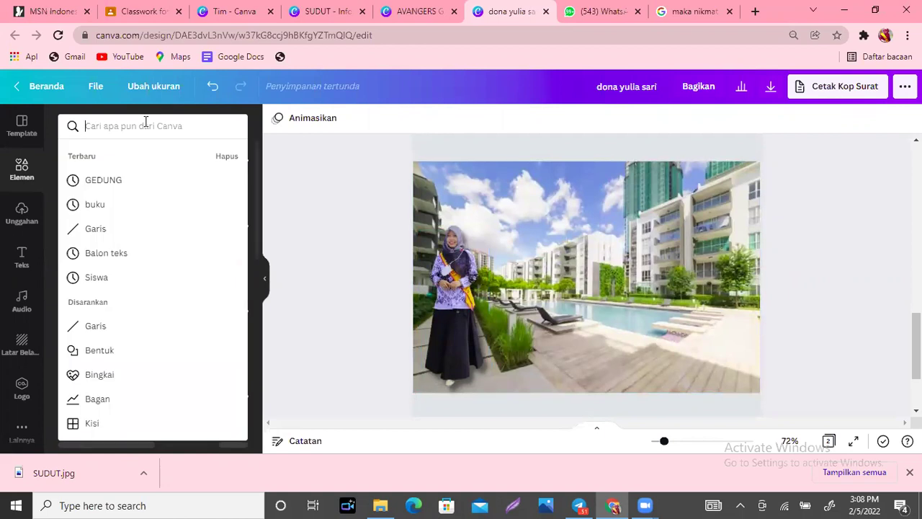
Search Elements for 'SHADOW' and drop a shadow element onto the pool photo.
{"action": "type", "text": "SHADOW"}
{"action": "key", "text": "Return"}
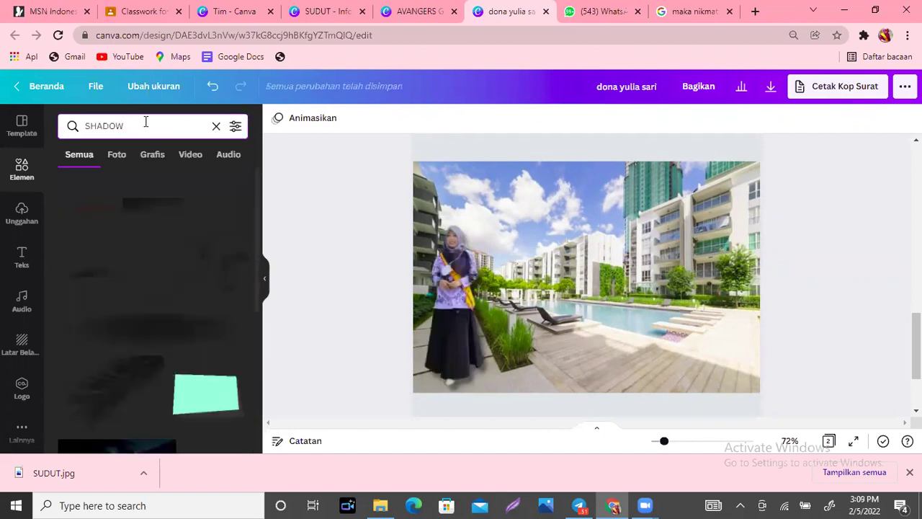
{"action": "left_click", "coordinate": [145, 122]}
{"action": "left_click_drag", "start_coordinate": [83, 283], "coordinate": [625, 229]}
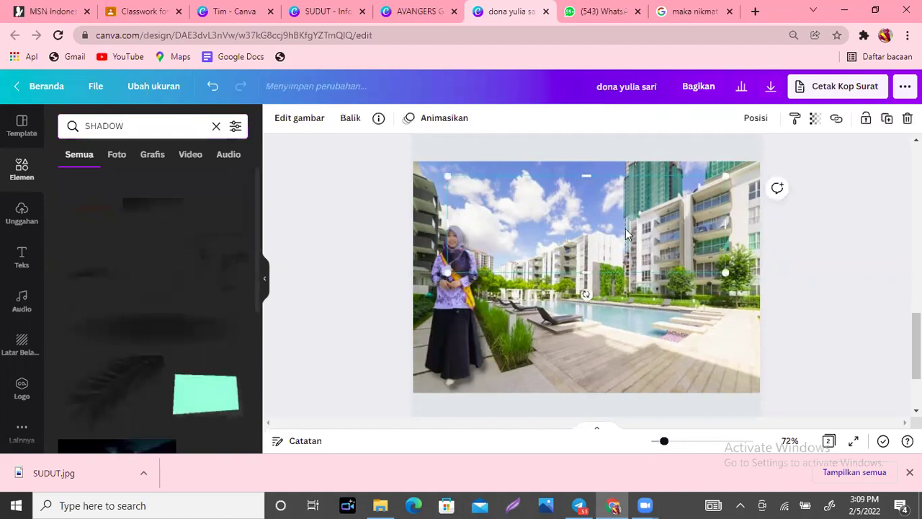
Shrink the shadow into a thin strip beneath the teacher's feet.
{"action": "left_click_drag", "start_coordinate": [541, 345], "coordinate": [508, 382]}
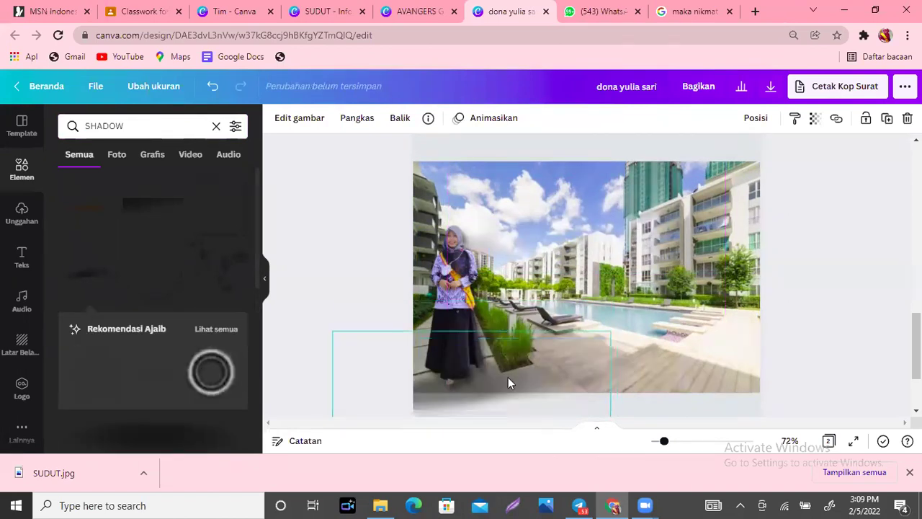
{"action": "left_click_drag", "start_coordinate": [543, 345], "coordinate": [468, 371]}
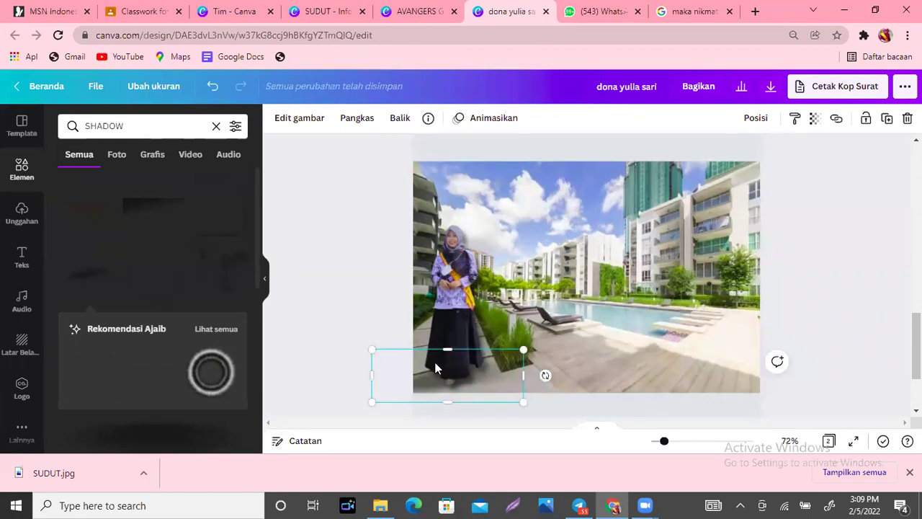
{"action": "left_click_drag", "start_coordinate": [372, 352], "coordinate": [471, 377]}
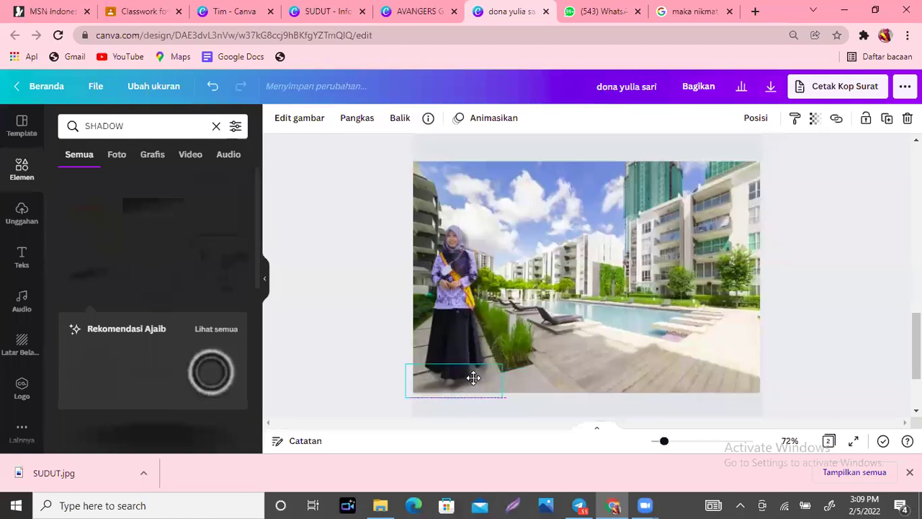
{"action": "left_click", "coordinate": [684, 348]}
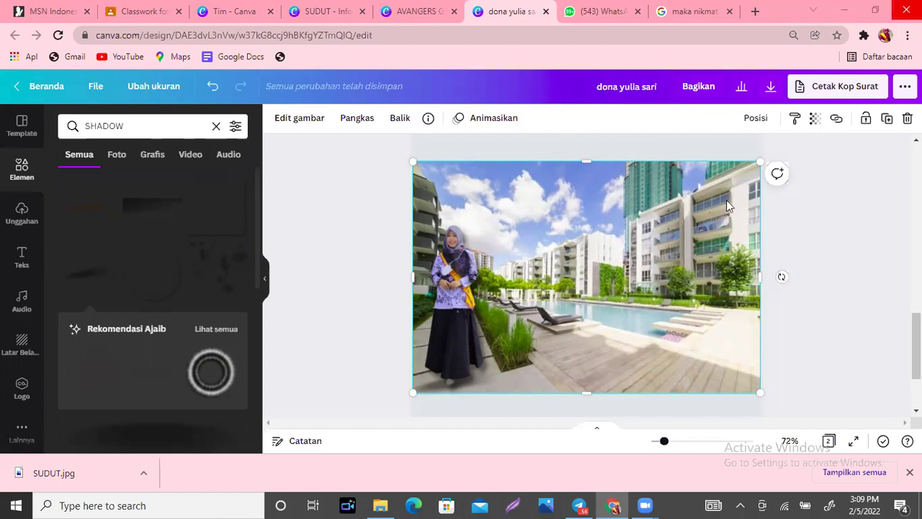
{"action": "left_click", "coordinate": [836, 230]}
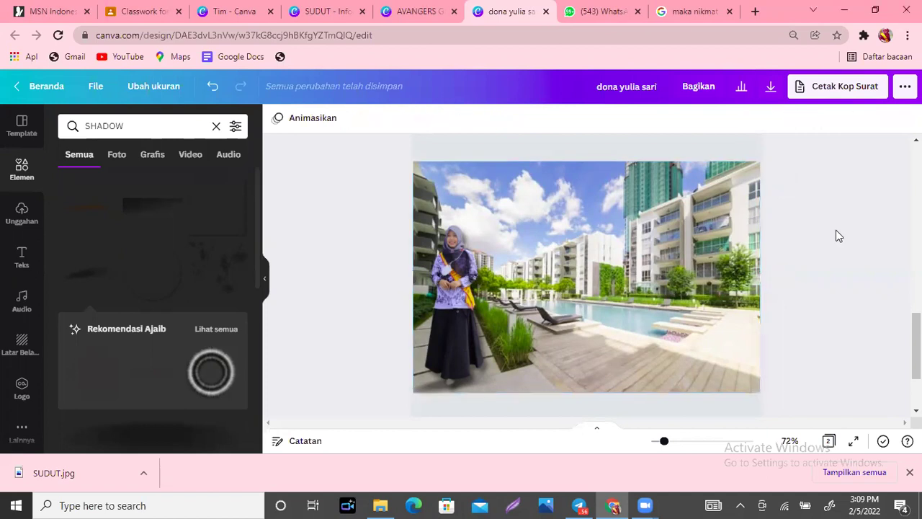
{"action": "left_click", "coordinate": [457, 286]}
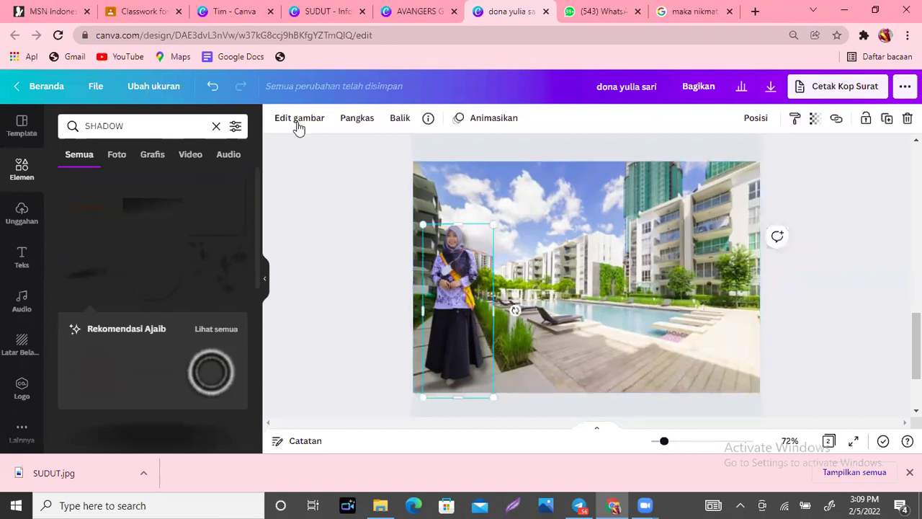
{"action": "left_click", "coordinate": [299, 118]}
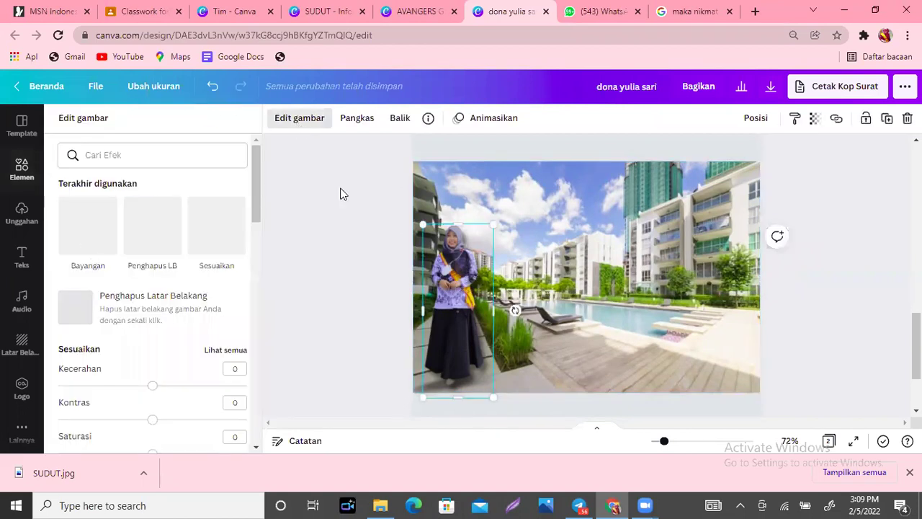
{"action": "key", "text": "Escape"}
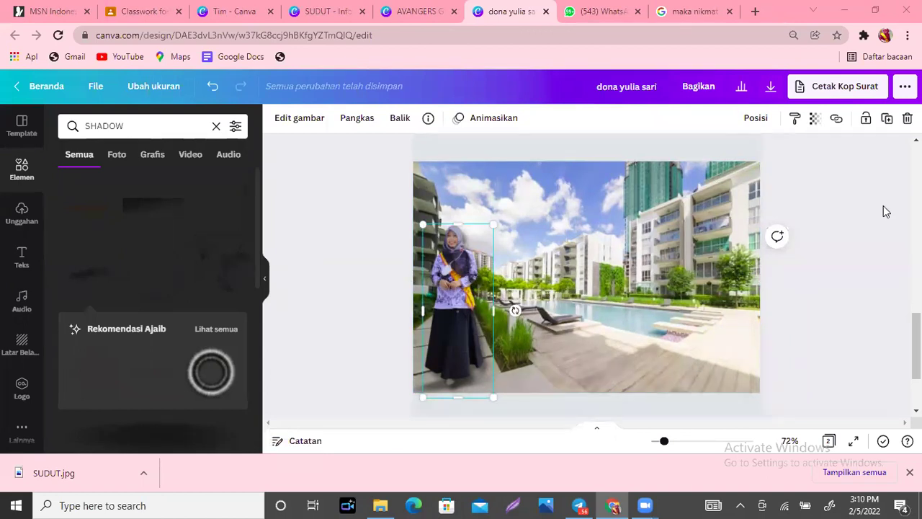
{"action": "left_click", "coordinate": [363, 229]}
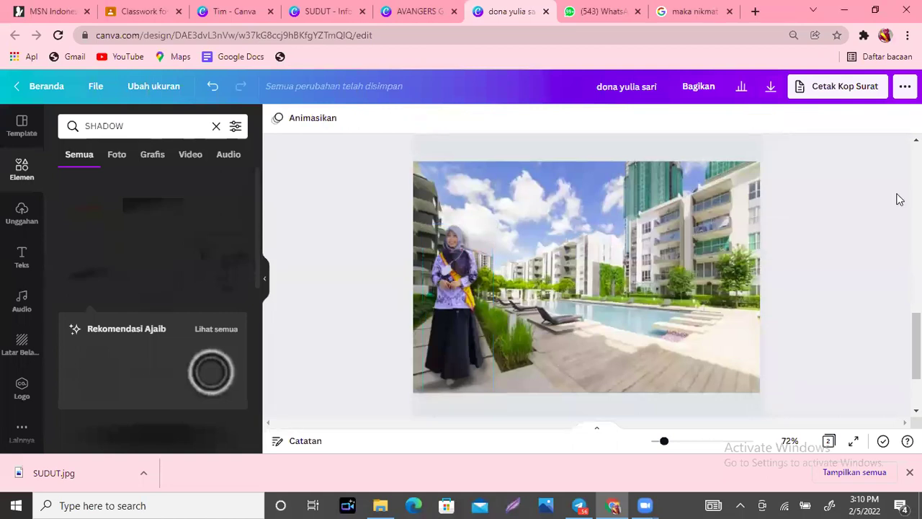
{"action": "scroll", "coordinate": [586, 274], "scroll_direction": "up", "scroll_amount": 5}
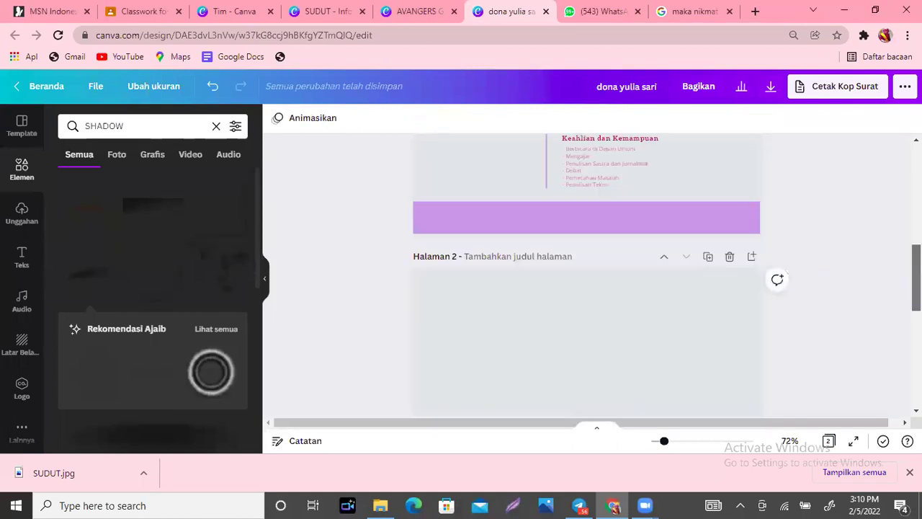
{"action": "scroll", "coordinate": [587, 276], "scroll_direction": "down", "scroll_amount": 4}
{"action": "scroll", "coordinate": [586, 287], "scroll_direction": "down", "scroll_amount": 1}
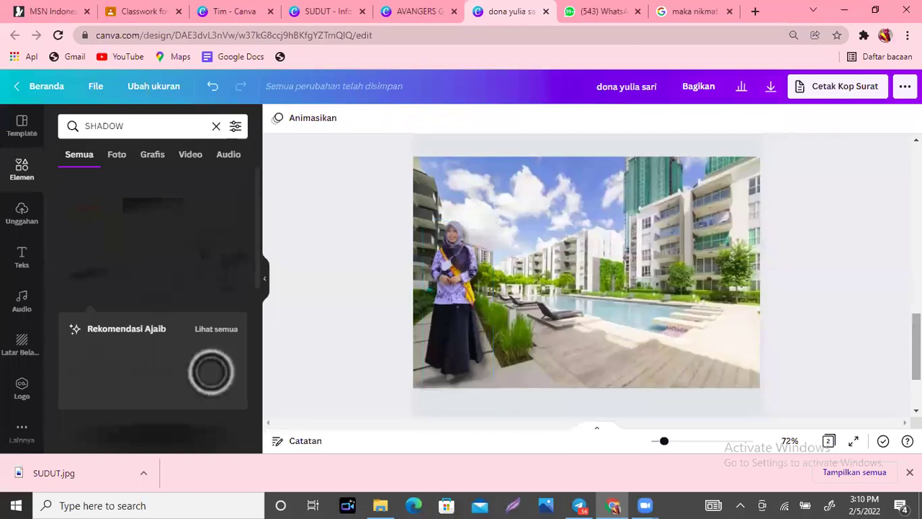
Capture a screenshot of the finished pool-backdrop design page and bring up Telegram.
{"action": "key", "text": "Print"}
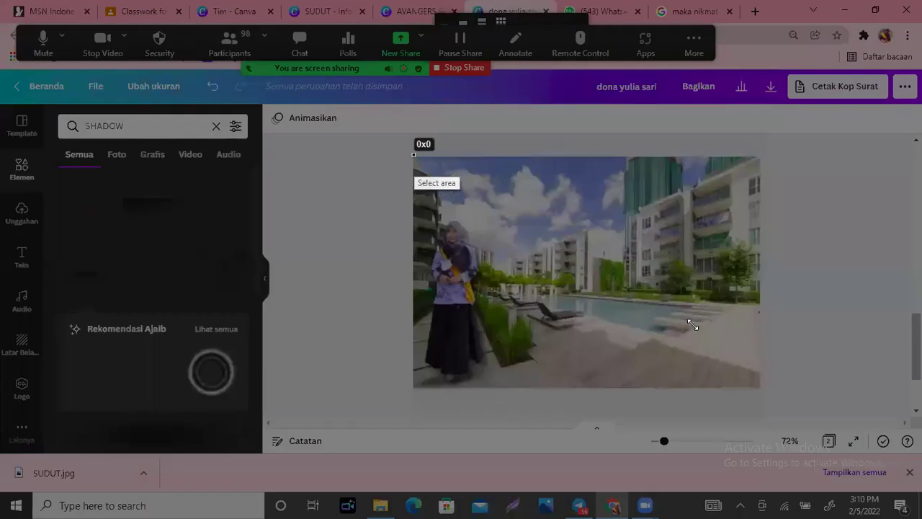
{"action": "left_click_drag", "start_coordinate": [768, 375], "coordinate": [761, 390]}
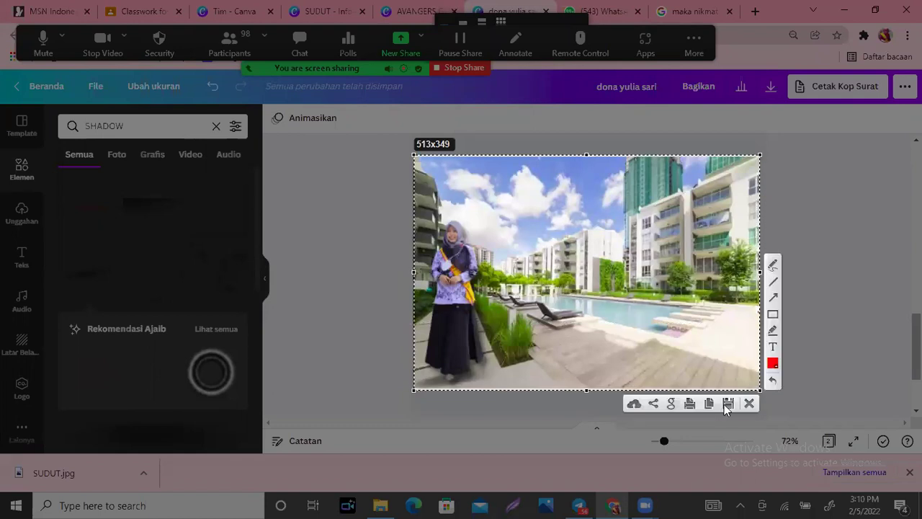
{"action": "left_click", "coordinate": [709, 404]}
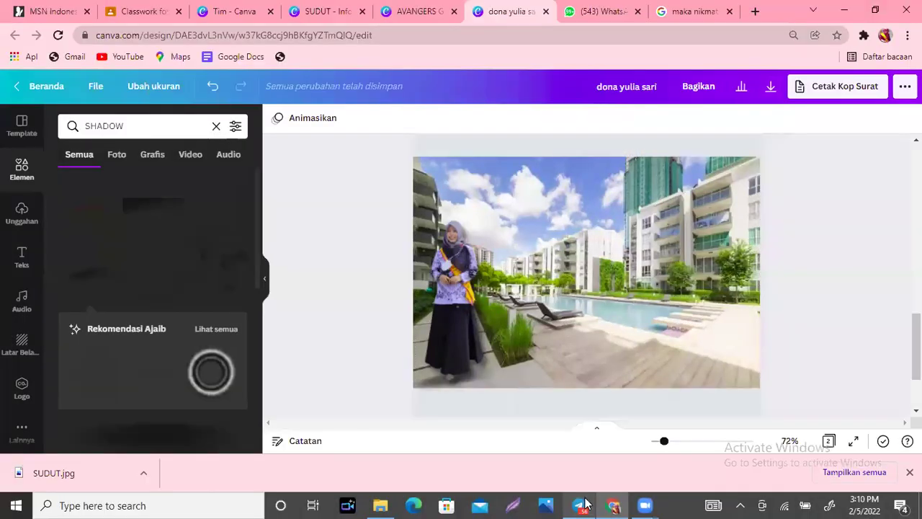
{"action": "left_click", "coordinate": [583, 504]}
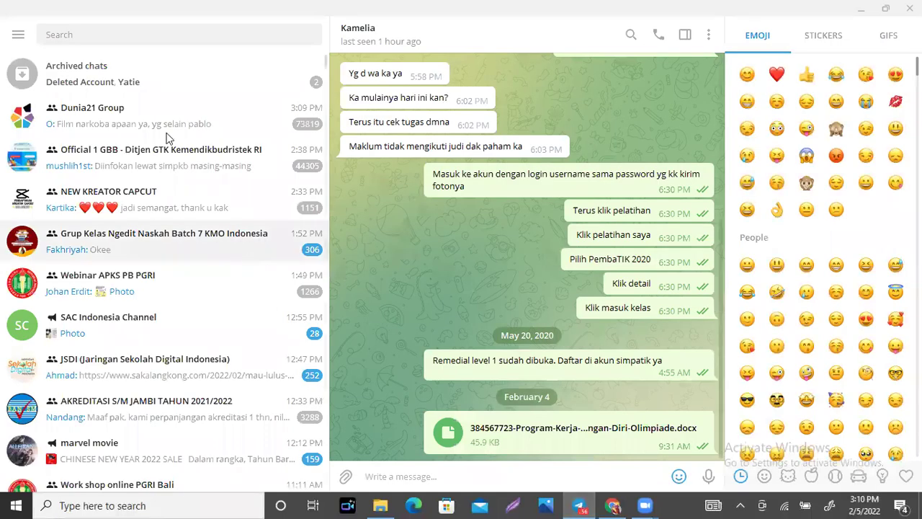
Paste the design screenshot into Telegram's Saved Messages chat and send it, then return to Canva.
{"action": "left_click", "coordinate": [172, 37]}
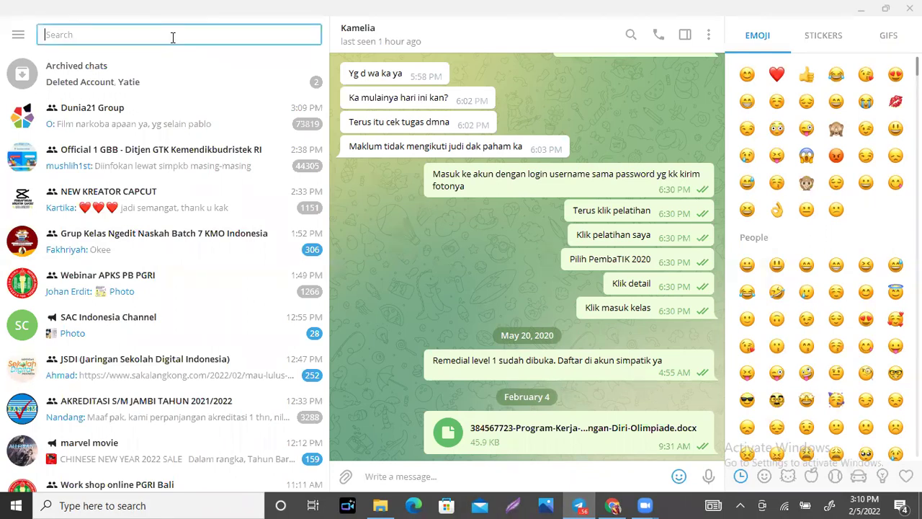
{"action": "type", "text": "SAVED"}
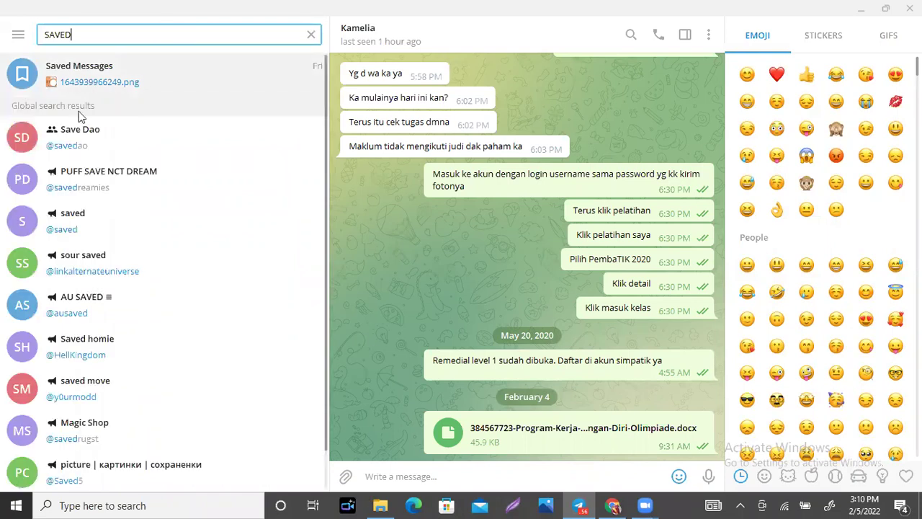
{"action": "key", "text": "Return"}
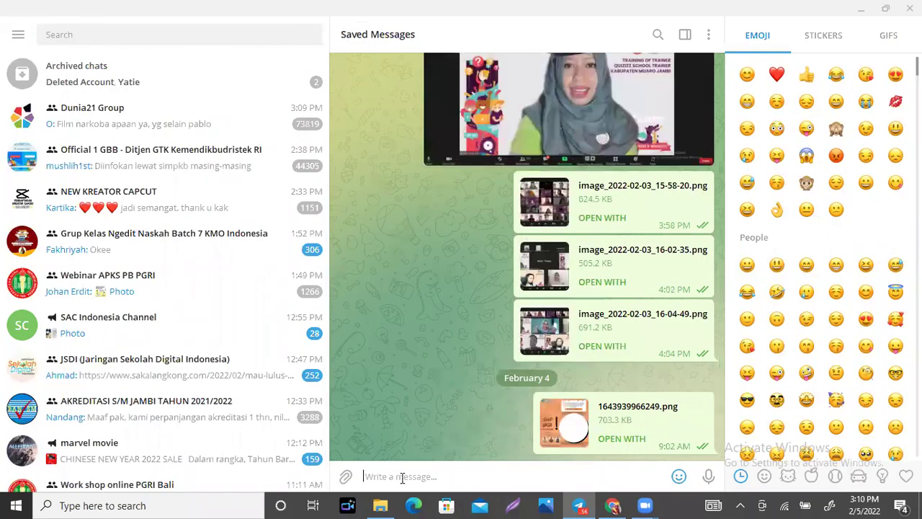
{"action": "key", "text": "ctrl+v"}
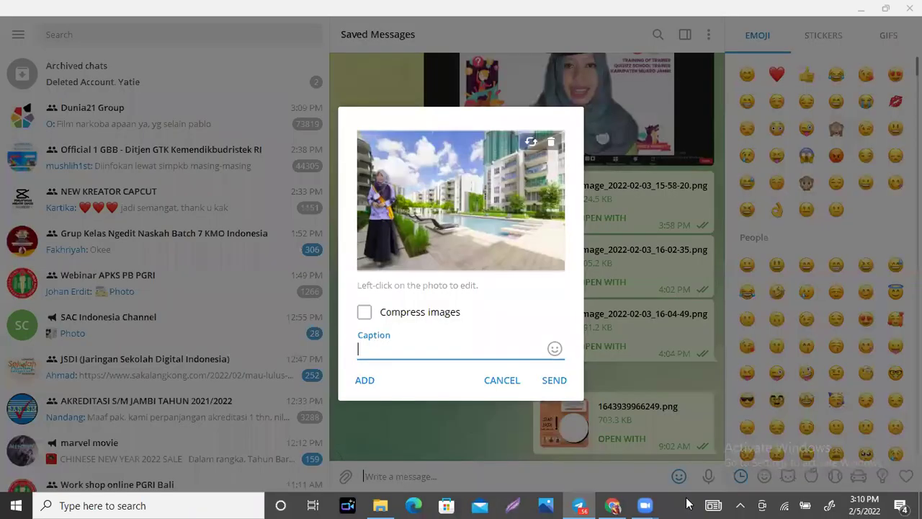
{"action": "key", "text": "Escape"}
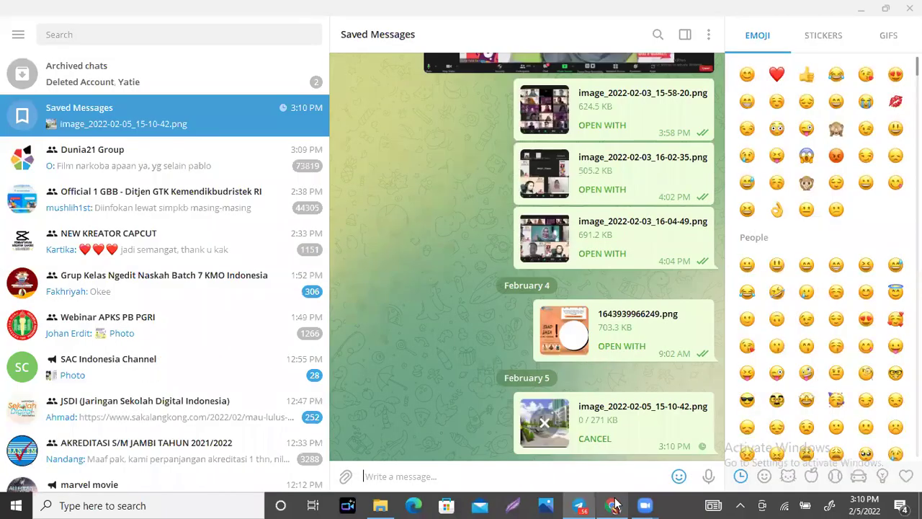
{"action": "left_click", "coordinate": [613, 505]}
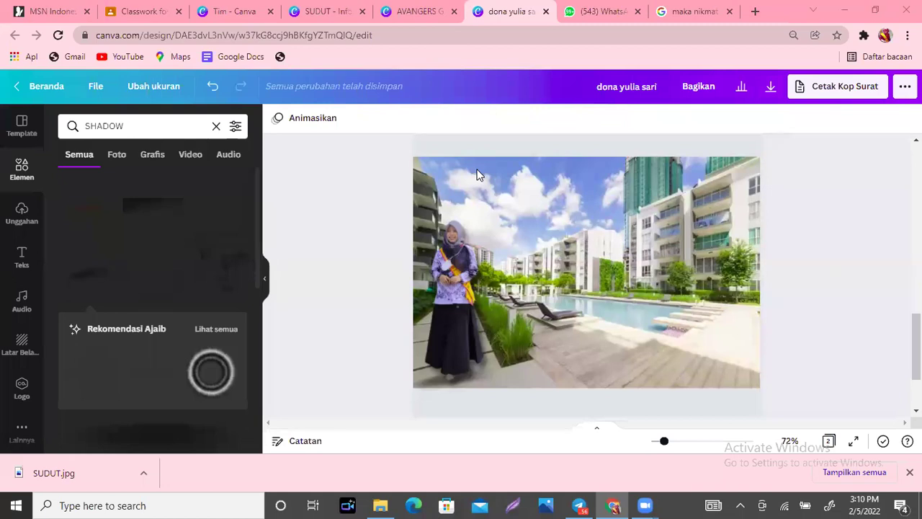
Add a blank page 3, zoom out, and clear the SHADOW element search.
{"action": "scroll", "coordinate": [477, 174], "scroll_direction": "down", "scroll_amount": 3}
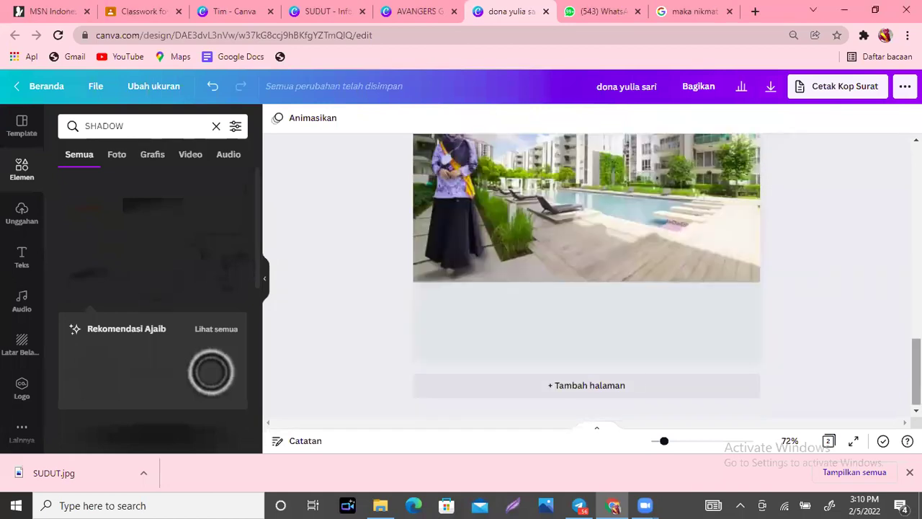
{"action": "left_click", "coordinate": [611, 393]}
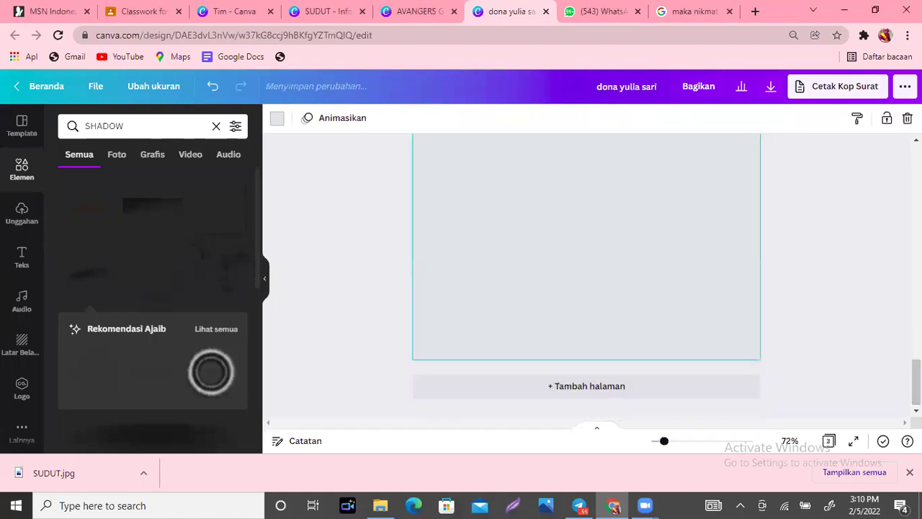
{"action": "scroll", "coordinate": [663, 442], "scroll_direction": "up", "scroll_amount": 2}
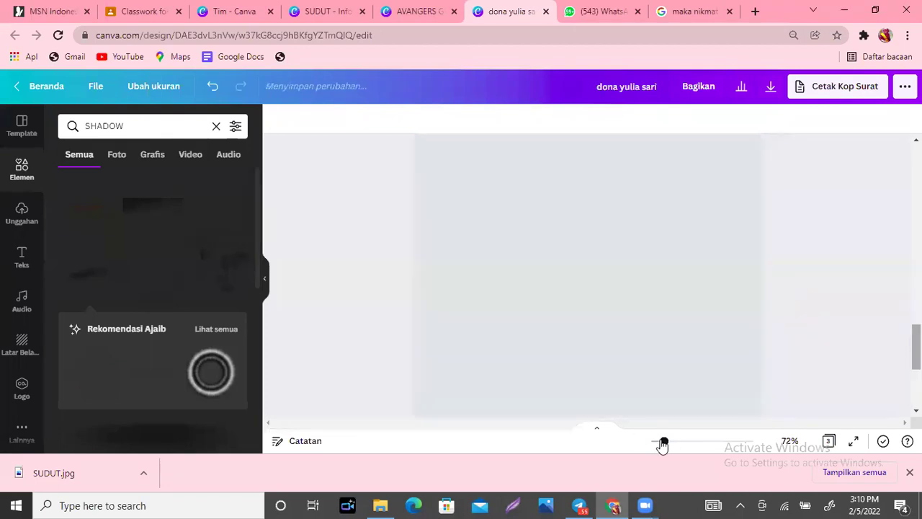
{"action": "left_click_drag", "start_coordinate": [662, 442], "coordinate": [662, 440]}
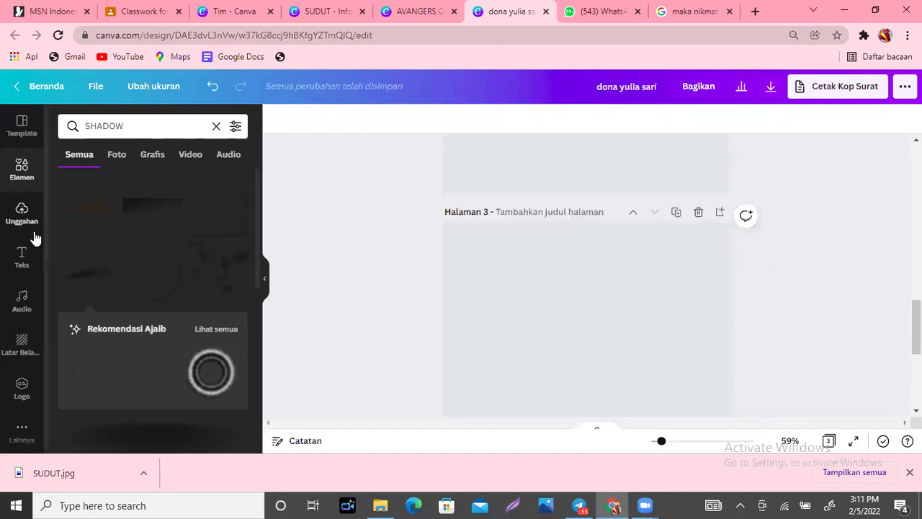
{"action": "left_click", "coordinate": [22, 172]}
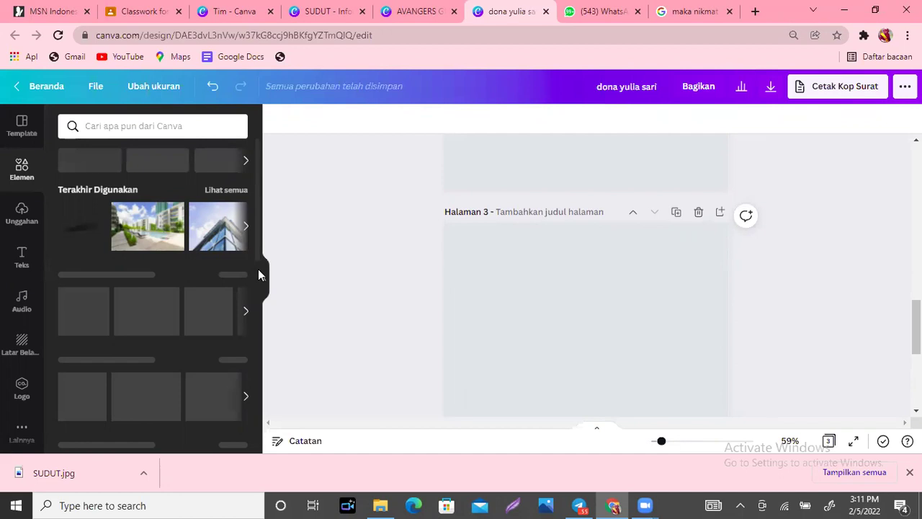
Place the dark purple gradient circle from Foto's 'Lihat semua' suggestions on page 3.
{"action": "scroll", "coordinate": [258, 269], "scroll_direction": "down", "scroll_amount": 3}
{"action": "scroll", "coordinate": [248, 209], "scroll_direction": "up", "scroll_amount": 3}
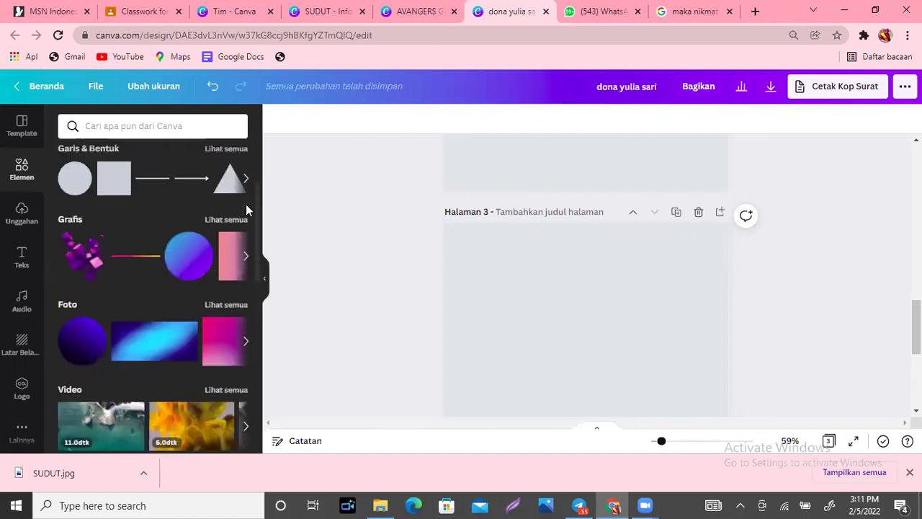
{"action": "left_click", "coordinate": [213, 306]}
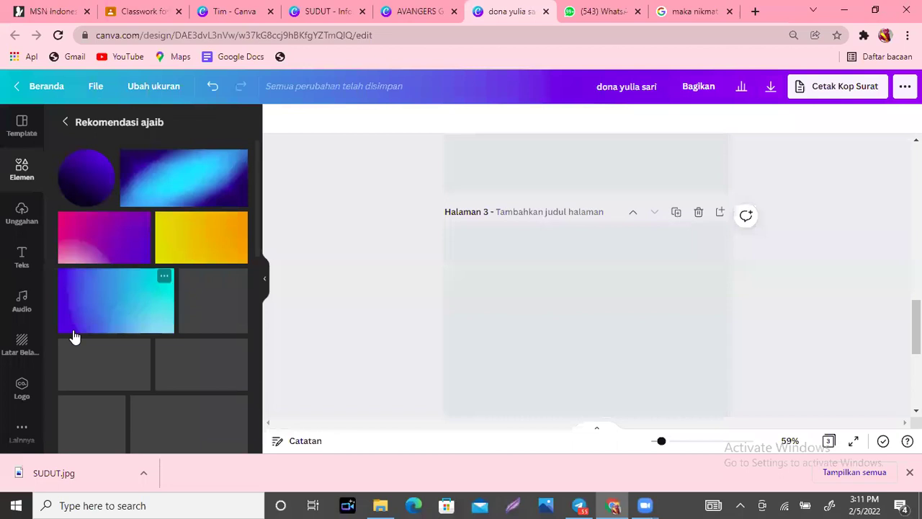
{"action": "left_click", "coordinate": [85, 196]}
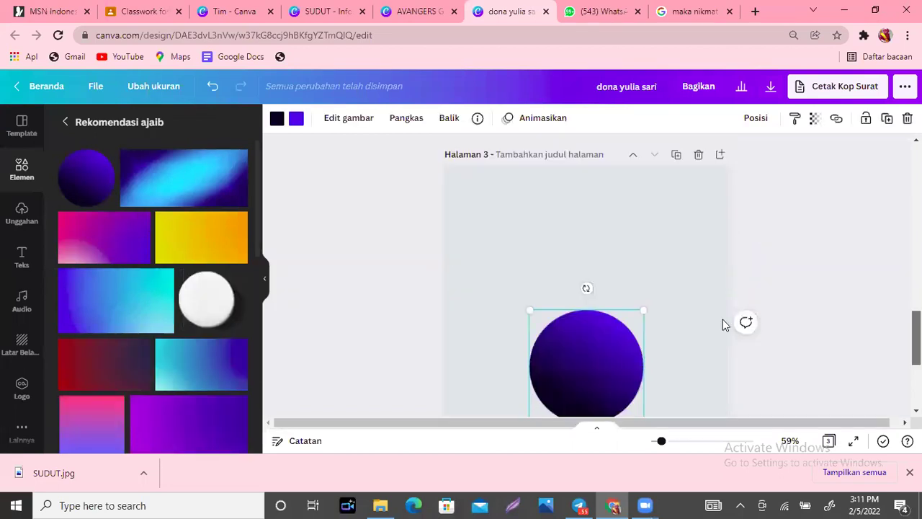
{"action": "left_click", "coordinate": [568, 278]}
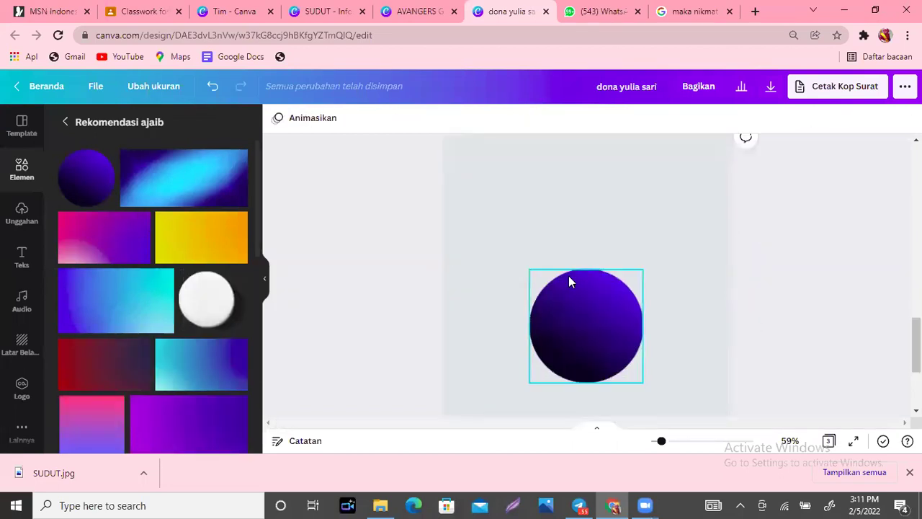
Add the uploaded green-screen photo of the woman in a sash to page 3 and open Edit gambar.
{"action": "left_click", "coordinate": [22, 216]}
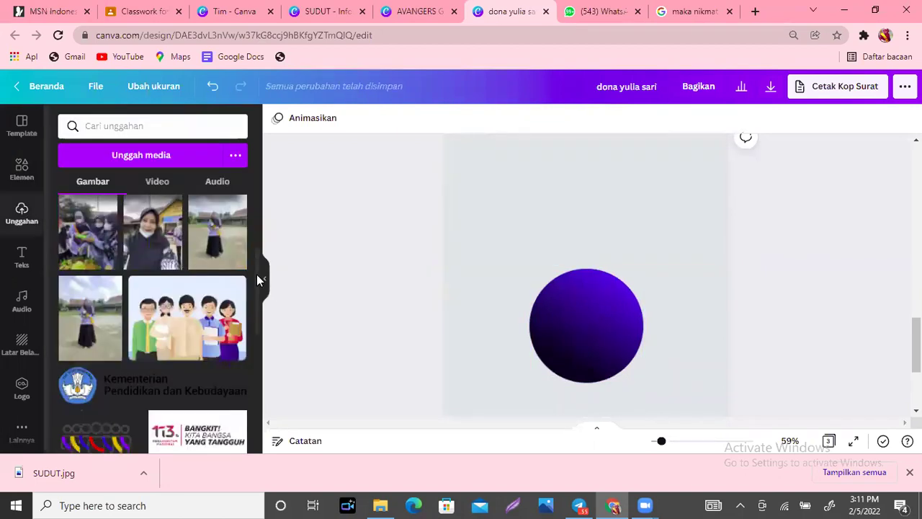
{"action": "scroll", "coordinate": [259, 346], "scroll_direction": "down", "scroll_amount": 2}
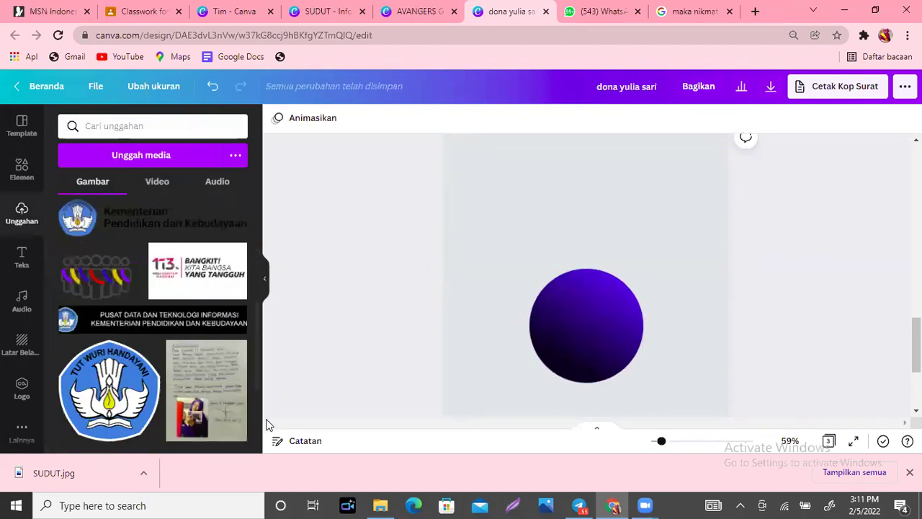
{"action": "scroll", "coordinate": [257, 452], "scroll_direction": "down", "scroll_amount": 2}
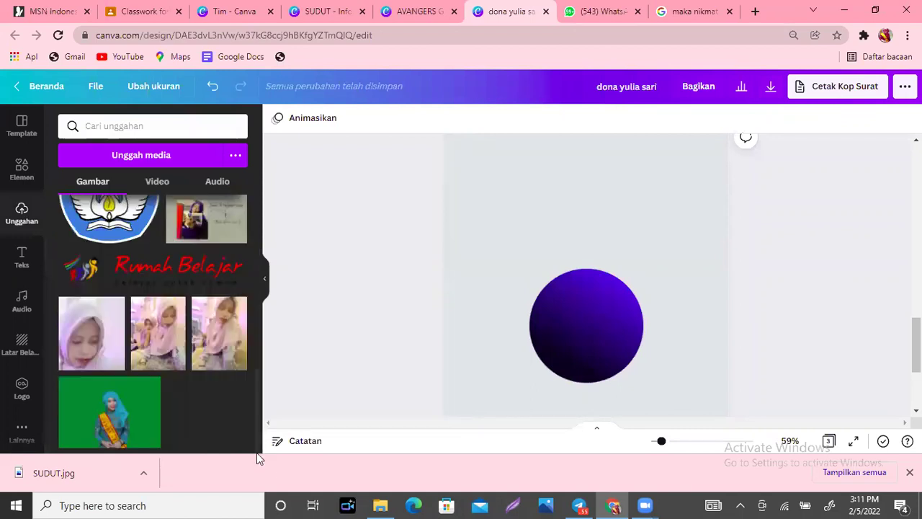
{"action": "left_click", "coordinate": [118, 427]}
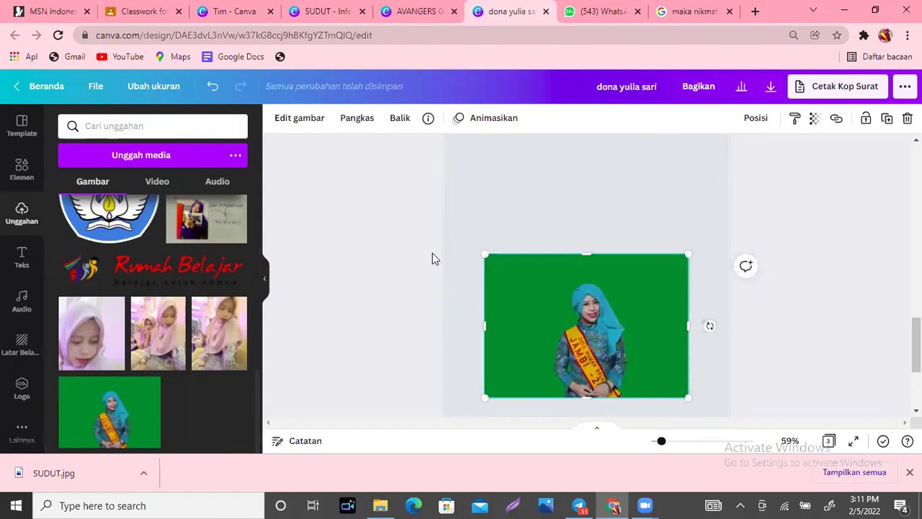
{"action": "left_click", "coordinate": [299, 129]}
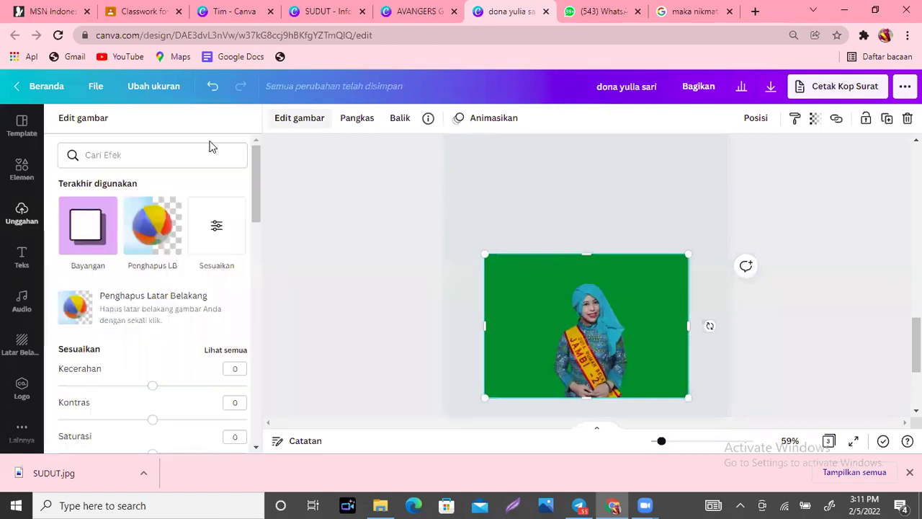
Remove the green background with Penghapus LB, then enlarge and position the cutout over the circle.
{"action": "left_click", "coordinate": [156, 236]}
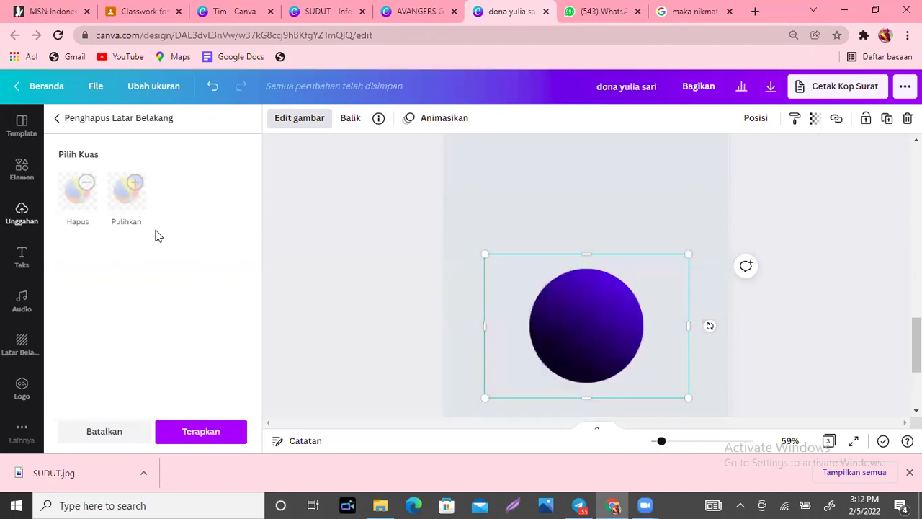
{"action": "left_click_drag", "start_coordinate": [577, 311], "coordinate": [572, 290]}
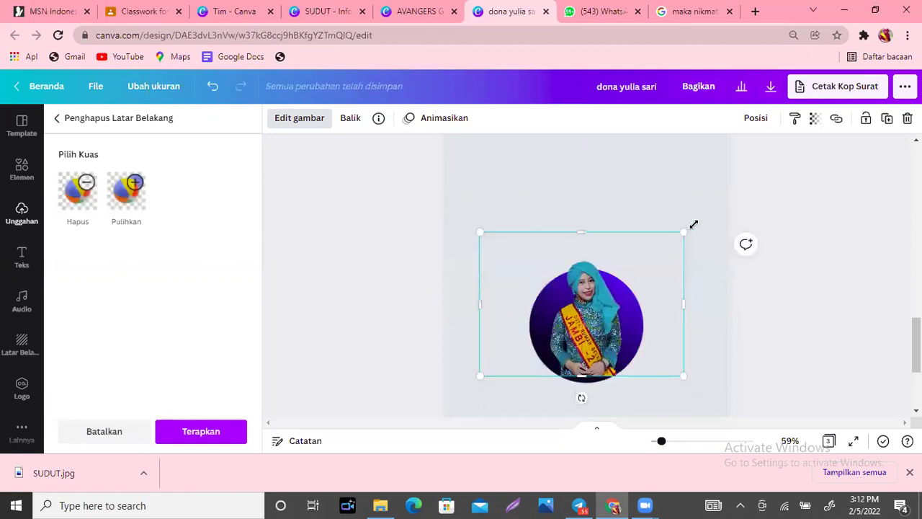
{"action": "left_click_drag", "start_coordinate": [683, 233], "coordinate": [710, 213]}
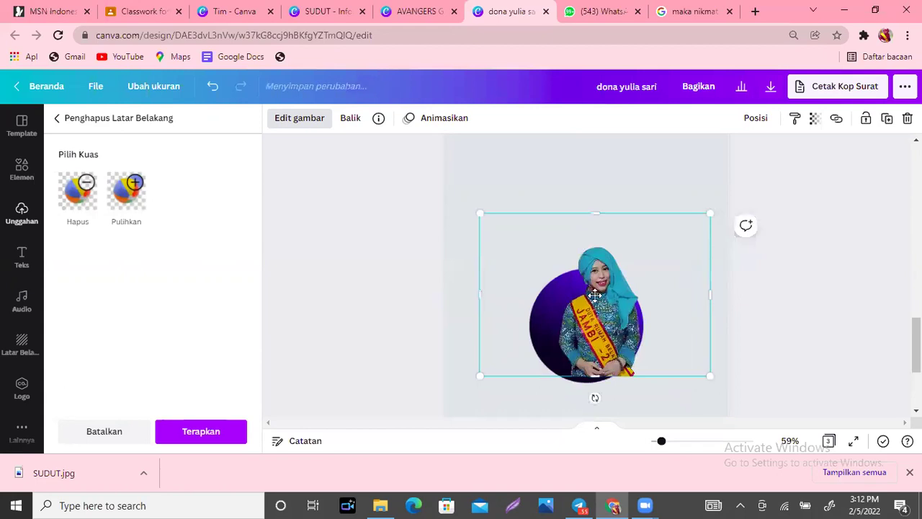
{"action": "left_click_drag", "start_coordinate": [598, 298], "coordinate": [584, 297]}
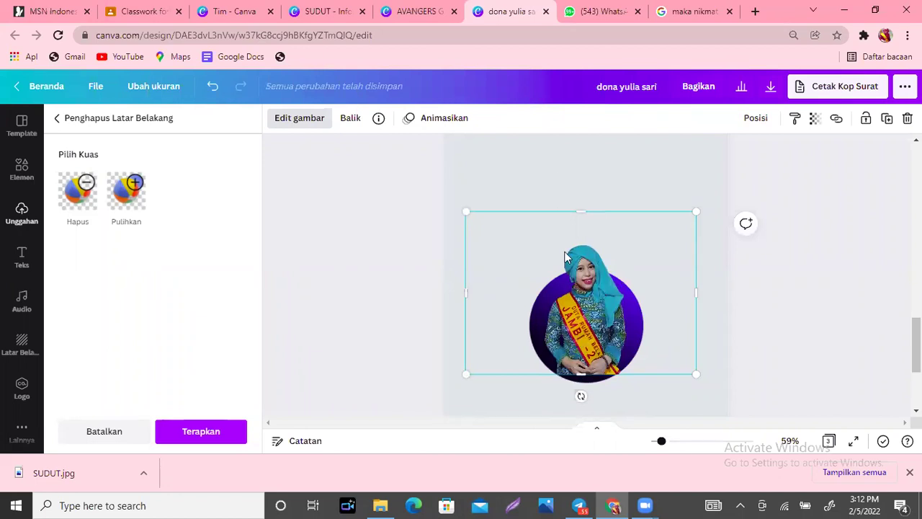
Close the background remover, undo an accidental delete, and browse Elements for frames.
{"action": "left_click", "coordinate": [22, 213]}
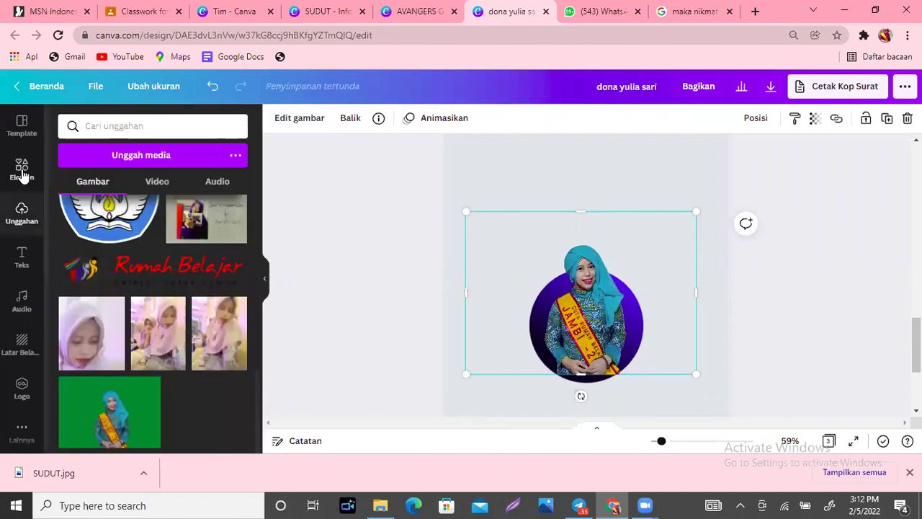
{"action": "left_click", "coordinate": [22, 172]}
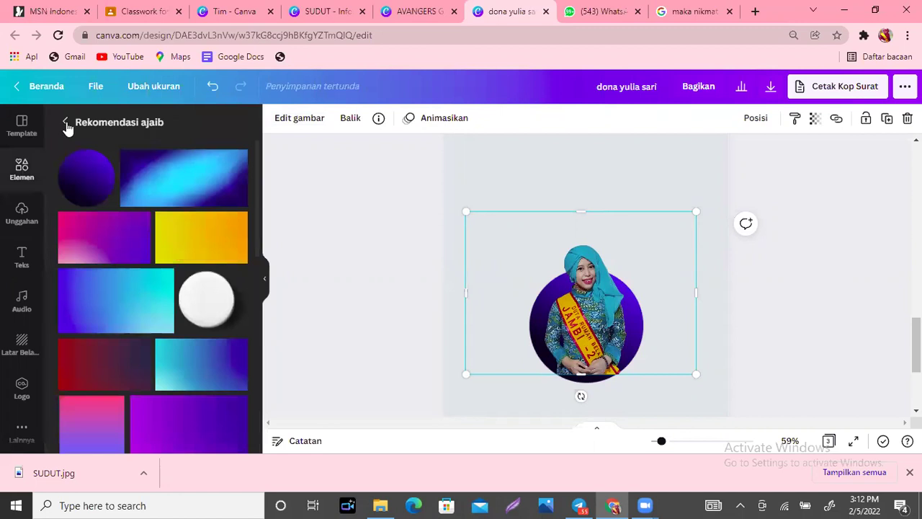
{"action": "key", "text": "Delete"}
{"action": "key", "text": "ctrl+z"}
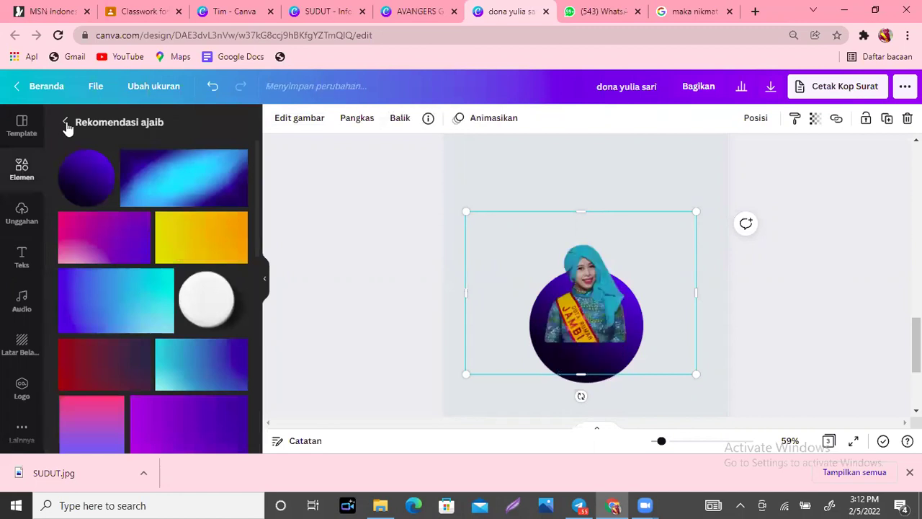
{"action": "left_click", "coordinate": [65, 123]}
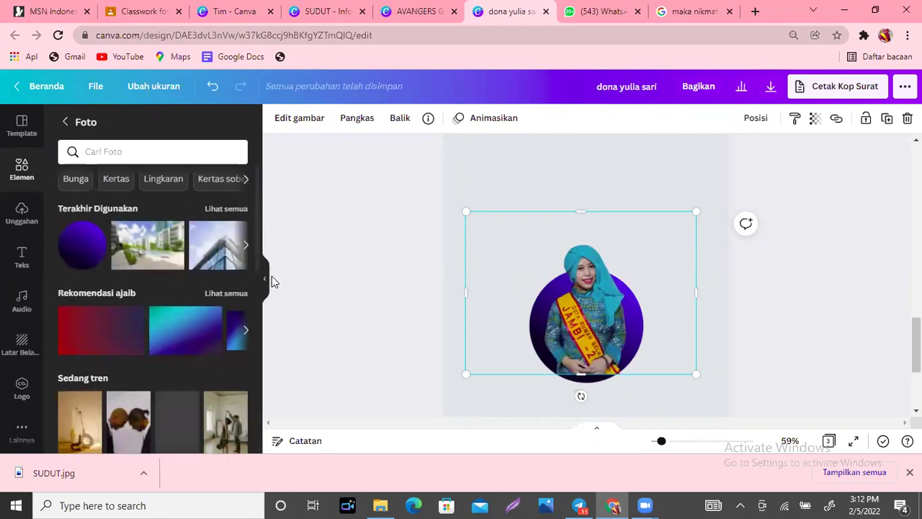
{"action": "scroll", "coordinate": [258, 278], "scroll_direction": "down", "scroll_amount": 3}
{"action": "scroll", "coordinate": [258, 295], "scroll_direction": "down", "scroll_amount": 2}
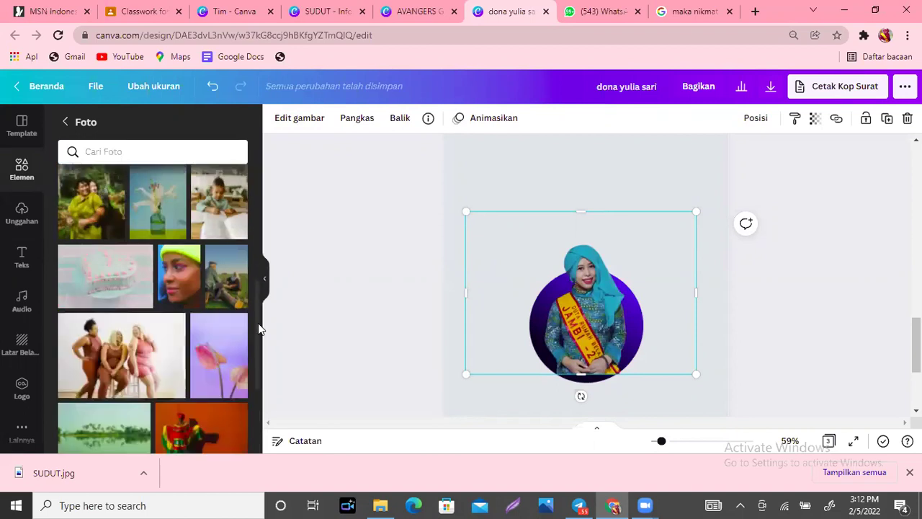
{"action": "scroll", "coordinate": [265, 437], "scroll_direction": "down", "scroll_amount": 5}
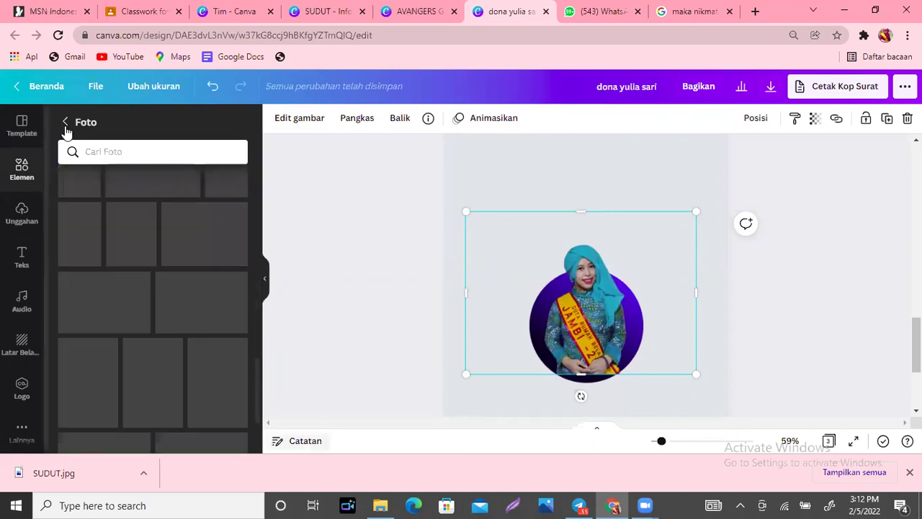
{"action": "left_click", "coordinate": [66, 121]}
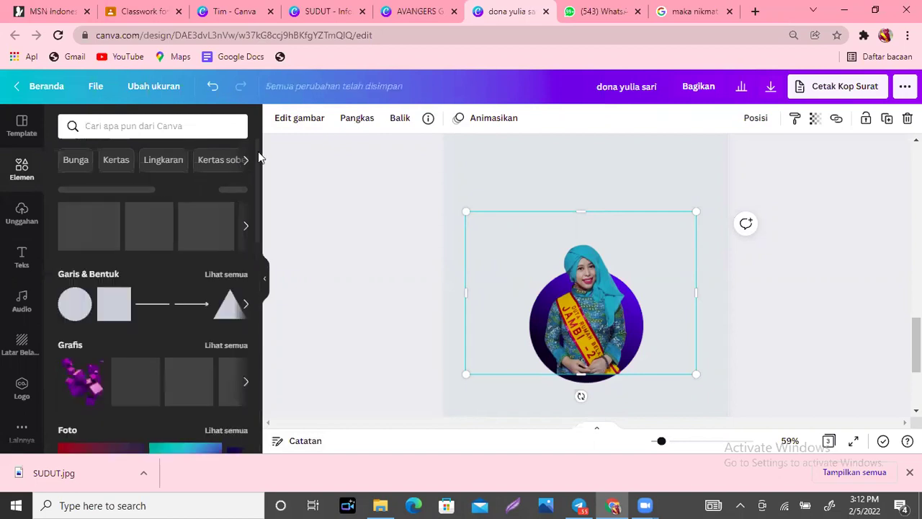
{"action": "scroll", "coordinate": [268, 302], "scroll_direction": "down", "scroll_amount": 4}
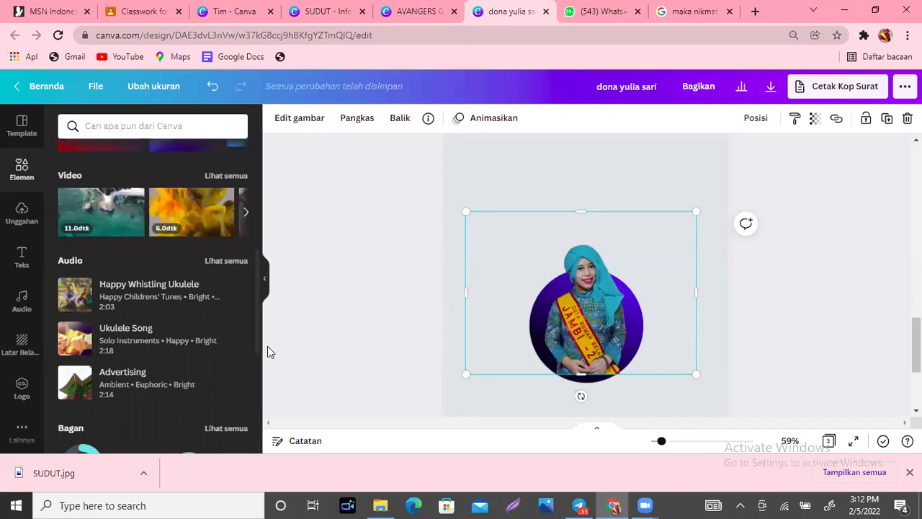
{"action": "scroll", "coordinate": [267, 352], "scroll_direction": "down", "scroll_amount": 4}
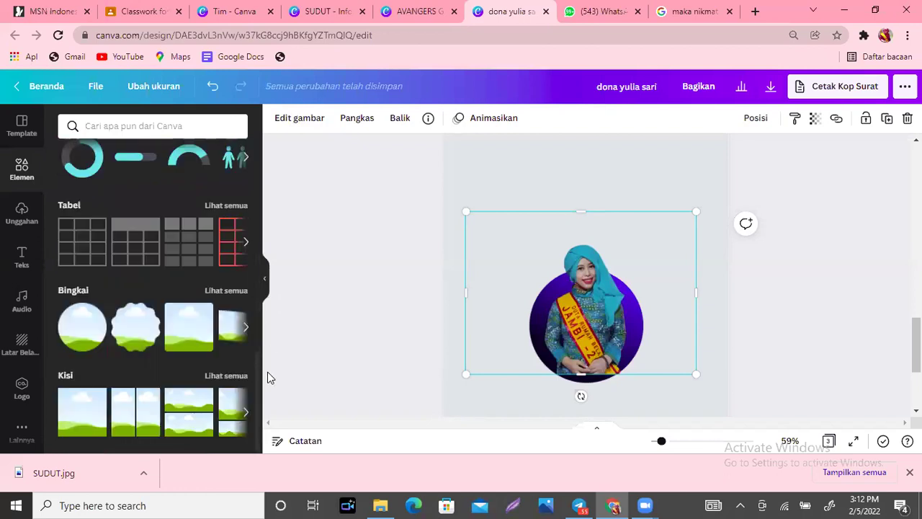
Try the photo in a Bingkai circle frame, then recentre the cutout over the purple circle.
{"action": "left_click", "coordinate": [86, 329]}
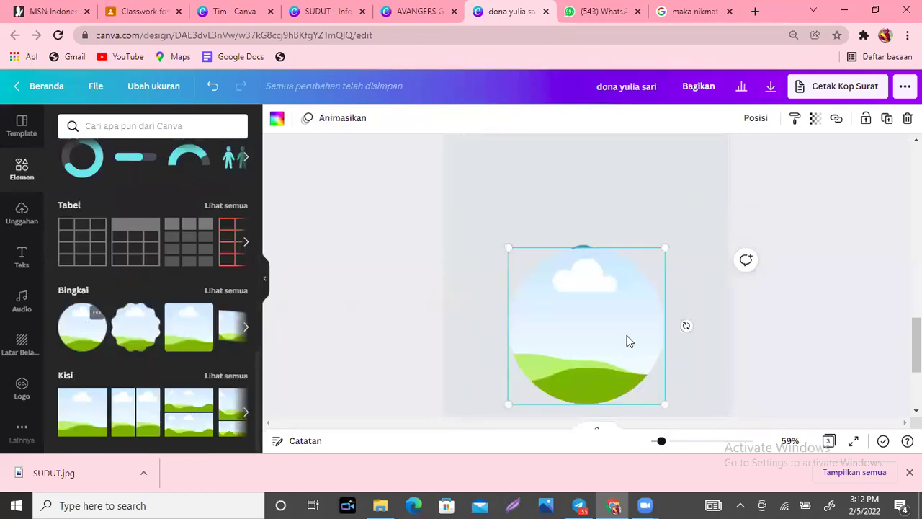
{"action": "left_click_drag", "start_coordinate": [552, 272], "coordinate": [478, 202]}
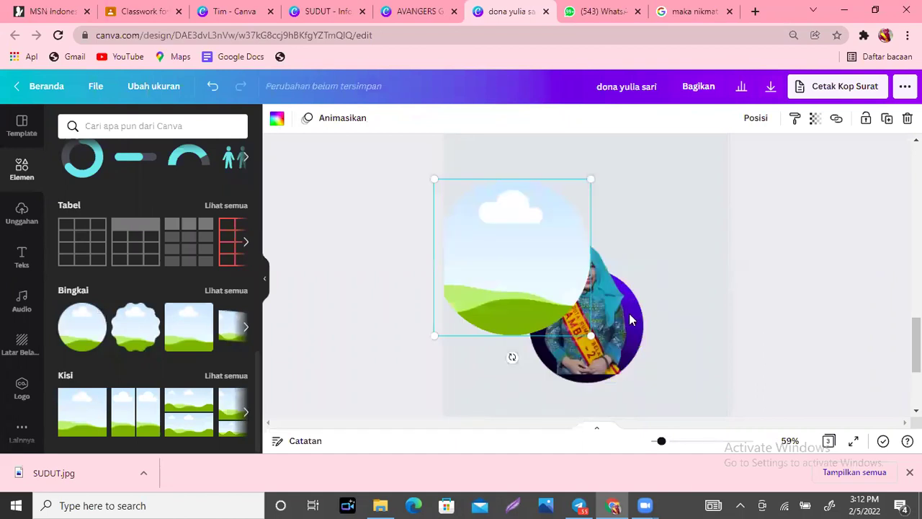
{"action": "left_click_drag", "start_coordinate": [564, 272], "coordinate": [493, 334]}
{"action": "left_click_drag", "start_coordinate": [528, 278], "coordinate": [590, 332]}
{"action": "left_click", "coordinate": [718, 270]}
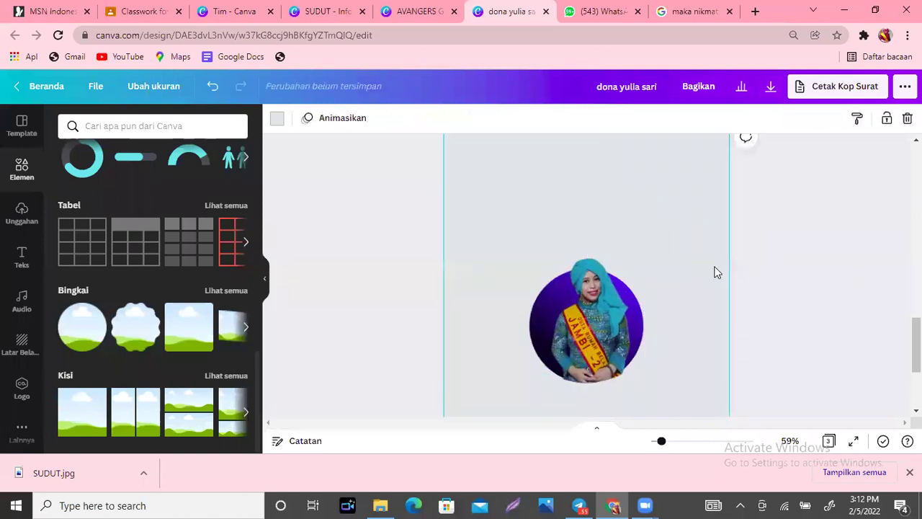
{"action": "left_click", "coordinate": [608, 303]}
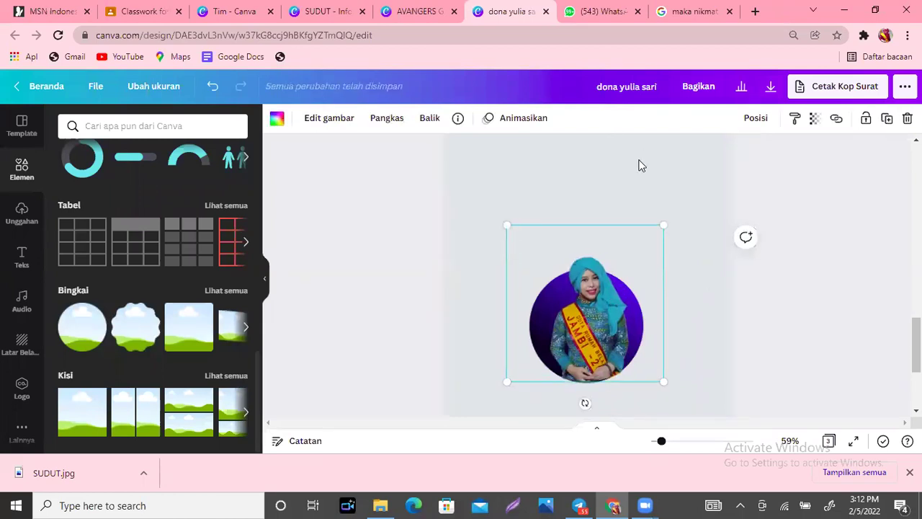
{"action": "left_click", "coordinate": [494, 226]}
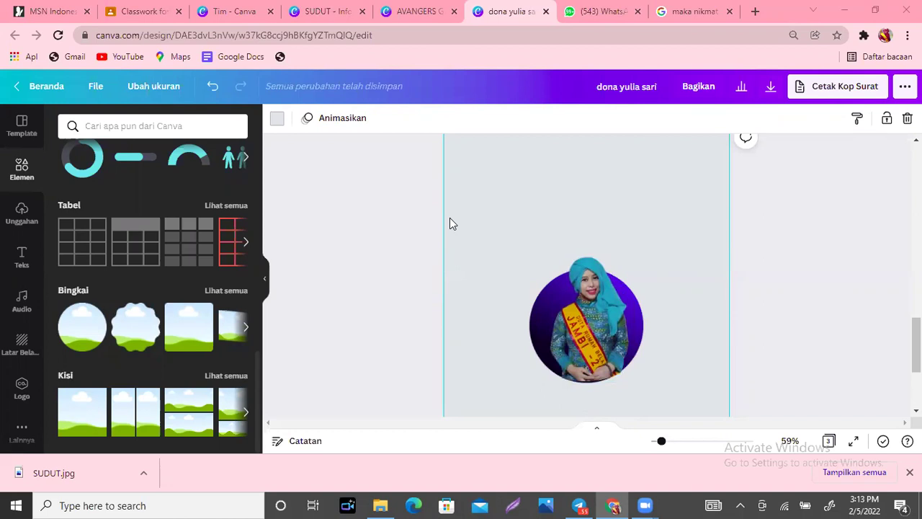
{"action": "left_click", "coordinate": [736, 238]}
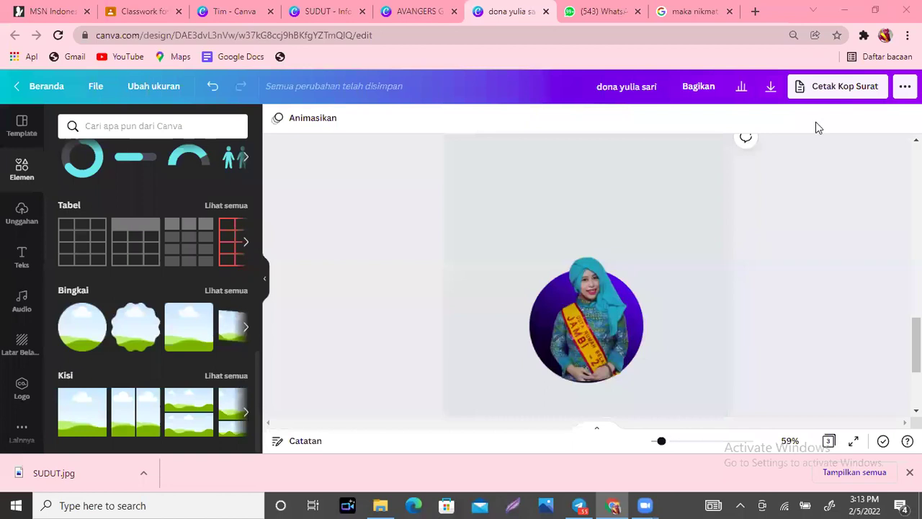
{"action": "left_click", "coordinate": [610, 302]}
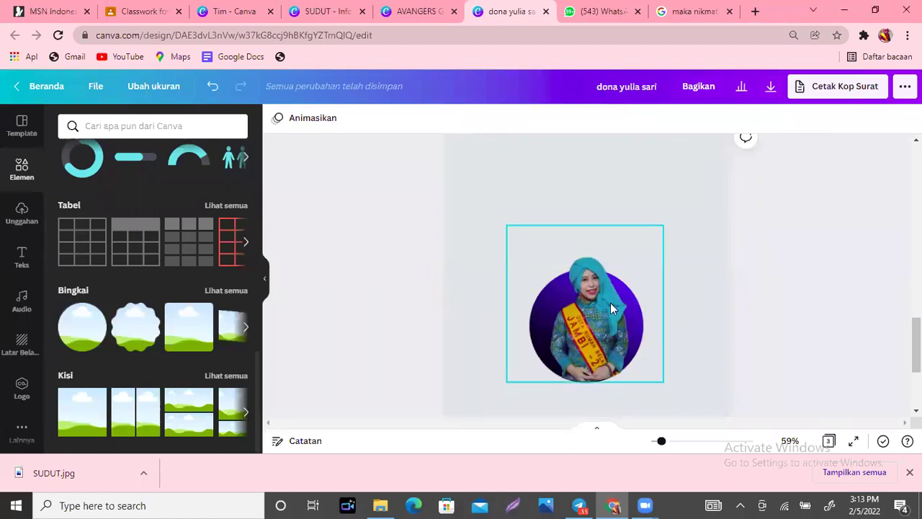
{"action": "left_click", "coordinate": [583, 173]}
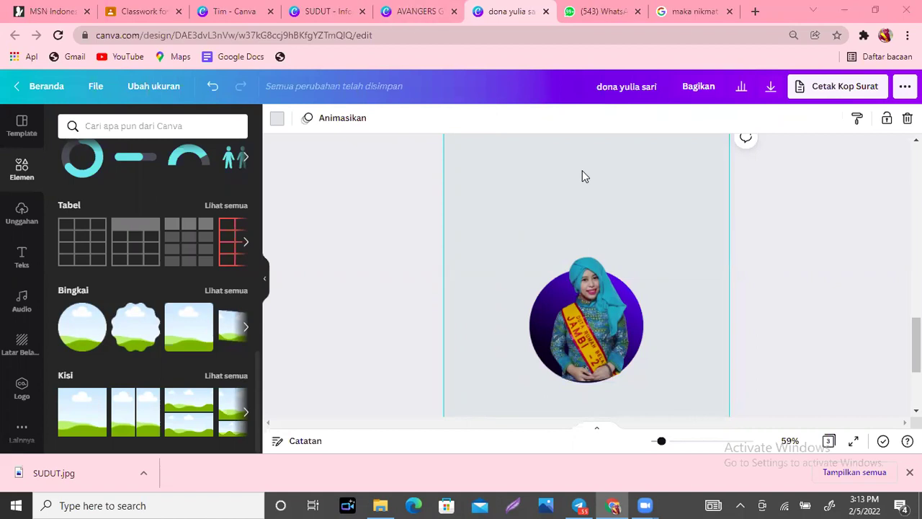
{"action": "left_click", "coordinate": [616, 298]}
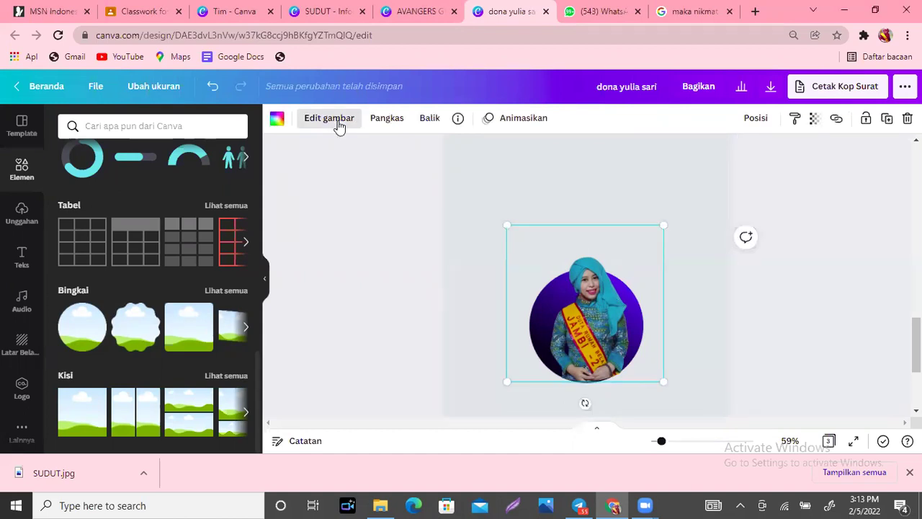
Apply the Bersinar (glow) shadow to the teacher photo from the image effects.
{"action": "left_click", "coordinate": [338, 127]}
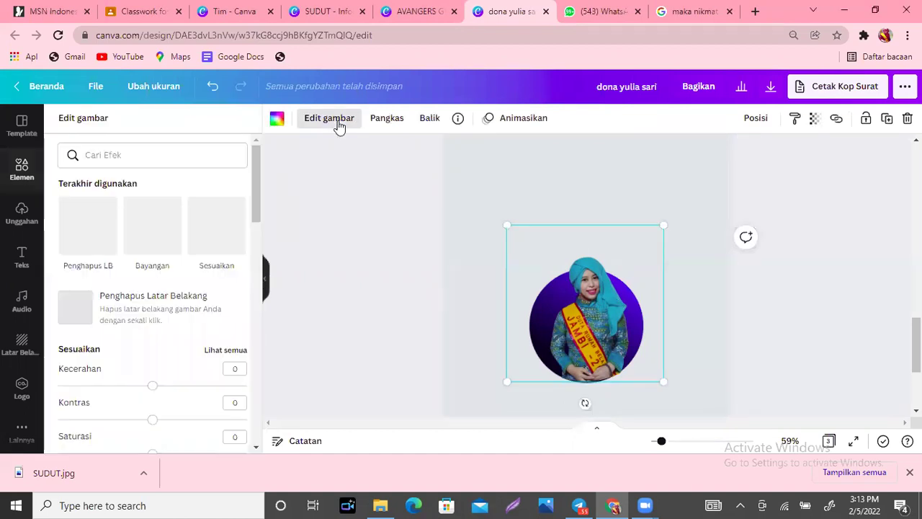
{"action": "left_click", "coordinate": [152, 234]}
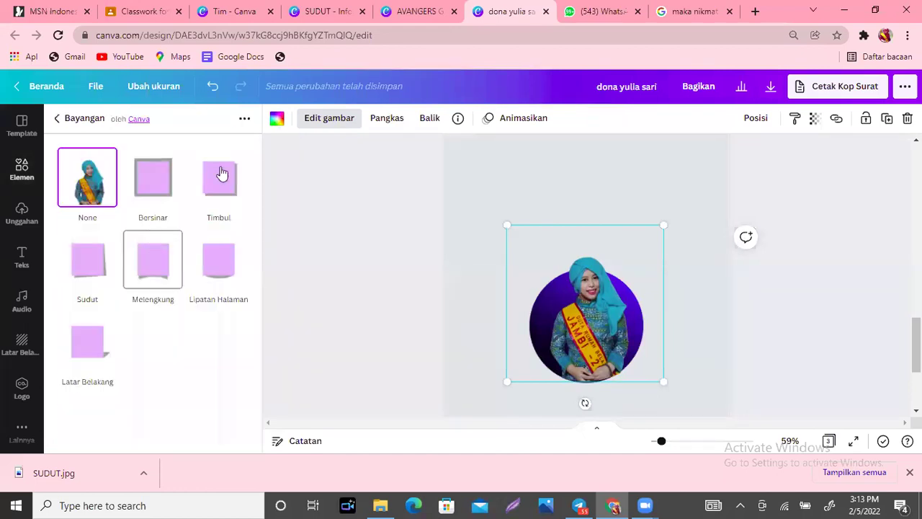
{"action": "left_click", "coordinate": [160, 187]}
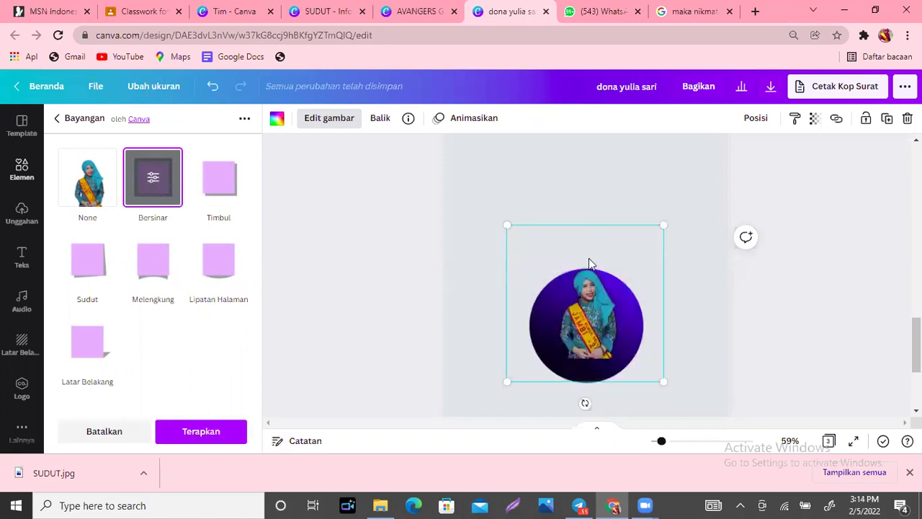
Pull the teacher photo out of the circle, move the circle down-left, and reapply the glow.
{"action": "left_click_drag", "start_coordinate": [592, 224], "coordinate": [638, 229]}
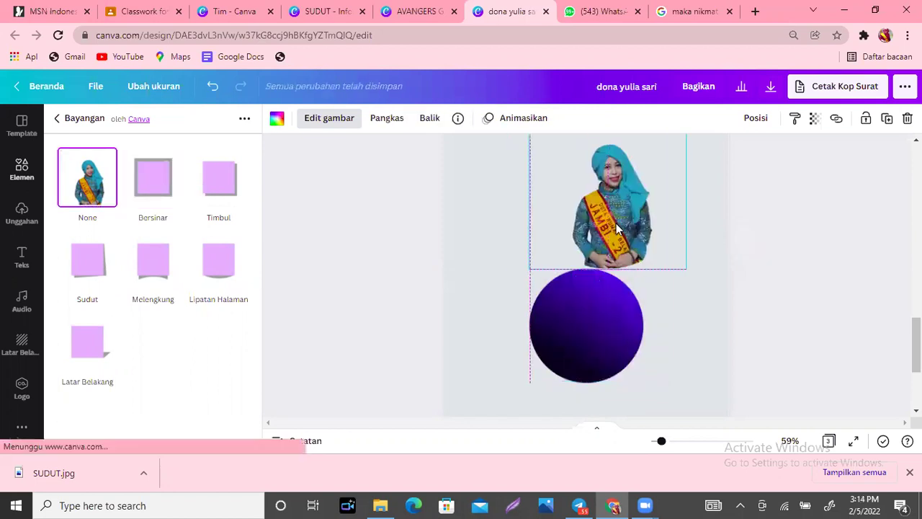
{"action": "left_click", "coordinate": [153, 180]}
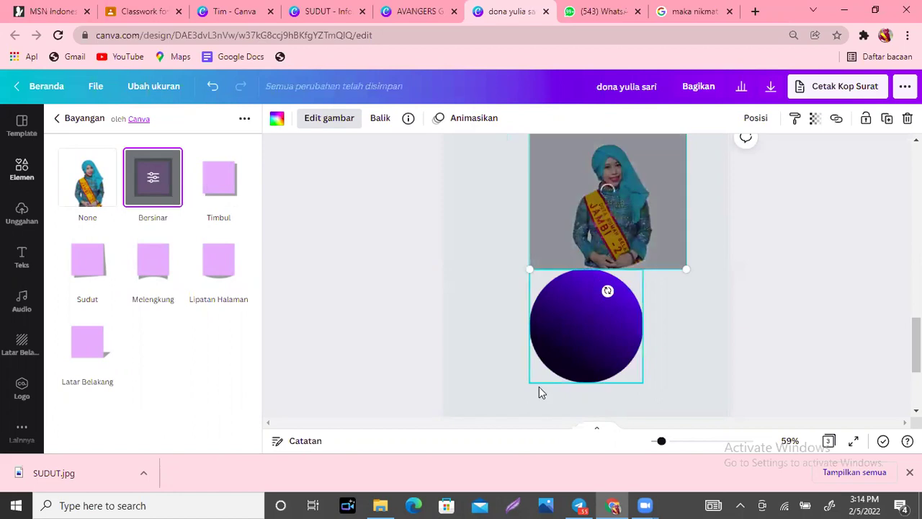
{"action": "left_click_drag", "start_coordinate": [546, 370], "coordinate": [499, 384]}
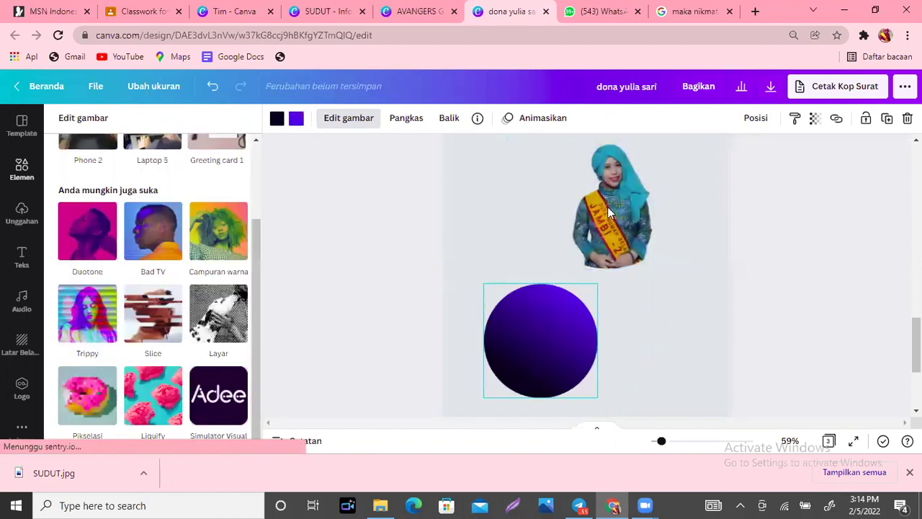
{"action": "left_click", "coordinate": [609, 206]}
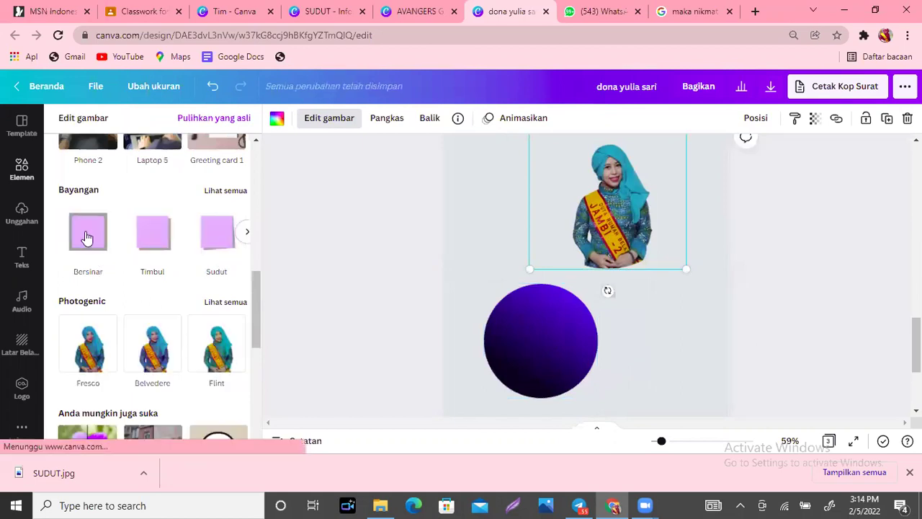
{"action": "left_click", "coordinate": [86, 238]}
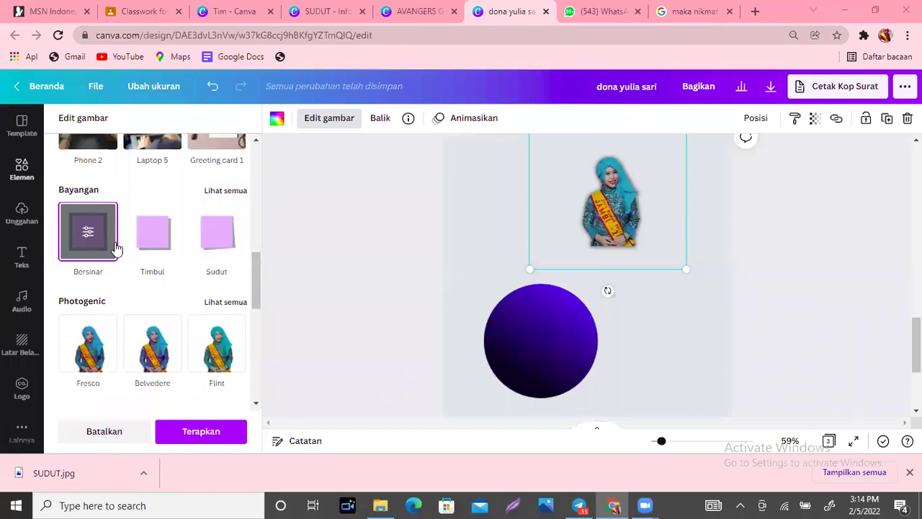
In the Bersinar settings, make the glow colour red and its blur 0.
{"action": "left_click", "coordinate": [87, 232]}
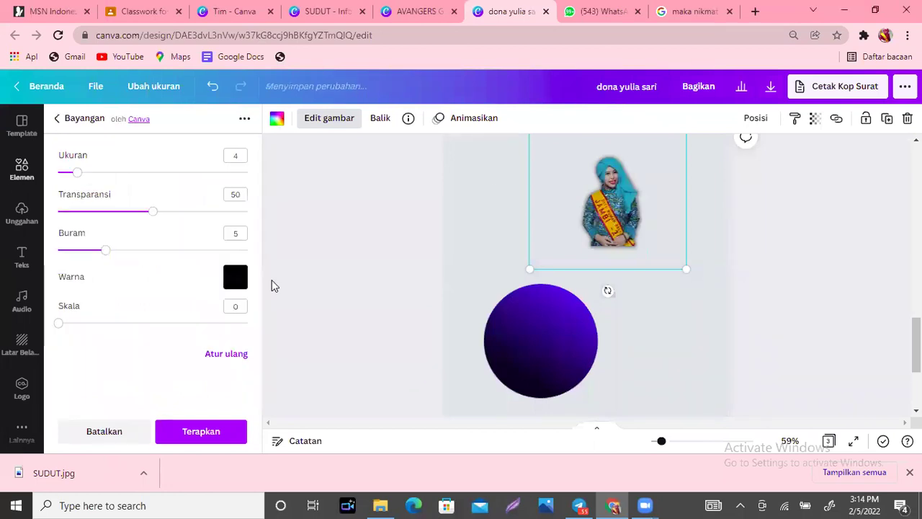
{"action": "left_click", "coordinate": [235, 281]}
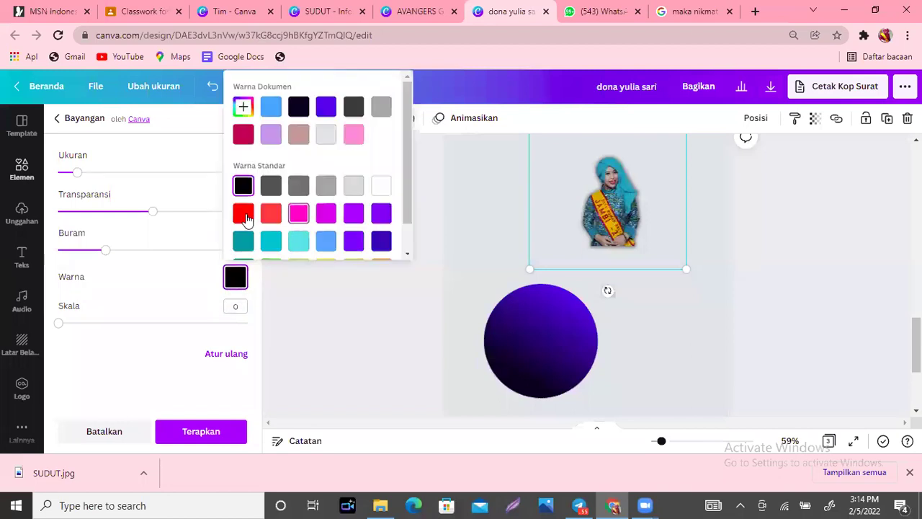
{"action": "left_click", "coordinate": [243, 214]}
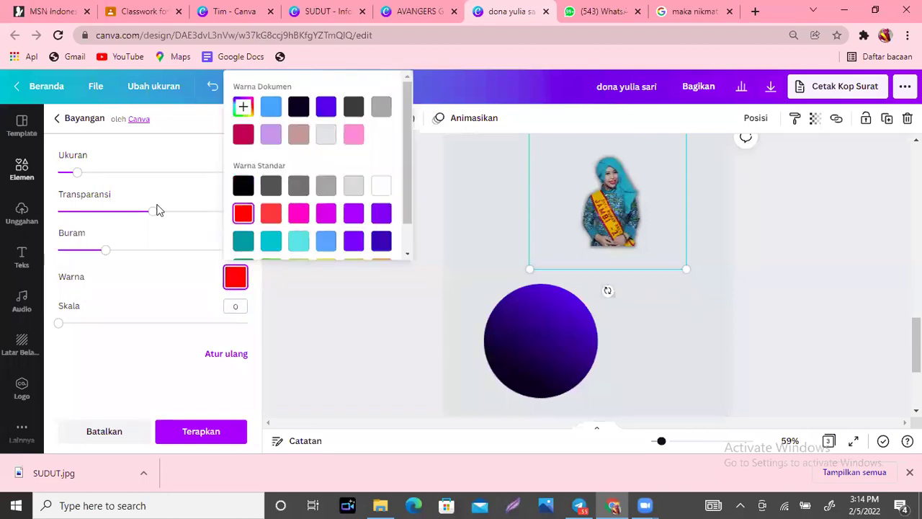
{"action": "left_click", "coordinate": [60, 250]}
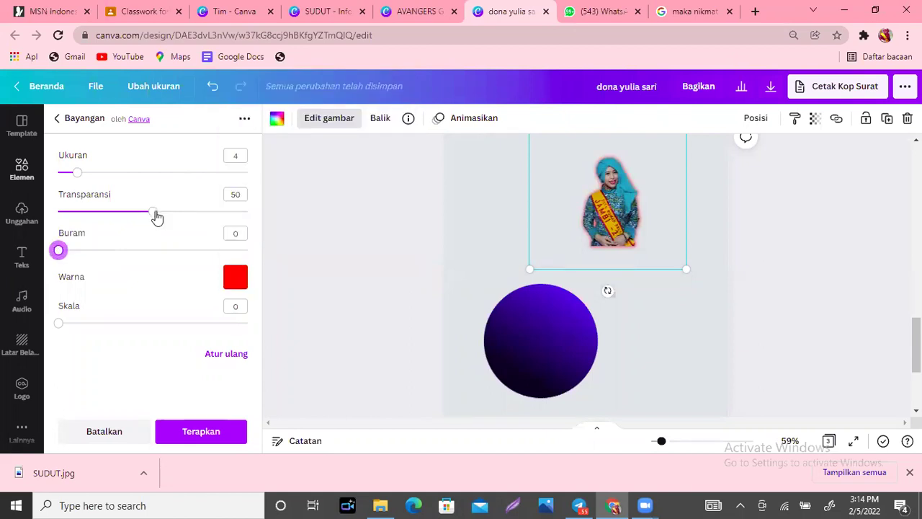
Set the glow transparency to 100 and close the shadow settings panel.
{"action": "left_click", "coordinate": [185, 212]}
{"action": "left_click", "coordinate": [242, 213]}
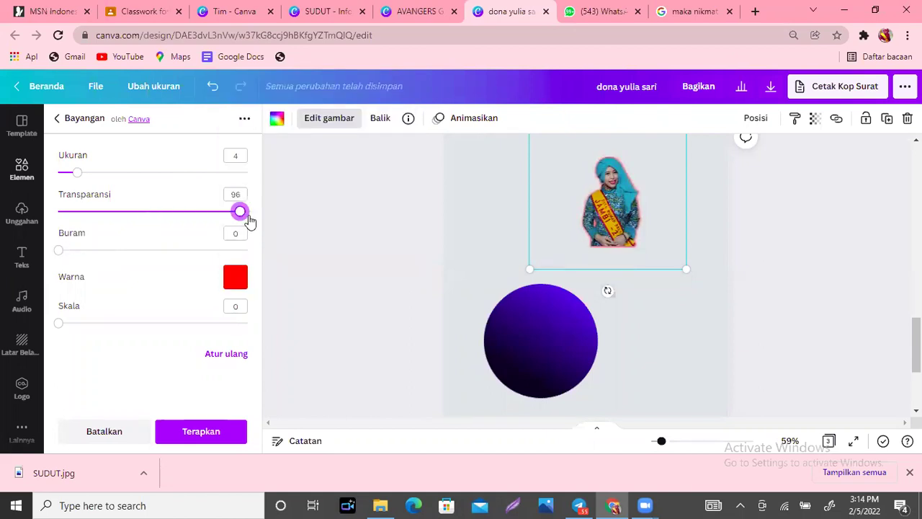
{"action": "left_click", "coordinate": [247, 215]}
{"action": "left_click", "coordinate": [164, 214]}
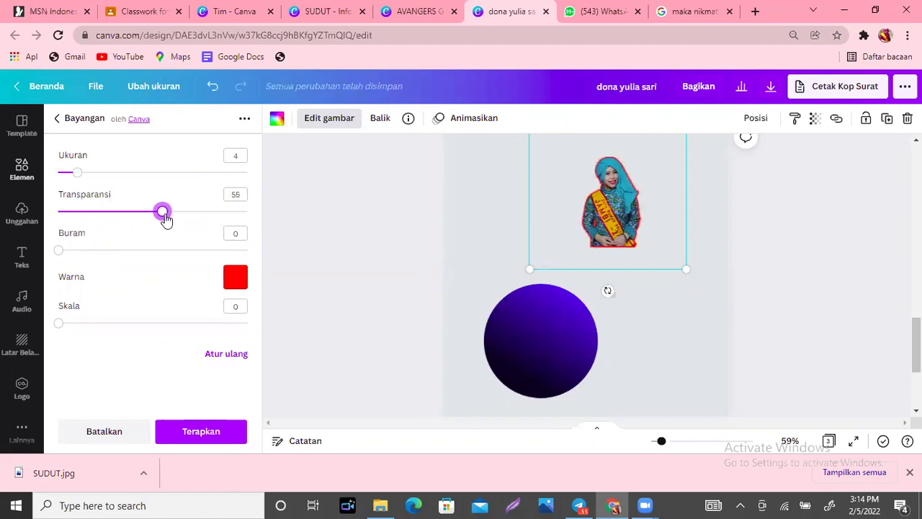
{"action": "left_click", "coordinate": [188, 212]}
{"action": "left_click", "coordinate": [55, 211]}
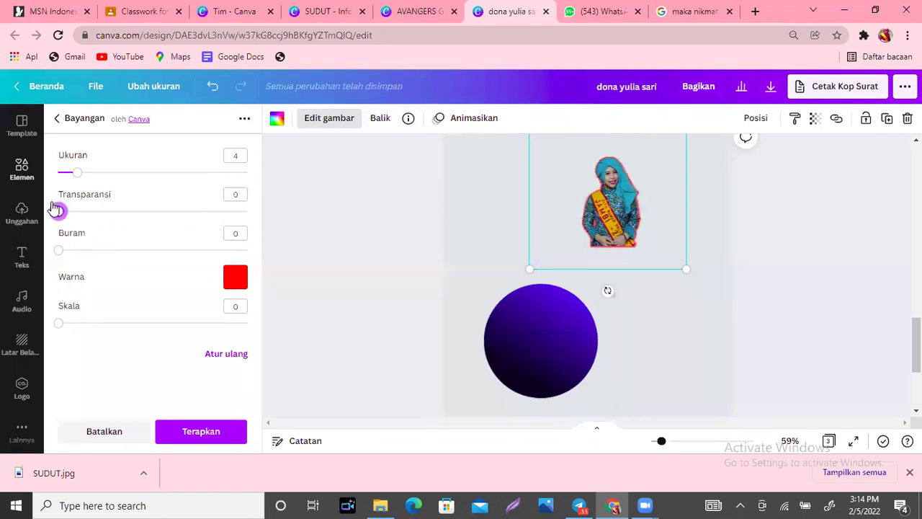
{"action": "left_click_drag", "start_coordinate": [137, 210], "coordinate": [313, 206]}
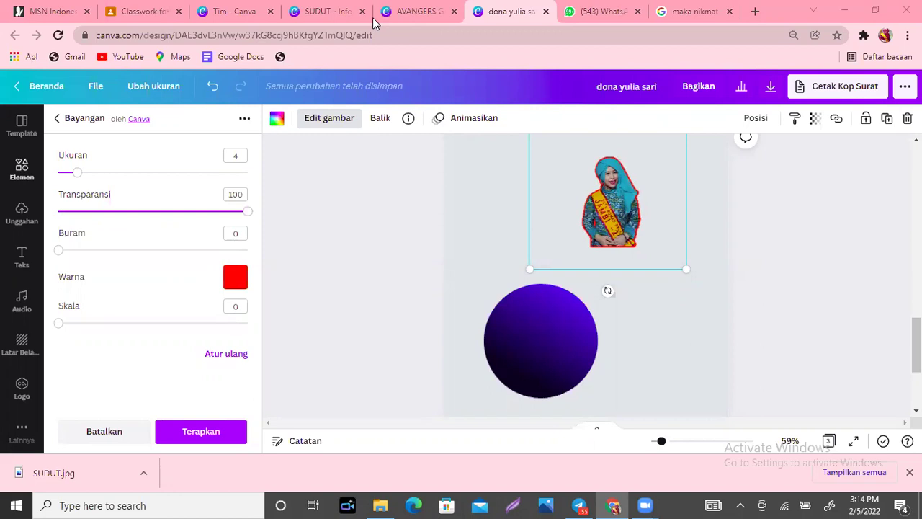
{"action": "left_click", "coordinate": [722, 243]}
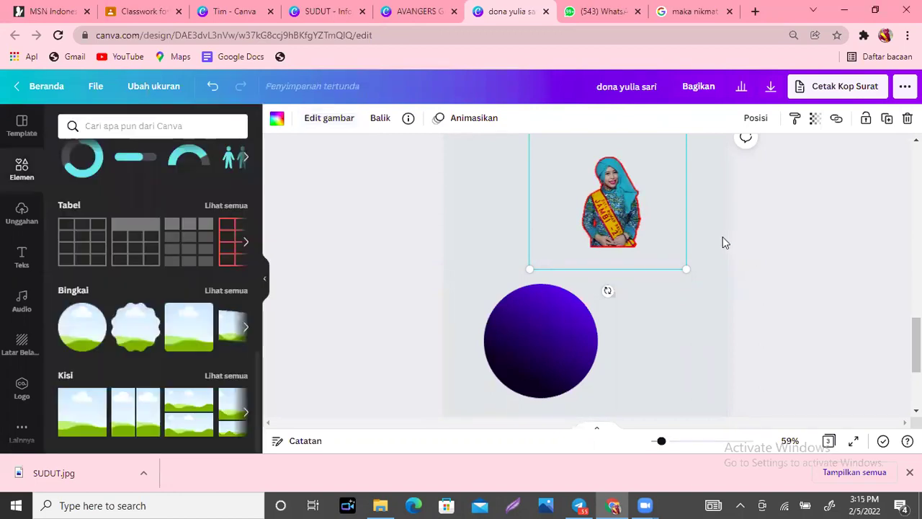
{"action": "left_click", "coordinate": [722, 243]}
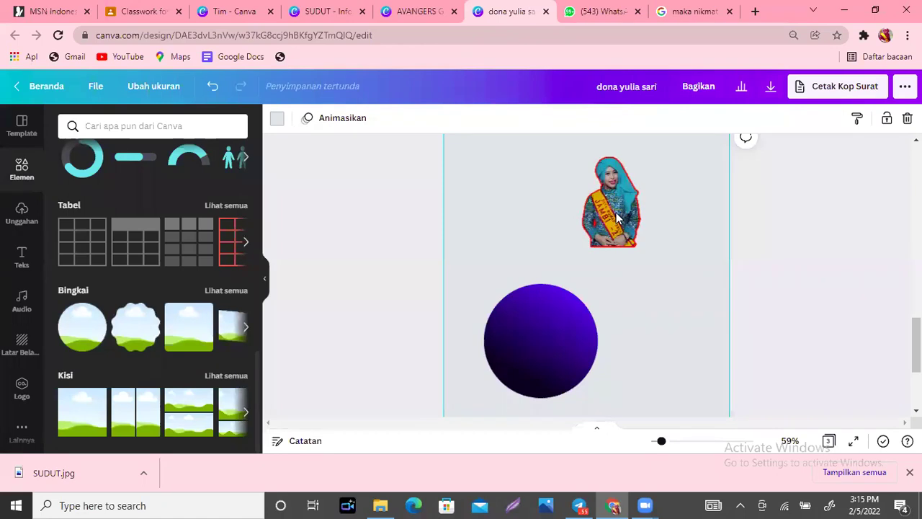